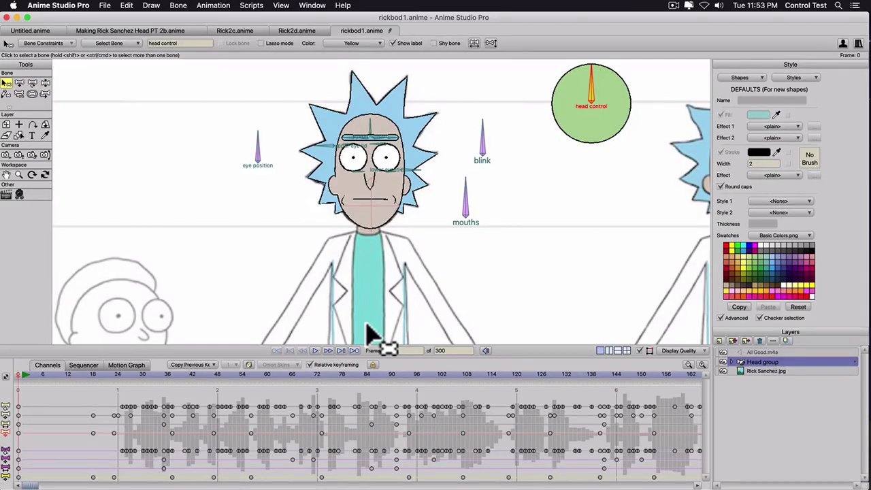
Play back the head animation with and without the Rick Sanchez.jpg reference layer visible, and return to frame 0.
{"action": "left_click", "coordinate": [76, 381]}
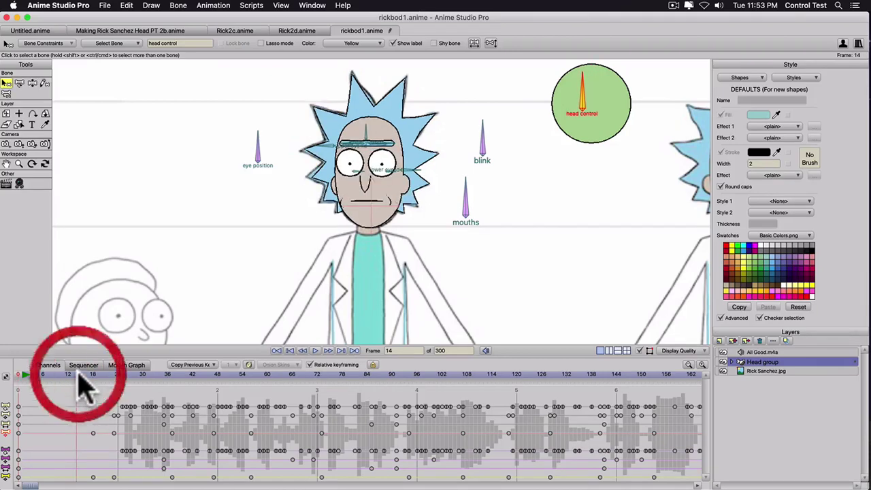
{"action": "key", "text": "space"}
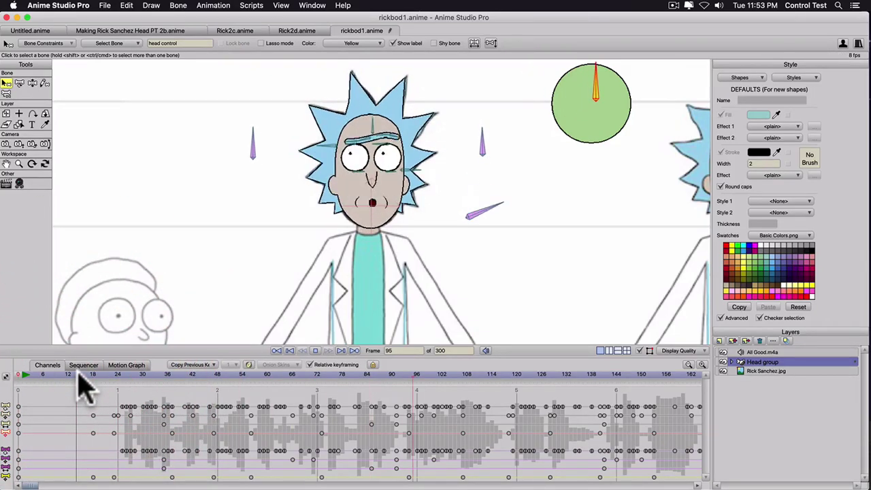
{"action": "key", "text": "space"}
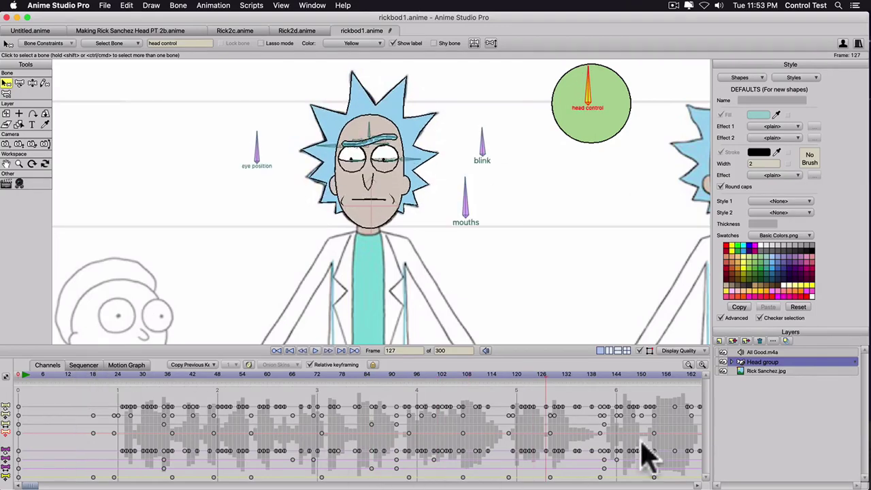
{"action": "left_click", "coordinate": [723, 370]}
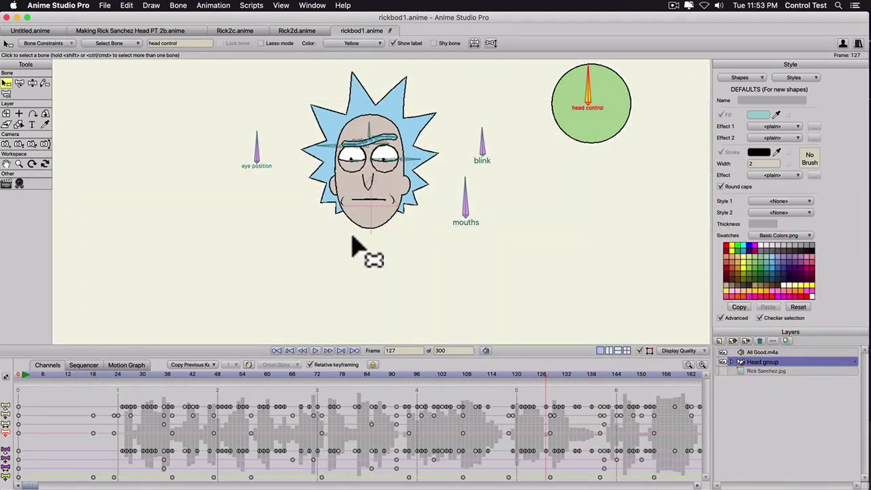
{"action": "key", "text": "space"}
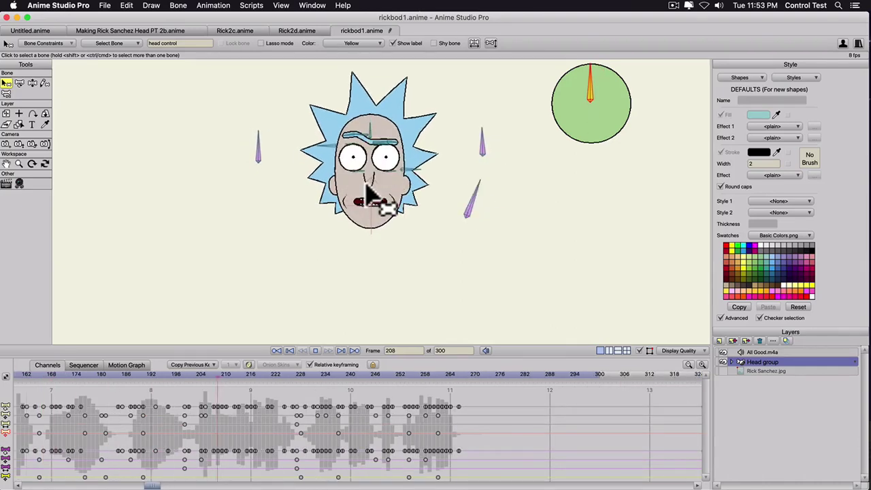
{"action": "key", "text": "space"}
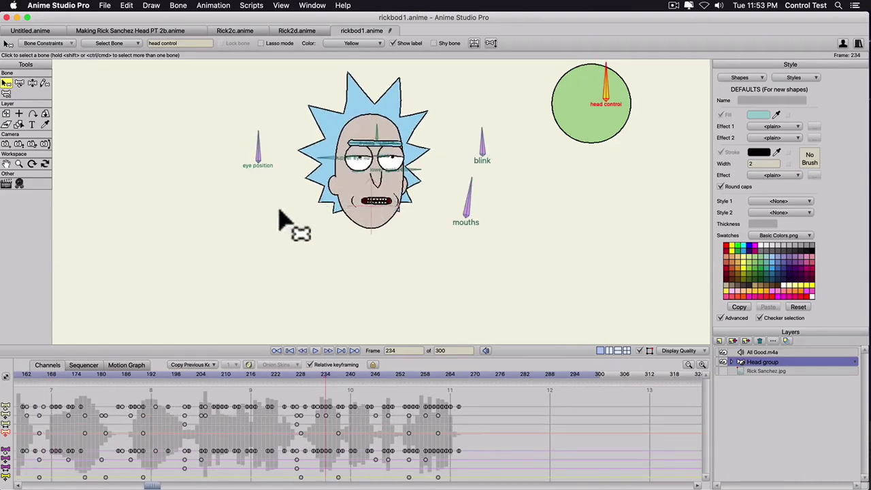
{"action": "left_click", "coordinate": [290, 352]}
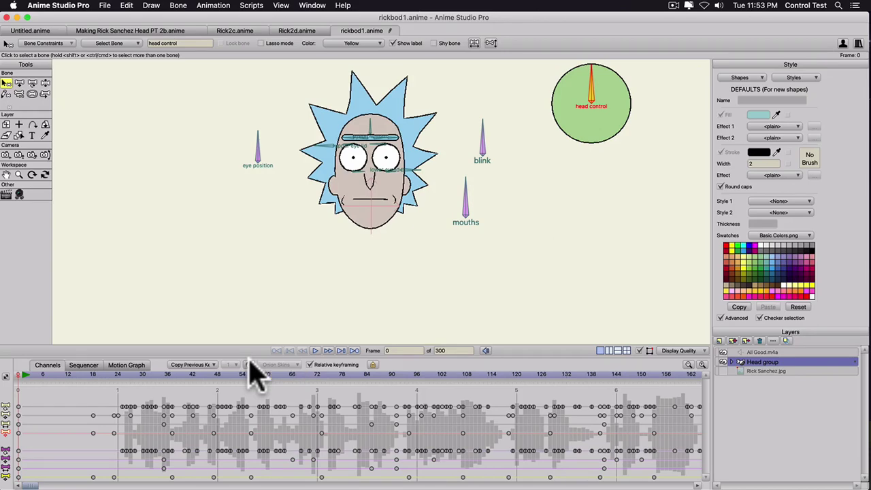
Hide the timeline and make the Rick Sanchez.jpg reference layer visible.
{"action": "key", "text": "super+["}
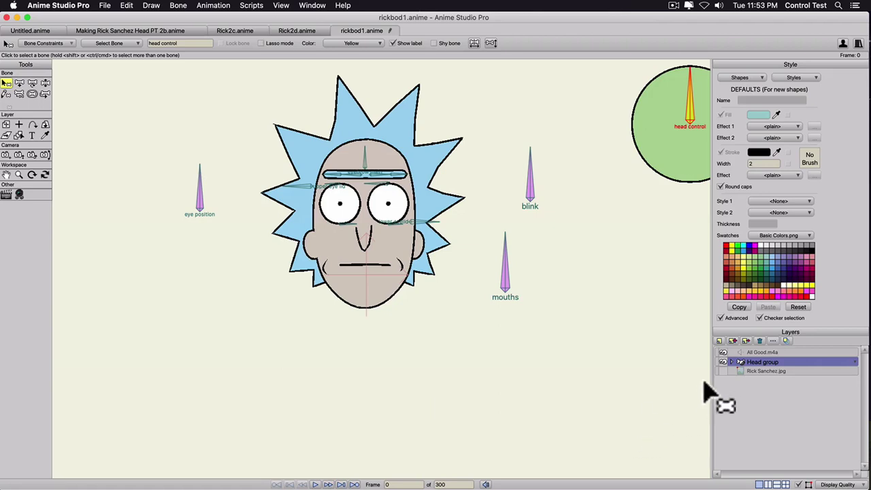
{"action": "left_click", "coordinate": [723, 372]}
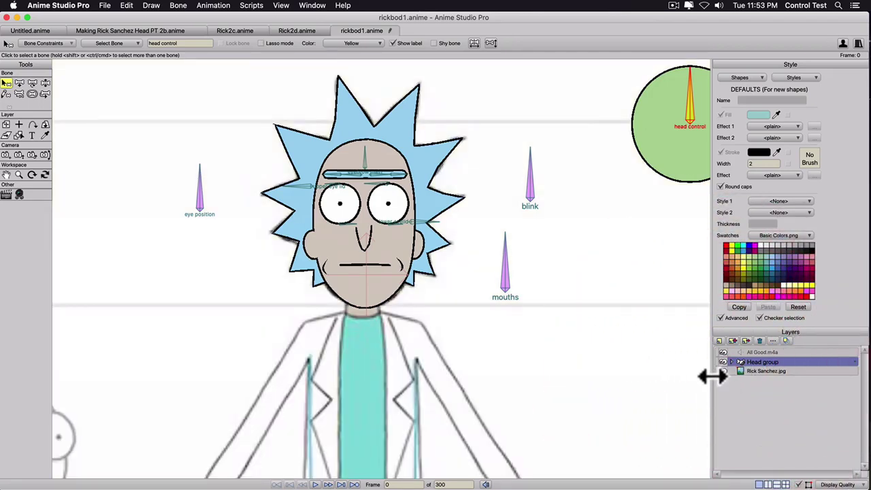
Add a new bone layer above the Head group and name it Rick Sanchez.
{"action": "left_click", "coordinate": [720, 341]}
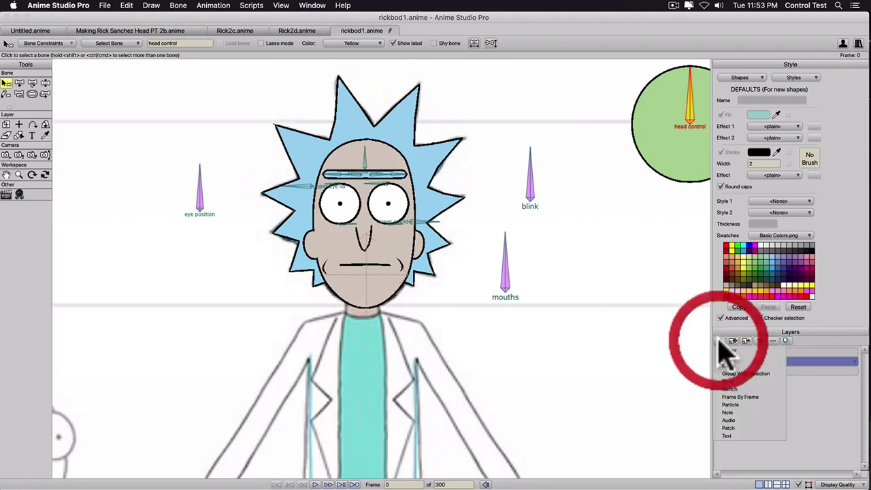
{"action": "left_click", "coordinate": [725, 383]}
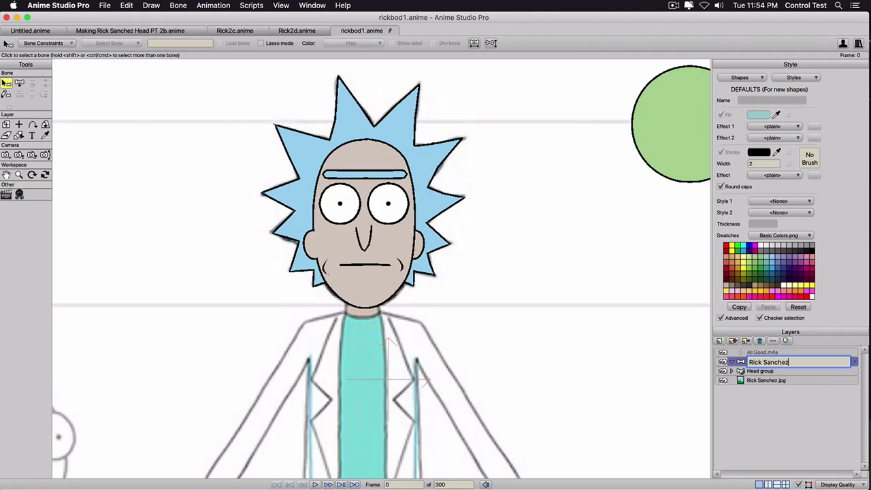
{"action": "key", "text": "Return"}
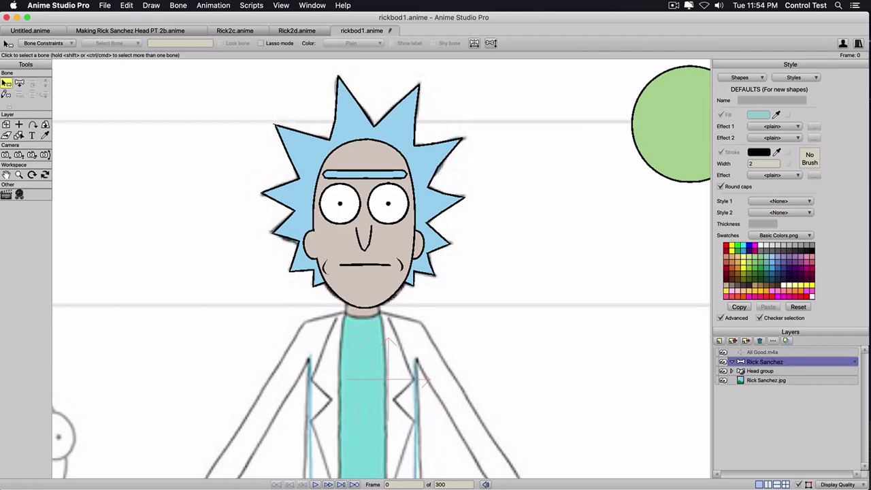
Move the Head group and the Rick Sanchez.jpg layer together into the Rick Sanchez bone layer.
{"action": "left_click", "coordinate": [753, 372]}
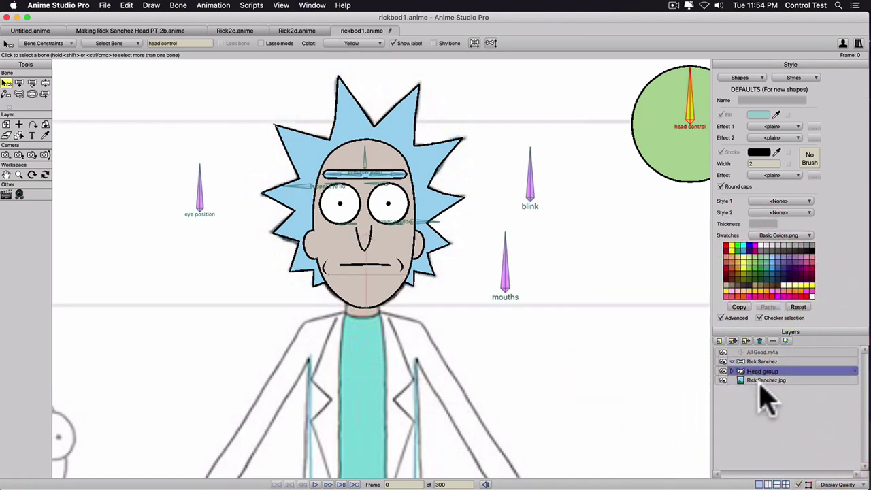
{"action": "left_click", "coordinate": [761, 378], "text": "shift"}
{"action": "left_click", "coordinate": [760, 362]}
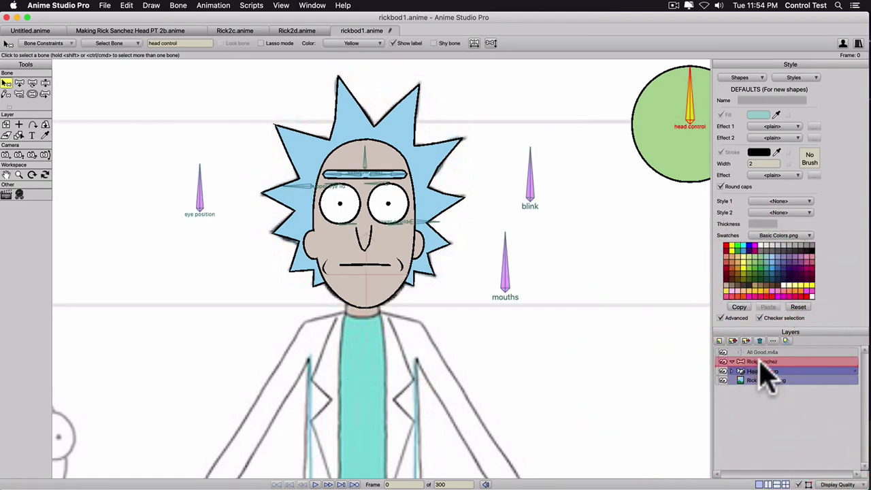
{"action": "left_click_drag", "start_coordinate": [761, 363], "coordinate": [757, 358]}
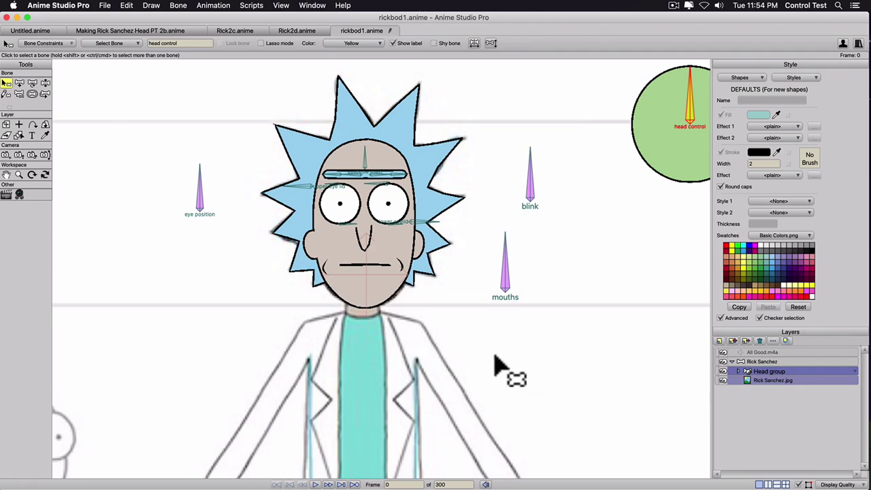
Examine the reference character's torso, coat and arms on the model sheet beneath the rigged head.
{"action": "left_click_drag", "start_coordinate": [359, 294], "coordinate": [414, 238]}
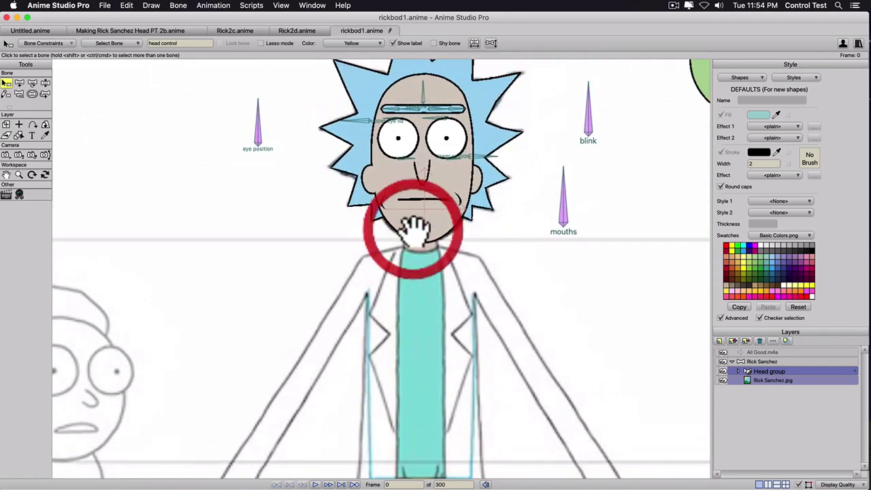
{"action": "scroll", "coordinate": [433, 290], "scroll_direction": "down", "scroll_amount": 5}
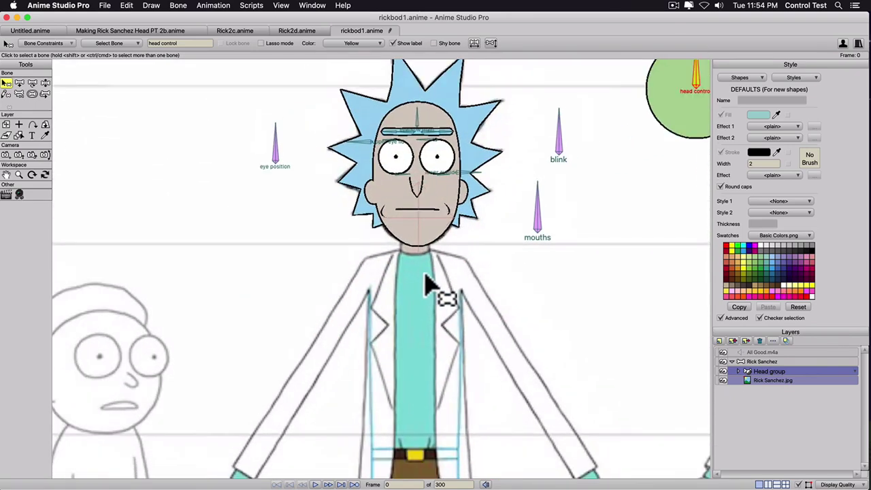
{"action": "scroll", "coordinate": [431, 286], "scroll_direction": "up", "scroll_amount": 1}
{"action": "scroll", "coordinate": [436, 299], "scroll_direction": "down", "scroll_amount": 4}
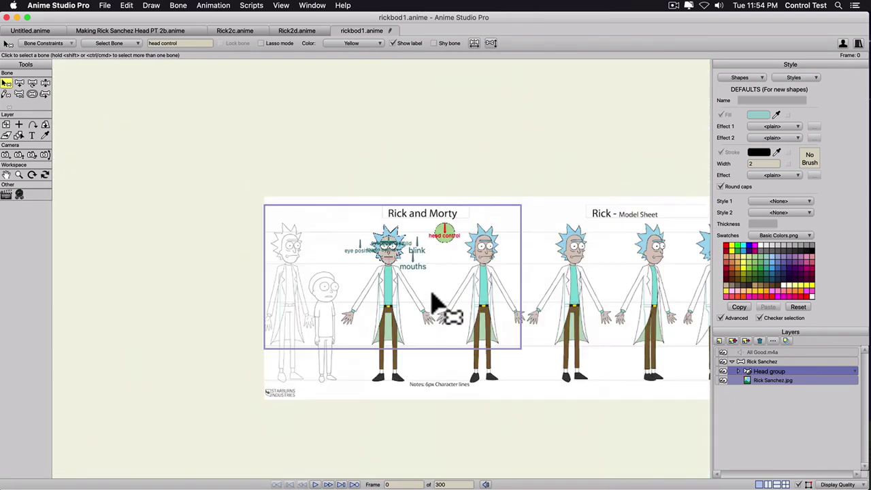
{"action": "scroll", "coordinate": [438, 302], "scroll_direction": "up", "scroll_amount": 5}
{"action": "left_click_drag", "start_coordinate": [381, 310], "coordinate": [411, 215]}
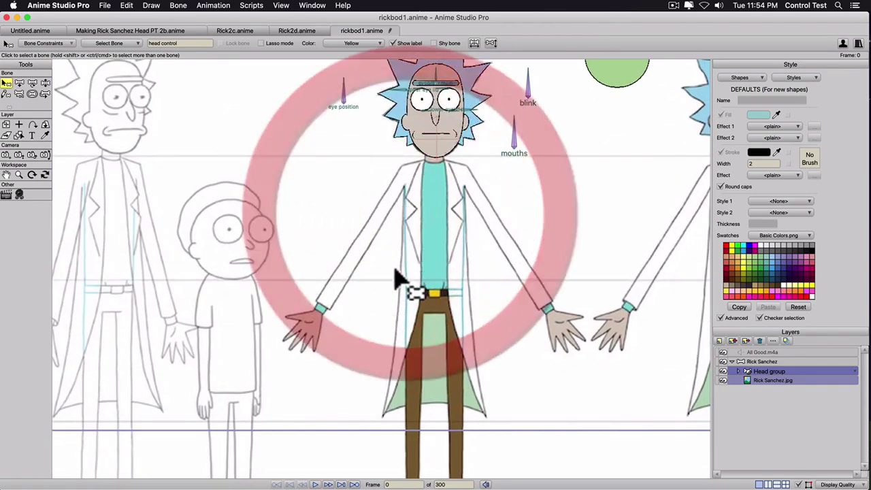
{"action": "scroll", "coordinate": [396, 271], "scroll_direction": "up", "scroll_amount": 5}
{"action": "left_click_drag", "start_coordinate": [448, 249], "coordinate": [368, 346]}
{"action": "scroll", "coordinate": [456, 246], "scroll_direction": "down", "scroll_amount": 2}
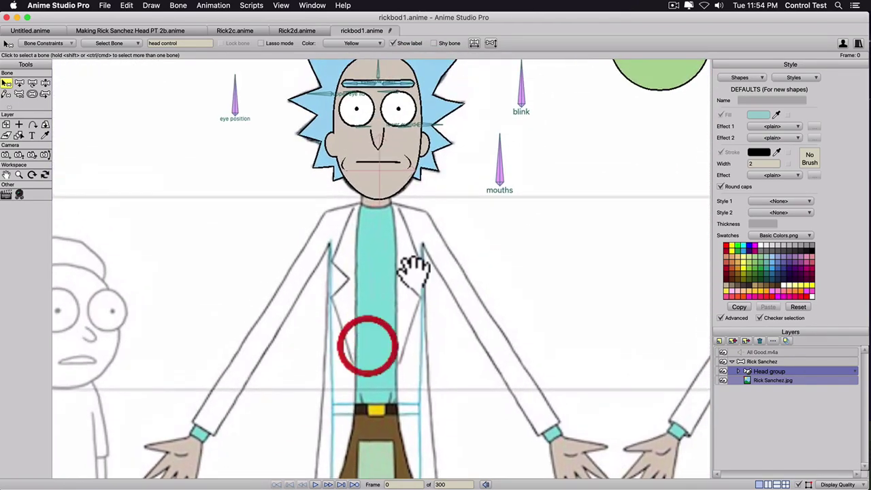
{"action": "left_click_drag", "start_coordinate": [414, 238], "coordinate": [391, 307]}
{"action": "key", "text": "space"}
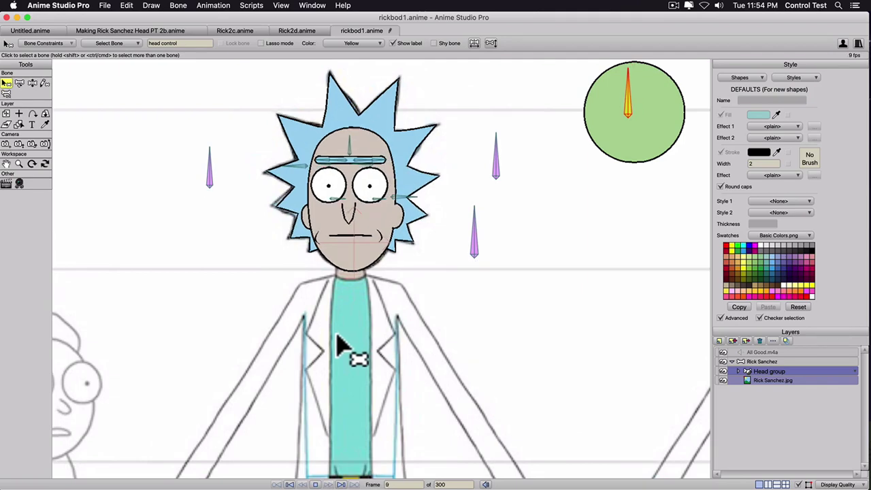
{"action": "key", "text": "space"}
{"action": "left_click_drag", "start_coordinate": [336, 334], "coordinate": [385, 320]}
{"action": "scroll", "coordinate": [393, 316], "scroll_direction": "up", "scroll_amount": 3}
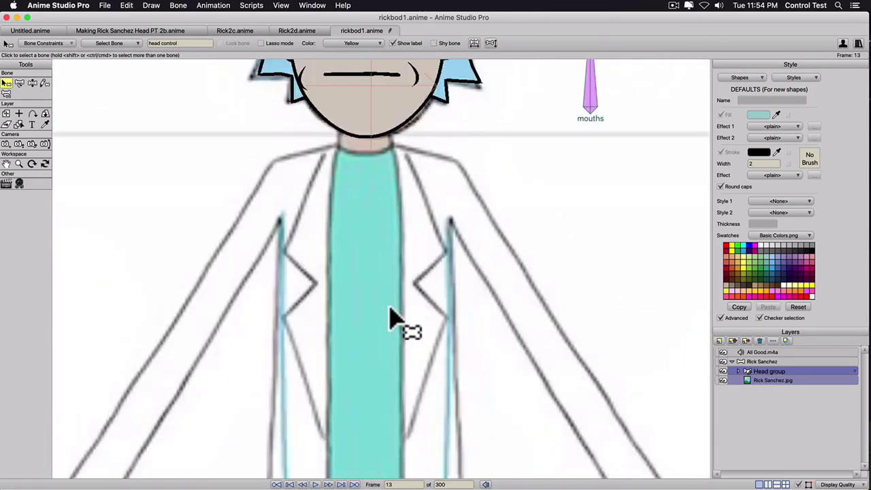
{"action": "scroll", "coordinate": [392, 316], "scroll_direction": "down", "scroll_amount": 2}
{"action": "scroll", "coordinate": [389, 314], "scroll_direction": "up", "scroll_amount": 1}
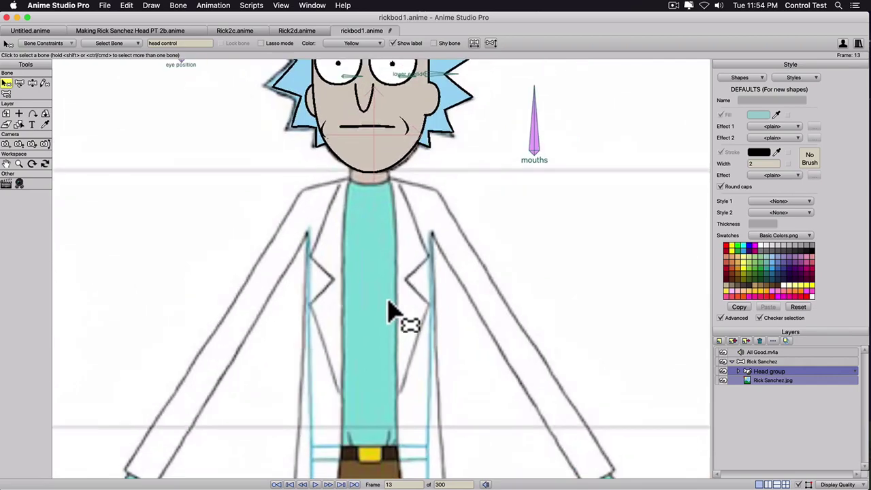
{"action": "scroll", "coordinate": [389, 310], "scroll_direction": "down", "scroll_amount": 3}
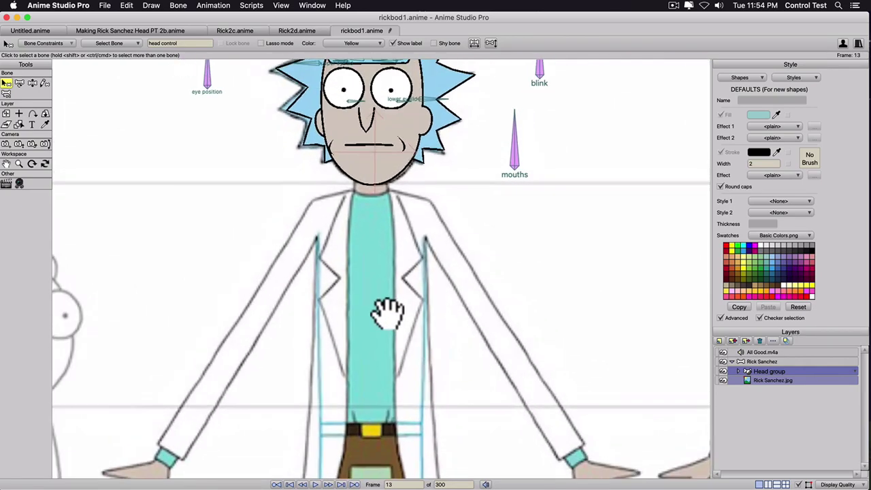
{"action": "scroll", "coordinate": [381, 306], "scroll_direction": "up", "scroll_amount": 1}
{"action": "left_click_drag", "start_coordinate": [359, 316], "coordinate": [448, 339]}
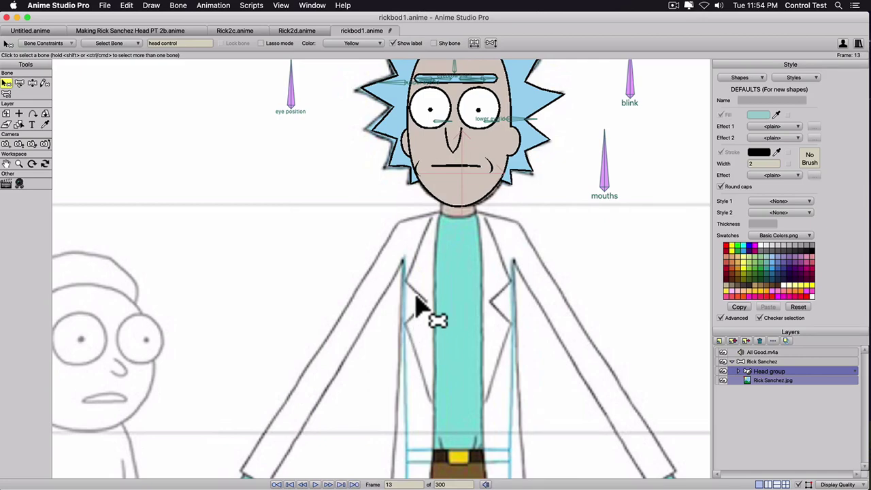
Return to frame 0 and add a vector layer named body inside the Rick Sanchez bone layer.
{"action": "left_click", "coordinate": [718, 341]}
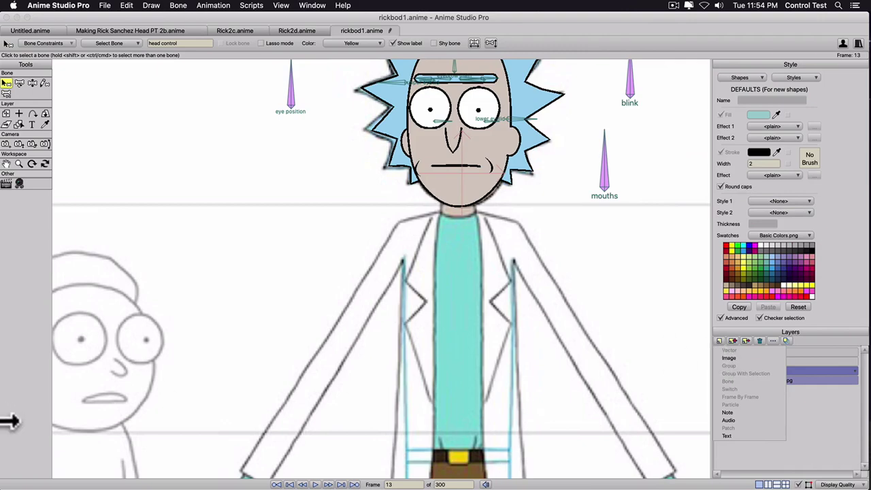
{"action": "left_click", "coordinate": [290, 483]}
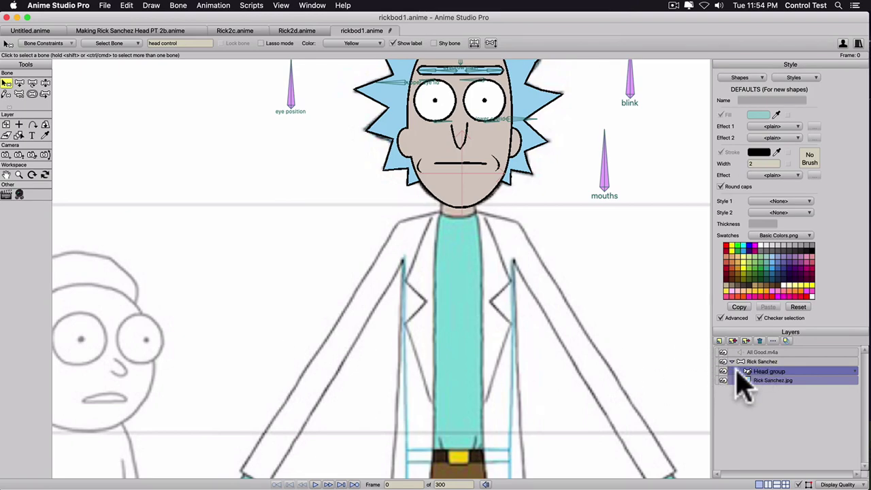
{"action": "left_click", "coordinate": [720, 342]}
{"action": "left_click", "coordinate": [735, 360]}
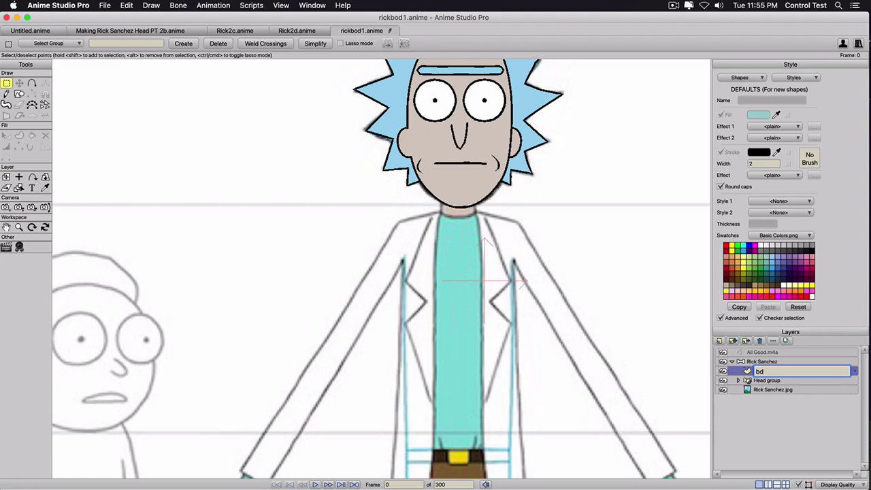
{"action": "type", "text": "body"}
{"action": "key", "text": "Return"}
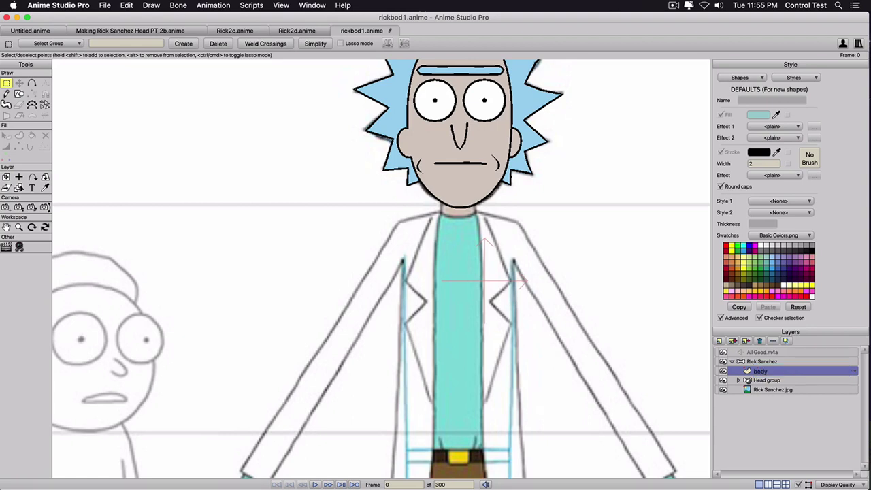
Draw a filled, stroked rectangle on the body layer over the reference torso, from the shoulders down to the belt.
{"action": "key", "text": "r"}
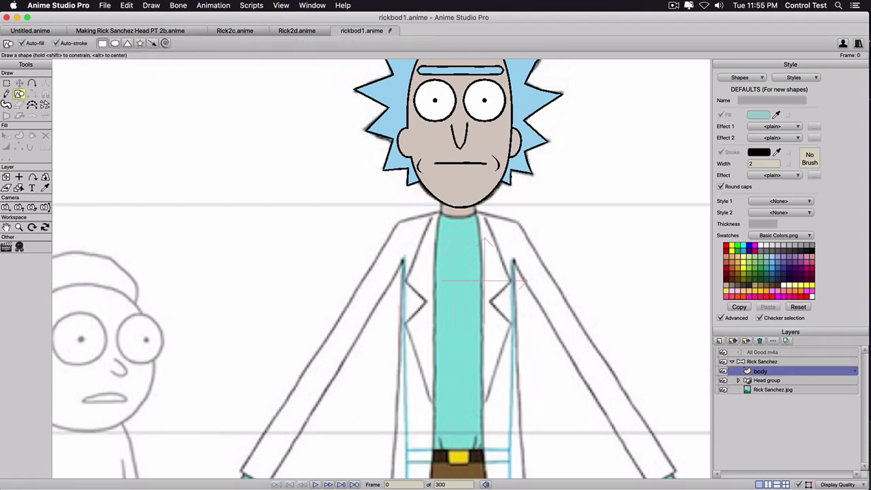
{"action": "left_click", "coordinate": [21, 97]}
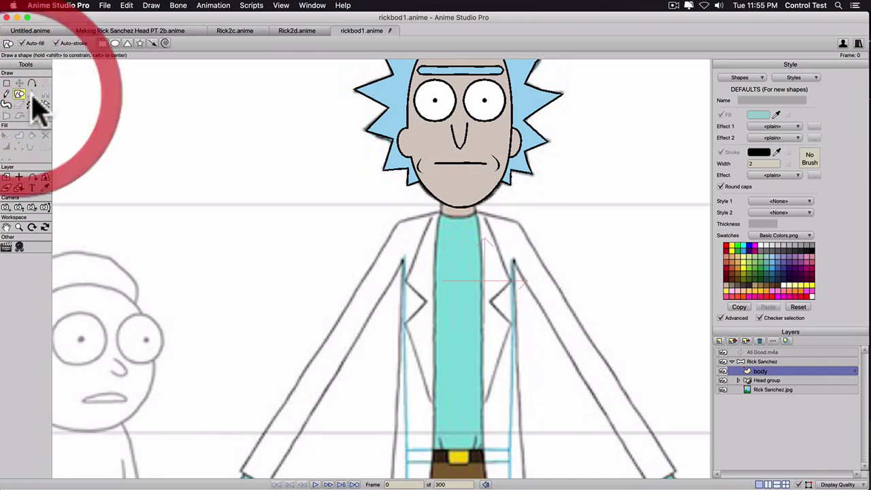
{"action": "left_click", "coordinate": [103, 44]}
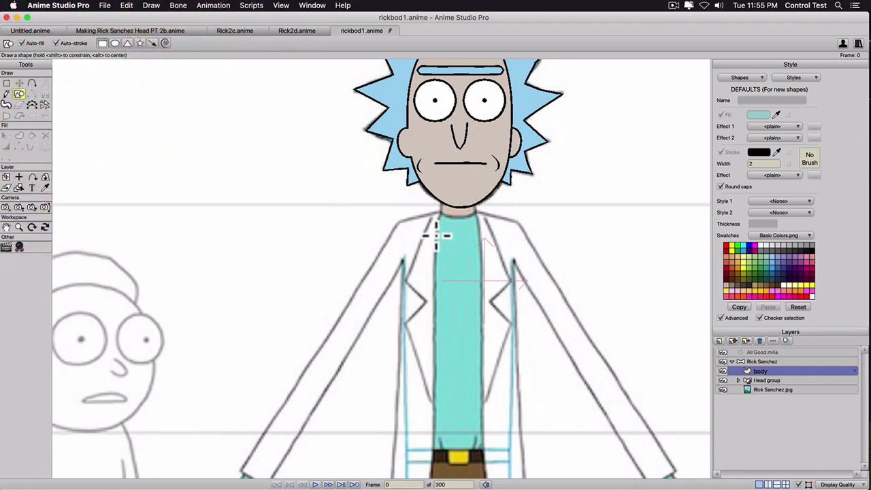
{"action": "mouse_move", "coordinate": [407, 220]}
{"action": "left_mouse_down"}
{"action": "mouse_move", "coordinate": [477, 399]}
{"action": "mouse_move", "coordinate": [510, 451]}
{"action": "left_mouse_up"}
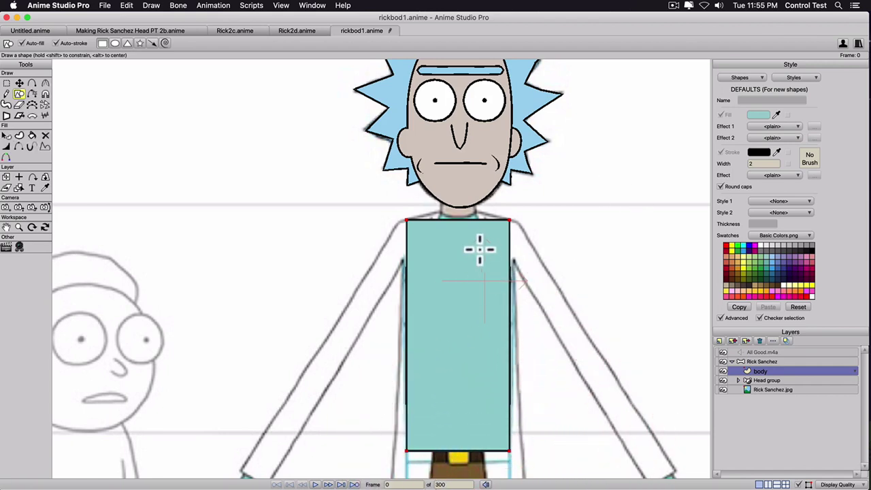
Sample the default fill colour for new shapes from the reference shirt collar just below the chin.
{"action": "key", "text": "q"}
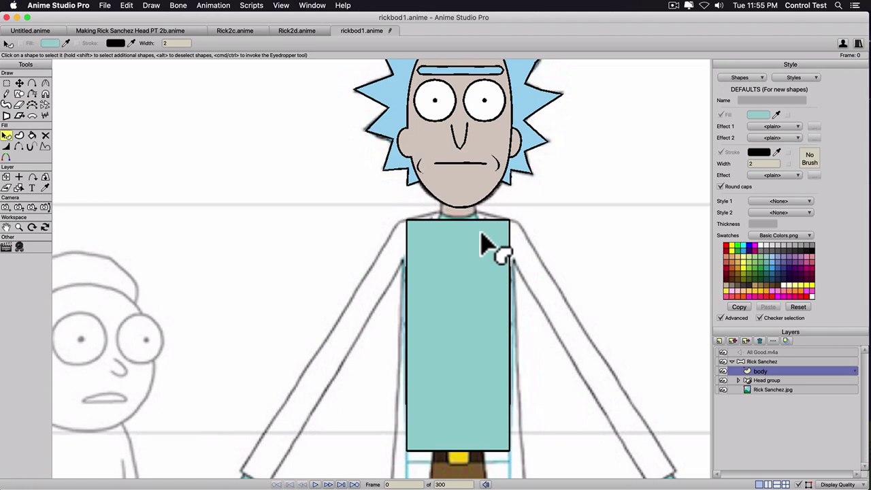
{"action": "left_click", "coordinate": [777, 114]}
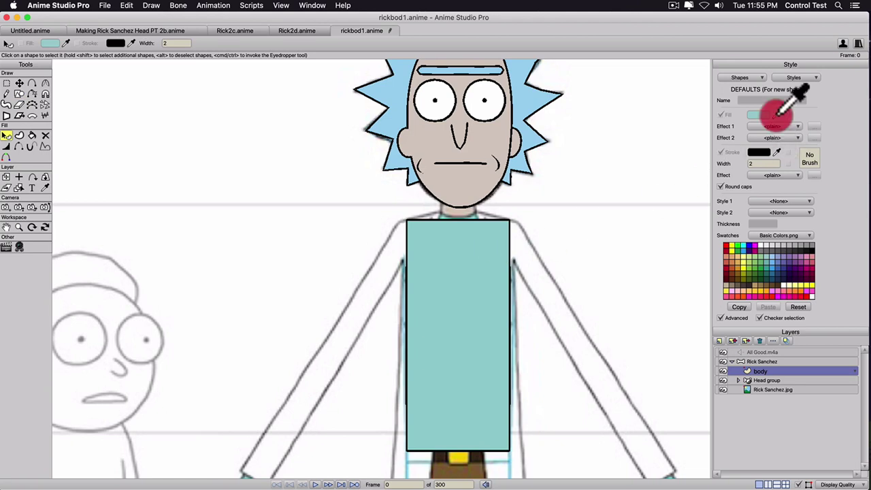
{"action": "left_click_drag", "start_coordinate": [777, 114], "coordinate": [474, 214]}
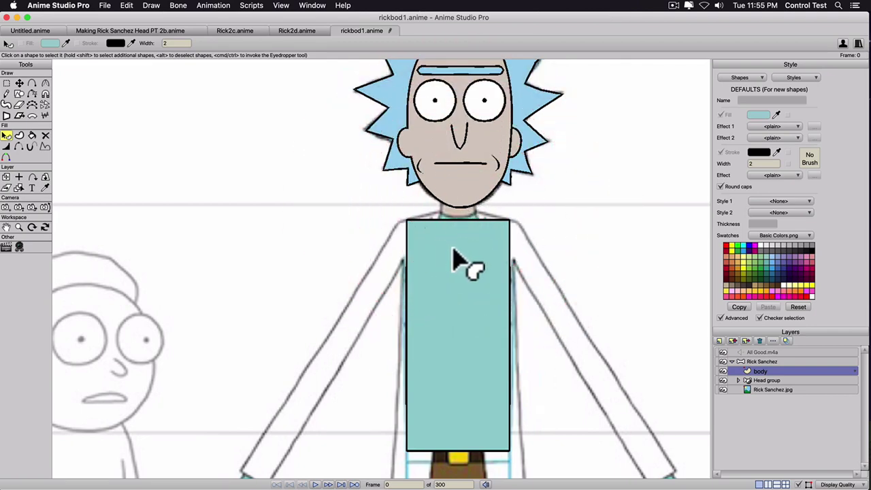
Add two points to the body shape's top edge and raise them to the sides of the neck to slope the shoulders.
{"action": "key", "text": "a"}
{"action": "left_click", "coordinate": [438, 216]}
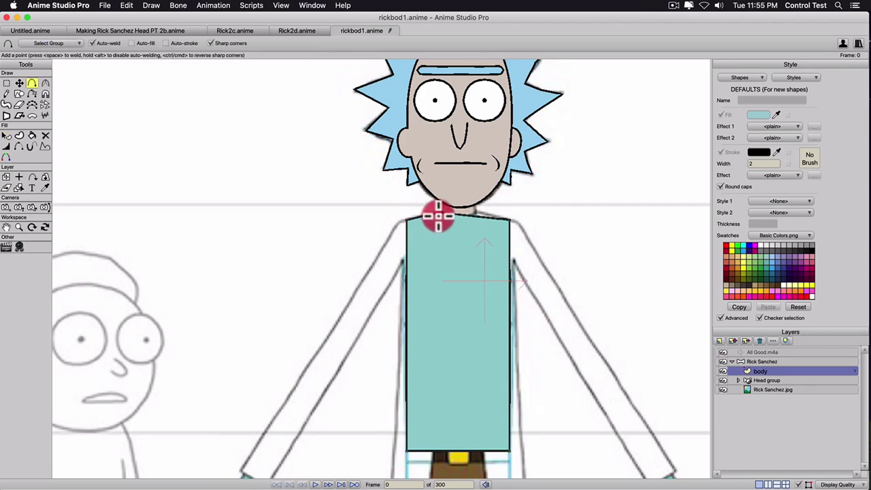
{"action": "left_click", "coordinate": [474, 216]}
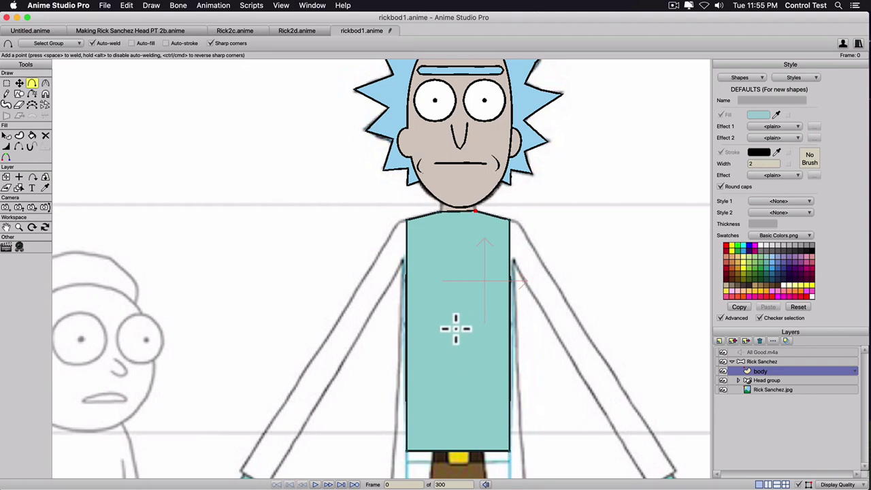
{"action": "key", "text": "t"}
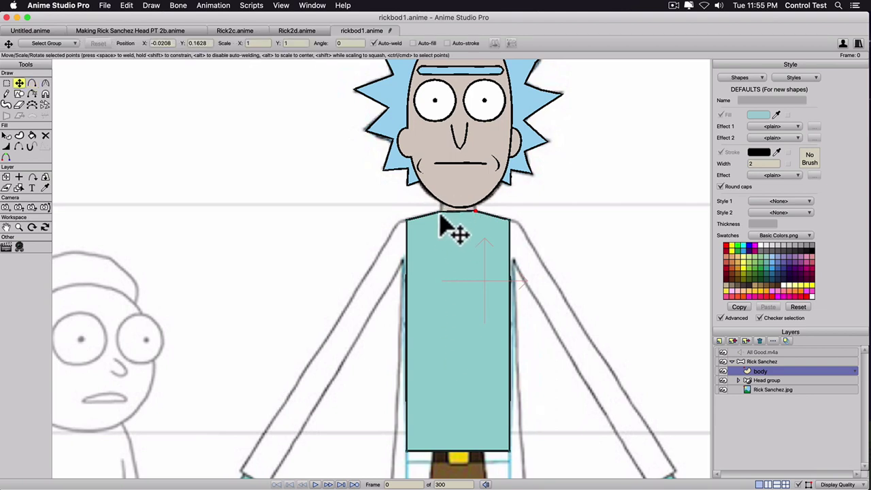
{"action": "left_click", "coordinate": [441, 216]}
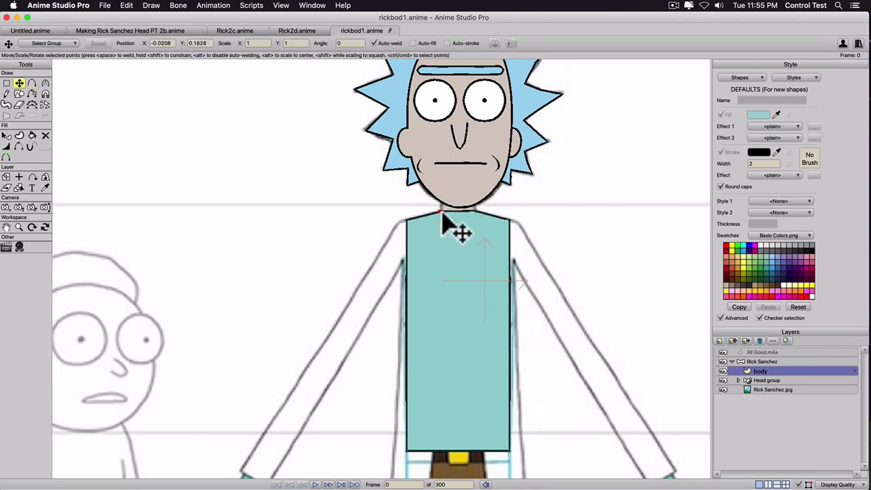
Add two evenly spaced points along each vertical side of the body shape.
{"action": "key", "text": "a"}
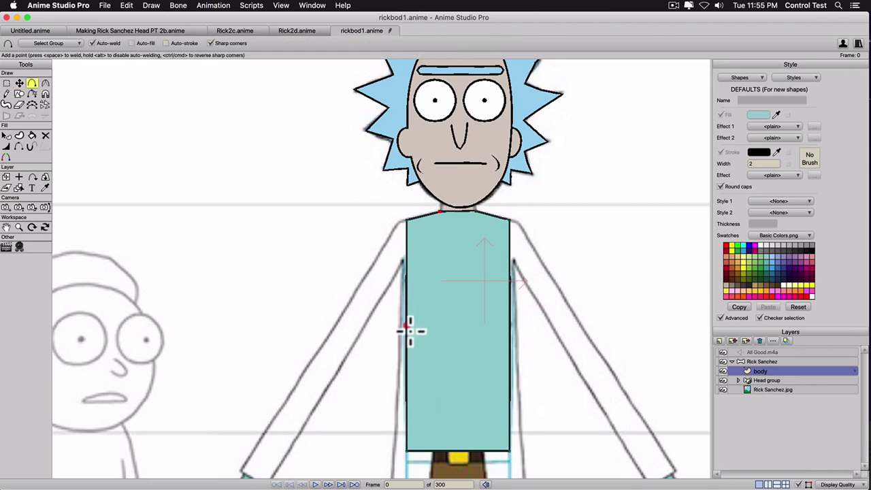
{"action": "left_click", "coordinate": [408, 368]}
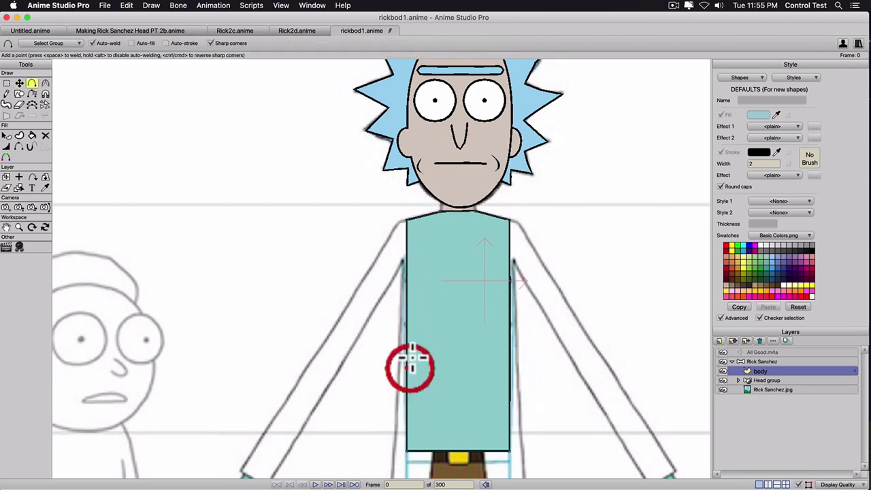
{"action": "left_click", "coordinate": [409, 305]}
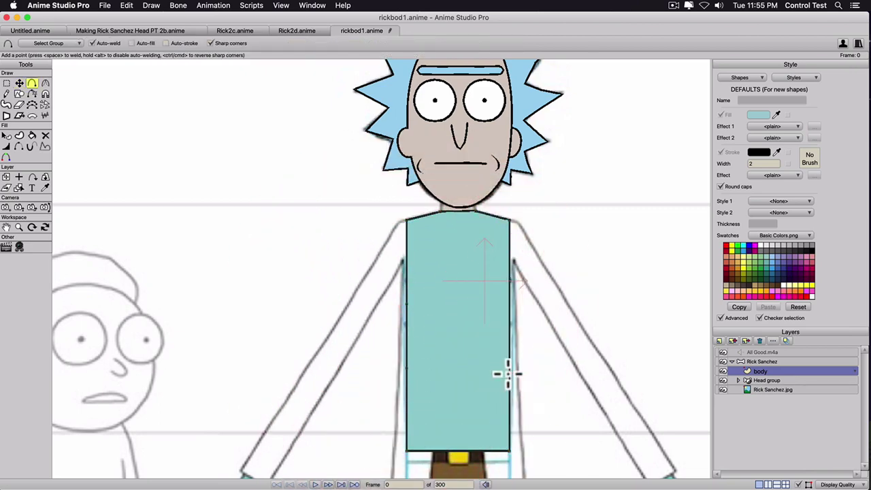
{"action": "left_click", "coordinate": [507, 374]}
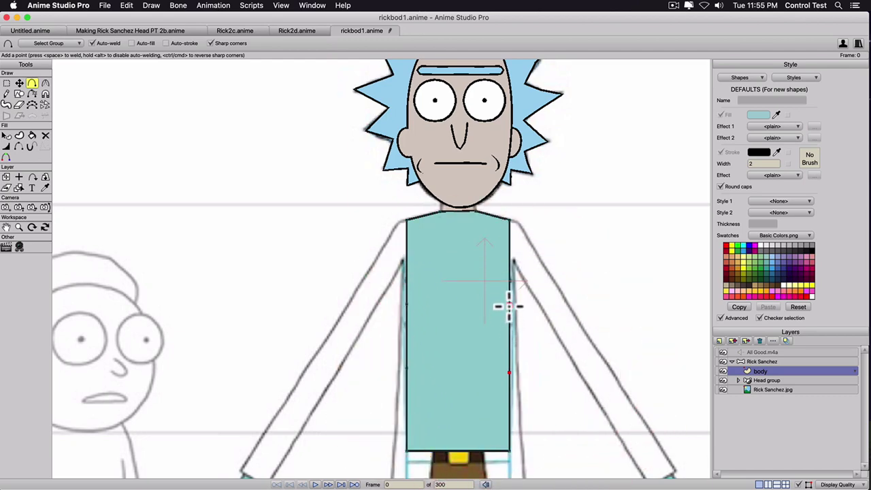
{"action": "left_click", "coordinate": [509, 306]}
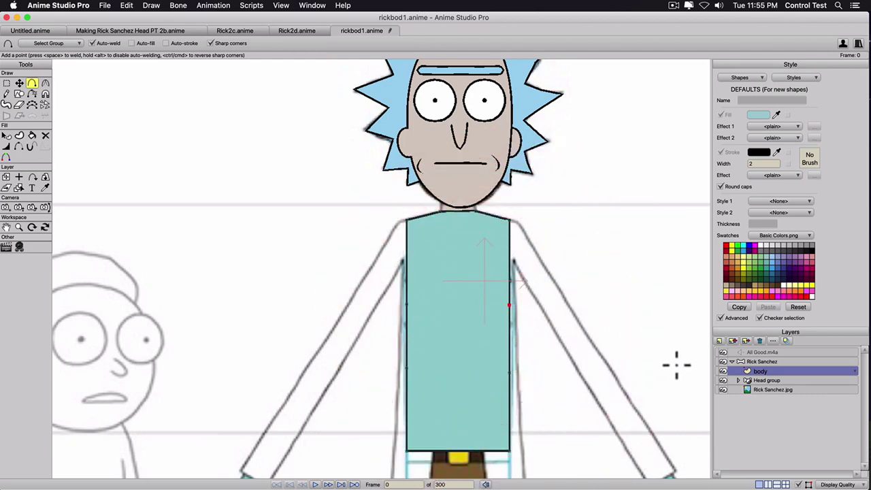
Add a vector layer named s and draw a small filled rectangle on it over the neck, from the shirt collar up into the chin.
{"action": "left_click", "coordinate": [719, 341]}
{"action": "left_click", "coordinate": [723, 360]}
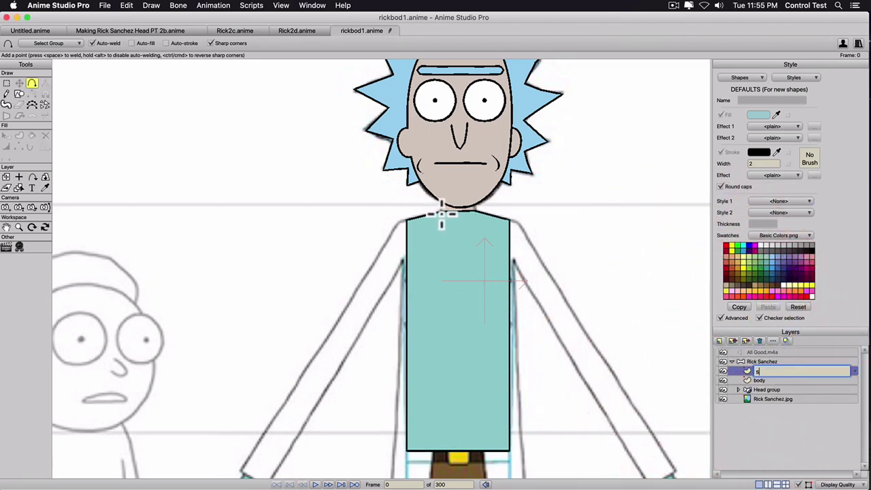
{"action": "type", "text": "s"}
{"action": "left_click", "coordinate": [458, 182]}
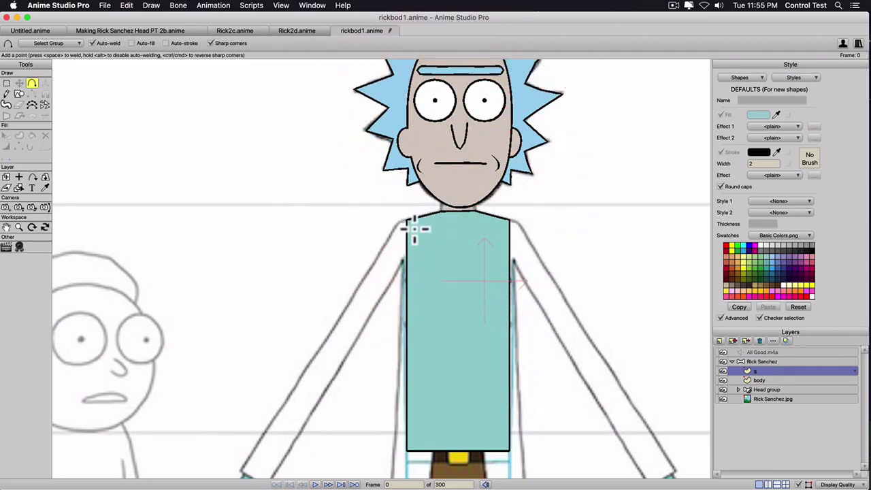
{"action": "key", "text": "r"}
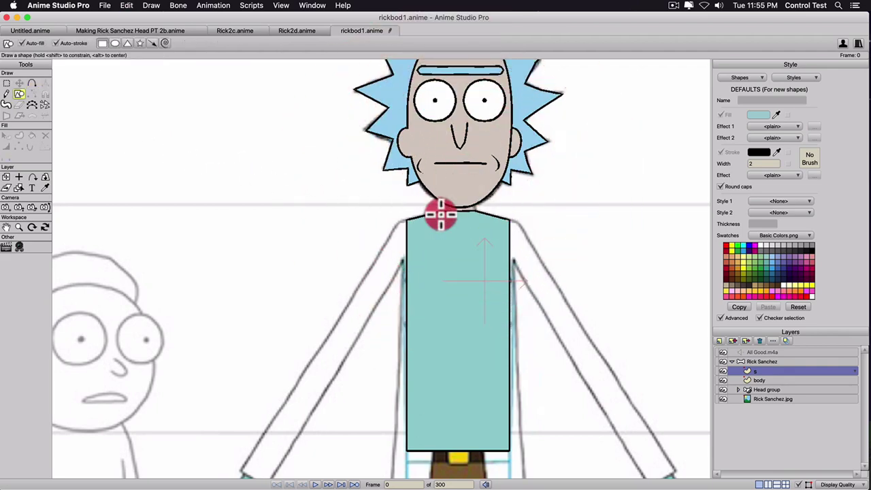
{"action": "left_click_drag", "start_coordinate": [441, 214], "coordinate": [476, 182]}
Apply the Rick skin color style to the neck rectangle as its first style.
{"action": "key", "text": "q"}
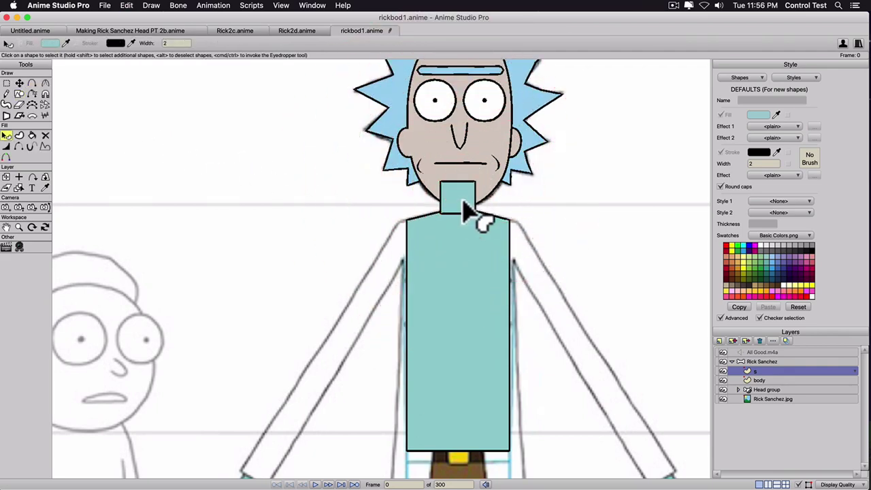
{"action": "left_click", "coordinate": [462, 206]}
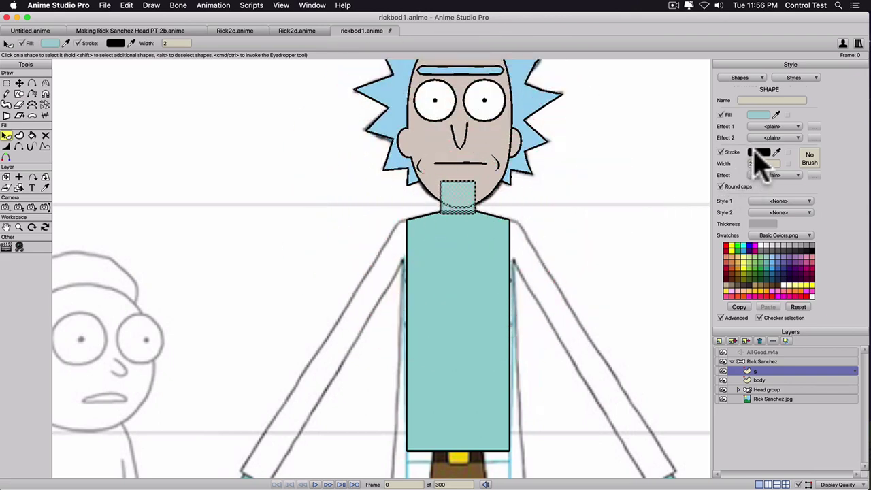
{"action": "left_click", "coordinate": [768, 199]}
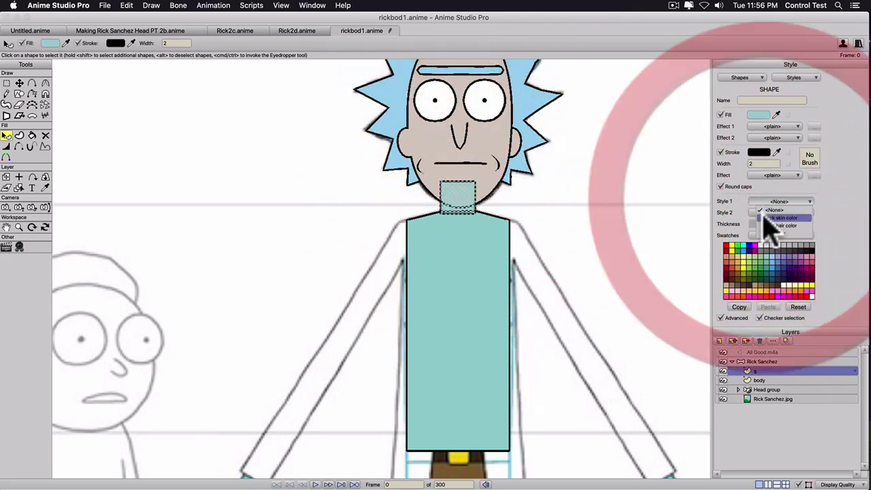
{"action": "left_click", "coordinate": [769, 218]}
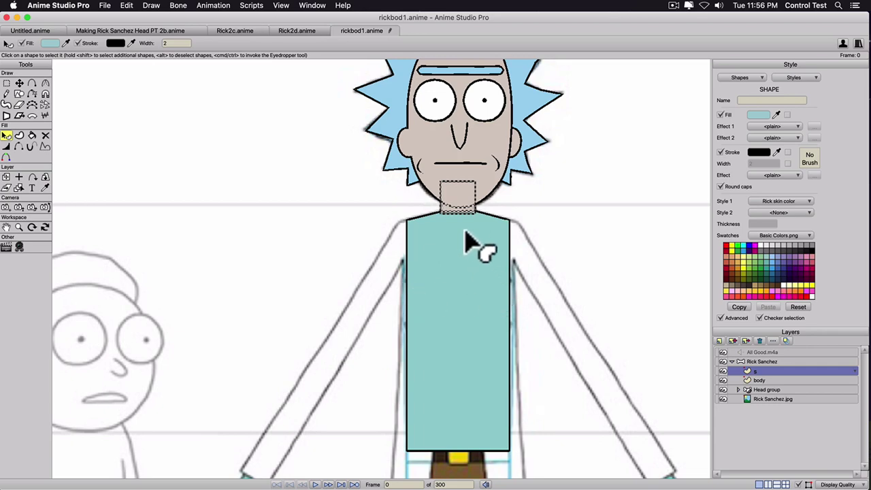
Add a point to the neck's bottom edge, curve it into a rounded neckline, and align the lower corners with the shirt's neckline.
{"action": "key", "text": "a"}
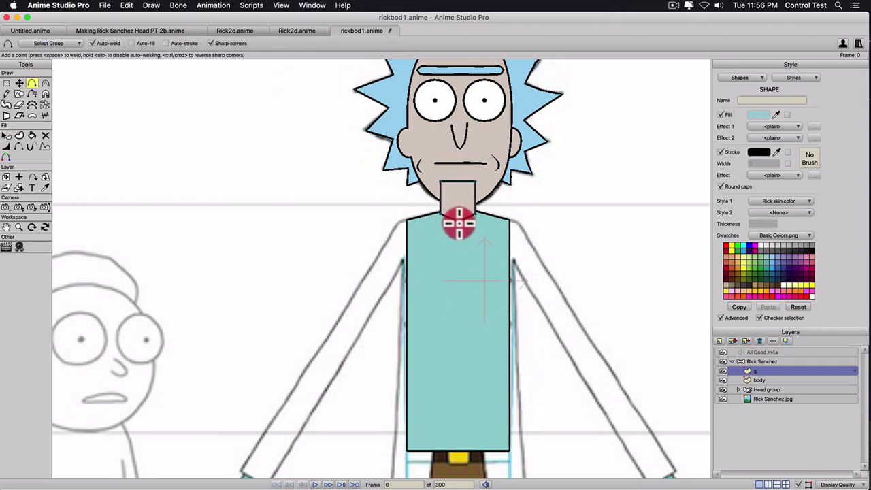
{"action": "left_click", "coordinate": [459, 223]}
{"action": "key", "text": "c"}
{"action": "left_click_drag", "start_coordinate": [484, 223], "coordinate": [702, 231]}
{"action": "key", "text": "t"}
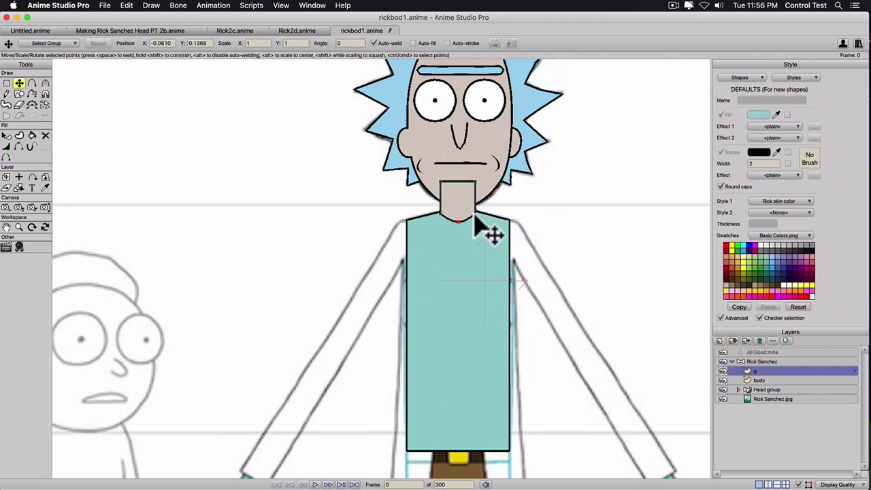
{"action": "left_click", "coordinate": [476, 216]}
{"action": "left_click", "coordinate": [441, 214]}
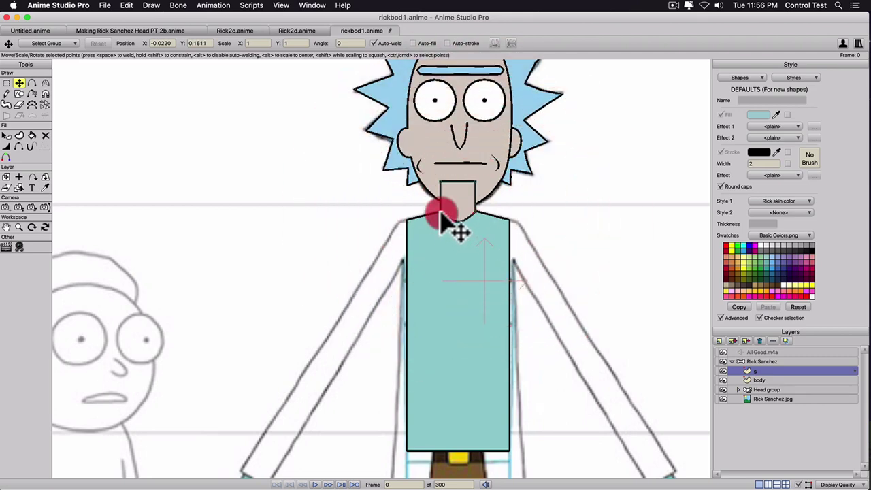
Add a point in the middle of the neck's top edge and round the top upward to just below the nose.
{"action": "key", "text": "a"}
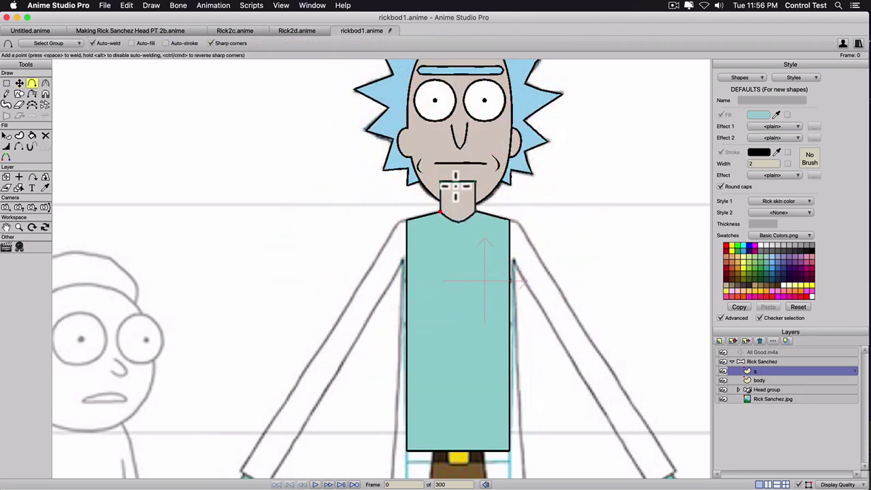
{"action": "left_click_drag", "start_coordinate": [458, 182], "coordinate": [458, 158]}
{"action": "key", "text": "c"}
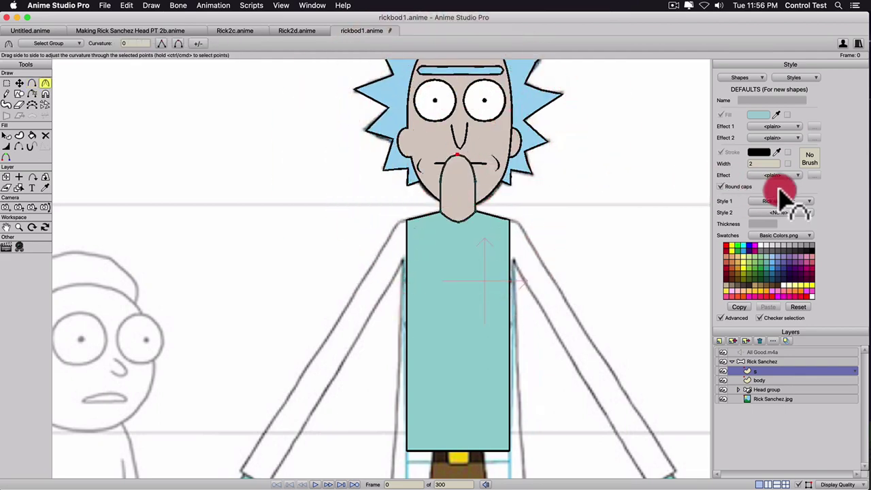
{"action": "key", "text": "t"}
{"action": "left_click", "coordinate": [458, 157]}
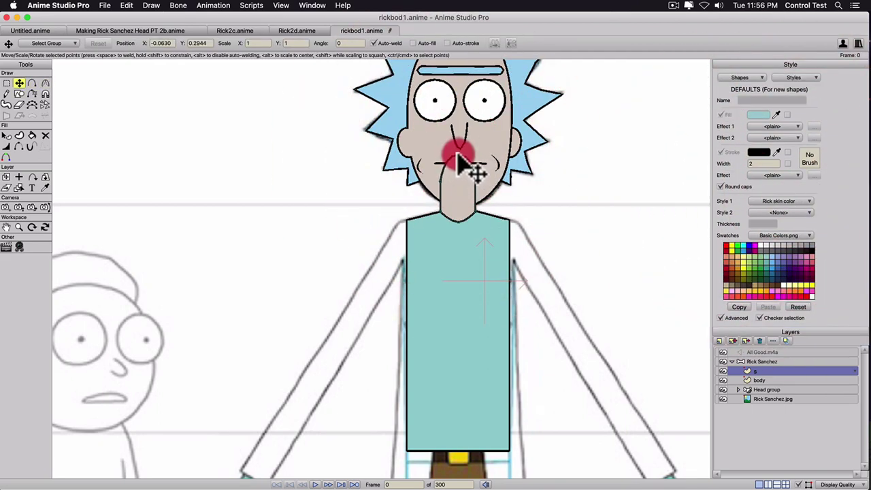
{"action": "left_click_drag", "start_coordinate": [457, 153], "coordinate": [458, 151]}
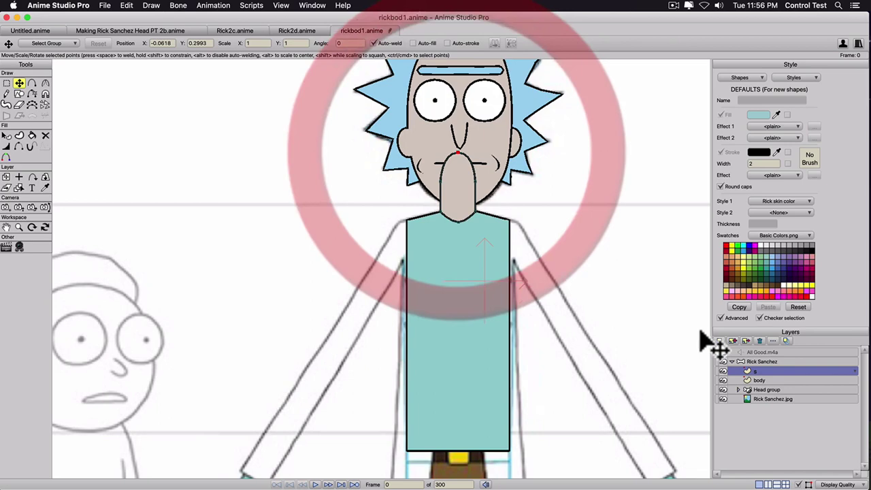
Rename the s layer as neck.
{"action": "double_click", "coordinate": [761, 373]}
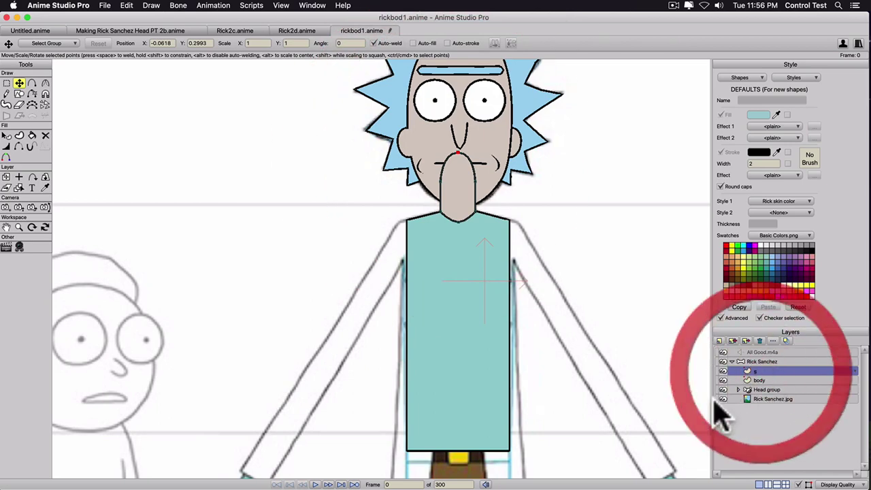
{"action": "type", "text": "neck"}
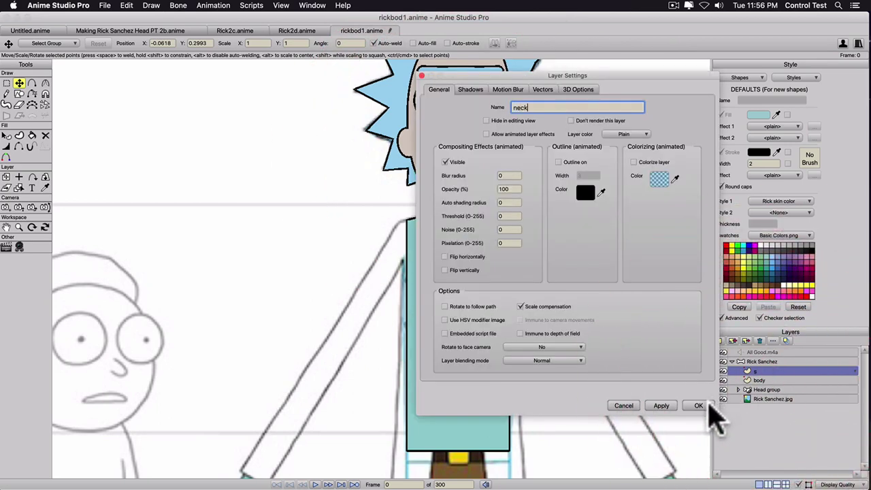
{"action": "left_click", "coordinate": [700, 406]}
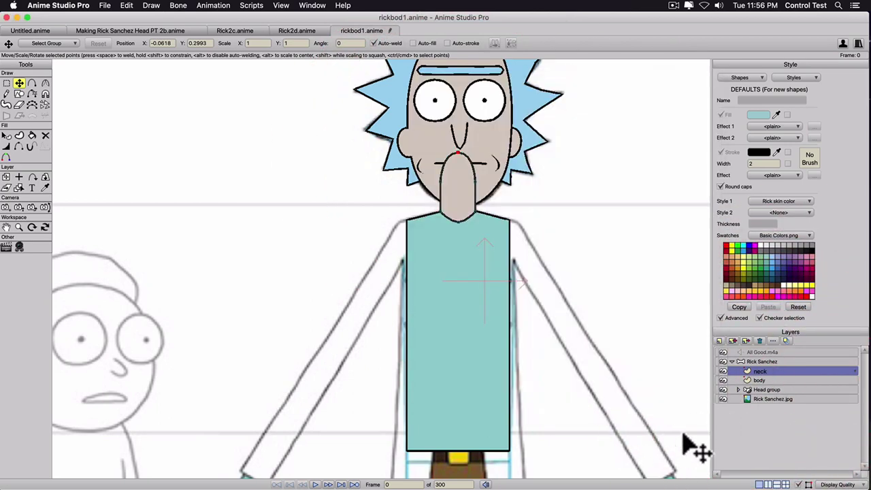
Move the neck and body layers together below the Head group and deselect the neck's points.
{"action": "left_click", "coordinate": [772, 378], "text": "shift"}
{"action": "left_click_drag", "start_coordinate": [776, 373], "coordinate": [775, 392]}
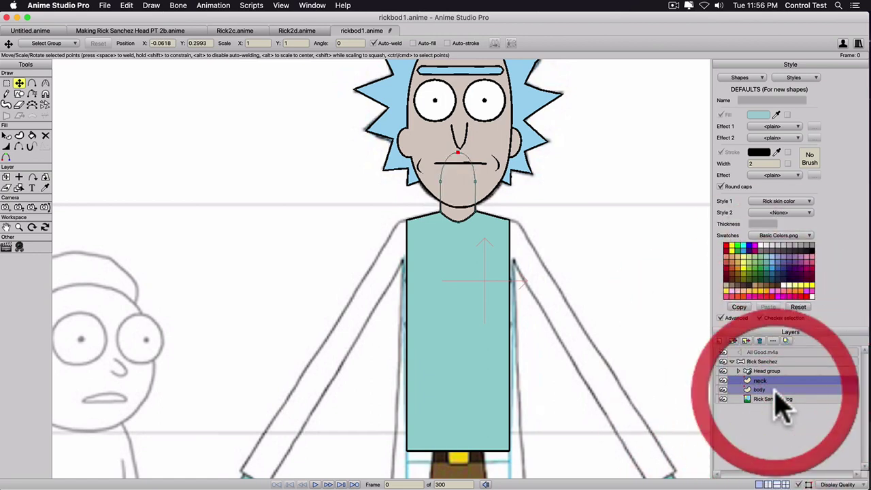
{"action": "left_click", "coordinate": [536, 204]}
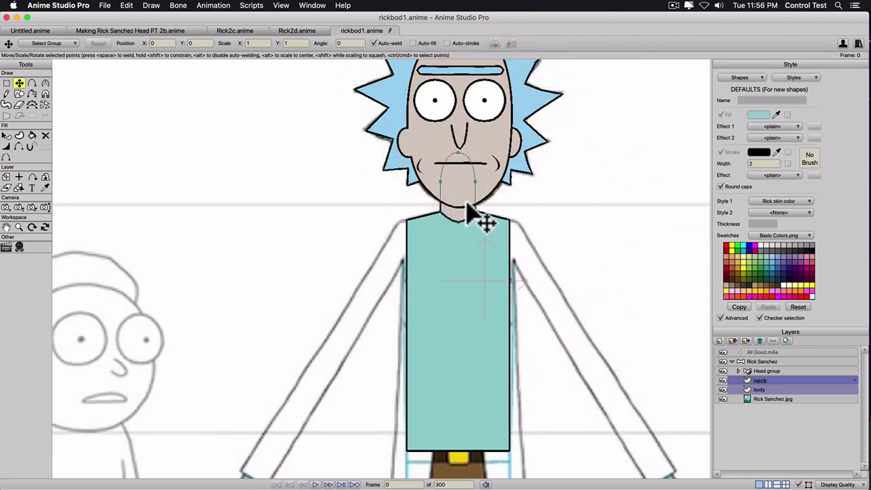
Create a new style named shirt color with the body shape's teal fill, black stroke and line width 2.
{"action": "scroll", "coordinate": [454, 266], "scroll_direction": "down", "scroll_amount": 3}
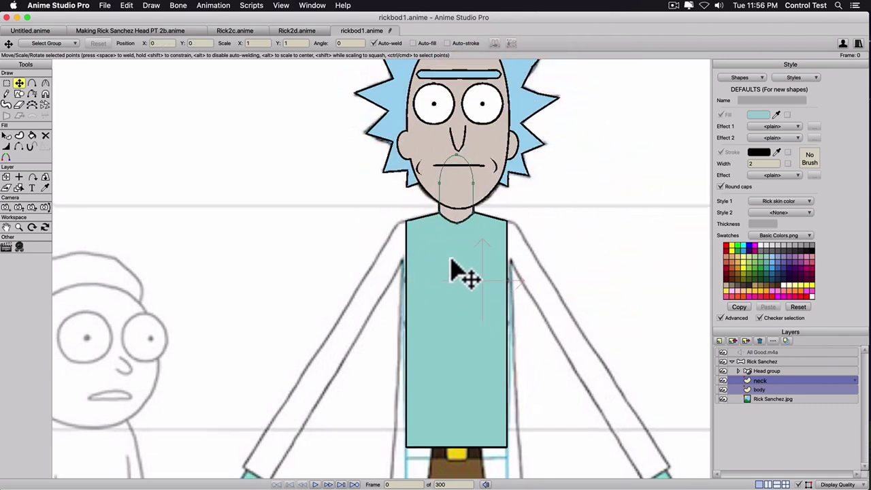
{"action": "key", "text": "q"}
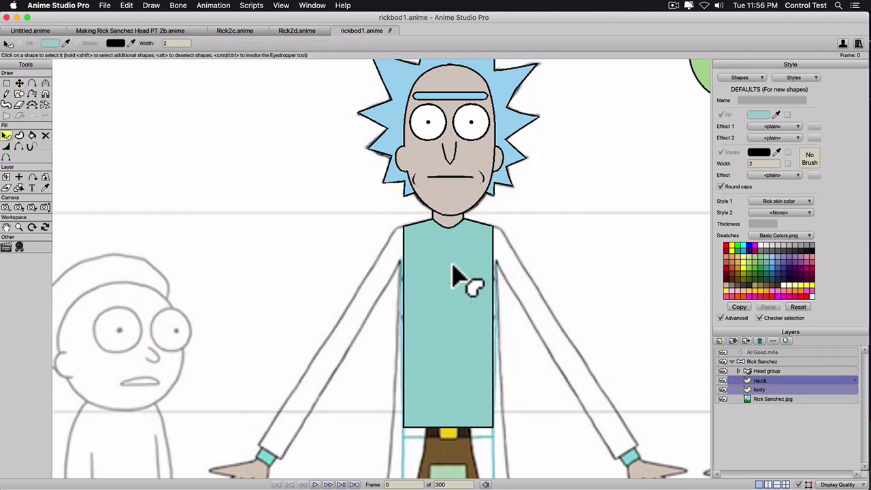
{"action": "left_click", "coordinate": [453, 276]}
{"action": "left_click", "coordinate": [768, 389]}
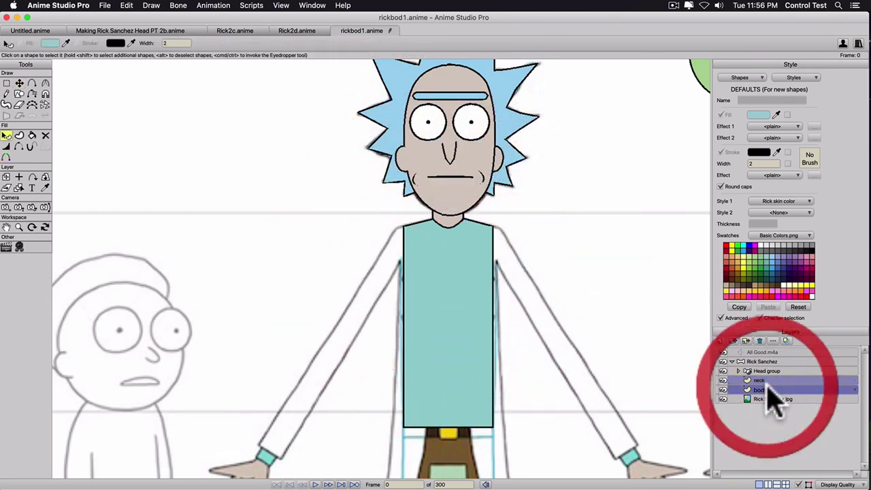
{"action": "left_click", "coordinate": [456, 275]}
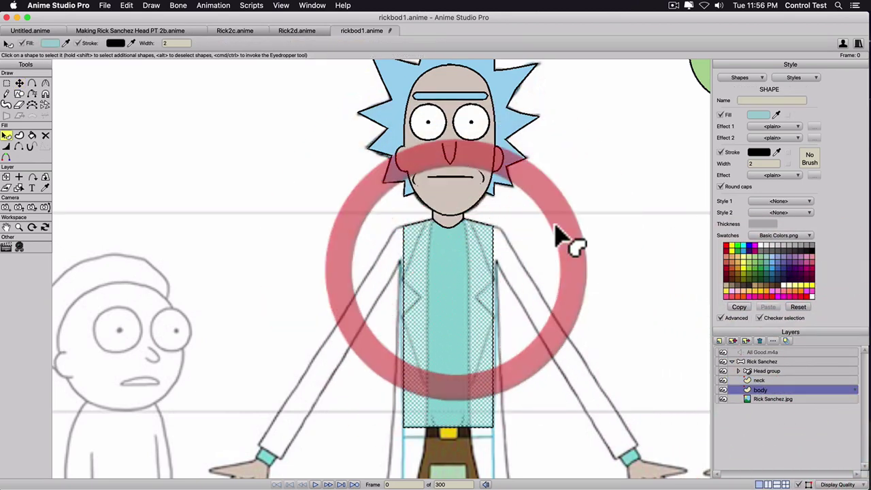
{"action": "left_click", "coordinate": [788, 78]}
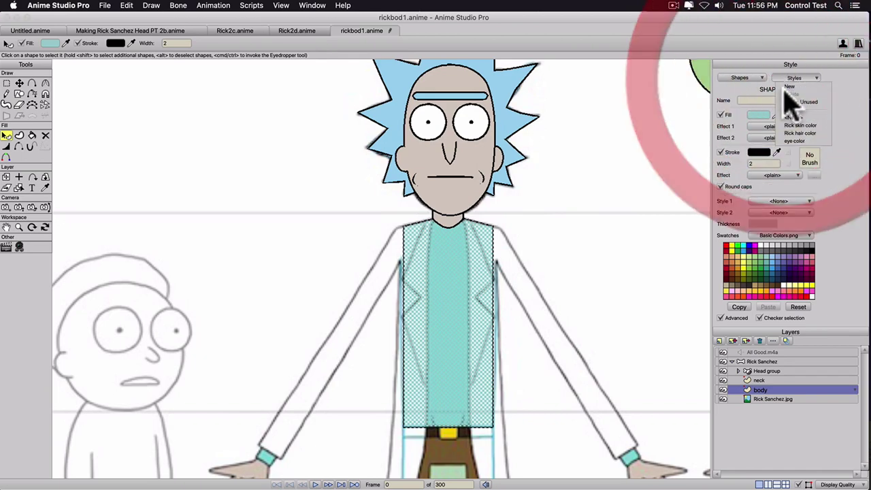
{"action": "left_click", "coordinate": [787, 87]}
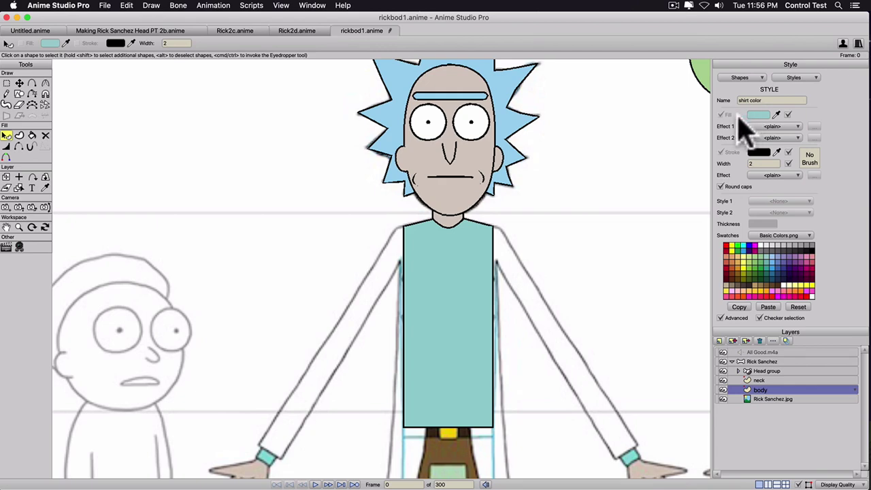
Add a vector layer named left arm above the body layer.
{"action": "scroll", "coordinate": [574, 155], "scroll_direction": "up", "scroll_amount": 2}
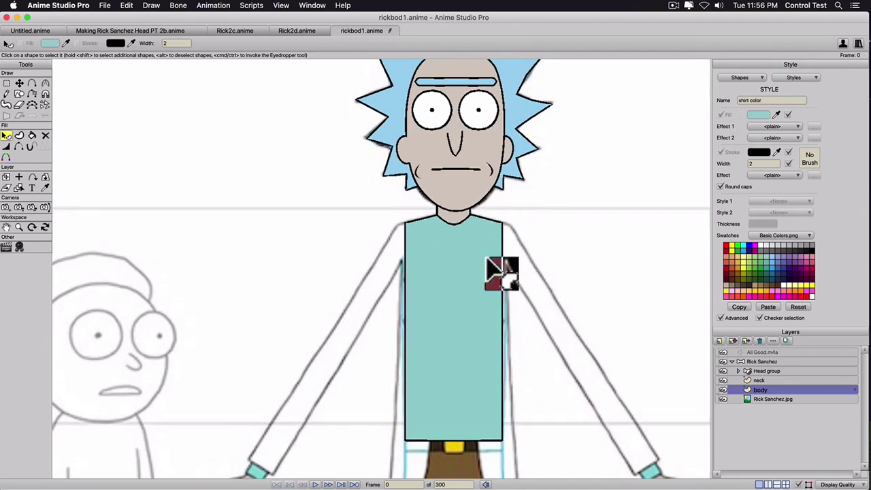
{"action": "left_click_drag", "start_coordinate": [467, 274], "coordinate": [467, 239]}
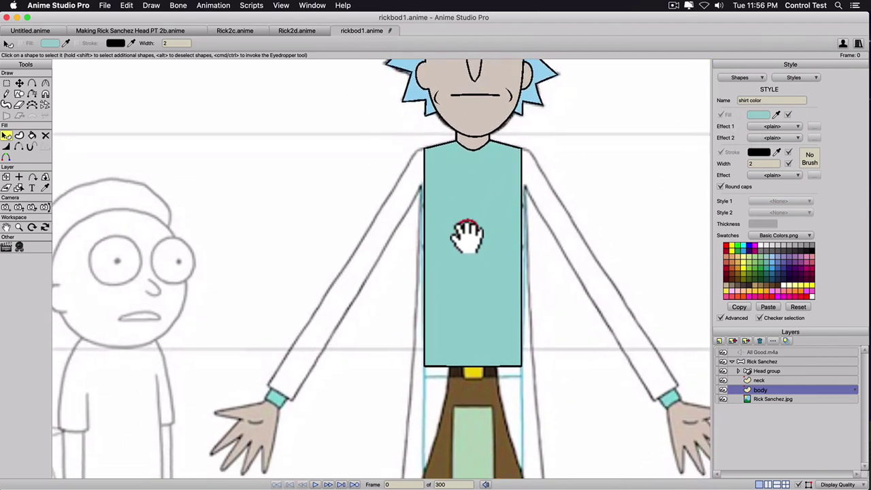
{"action": "left_click", "coordinate": [716, 341]}
{"action": "left_click", "coordinate": [730, 359]}
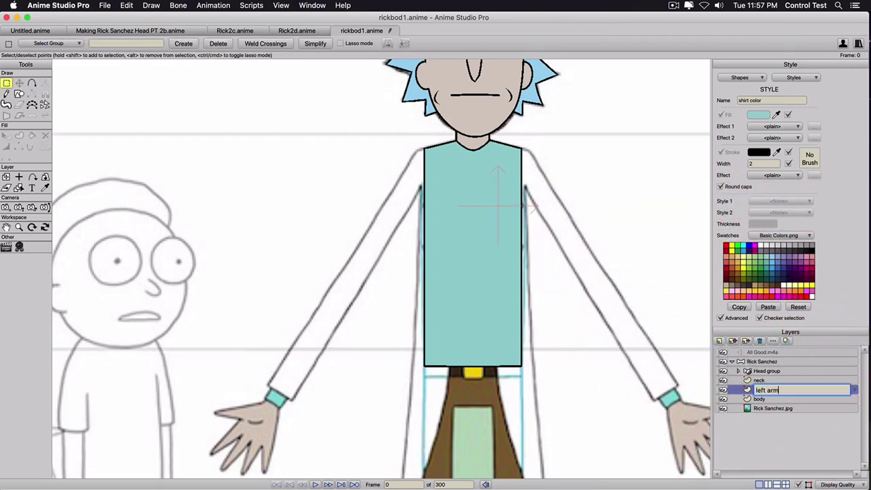
{"action": "type", "text": "left arm"}
{"action": "key", "text": "Return"}
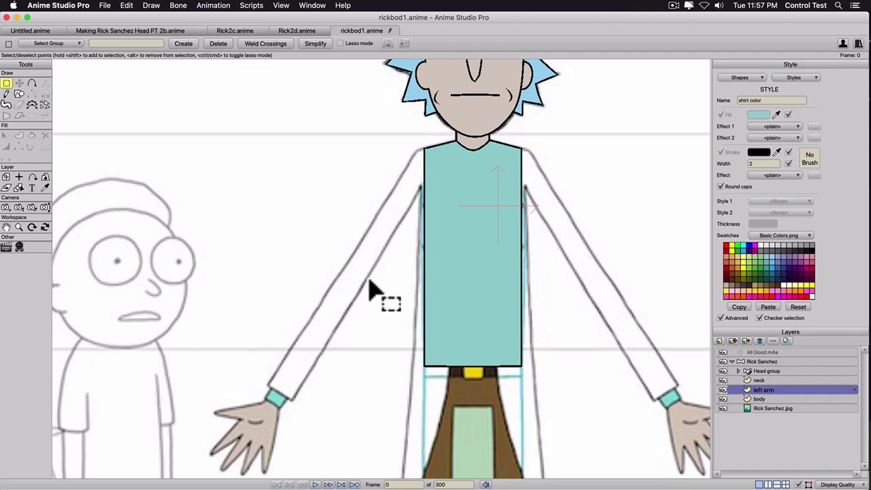
Draw a rectangle beside the torso and move its corners to match the upper arm from shoulder to elbow on the model sheet.
{"action": "key", "text": "r"}
{"action": "mouse_move", "coordinate": [350, 279]}
{"action": "left_mouse_down"}
{"action": "mouse_move", "coordinate": [408, 184]}
{"action": "mouse_move", "coordinate": [378, 176]}
{"action": "left_mouse_up"}
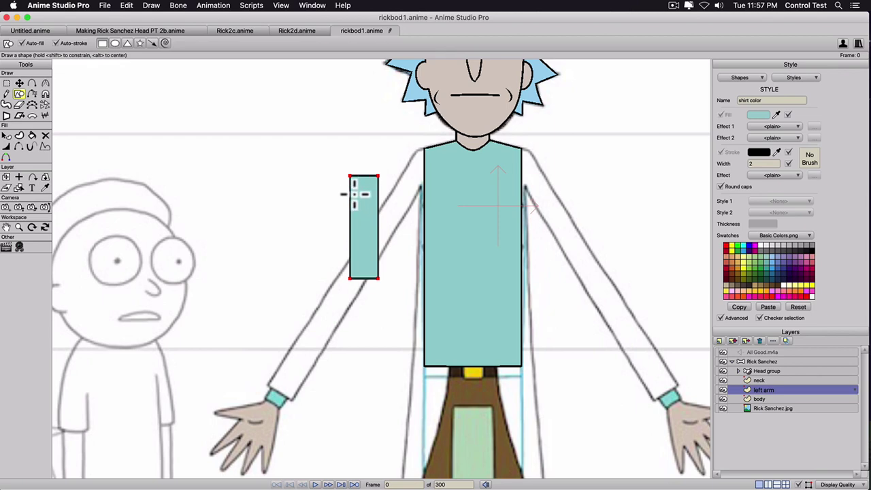
{"action": "key", "text": "t"}
{"action": "left_click_drag", "start_coordinate": [349, 180], "coordinate": [425, 146]}
{"action": "left_click_drag", "start_coordinate": [377, 184], "coordinate": [427, 181]}
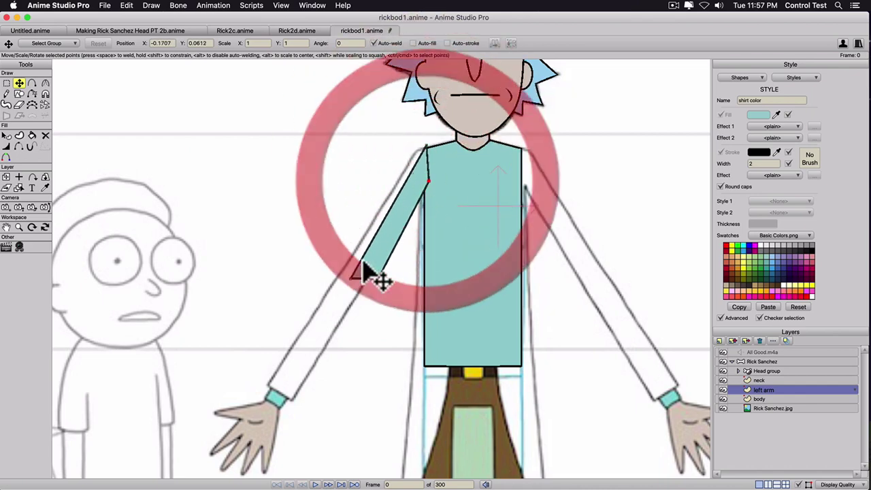
{"action": "mouse_move", "coordinate": [350, 279]}
{"action": "left_mouse_down"}
{"action": "mouse_move", "coordinate": [382, 274]}
{"action": "mouse_move", "coordinate": [374, 360]}
{"action": "mouse_move", "coordinate": [346, 295]}
{"action": "mouse_move", "coordinate": [332, 285]}
{"action": "mouse_move", "coordinate": [355, 291]}
{"action": "left_mouse_up"}
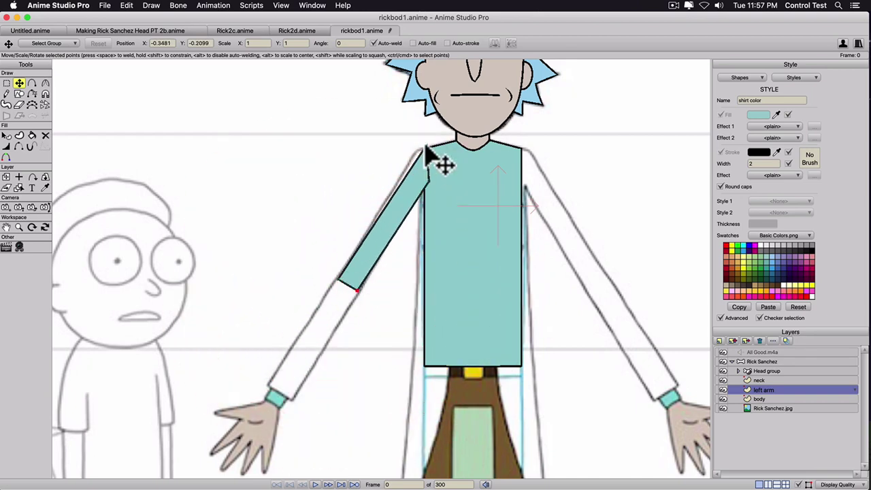
{"action": "left_click_drag", "start_coordinate": [423, 146], "coordinate": [409, 167]}
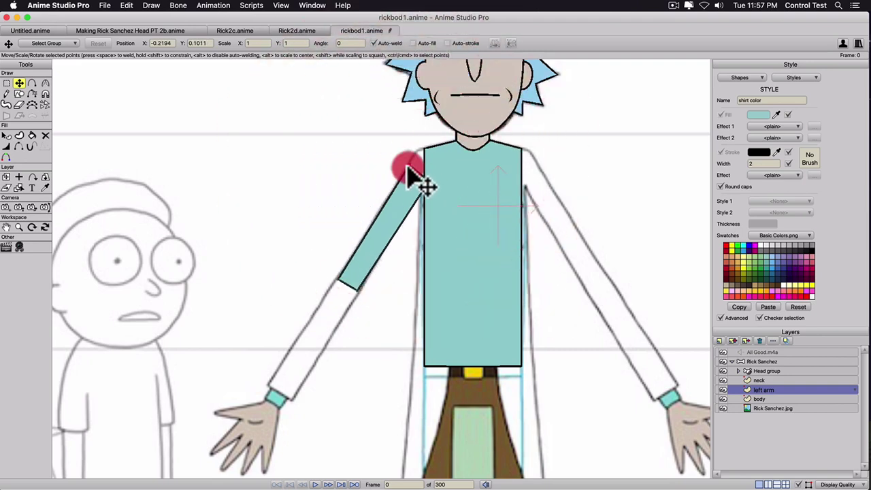
Add a point to the upper arm's shoulder edge and curve it into a rounded shoulder.
{"action": "key", "text": "a"}
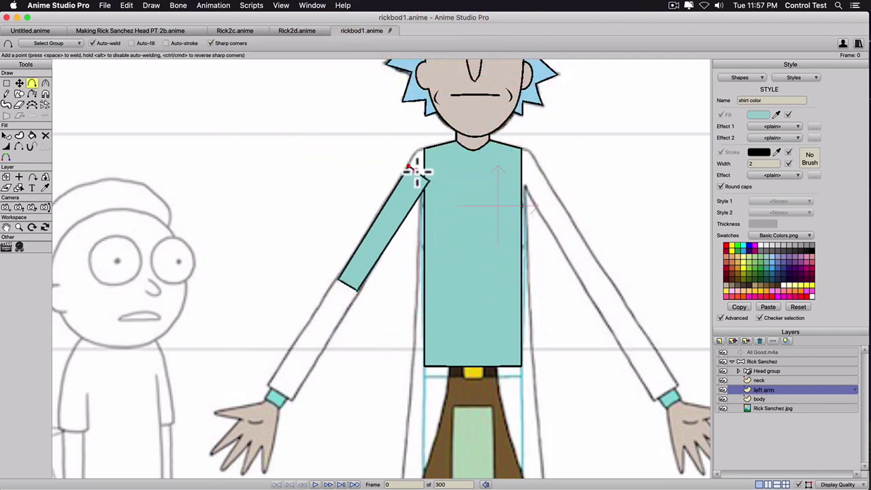
{"action": "key", "text": "c"}
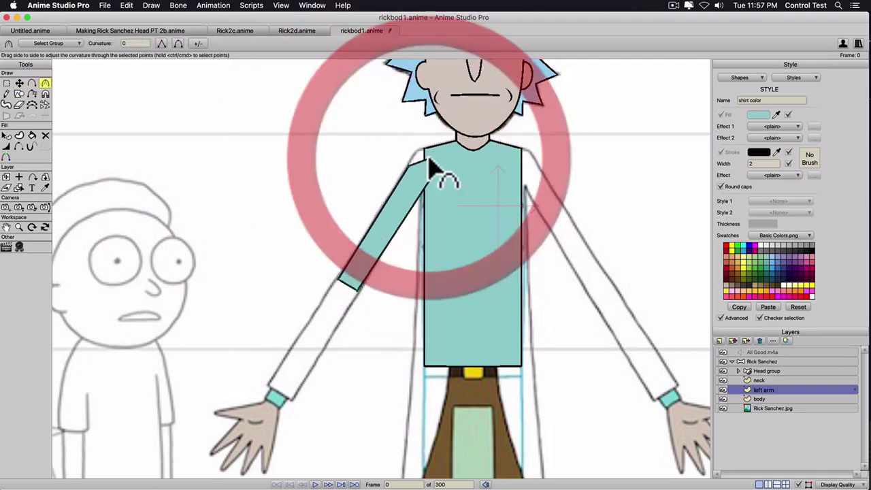
{"action": "left_click_drag", "start_coordinate": [429, 159], "coordinate": [793, 159]}
Add a point to the upper arm's lower edge, pull it outward and curve it into a rounded elbow.
{"action": "key", "text": "a"}
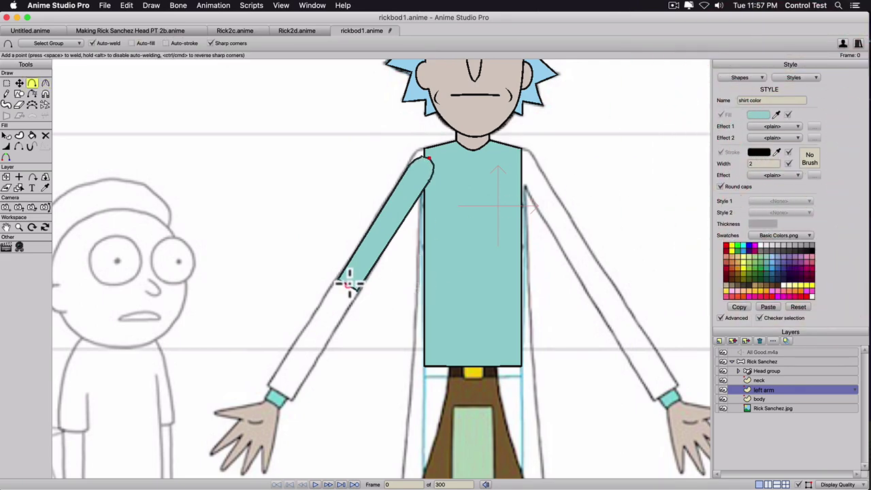
{"action": "left_click", "coordinate": [338, 294]}
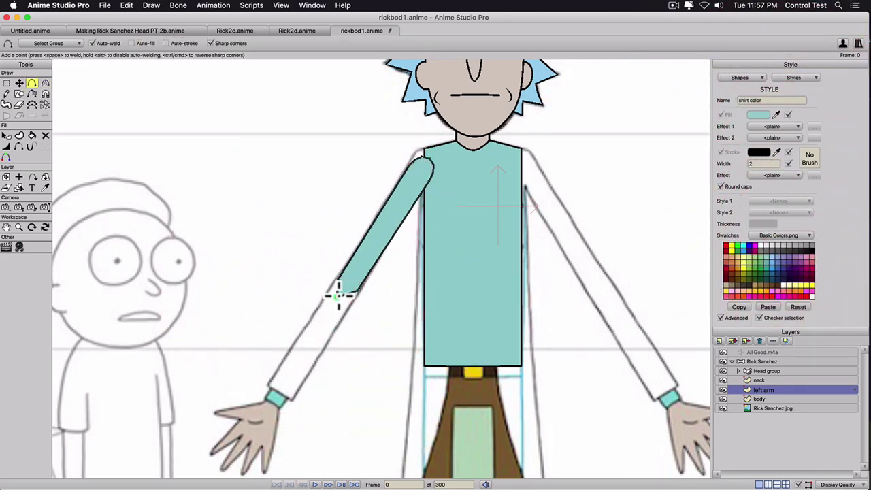
{"action": "key", "text": "c"}
{"action": "left_click_drag", "start_coordinate": [338, 294], "coordinate": [732, 360]}
{"action": "key", "text": "t"}
{"action": "left_click", "coordinate": [339, 295]}
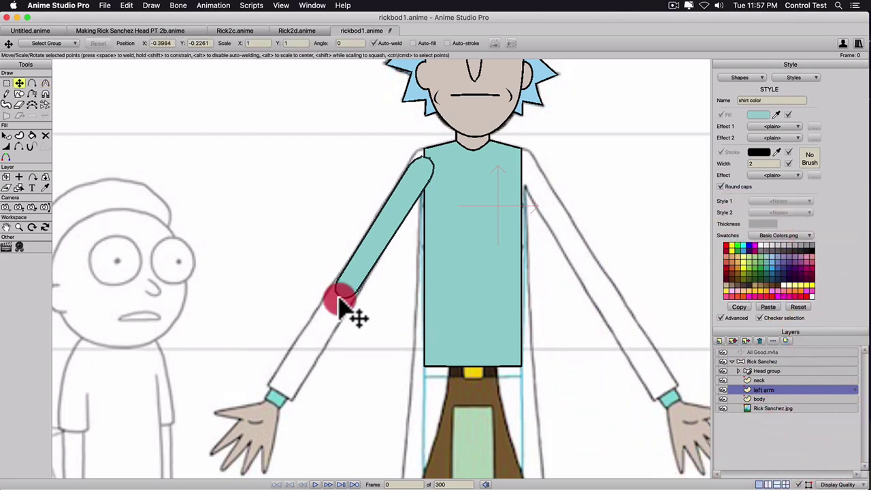
Duplicate the upper arm shape and place the copy along the forearm, overlapping it at the elbow.
{"action": "double_click", "coordinate": [372, 232]}
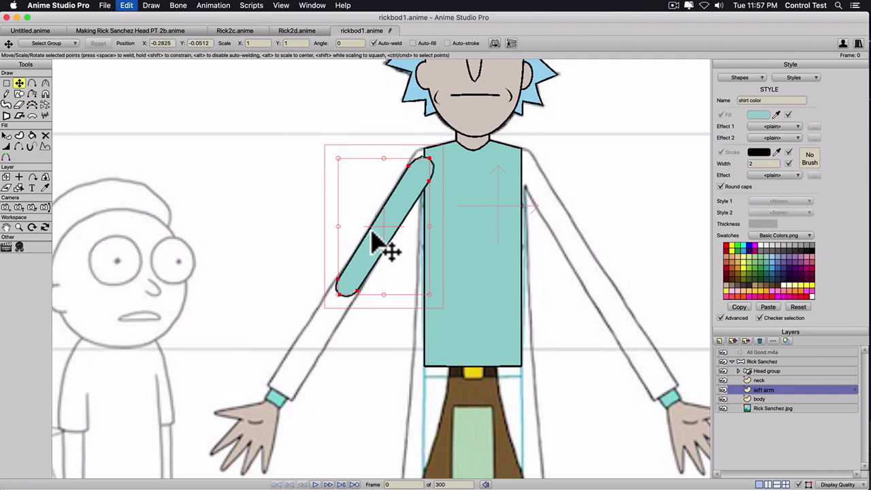
{"action": "key", "text": "super+v"}
{"action": "left_click_drag", "start_coordinate": [372, 236], "coordinate": [300, 355]}
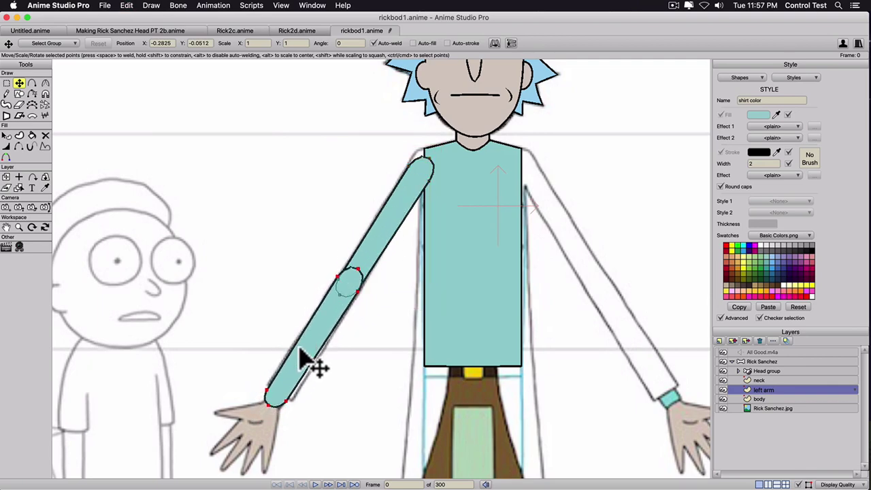
Narrow the forearm's end to a straight cuff at the wrist and adjust the overlapping elbow points to fit the joint.
{"action": "double_click", "coordinate": [286, 385]}
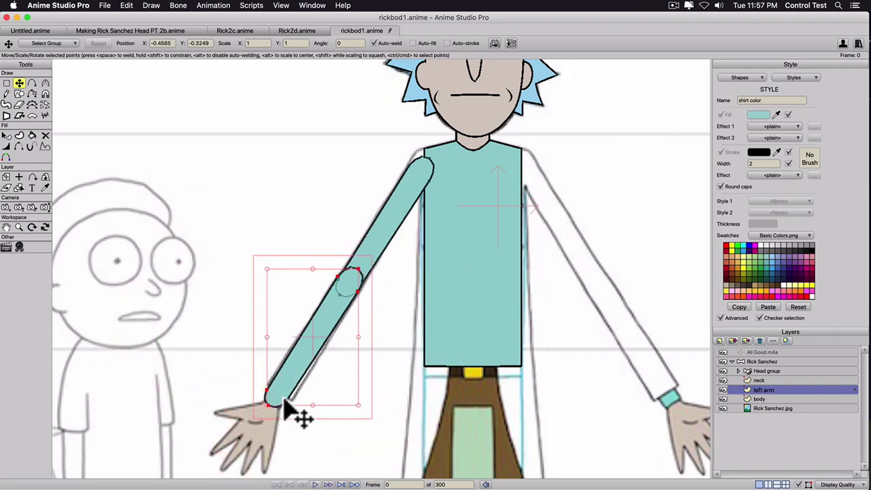
{"action": "mouse_move", "coordinate": [285, 398]}
{"action": "left_mouse_down"}
{"action": "mouse_move", "coordinate": [289, 386]}
{"action": "mouse_move", "coordinate": [266, 402]}
{"action": "mouse_move", "coordinate": [272, 405]}
{"action": "mouse_move", "coordinate": [265, 393]}
{"action": "mouse_move", "coordinate": [276, 412]}
{"action": "left_mouse_up"}
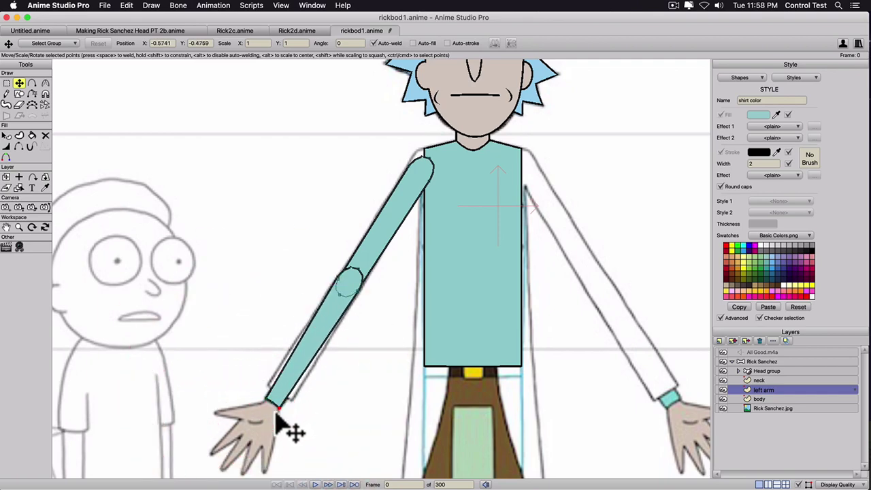
{"action": "left_click", "coordinate": [272, 404]}
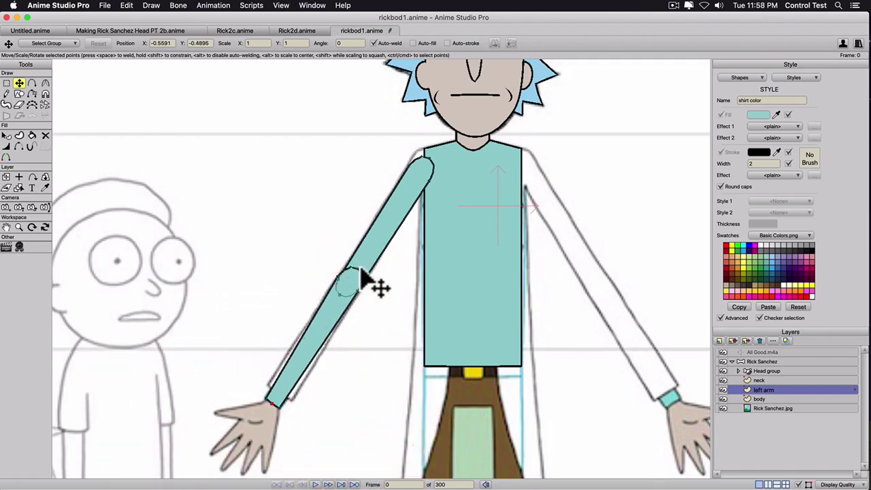
{"action": "left_click_drag", "start_coordinate": [352, 271], "coordinate": [340, 304]}
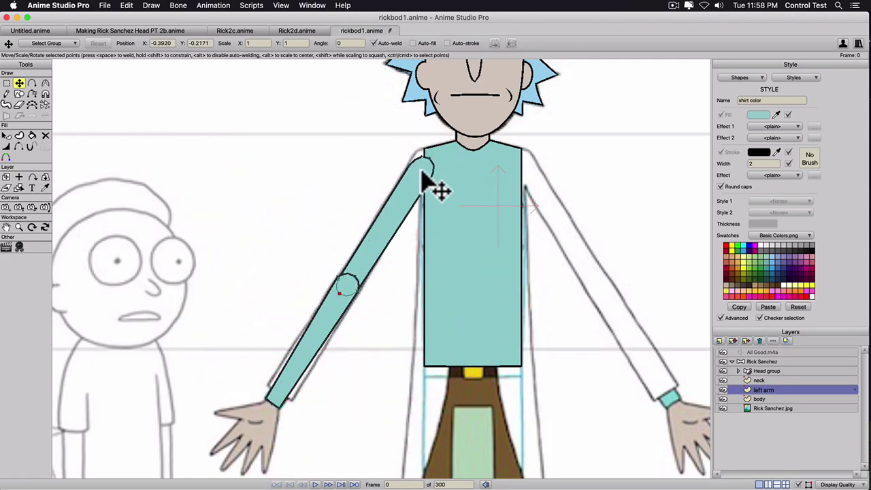
{"action": "left_click_drag", "start_coordinate": [393, 138], "coordinate": [424, 163]}
Add a vector layer named waist and draw a rectangle as wide as the shirt directly below its bottom edge.
{"action": "left_click_drag", "start_coordinate": [430, 293], "coordinate": [379, 192]}
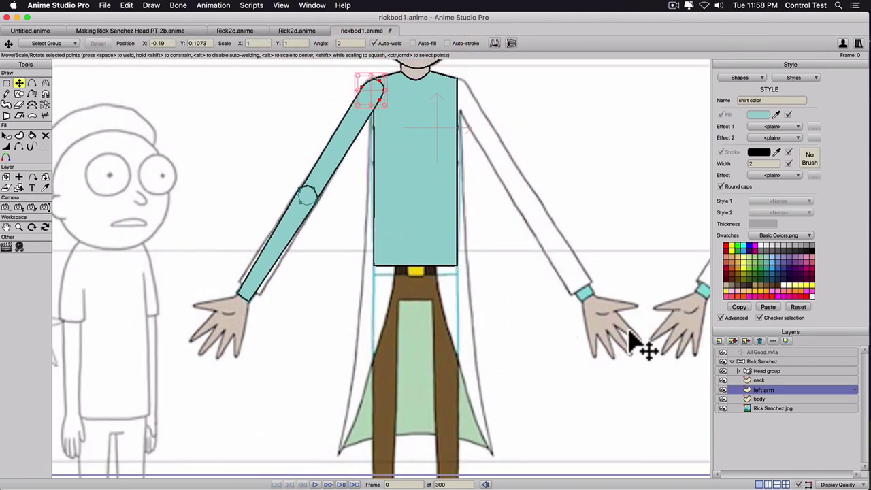
{"action": "left_click", "coordinate": [719, 340]}
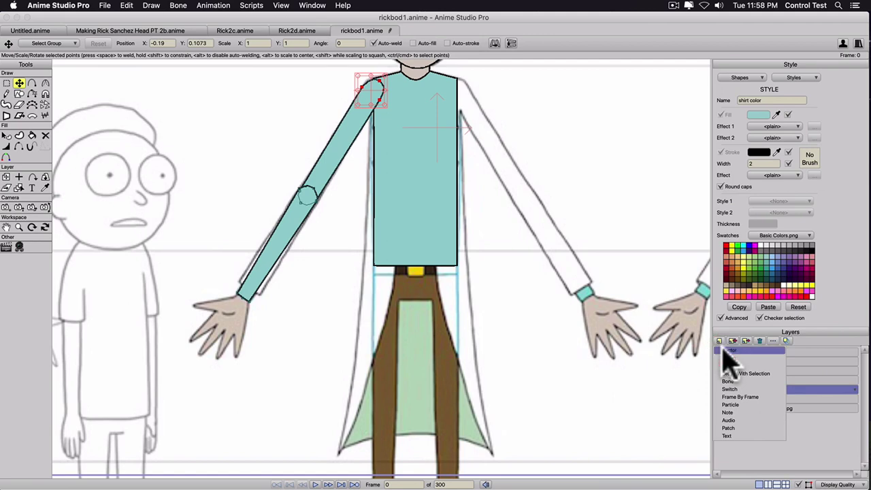
{"action": "left_click", "coordinate": [723, 351]}
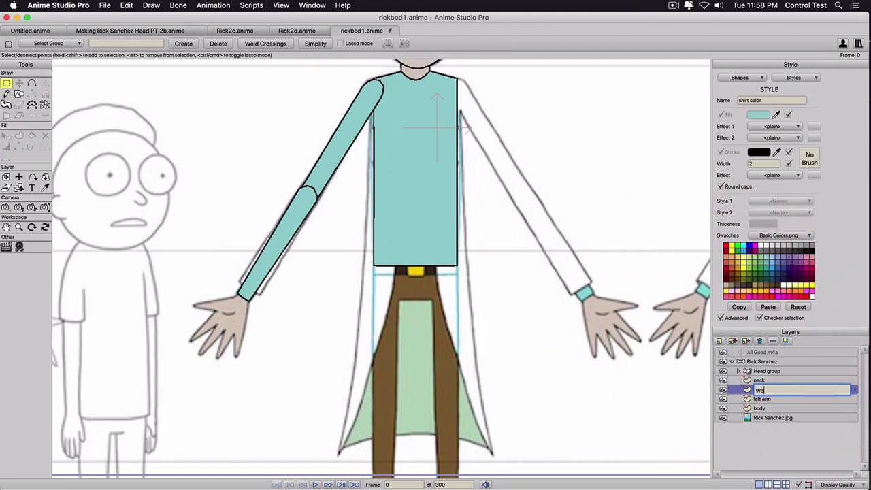
{"action": "key", "text": "Return"}
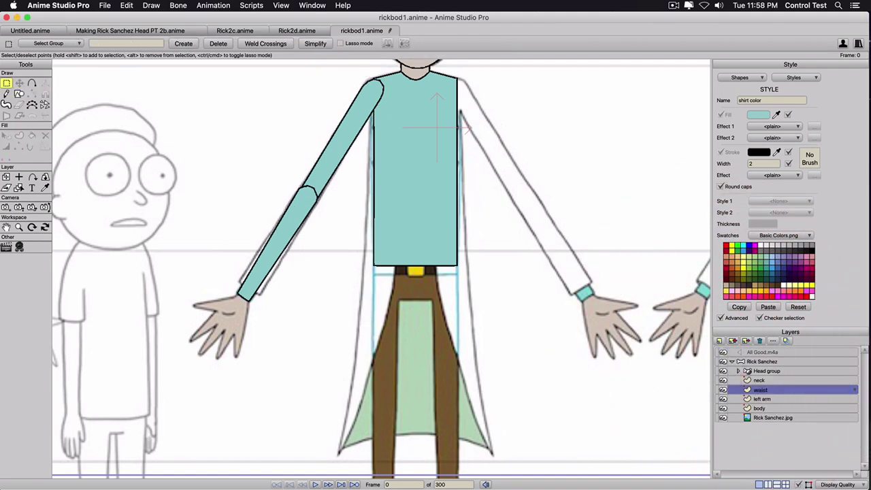
{"action": "key", "text": "r"}
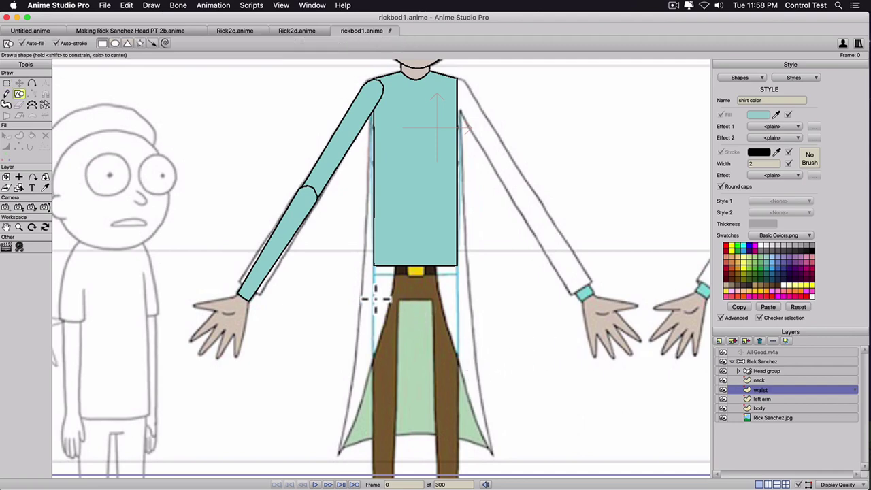
{"action": "left_click_drag", "start_coordinate": [373, 302], "coordinate": [457, 266]}
Select the waist rectangle's shape and remove the shirt color style from it by setting Style 1 to None.
{"action": "key", "text": "q"}
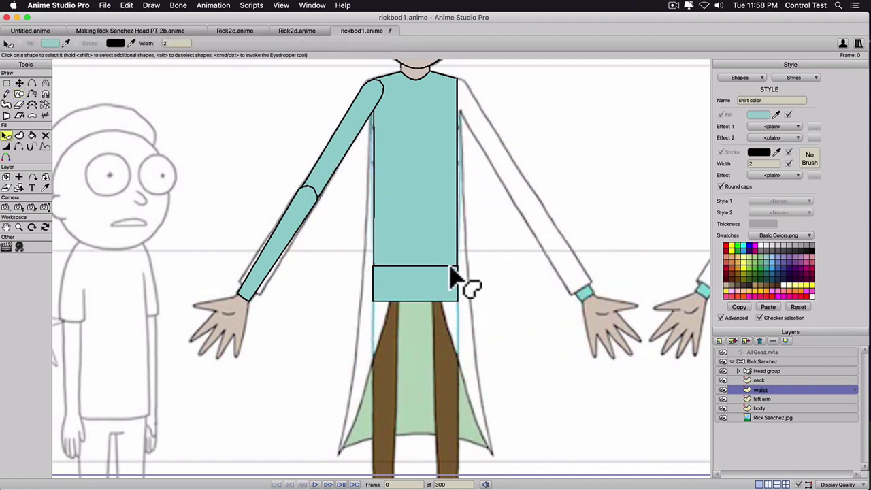
{"action": "left_click", "coordinate": [443, 275]}
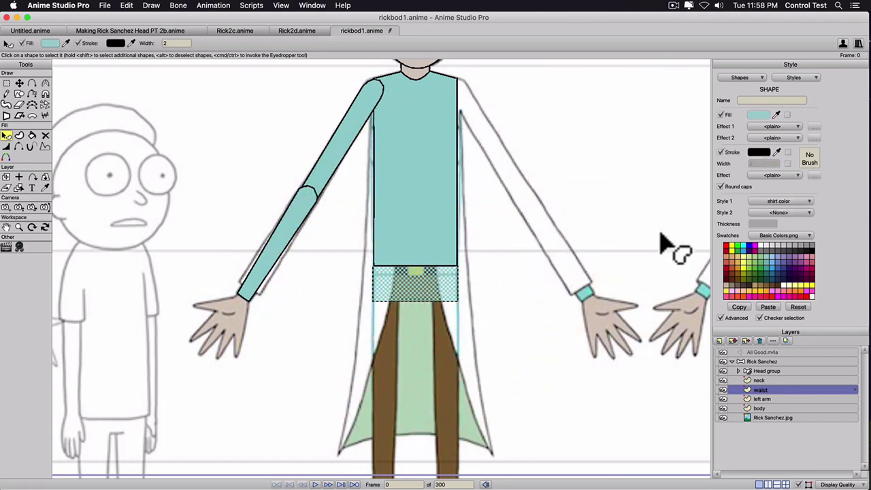
{"action": "left_click", "coordinate": [767, 205]}
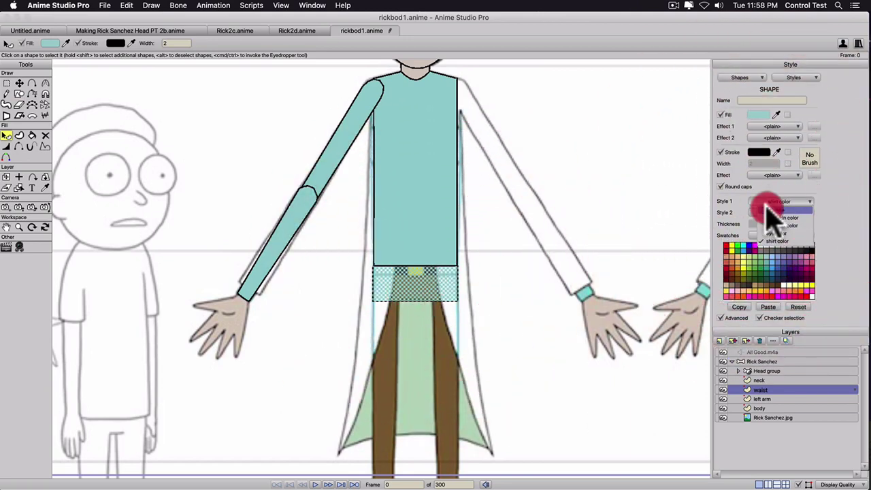
{"action": "left_click", "coordinate": [771, 212]}
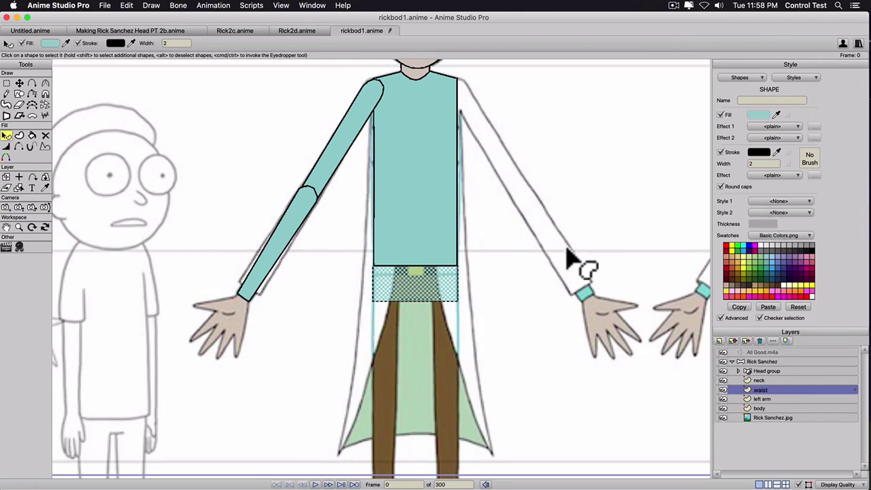
Fill the waist shape with brown sampled from the reference trousers and create a new style from it named pants color.
{"action": "left_click", "coordinate": [777, 115]}
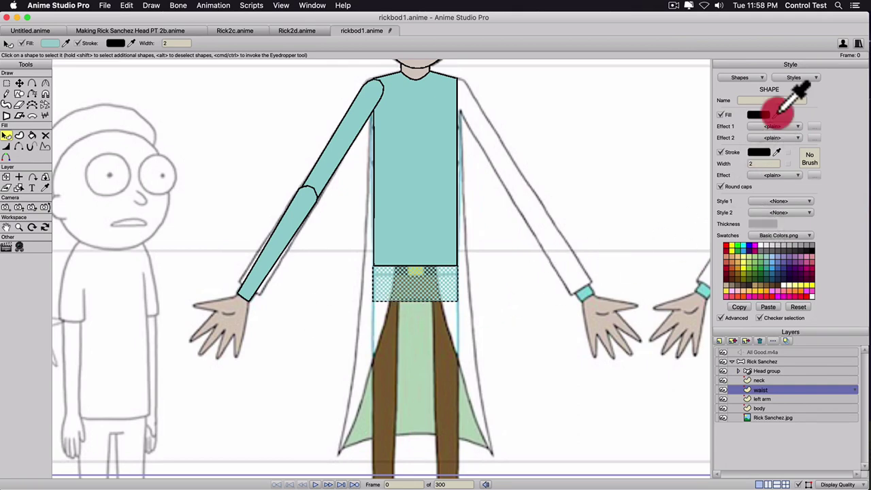
{"action": "left_click", "coordinate": [444, 372]}
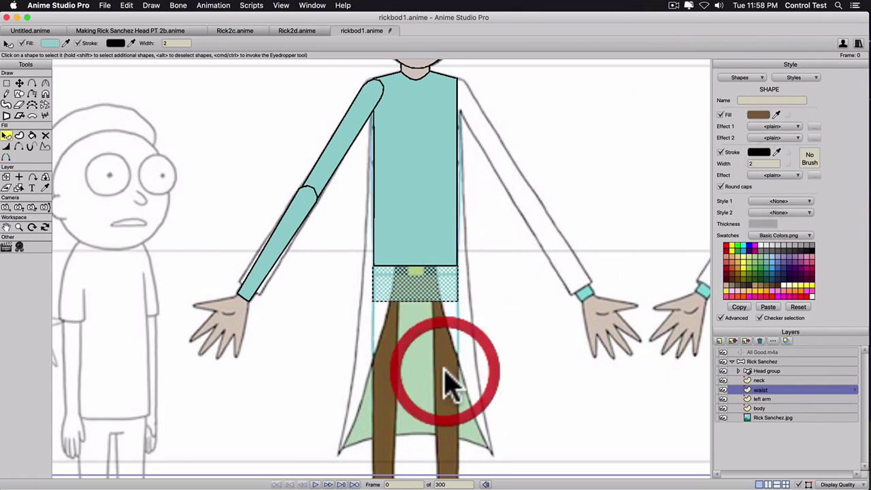
{"action": "left_click", "coordinate": [801, 78]}
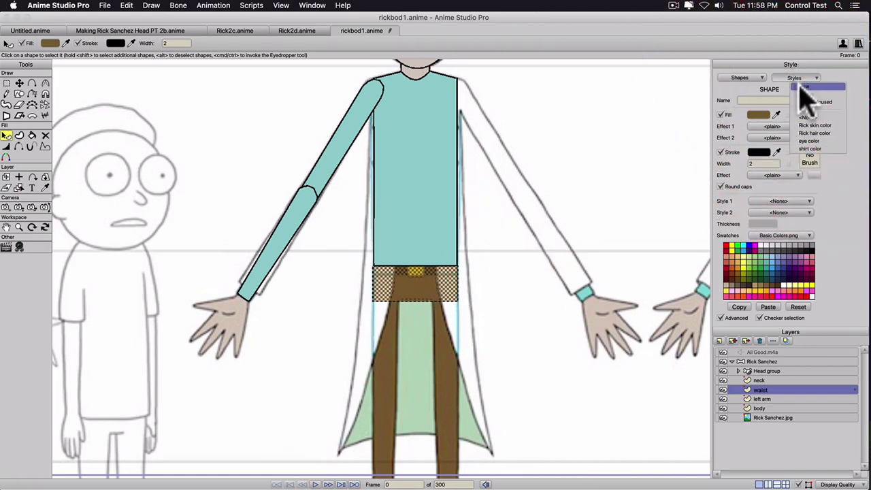
{"action": "left_click", "coordinate": [803, 87]}
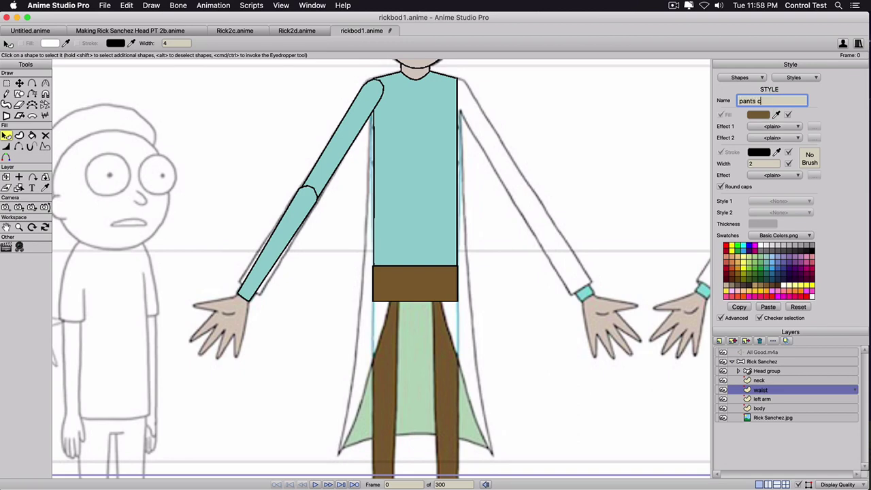
Add a vector layer named left leg directly above the waist layer.
{"action": "scroll", "coordinate": [452, 127], "scroll_direction": "up", "scroll_amount": 1}
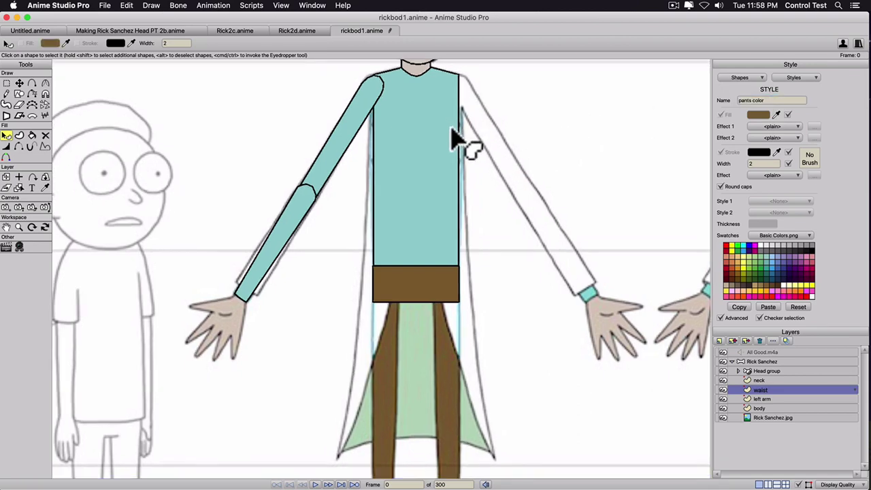
{"action": "scroll", "coordinate": [398, 326], "scroll_direction": "up", "scroll_amount": 5}
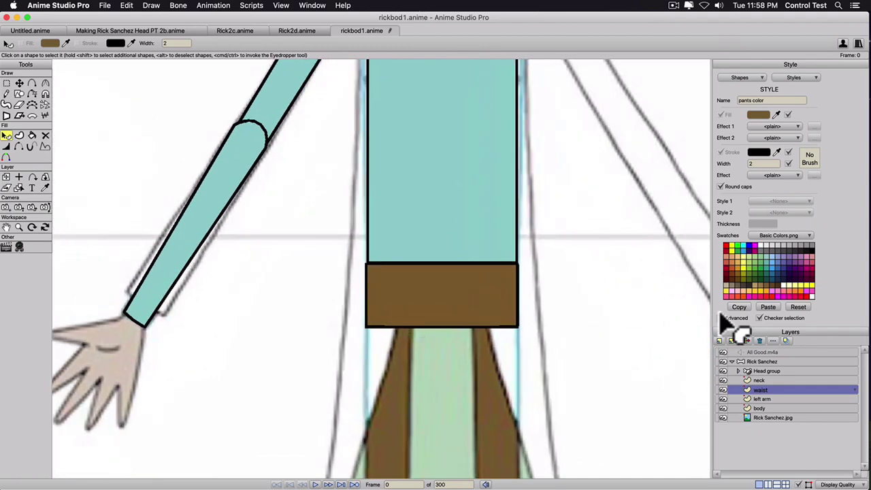
{"action": "left_click", "coordinate": [721, 340]}
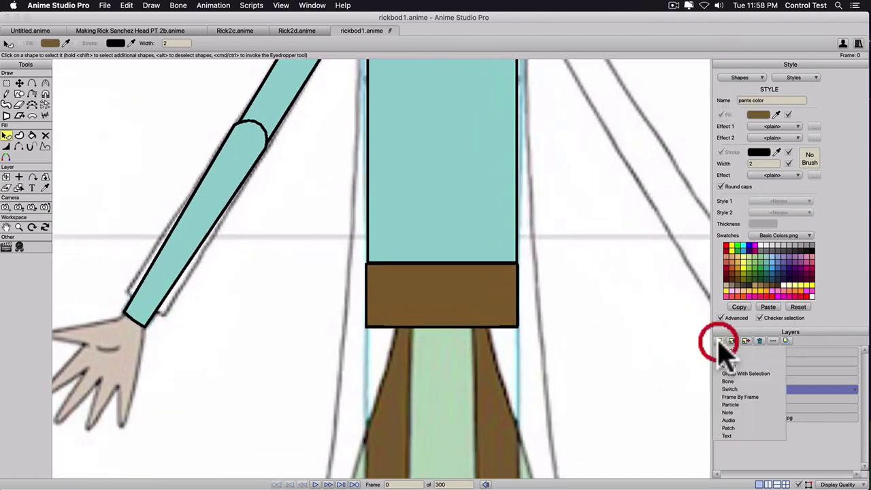
{"action": "left_click", "coordinate": [725, 351]}
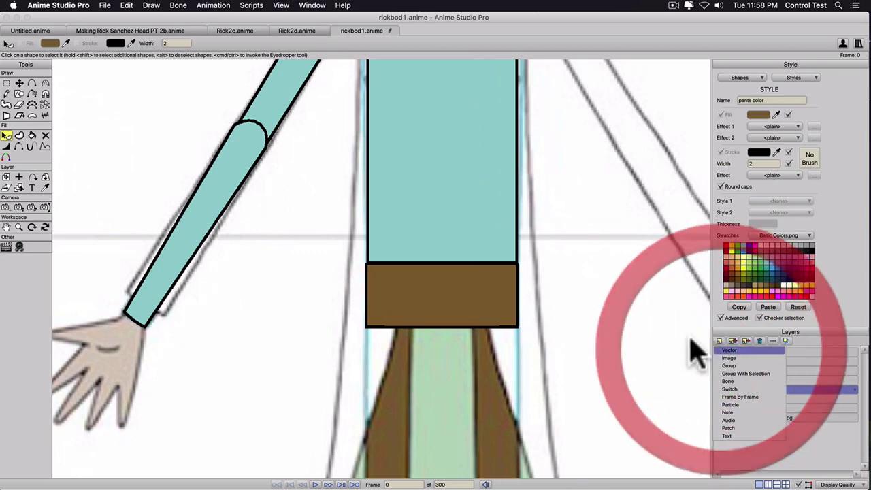
{"action": "scroll", "coordinate": [477, 327], "scroll_direction": "down", "scroll_amount": 1}
{"action": "scroll", "coordinate": [476, 327], "scroll_direction": "down", "scroll_amount": 1}
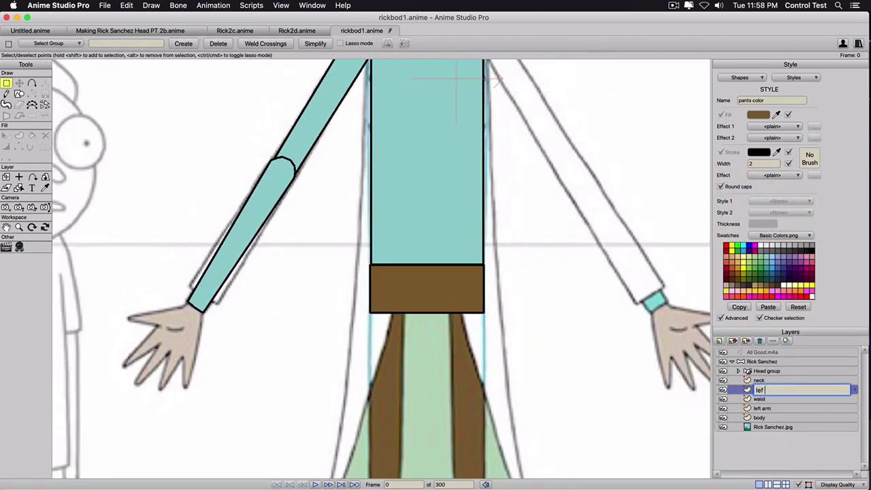
{"action": "type", "text": "left leg"}
{"action": "key", "text": "Return"}
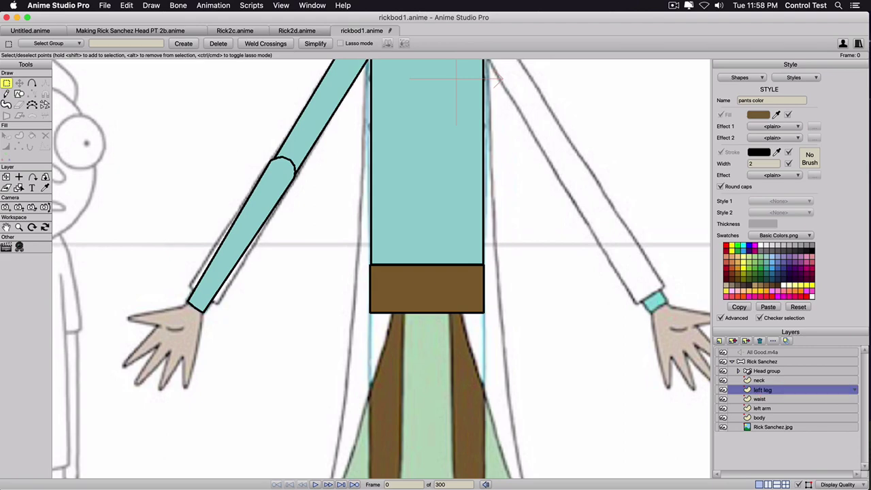
Draw a narrow rectangle over the left trouser leg, from the waist's lower edge down to about knee height.
{"action": "left_click_drag", "start_coordinate": [400, 276], "coordinate": [444, 140]}
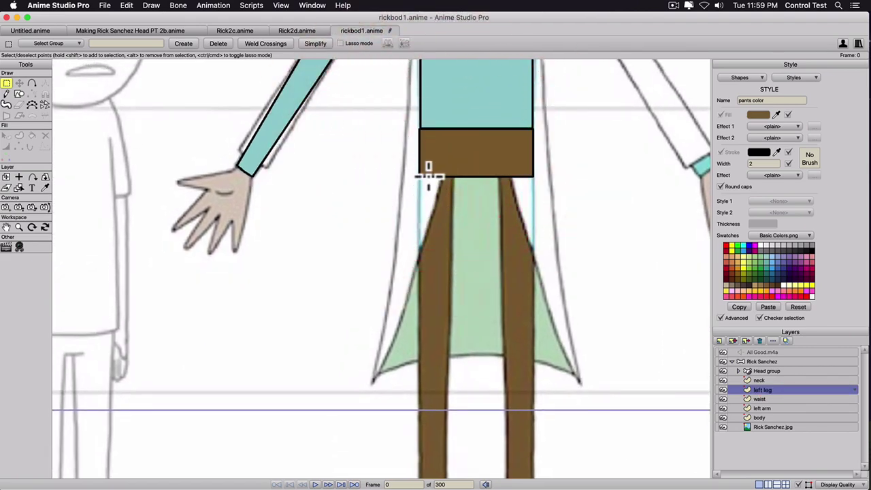
{"action": "key", "text": "e"}
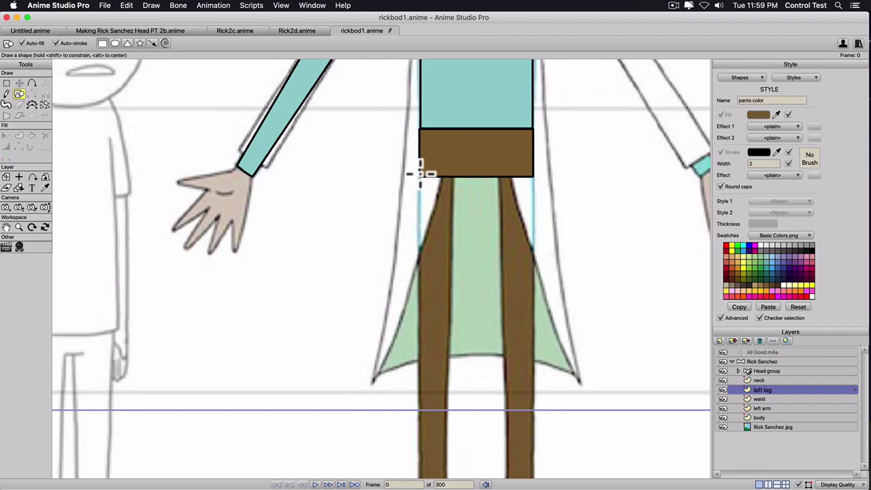
{"action": "left_click_drag", "start_coordinate": [420, 173], "coordinate": [446, 408]}
Shorten the thigh rectangle to end at the knee and widen it slightly to match the reference trouser leg.
{"action": "scroll", "coordinate": [448, 375], "scroll_direction": "down", "scroll_amount": 3}
{"action": "left_click_drag", "start_coordinate": [446, 372], "coordinate": [454, 320]}
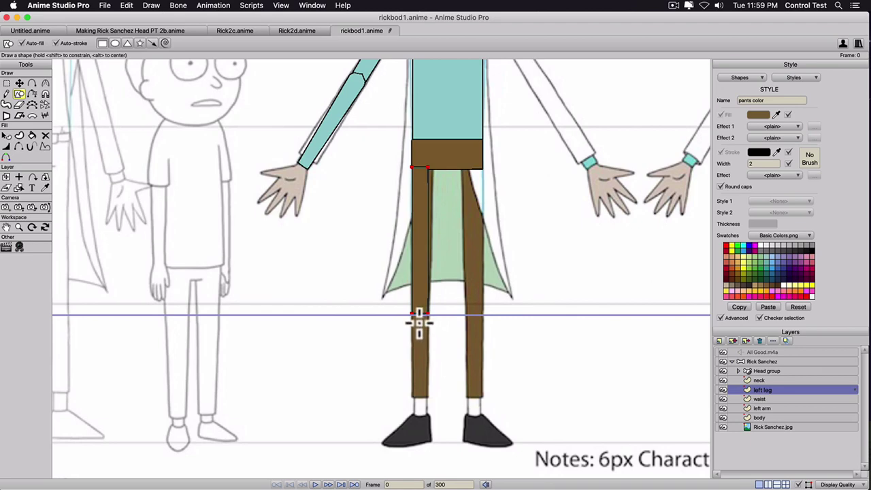
{"action": "key", "text": "t"}
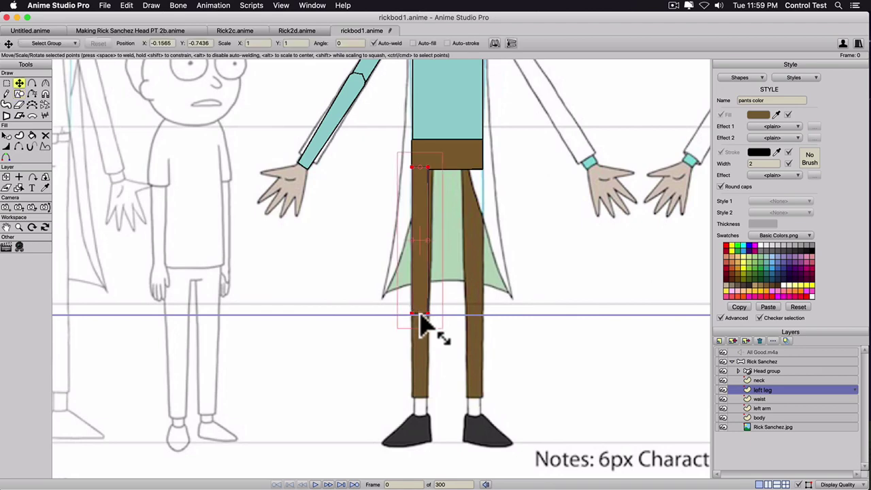
{"action": "left_click", "coordinate": [421, 304]}
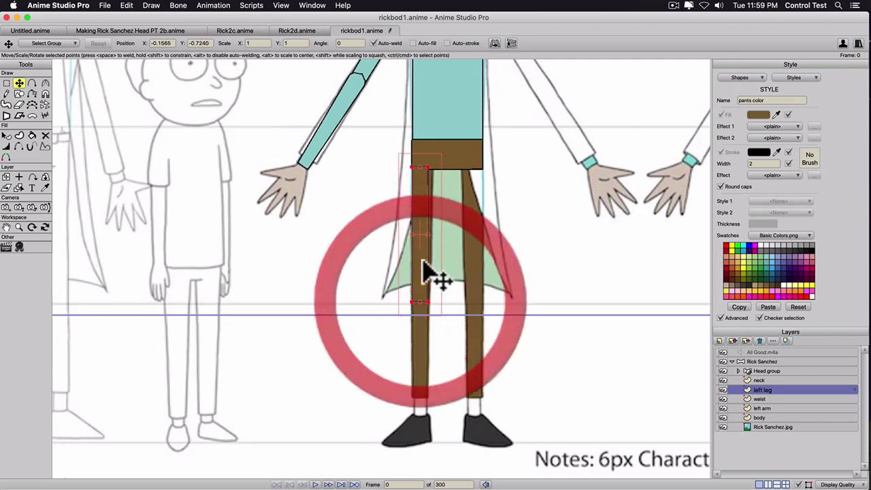
{"action": "left_click", "coordinate": [429, 240]}
{"action": "left_click_drag", "start_coordinate": [427, 234], "coordinate": [432, 236]}
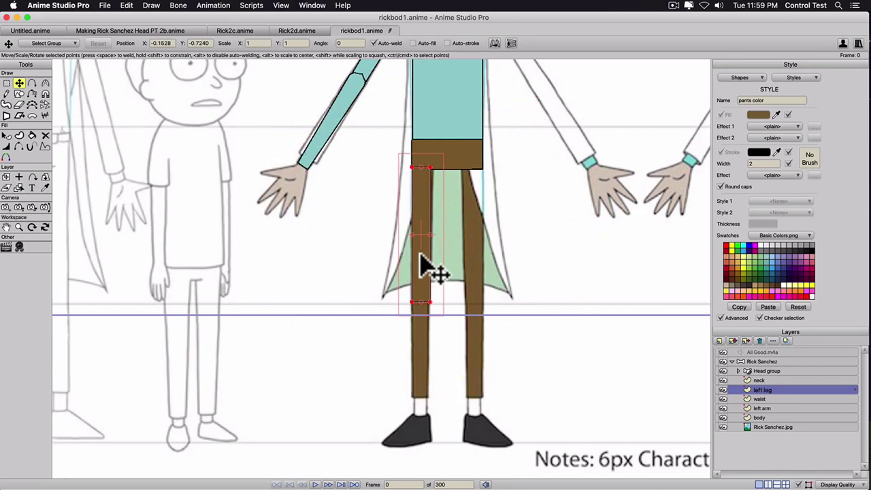
Add a point to each short end of the thigh shape, pull it outward and curve it into a rounded end.
{"action": "key", "text": "a"}
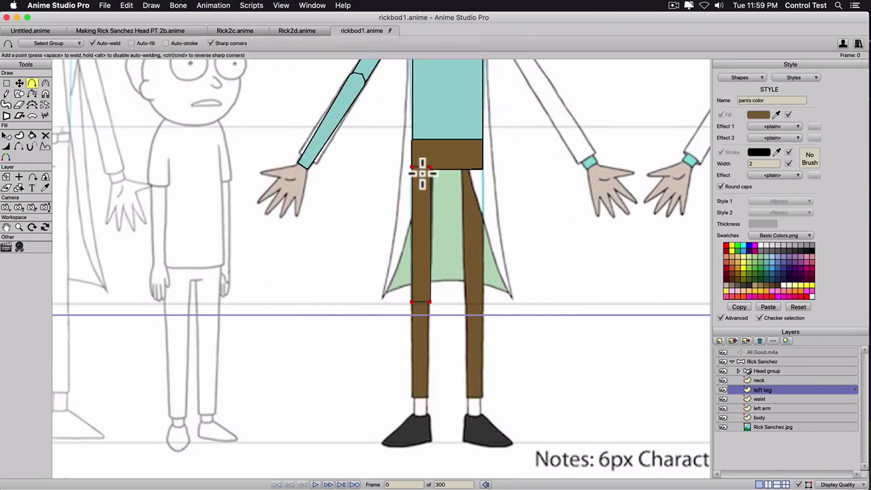
{"action": "key", "text": "c"}
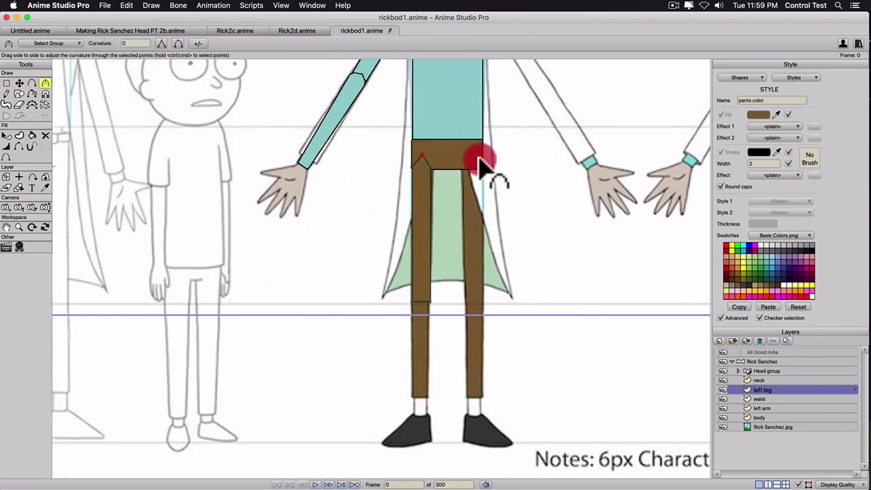
{"action": "key", "text": "a"}
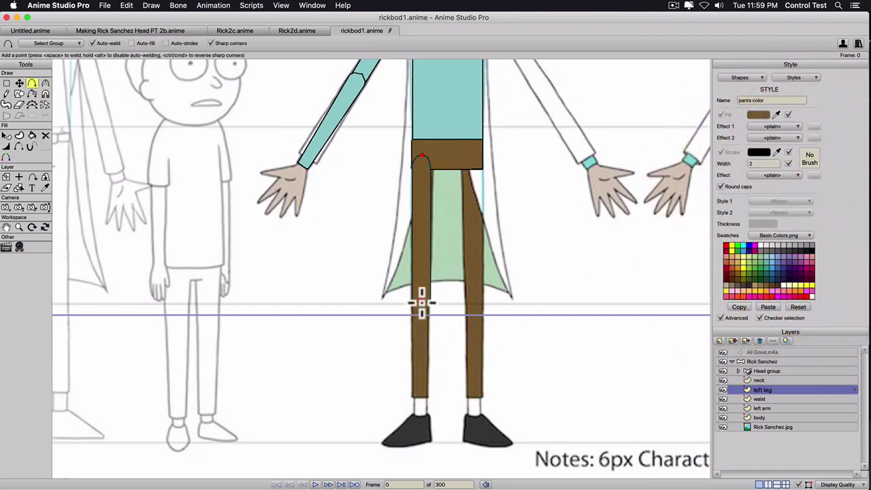
{"action": "left_click_drag", "start_coordinate": [422, 304], "coordinate": [659, 331]}
{"action": "key", "text": "c"}
{"action": "left_click", "coordinate": [755, 326]}
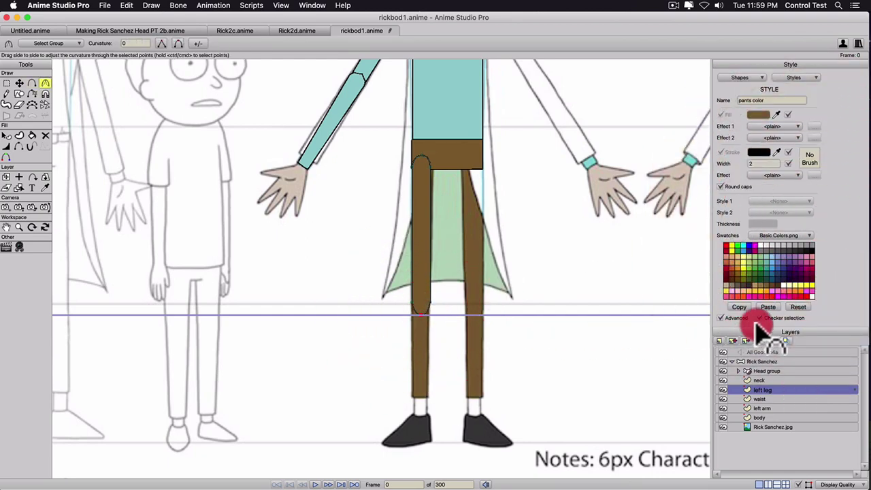
Duplicate the thigh shape and place the copy along the lower leg, overlapping it at the knee.
{"action": "key", "text": "t"}
{"action": "left_click", "coordinate": [423, 252]}
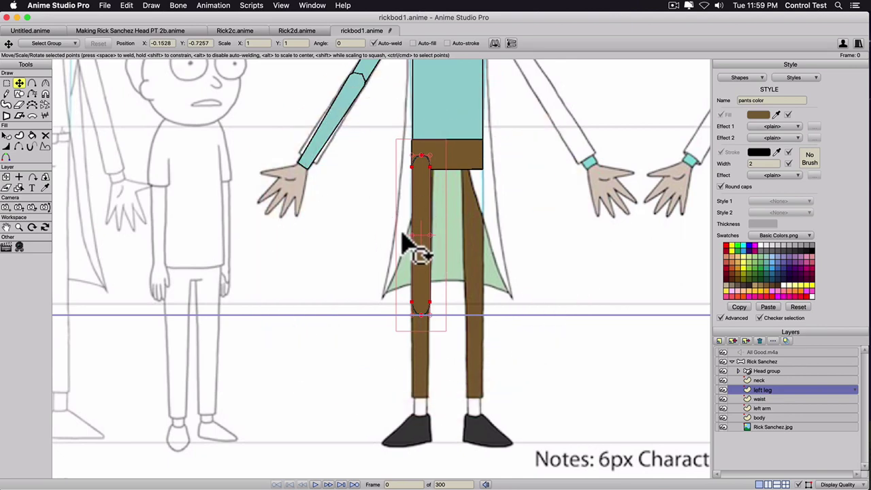
{"action": "left_click_drag", "start_coordinate": [425, 273], "coordinate": [409, 405]}
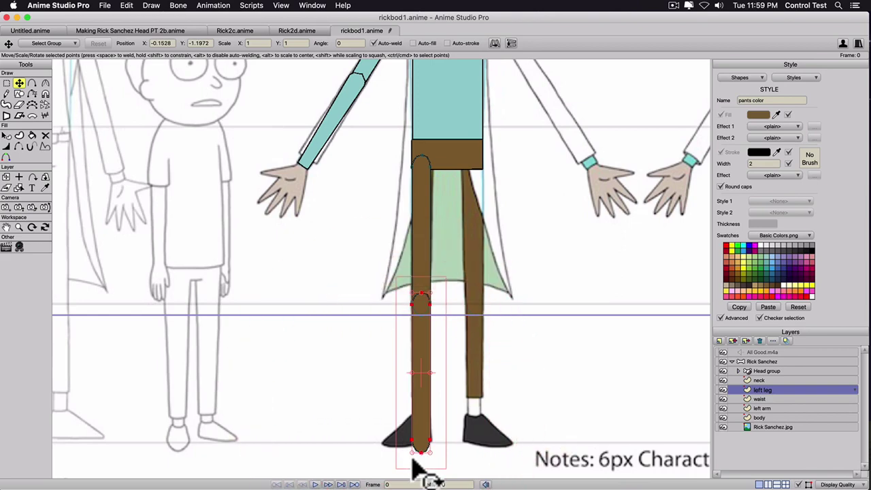
Shorten the lower leg shape to the trouser hem, narrow it to the reference and flatten its end to a shallow curve.
{"action": "left_click_drag", "start_coordinate": [412, 441], "coordinate": [430, 403]}
{"action": "left_click_drag", "start_coordinate": [422, 451], "coordinate": [378, 265]}
{"action": "left_click", "coordinate": [420, 400]}
{"action": "scroll", "coordinate": [422, 403], "scroll_direction": "up", "scroll_amount": 3}
{"action": "left_click_drag", "start_coordinate": [423, 329], "coordinate": [395, 292]}
{"action": "scroll", "coordinate": [442, 343], "scroll_direction": "up", "scroll_amount": 1}
{"action": "scroll", "coordinate": [397, 305], "scroll_direction": "up", "scroll_amount": 4}
Trace the sock from the trouser hem to the shoe and back, welding it to the hem and curving its lower edge.
{"action": "key", "text": "a"}
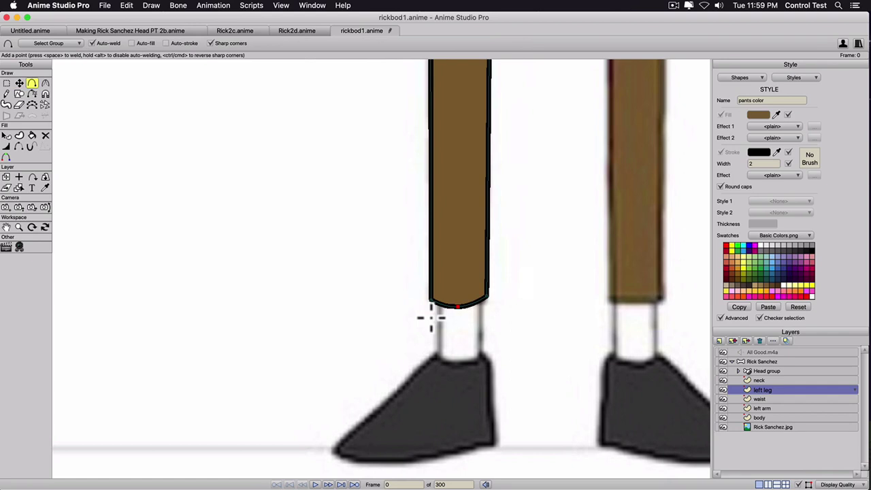
{"action": "left_click_drag", "start_coordinate": [440, 306], "coordinate": [438, 299]}
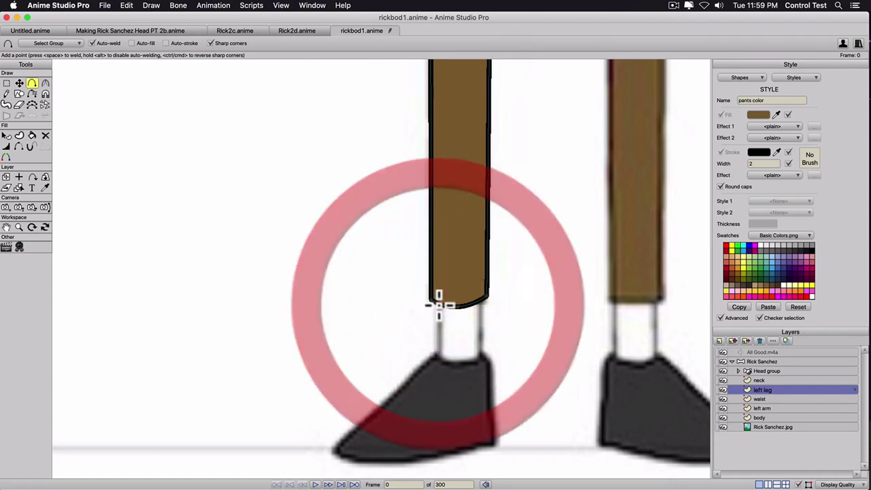
{"action": "left_click", "coordinate": [439, 352]}
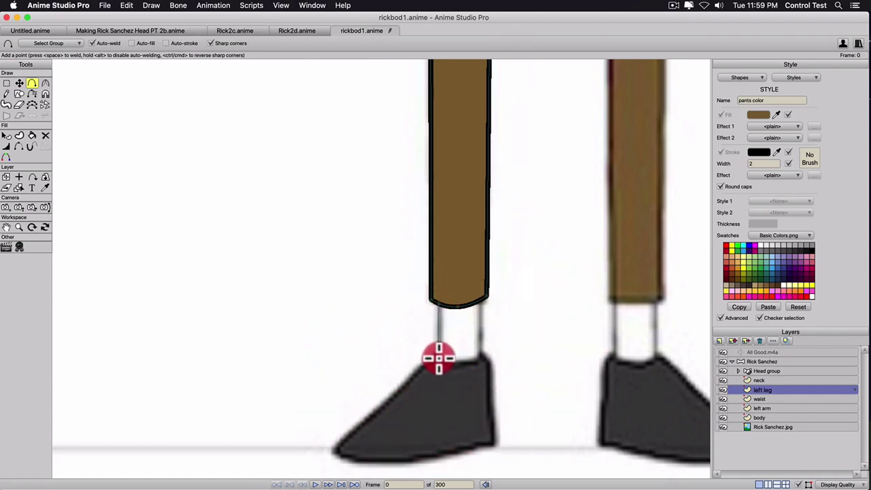
{"action": "left_click_drag", "start_coordinate": [469, 363], "coordinate": [479, 303]}
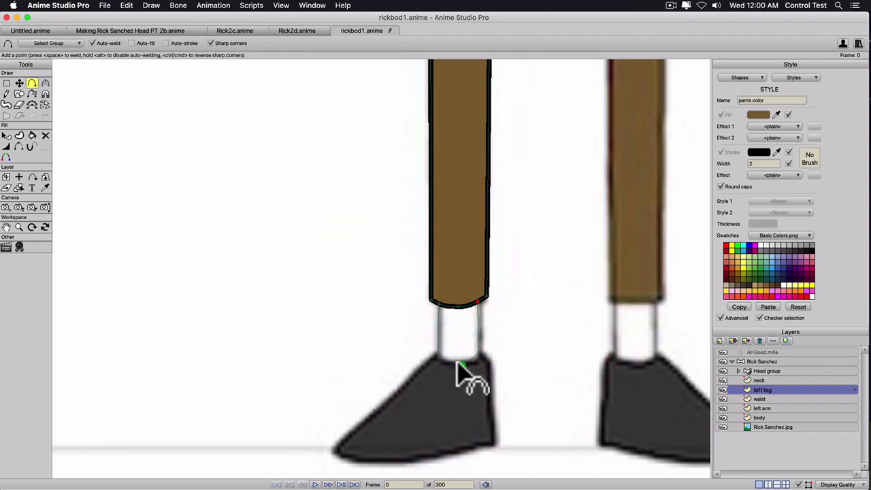
{"action": "key", "text": "c"}
{"action": "left_click_drag", "start_coordinate": [459, 364], "coordinate": [866, 398]}
{"action": "key", "text": "t"}
{"action": "left_click", "coordinate": [478, 352]}
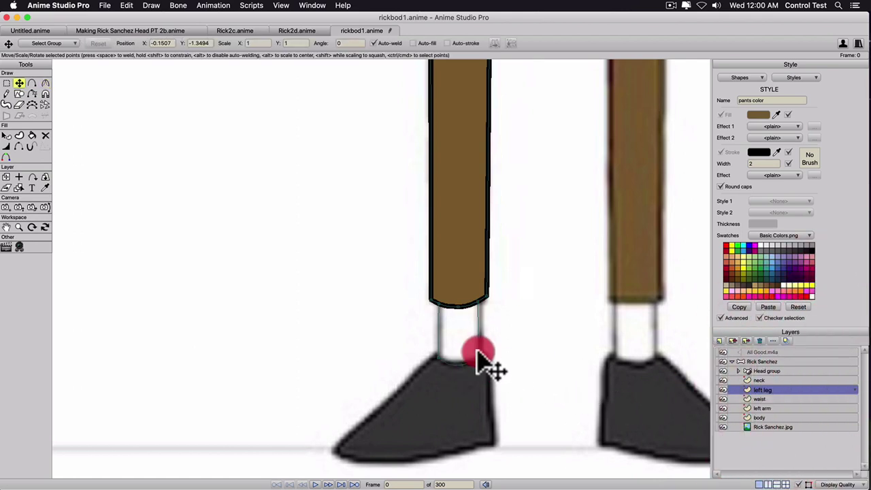
{"action": "left_click_drag", "start_coordinate": [478, 354], "coordinate": [479, 354]}
Create a filled and stroked shape from the closed sock outline between the trouser hem and the shoe.
{"action": "key", "text": "q"}
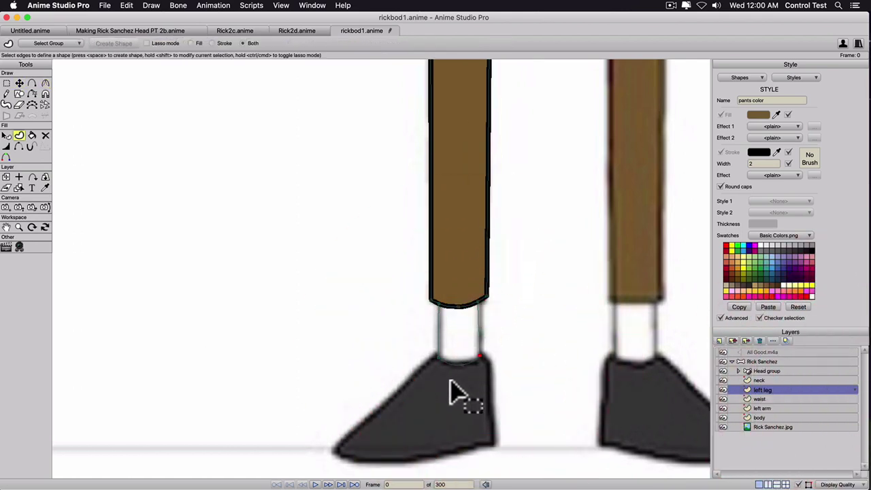
{"action": "left_click_drag", "start_coordinate": [483, 306], "coordinate": [485, 307]}
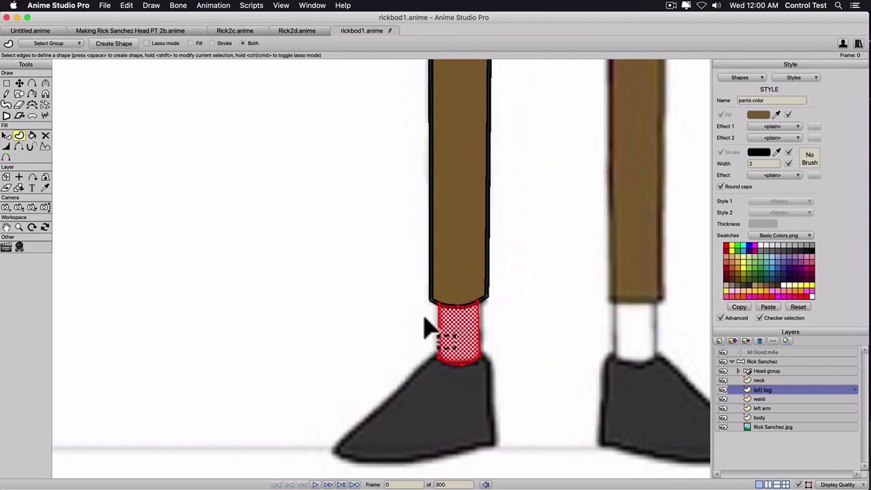
{"action": "left_click", "coordinate": [442, 295]}
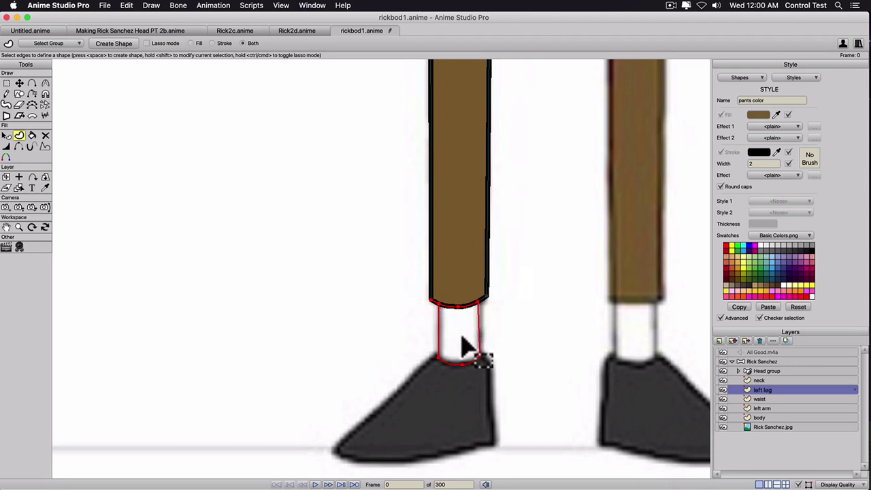
{"action": "left_click", "coordinate": [434, 304]}
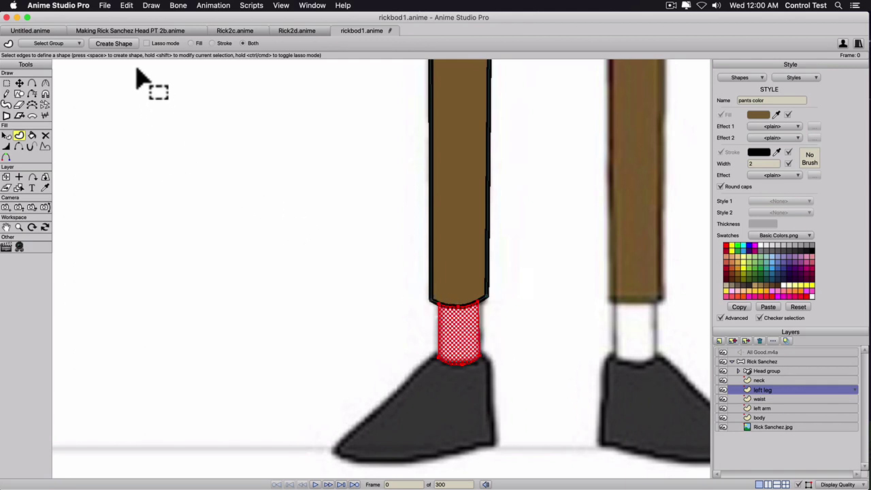
{"action": "left_click", "coordinate": [114, 43]}
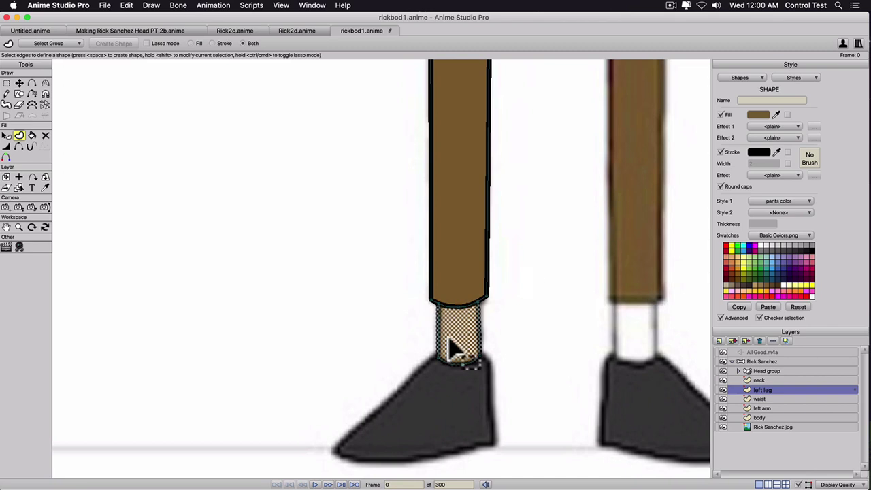
Remove the pants color style from the sock, sample white from the reference sock as its fill and save it as style "sock color".
{"action": "left_click", "coordinate": [767, 204]}
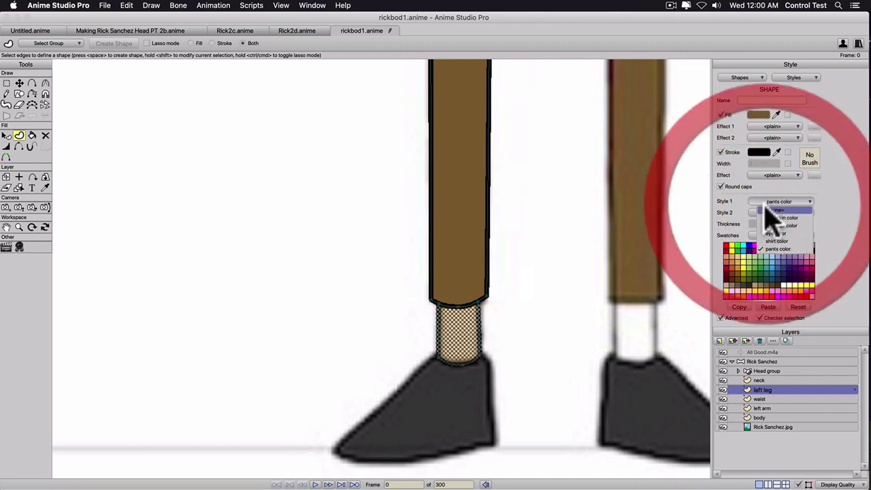
{"action": "left_click", "coordinate": [767, 210]}
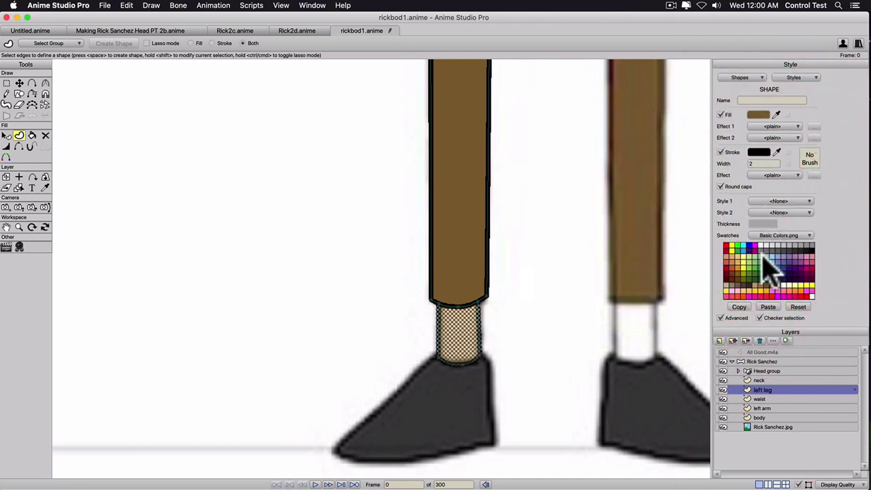
{"action": "left_click_drag", "start_coordinate": [777, 115], "coordinate": [641, 328]}
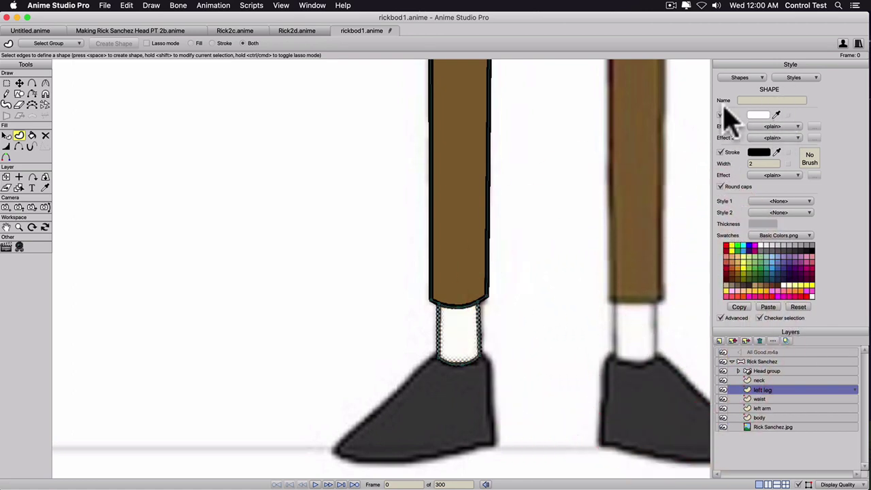
{"action": "left_click", "coordinate": [789, 79]}
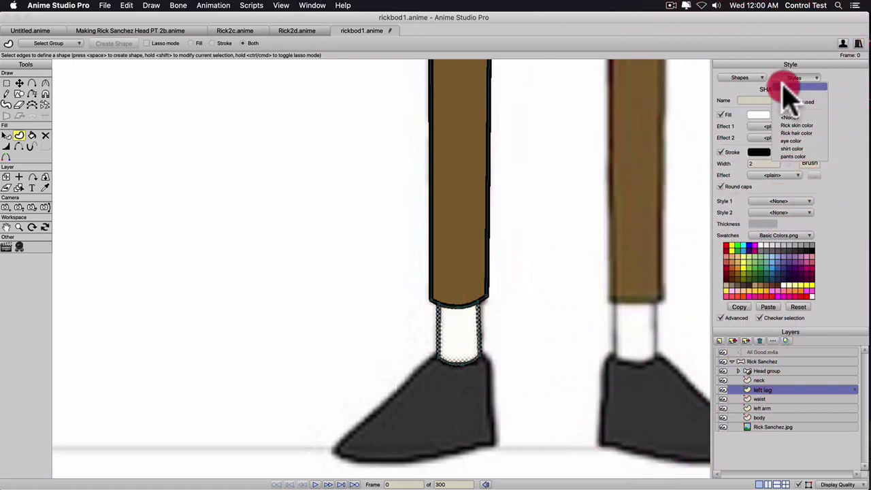
{"action": "left_click", "coordinate": [783, 87]}
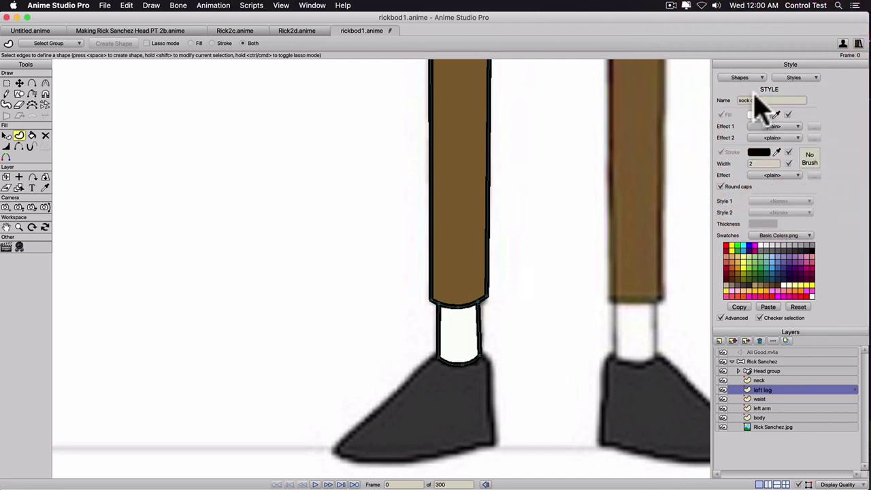
Add a vector layer above the left leg layer and name it "left shoe".
{"action": "left_click", "coordinate": [719, 341]}
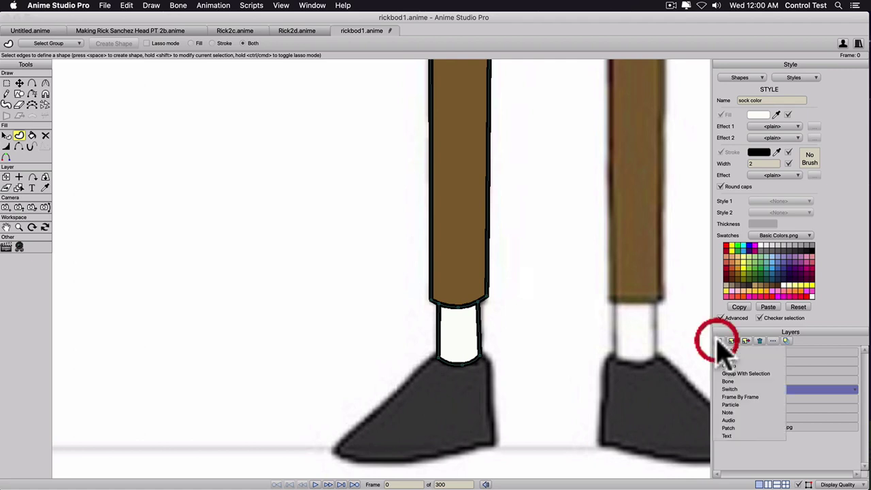
{"action": "left_click", "coordinate": [727, 352]}
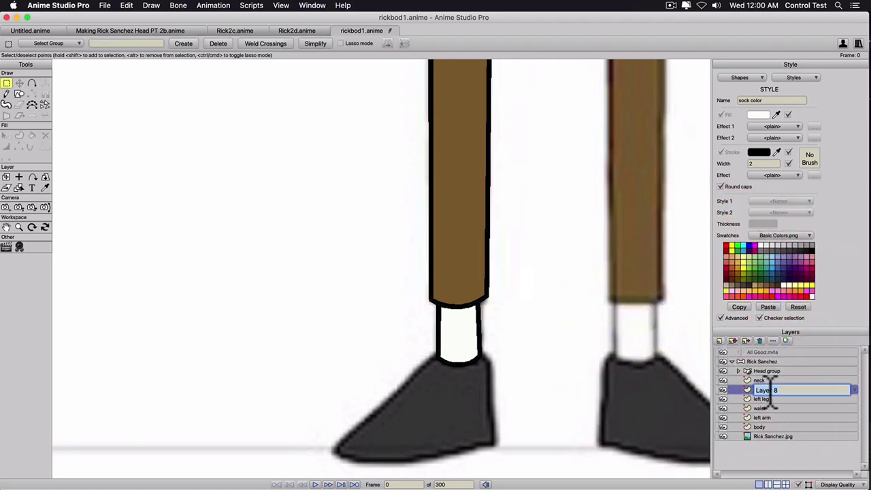
{"action": "left_click", "coordinate": [718, 383]}
{"action": "type", "text": "left shoe"}
{"action": "key", "text": "Return"}
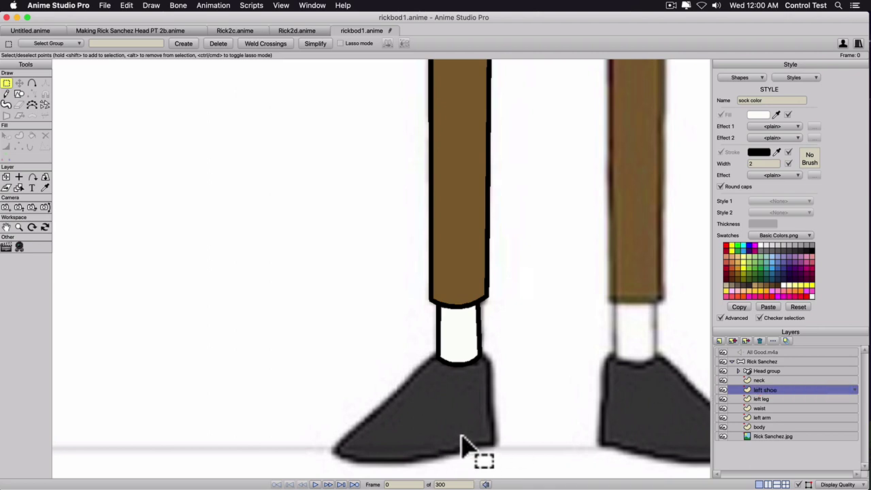
Draw a rectangle over the left shoe and move its four corners to the ankle, heel and toe of the reference.
{"action": "key", "text": "e"}
{"action": "left_click_drag", "start_coordinate": [398, 460], "coordinate": [481, 373]}
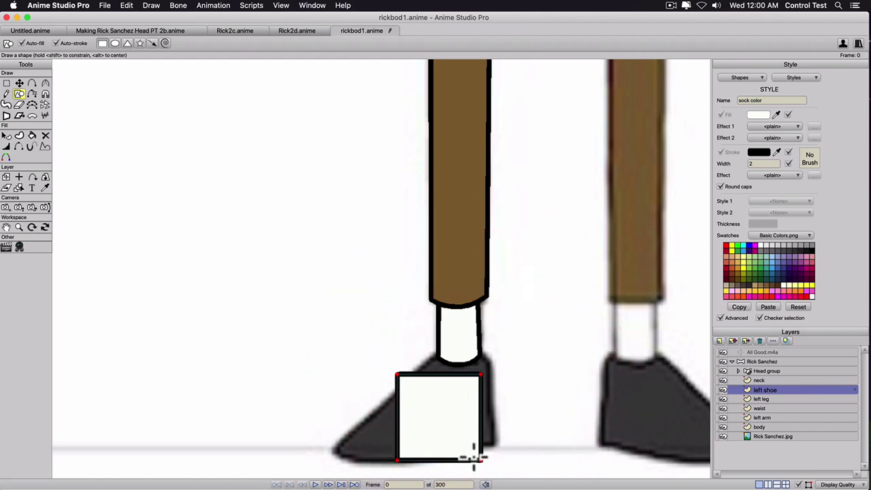
{"action": "key", "text": "t"}
{"action": "left_click_drag", "start_coordinate": [481, 461], "coordinate": [491, 443]}
{"action": "left_click_drag", "start_coordinate": [481, 374], "coordinate": [482, 355]}
{"action": "left_click_drag", "start_coordinate": [399, 375], "coordinate": [435, 356]}
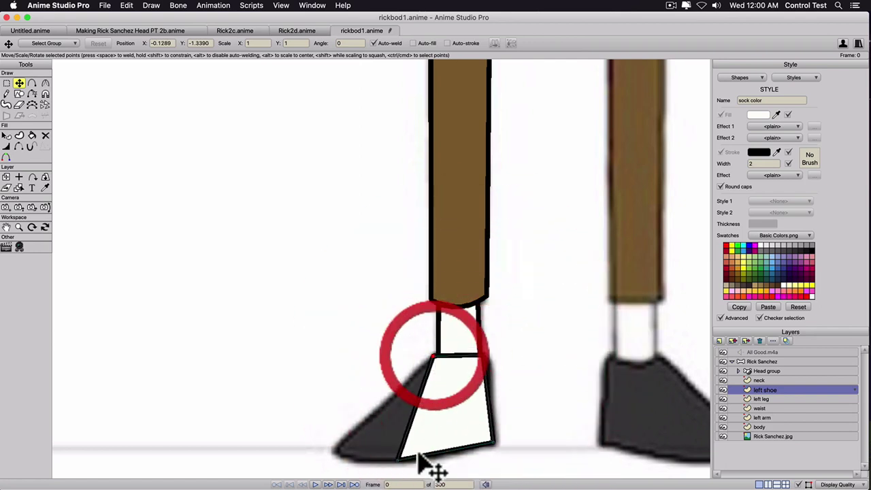
{"action": "left_click_drag", "start_coordinate": [399, 461], "coordinate": [333, 453]}
Add points along the shoe's front slope, sole and heel edge, pulling the sole point down to the reference.
{"action": "key", "text": "a"}
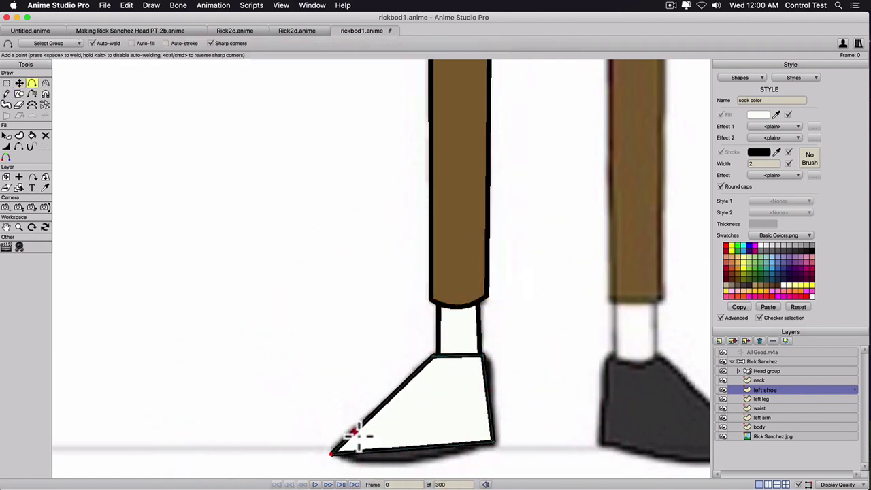
{"action": "left_click", "coordinate": [354, 431]}
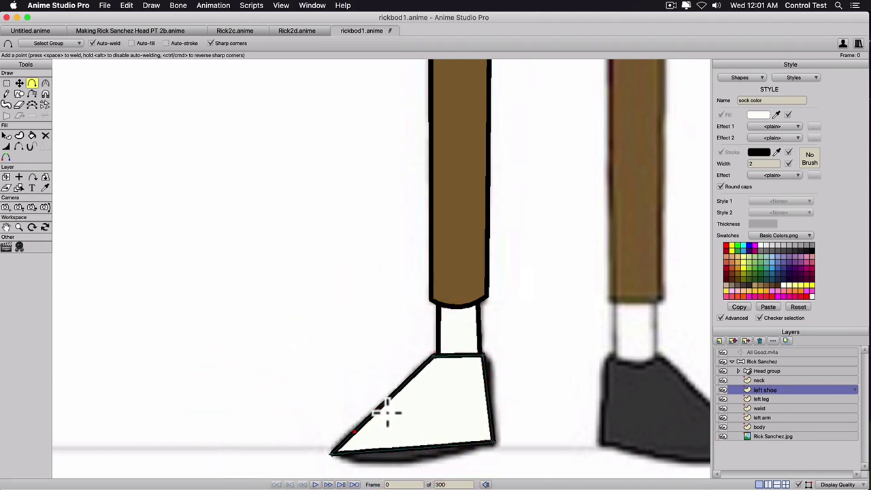
{"action": "left_click_drag", "start_coordinate": [387, 451], "coordinate": [390, 461]}
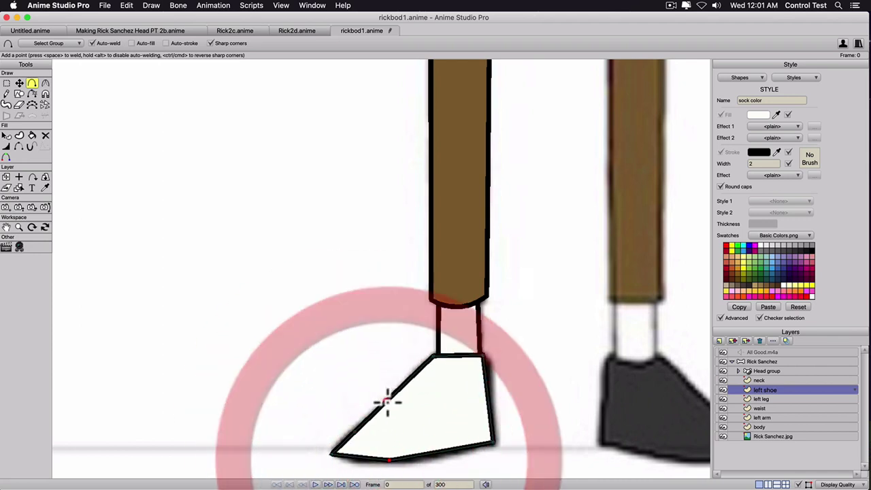
{"action": "left_click", "coordinate": [387, 402]}
{"action": "left_click", "coordinate": [409, 382]}
{"action": "left_click", "coordinate": [489, 413]}
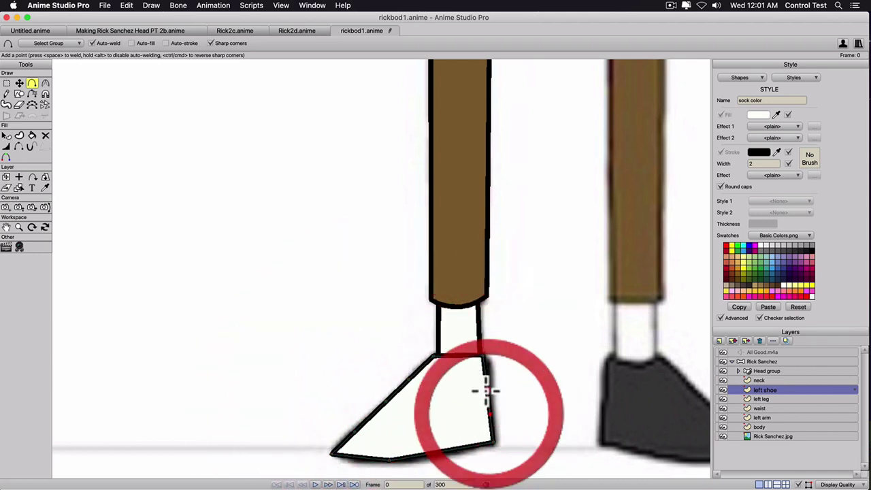
{"action": "left_click", "coordinate": [486, 391]}
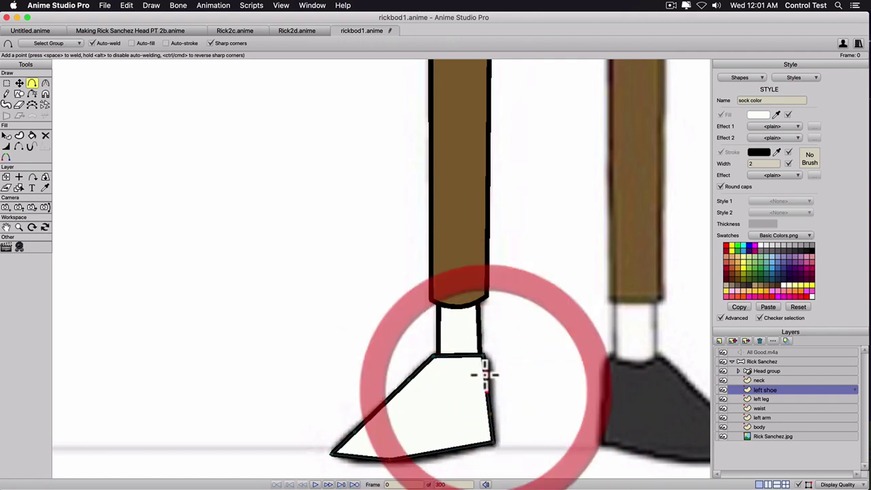
Clear the shoe's sock color style, sample dark grey from the reference shoe as its fill and save it as style "shoe color".
{"action": "key", "text": "q"}
{"action": "left_click", "coordinate": [460, 433]}
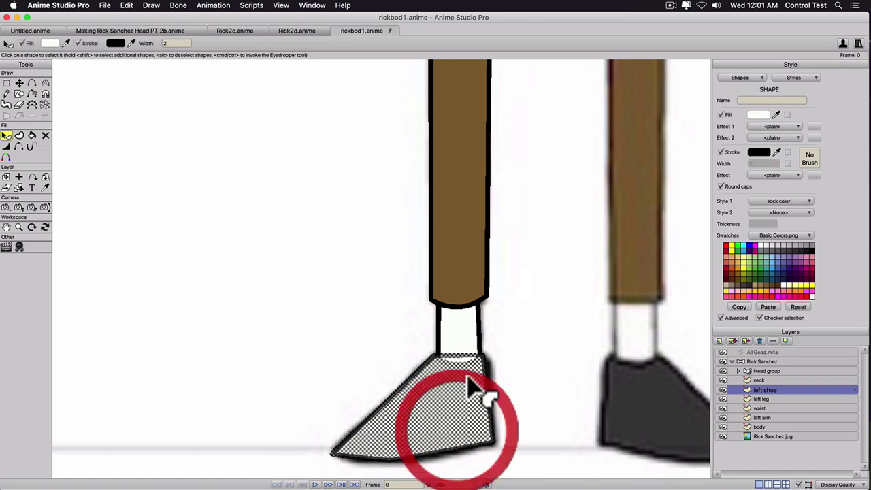
{"action": "left_click", "coordinate": [762, 201]}
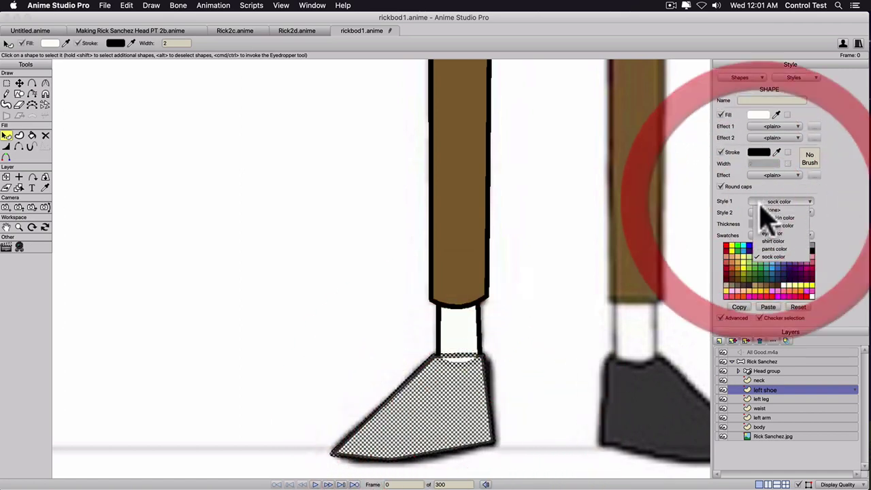
{"action": "left_click", "coordinate": [762, 209]}
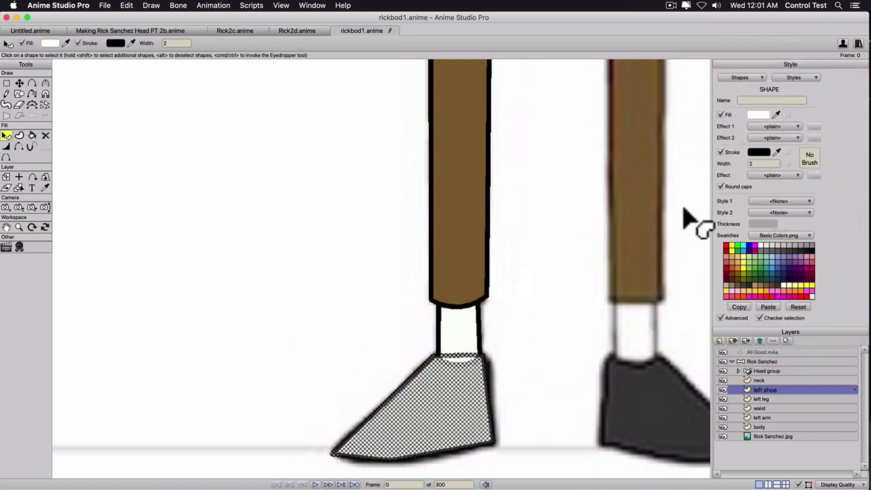
{"action": "left_click", "coordinate": [777, 114]}
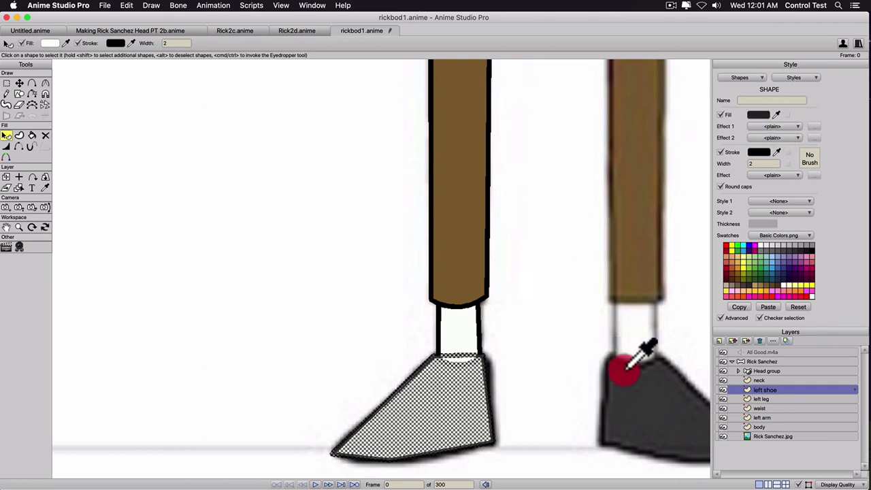
{"action": "left_click", "coordinate": [644, 403]}
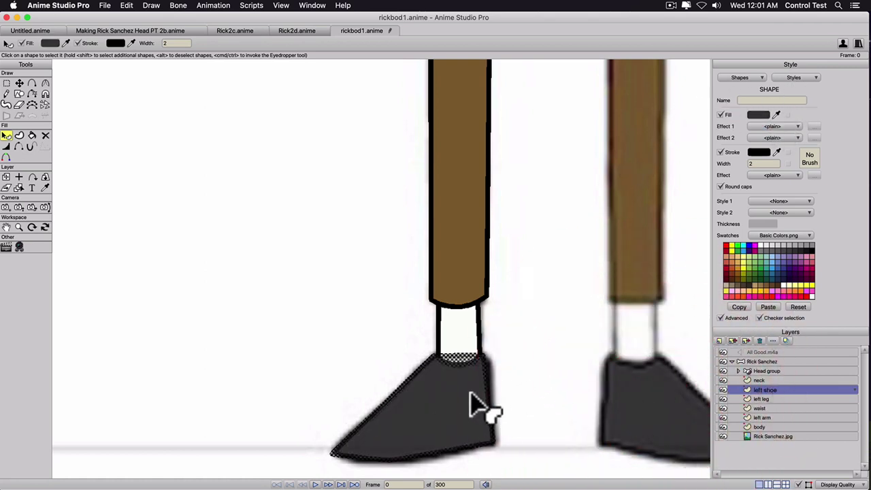
{"action": "left_click", "coordinate": [793, 78]}
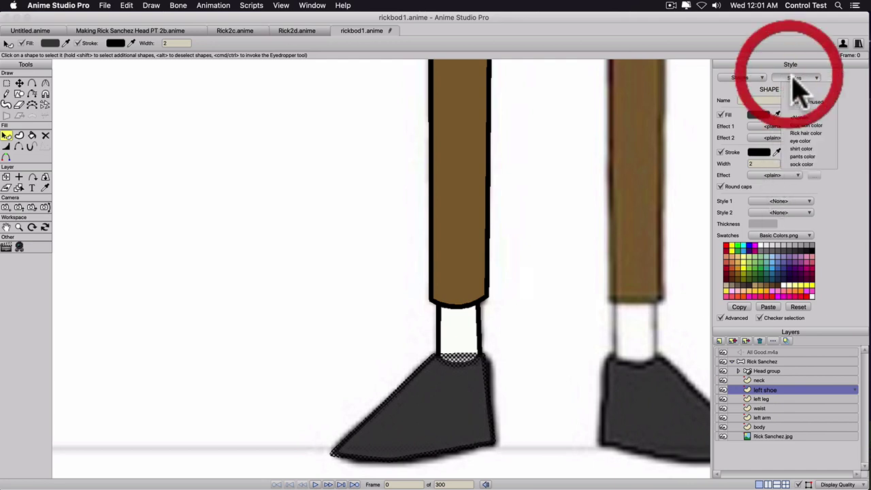
{"action": "left_click", "coordinate": [796, 87]}
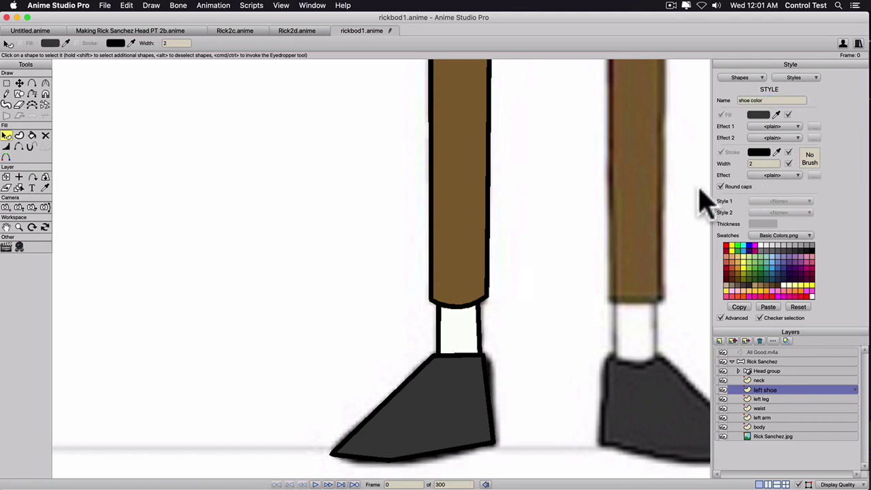
Round the shoe's toe and the lower heel corner, and shift the sole point toward the heel.
{"action": "key", "text": "t"}
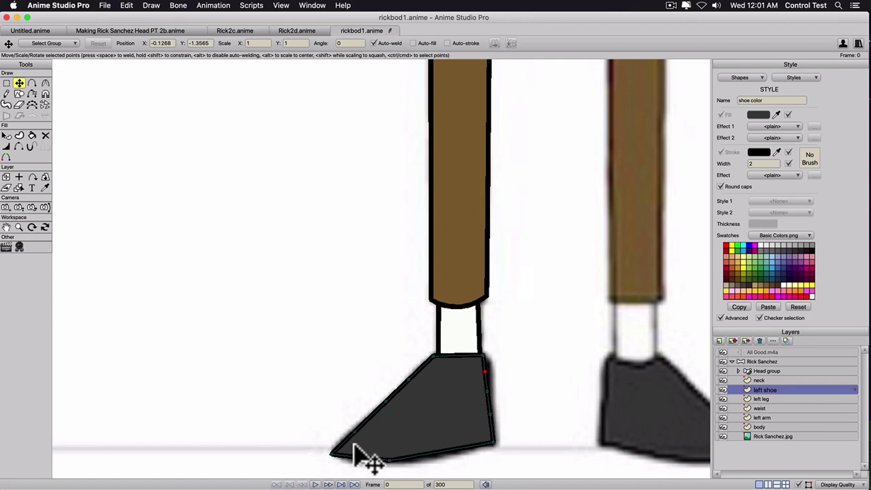
{"action": "key", "text": "c"}
{"action": "left_click_drag", "start_coordinate": [332, 453], "coordinate": [410, 457]}
{"action": "key", "text": "t"}
{"action": "key", "text": "c"}
{"action": "left_click_drag", "start_coordinate": [495, 460], "coordinate": [517, 461]}
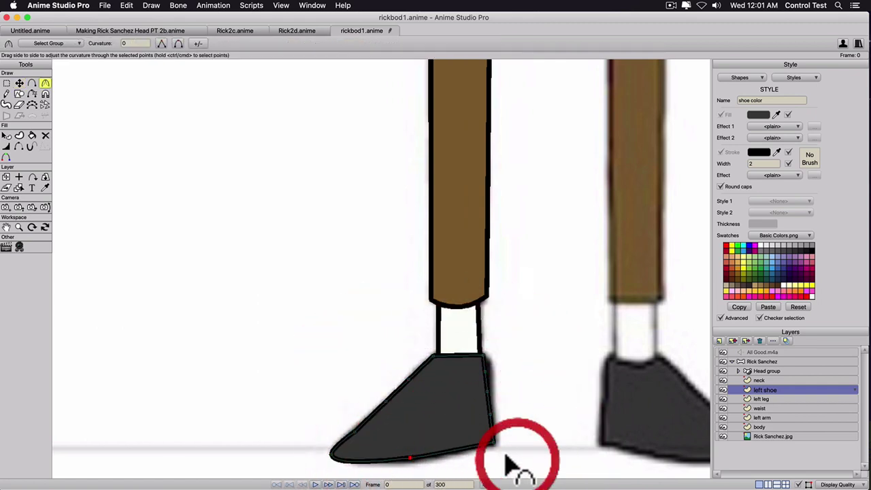
Move the points on the shoe's heel edge outward to follow the reference outline.
{"action": "key", "text": "t"}
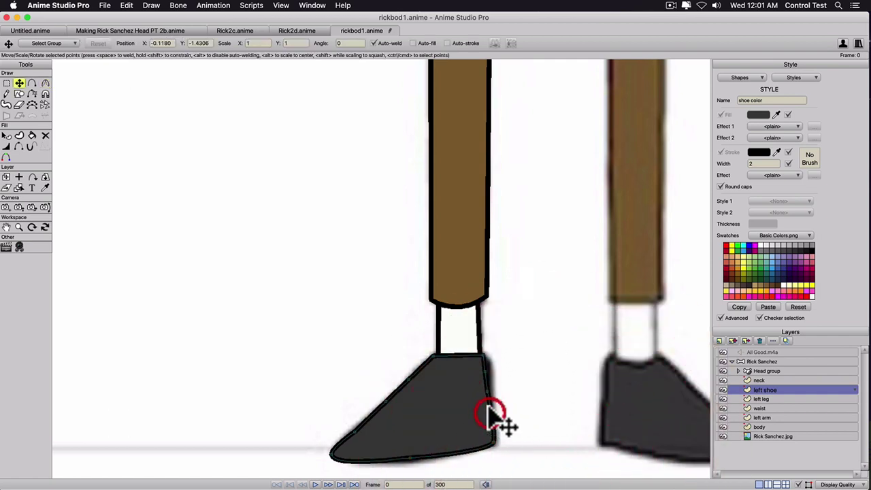
{"action": "mouse_move", "coordinate": [490, 410]}
{"action": "left_mouse_down"}
{"action": "mouse_move", "coordinate": [488, 356]}
{"action": "mouse_move", "coordinate": [490, 412]}
{"action": "left_mouse_up"}
{"action": "left_click", "coordinate": [495, 396]}
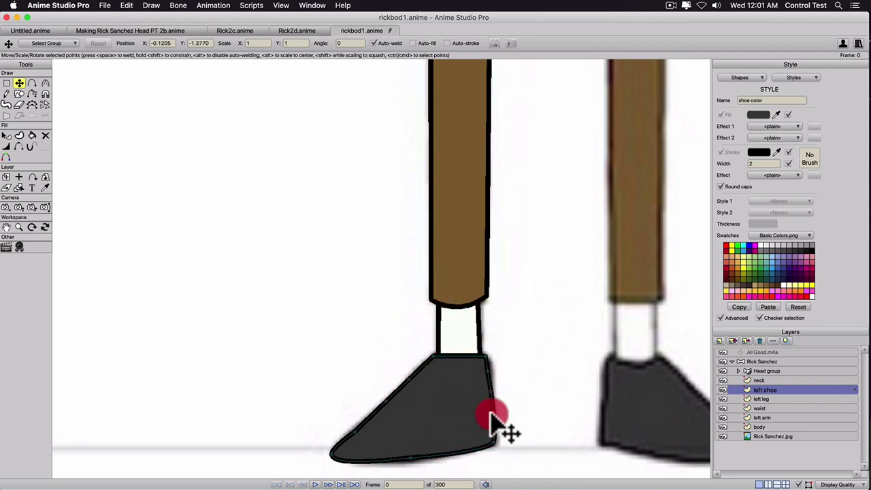
Add a point to the shoe's upper edge to curve the opening beneath the sock, and fit the heel-side corner and front slope points.
{"action": "key", "text": "a"}
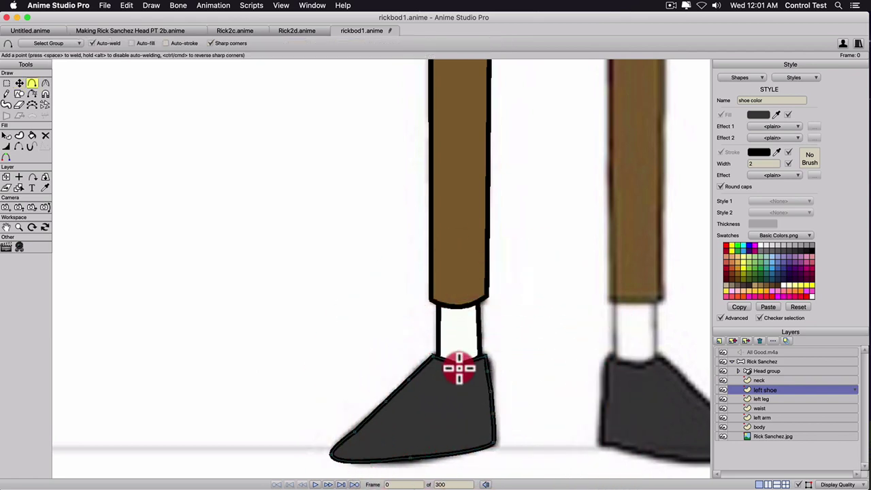
{"action": "left_click", "coordinate": [459, 369]}
{"action": "key", "text": "t"}
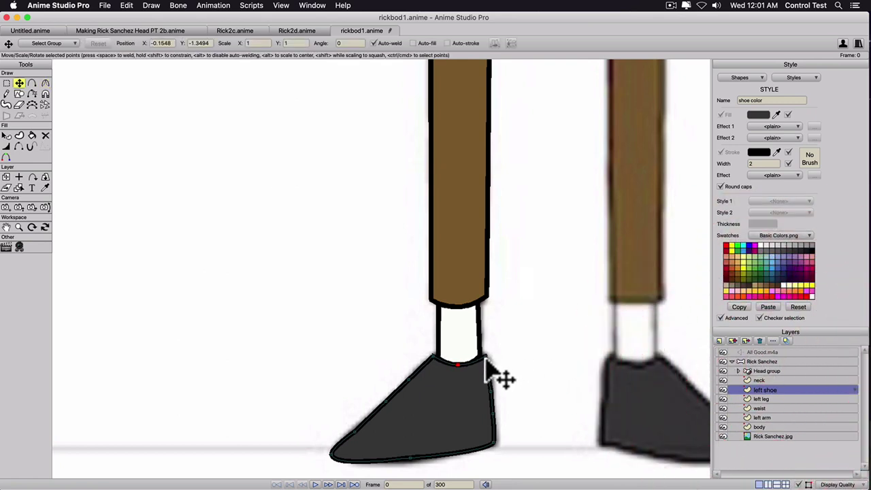
{"action": "left_click", "coordinate": [481, 359]}
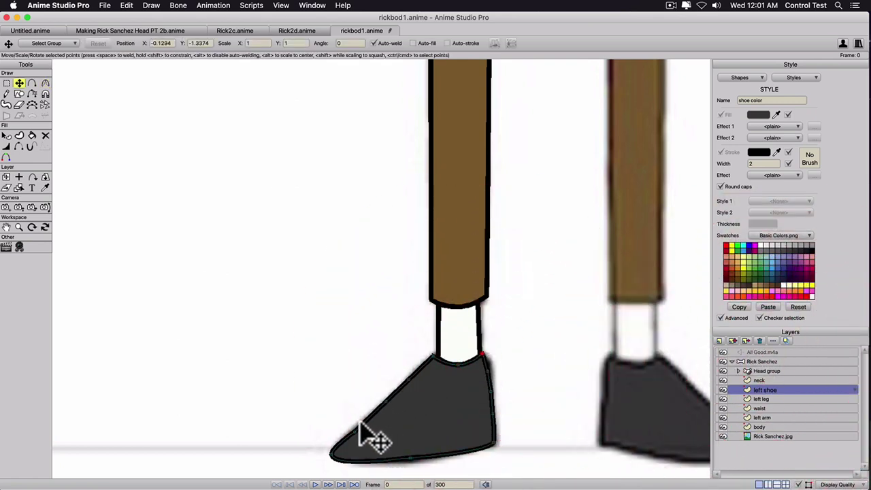
{"action": "left_click", "coordinate": [353, 431]}
{"action": "left_click", "coordinate": [383, 403]}
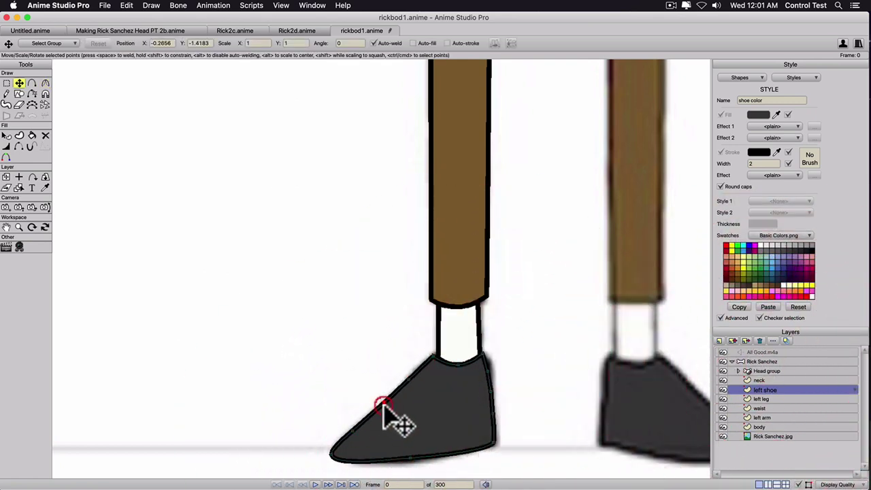
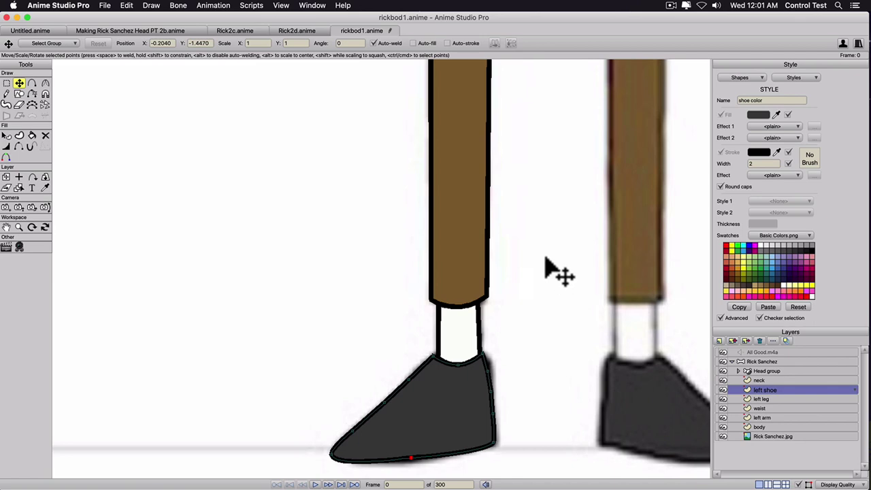
Duplicate the left leg layer as "right leg" and move all its points over the other leg of the reference figure.
{"action": "scroll", "coordinate": [564, 272], "scroll_direction": "down", "scroll_amount": 4}
{"action": "scroll", "coordinate": [538, 266], "scroll_direction": "down", "scroll_amount": 5}
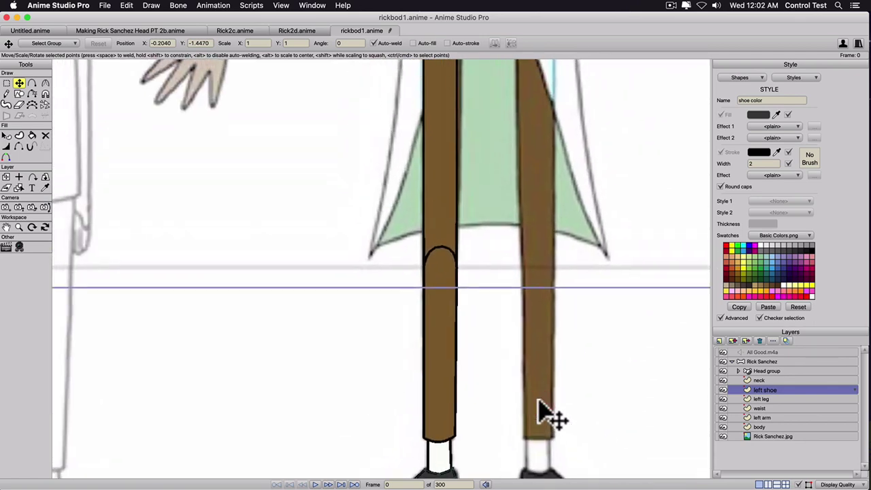
{"action": "scroll", "coordinate": [486, 344], "scroll_direction": "up", "scroll_amount": 2}
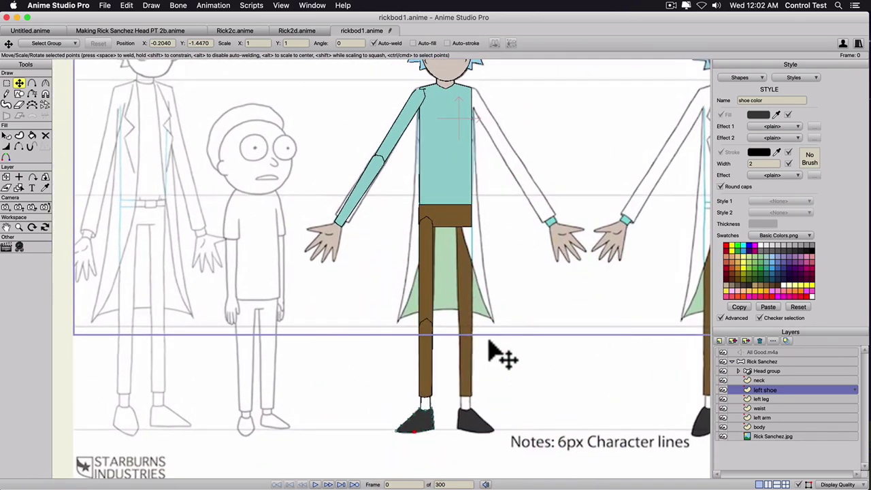
{"action": "left_click", "coordinate": [755, 400]}
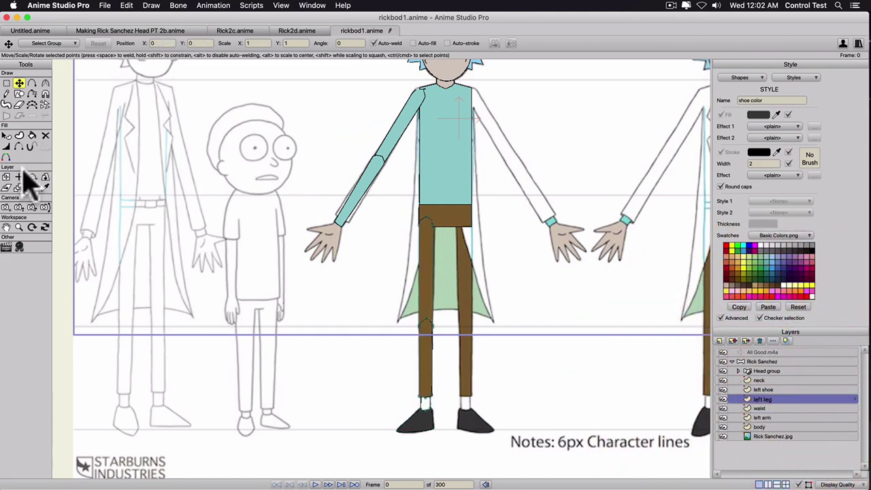
{"action": "left_click", "coordinate": [733, 340]}
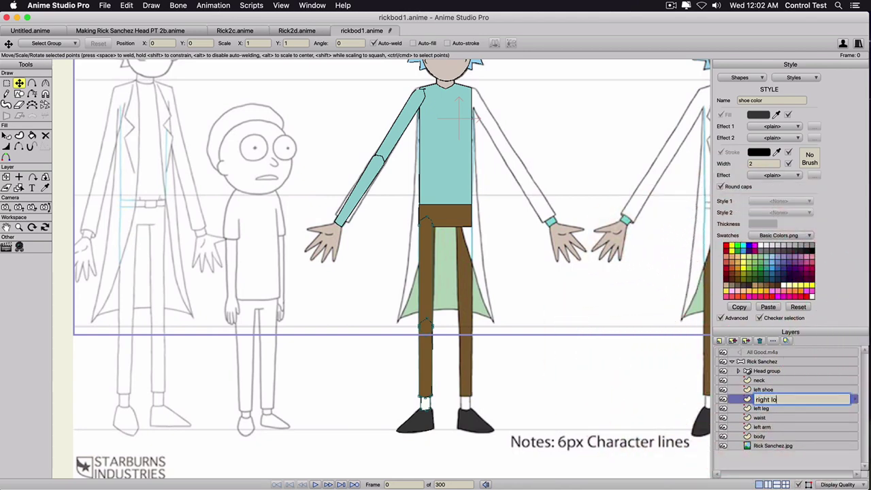
{"action": "key", "text": "Return"}
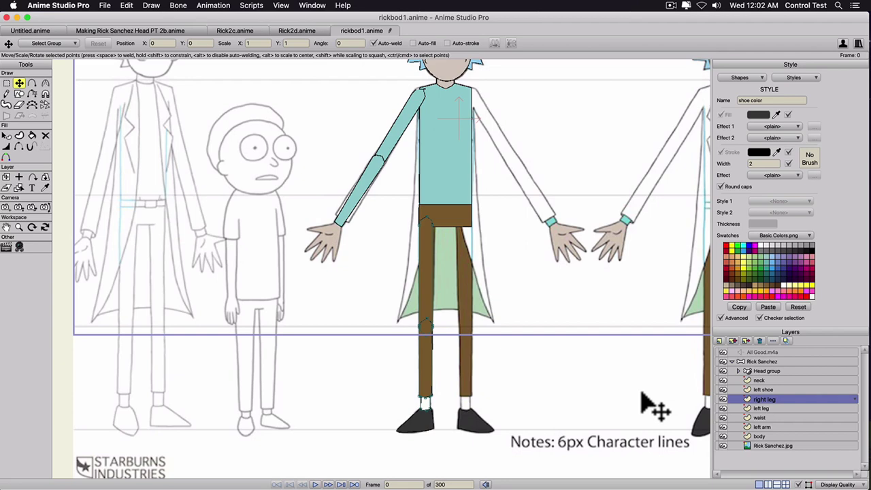
{"action": "key", "text": "super+a"}
{"action": "left_click_drag", "start_coordinate": [427, 279], "coordinate": [466, 276]}
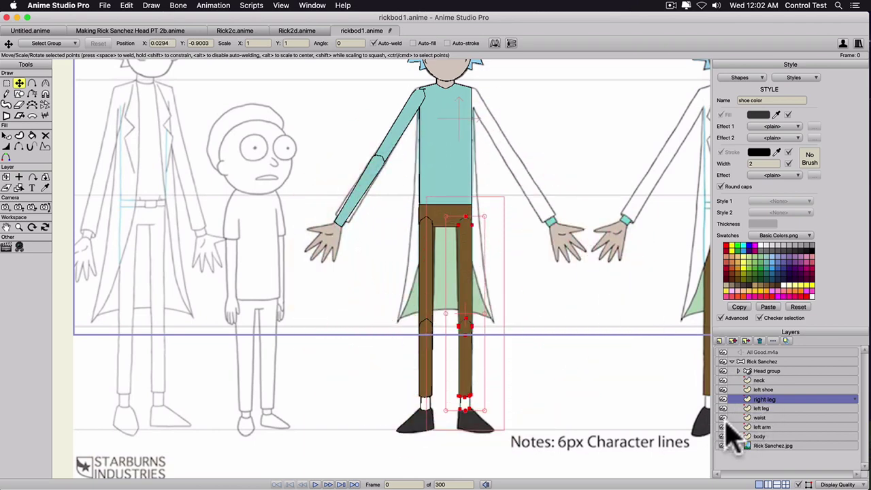
Duplicate the left shoe layer and name the copy "right shoe".
{"action": "left_click", "coordinate": [764, 390]}
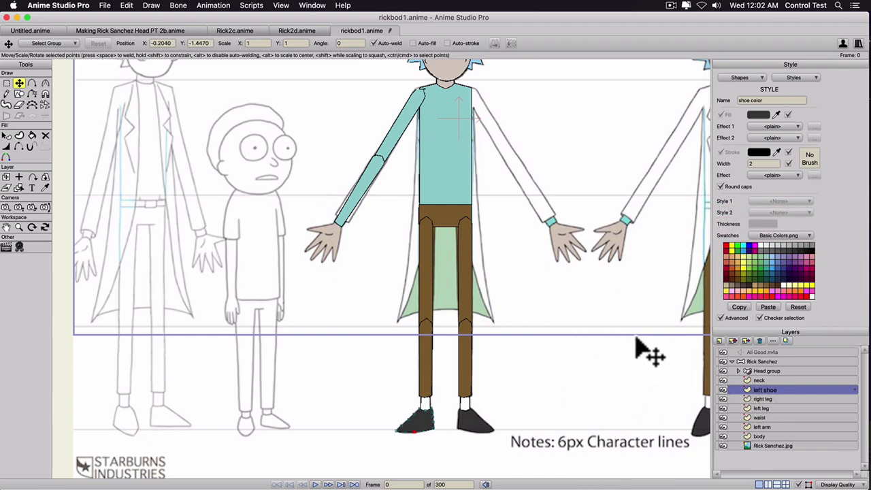
{"action": "left_click", "coordinate": [733, 341]}
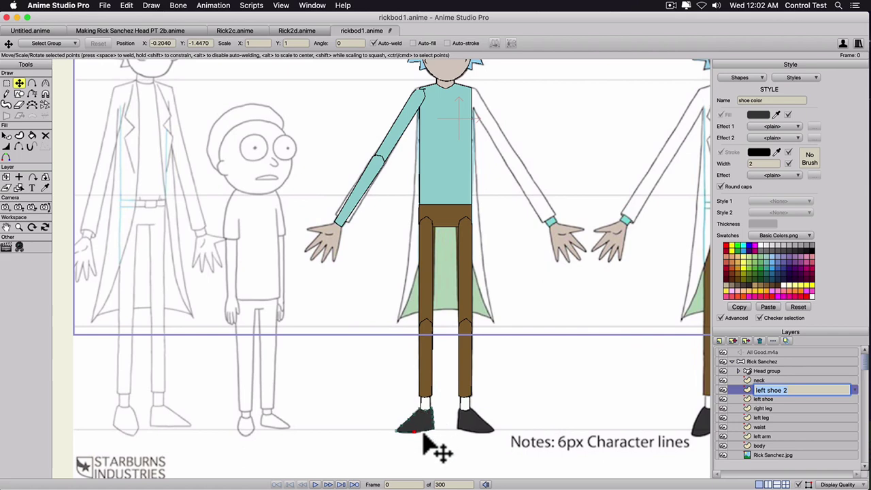
{"action": "left_click", "coordinate": [686, 376]}
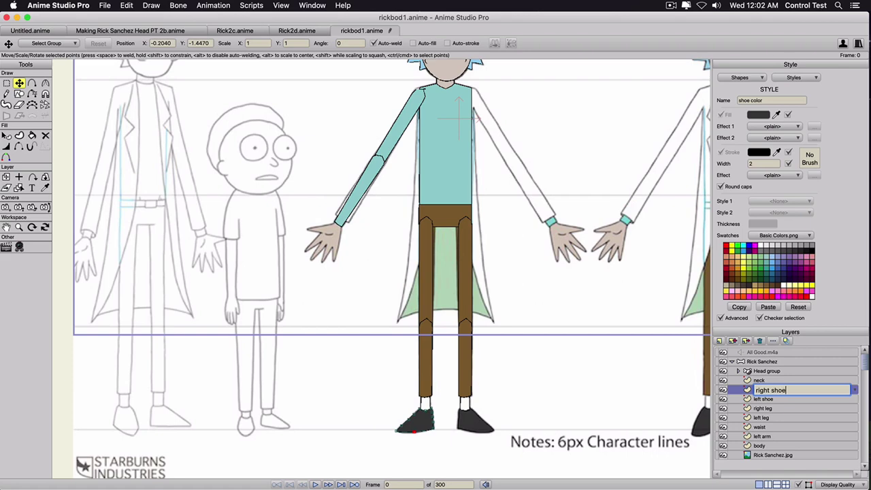
{"action": "key", "text": "Return"}
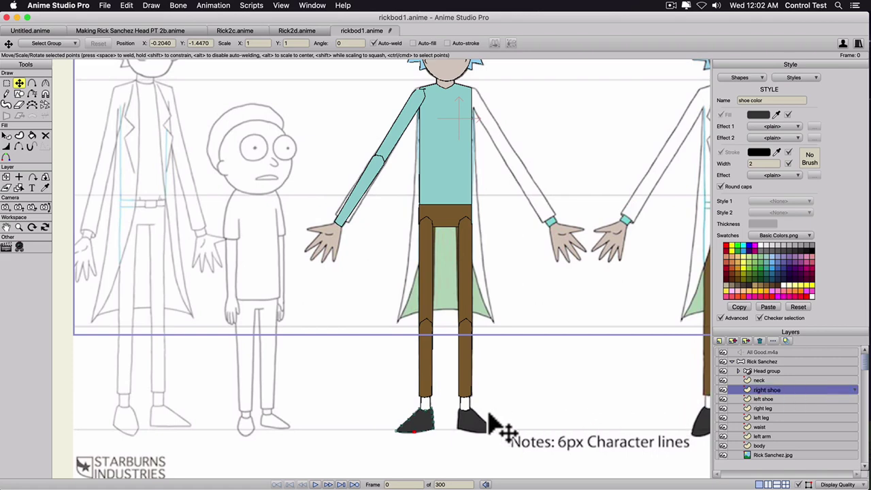
Flip the right shoe horizontally and fit it over the reference shoe beneath the right leg's sock.
{"action": "left_click", "coordinate": [415, 421]}
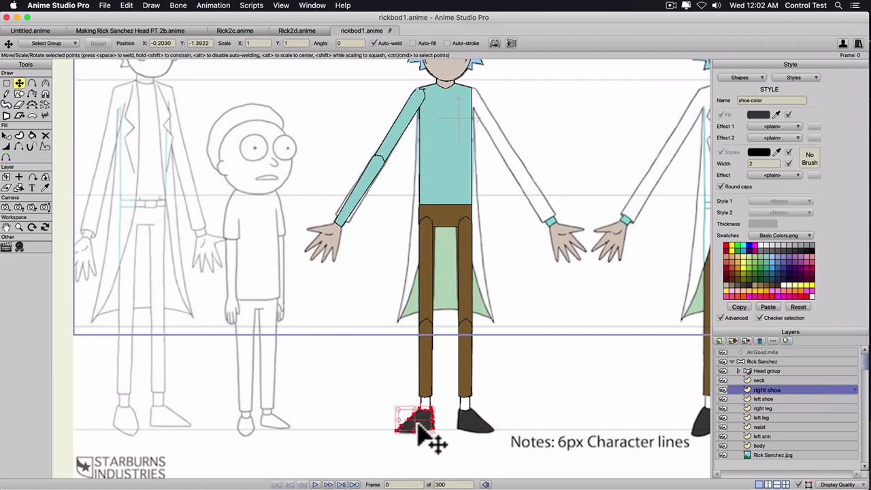
{"action": "left_click", "coordinate": [495, 43]}
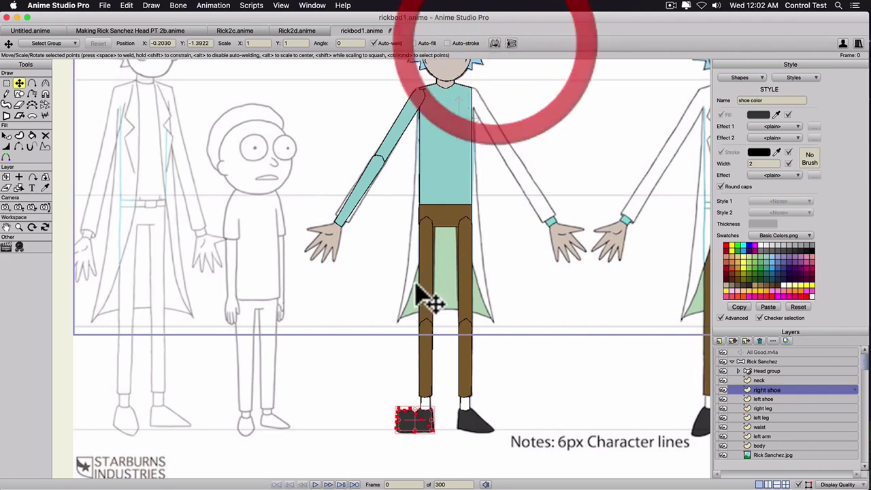
{"action": "left_click_drag", "start_coordinate": [414, 420], "coordinate": [441, 293]}
{"action": "scroll", "coordinate": [471, 415], "scroll_direction": "up", "scroll_amount": 3}
{"action": "scroll", "coordinate": [451, 330], "scroll_direction": "up", "scroll_amount": 2}
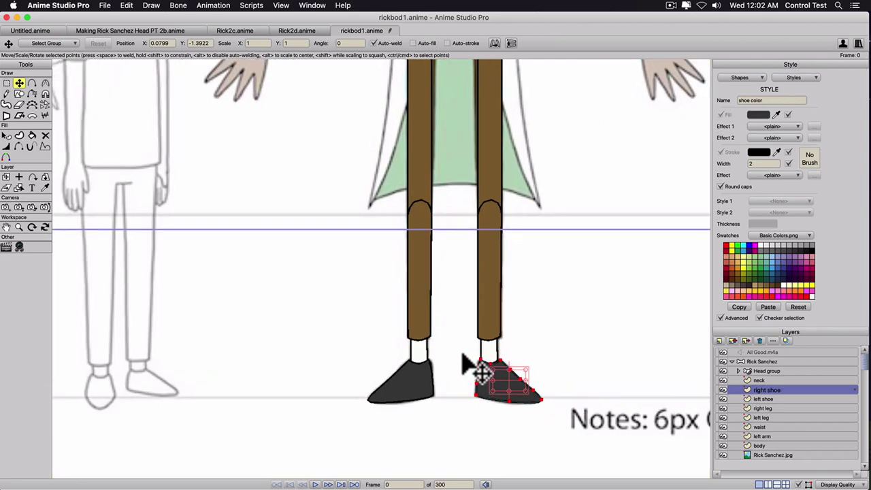
{"action": "left_click", "coordinate": [483, 374]}
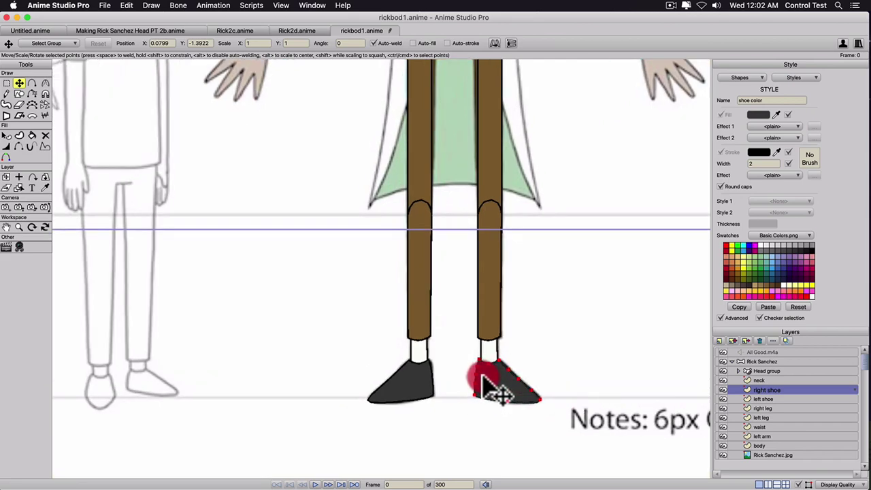
Duplicate the left arm layer and name the copy "right arm".
{"action": "scroll", "coordinate": [469, 351], "scroll_direction": "down", "scroll_amount": 3}
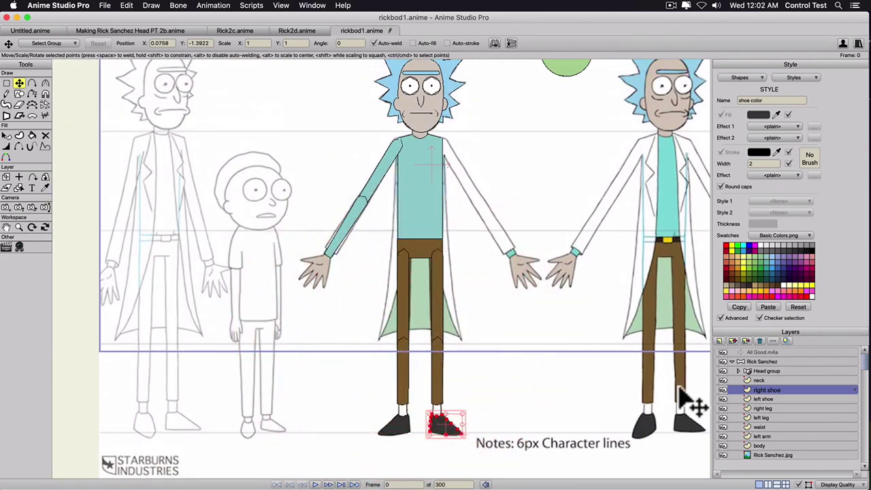
{"action": "left_click", "coordinate": [762, 437]}
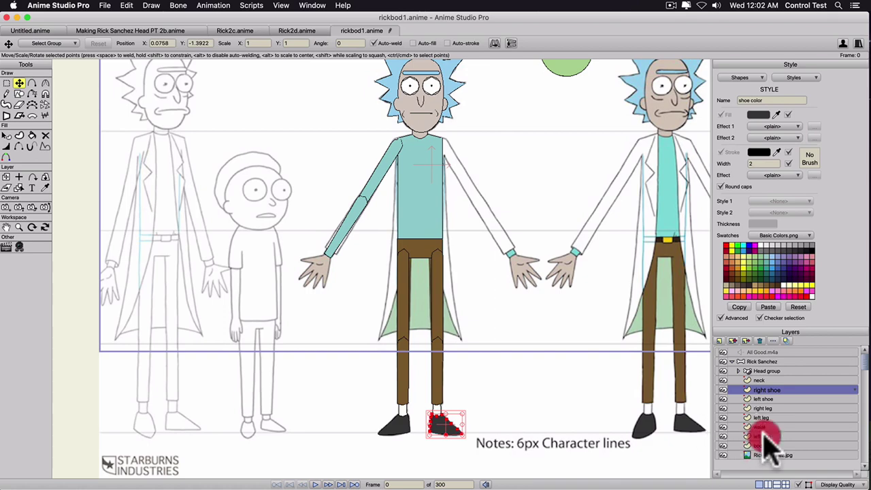
{"action": "left_click", "coordinate": [733, 340]}
{"action": "type", "text": "ri"}
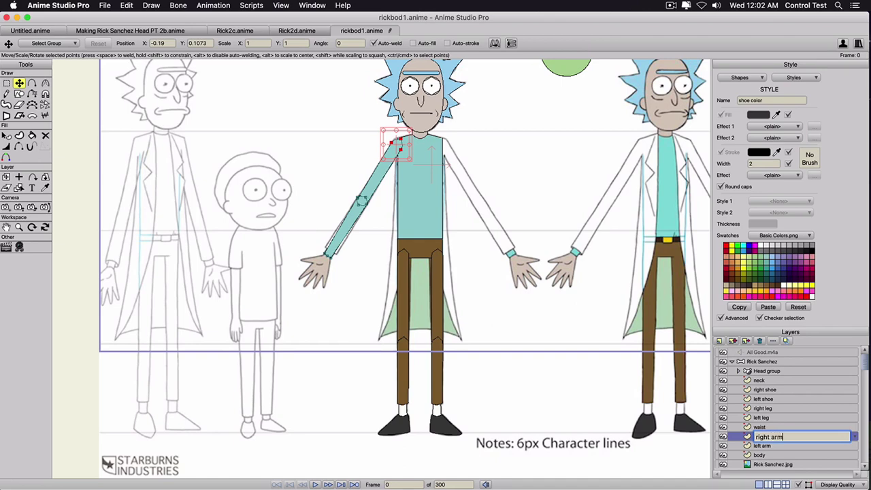
{"action": "type", "text": "ght arm"}
{"action": "key", "text": "Return"}
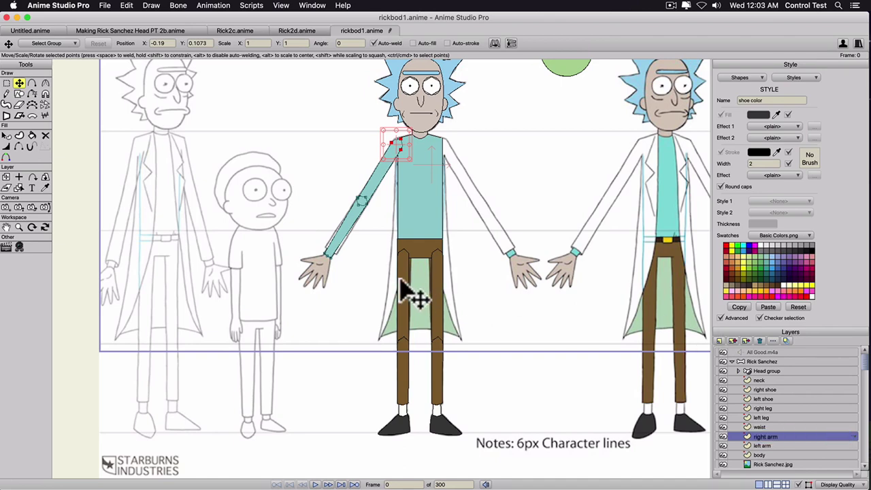
Flip all the right arm's points horizontally and move the arm to the opposite shoulder over the reference arm.
{"action": "key", "text": "ctrl+a"}
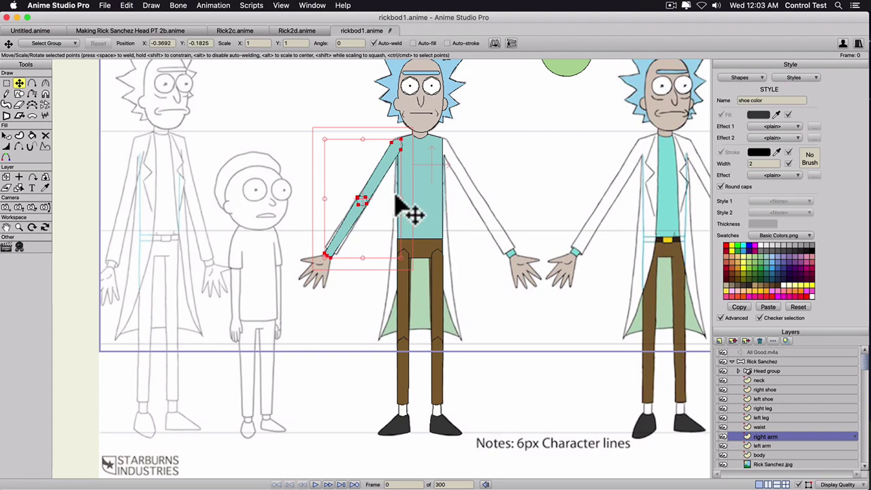
{"action": "left_click", "coordinate": [495, 43]}
{"action": "left_click_drag", "start_coordinate": [369, 214], "coordinate": [481, 207]}
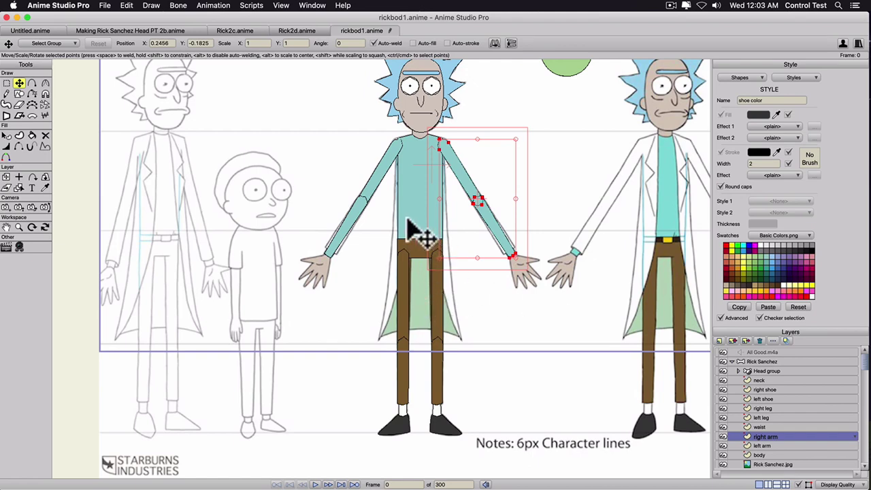
Add a vector layer named "joint referance" and place it above the Head group inside the Rick Sanchez layer.
{"action": "left_click", "coordinate": [719, 340]}
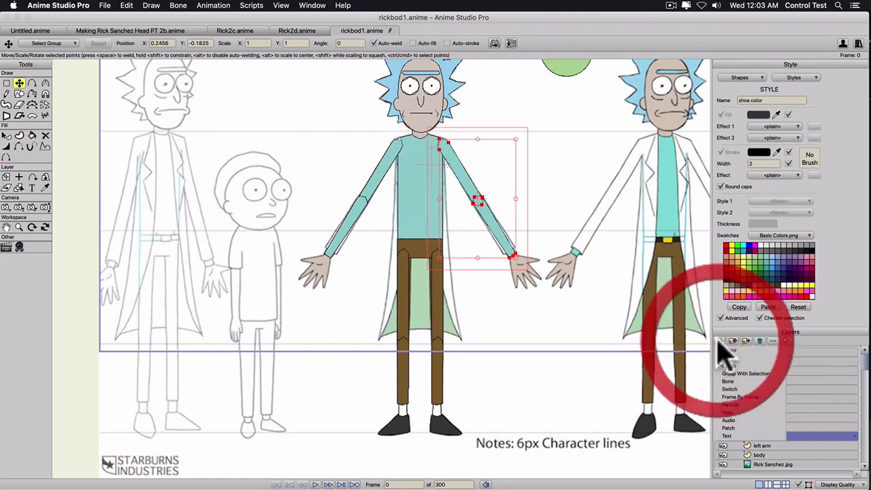
{"action": "left_click", "coordinate": [721, 349]}
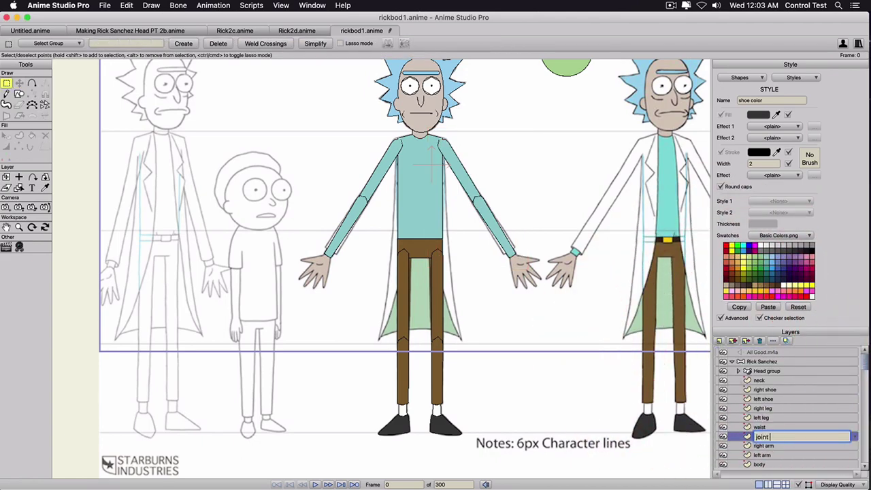
{"action": "type", "text": "joint referance"}
{"action": "key", "text": "Return"}
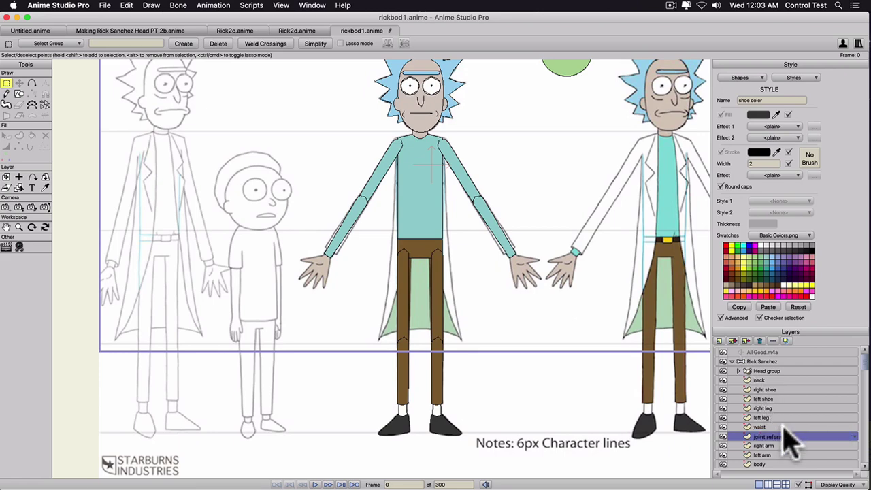
{"action": "left_click_drag", "start_coordinate": [789, 438], "coordinate": [784, 369]}
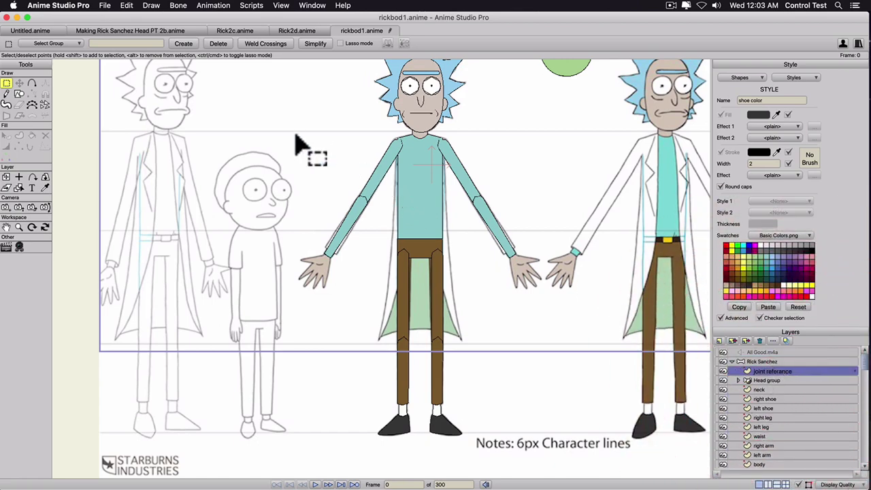
With the oval Draw Shape tool, leave the shoe color style and set the new-shape defaults to light green fill and red stroke.
{"action": "left_click", "coordinate": [19, 94]}
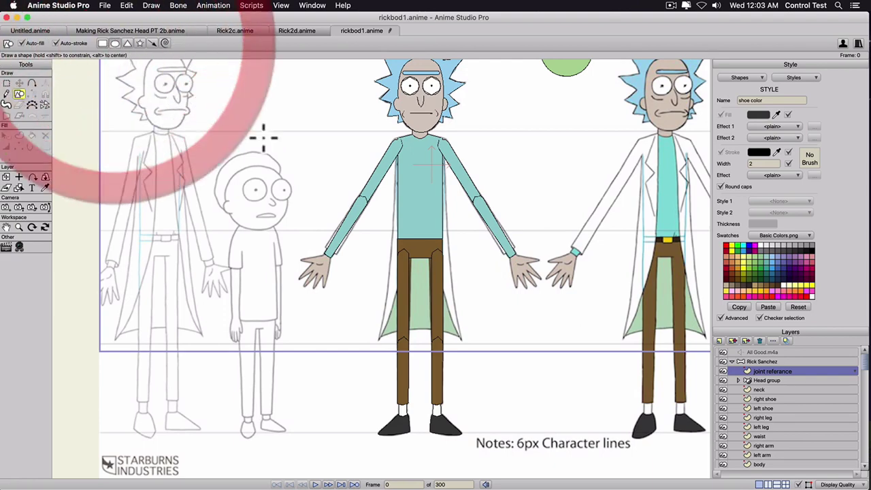
{"action": "left_click", "coordinate": [754, 257]}
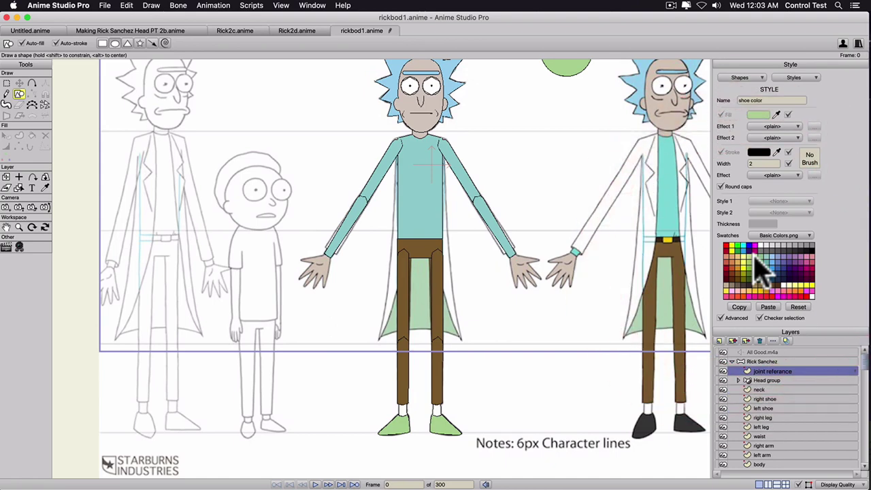
{"action": "key", "text": "super+z"}
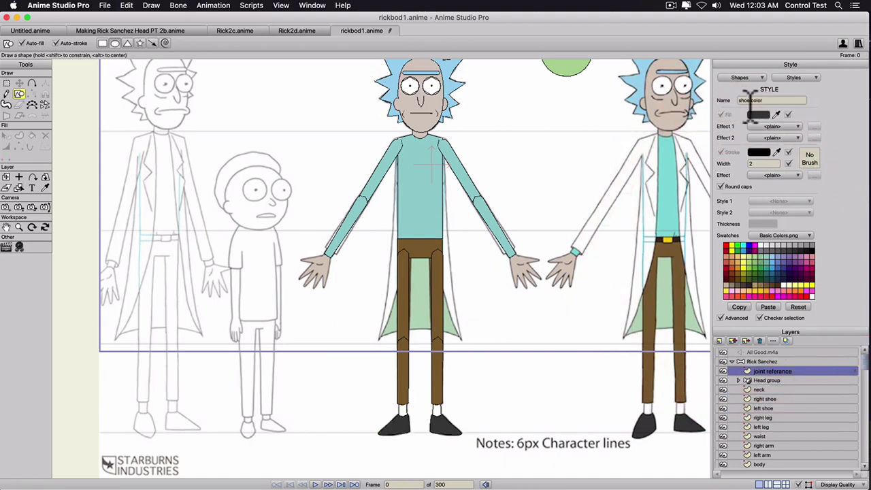
{"action": "left_click", "coordinate": [793, 78]}
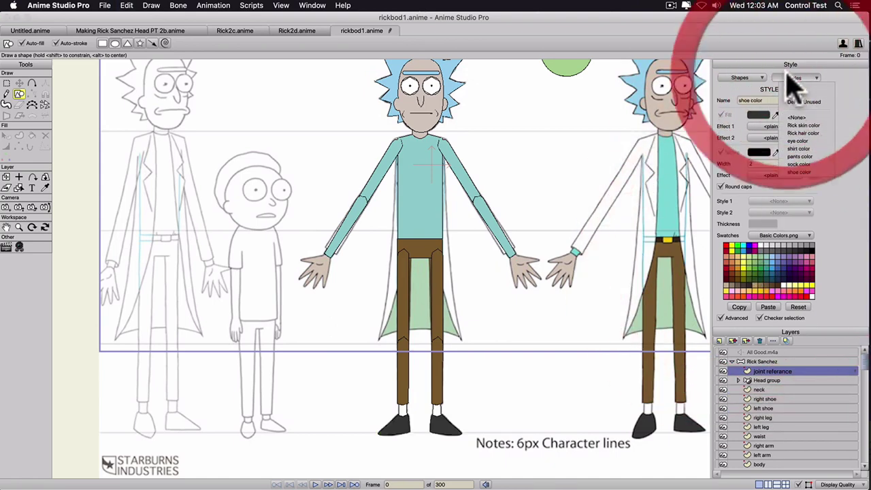
{"action": "left_click", "coordinate": [794, 119]}
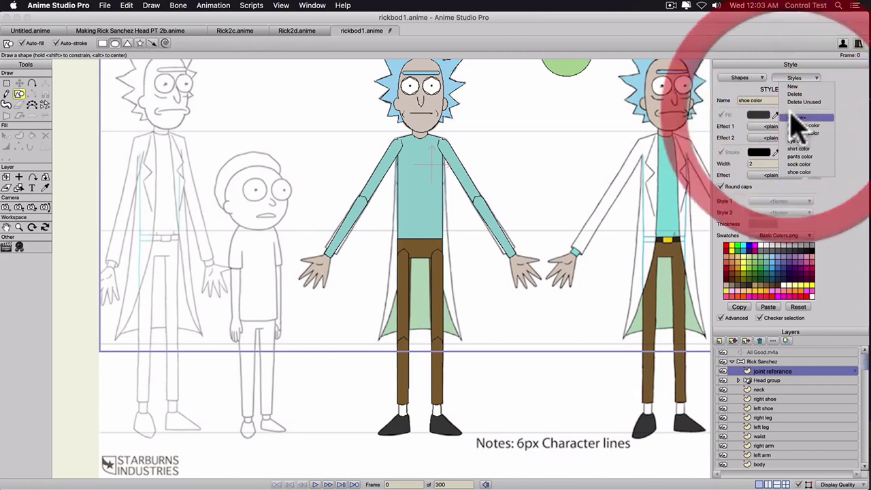
{"action": "left_click", "coordinate": [755, 254]}
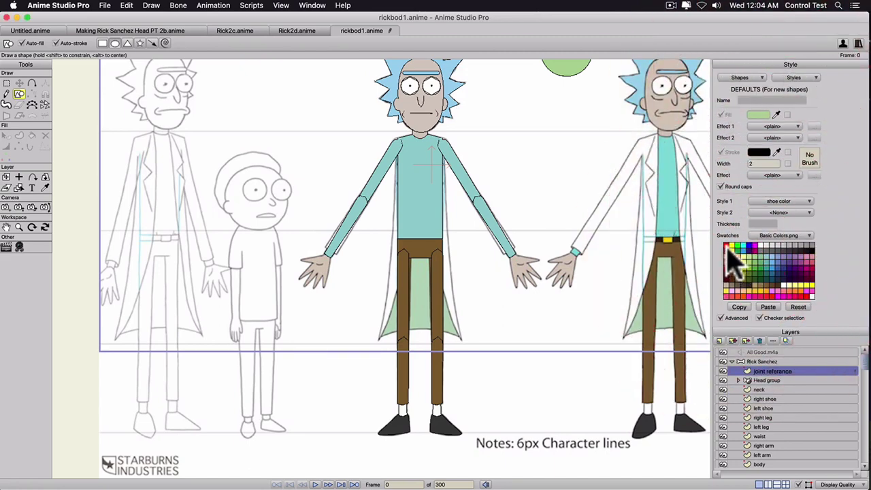
{"action": "left_click", "coordinate": [726, 247], "text": "shift"}
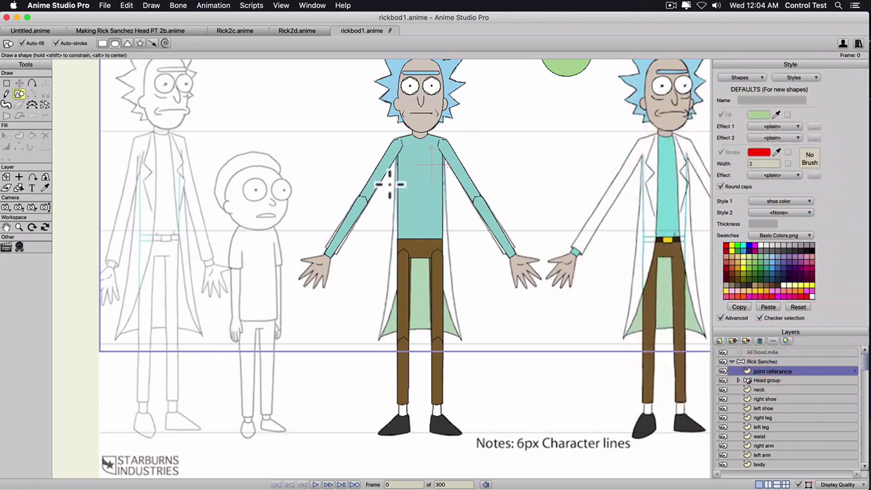
Draw a circle over the left arm's shoulder joint on the joint referance layer.
{"action": "scroll", "coordinate": [390, 184], "scroll_direction": "up", "scroll_amount": 5}
{"action": "left_click_drag", "start_coordinate": [433, 68], "coordinate": [436, 264]}
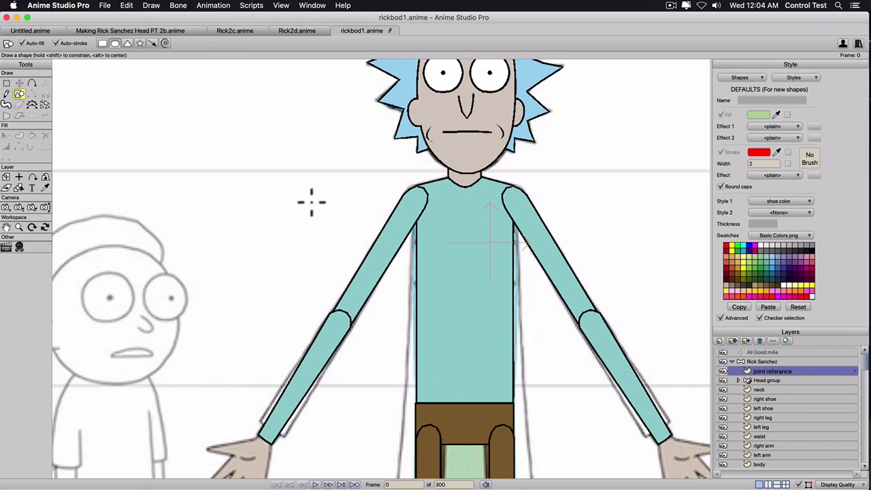
{"action": "left_click_drag", "start_coordinate": [407, 208], "coordinate": [431, 230]}
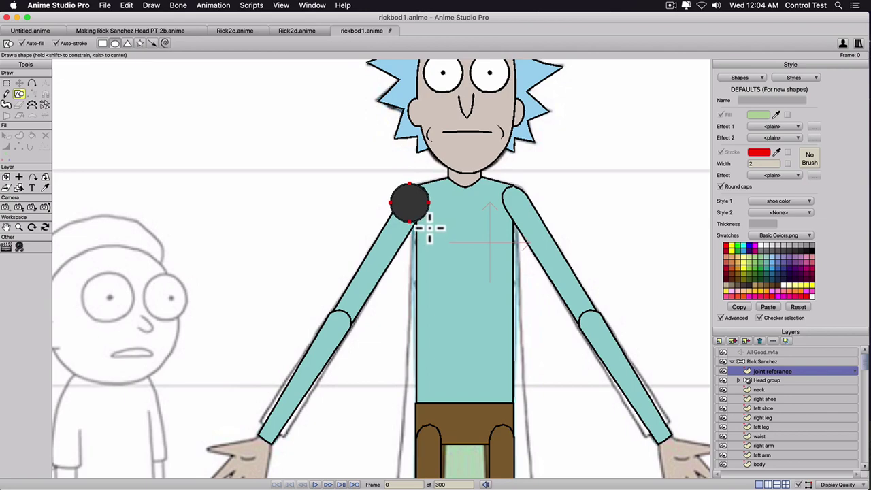
{"action": "left_click_drag", "start_coordinate": [430, 228], "coordinate": [430, 229]}
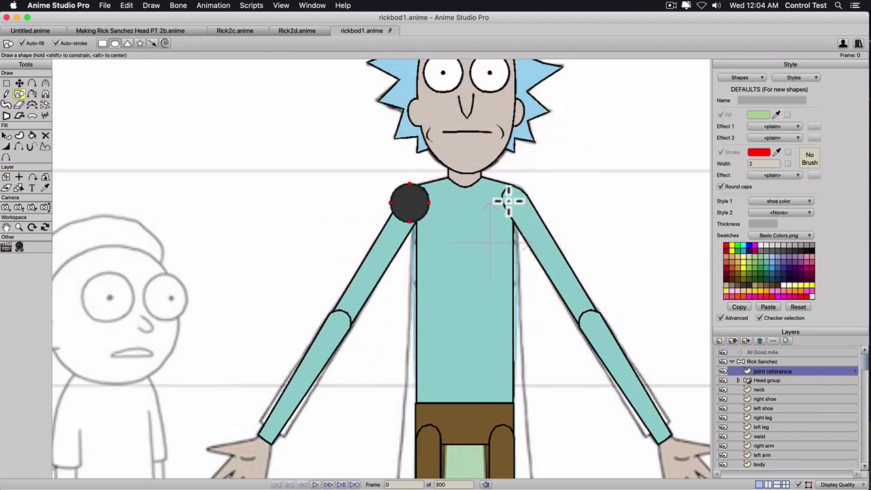
Select the shoulder joint circle and remove its shoe color style, setting Style 1 to <None>.
{"action": "key", "text": "q"}
{"action": "left_click", "coordinate": [409, 202]}
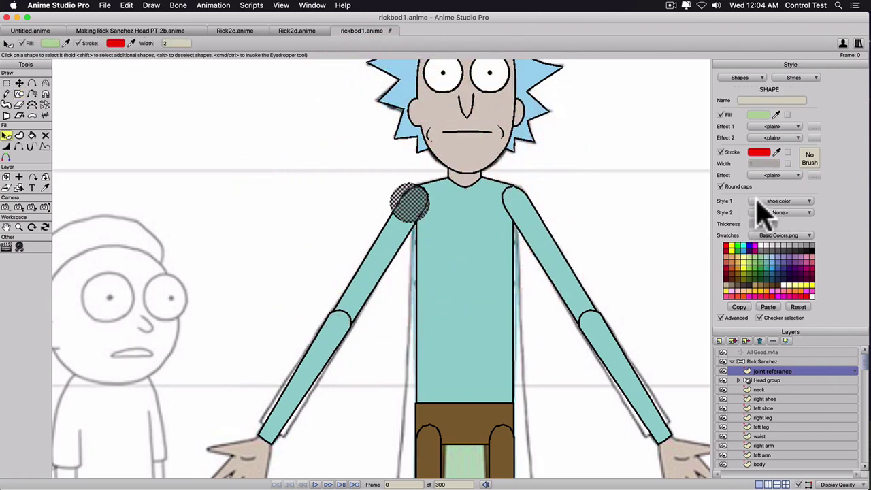
{"action": "left_click", "coordinate": [757, 202]}
{"action": "left_click", "coordinate": [756, 196]}
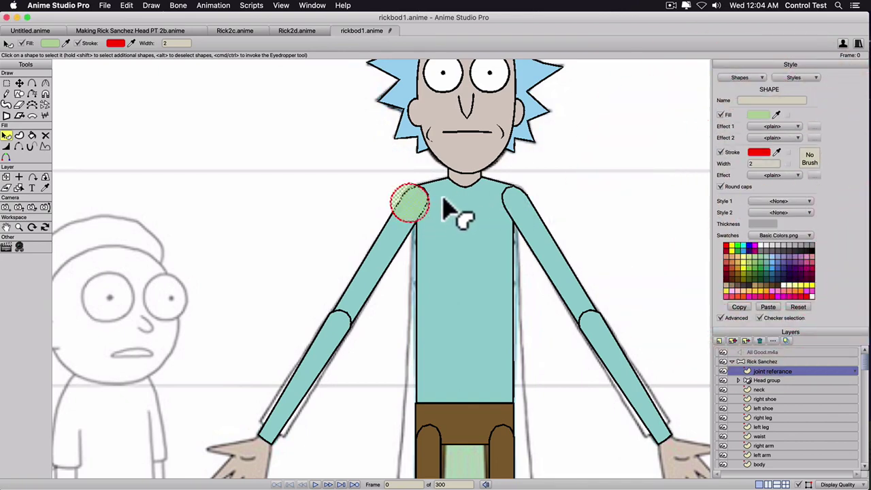
Make the circle's green fill semi-transparent with alpha 100 and set its stroke width to 1.
{"action": "scroll", "coordinate": [455, 214], "scroll_direction": "up", "scroll_amount": 3}
{"action": "left_click", "coordinate": [759, 115]}
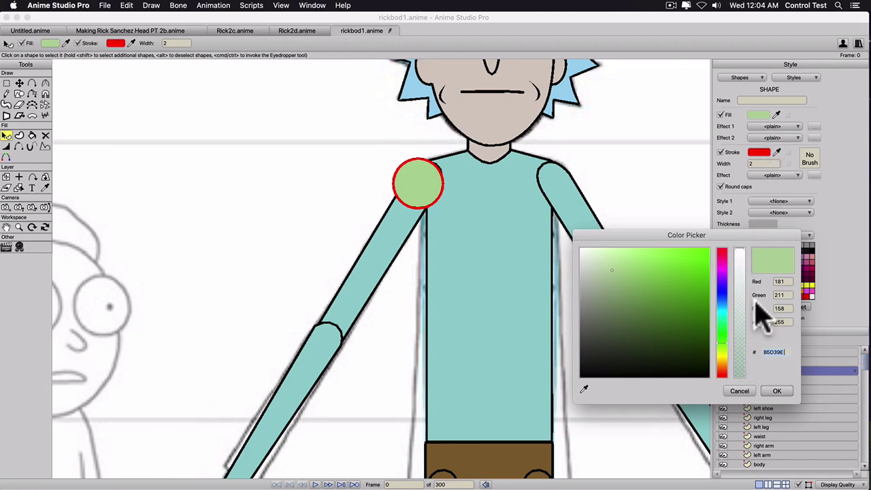
{"action": "mouse_move", "coordinate": [739, 328]}
{"action": "left_mouse_down"}
{"action": "mouse_move", "coordinate": [739, 281]}
{"action": "mouse_move", "coordinate": [739, 345]}
{"action": "mouse_move", "coordinate": [739, 315]}
{"action": "mouse_move", "coordinate": [735, 344]}
{"action": "mouse_move", "coordinate": [734, 334]}
{"action": "left_mouse_up"}
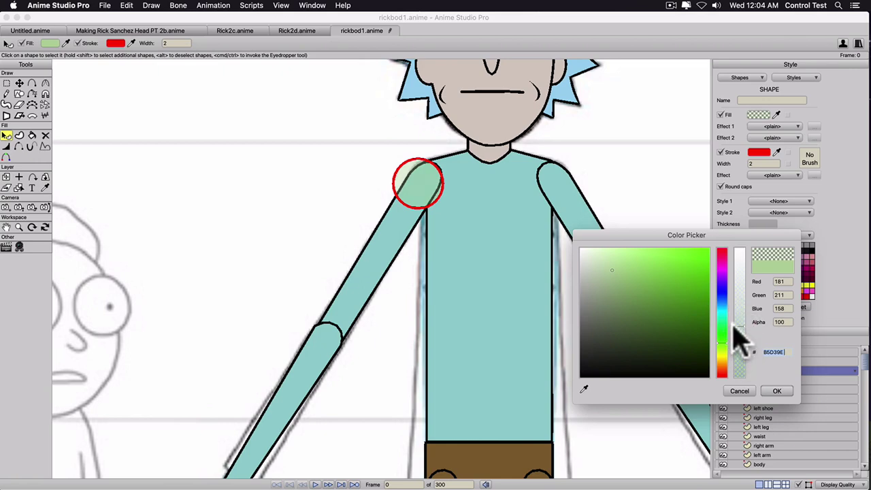
{"action": "left_click", "coordinate": [776, 391]}
{"action": "left_click", "coordinate": [758, 152]}
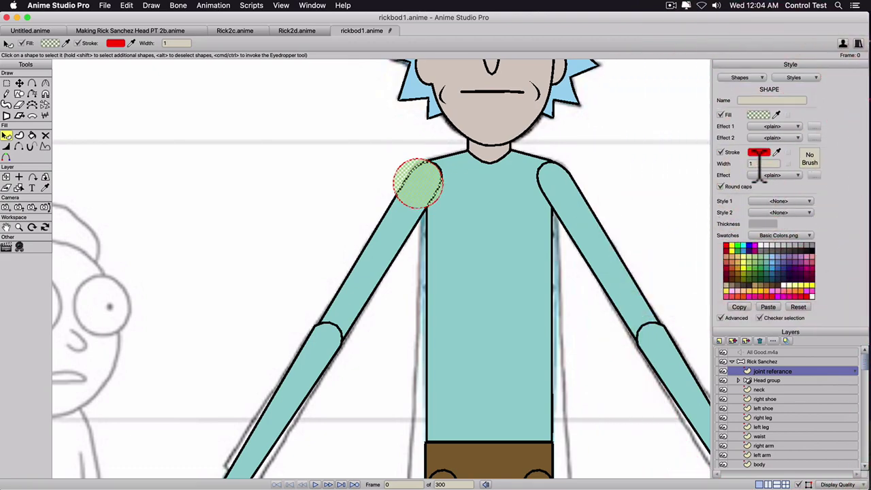
Draw a straight horizontal line through the shoulder circle's center, extending past both of its edges.
{"action": "scroll", "coordinate": [491, 171], "scroll_direction": "up", "scroll_amount": 3}
{"action": "left_click_drag", "start_coordinate": [577, 143], "coordinate": [519, 253]}
{"action": "scroll", "coordinate": [526, 250], "scroll_direction": "up", "scroll_amount": 3}
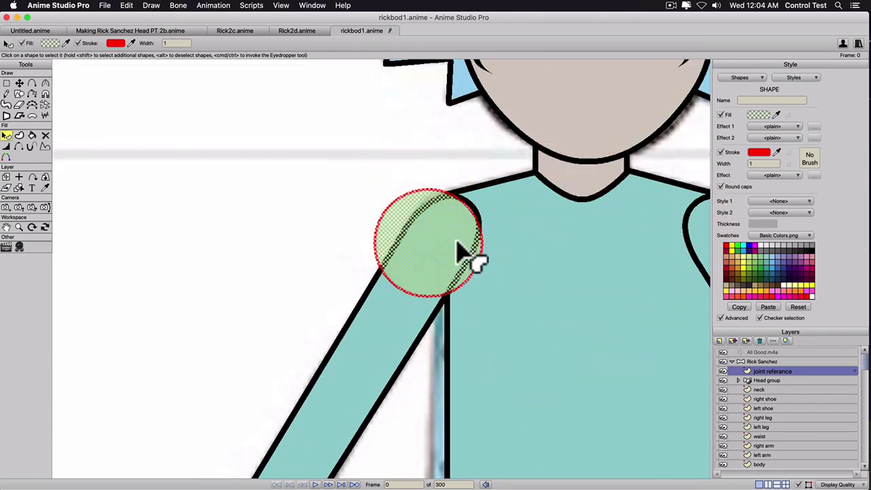
{"action": "key", "text": "a"}
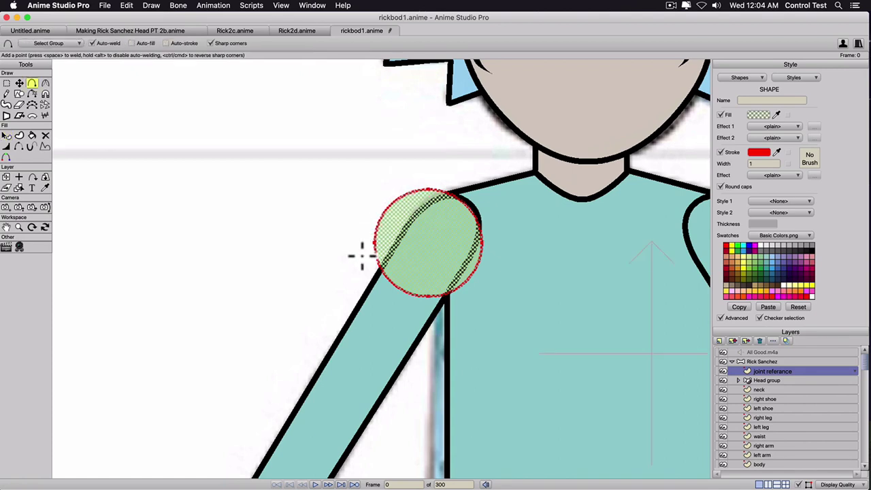
{"action": "left_click_drag", "start_coordinate": [357, 243], "coordinate": [508, 243]}
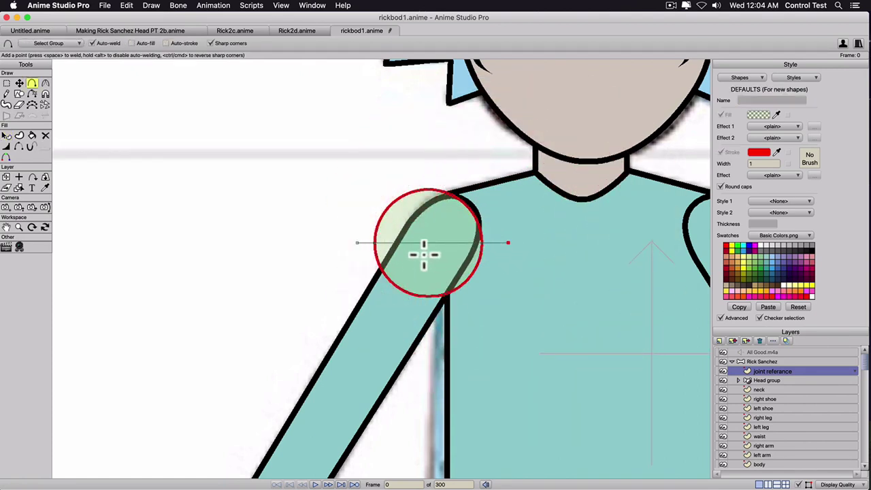
{"action": "key", "text": "super+z"}
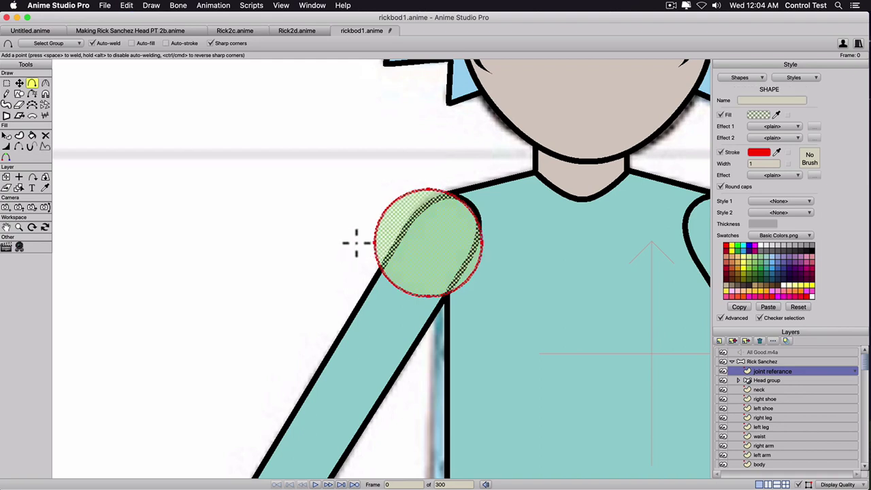
{"action": "left_click_drag", "start_coordinate": [356, 242], "coordinate": [506, 243]}
Create a red stroke shape from the horizontal line across the shoulder circle.
{"action": "key", "text": "u"}
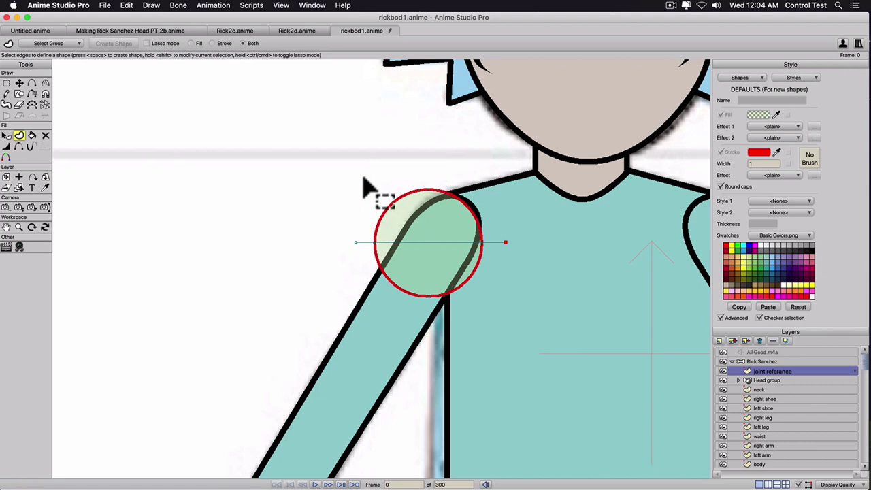
{"action": "left_click", "coordinate": [418, 242]}
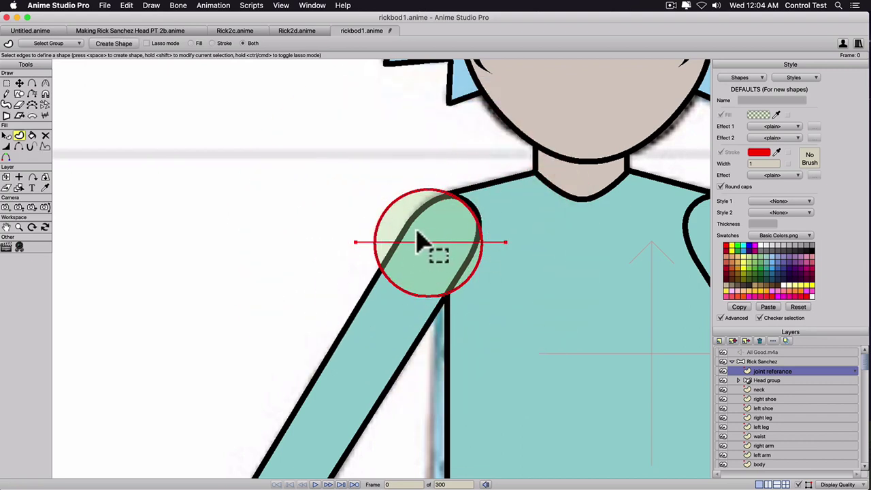
{"action": "left_click", "coordinate": [114, 44]}
Adjust the horizontal line's height so it runs through the circle's left and right points.
{"action": "scroll", "coordinate": [492, 278], "scroll_direction": "up", "scroll_amount": 3}
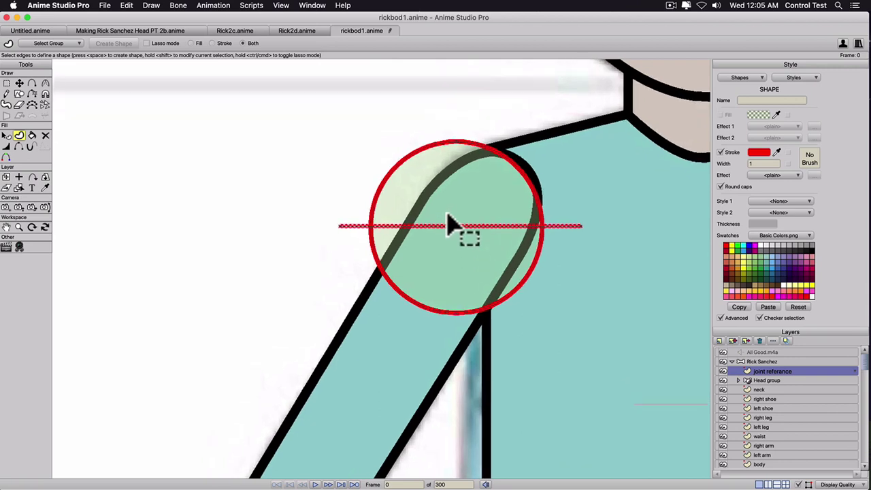
{"action": "scroll", "coordinate": [449, 235], "scroll_direction": "up", "scroll_amount": 1}
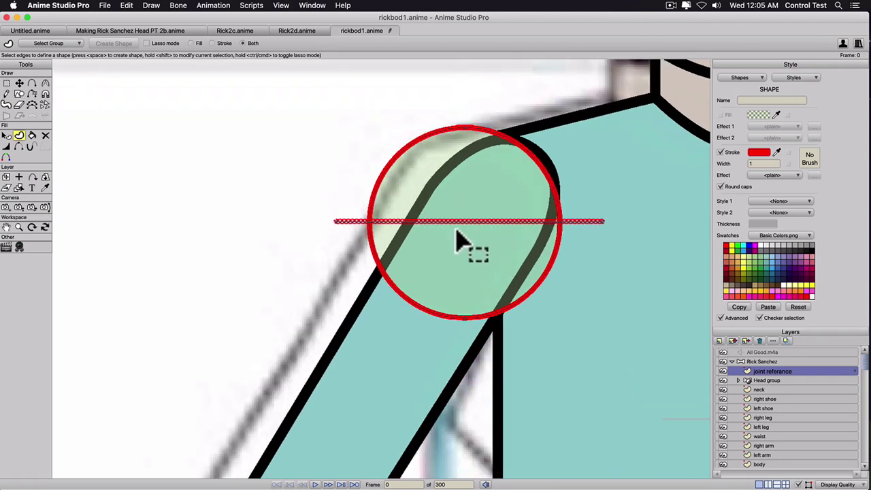
{"action": "key", "text": "t"}
{"action": "left_click", "coordinate": [457, 220]}
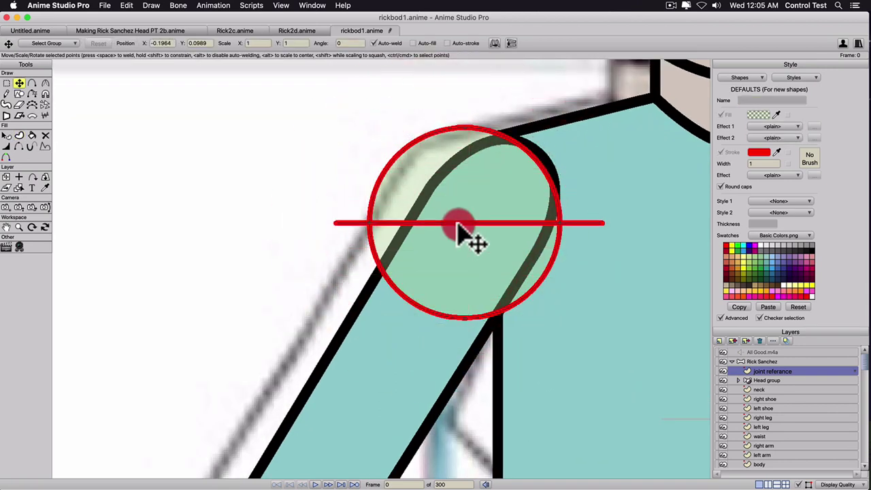
{"action": "left_click", "coordinate": [558, 223]}
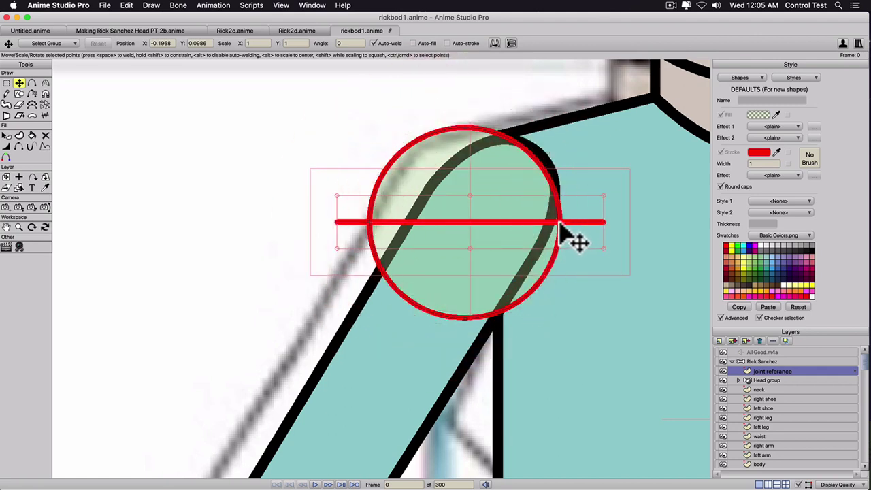
{"action": "left_click", "coordinate": [486, 225]}
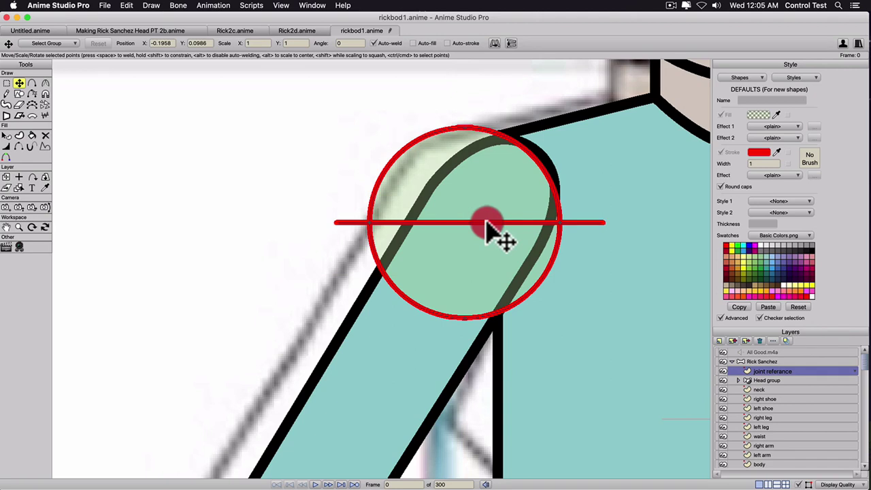
Duplicate the line, rotate the copy upright, and center it on the circle to form a crosshair.
{"action": "left_click", "coordinate": [401, 225]}
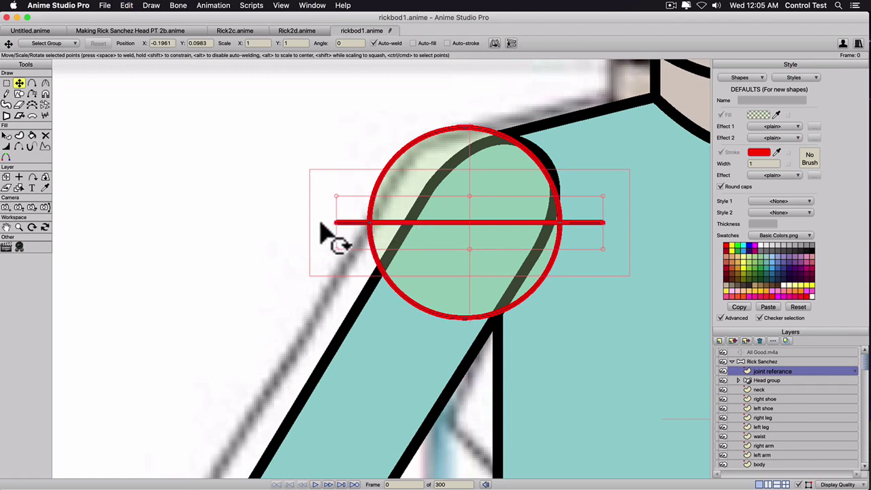
{"action": "left_click_drag", "start_coordinate": [324, 217], "coordinate": [439, 122]}
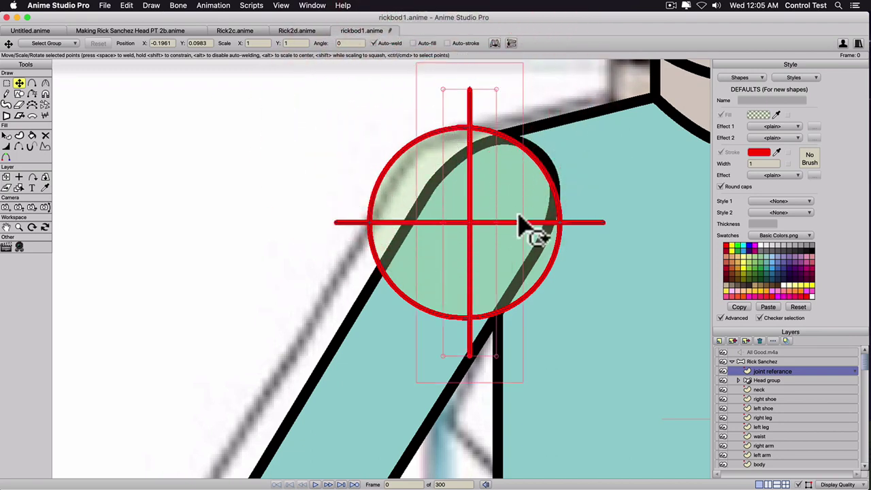
{"action": "left_click_drag", "start_coordinate": [475, 193], "coordinate": [467, 132]}
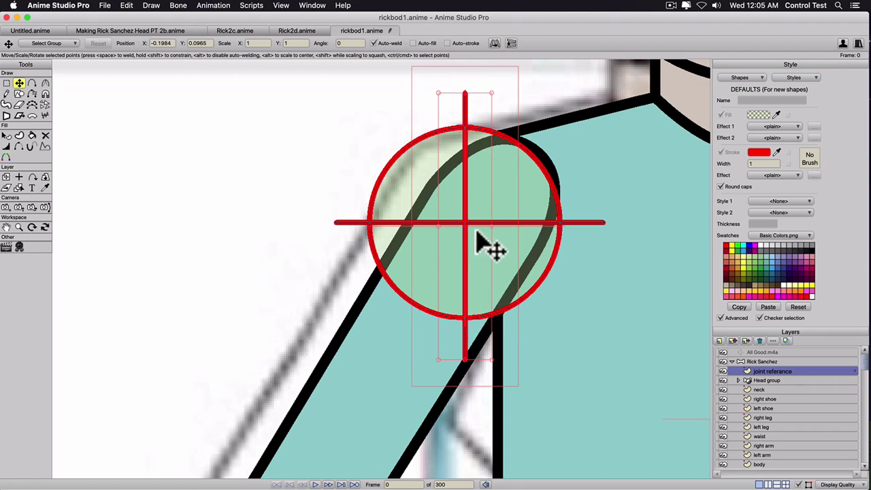
Select the circle with both crosshair lines, scale them down together, and move them onto the rounded shoulder.
{"action": "scroll", "coordinate": [478, 232], "scroll_direction": "down", "scroll_amount": 2}
{"action": "scroll", "coordinate": [485, 238], "scroll_direction": "down", "scroll_amount": 1}
{"action": "left_click_drag", "start_coordinate": [457, 237], "coordinate": [425, 281]}
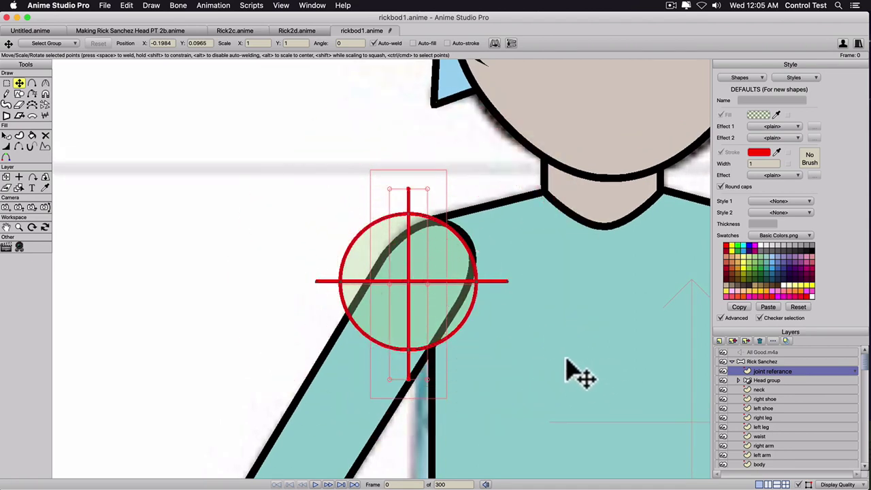
{"action": "key", "text": "g"}
{"action": "left_click_drag", "start_coordinate": [276, 158], "coordinate": [542, 425]}
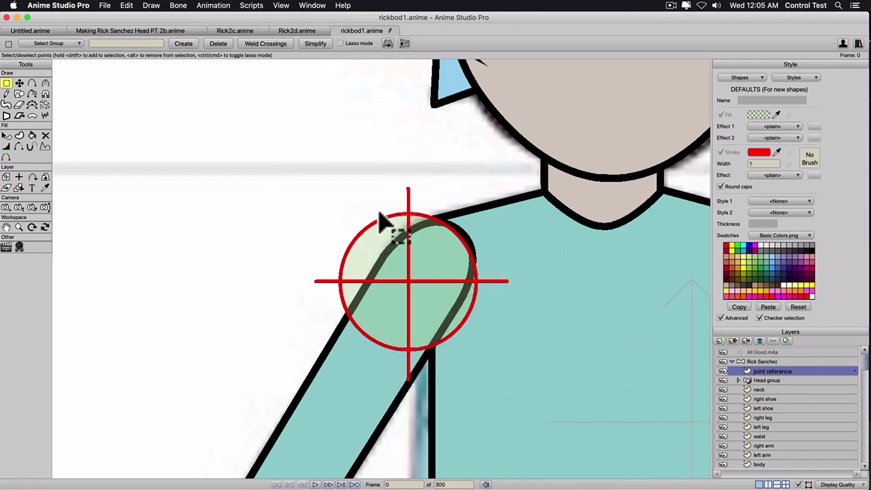
{"action": "key", "text": "t"}
{"action": "left_click_drag", "start_coordinate": [316, 193], "coordinate": [374, 243]}
{"action": "left_click_drag", "start_coordinate": [439, 299], "coordinate": [445, 257]}
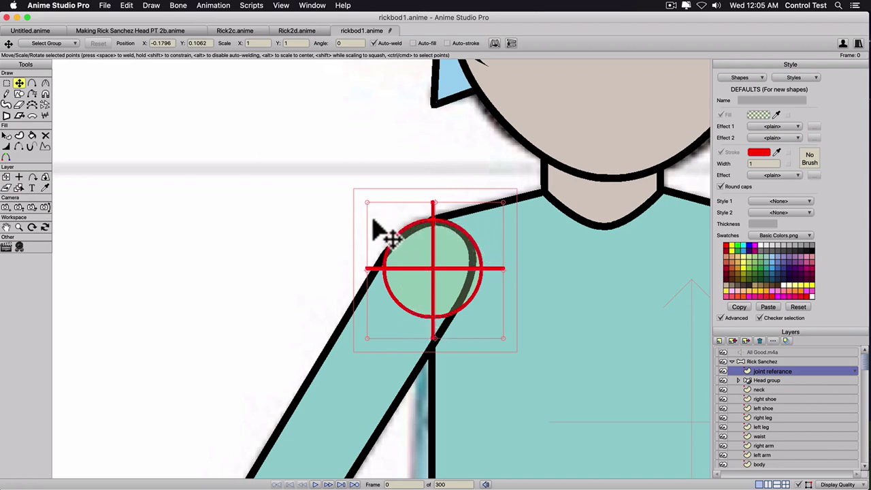
Shrink the crosshair circle further to match the arm's width and fit it inside the shoulder's rounded end.
{"action": "left_click_drag", "start_coordinate": [368, 204], "coordinate": [377, 214]}
{"action": "left_click_drag", "start_coordinate": [437, 281], "coordinate": [369, 367]}
{"action": "left_click_drag", "start_coordinate": [307, 298], "coordinate": [321, 311]}
{"action": "left_click_drag", "start_coordinate": [379, 351], "coordinate": [441, 266]}
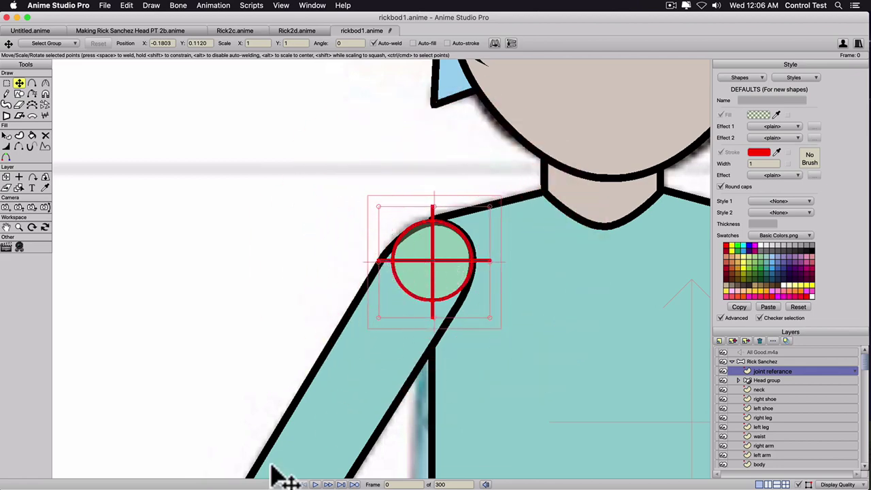
{"action": "left_click_drag", "start_coordinate": [342, 368], "coordinate": [447, 242]}
Rotate the crosshair circle to follow the upper arm's angle and place it over the elbow joint.
{"action": "scroll", "coordinate": [424, 259], "scroll_direction": "down", "scroll_amount": 6}
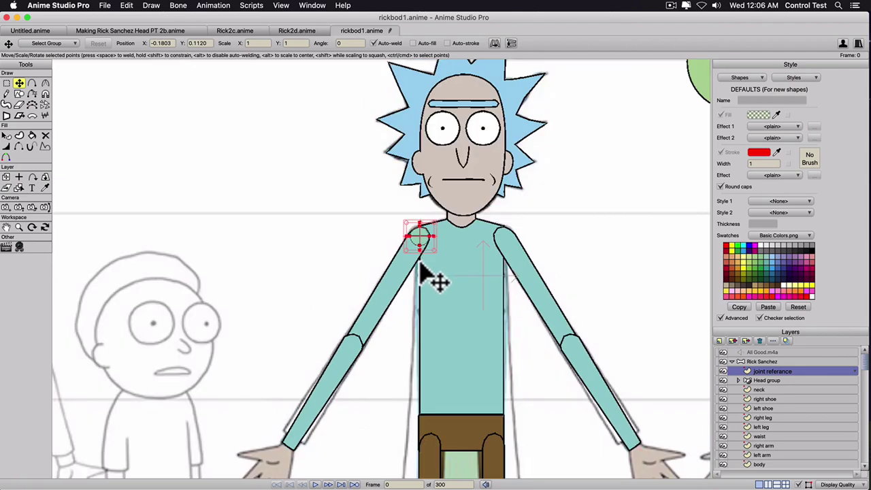
{"action": "scroll", "coordinate": [419, 263], "scroll_direction": "up", "scroll_amount": 4}
{"action": "scroll", "coordinate": [439, 200], "scroll_direction": "up", "scroll_amount": 2}
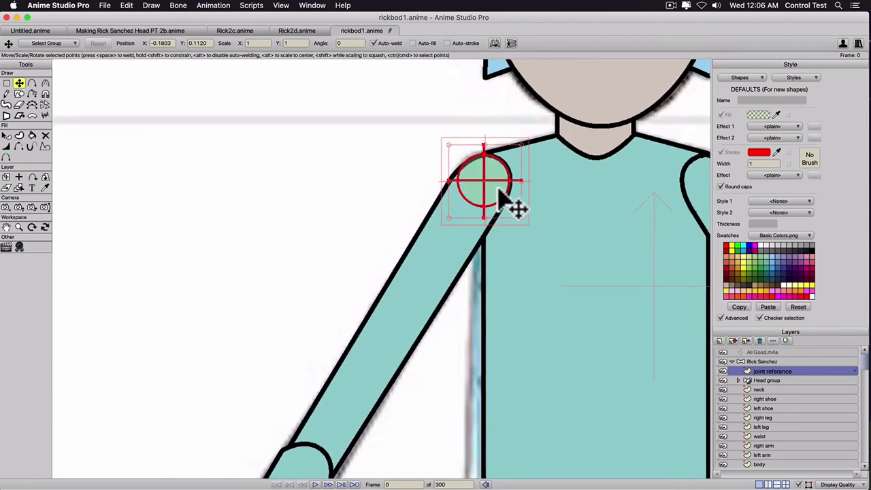
{"action": "left_click_drag", "start_coordinate": [447, 213], "coordinate": [441, 194]}
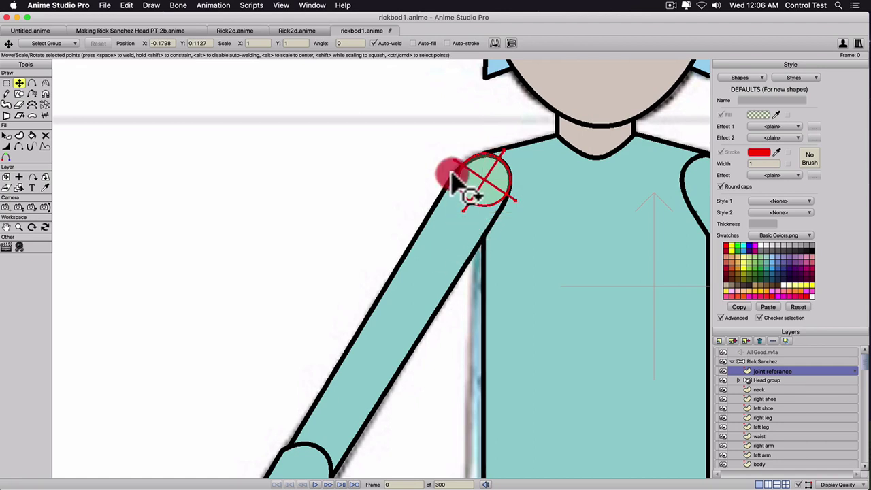
{"action": "left_click_drag", "start_coordinate": [451, 171], "coordinate": [455, 173]}
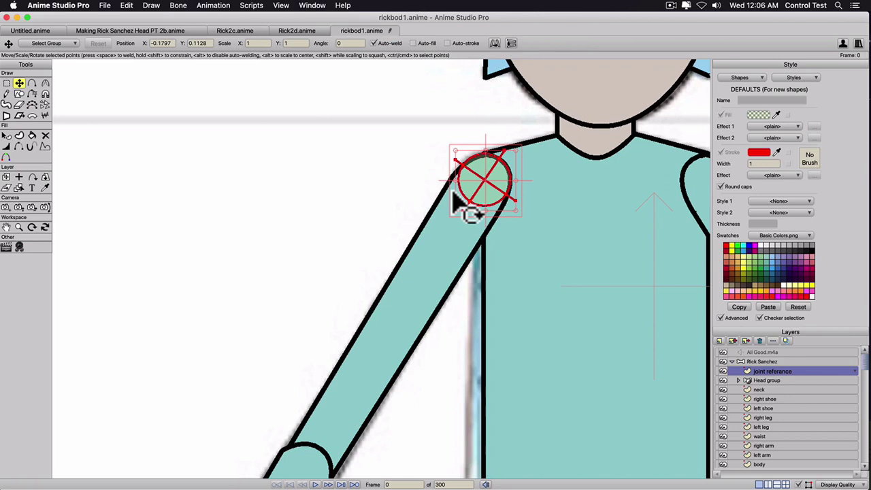
{"action": "left_click_drag", "start_coordinate": [471, 190], "coordinate": [315, 457]}
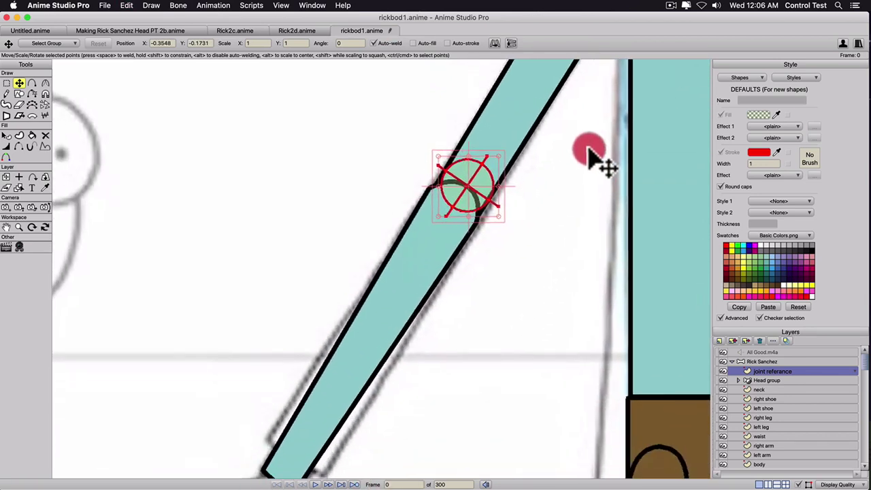
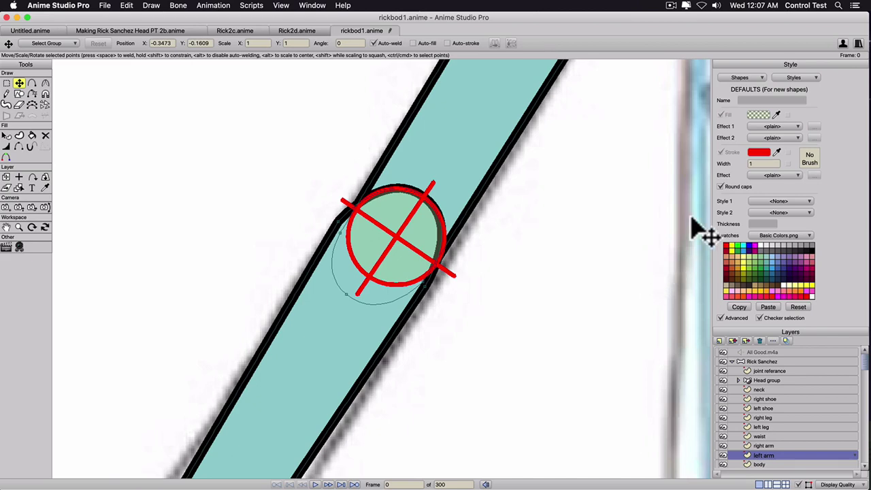
Set the stroke of the elbow circle and its crosshair lines on the joint referance layer to magenta EA00FF with alpha 72.
{"action": "left_click", "coordinate": [769, 371]}
{"action": "key", "text": "q"}
{"action": "left_click", "coordinate": [428, 260]}
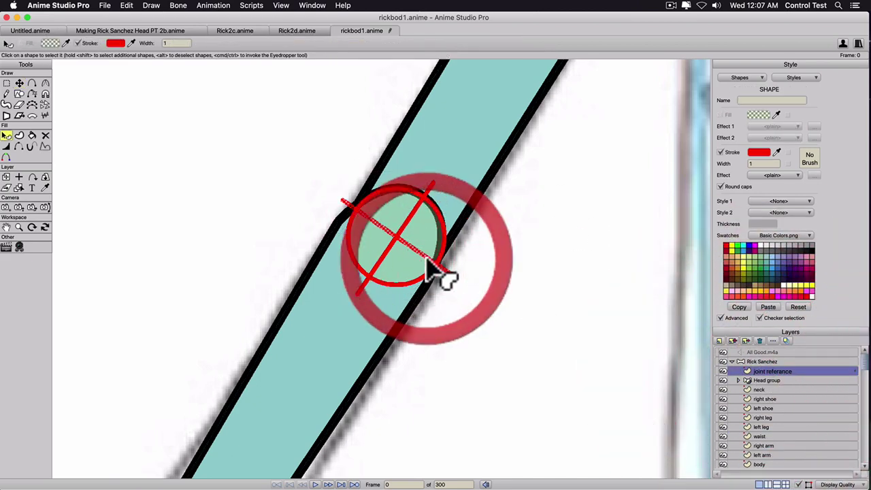
{"action": "left_click", "coordinate": [385, 262], "text": "shift"}
{"action": "left_click", "coordinate": [385, 262], "text": "shift"}
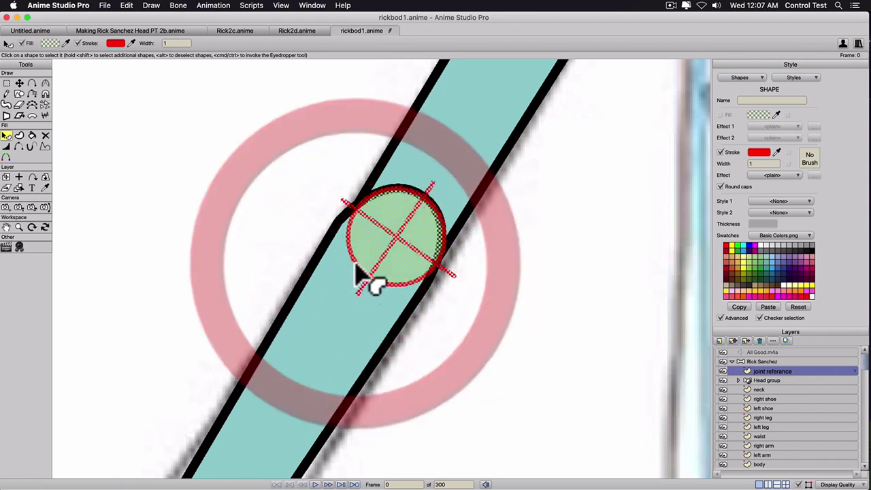
{"action": "left_click", "coordinate": [757, 152]}
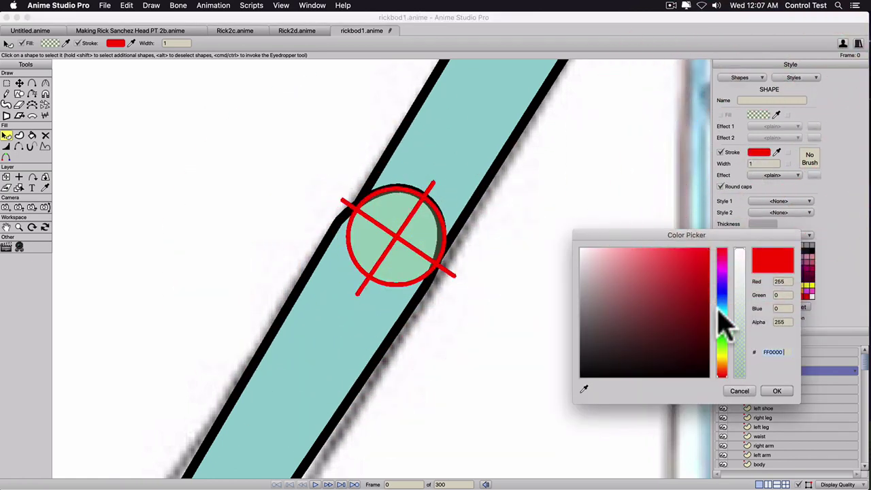
{"action": "left_click", "coordinate": [725, 278]}
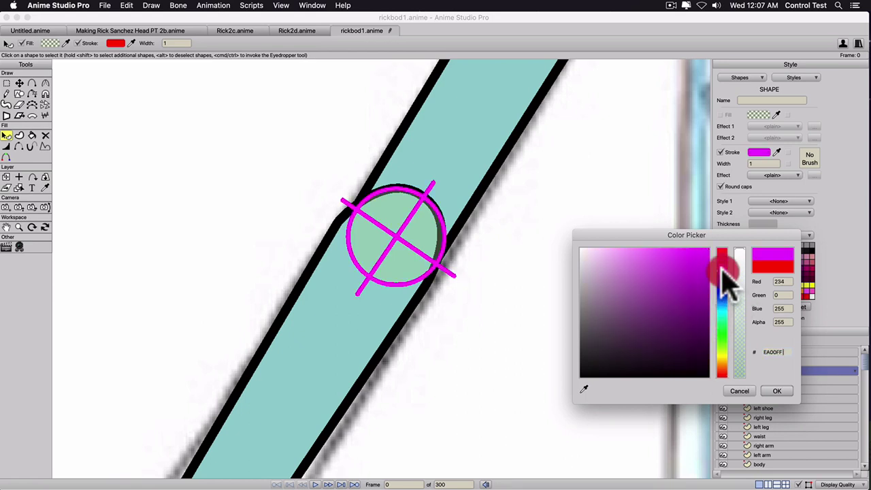
{"action": "left_click", "coordinate": [740, 317]}
{"action": "left_click_drag", "start_coordinate": [742, 322], "coordinate": [743, 344]}
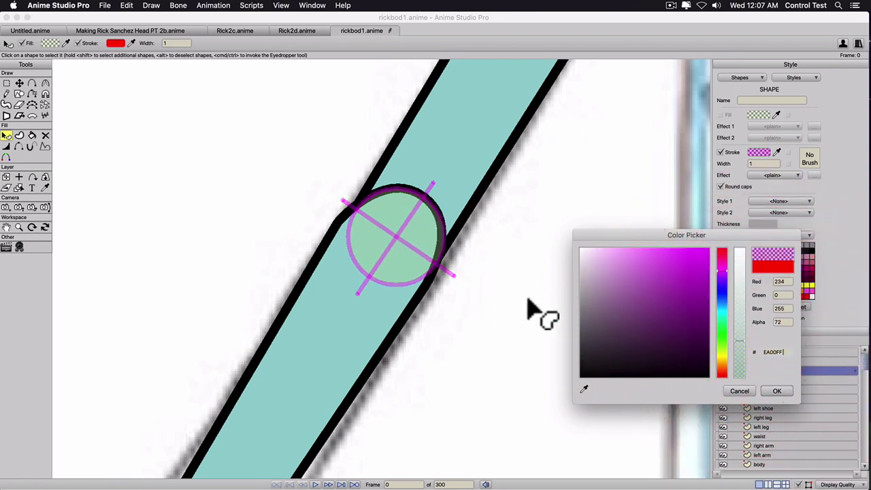
{"action": "left_click", "coordinate": [777, 391]}
{"action": "left_click_drag", "start_coordinate": [603, 179], "coordinate": [502, 336]}
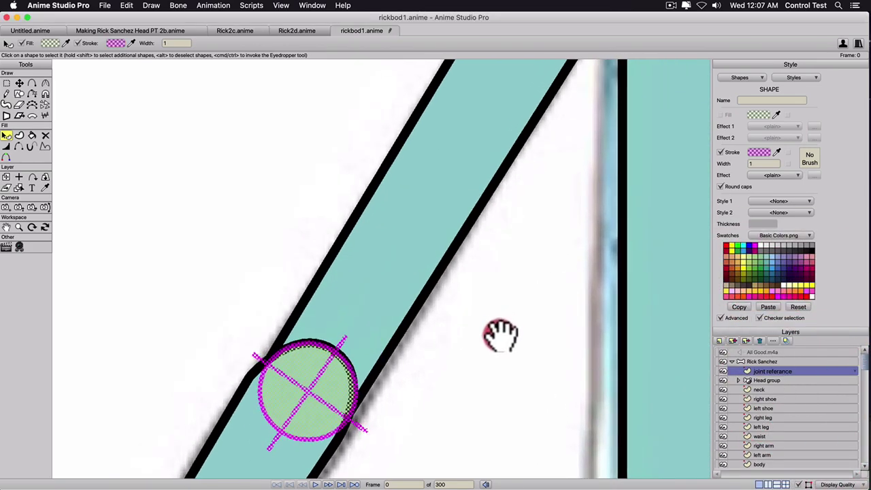
Copy the elbow circle's magenta stroke style and paste it onto the shoulder circle and both of its crosshair lines.
{"action": "mouse_move", "coordinate": [541, 220]}
{"action": "left_mouse_down"}
{"action": "mouse_move", "coordinate": [550, 261]}
{"action": "mouse_move", "coordinate": [537, 274]}
{"action": "left_mouse_up"}
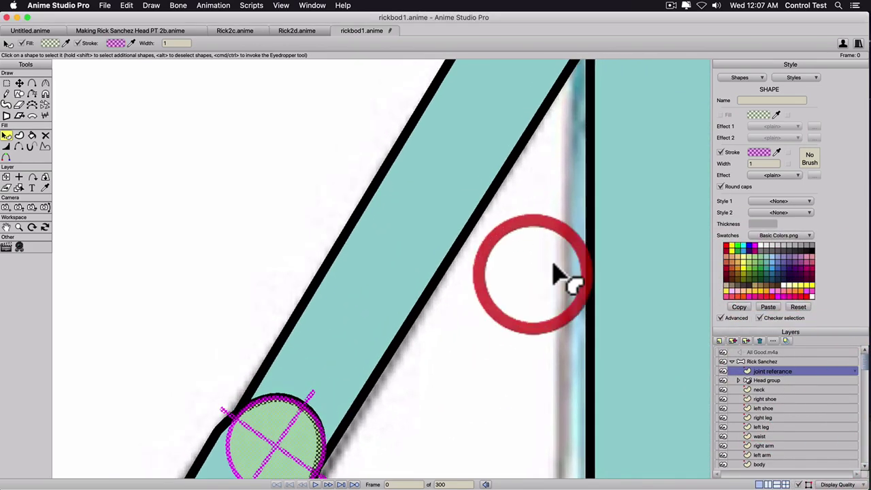
{"action": "left_click", "coordinate": [740, 307]}
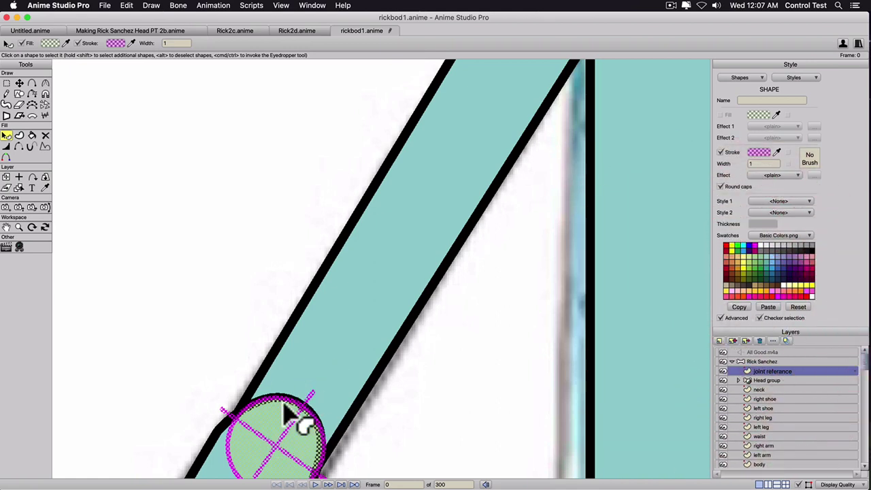
{"action": "left_click_drag", "start_coordinate": [528, 170], "coordinate": [492, 286]}
{"action": "left_click_drag", "start_coordinate": [498, 200], "coordinate": [441, 349]}
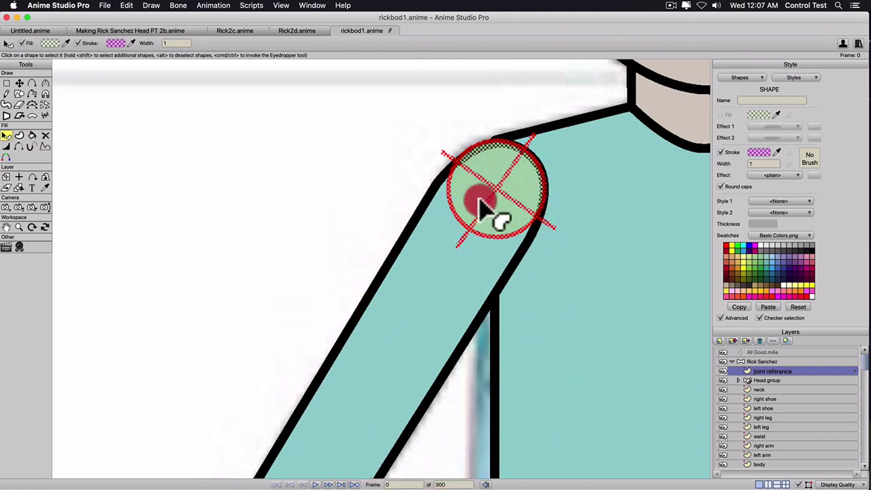
{"action": "left_click", "coordinate": [497, 176]}
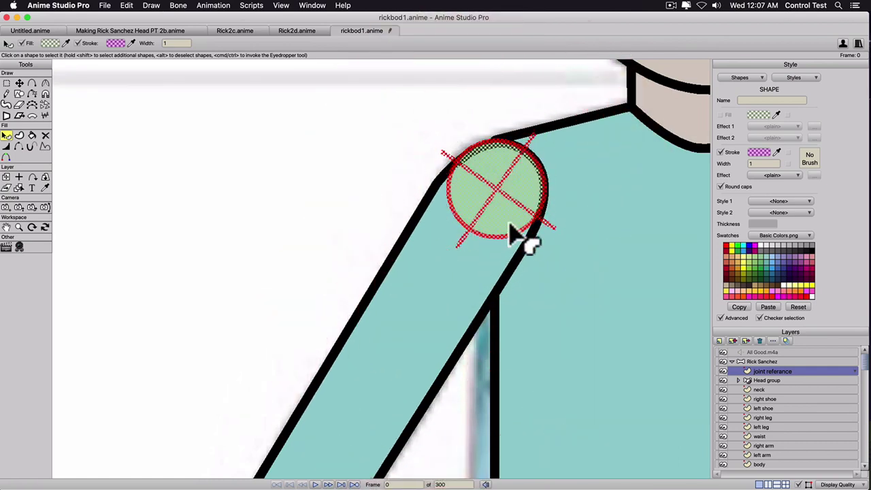
{"action": "left_click", "coordinate": [418, 139]}
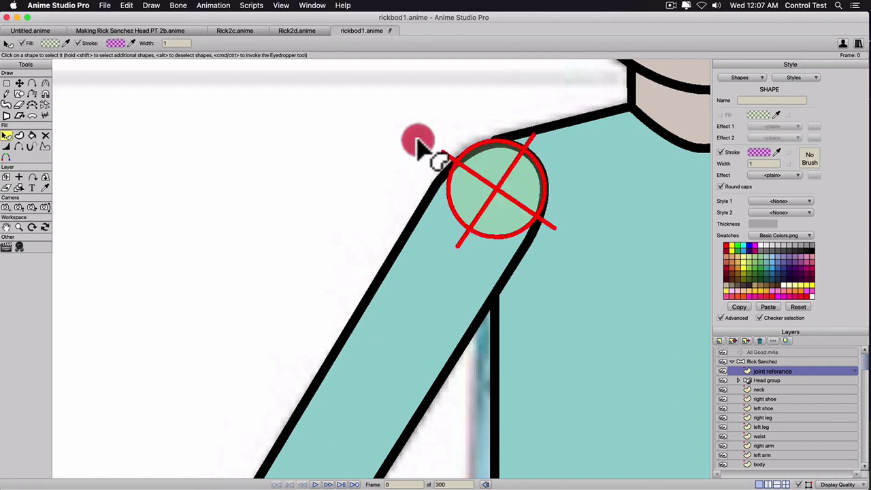
{"action": "left_click", "coordinate": [449, 183]}
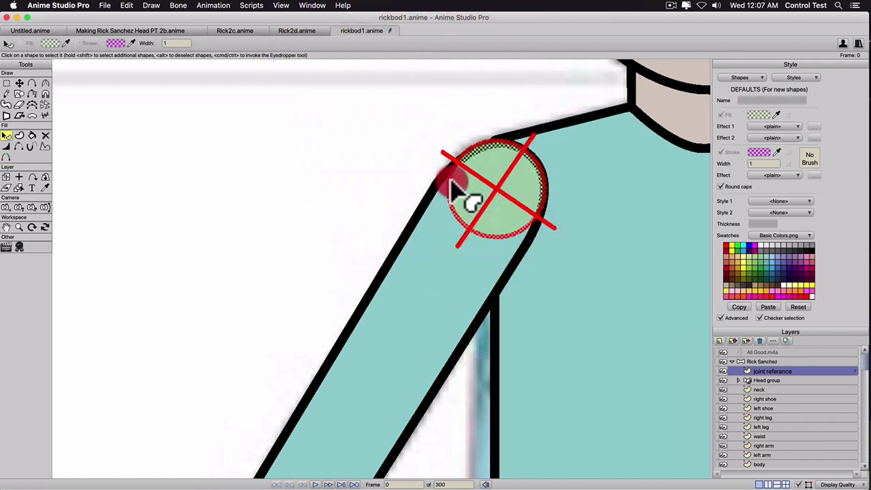
{"action": "left_click_drag", "start_coordinate": [453, 181], "coordinate": [507, 172]}
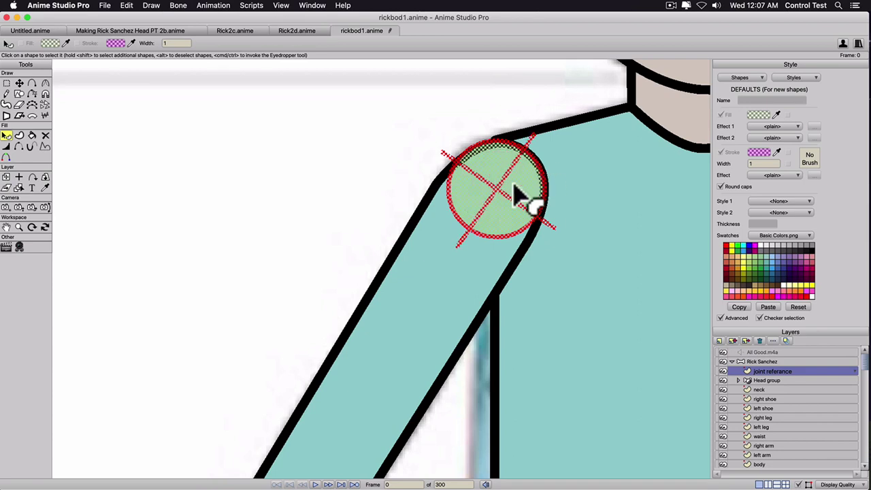
{"action": "left_click", "coordinate": [498, 208]}
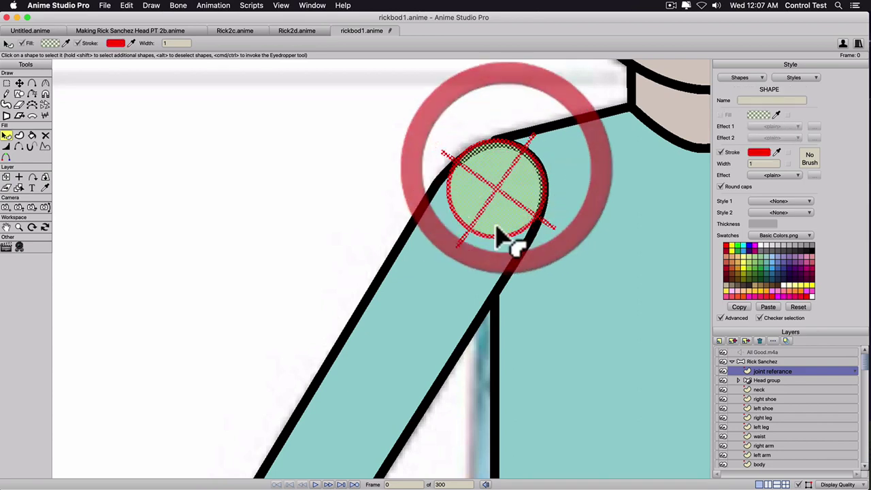
{"action": "left_click", "coordinate": [771, 308]}
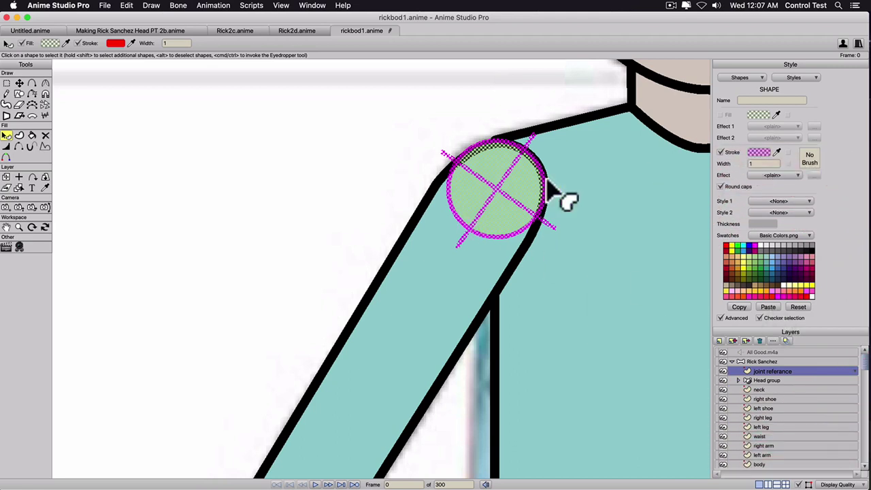
On the left arm layer, adjust the elbow's upper curve point and move the outer elbow points to where the crosshair line meets the circle.
{"action": "scroll", "coordinate": [393, 235], "scroll_direction": "down", "scroll_amount": 3}
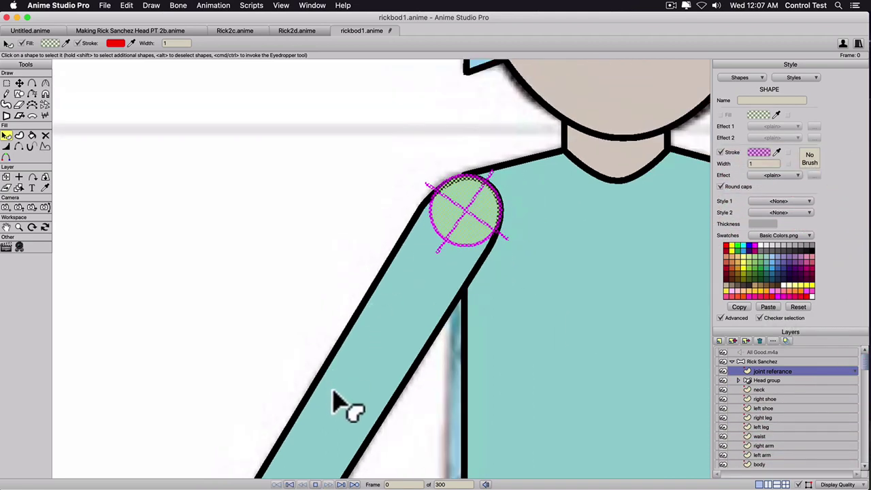
{"action": "left_click_drag", "start_coordinate": [322, 366], "coordinate": [426, 229]}
{"action": "left_click_drag", "start_coordinate": [320, 383], "coordinate": [404, 202]}
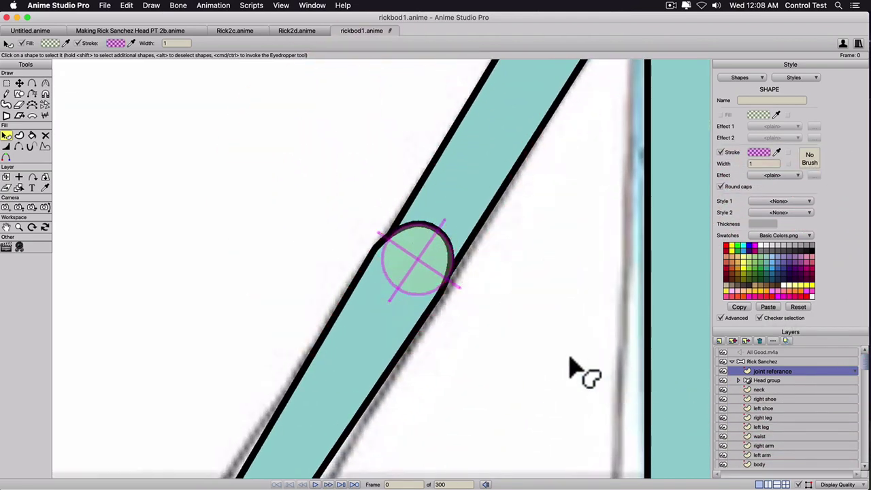
{"action": "left_click", "coordinate": [761, 455]}
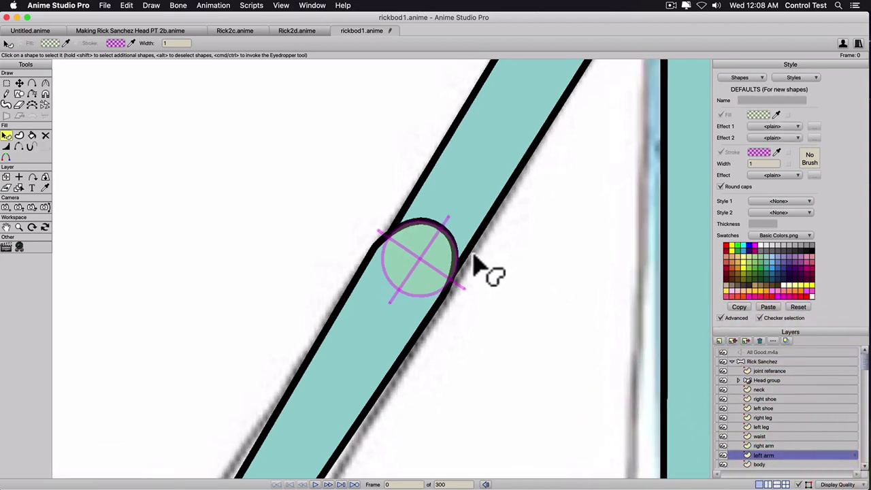
{"action": "key", "text": "t"}
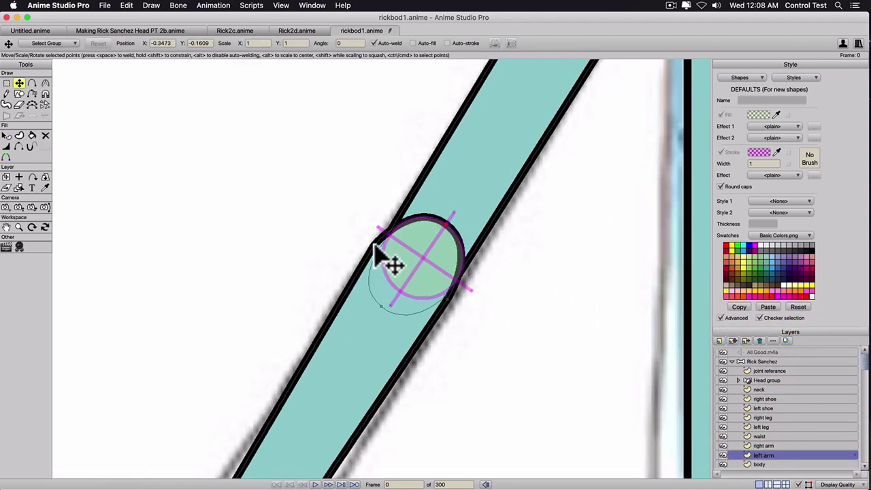
{"action": "scroll", "coordinate": [381, 251], "scroll_direction": "up", "scroll_amount": 2}
{"action": "mouse_move", "coordinate": [488, 196]}
{"action": "left_mouse_down"}
{"action": "mouse_move", "coordinate": [472, 201]}
{"action": "mouse_move", "coordinate": [486, 196]}
{"action": "left_mouse_up"}
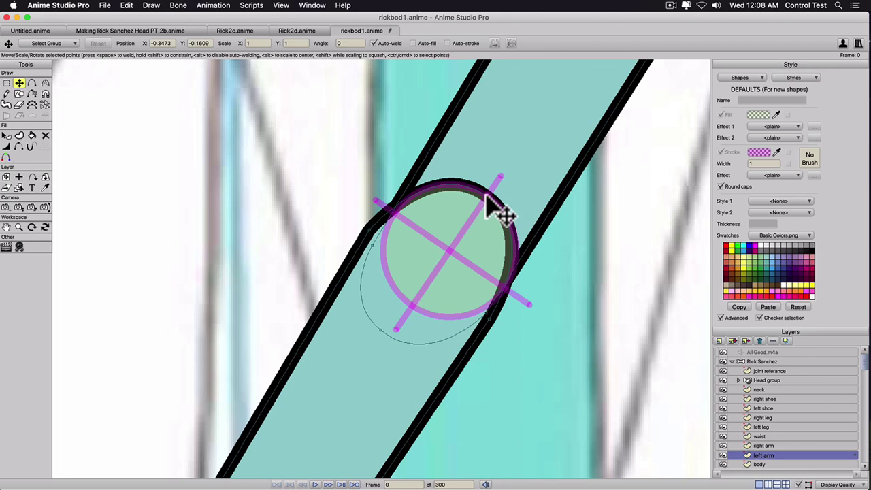
{"action": "mouse_move", "coordinate": [371, 228]}
{"action": "left_mouse_down"}
{"action": "mouse_move", "coordinate": [400, 220]}
{"action": "mouse_move", "coordinate": [394, 214]}
{"action": "mouse_move", "coordinate": [410, 234]}
{"action": "mouse_move", "coordinate": [397, 219]}
{"action": "left_mouse_up"}
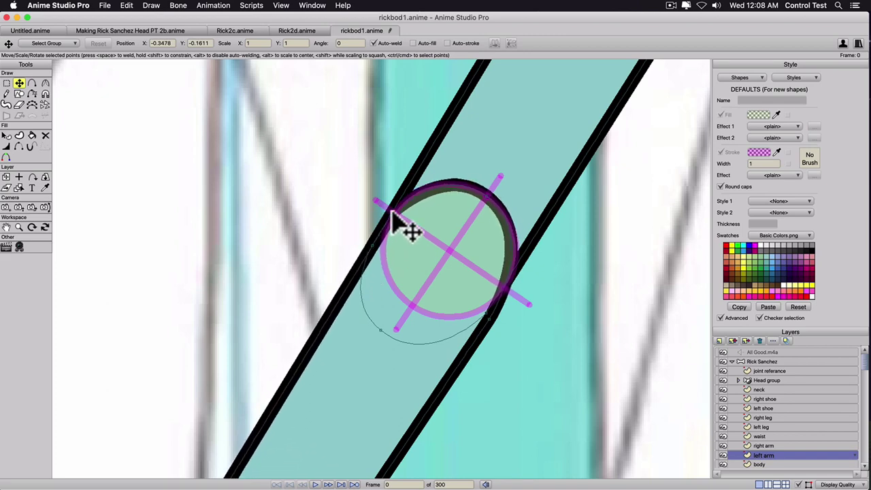
{"action": "left_click", "coordinate": [393, 215]}
{"action": "left_click_drag", "start_coordinate": [380, 226], "coordinate": [394, 216]}
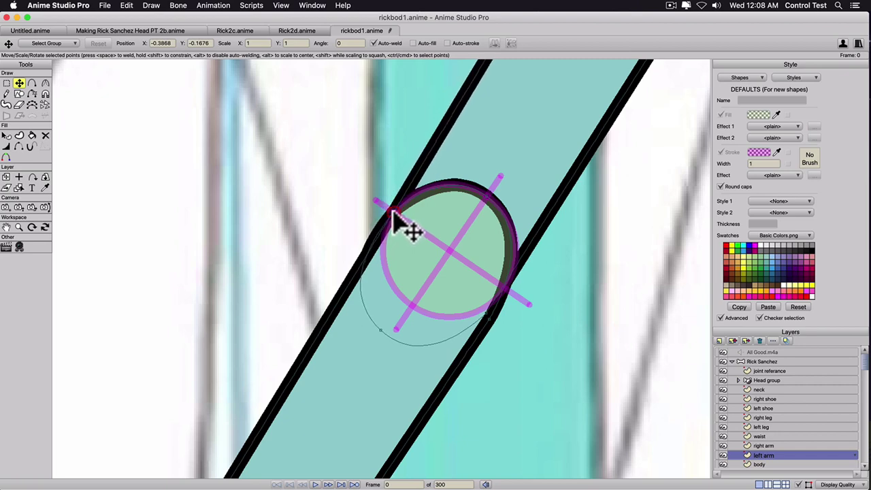
Move the left arm's lower and inner elbow points onto the edge of the crosshair circle so the joint becomes round.
{"action": "left_click_drag", "start_coordinate": [384, 331], "coordinate": [418, 309]}
{"action": "left_click_drag", "start_coordinate": [506, 293], "coordinate": [507, 288]}
{"action": "left_click_drag", "start_coordinate": [489, 320], "coordinate": [505, 292]}
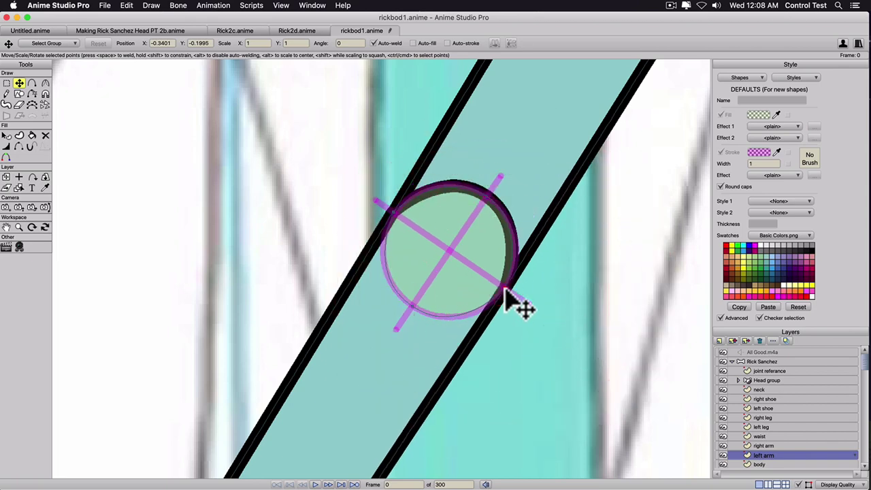
{"action": "scroll", "coordinate": [507, 286], "scroll_direction": "down", "scroll_amount": 4}
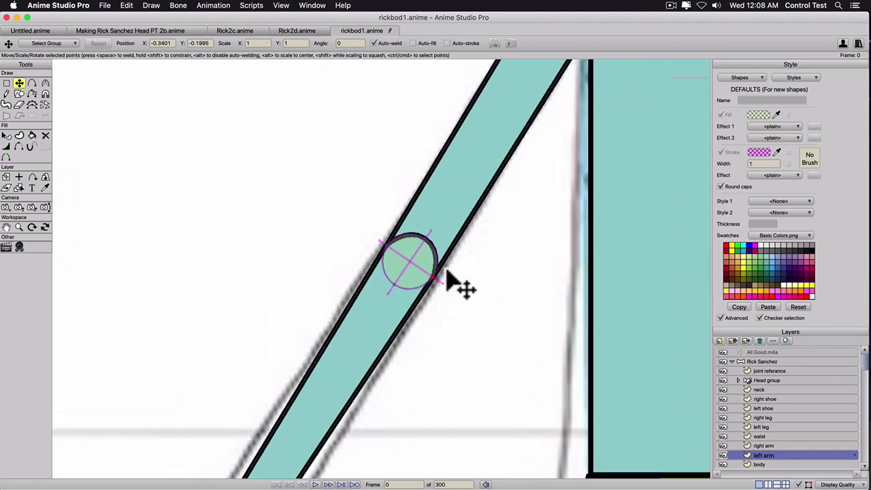
{"action": "scroll", "coordinate": [416, 274], "scroll_direction": "up", "scroll_amount": 3}
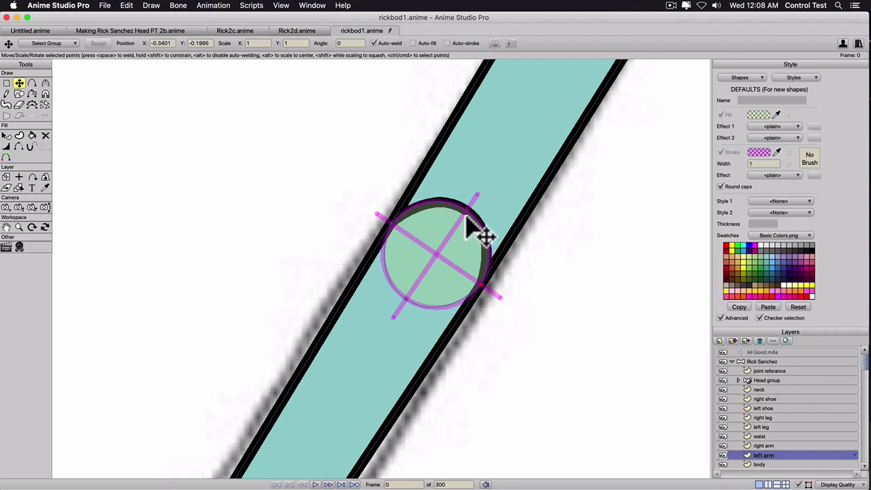
Move the left arm's shoulder points onto the shoulder circle where the crosshair lines meet its edge.
{"action": "left_click_drag", "start_coordinate": [601, 166], "coordinate": [486, 272]}
{"action": "left_click_drag", "start_coordinate": [591, 81], "coordinate": [370, 426]}
{"action": "left_click_drag", "start_coordinate": [497, 237], "coordinate": [476, 250]}
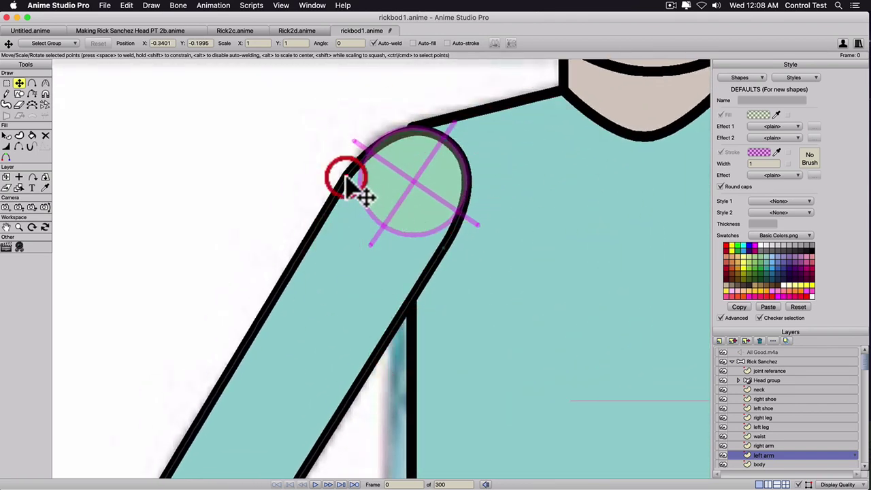
{"action": "left_click_drag", "start_coordinate": [346, 183], "coordinate": [371, 157]}
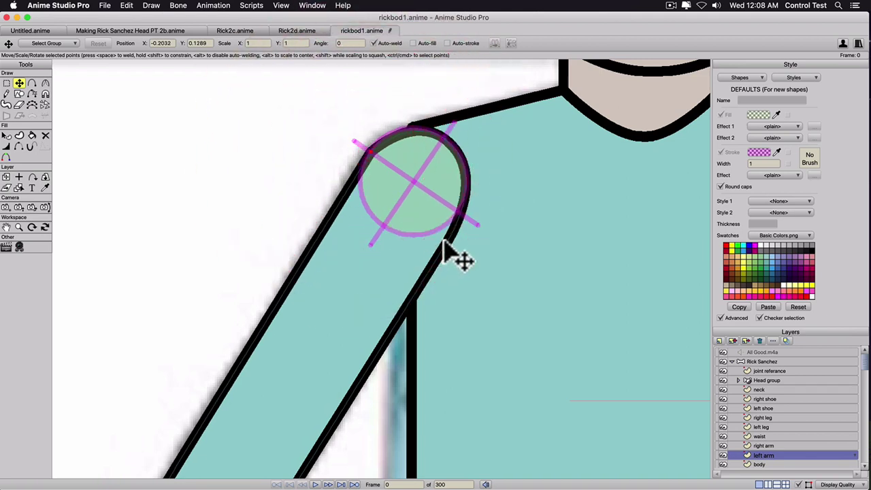
{"action": "left_click_drag", "start_coordinate": [452, 240], "coordinate": [458, 211]}
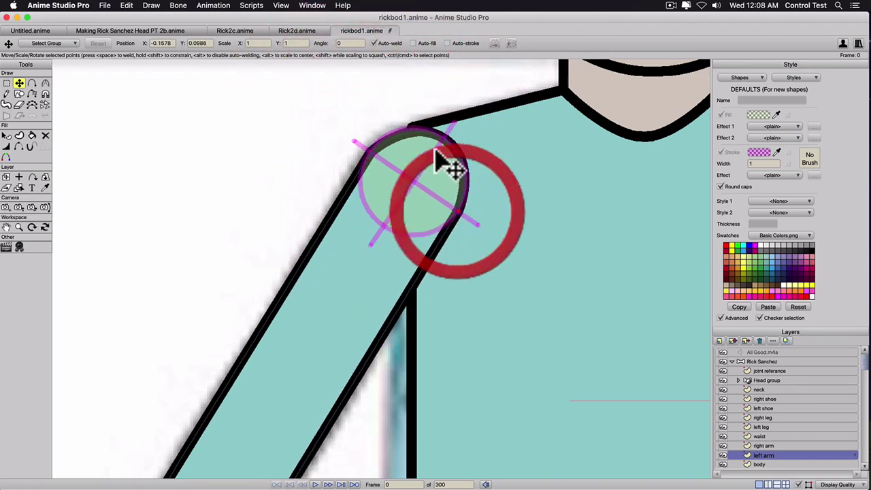
{"action": "left_click_drag", "start_coordinate": [442, 142], "coordinate": [428, 133]}
{"action": "left_click_drag", "start_coordinate": [385, 170], "coordinate": [370, 152]}
Delete the old right arm layer and replace it with a duplicate of the left arm layer named "right arm".
{"action": "scroll", "coordinate": [386, 210], "scroll_direction": "down", "scroll_amount": 8}
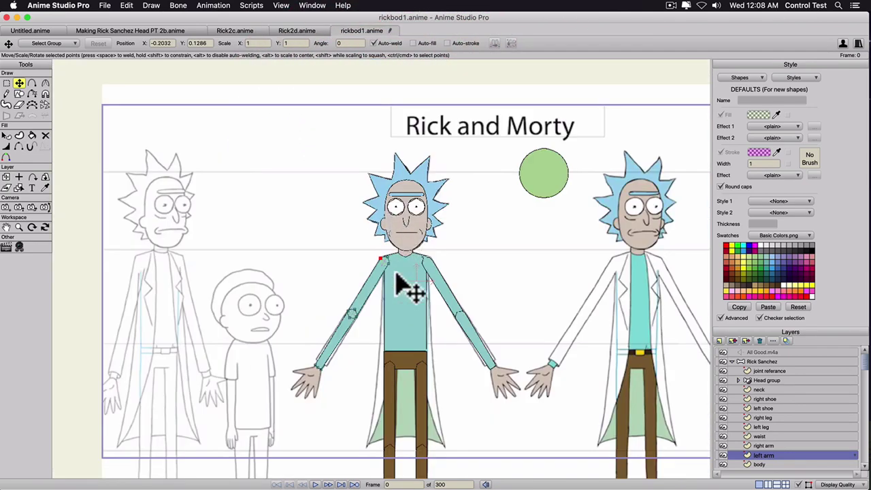
{"action": "left_click_drag", "start_coordinate": [397, 274], "coordinate": [417, 210]}
{"action": "scroll", "coordinate": [412, 222], "scroll_direction": "up", "scroll_amount": 2}
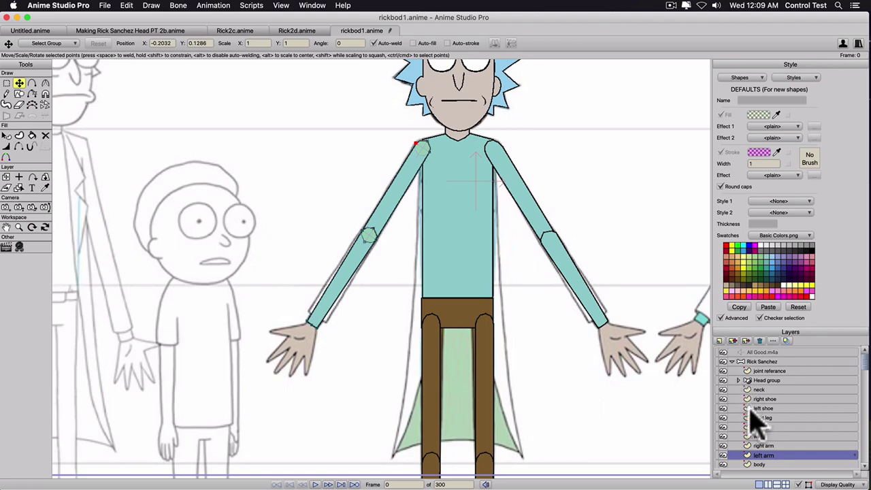
{"action": "left_click", "coordinate": [762, 446]}
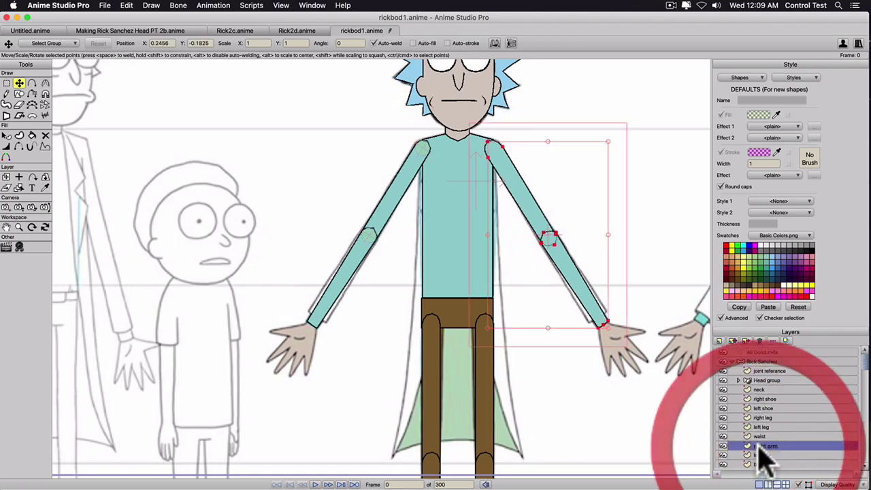
{"action": "left_click", "coordinate": [759, 341]}
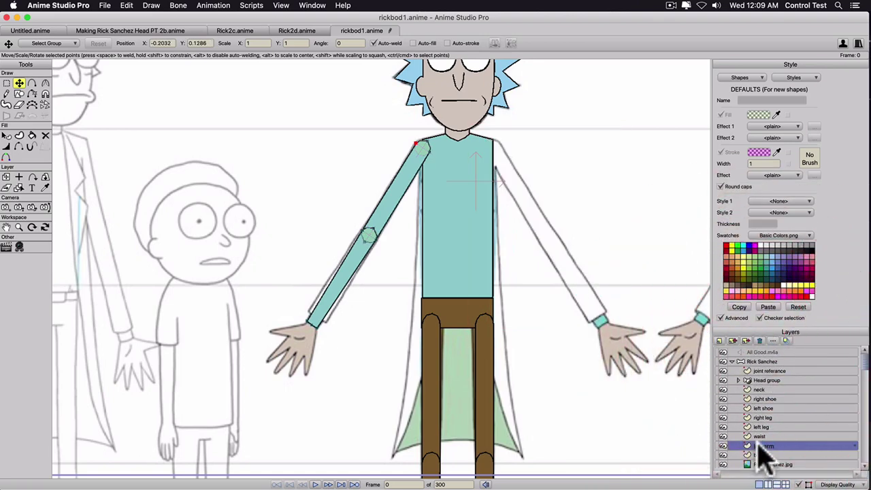
{"action": "left_click", "coordinate": [732, 341]}
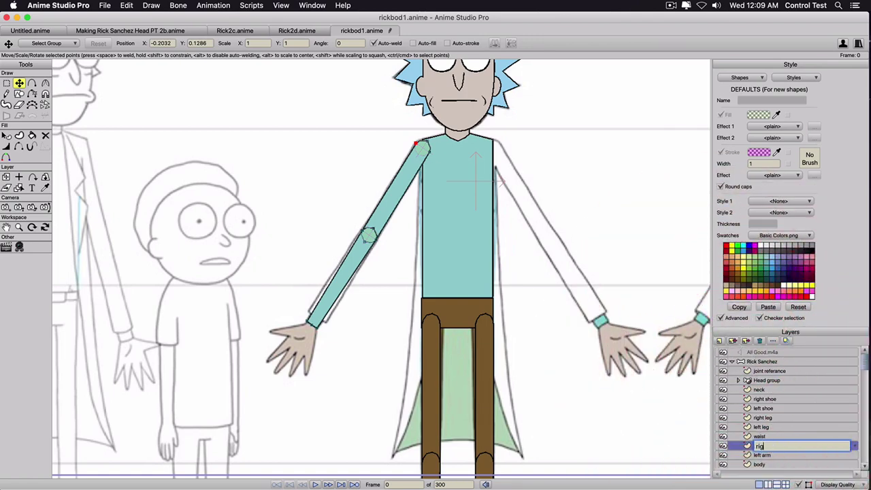
{"action": "type", "text": "right arm"}
{"action": "key", "text": "Return"}
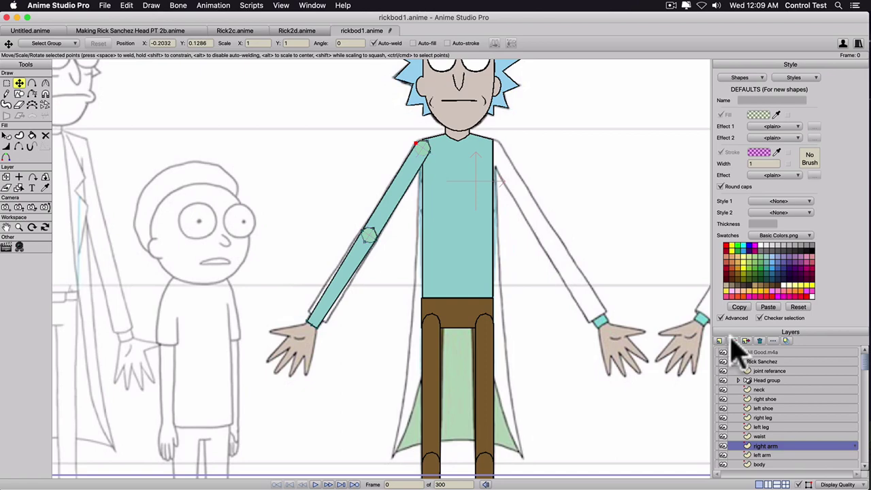
Flip all points of the new right arm horizontally and move the arm to the opposite shoulder.
{"action": "key", "text": "super+a"}
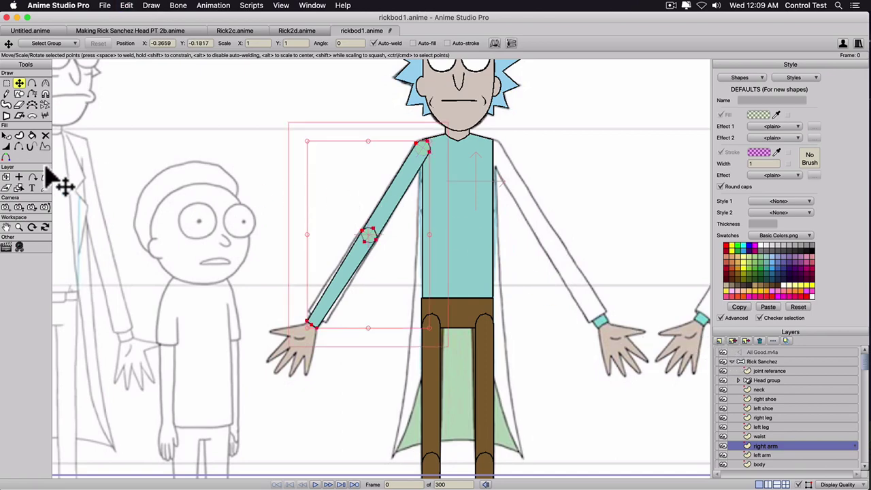
{"action": "left_click", "coordinate": [496, 42]}
{"action": "left_click_drag", "start_coordinate": [379, 208], "coordinate": [546, 204]}
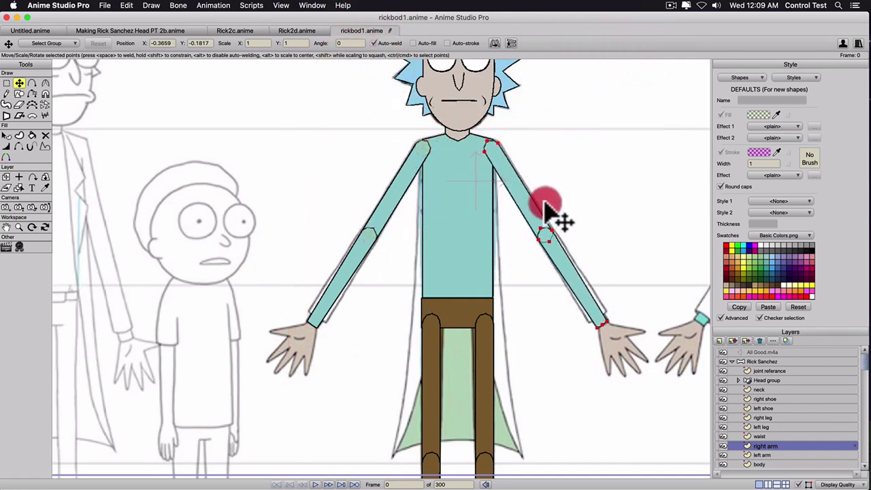
{"action": "left_click", "coordinate": [549, 217]}
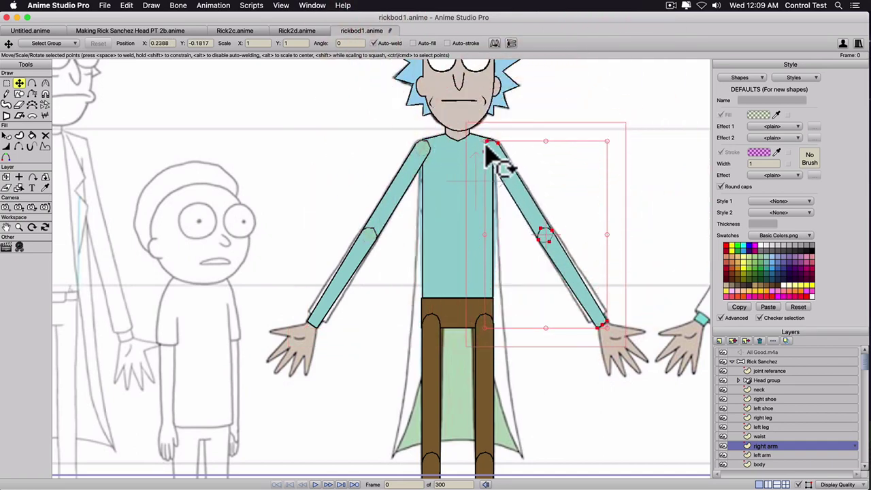
Duplicate the shoulder and elbow crosshair circles on the joint referance layer, flip the copies horizontally, and place them over the right arm's joints.
{"action": "left_click", "coordinate": [763, 372]}
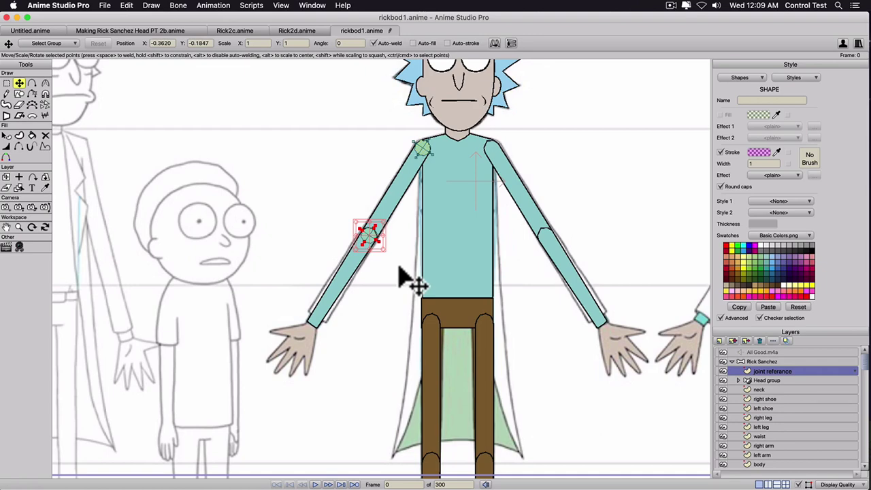
{"action": "key", "text": "g"}
{"action": "left_click_drag", "start_coordinate": [328, 284], "coordinate": [489, 89]}
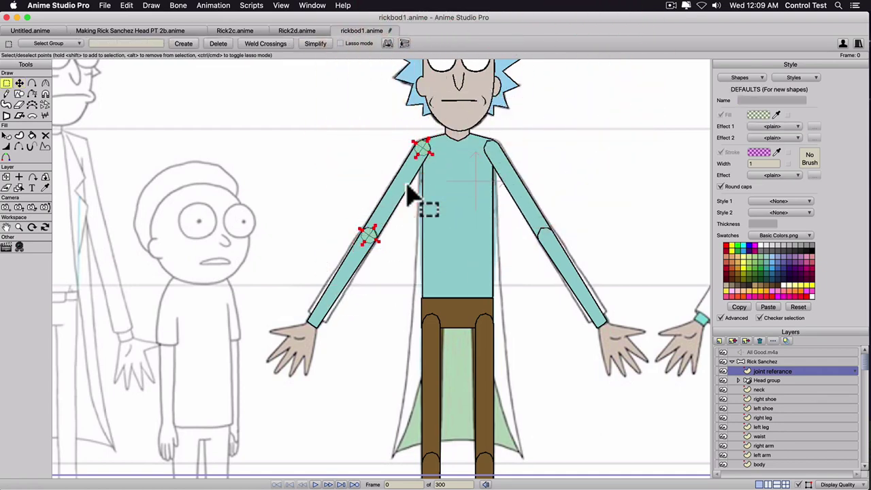
{"action": "key", "text": "t"}
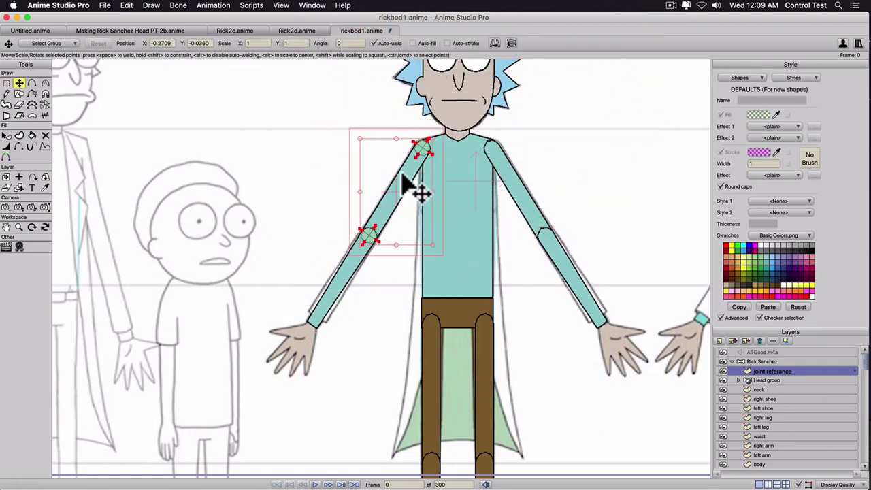
{"action": "left_click", "coordinate": [495, 43]}
{"action": "left_click_drag", "start_coordinate": [422, 227], "coordinate": [524, 234]}
{"action": "scroll", "coordinate": [542, 224], "scroll_direction": "up", "scroll_amount": 4}
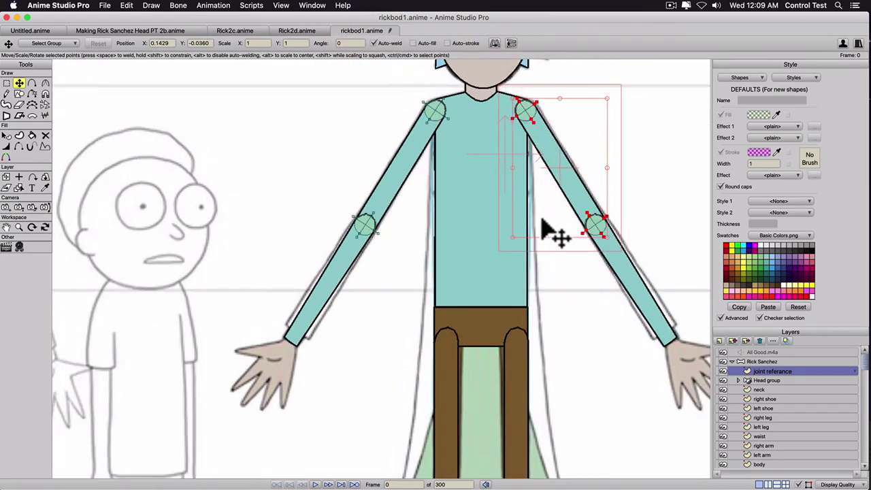
Nudge the copied crosshair circles slightly so the elbow circle fits inside the right arm's outline.
{"action": "left_click_drag", "start_coordinate": [587, 230], "coordinate": [322, 231]}
{"action": "scroll", "coordinate": [371, 286], "scroll_direction": "up", "scroll_amount": 3}
{"action": "scroll", "coordinate": [381, 298], "scroll_direction": "up", "scroll_amount": 2}
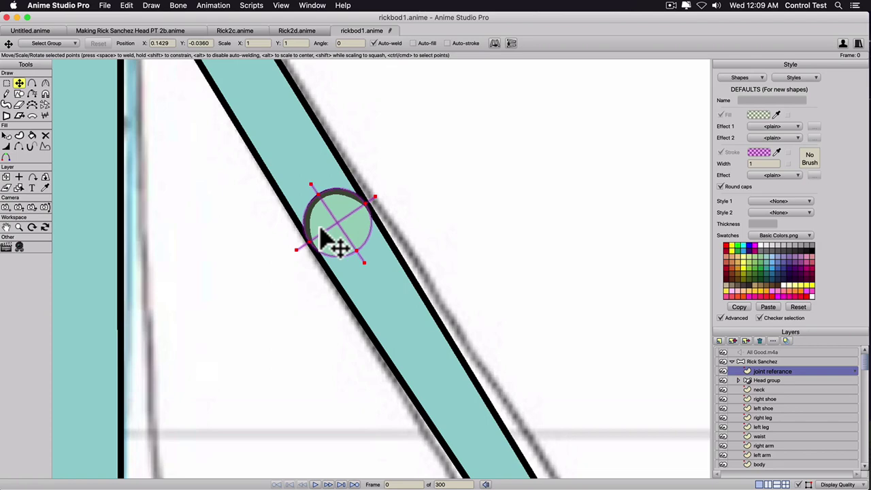
{"action": "left_click_drag", "start_coordinate": [320, 228], "coordinate": [321, 227]}
{"action": "scroll", "coordinate": [321, 227], "scroll_direction": "down", "scroll_amount": 10}
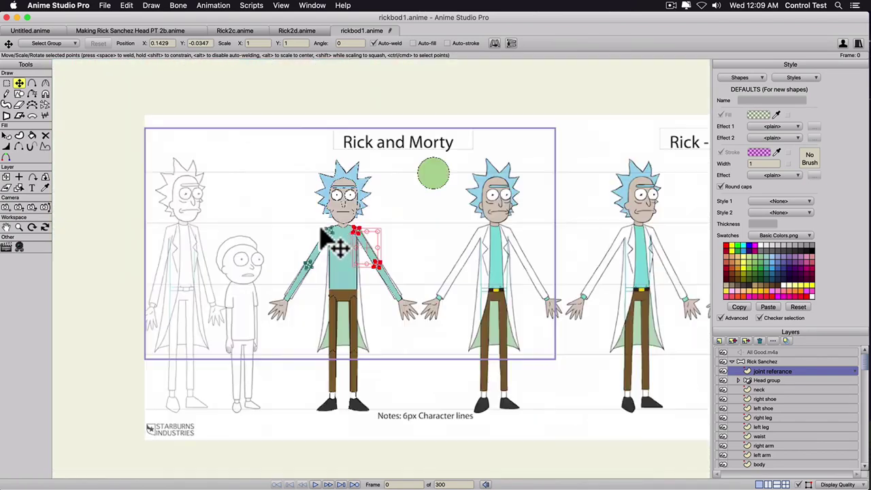
Duplicate the left elbow's crosshair circle on the joint referance layer and move the copy to the top of the left leg.
{"action": "scroll", "coordinate": [324, 228], "scroll_direction": "up", "scroll_amount": 2}
{"action": "scroll", "coordinate": [345, 303], "scroll_direction": "up", "scroll_amount": 4}
{"action": "left_click_drag", "start_coordinate": [348, 304], "coordinate": [429, 204]}
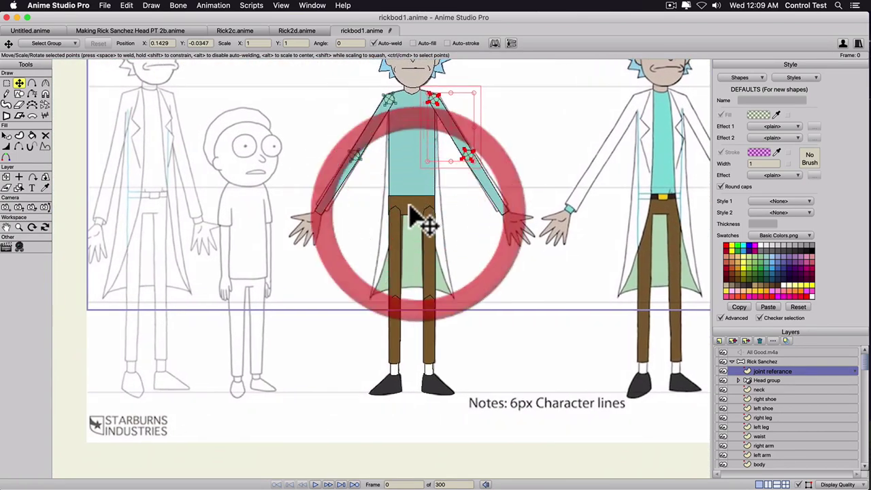
{"action": "scroll", "coordinate": [398, 198], "scroll_direction": "up", "scroll_amount": 1}
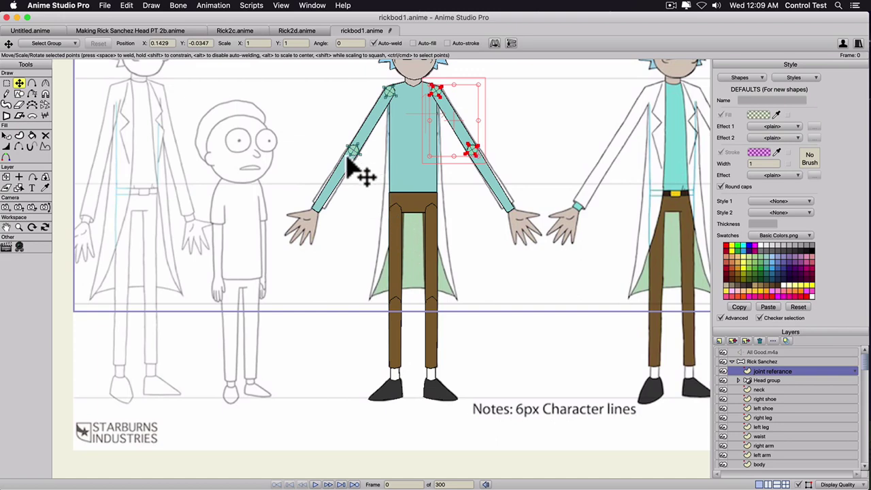
{"action": "key", "text": "g"}
{"action": "left_click_drag", "start_coordinate": [333, 169], "coordinate": [376, 125]}
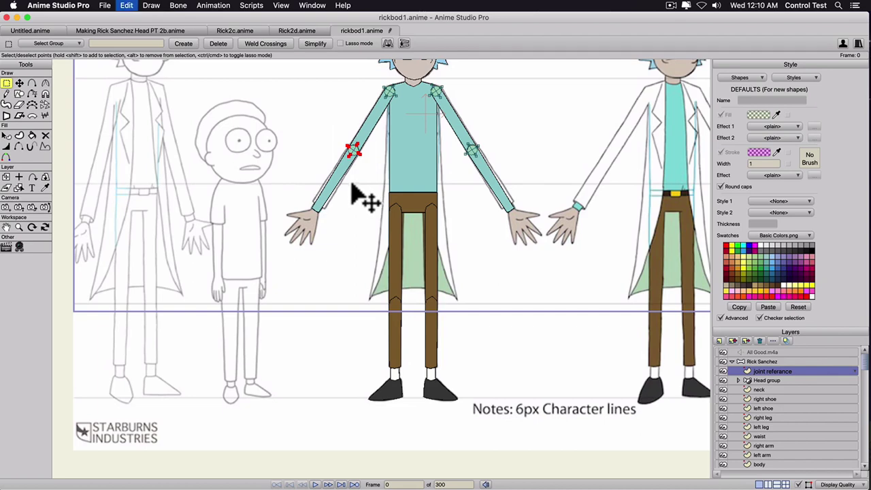
{"action": "key", "text": "t"}
{"action": "left_click_drag", "start_coordinate": [348, 158], "coordinate": [398, 229]}
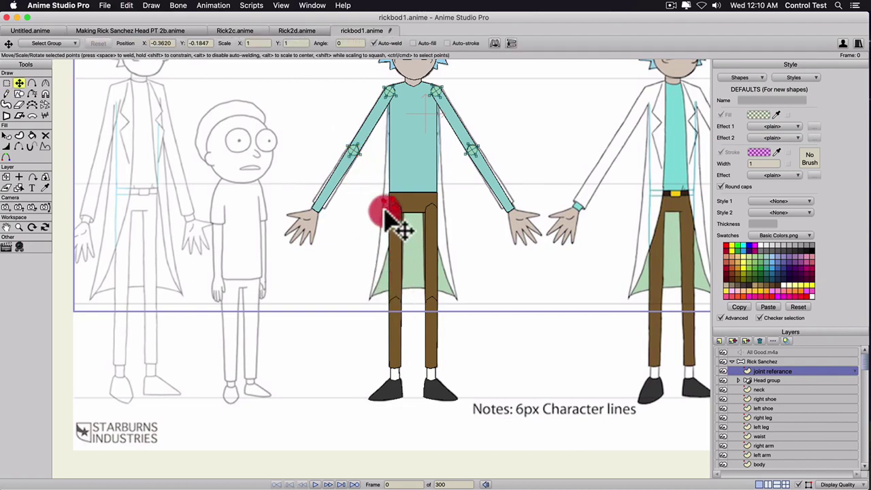
{"action": "scroll", "coordinate": [401, 231], "scroll_direction": "up", "scroll_amount": 5}
{"action": "left_click_drag", "start_coordinate": [452, 137], "coordinate": [419, 292]}
{"action": "scroll", "coordinate": [420, 288], "scroll_direction": "up", "scroll_amount": 5}
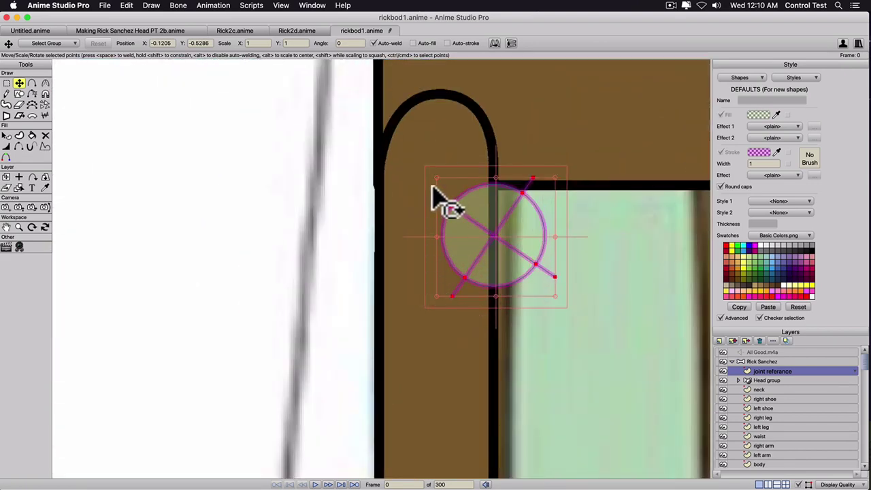
Rotate the hip circle until its crosshair is upright and resize it to the leg's width over the left leg's rounded top.
{"action": "left_click_drag", "start_coordinate": [433, 188], "coordinate": [423, 238]}
{"action": "left_click_drag", "start_coordinate": [501, 246], "coordinate": [443, 329]}
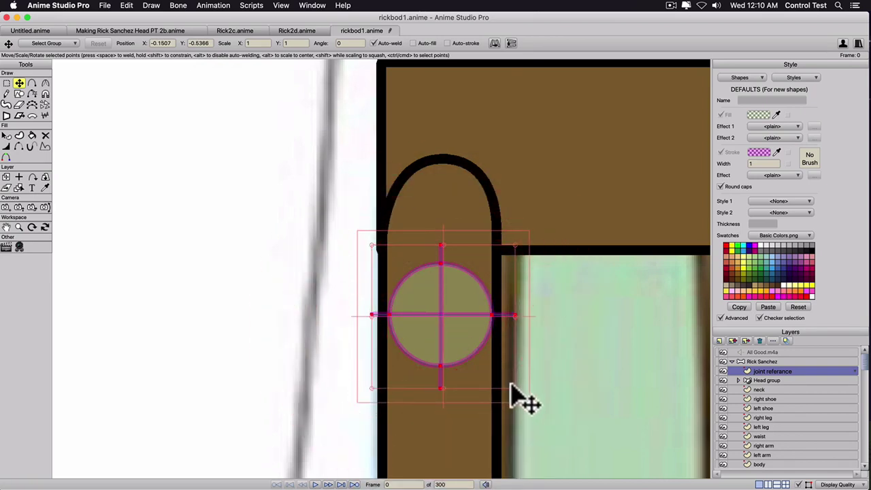
{"action": "left_click_drag", "start_coordinate": [515, 388], "coordinate": [531, 400]}
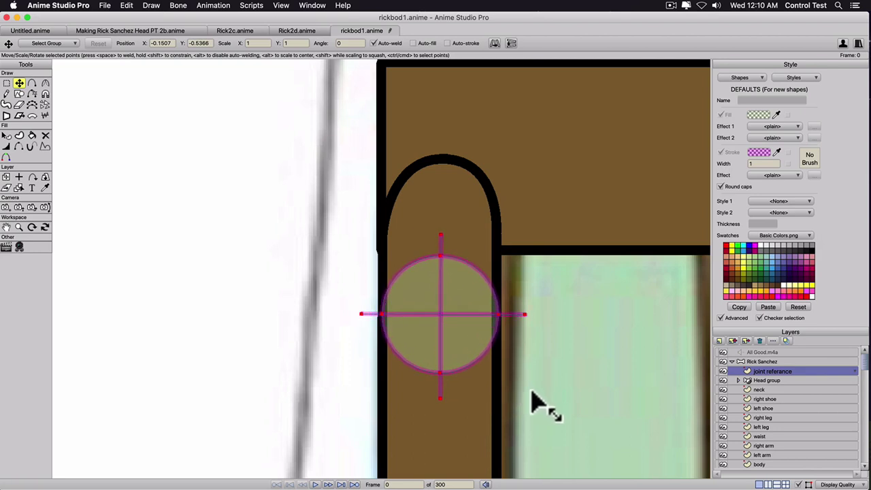
{"action": "mouse_move", "coordinate": [476, 335]}
{"action": "left_mouse_down"}
{"action": "mouse_move", "coordinate": [461, 344]}
{"action": "mouse_move", "coordinate": [471, 301]}
{"action": "mouse_move", "coordinate": [465, 199]}
{"action": "left_mouse_up"}
{"action": "left_click_drag", "start_coordinate": [429, 162], "coordinate": [446, 223]}
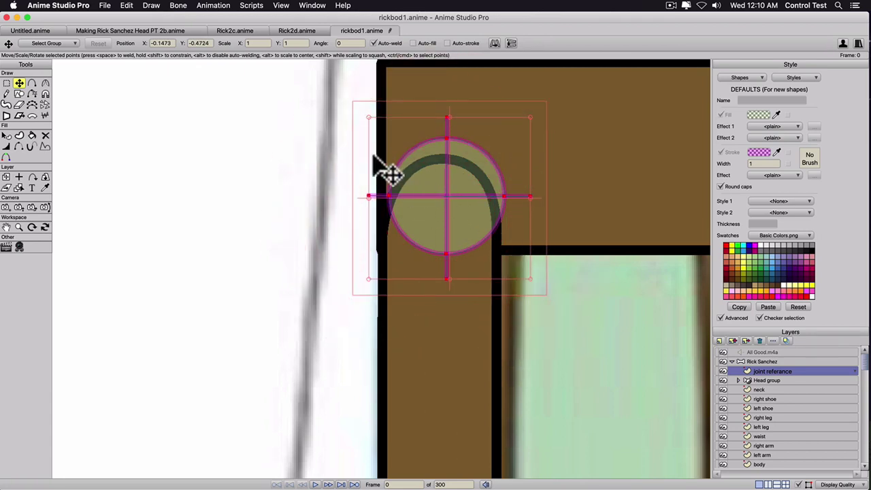
{"action": "mouse_move", "coordinate": [460, 211]}
{"action": "left_mouse_down"}
{"action": "mouse_move", "coordinate": [497, 231]}
{"action": "mouse_move", "coordinate": [520, 229]}
{"action": "mouse_move", "coordinate": [507, 219]}
{"action": "mouse_move", "coordinate": [472, 218]}
{"action": "left_mouse_up"}
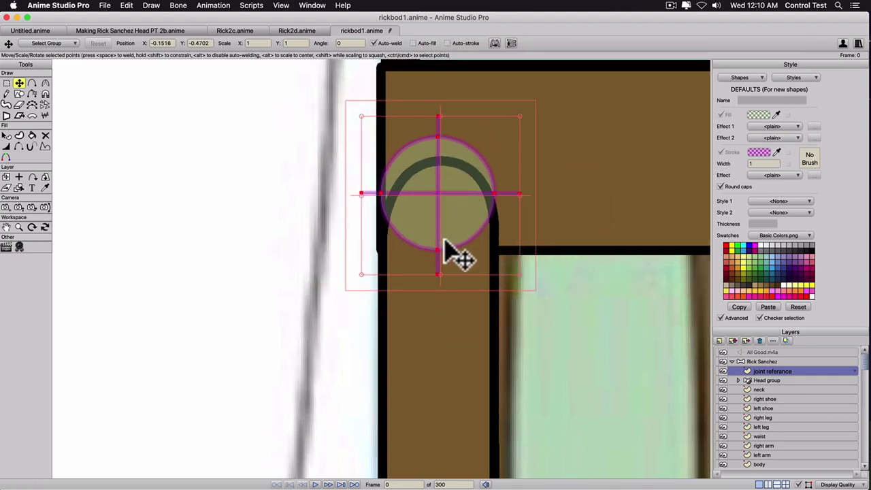
Duplicate the hip crosshair circle and place the copy on the left knee, aligned with the lower leg's rounded top.
{"action": "scroll", "coordinate": [468, 222], "scroll_direction": "down", "scroll_amount": 2}
{"action": "scroll", "coordinate": [470, 234], "scroll_direction": "down", "scroll_amount": 3}
{"action": "left_click_drag", "start_coordinate": [460, 252], "coordinate": [495, 155]}
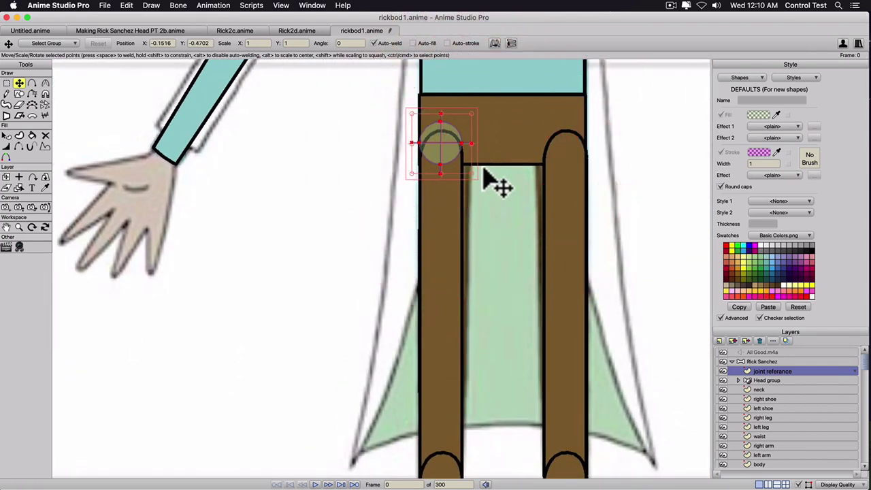
{"action": "key", "text": "super+v"}
{"action": "left_click_drag", "start_coordinate": [444, 163], "coordinate": [454, 474]}
{"action": "left_click_drag", "start_coordinate": [522, 380], "coordinate": [525, 243]}
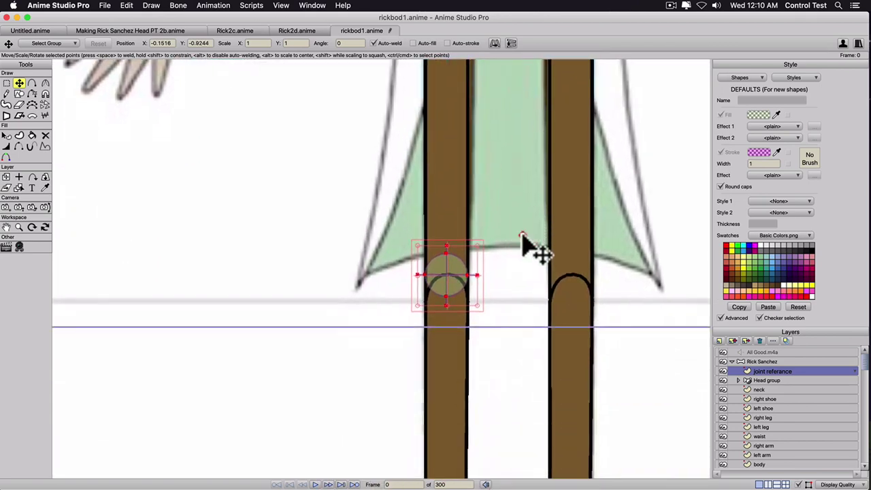
{"action": "left_click_drag", "start_coordinate": [446, 286], "coordinate": [447, 295]}
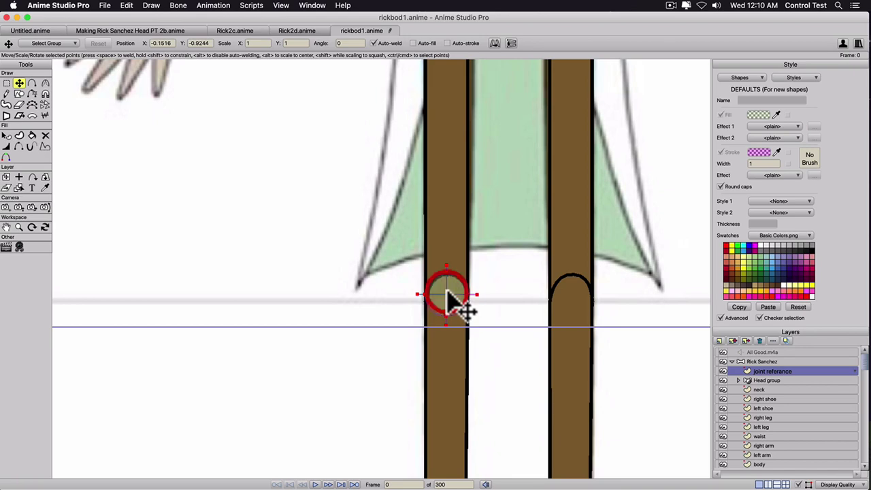
Duplicate the left leg's hip and knee crosshair circles together and place the copies over the right leg's joints.
{"action": "left_click_drag", "start_coordinate": [491, 189], "coordinate": [473, 298]}
{"action": "scroll", "coordinate": [473, 288], "scroll_direction": "up", "scroll_amount": 1}
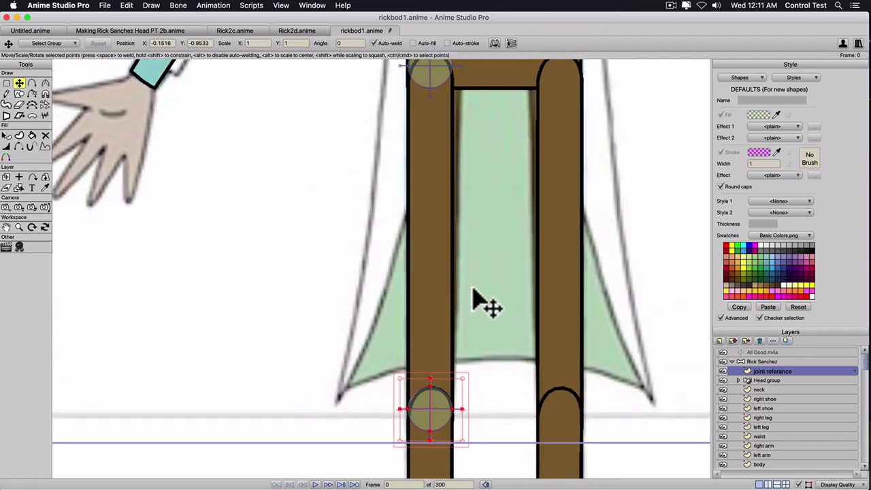
{"action": "scroll", "coordinate": [473, 286], "scroll_direction": "down", "scroll_amount": 4}
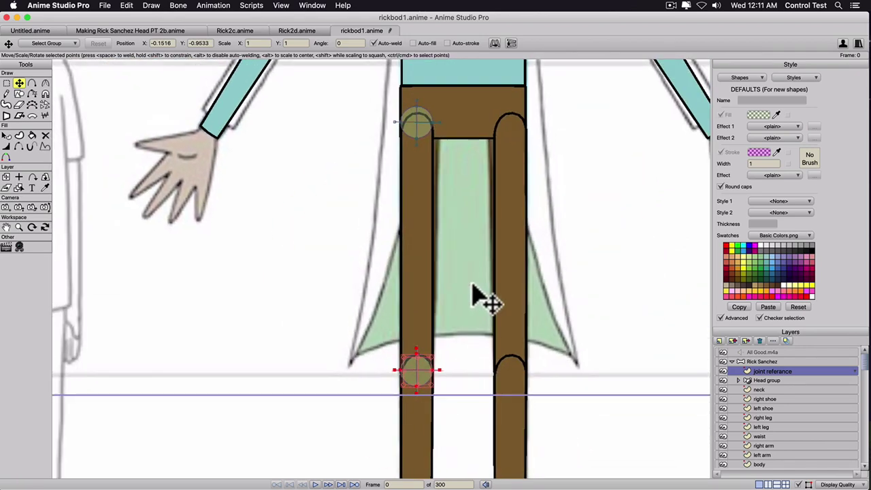
{"action": "key", "text": "g"}
{"action": "left_click_drag", "start_coordinate": [371, 412], "coordinate": [461, 100]}
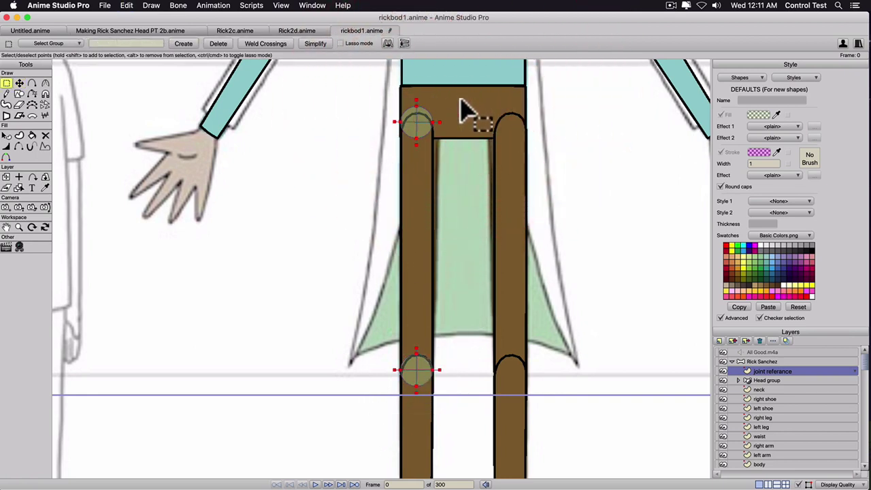
{"action": "key", "text": "t"}
{"action": "left_click_drag", "start_coordinate": [416, 119], "coordinate": [507, 115]}
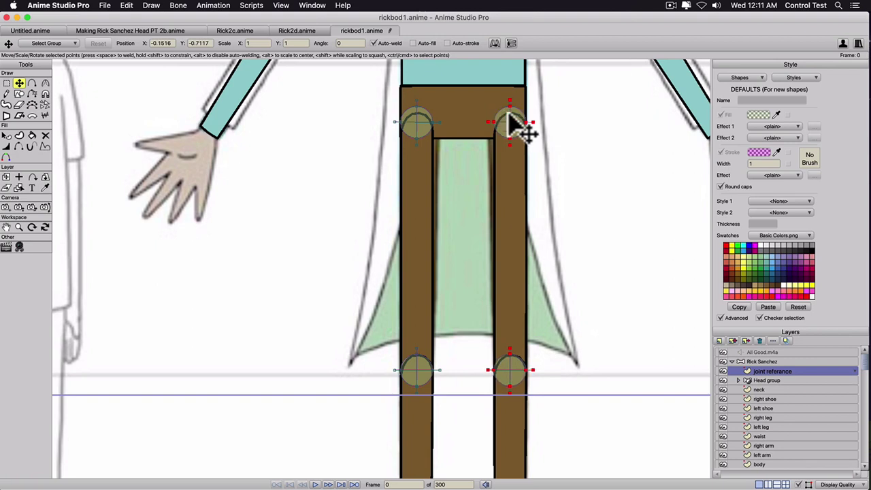
{"action": "left_click_drag", "start_coordinate": [509, 116], "coordinate": [510, 117]}
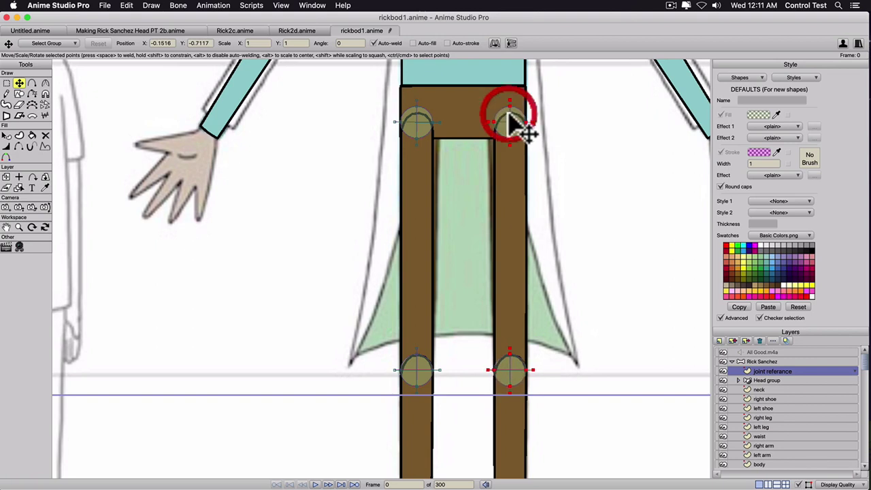
On the right leg layer, move the thigh's top and side points onto the hip circle where the crosshair lines meet its edge.
{"action": "left_click", "coordinate": [763, 418]}
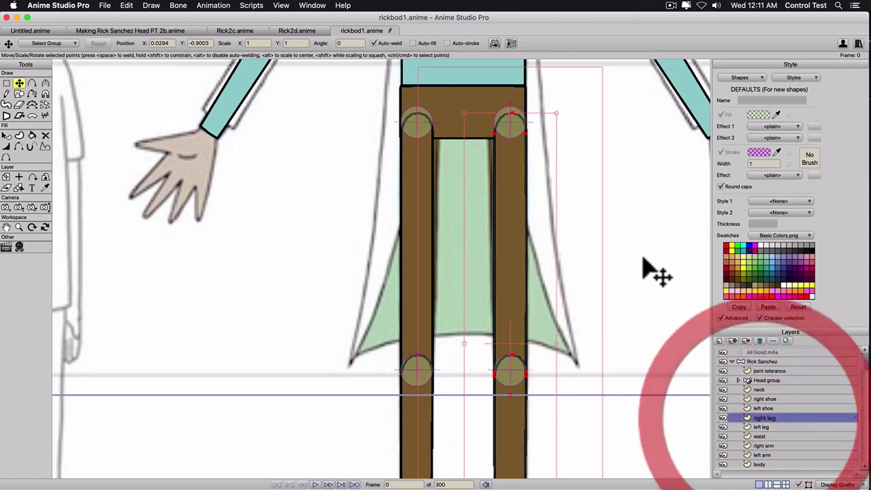
{"action": "scroll", "coordinate": [594, 186], "scroll_direction": "up", "scroll_amount": 3}
{"action": "scroll", "coordinate": [620, 151], "scroll_direction": "up", "scroll_amount": 2}
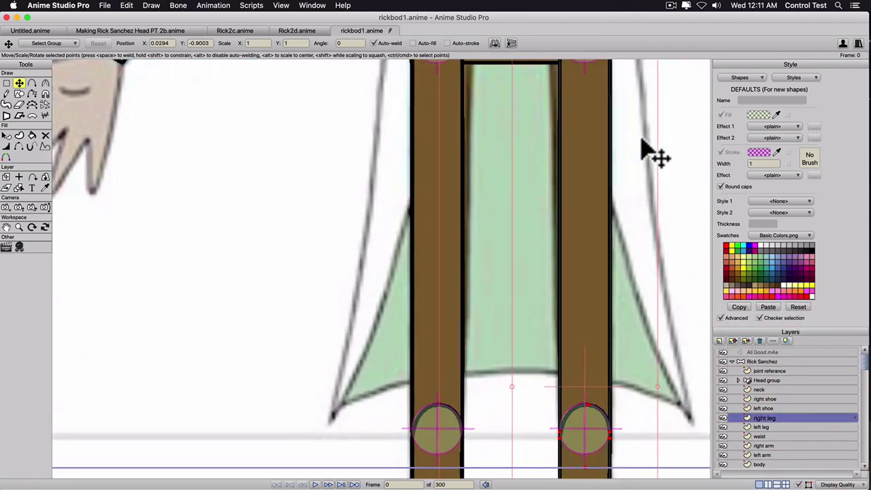
{"action": "left_click_drag", "start_coordinate": [672, 66], "coordinate": [541, 292]}
{"action": "scroll", "coordinate": [518, 309], "scroll_direction": "up", "scroll_amount": 2}
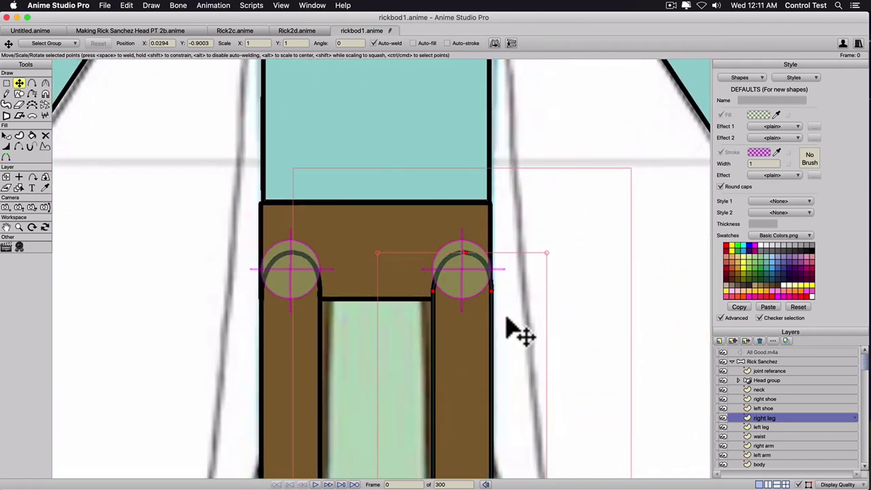
{"action": "scroll", "coordinate": [507, 320], "scroll_direction": "down", "scroll_amount": 1}
{"action": "mouse_move", "coordinate": [524, 314]}
{"action": "left_mouse_down"}
{"action": "mouse_move", "coordinate": [536, 313]}
{"action": "mouse_move", "coordinate": [511, 315]}
{"action": "mouse_move", "coordinate": [519, 321]}
{"action": "left_mouse_up"}
{"action": "scroll", "coordinate": [503, 310], "scroll_direction": "up", "scroll_amount": 1}
{"action": "scroll", "coordinate": [510, 320], "scroll_direction": "up", "scroll_amount": 1}
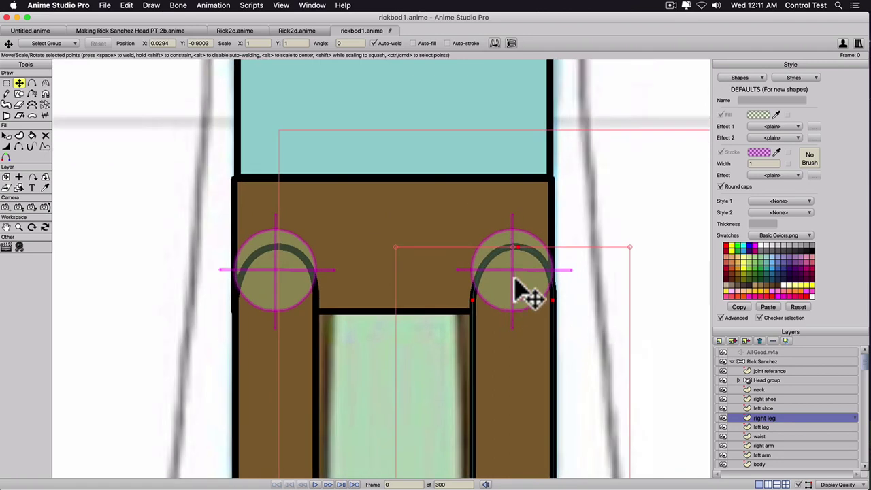
{"action": "left_click_drag", "start_coordinate": [516, 245], "coordinate": [512, 228]}
{"action": "left_click_drag", "start_coordinate": [474, 300], "coordinate": [476, 269]}
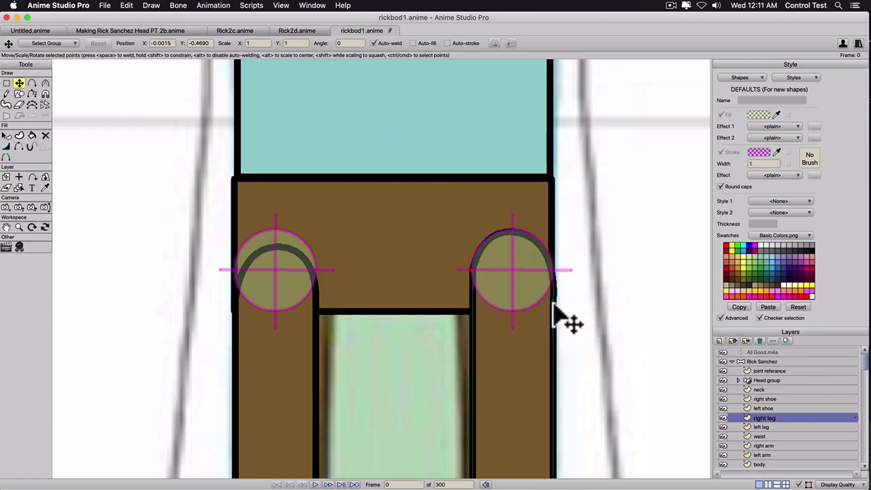
{"action": "left_click_drag", "start_coordinate": [553, 284], "coordinate": [553, 273]}
Align the right leg's knee points with the knee circle where the crosshair lines meet its edge.
{"action": "left_click_drag", "start_coordinate": [586, 426], "coordinate": [535, 247]}
{"action": "left_click_drag", "start_coordinate": [548, 466], "coordinate": [568, 242]}
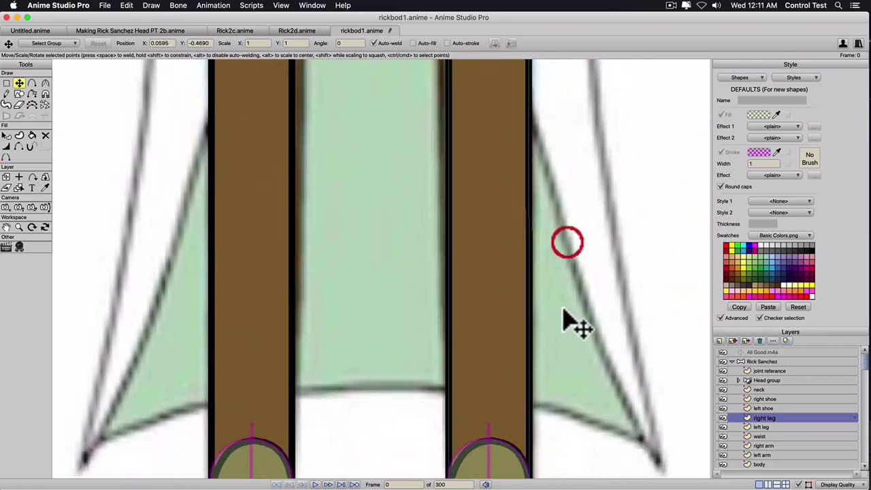
{"action": "left_click_drag", "start_coordinate": [538, 441], "coordinate": [556, 256]}
{"action": "mouse_move", "coordinate": [486, 303]}
{"action": "left_mouse_down"}
{"action": "mouse_move", "coordinate": [482, 271]}
{"action": "mouse_move", "coordinate": [473, 270]}
{"action": "left_mouse_up"}
{"action": "scroll", "coordinate": [462, 308], "scroll_direction": "up", "scroll_amount": 2}
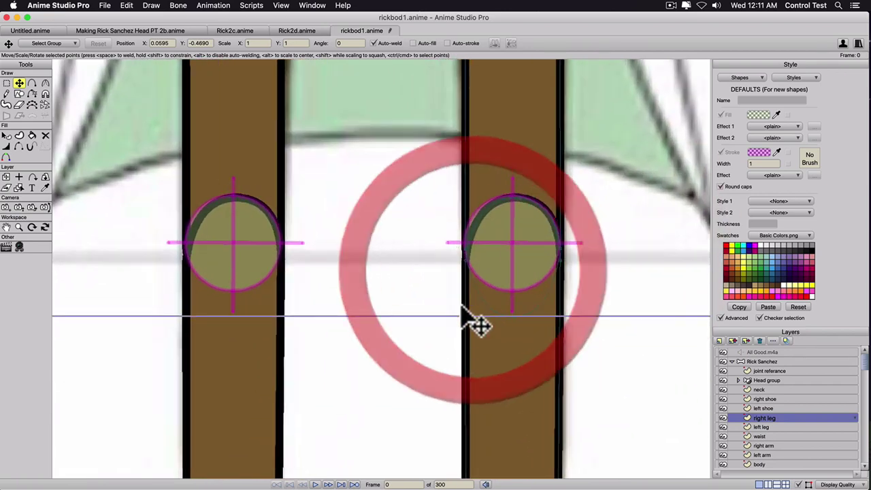
{"action": "scroll", "coordinate": [462, 308], "scroll_direction": "up", "scroll_amount": 2}
{"action": "left_click", "coordinate": [550, 298]}
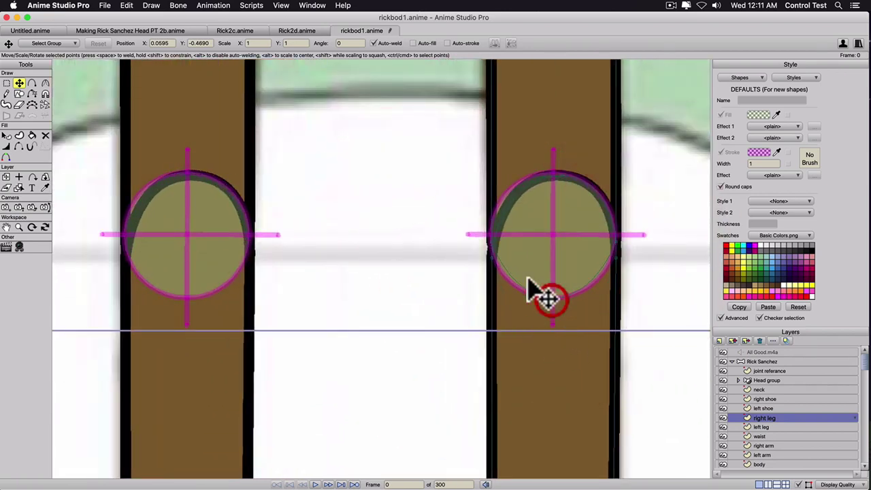
{"action": "mouse_move", "coordinate": [495, 258]}
{"action": "left_mouse_down"}
{"action": "mouse_move", "coordinate": [490, 236]}
{"action": "mouse_move", "coordinate": [496, 240]}
{"action": "left_mouse_up"}
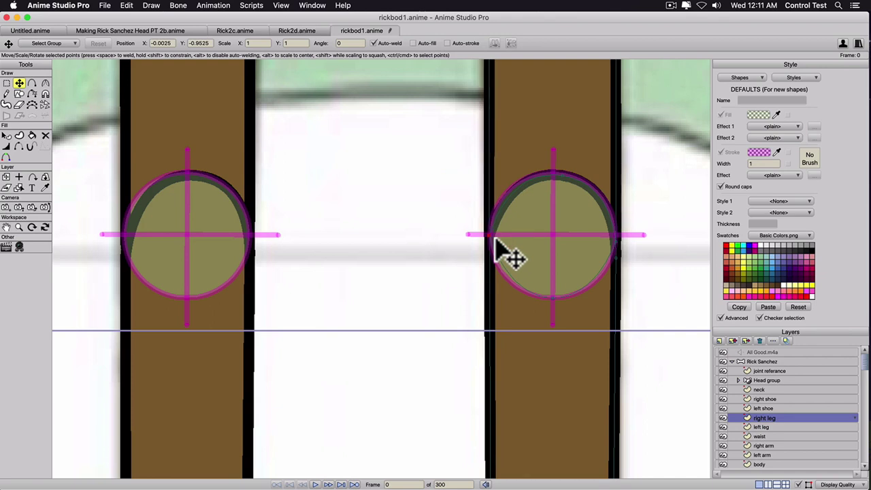
{"action": "left_click", "coordinate": [496, 241]}
{"action": "left_click_drag", "start_coordinate": [616, 262], "coordinate": [612, 243]}
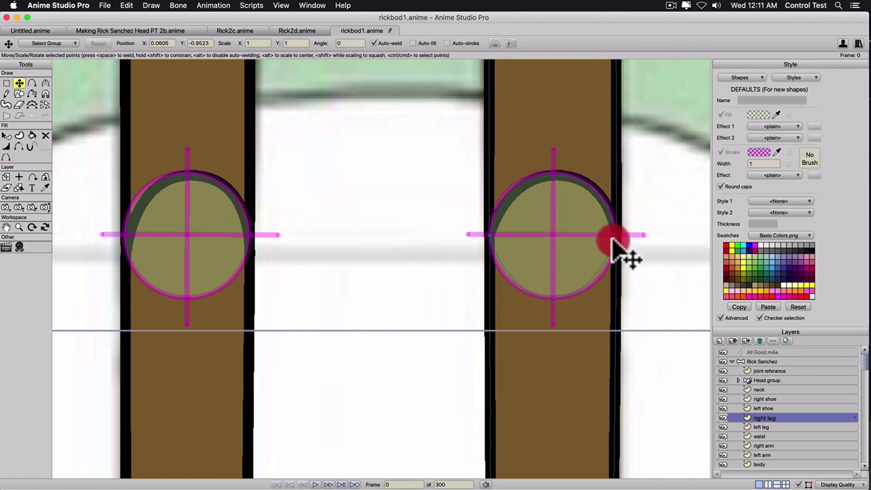
{"action": "mouse_move", "coordinate": [560, 189]}
{"action": "left_mouse_down"}
{"action": "mouse_move", "coordinate": [549, 204]}
{"action": "mouse_move", "coordinate": [553, 189]}
{"action": "left_mouse_up"}
{"action": "left_click", "coordinate": [554, 192]}
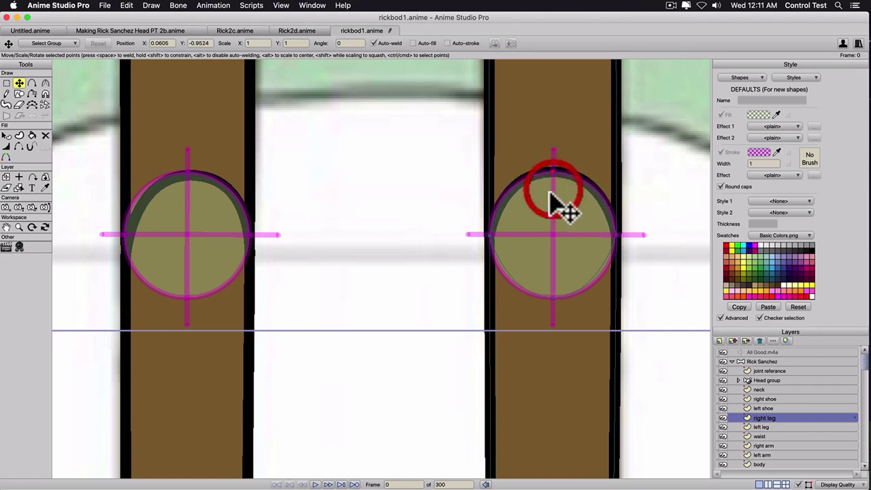
On the left leg layer, move the knee points onto the knee circle's crosshair ends and adjust the bottom point's curvature to follow the circle.
{"action": "left_click", "coordinate": [757, 428]}
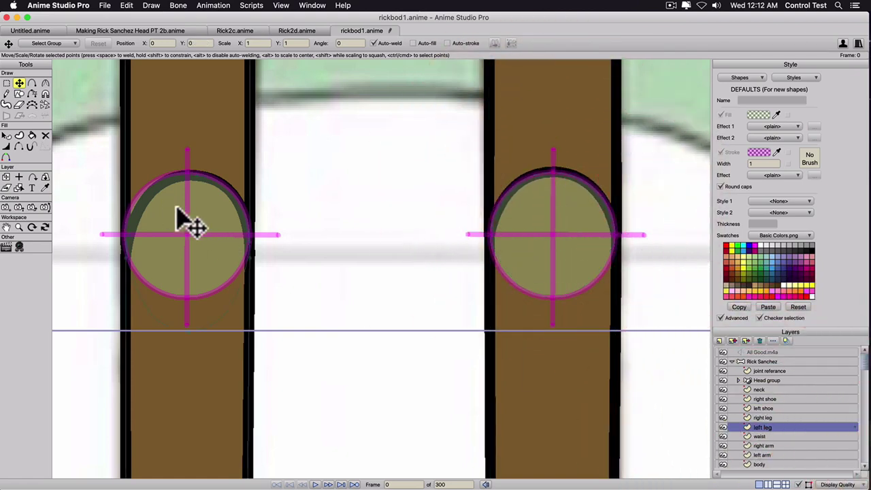
{"action": "left_click_drag", "start_coordinate": [197, 177], "coordinate": [188, 178]}
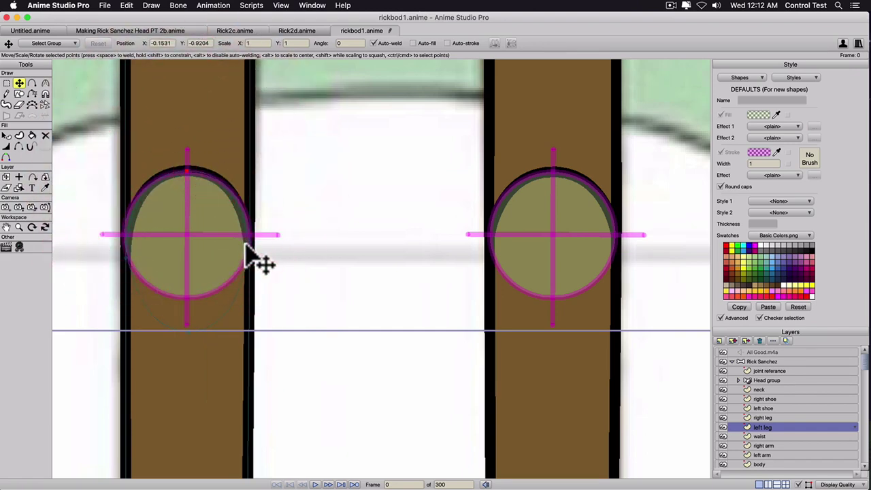
{"action": "left_click_drag", "start_coordinate": [247, 241], "coordinate": [246, 239]}
{"action": "left_click_drag", "start_coordinate": [184, 303], "coordinate": [297, 312]}
{"action": "key", "text": "c"}
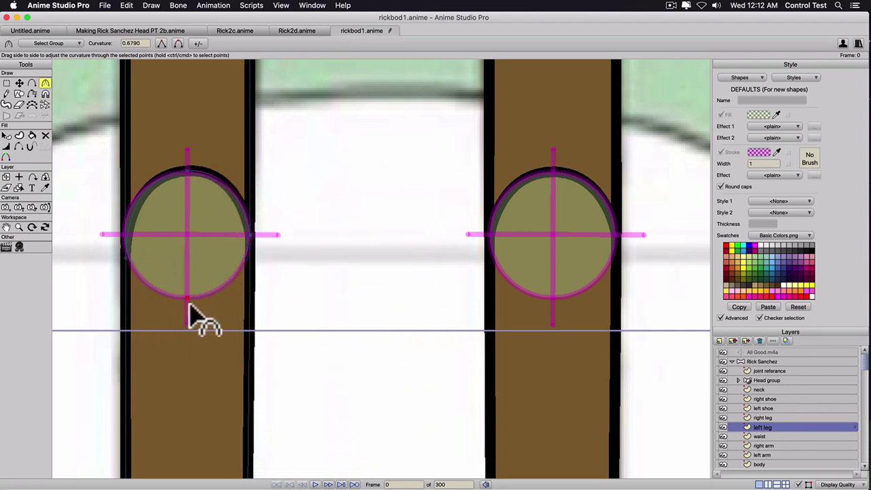
{"action": "mouse_move", "coordinate": [189, 302]}
{"action": "left_mouse_down"}
{"action": "mouse_move", "coordinate": [218, 304]}
{"action": "mouse_move", "coordinate": [144, 307]}
{"action": "mouse_move", "coordinate": [246, 304]}
{"action": "mouse_move", "coordinate": [195, 307]}
{"action": "mouse_move", "coordinate": [202, 307]}
{"action": "mouse_move", "coordinate": [196, 296]}
{"action": "left_mouse_up"}
{"action": "key", "text": "t"}
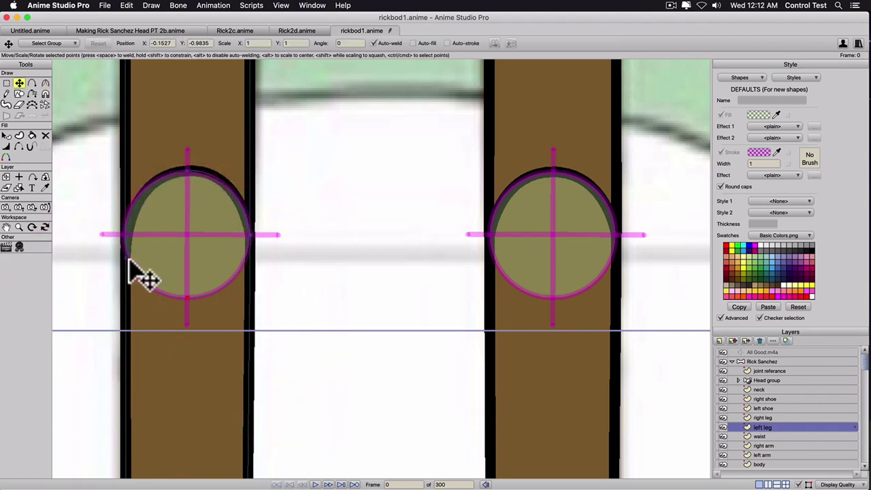
{"action": "left_click_drag", "start_coordinate": [129, 246], "coordinate": [127, 234]}
{"action": "left_click", "coordinate": [196, 175]}
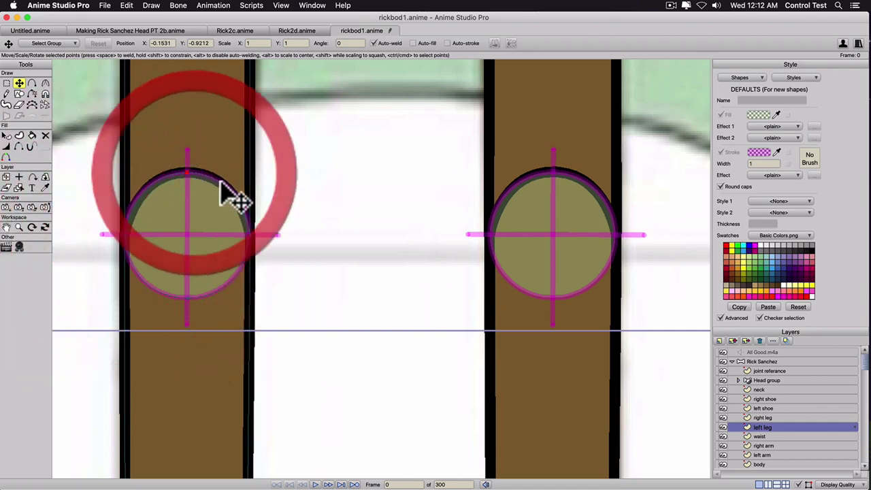
Move the waist layer above the right leg layer in the layer stack.
{"action": "scroll", "coordinate": [263, 234], "scroll_direction": "down", "scroll_amount": 10}
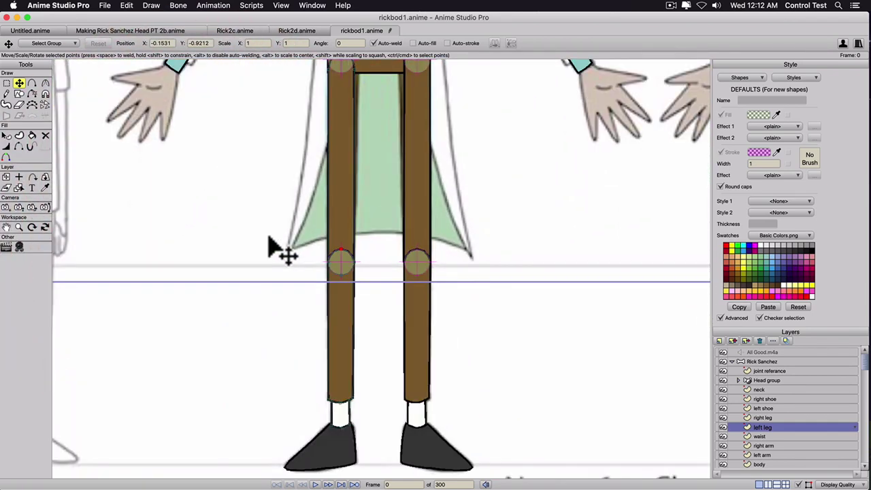
{"action": "mouse_move", "coordinate": [290, 183]}
{"action": "left_mouse_down"}
{"action": "mouse_move", "coordinate": [293, 304]}
{"action": "mouse_move", "coordinate": [320, 274]}
{"action": "left_mouse_up"}
{"action": "scroll", "coordinate": [476, 392], "scroll_direction": "up", "scroll_amount": 3}
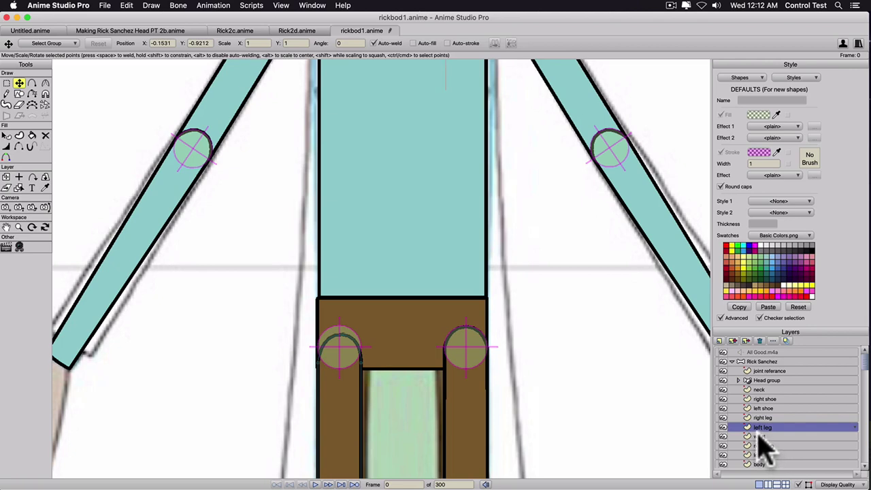
{"action": "left_click_drag", "start_coordinate": [759, 435], "coordinate": [760, 415]}
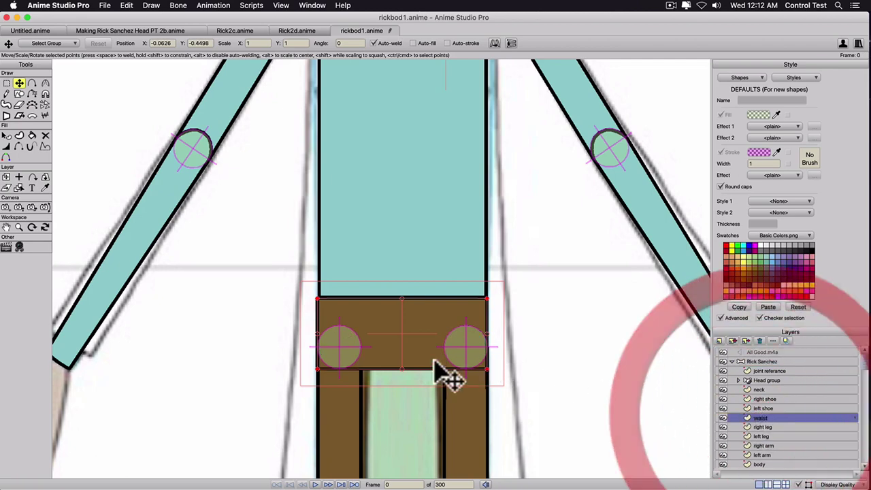
Add points to the waist outline where both hip circles touch its outer sides and bottom edge.
{"action": "scroll", "coordinate": [381, 385], "scroll_direction": "up", "scroll_amount": 5}
{"action": "scroll", "coordinate": [401, 320], "scroll_direction": "up", "scroll_amount": 5}
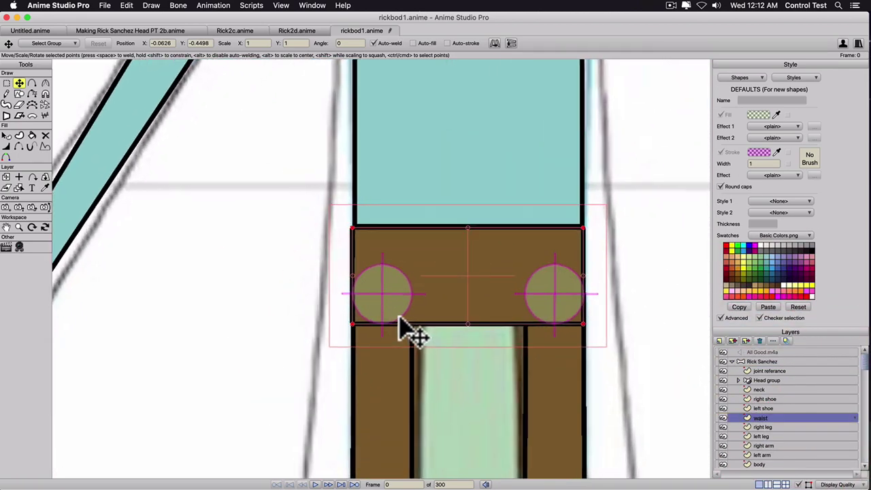
{"action": "left_click_drag", "start_coordinate": [369, 246], "coordinate": [299, 201]}
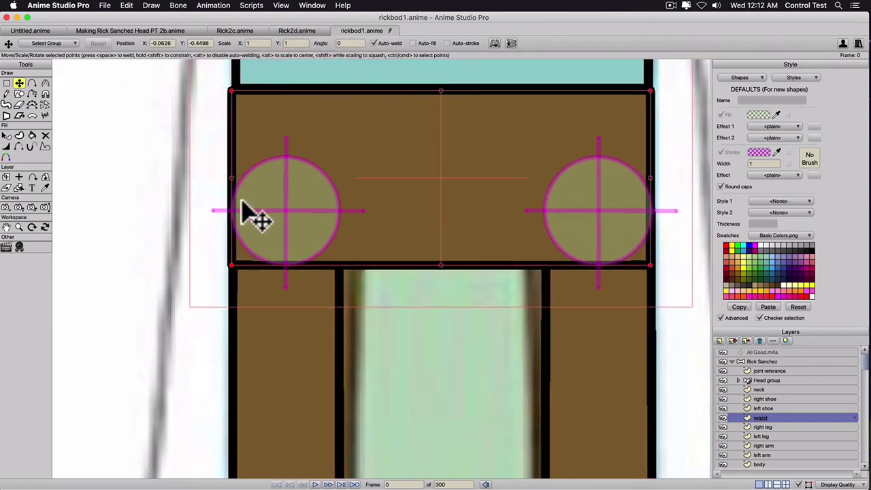
{"action": "key", "text": "a"}
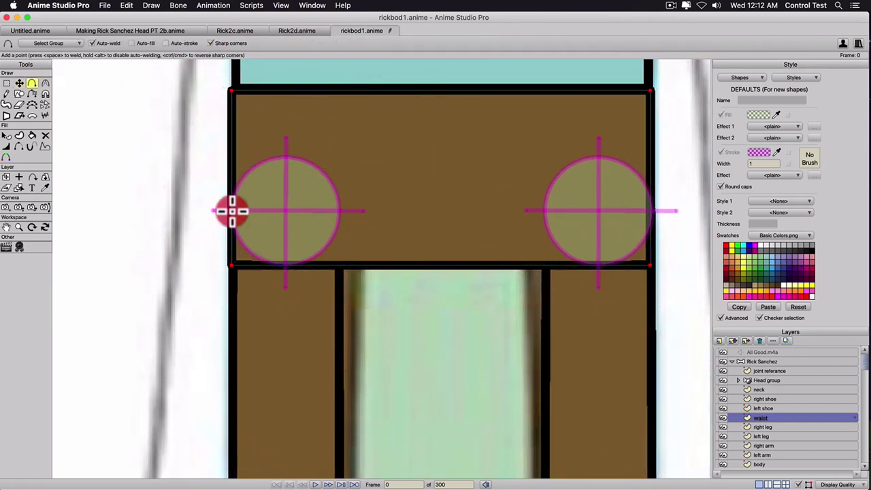
{"action": "left_click", "coordinate": [232, 211]}
{"action": "left_click", "coordinate": [285, 267]}
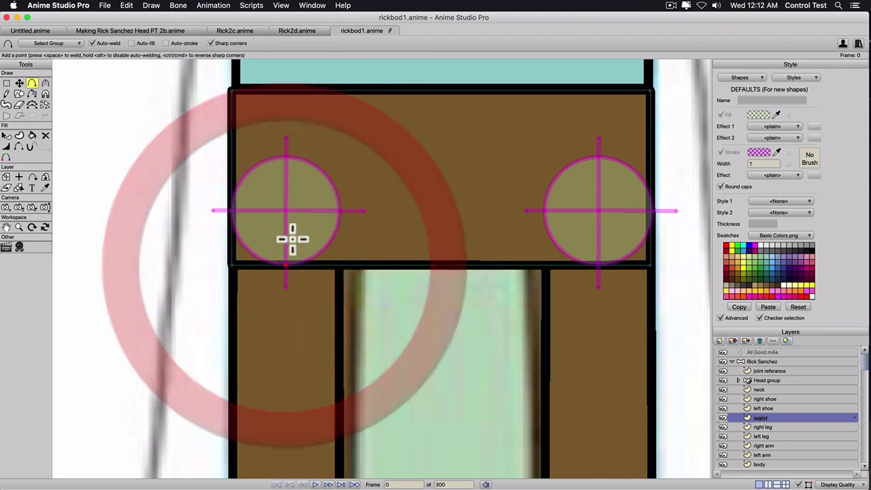
{"action": "left_click", "coordinate": [651, 212]}
{"action": "left_click", "coordinate": [599, 265]}
Move the waist's lower corner at the right leg onto the hip circle and curve it to 0.4817 to follow the circle.
{"action": "key", "text": "t"}
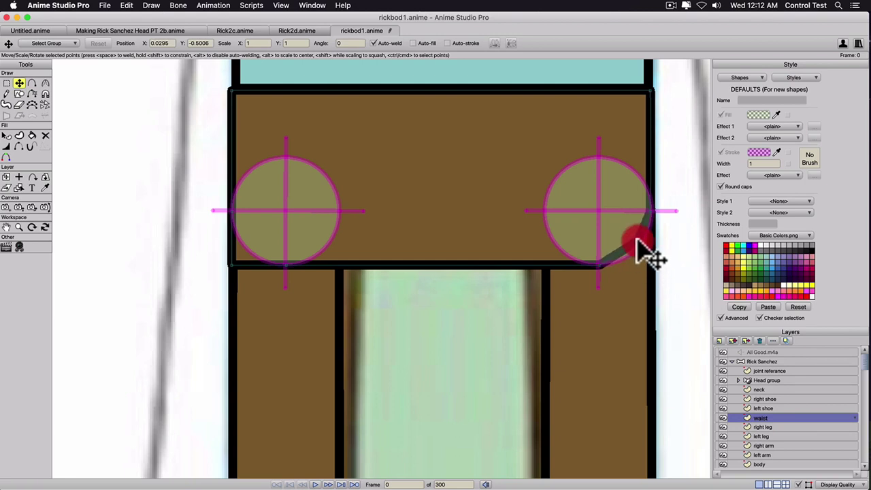
{"action": "left_click_drag", "start_coordinate": [637, 240], "coordinate": [640, 243]}
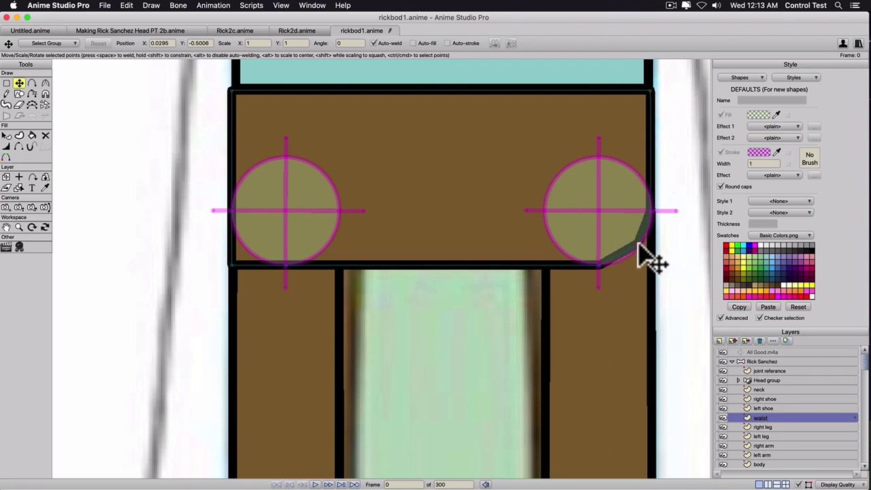
{"action": "key", "text": "c"}
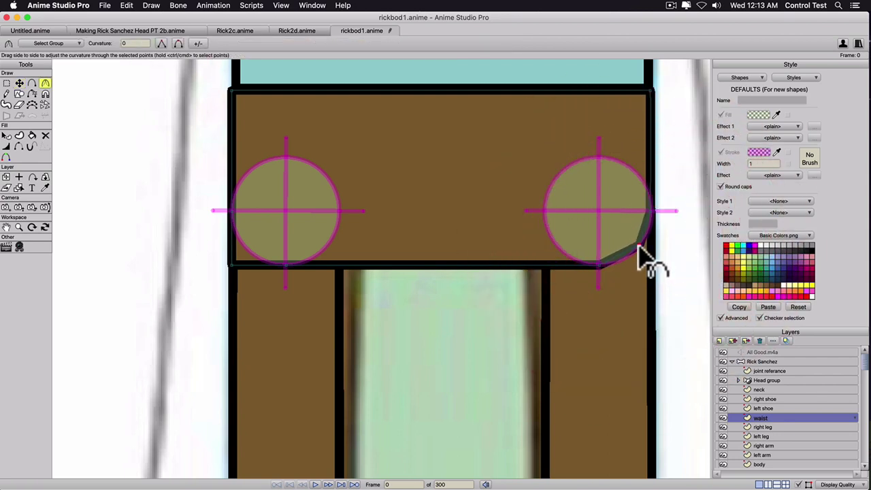
{"action": "mouse_move", "coordinate": [642, 253]}
{"action": "left_mouse_down"}
{"action": "mouse_move", "coordinate": [863, 276]}
{"action": "mouse_move", "coordinate": [671, 259]}
{"action": "mouse_move", "coordinate": [618, 240]}
{"action": "mouse_move", "coordinate": [634, 249]}
{"action": "left_mouse_up"}
{"action": "key", "text": "t"}
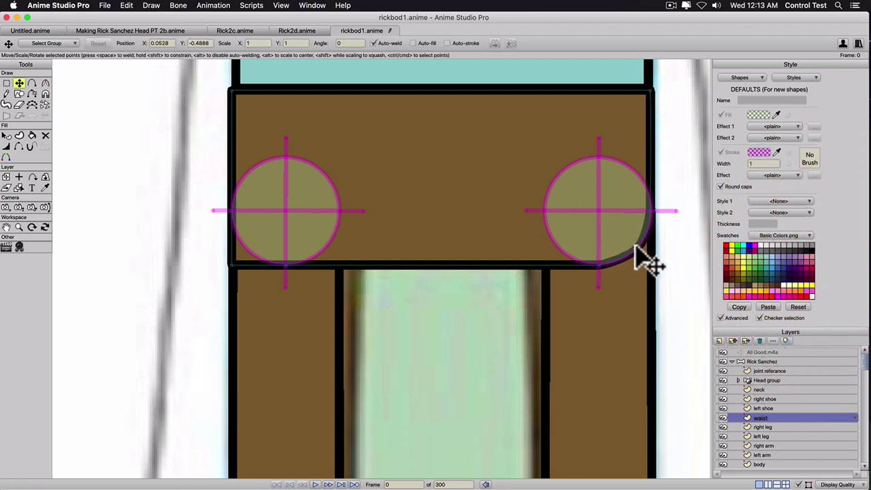
{"action": "mouse_move", "coordinate": [635, 245]}
{"action": "left_mouse_down"}
{"action": "mouse_move", "coordinate": [633, 259]}
{"action": "mouse_move", "coordinate": [633, 245]}
{"action": "mouse_move", "coordinate": [719, 259]}
{"action": "mouse_move", "coordinate": [617, 252]}
{"action": "left_mouse_up"}
{"action": "key", "text": "c"}
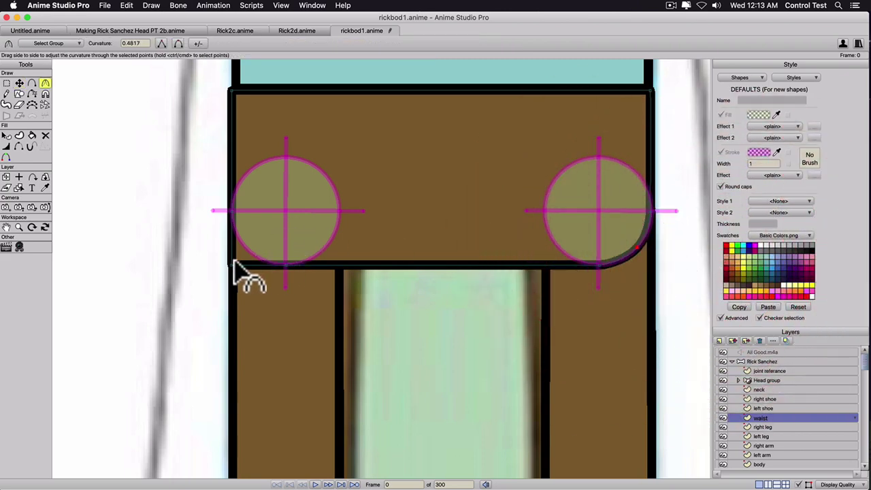
Move the waist's lower corner at the left leg onto the hip circle and set its curvature to about 0.5701.
{"action": "key", "text": "t"}
{"action": "mouse_move", "coordinate": [231, 264]}
{"action": "left_mouse_down"}
{"action": "mouse_move", "coordinate": [253, 244]}
{"action": "mouse_move", "coordinate": [616, 247]}
{"action": "mouse_move", "coordinate": [609, 267]}
{"action": "left_mouse_up"}
{"action": "key", "text": "c"}
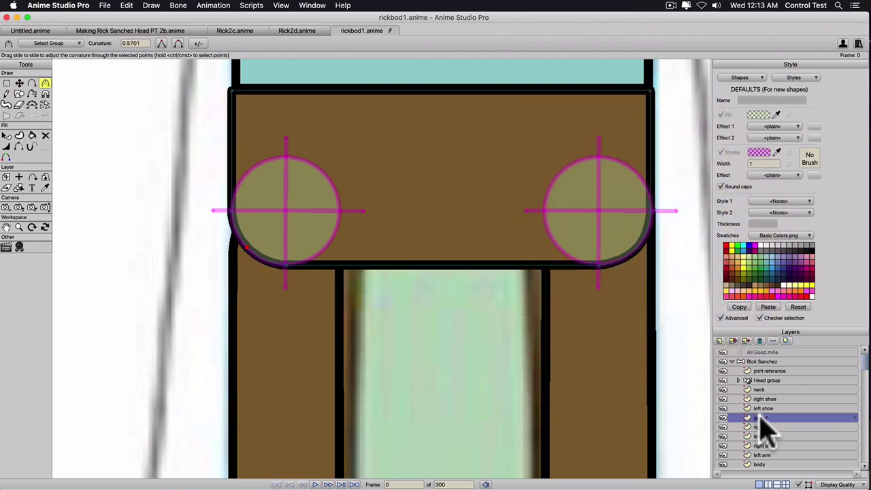
Return the waist layer below the left leg layer and move the left leg's top and side points onto the hip circle's crosshair ends.
{"action": "left_click_drag", "start_coordinate": [767, 428], "coordinate": [783, 441]}
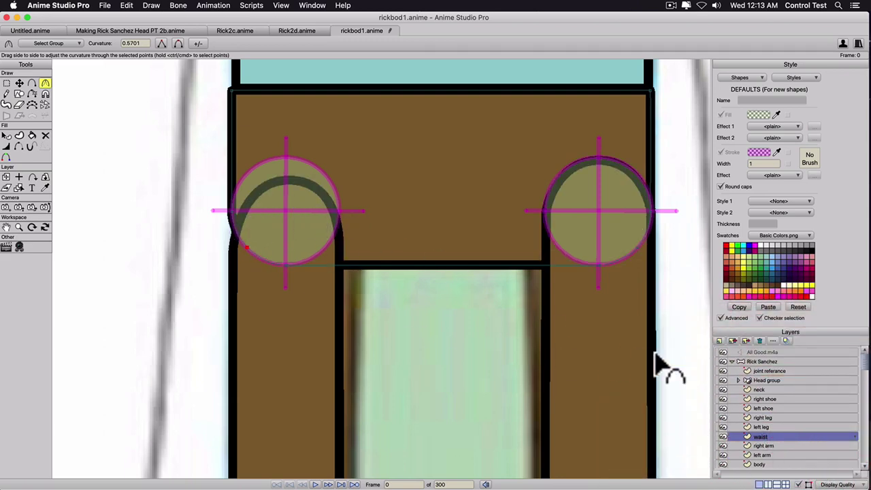
{"action": "left_click", "coordinate": [763, 427]}
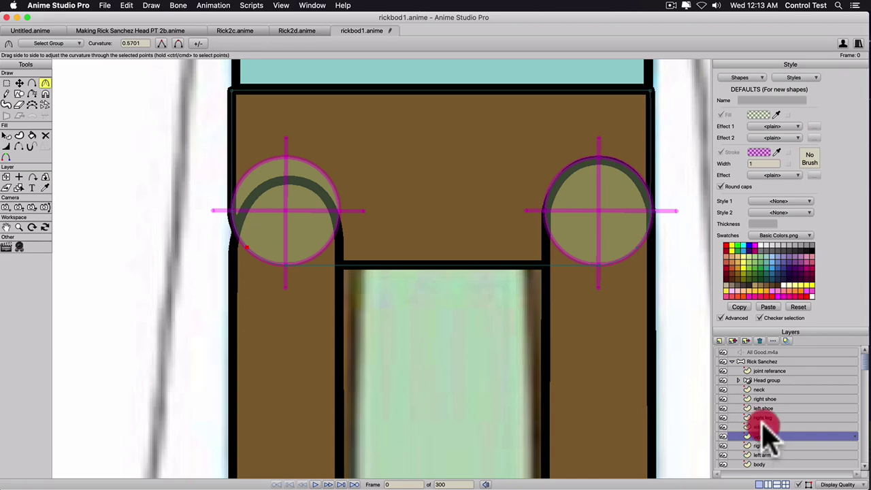
{"action": "key", "text": "t"}
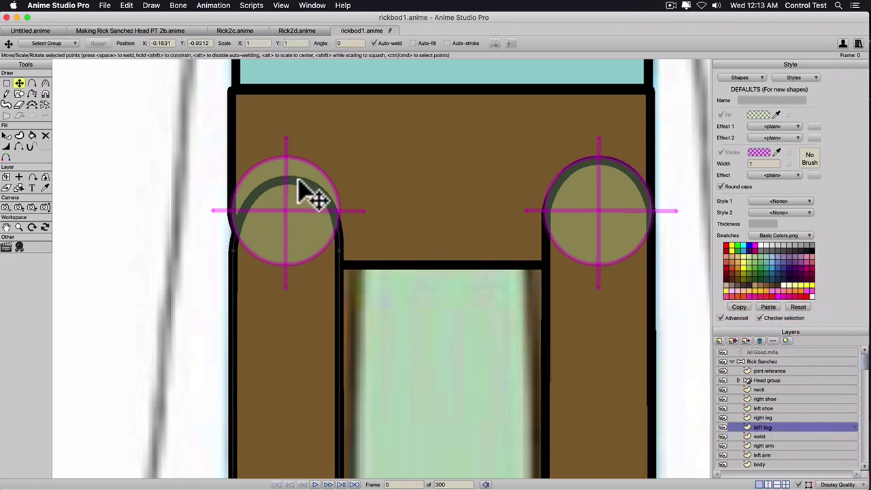
{"action": "left_click_drag", "start_coordinate": [297, 181], "coordinate": [291, 162]}
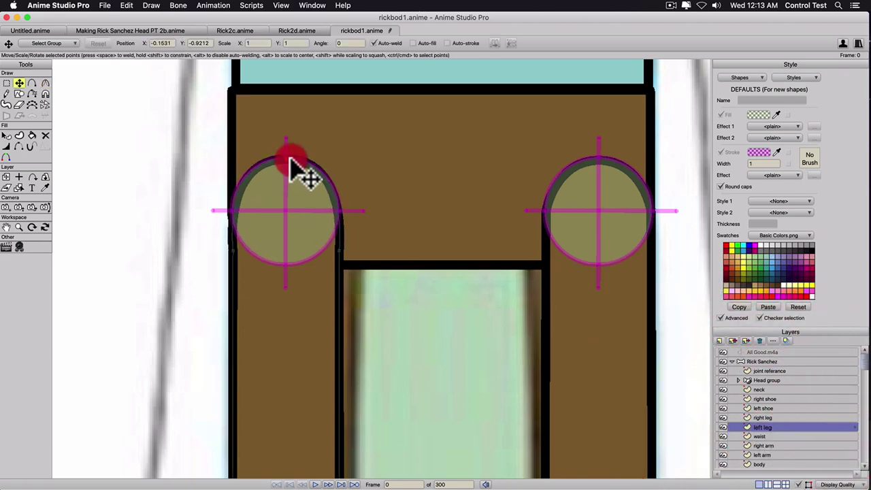
{"action": "left_click_drag", "start_coordinate": [232, 220], "coordinate": [235, 211]}
{"action": "mouse_move", "coordinate": [340, 220]}
{"action": "left_mouse_down"}
{"action": "mouse_move", "coordinate": [339, 211]}
{"action": "mouse_move", "coordinate": [347, 220]}
{"action": "left_mouse_up"}
On the Rick Sanchez bone layer, add a horizontal root bone from the waist's centre out past the right leg's hip.
{"action": "scroll", "coordinate": [348, 220], "scroll_direction": "down", "scroll_amount": 5}
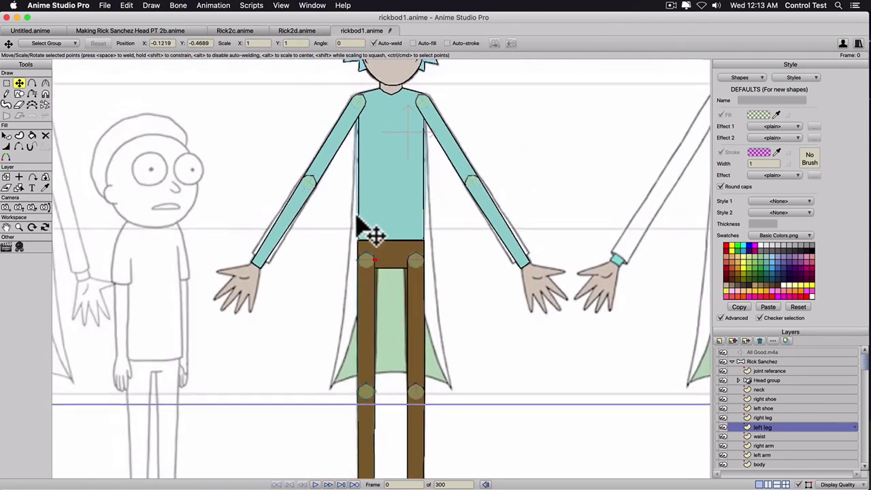
{"action": "scroll", "coordinate": [374, 235], "scroll_direction": "down", "scroll_amount": 3}
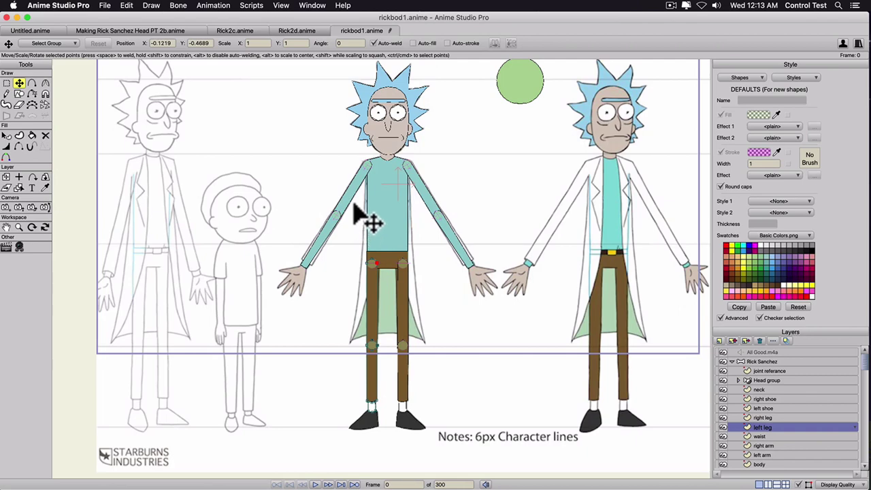
{"action": "scroll", "coordinate": [374, 259], "scroll_direction": "up", "scroll_amount": 2}
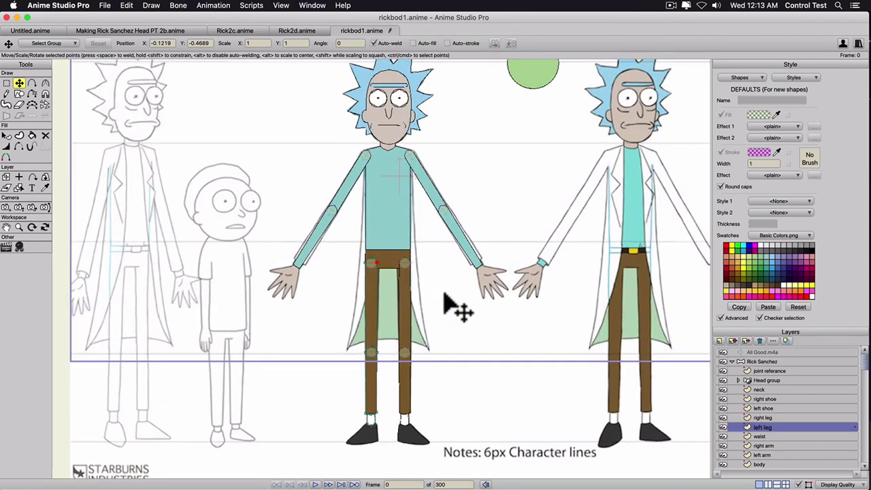
{"action": "left_click", "coordinate": [763, 362]}
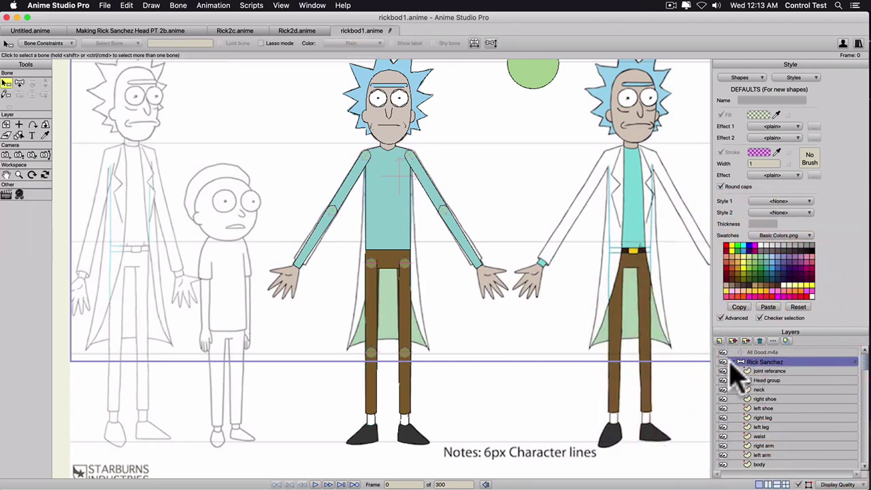
{"action": "scroll", "coordinate": [420, 238], "scroll_direction": "up", "scroll_amount": 1}
{"action": "scroll", "coordinate": [422, 245], "scroll_direction": "up", "scroll_amount": 3}
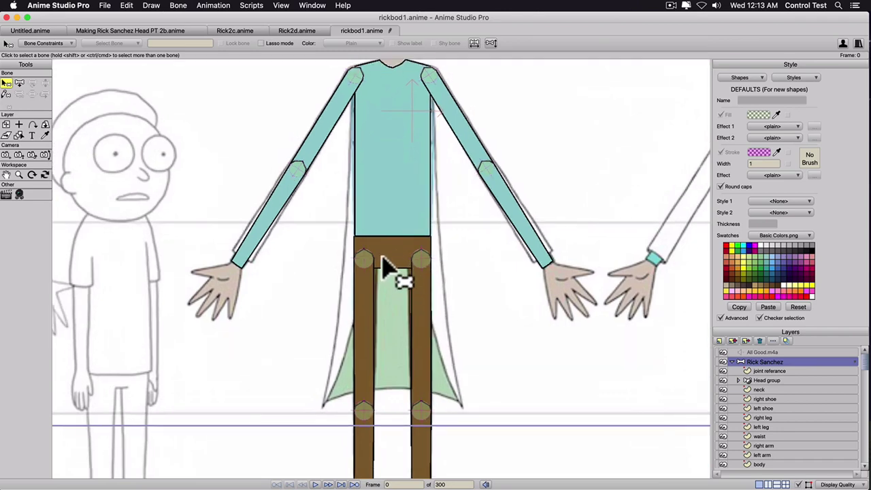
{"action": "key", "text": "a"}
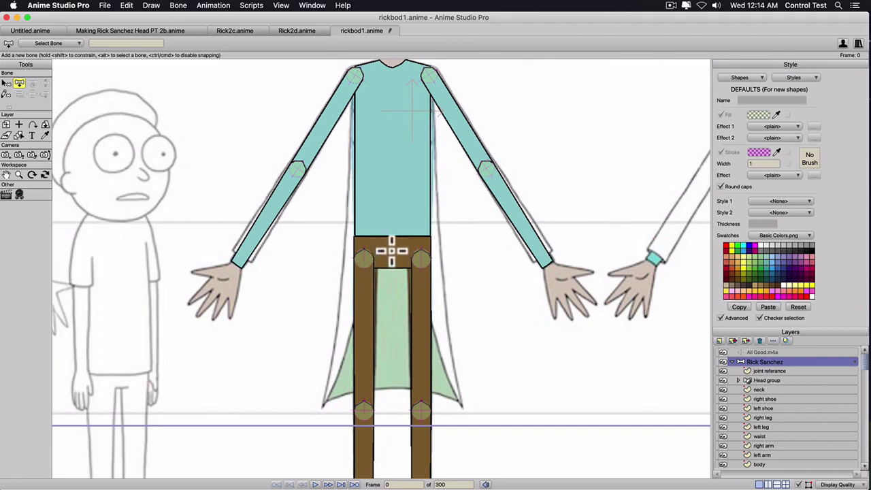
{"action": "left_click_drag", "start_coordinate": [392, 250], "coordinate": [454, 252]}
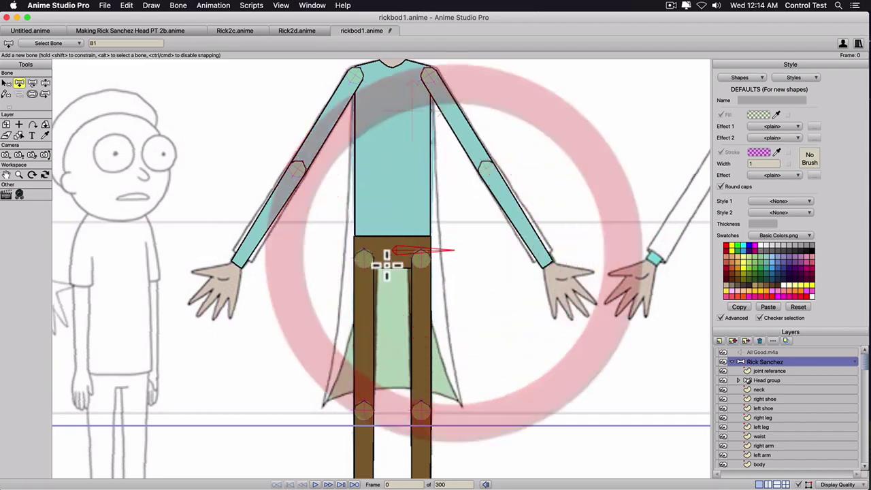
Add two chained vertical bones from the top of the waist to the neck, and a neck bone reaching up to the mouth.
{"action": "scroll", "coordinate": [408, 248], "scroll_direction": "up", "scroll_amount": 3}
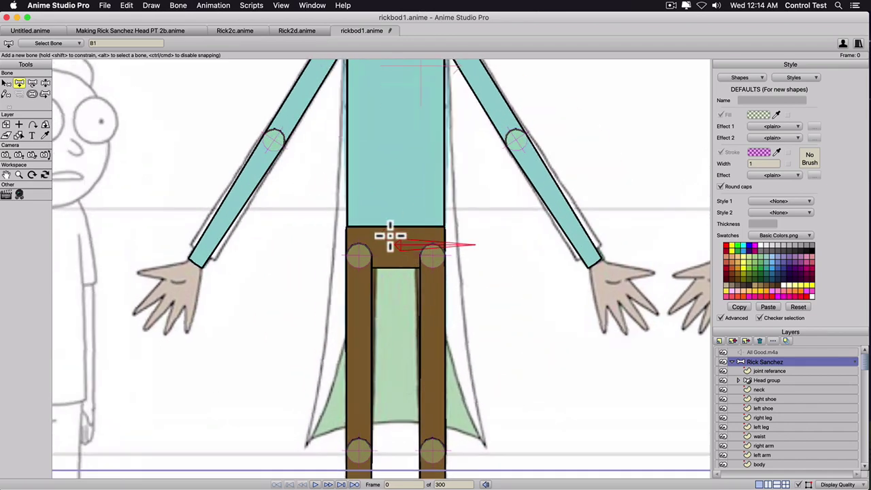
{"action": "left_click_drag", "start_coordinate": [389, 237], "coordinate": [383, 307]}
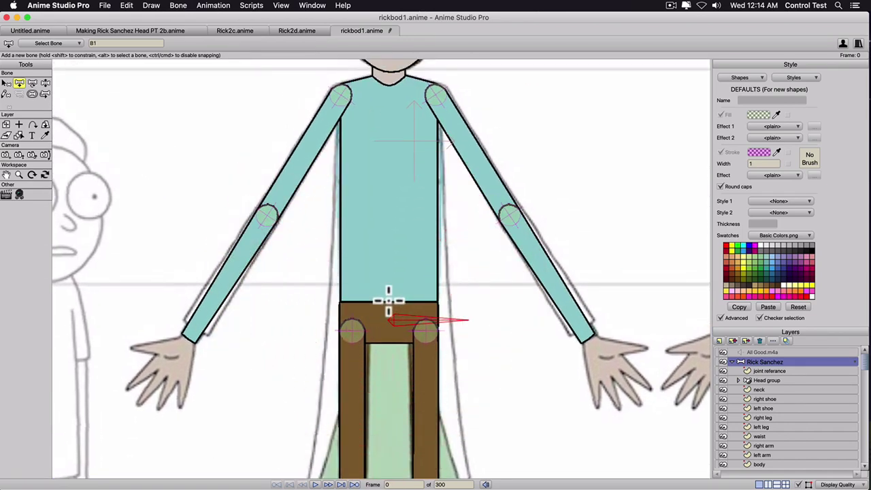
{"action": "left_click_drag", "start_coordinate": [386, 297], "coordinate": [390, 77]}
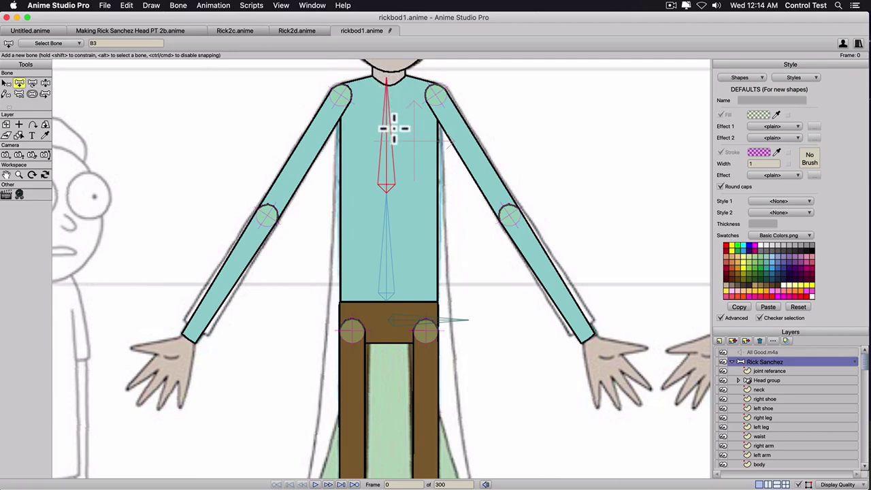
{"action": "left_click_drag", "start_coordinate": [395, 129], "coordinate": [399, 306]}
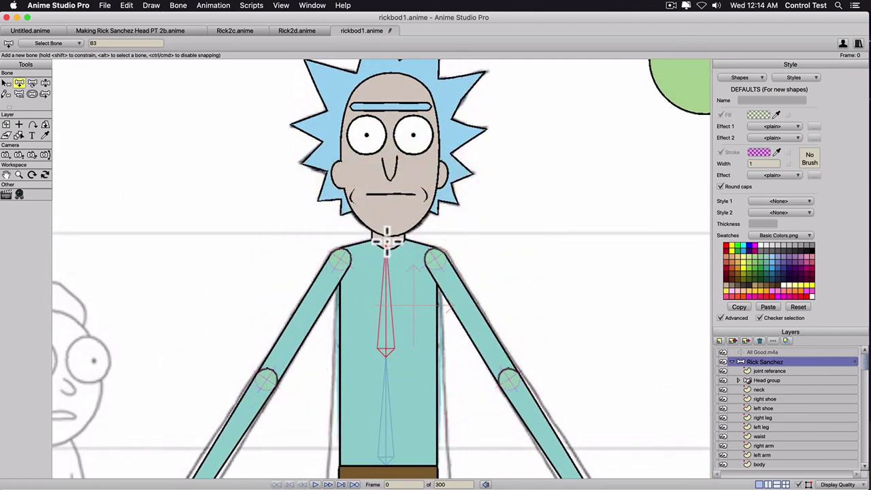
{"action": "left_click_drag", "start_coordinate": [387, 240], "coordinate": [388, 193]}
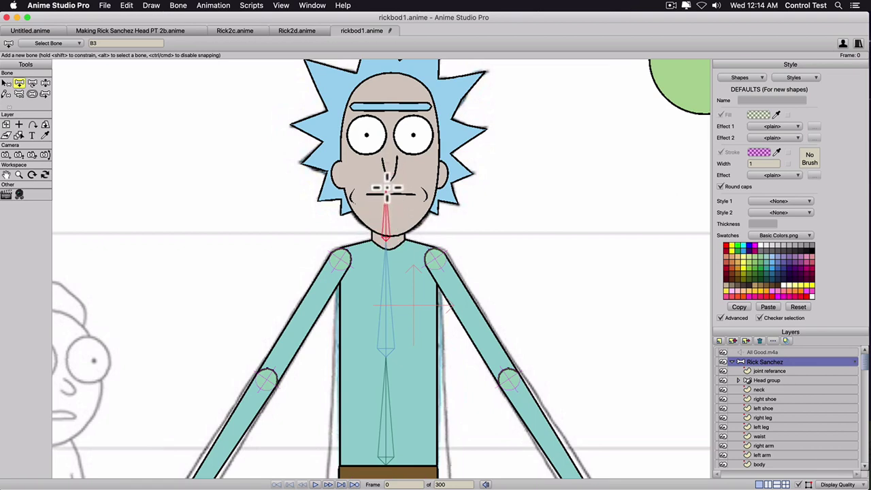
Add a head bone from the neck up to the mouth, and a short sideways jaw bone as its child.
{"action": "left_click", "coordinate": [388, 191]}
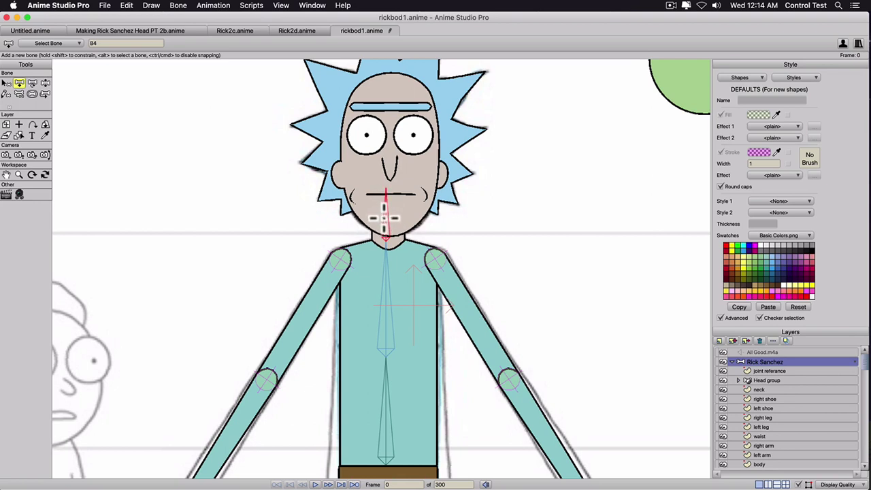
{"action": "left_click_drag", "start_coordinate": [385, 217], "coordinate": [351, 218]}
{"action": "scroll", "coordinate": [318, 310], "scroll_direction": "down", "scroll_amount": 3}
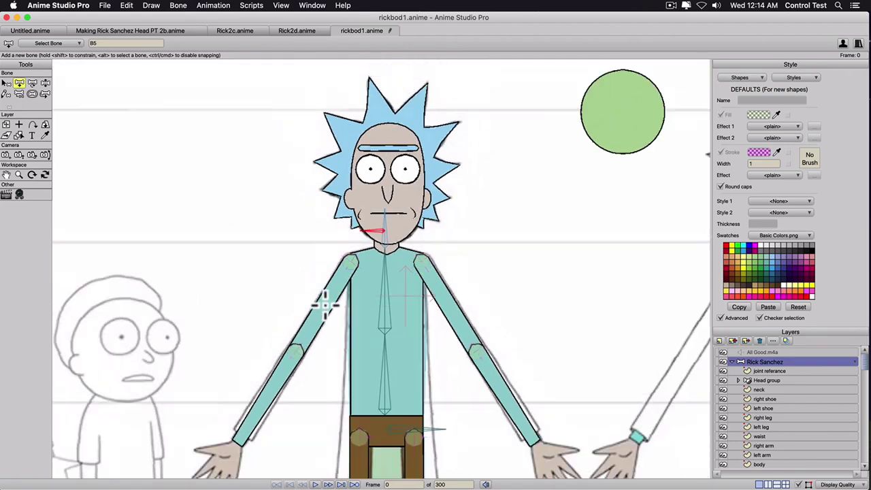
{"action": "left_click_drag", "start_coordinate": [343, 288], "coordinate": [368, 228]}
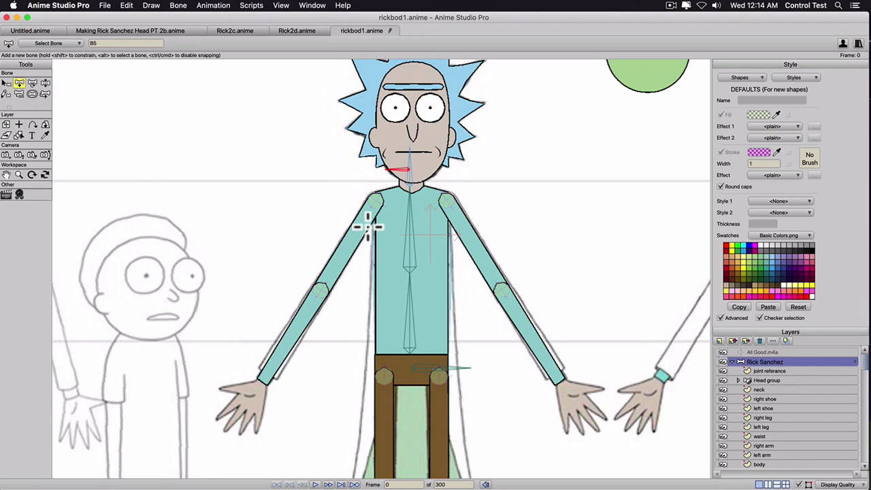
With the upper torso bone as parent, add upper arm and forearm bones to the viewer's-left arm, starting at the shoulder and elbow joints.
{"action": "key", "text": "b"}
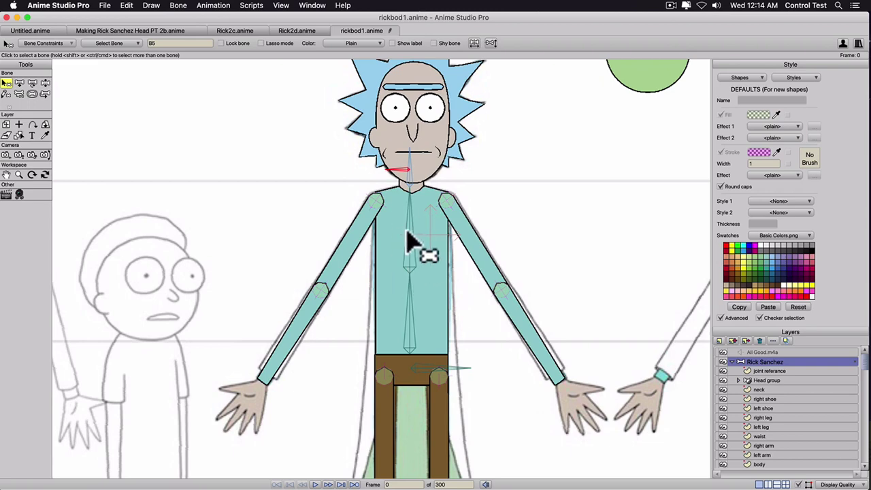
{"action": "left_click", "coordinate": [414, 217]}
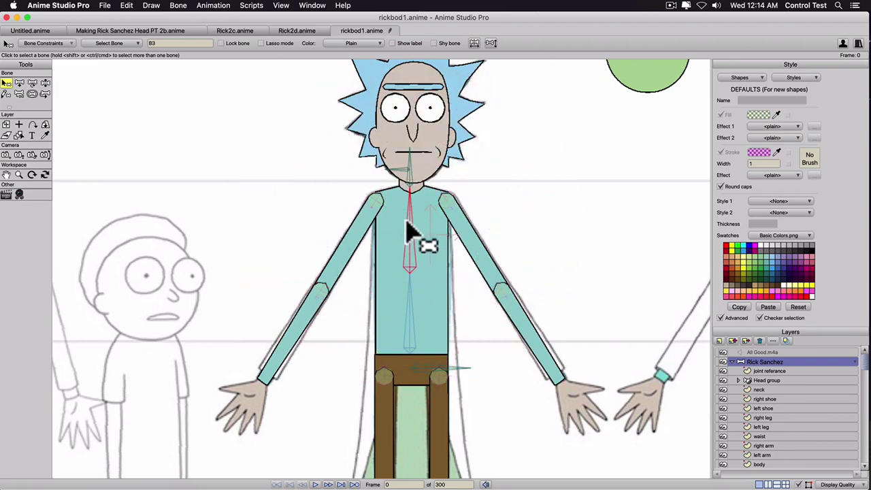
{"action": "scroll", "coordinate": [412, 227], "scroll_direction": "up", "scroll_amount": 1}
{"action": "scroll", "coordinate": [410, 268], "scroll_direction": "up", "scroll_amount": 1}
{"action": "scroll", "coordinate": [374, 193], "scroll_direction": "up", "scroll_amount": 2}
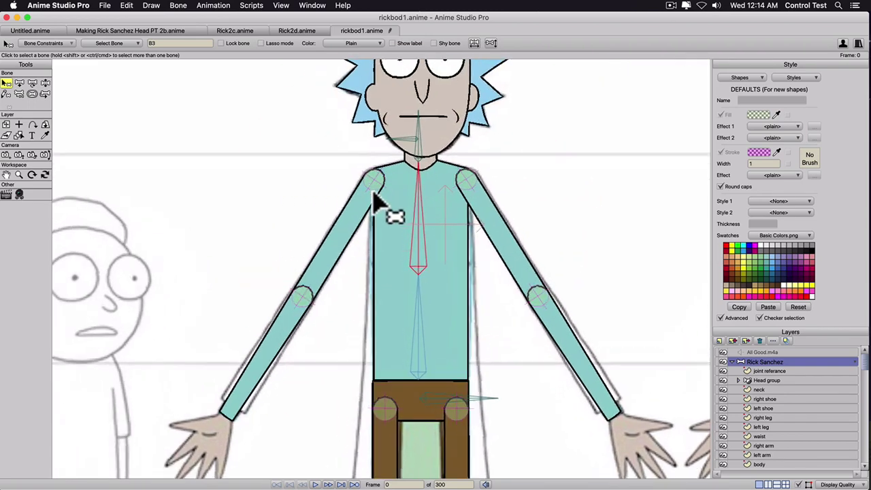
{"action": "key", "text": "a"}
{"action": "scroll", "coordinate": [340, 197], "scroll_direction": "up", "scroll_amount": 2}
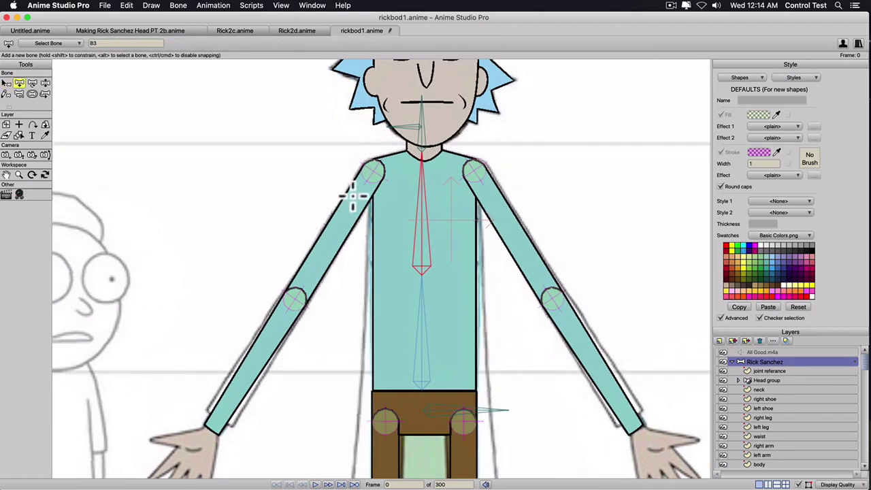
{"action": "scroll", "coordinate": [365, 173], "scroll_direction": "up", "scroll_amount": 1}
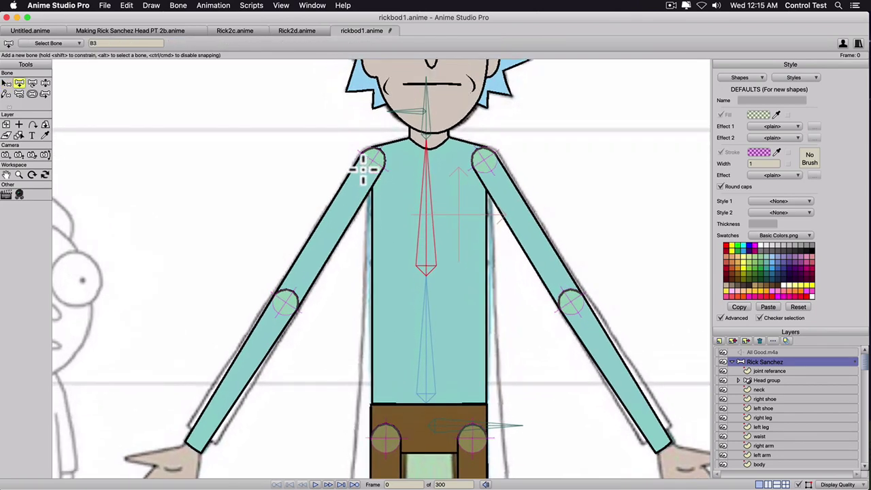
{"action": "scroll", "coordinate": [371, 162], "scroll_direction": "up", "scroll_amount": 2}
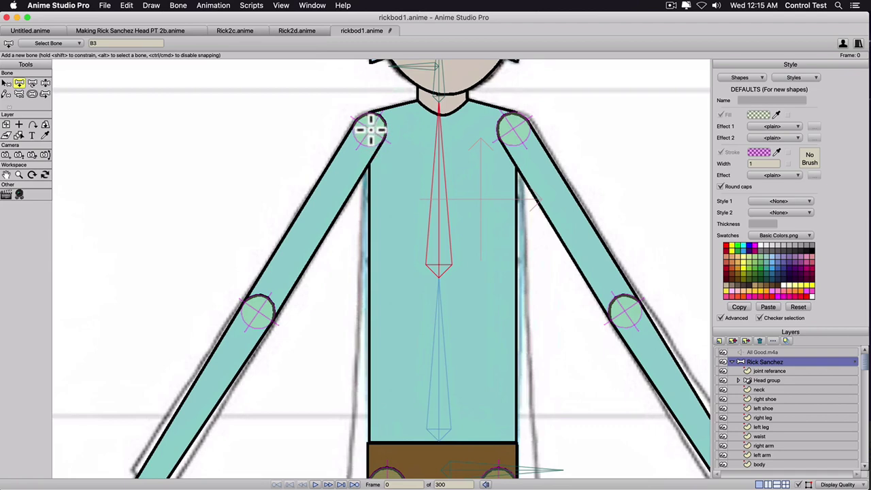
{"action": "left_click_drag", "start_coordinate": [370, 129], "coordinate": [164, 462]}
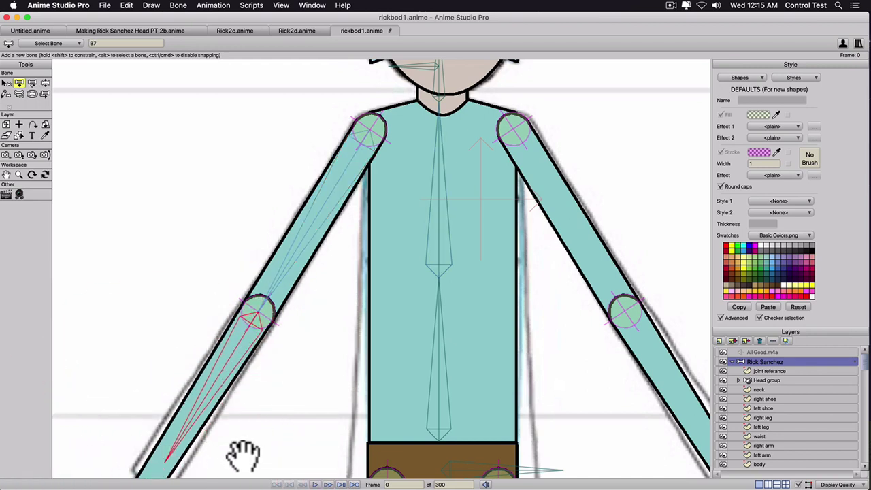
Extend the viewer's-left forearm bone to the wrist and add a hand bone from the wrist into the palm.
{"action": "left_click_drag", "start_coordinate": [243, 455], "coordinate": [399, 249]}
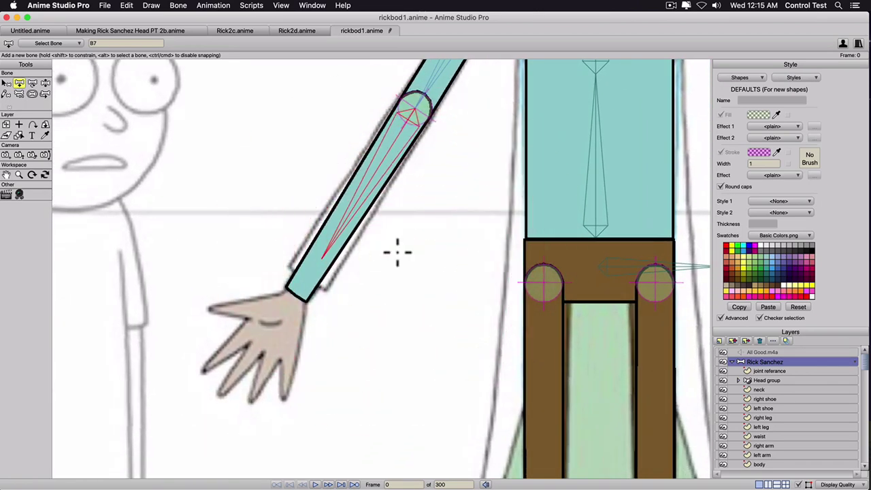
{"action": "key", "text": "t"}
{"action": "left_click_drag", "start_coordinate": [329, 255], "coordinate": [304, 287]}
{"action": "left_click", "coordinate": [302, 282]}
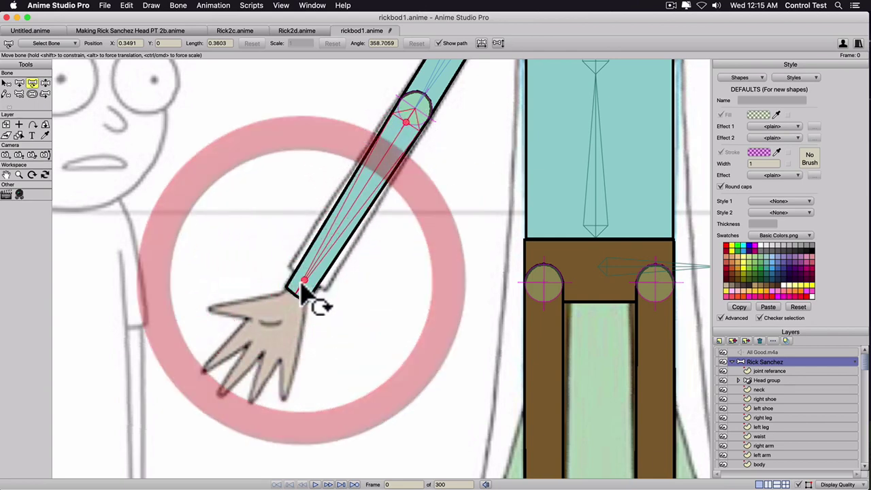
{"action": "key", "text": "a"}
{"action": "left_click_drag", "start_coordinate": [295, 295], "coordinate": [247, 352]}
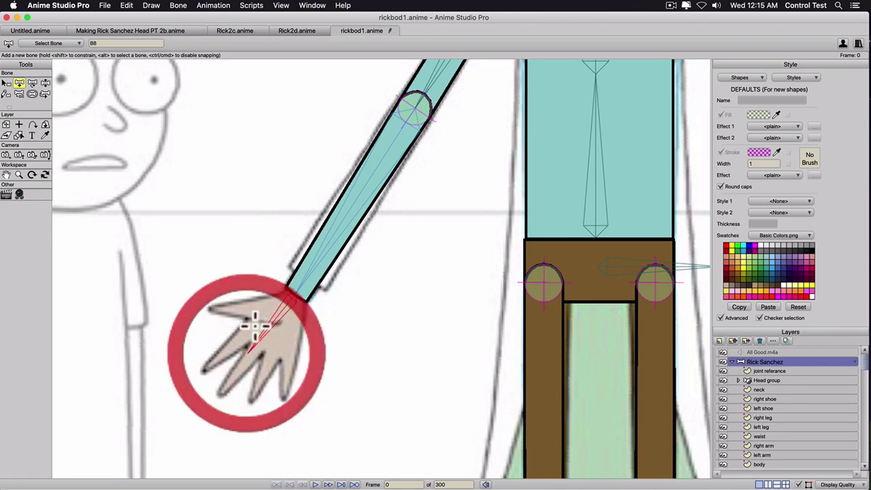
With the upper torso bone as parent, add upper arm, forearm and hand bones along the viewer's-right arm from shoulder to palm.
{"action": "scroll", "coordinate": [281, 281], "scroll_direction": "down", "scroll_amount": 5}
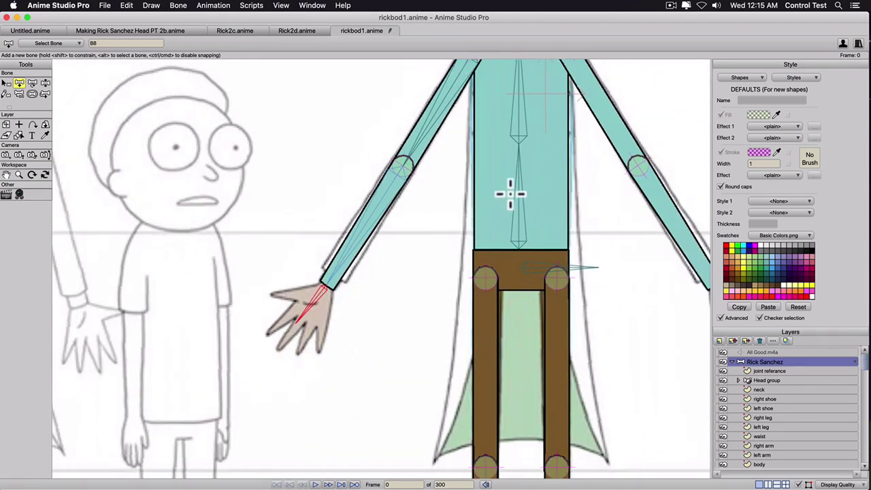
{"action": "left_click_drag", "start_coordinate": [443, 200], "coordinate": [286, 249]}
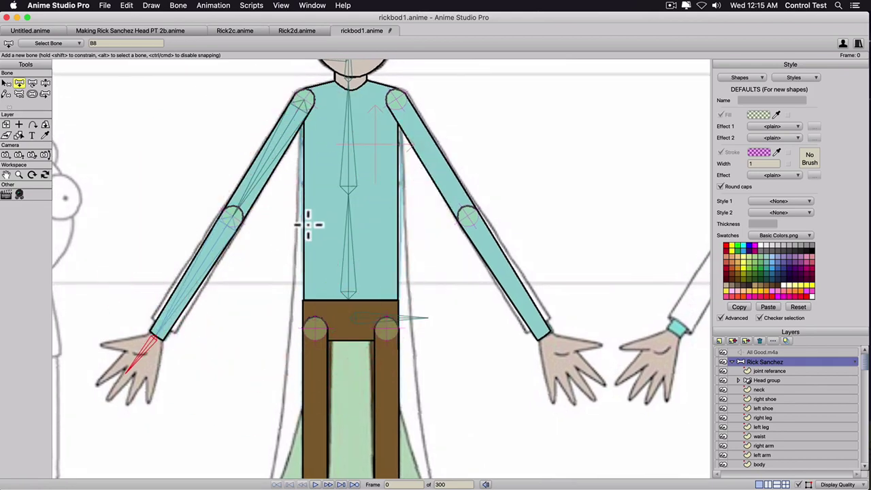
{"action": "left_click_drag", "start_coordinate": [347, 167], "coordinate": [289, 208]}
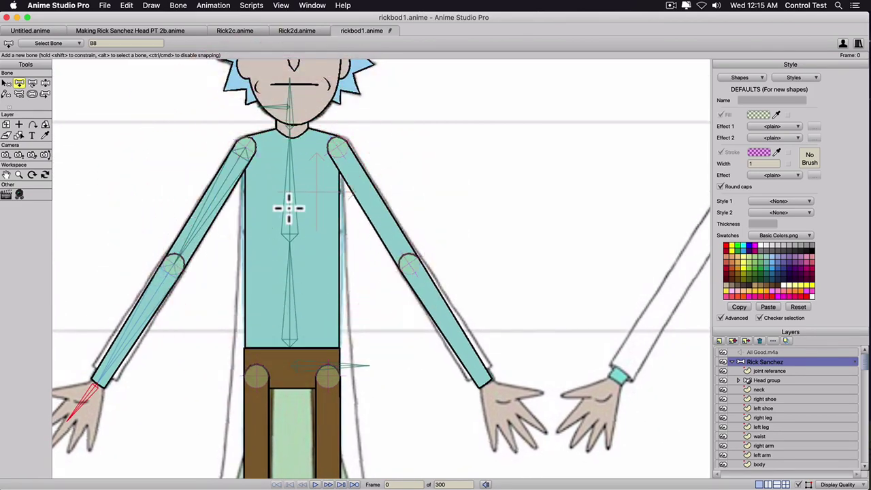
{"action": "key", "text": "b"}
{"action": "left_click", "coordinate": [291, 197]}
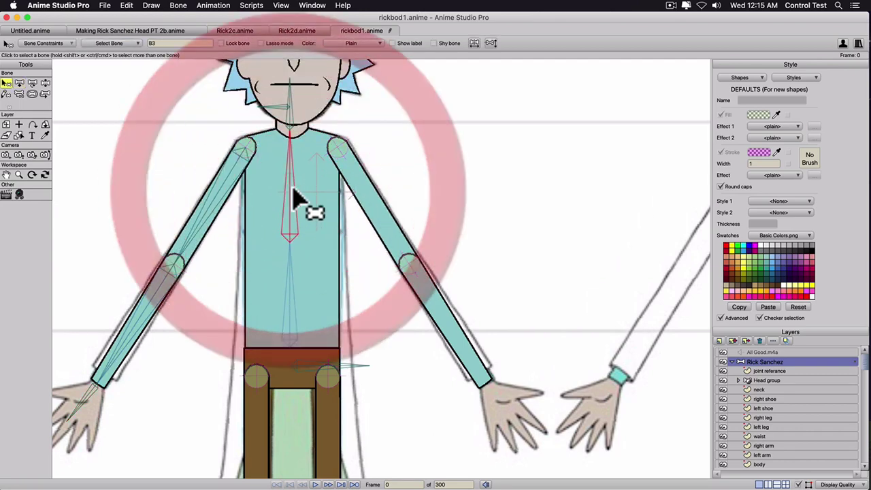
{"action": "key", "text": "a"}
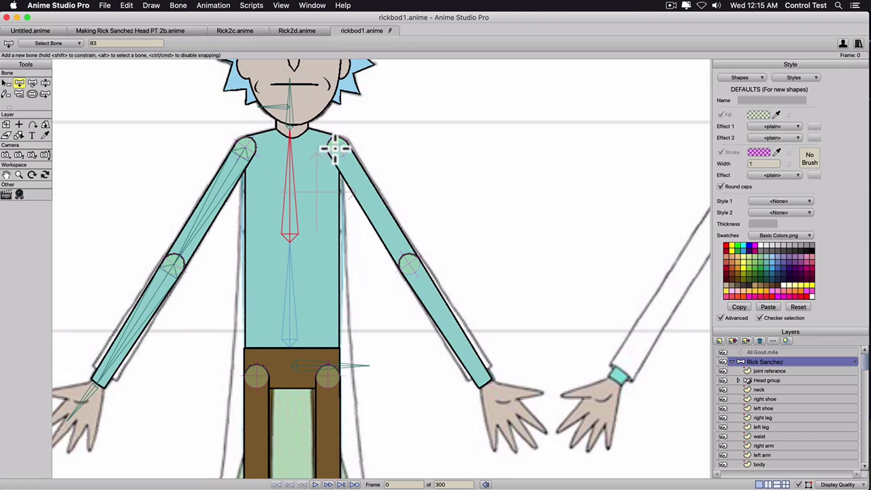
{"action": "scroll", "coordinate": [334, 148], "scroll_direction": "up", "scroll_amount": 2}
{"action": "scroll", "coordinate": [334, 155], "scroll_direction": "up", "scroll_amount": 1}
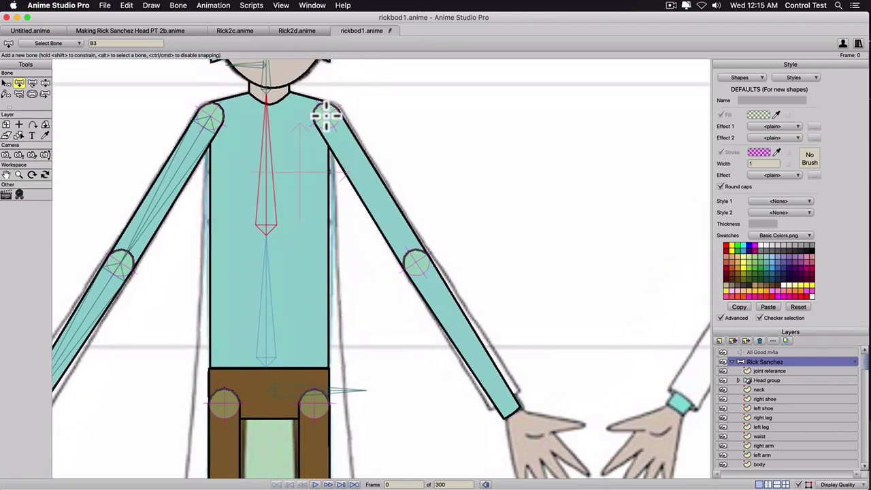
{"action": "left_click_drag", "start_coordinate": [326, 116], "coordinate": [542, 461]}
With the horizontal hip bone as parent, add thigh and shin bones to the viewer's-left leg, starting at the hip and knee joints.
{"action": "scroll", "coordinate": [378, 331], "scroll_direction": "down", "scroll_amount": 4}
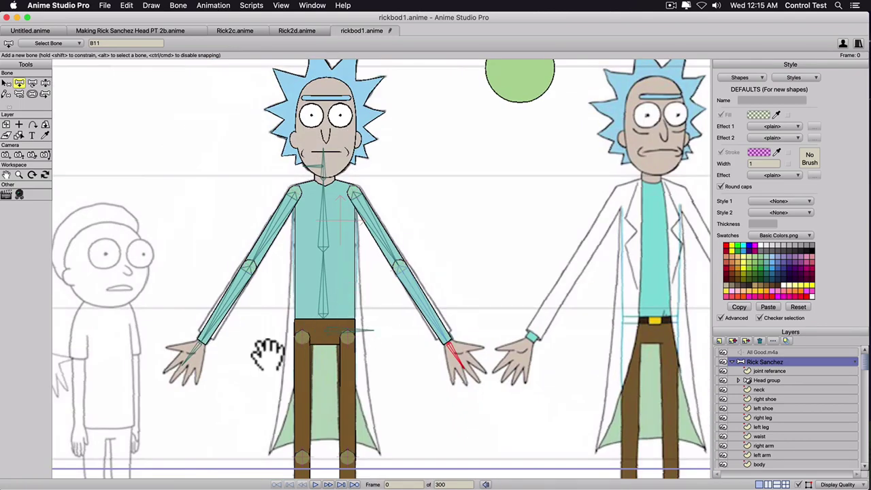
{"action": "left_click_drag", "start_coordinate": [271, 354], "coordinate": [332, 240]}
{"action": "scroll", "coordinate": [331, 241], "scroll_direction": "up", "scroll_amount": 2}
{"action": "left_click_drag", "start_coordinate": [327, 286], "coordinate": [304, 283]}
{"action": "scroll", "coordinate": [302, 282], "scroll_direction": "up", "scroll_amount": 1}
{"action": "key", "text": "b"}
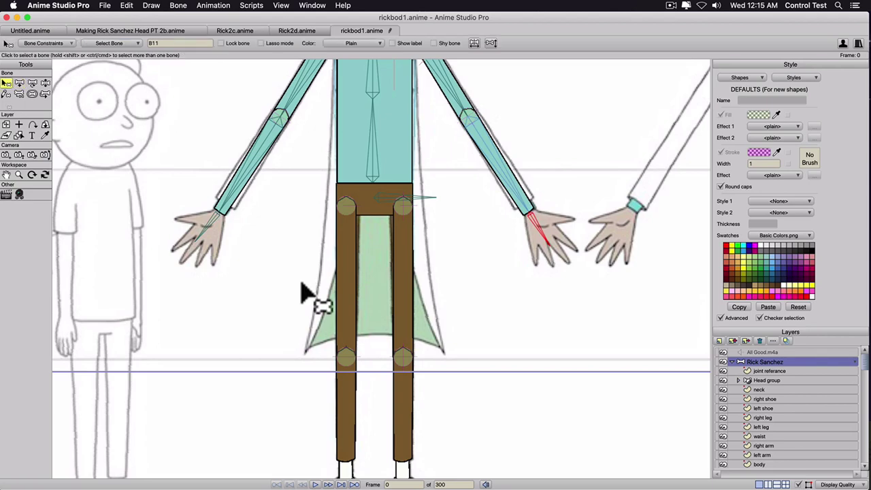
{"action": "left_click", "coordinate": [382, 199]}
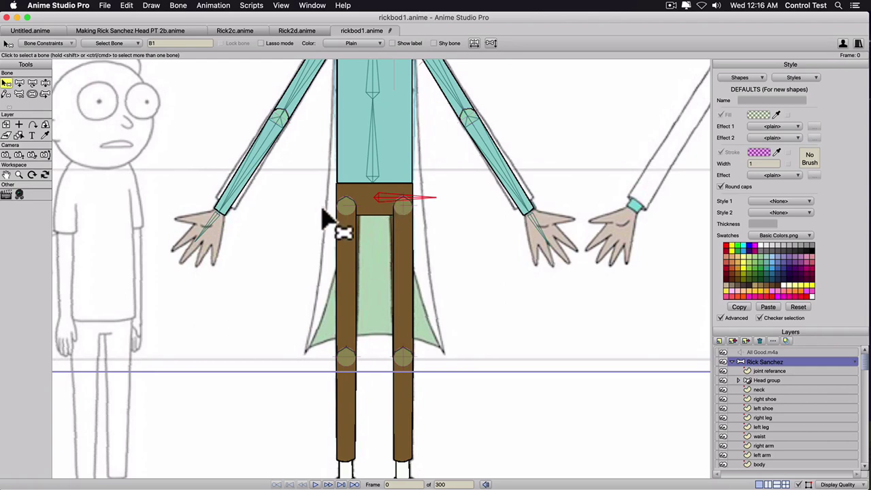
{"action": "scroll", "coordinate": [333, 228], "scroll_direction": "up", "scroll_amount": 2}
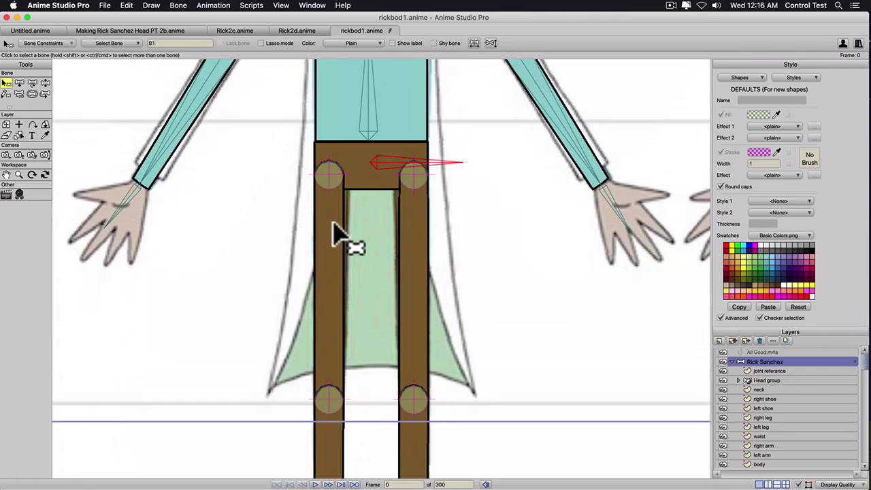
{"action": "scroll", "coordinate": [332, 226], "scroll_direction": "down", "scroll_amount": 1}
{"action": "left_click_drag", "start_coordinate": [326, 247], "coordinate": [327, 167]}
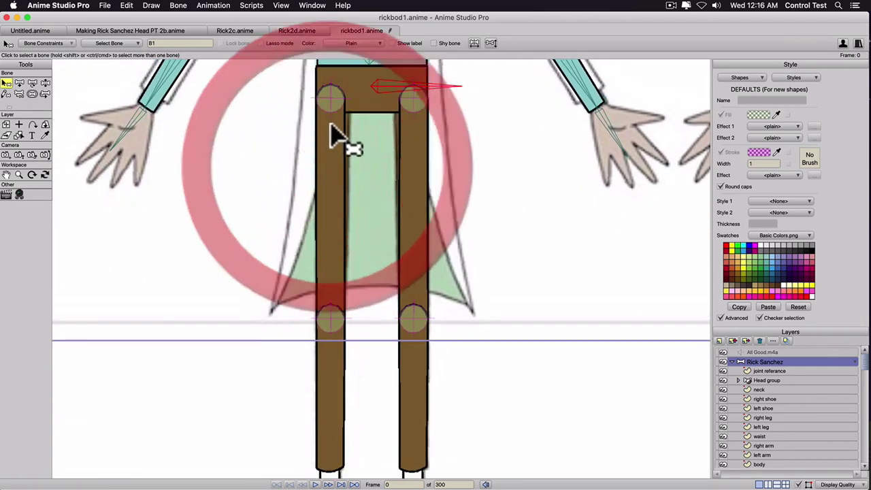
{"action": "key", "text": "a"}
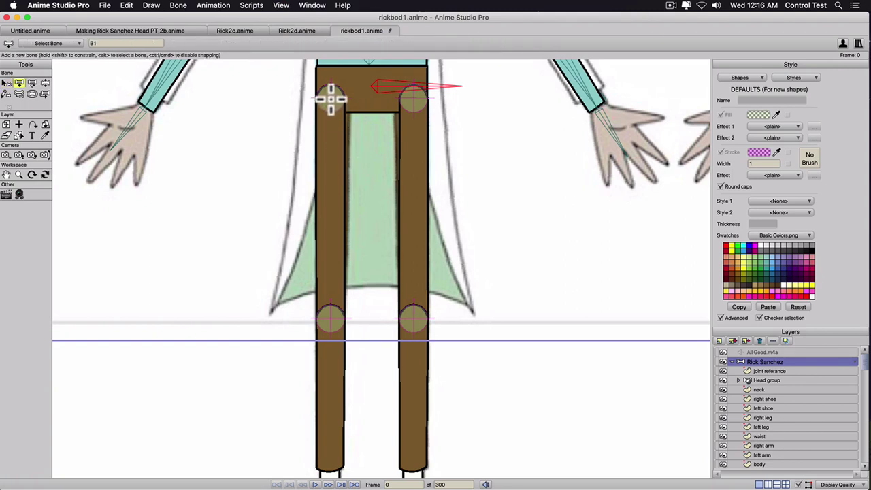
{"action": "left_click_drag", "start_coordinate": [331, 99], "coordinate": [331, 319]}
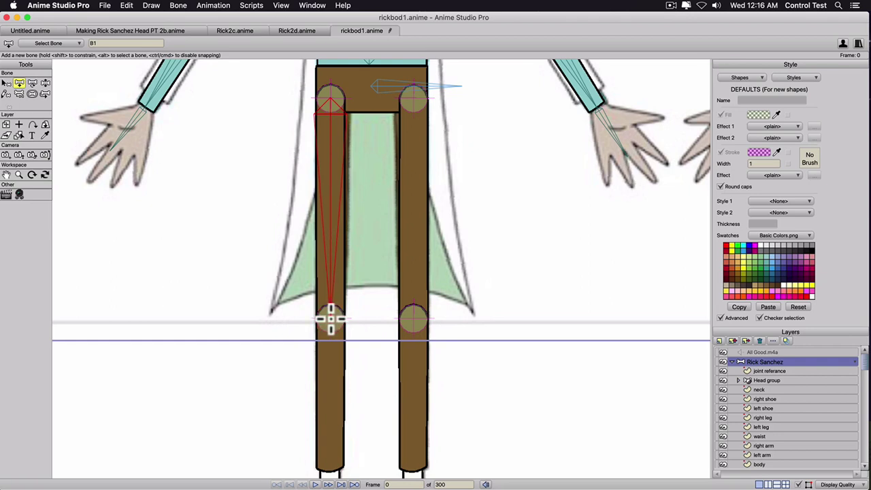
{"action": "left_click_drag", "start_coordinate": [331, 318], "coordinate": [327, 467]}
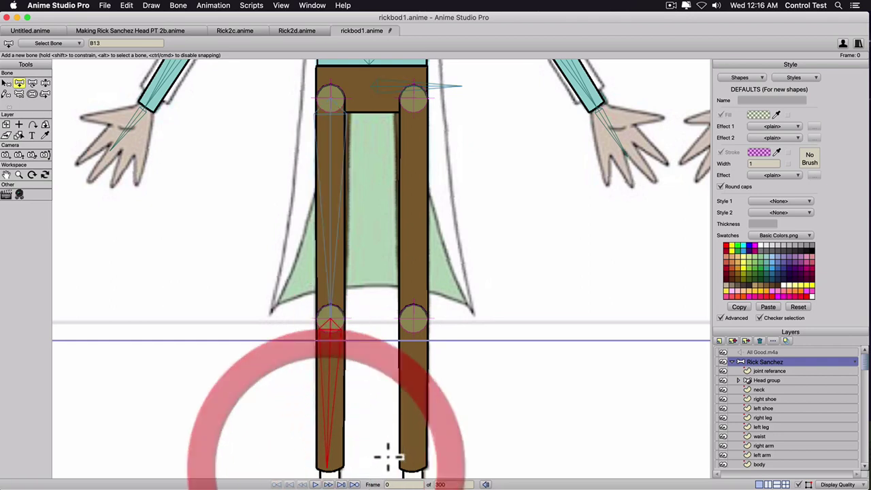
Extend the viewer's-left shin bone to the ankle and add a foot bone from there to the toe of the shoe.
{"action": "left_click_drag", "start_coordinate": [392, 453], "coordinate": [402, 253]}
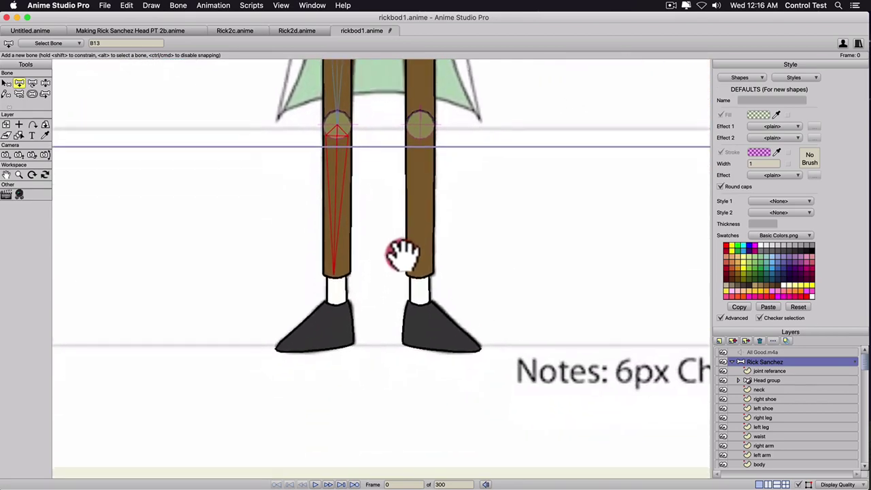
{"action": "key", "text": "t"}
{"action": "left_click_drag", "start_coordinate": [331, 259], "coordinate": [283, 349]}
{"action": "key", "text": "a"}
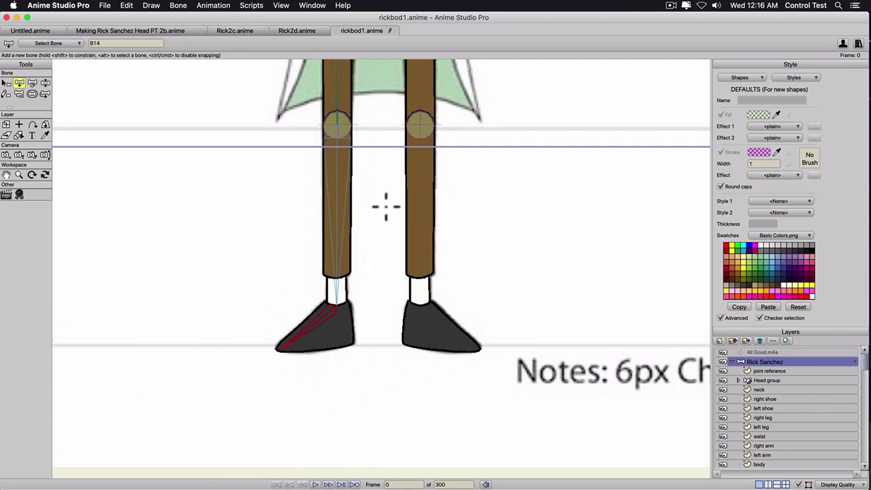
With the horizontal hip bone as parent, add a thigh bone to the viewer's-right leg from the hip joint to the knee joint.
{"action": "left_click_drag", "start_coordinate": [378, 205], "coordinate": [330, 361]}
{"action": "left_click_drag", "start_coordinate": [349, 184], "coordinate": [335, 315]}
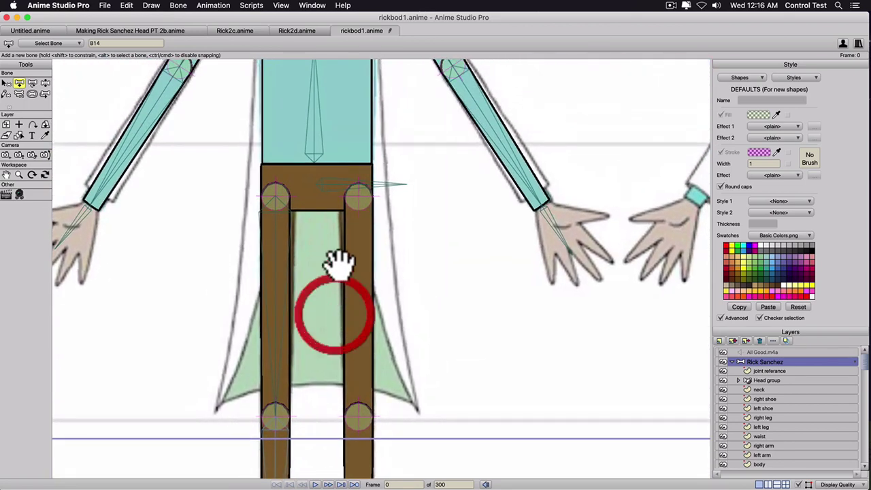
{"action": "left_click_drag", "start_coordinate": [338, 260], "coordinate": [326, 230]}
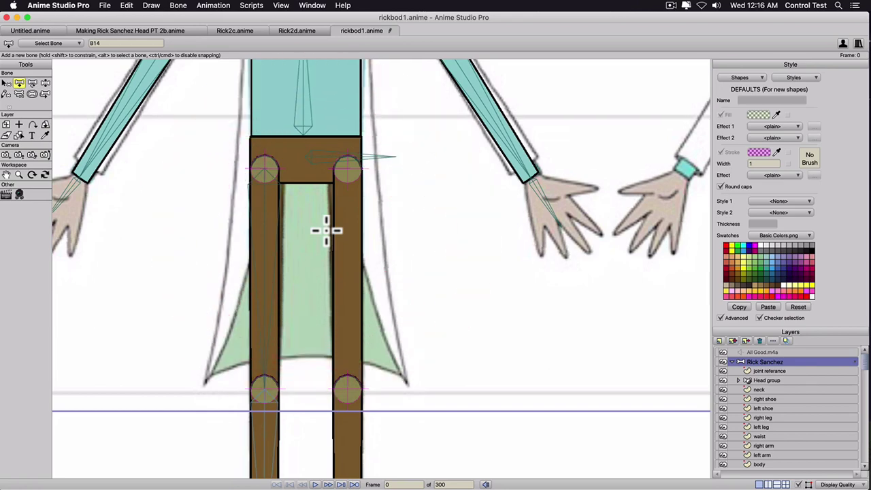
{"action": "key", "text": "b"}
{"action": "left_click", "coordinate": [322, 159]}
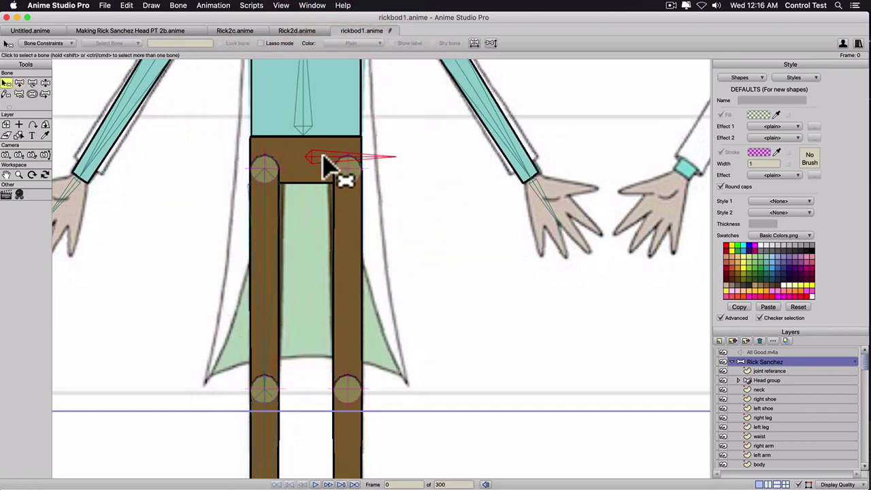
{"action": "key", "text": "a"}
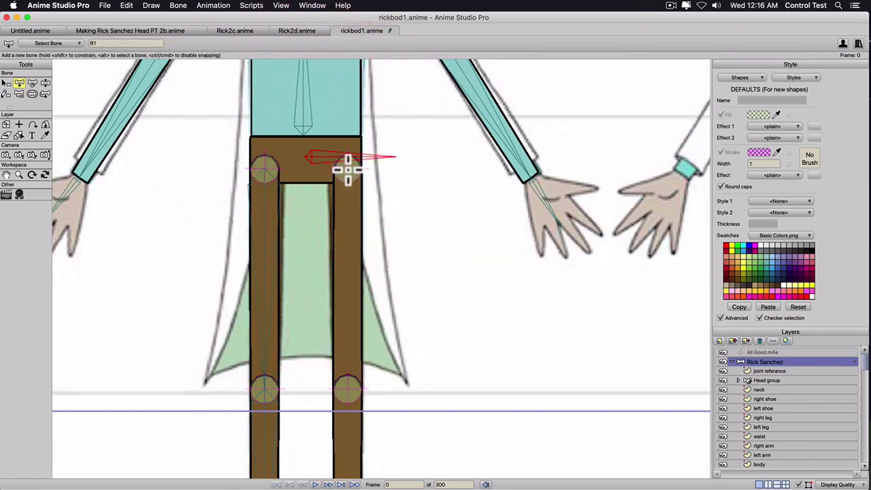
{"action": "left_click_drag", "start_coordinate": [348, 169], "coordinate": [350, 390]}
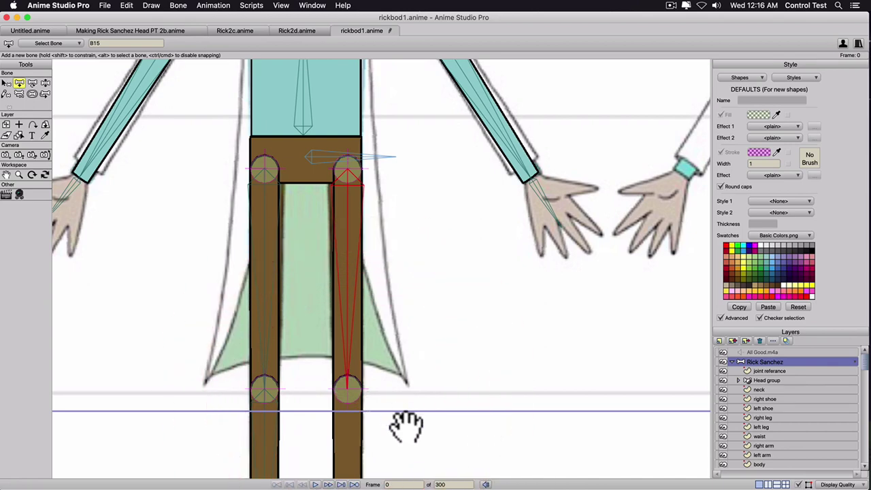
Add a shin bone from the viewer's-right knee to the ankle and a foot bone from there to the toe of the shoe.
{"action": "left_click_drag", "start_coordinate": [406, 426], "coordinate": [414, 171]}
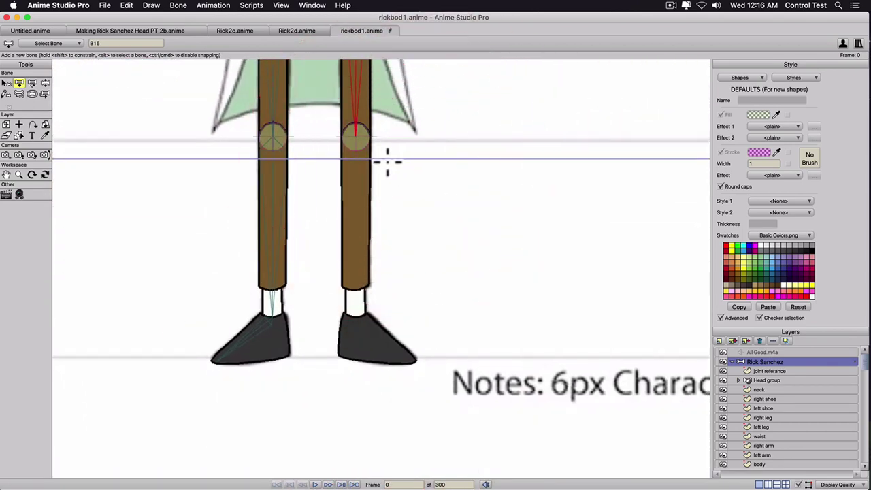
{"action": "left_click_drag", "start_coordinate": [355, 138], "coordinate": [409, 357]}
{"action": "scroll", "coordinate": [336, 252], "scroll_direction": "down", "scroll_amount": 5}
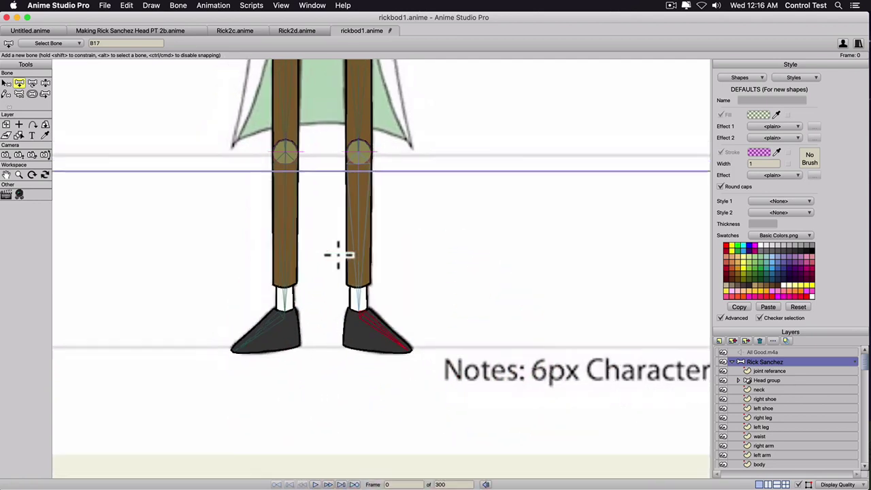
Select every bone in the skeleton and reduce the bone strength to 0.
{"action": "scroll", "coordinate": [337, 253], "scroll_direction": "up", "scroll_amount": 2}
{"action": "left_click_drag", "start_coordinate": [337, 260], "coordinate": [359, 233]}
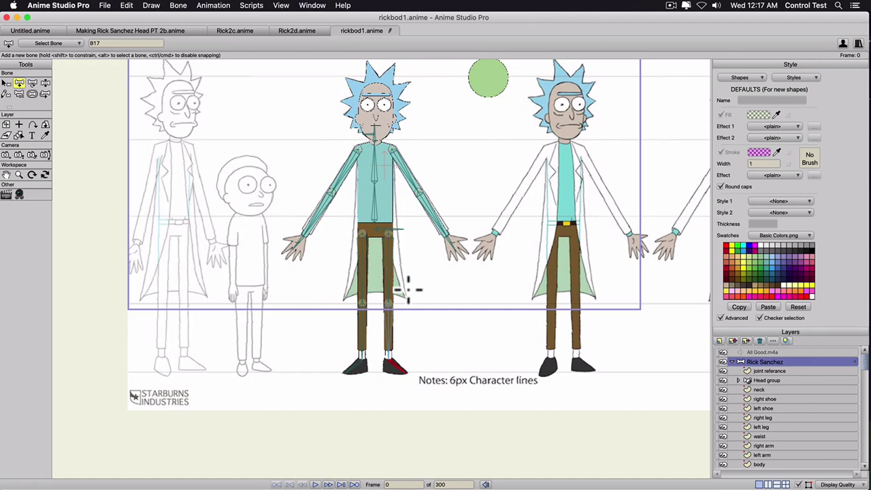
{"action": "key", "text": "z"}
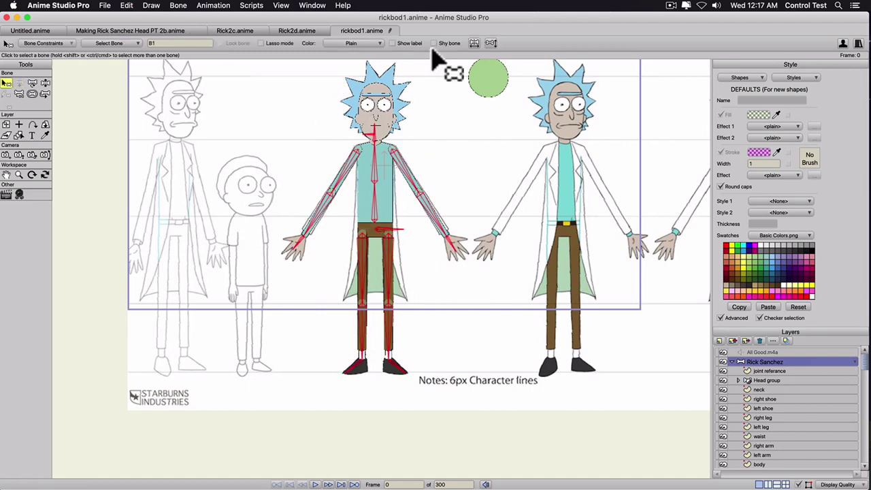
{"action": "left_click", "coordinate": [32, 93]}
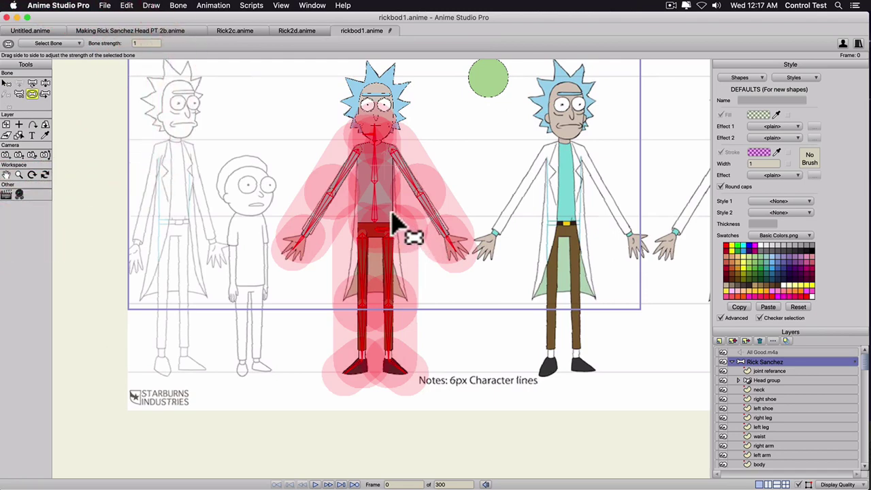
{"action": "left_click_drag", "start_coordinate": [367, 228], "coordinate": [139, 218]}
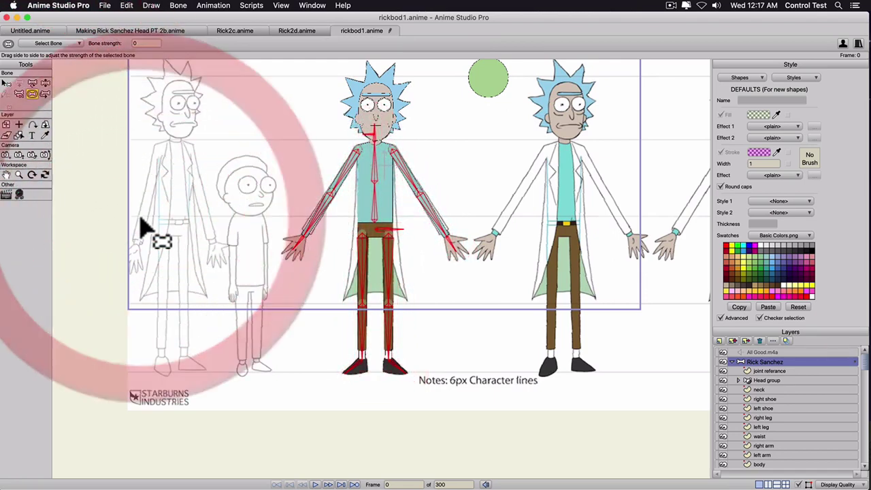
Examine the parent links between all bones, from the torso out to the head, arms, hips, legs and feet.
{"action": "scroll", "coordinate": [331, 181], "scroll_direction": "up", "scroll_amount": 1}
{"action": "scroll", "coordinate": [334, 191], "scroll_direction": "up", "scroll_amount": 1}
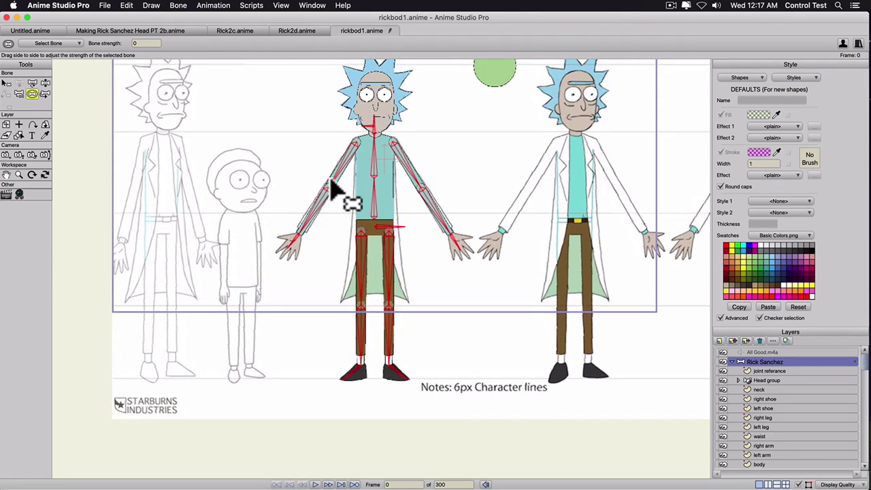
{"action": "left_click_drag", "start_coordinate": [351, 165], "coordinate": [340, 215]}
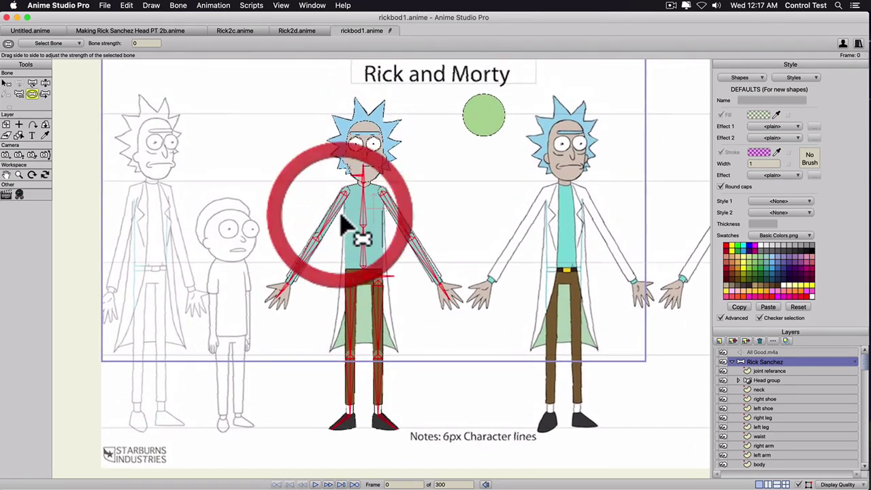
{"action": "scroll", "coordinate": [341, 216], "scroll_direction": "up", "scroll_amount": 2}
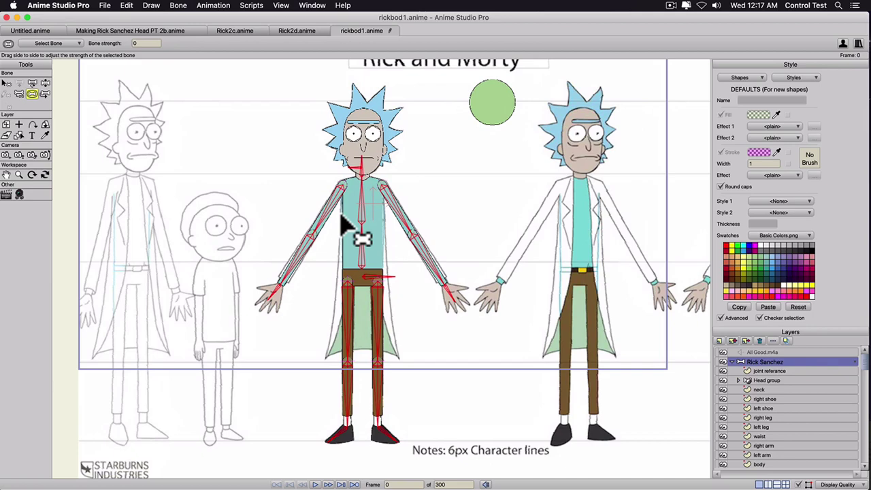
{"action": "key", "text": "p"}
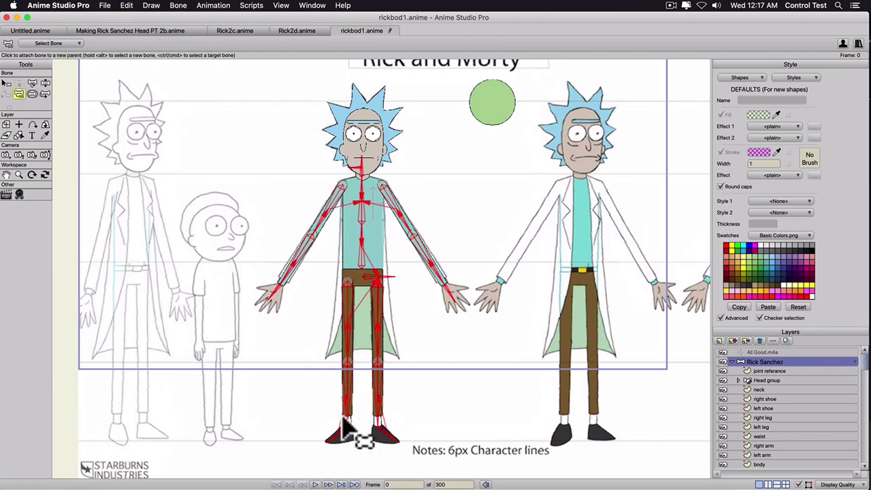
{"action": "scroll", "coordinate": [346, 425], "scroll_direction": "up", "scroll_amount": 2}
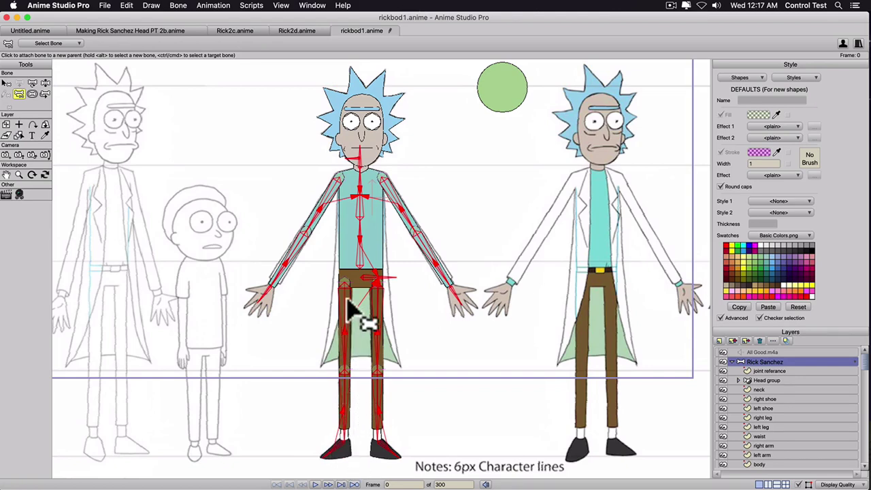
{"action": "scroll", "coordinate": [355, 386], "scroll_direction": "up", "scroll_amount": 1}
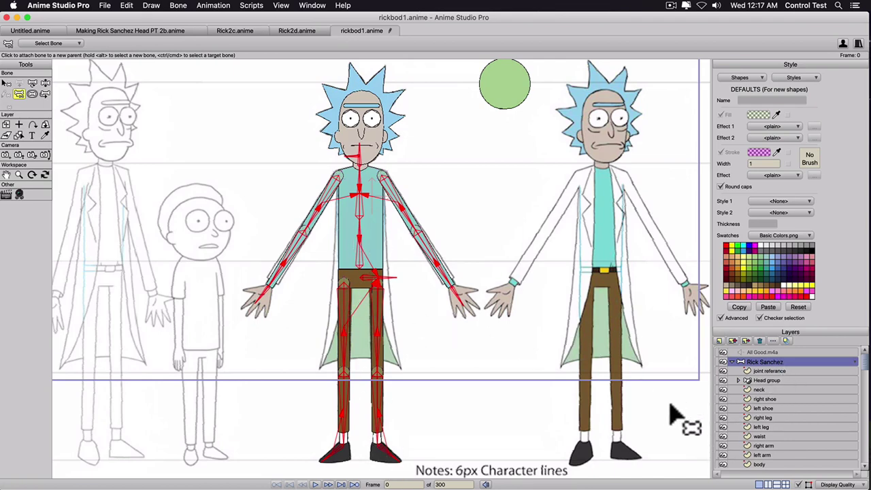
Hide the joint referance and Rick Sanchez.jpg layers and clear the bone selection.
{"action": "left_click", "coordinate": [723, 371]}
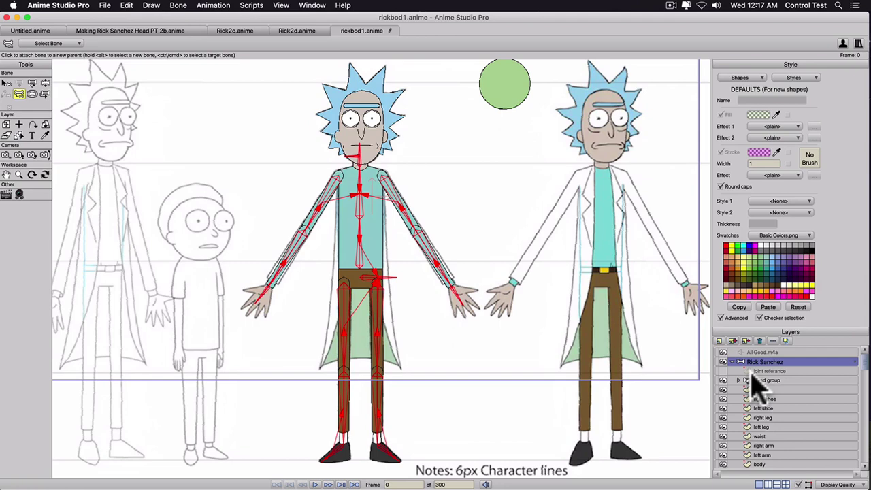
{"action": "key", "text": "z"}
{"action": "left_click", "coordinate": [439, 353]}
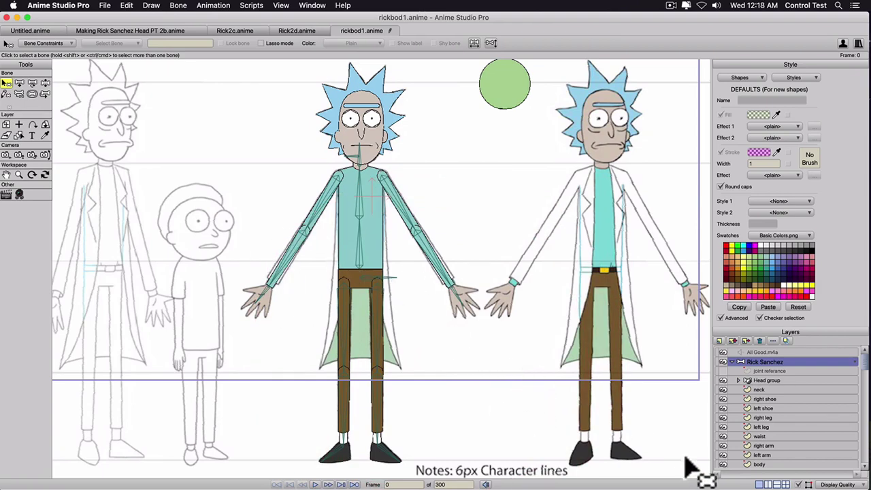
{"action": "scroll", "coordinate": [742, 469], "scroll_direction": "down", "scroll_amount": 1}
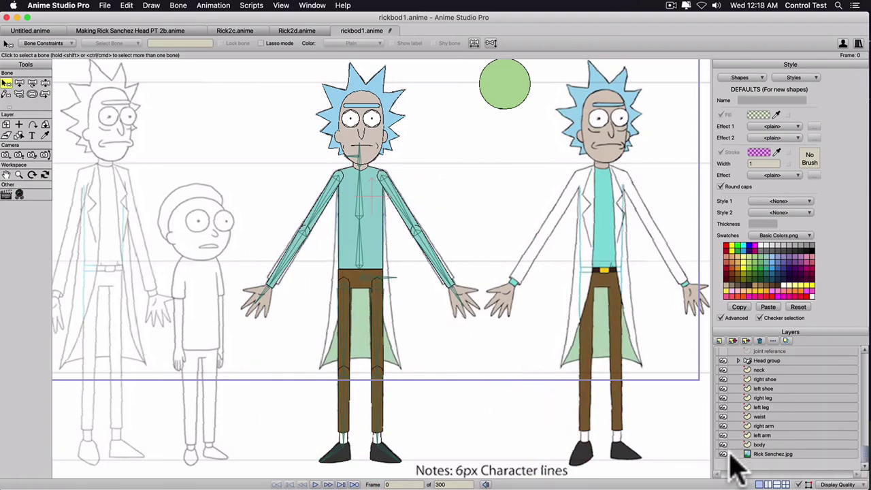
{"action": "left_click", "coordinate": [723, 455]}
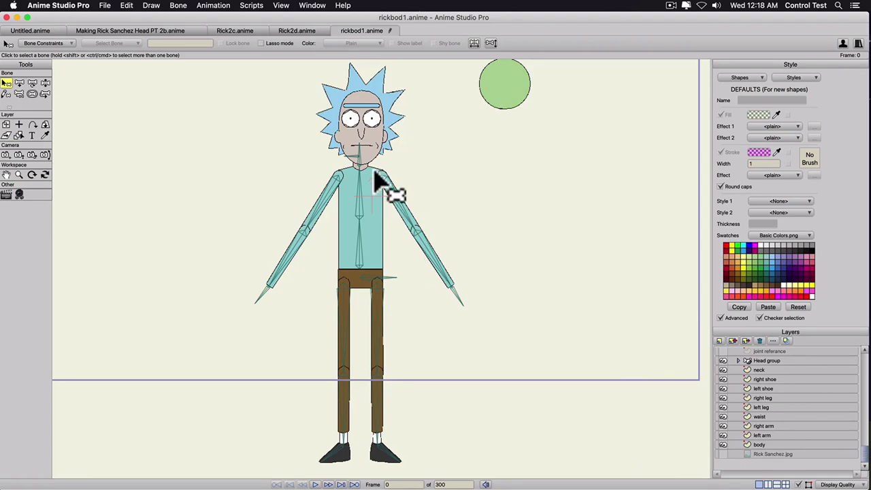
{"action": "scroll", "coordinate": [315, 202], "scroll_direction": "up", "scroll_amount": 2}
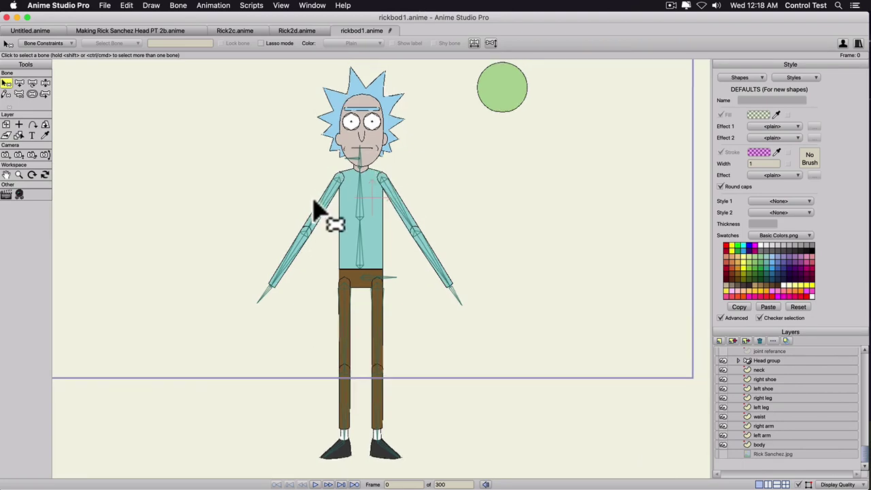
Bind the Head group layer to the short horizontal bone at the jaw.
{"action": "left_click", "coordinate": [760, 361]}
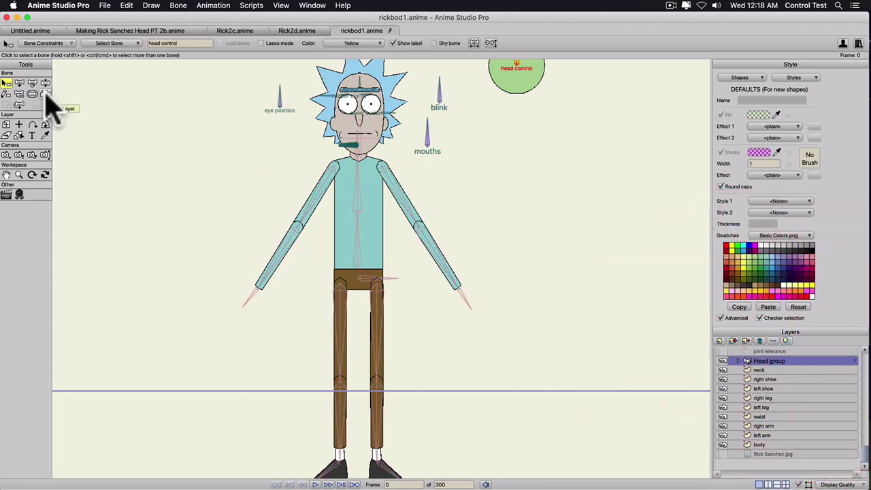
{"action": "left_click", "coordinate": [45, 95]}
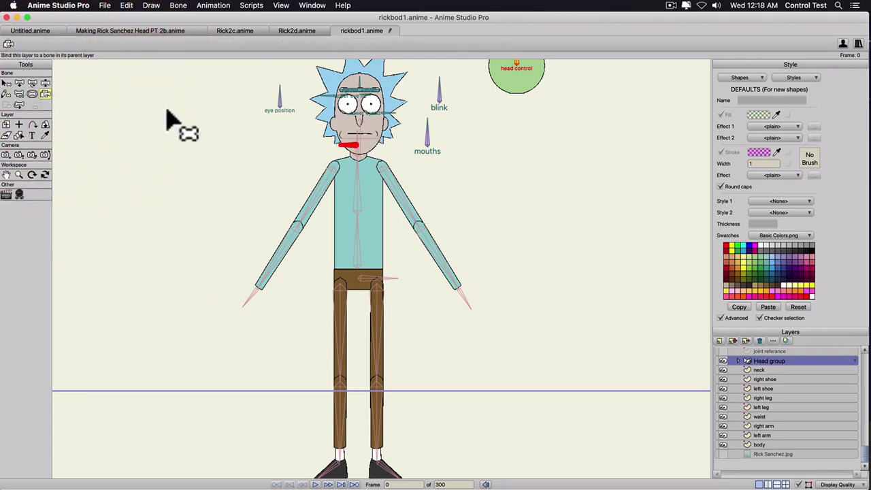
{"action": "scroll", "coordinate": [337, 129], "scroll_direction": "up", "scroll_amount": 4}
{"action": "left_click_drag", "start_coordinate": [338, 158], "coordinate": [339, 217]}
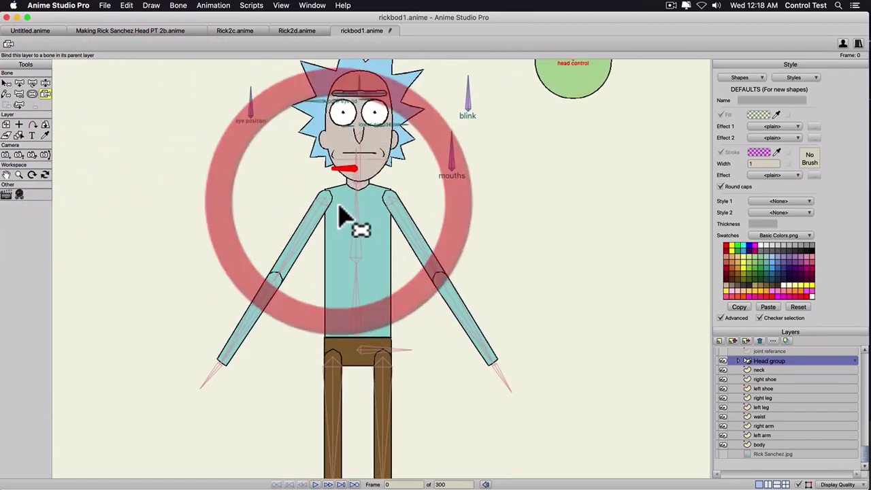
{"action": "scroll", "coordinate": [332, 178], "scroll_direction": "up", "scroll_amount": 3}
{"action": "left_click_drag", "start_coordinate": [332, 170], "coordinate": [395, 298]}
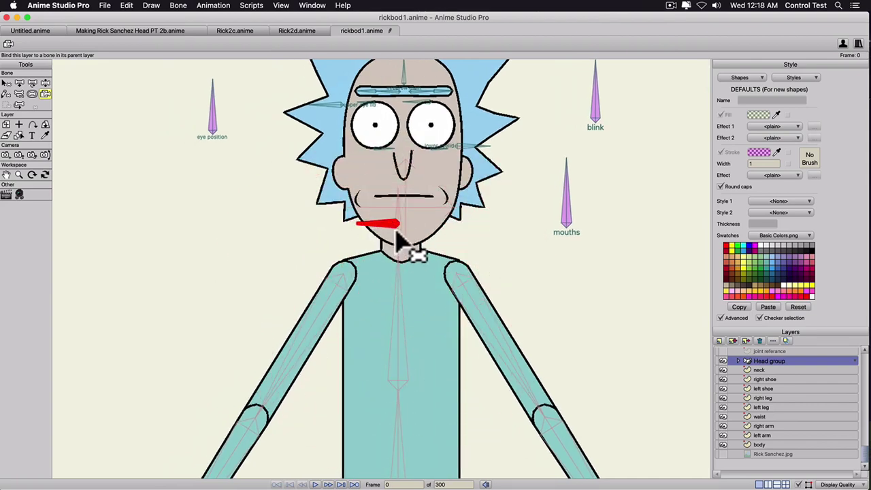
{"action": "left_click", "coordinate": [398, 231]}
{"action": "left_click", "coordinate": [389, 229]}
{"action": "scroll", "coordinate": [383, 238], "scroll_direction": "down", "scroll_amount": 2}
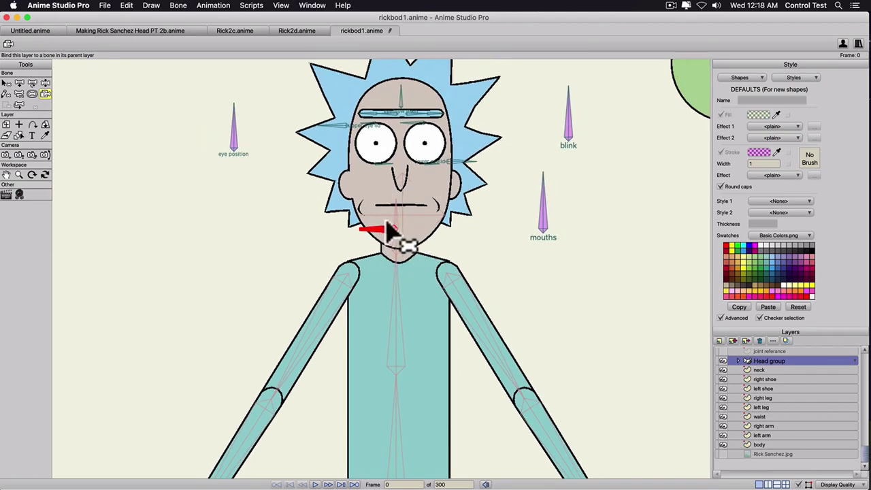
{"action": "scroll", "coordinate": [371, 279], "scroll_direction": "down", "scroll_amount": 1}
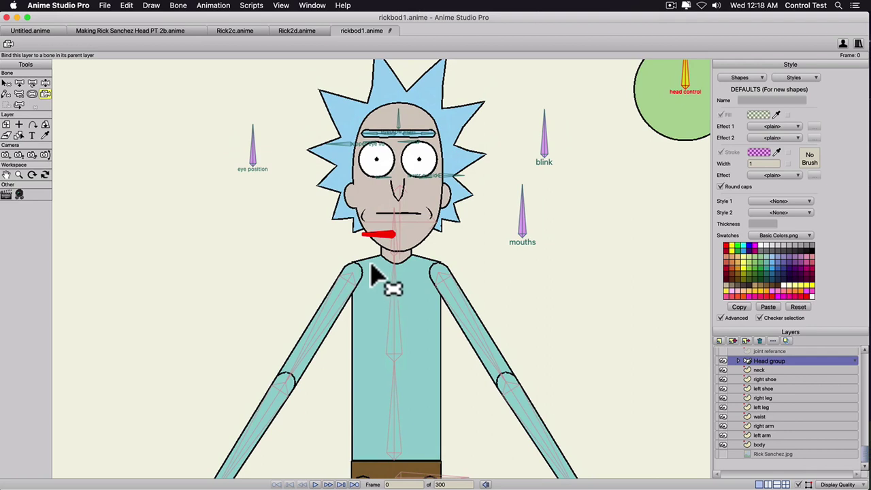
On the neck layer, bind the three upper points to the vertical head bone B4.
{"action": "left_click", "coordinate": [761, 370]}
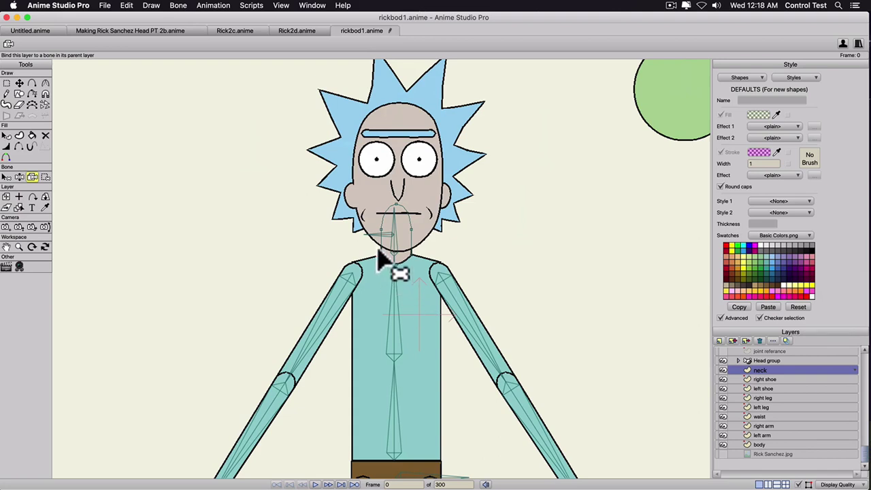
{"action": "key", "text": "b"}
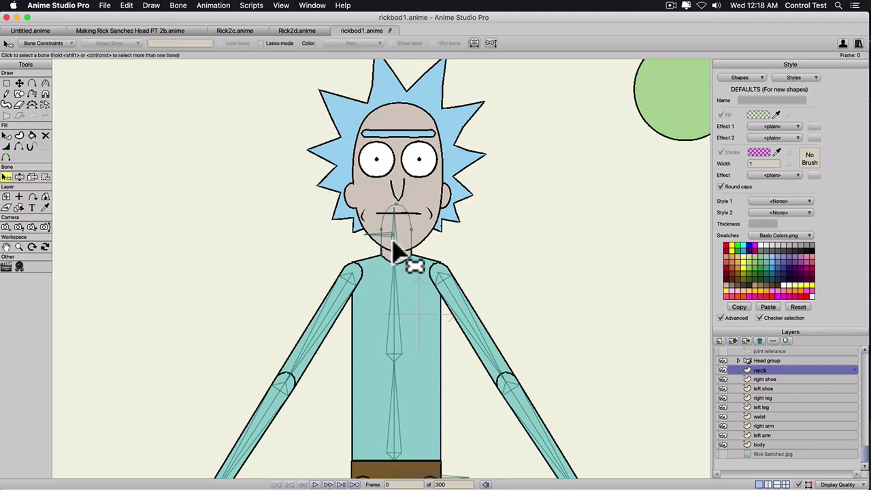
{"action": "left_click", "coordinate": [394, 243]}
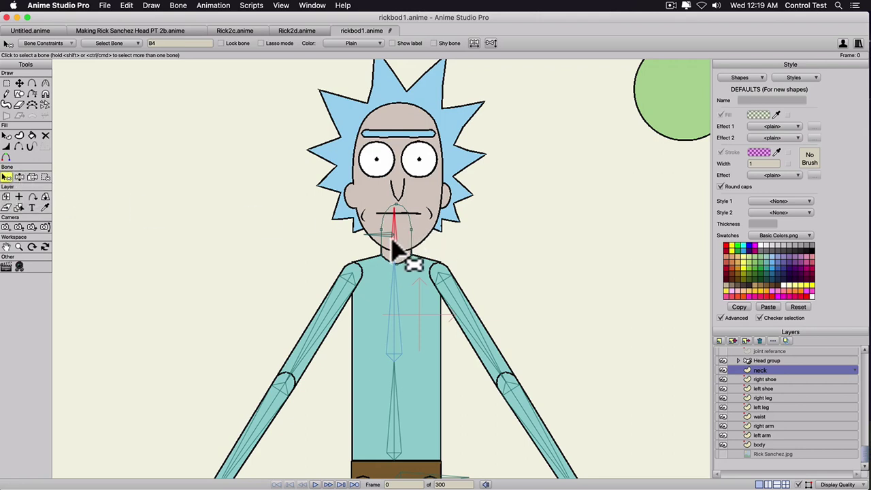
{"action": "left_click", "coordinate": [393, 243]}
{"action": "left_click", "coordinate": [6, 83]}
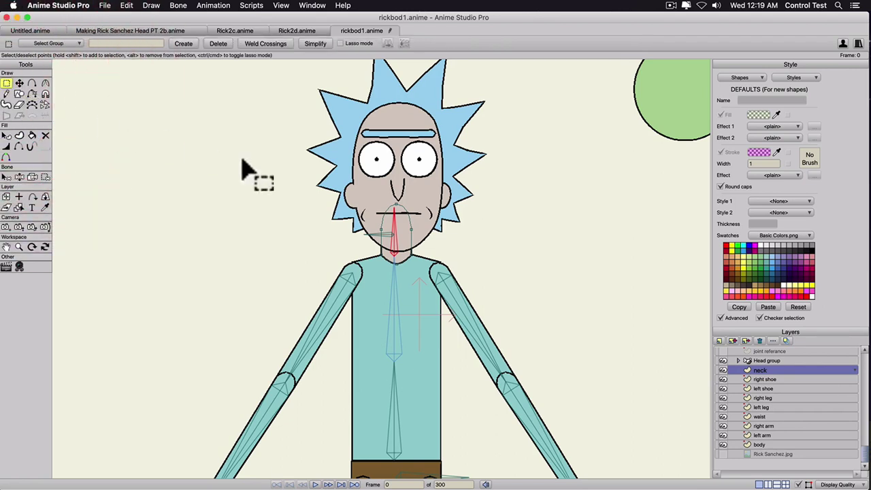
{"action": "left_click_drag", "start_coordinate": [373, 241], "coordinate": [424, 195]}
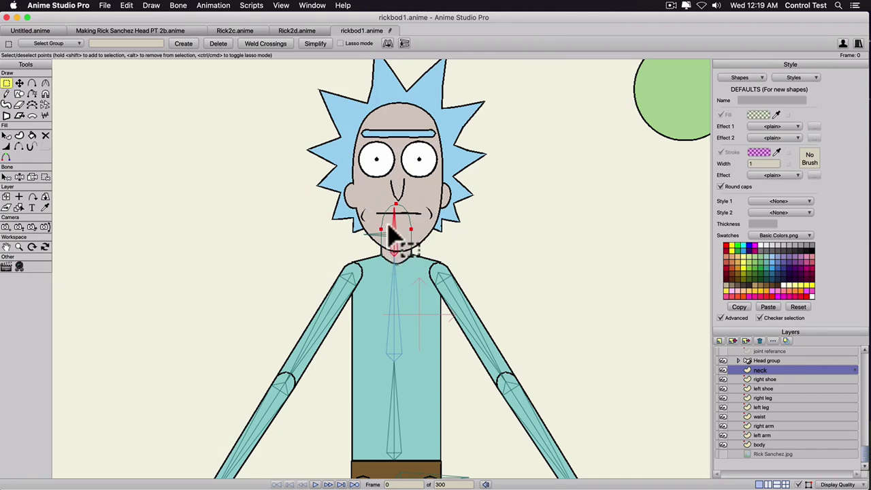
{"action": "left_click", "coordinate": [45, 177]}
{"action": "left_click", "coordinate": [185, 45]}
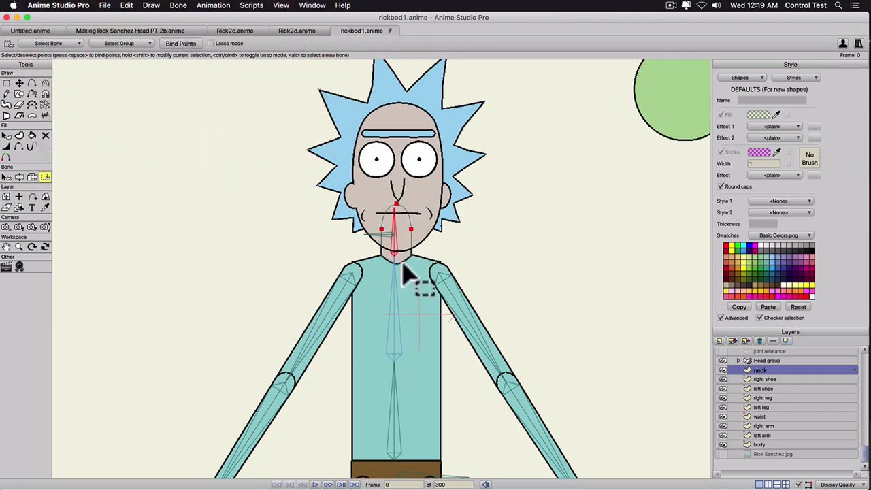
{"action": "scroll", "coordinate": [401, 277], "scroll_direction": "up", "scroll_amount": 2}
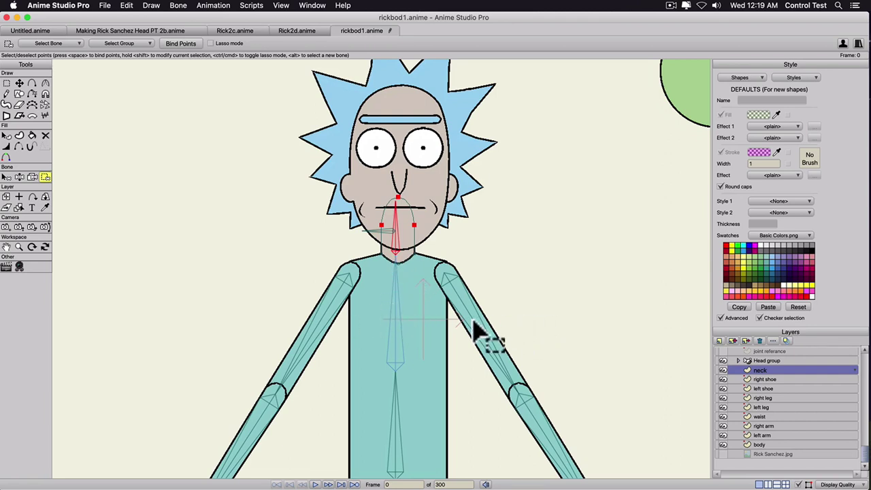
On the neck layer, bind the three lower points at the collar to the upper torso bone B3.
{"action": "key", "text": "b"}
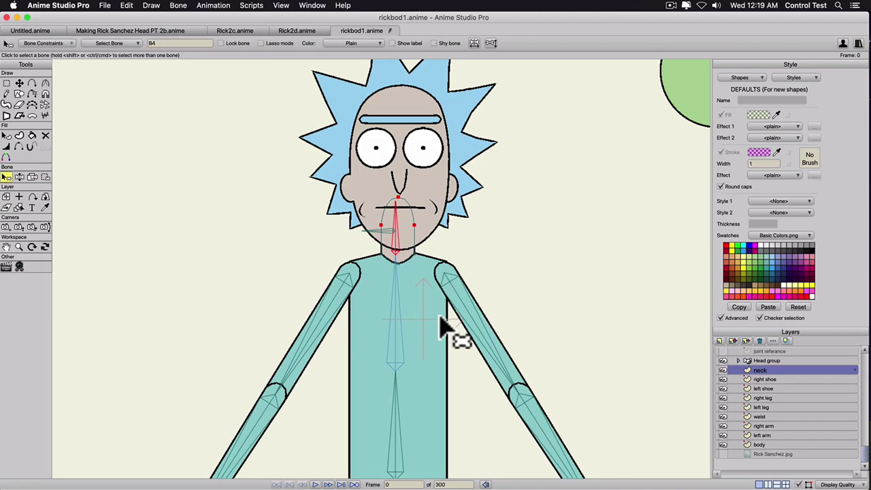
{"action": "left_click", "coordinate": [394, 321]}
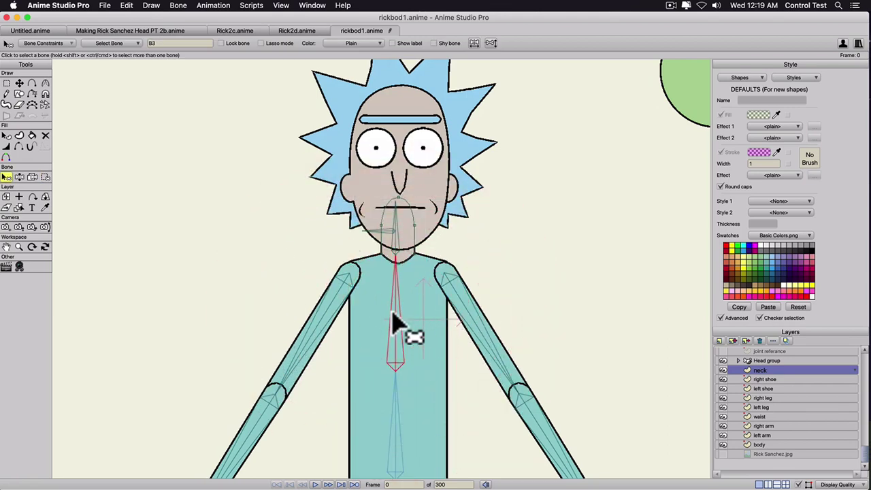
{"action": "key", "text": "g"}
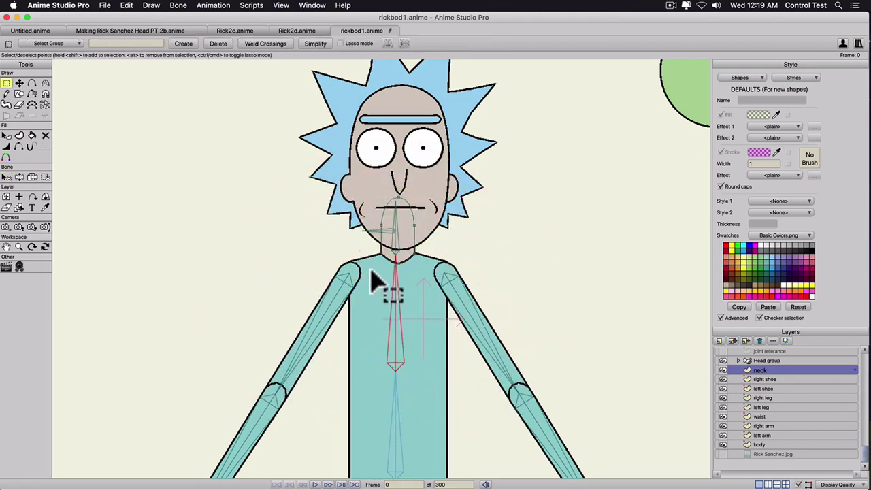
{"action": "left_click", "coordinate": [429, 247]}
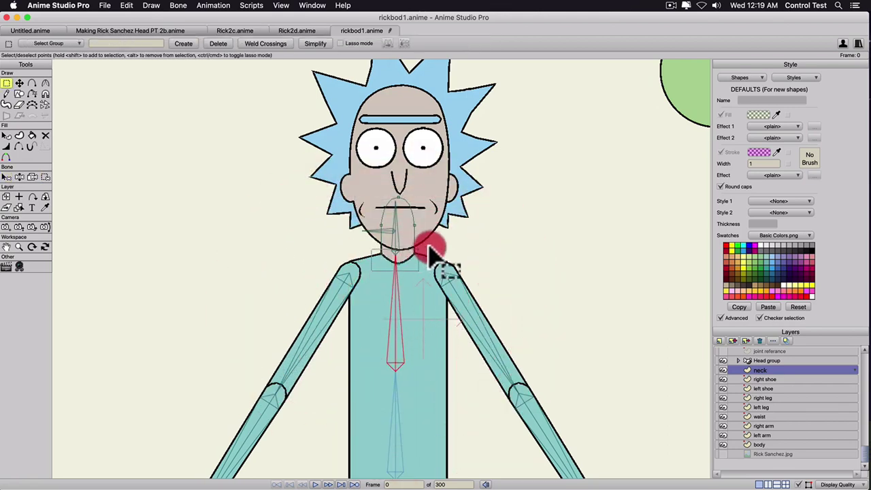
{"action": "left_click", "coordinate": [44, 176]}
{"action": "left_click", "coordinate": [192, 47]}
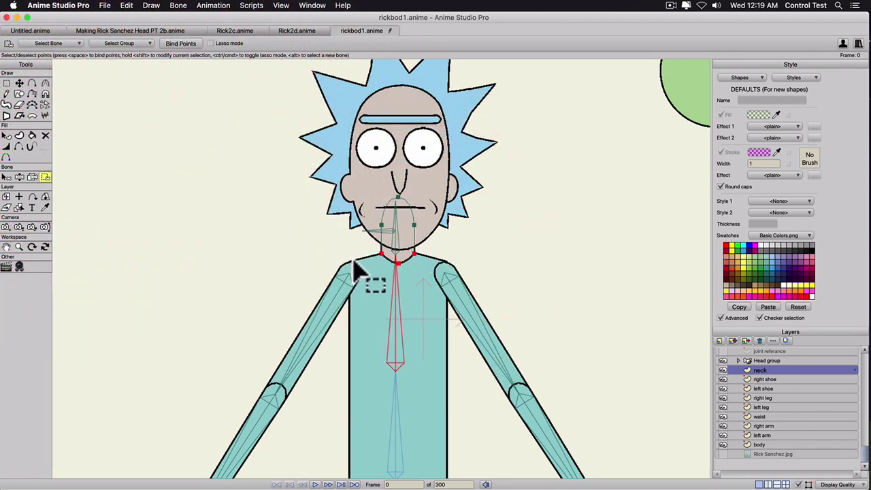
On the body layer, bind the collar, shoulder and upper side points to the upper torso bone B3.
{"action": "left_click_drag", "start_coordinate": [397, 326], "coordinate": [410, 146]}
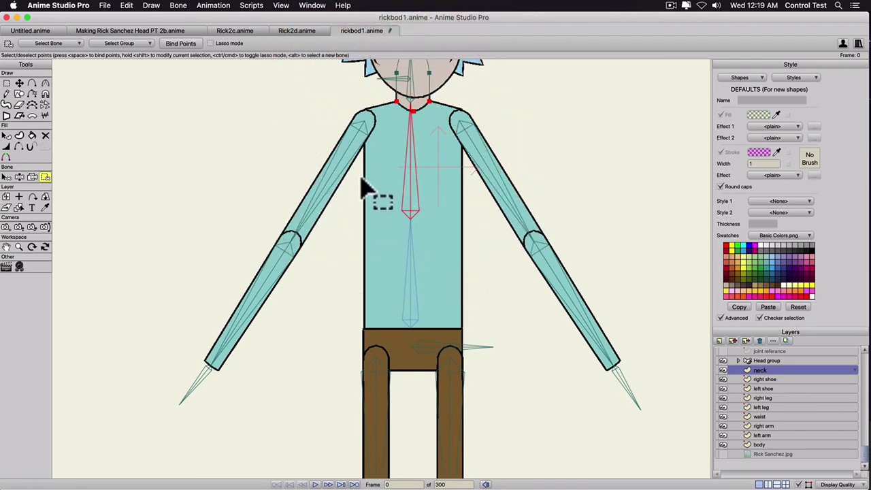
{"action": "left_click", "coordinate": [758, 445]}
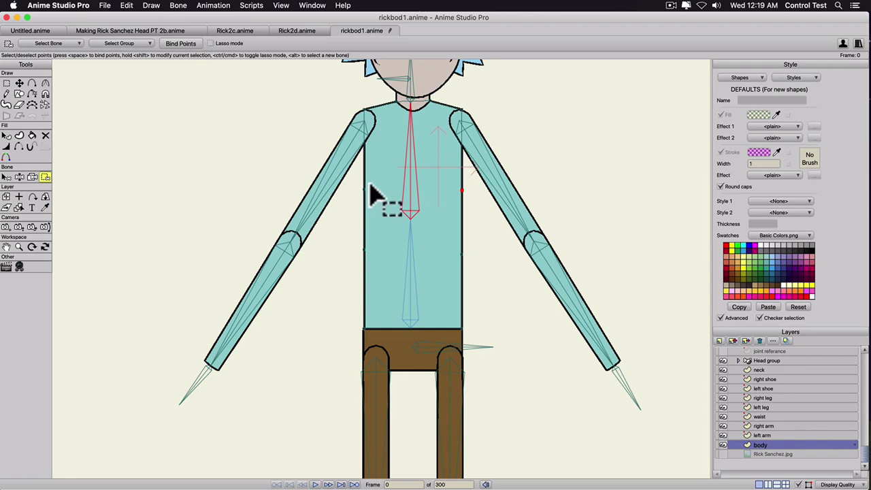
{"action": "key", "text": "g"}
{"action": "left_click_drag", "start_coordinate": [349, 217], "coordinate": [486, 98]}
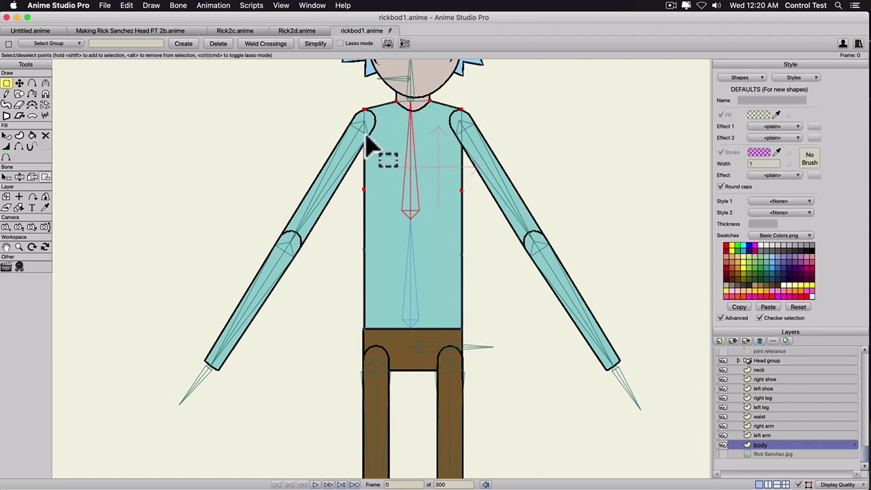
{"action": "left_click", "coordinate": [45, 177]}
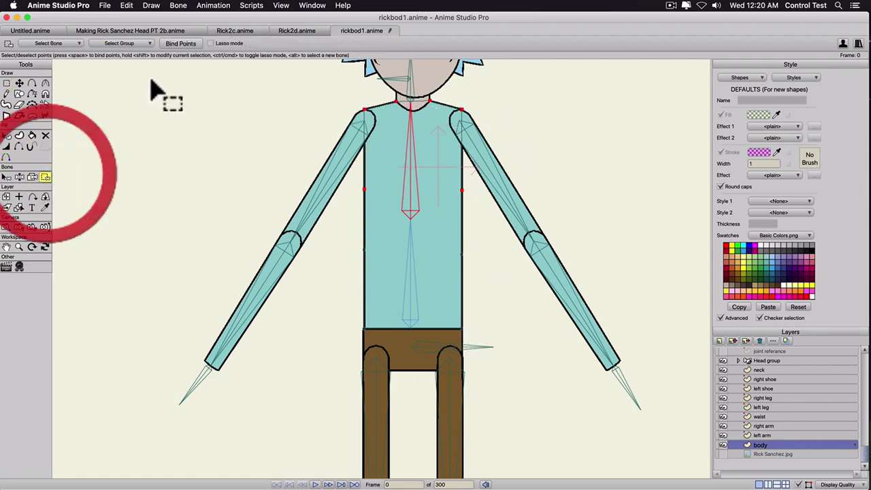
Bind the body layer's four lower points, on the sides and at the hem, to the lower torso bone B2.
{"action": "key", "text": "b"}
{"action": "left_click", "coordinate": [405, 299]}
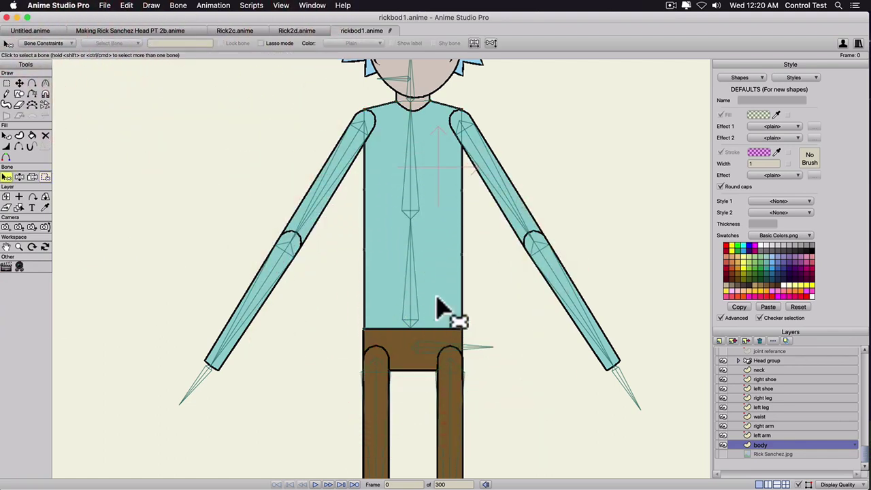
{"action": "left_click", "coordinate": [411, 308]}
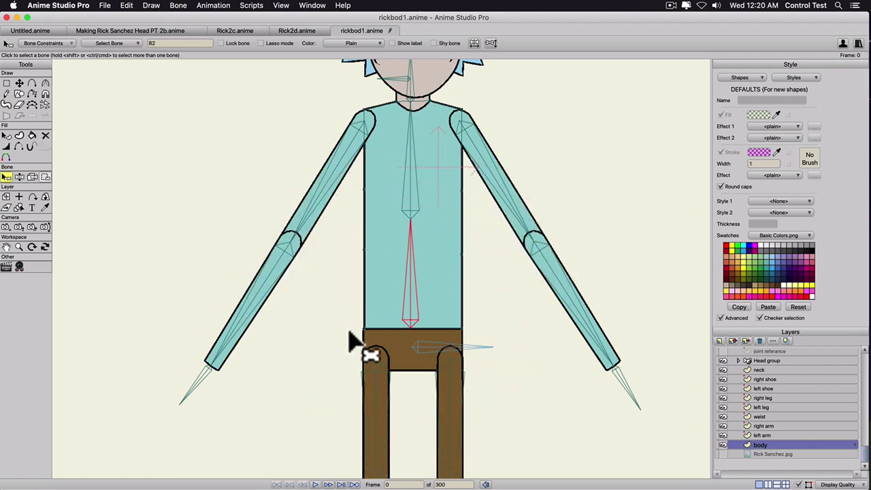
{"action": "key", "text": "g"}
{"action": "left_click_drag", "start_coordinate": [351, 335], "coordinate": [510, 226]}
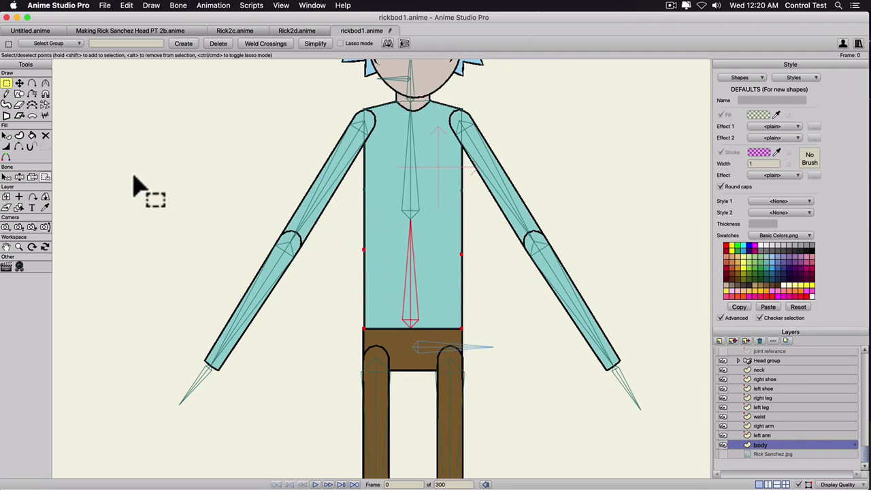
{"action": "left_click", "coordinate": [45, 177]}
{"action": "left_click", "coordinate": [183, 43]}
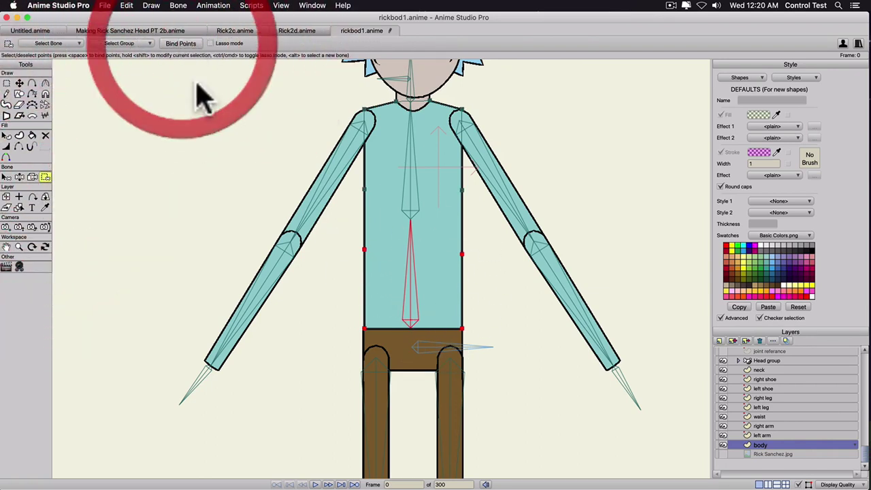
Bind all points of the waist layer to the horizontal hip bone B1.
{"action": "key", "text": "z"}
{"action": "left_click", "coordinate": [415, 351]}
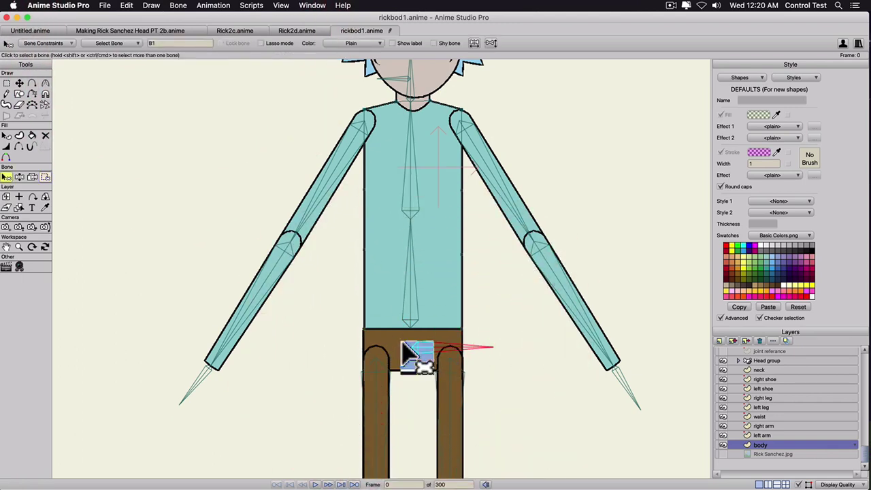
{"action": "left_click", "coordinate": [759, 415]}
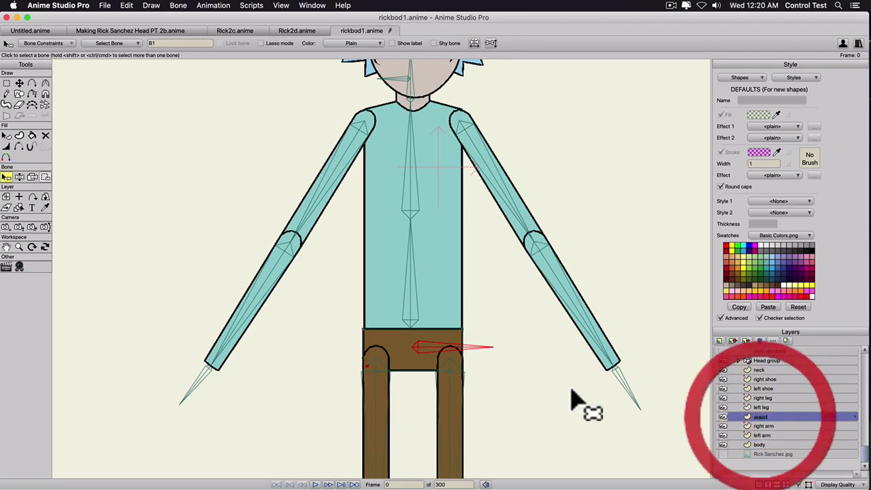
{"action": "key", "text": "g"}
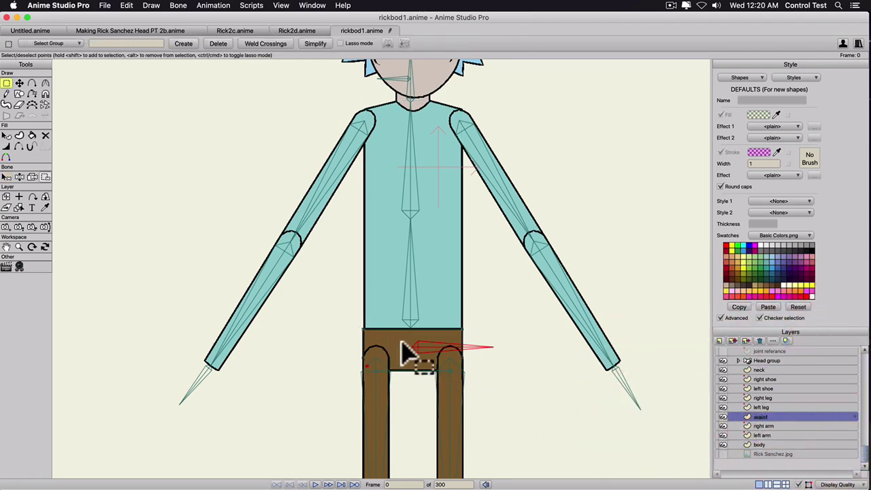
{"action": "left_click", "coordinate": [408, 350]}
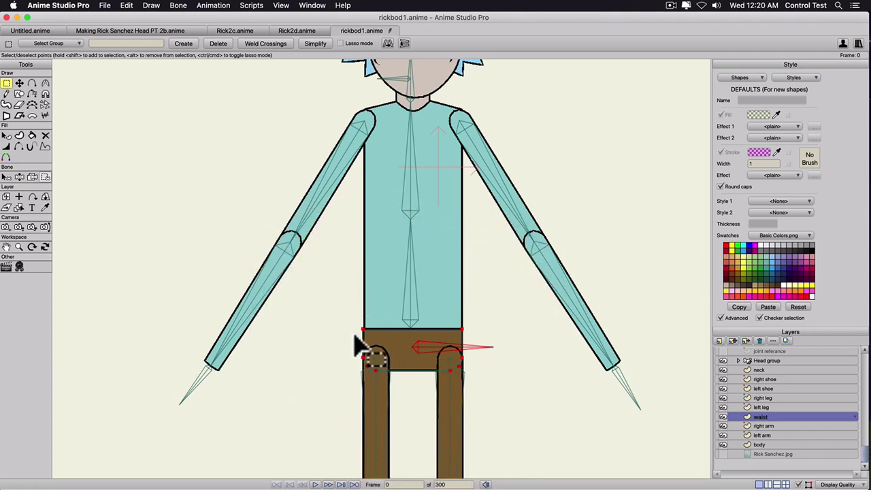
{"action": "left_click", "coordinate": [44, 176]}
{"action": "left_click", "coordinate": [181, 43]}
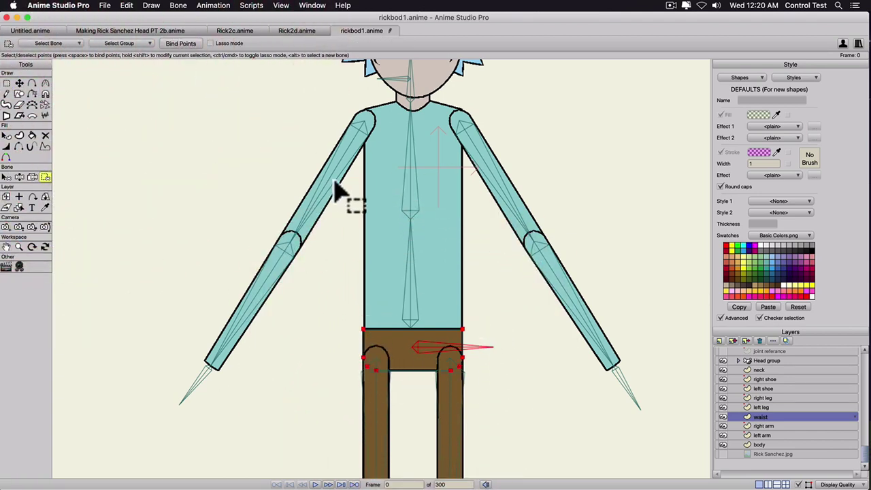
On the left arm layer, bind the upper arm's shoulder and elbow points to bone B6.
{"action": "left_click", "coordinate": [757, 435]}
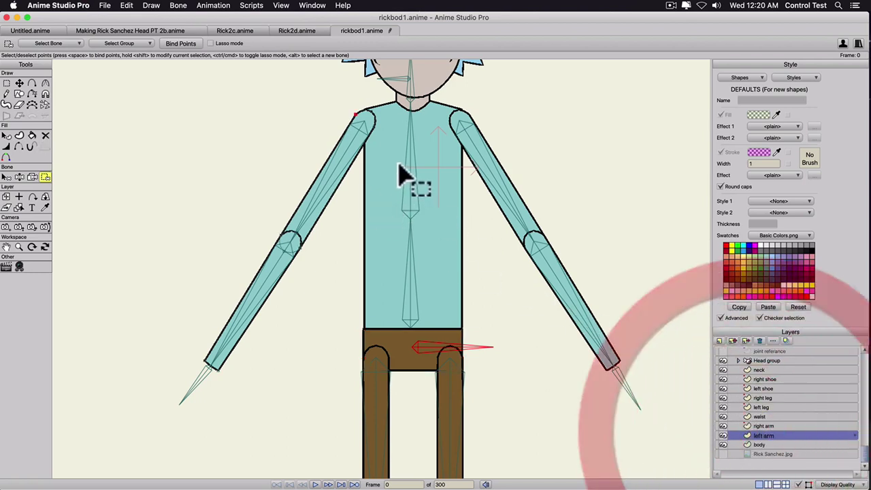
{"action": "key", "text": "b"}
{"action": "left_click", "coordinate": [347, 162]}
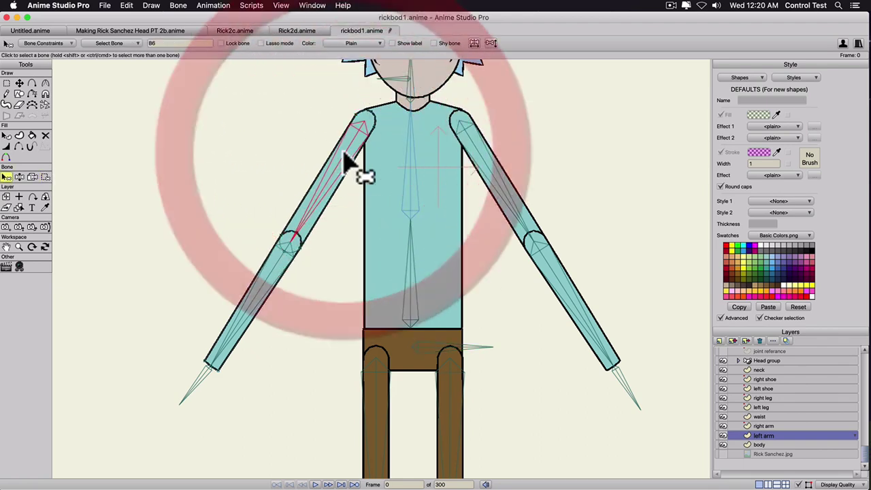
{"action": "key", "text": "g"}
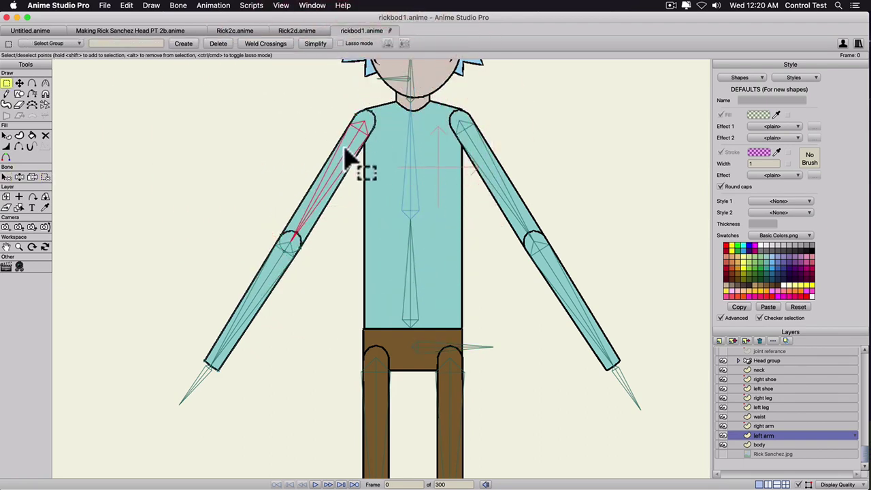
{"action": "left_click", "coordinate": [317, 195]}
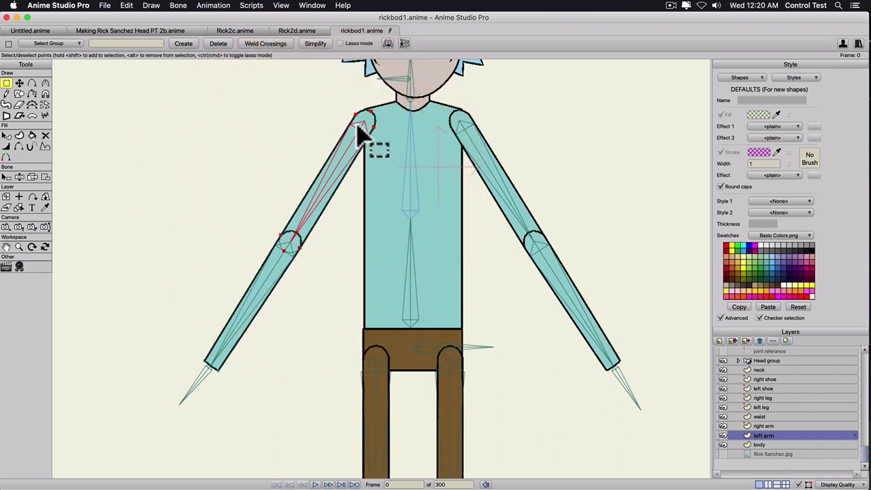
{"action": "left_click", "coordinate": [45, 177]}
{"action": "left_click", "coordinate": [170, 42]}
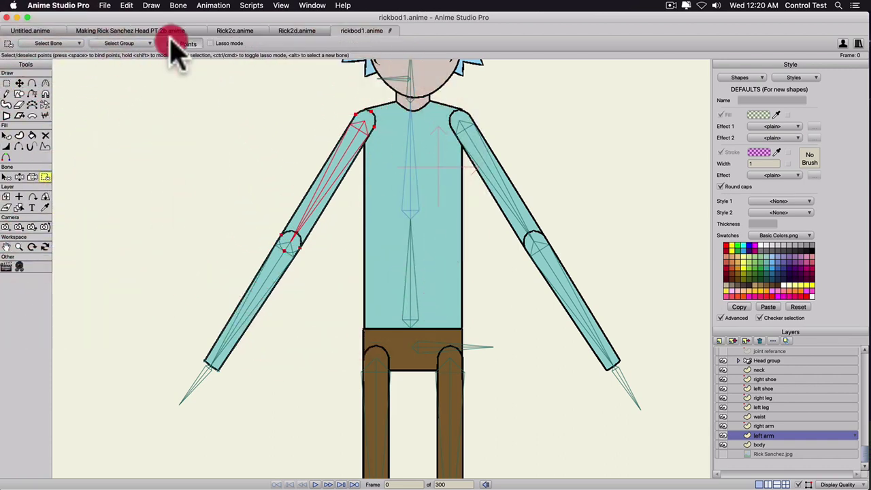
Bind the left arm layer's forearm points, from elbow to wrist, to bone B7.
{"action": "key", "text": "b"}
{"action": "left_click", "coordinate": [277, 275]}
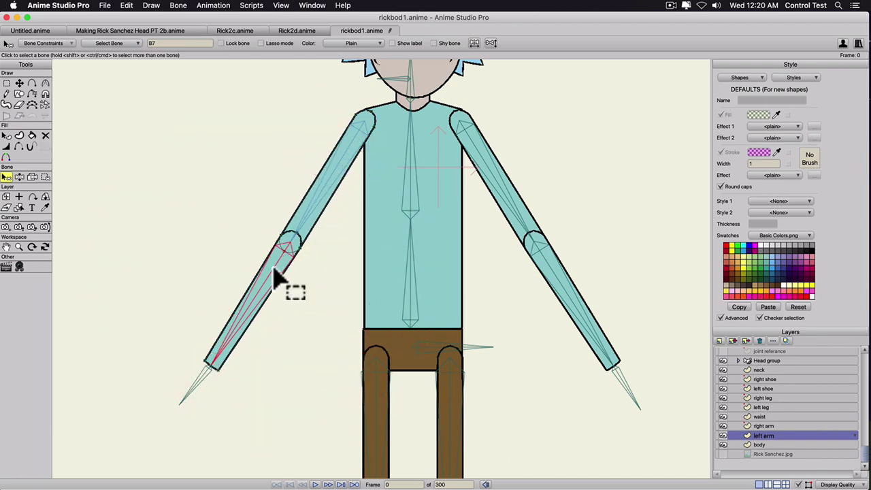
{"action": "key", "text": "g"}
{"action": "left_click", "coordinate": [264, 276]}
{"action": "left_click", "coordinate": [45, 177]}
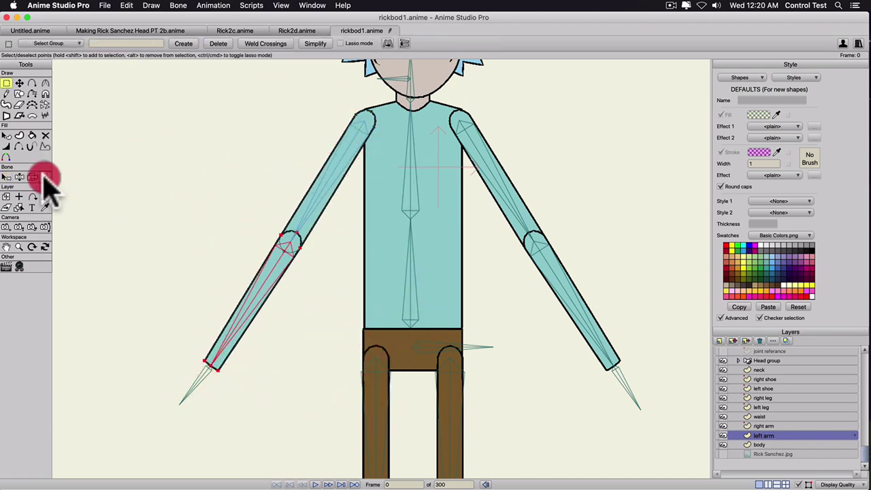
On the right arm layer, bind the upper arm's shoulder and elbow points to bone B9.
{"action": "left_click", "coordinate": [762, 426]}
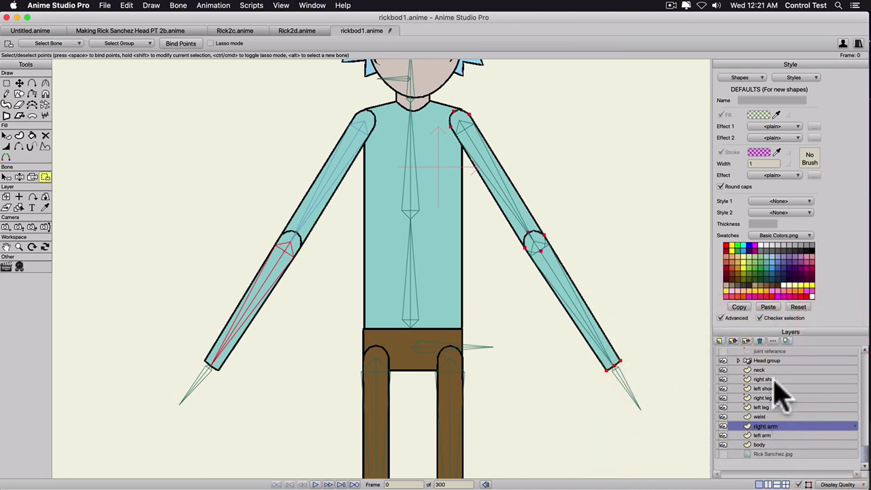
{"action": "key", "text": "b"}
{"action": "left_click", "coordinate": [476, 156]}
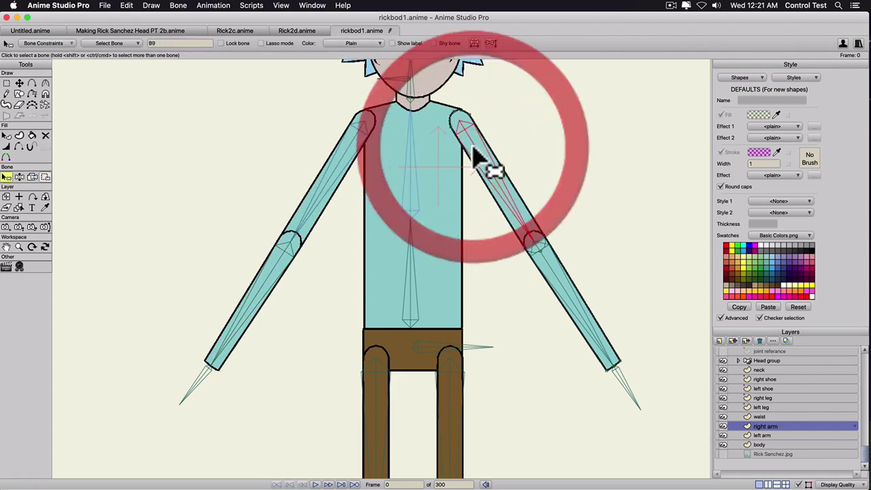
{"action": "key", "text": "g"}
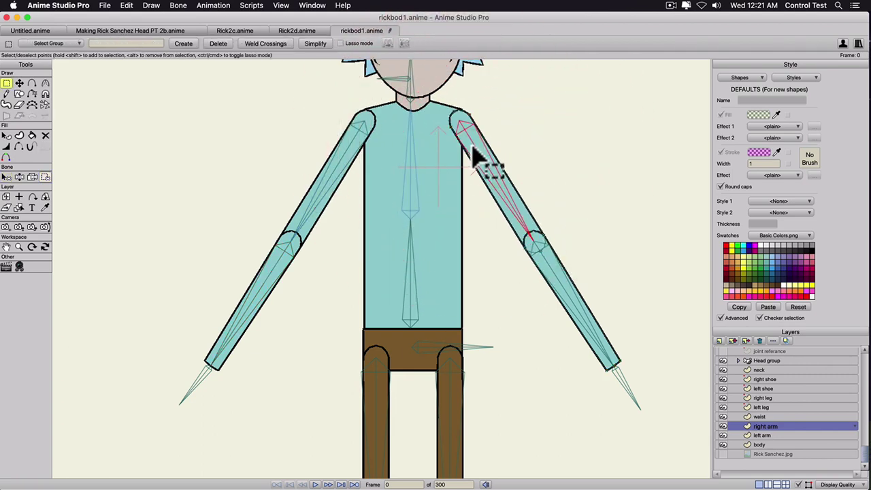
{"action": "left_click", "coordinate": [475, 154]}
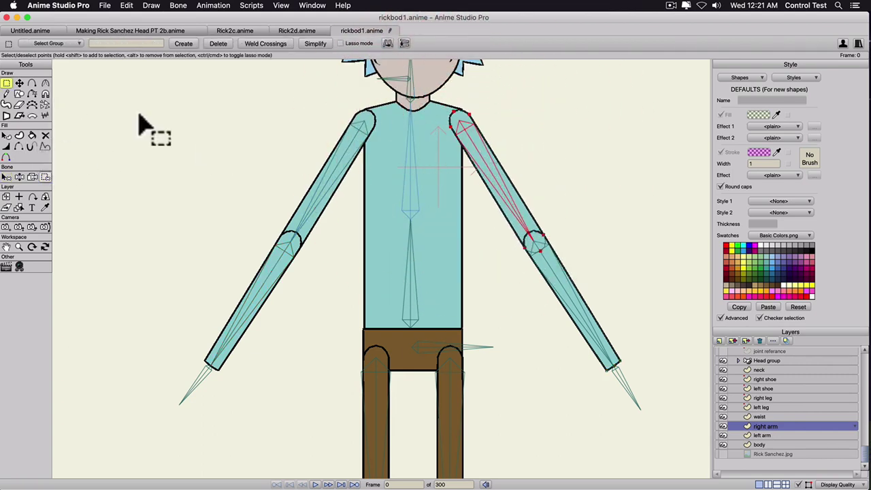
{"action": "left_click", "coordinate": [46, 176]}
{"action": "left_click", "coordinate": [190, 44]}
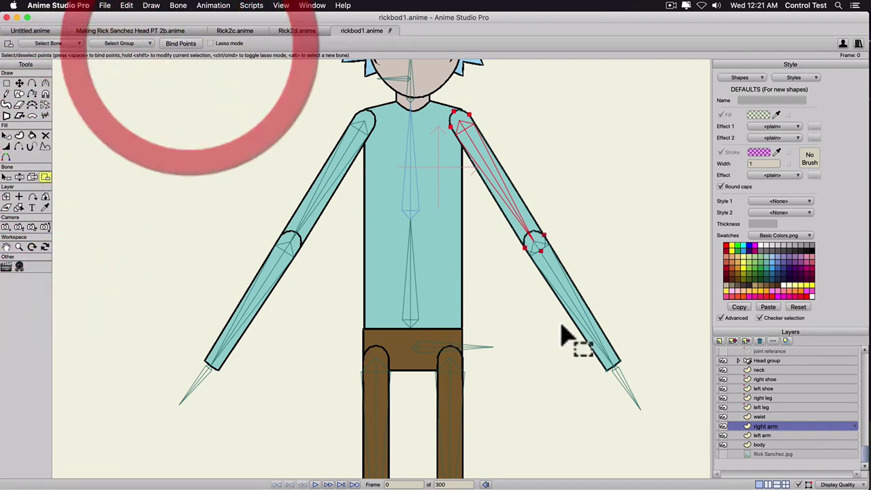
Bind the right arm layer's forearm points, from elbow to wrist, to bone B10.
{"action": "key", "text": "b"}
{"action": "left_click", "coordinate": [555, 275]}
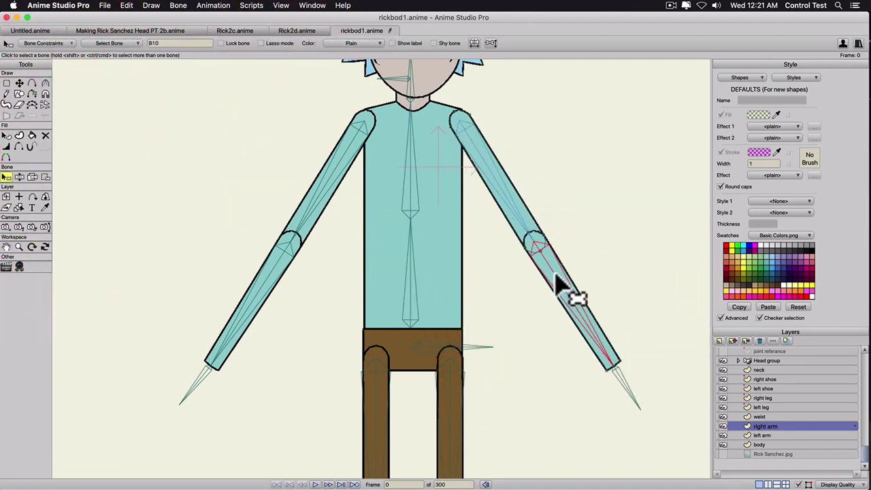
{"action": "key", "text": "g"}
{"action": "left_click", "coordinate": [555, 276]}
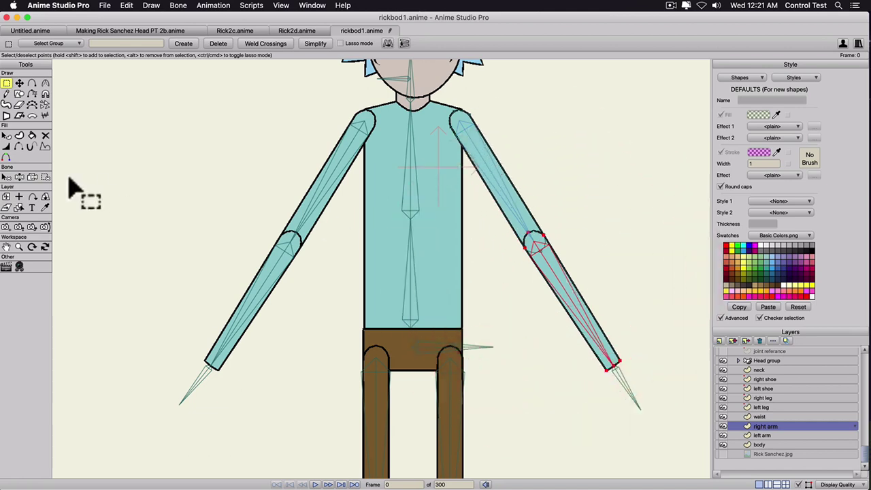
{"action": "left_click", "coordinate": [45, 177]}
{"action": "left_click", "coordinate": [189, 44]}
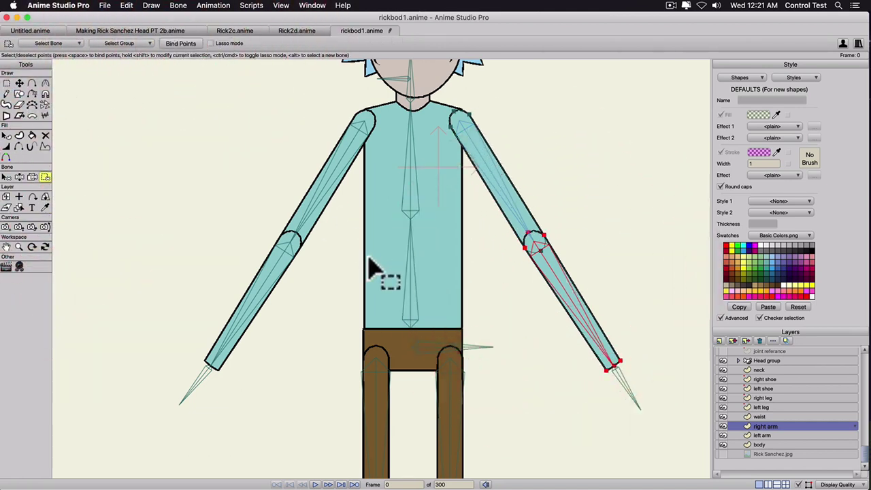
Test the arm bindings by bending both arms at the elbows with the Manipulate Bones tool.
{"action": "left_click_drag", "start_coordinate": [397, 299], "coordinate": [390, 247]}
{"action": "scroll", "coordinate": [391, 245], "scroll_direction": "down", "scroll_amount": 2}
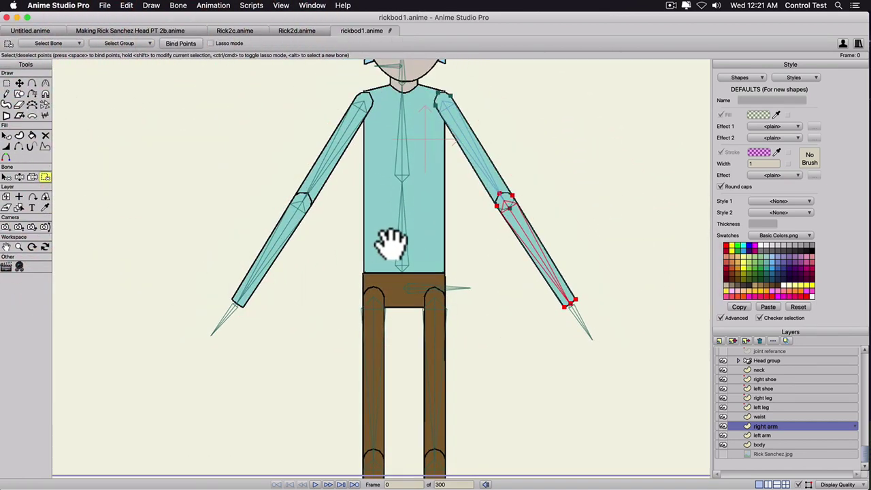
{"action": "key", "text": "z"}
{"action": "left_click_drag", "start_coordinate": [282, 242], "coordinate": [393, 150]}
{"action": "left_click_drag", "start_coordinate": [508, 213], "coordinate": [403, 258]}
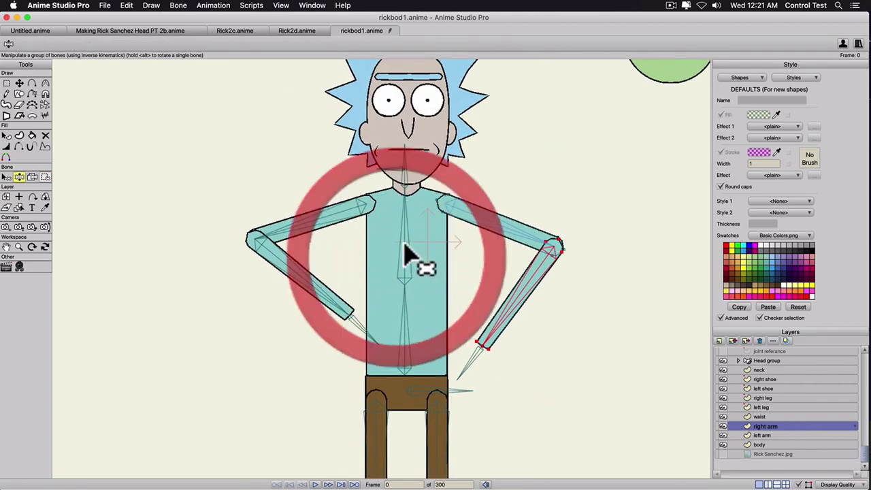
Test the upper-body rig by posing the left arm, the torso and the head with the Manipulate Bones tool.
{"action": "left_click_drag", "start_coordinate": [342, 306], "coordinate": [231, 286]}
{"action": "left_click_drag", "start_coordinate": [426, 259], "coordinate": [426, 136]}
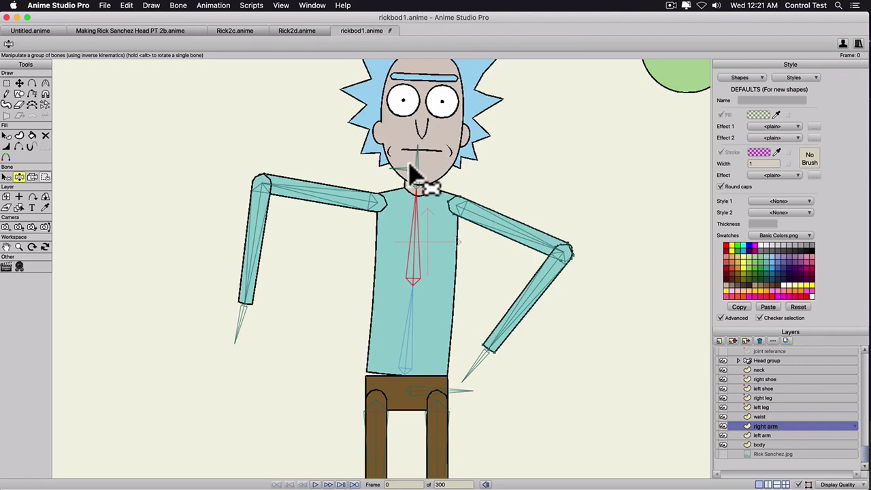
{"action": "left_click_drag", "start_coordinate": [417, 167], "coordinate": [398, 179]}
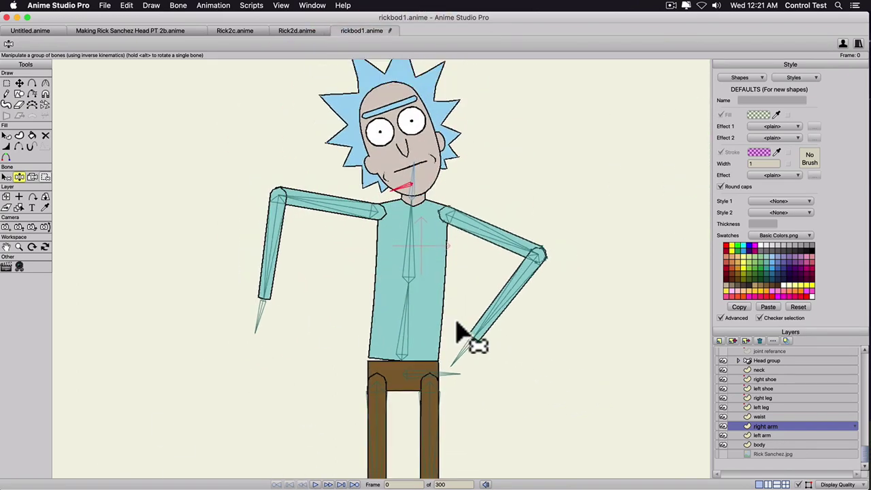
On the left leg layer, bind the thigh points from hip to knee to bone B12.
{"action": "left_click_drag", "start_coordinate": [412, 300], "coordinate": [393, 182]}
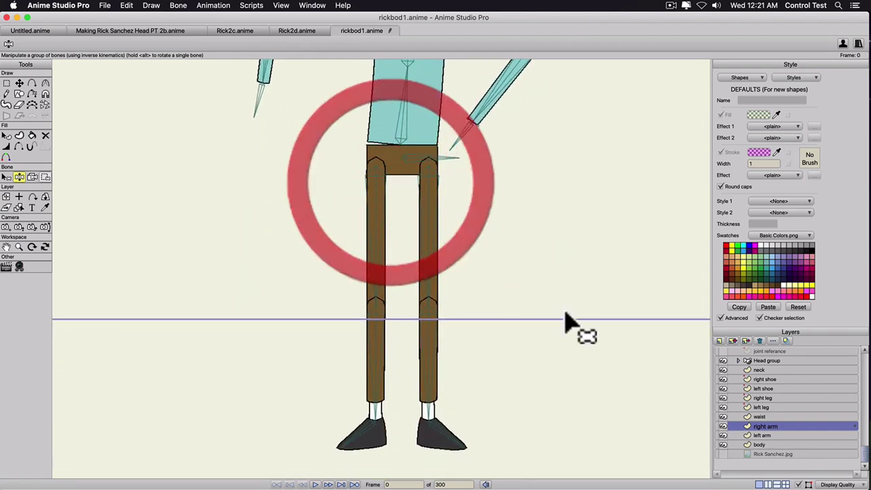
{"action": "left_click", "coordinate": [763, 407]}
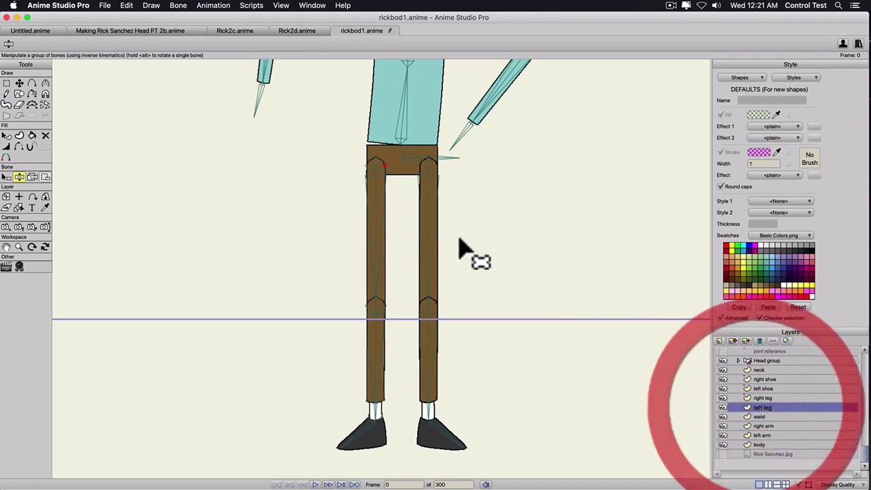
{"action": "key", "text": "b"}
{"action": "left_click", "coordinate": [374, 192]}
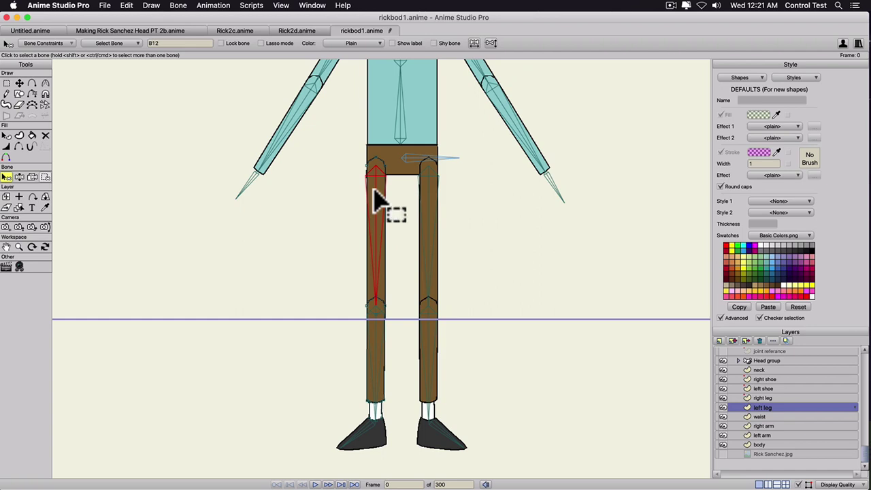
{"action": "key", "text": "g"}
{"action": "left_click", "coordinate": [374, 192]}
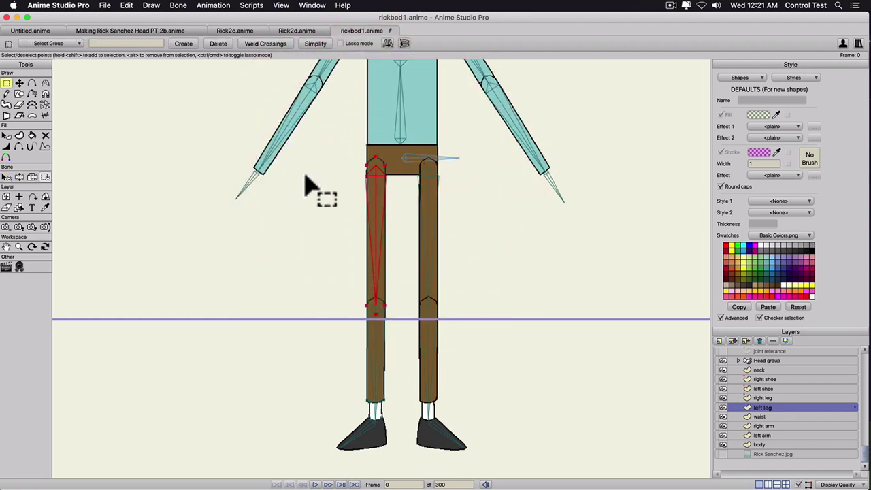
{"action": "left_click", "coordinate": [46, 177]}
{"action": "left_click", "coordinate": [179, 43]}
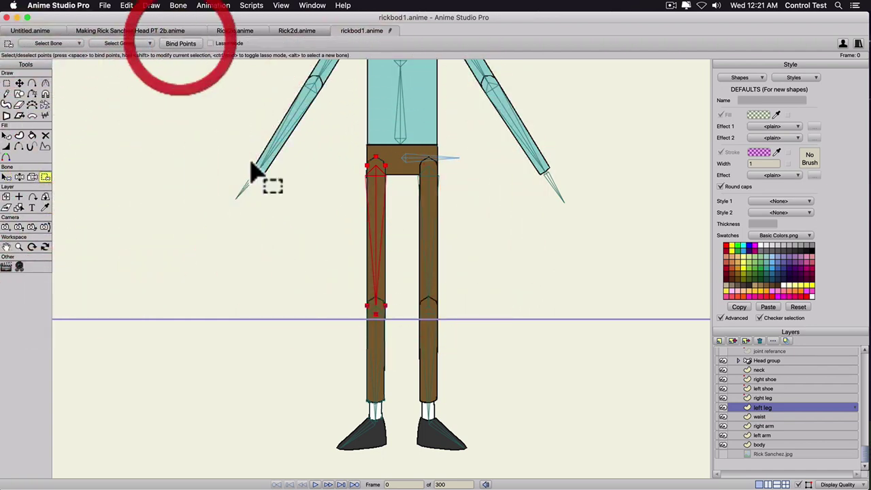
Bind the left leg layer's shin points, from knee to trouser hem, to the left lower leg bone.
{"action": "key", "text": "b"}
{"action": "left_click", "coordinate": [376, 338]}
{"action": "key", "text": "g"}
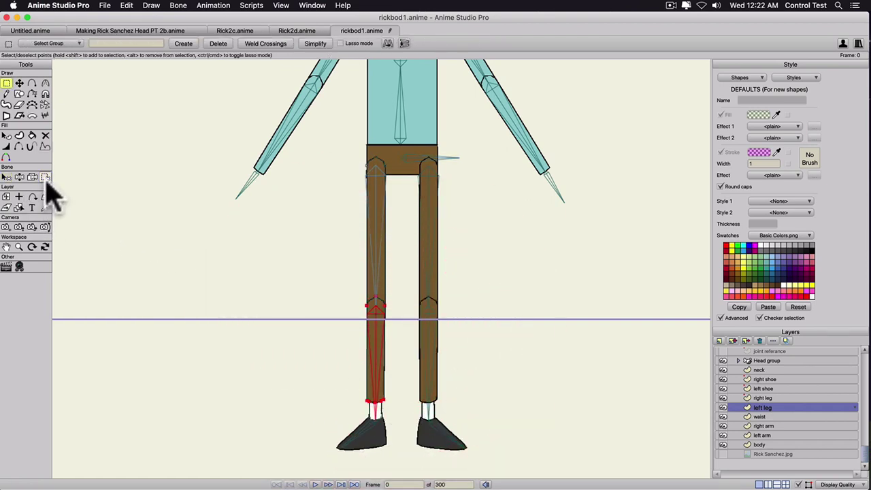
{"action": "left_click", "coordinate": [45, 176]}
{"action": "left_click", "coordinate": [180, 44]}
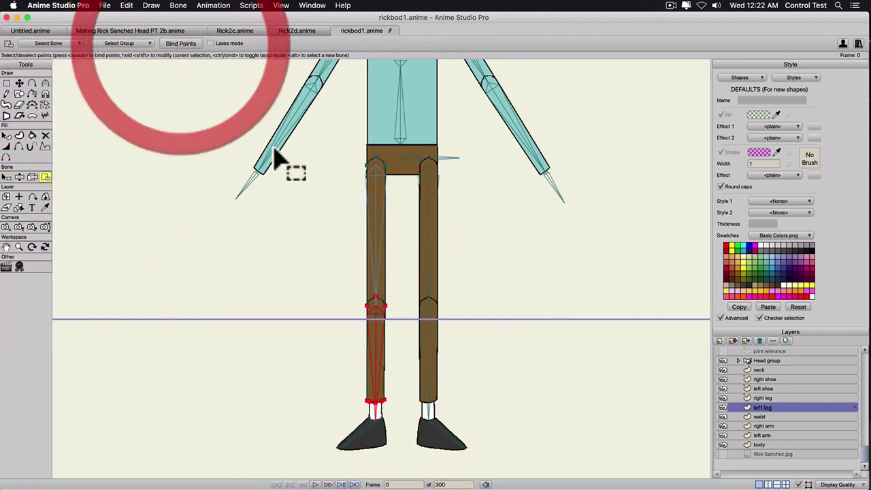
On the right leg layer, bind the thigh points from hip to knee to the right upper leg bone.
{"action": "left_click", "coordinate": [763, 398]}
{"action": "key", "text": "b"}
{"action": "left_click", "coordinate": [429, 219]}
{"action": "key", "text": "g"}
{"action": "left_click", "coordinate": [428, 215]}
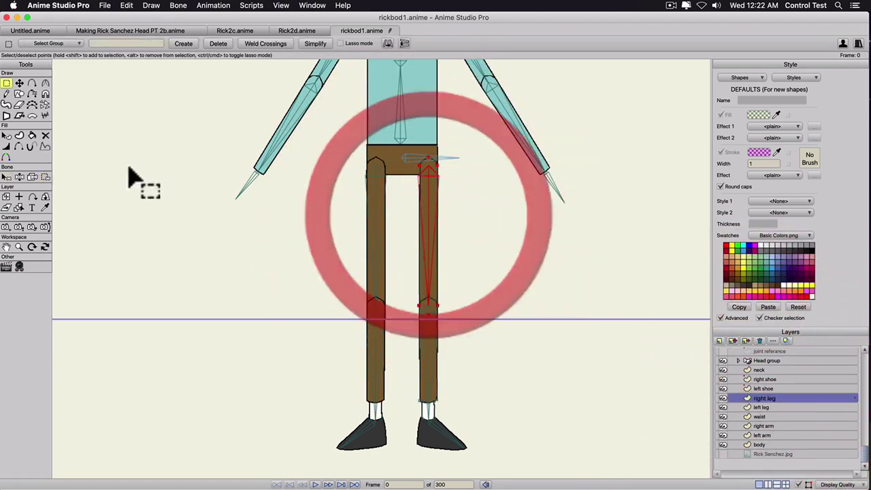
{"action": "left_click", "coordinate": [43, 175]}
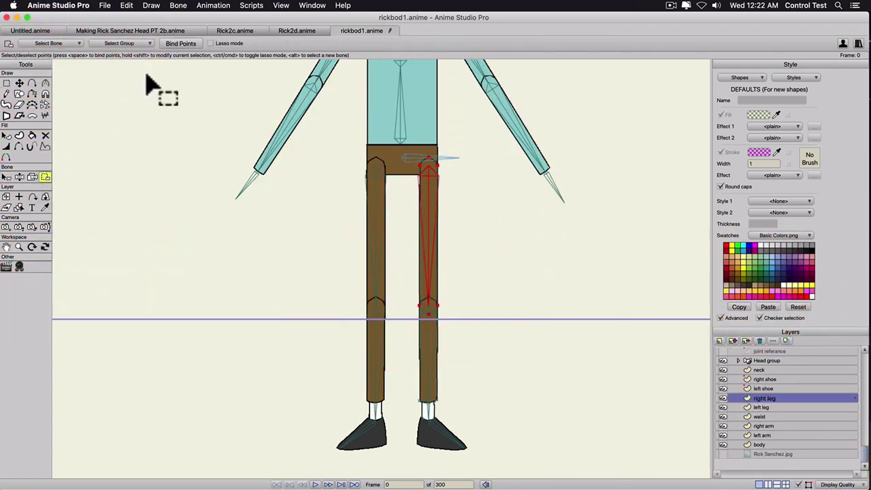
Bind the right leg layer's shin points, from knee to trouser hem, to bone B16.
{"action": "key", "text": "b"}
{"action": "left_click", "coordinate": [428, 347]}
{"action": "key", "text": "g"}
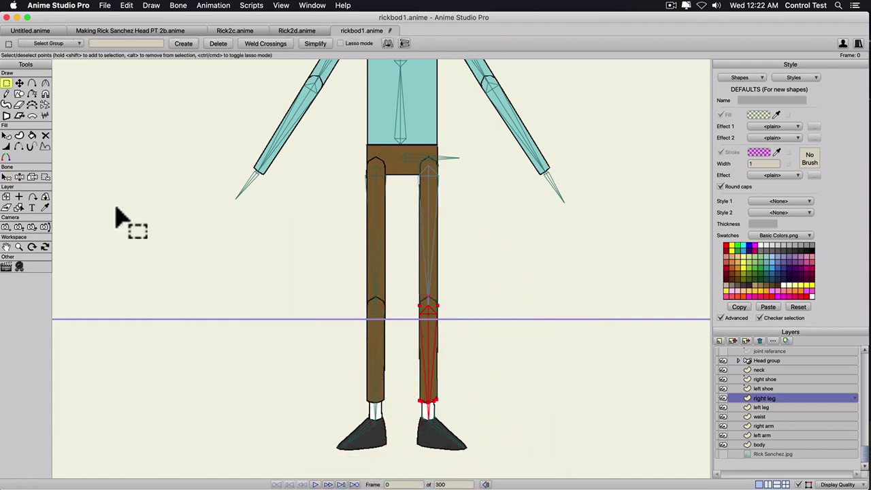
{"action": "left_click", "coordinate": [45, 177]}
{"action": "left_click", "coordinate": [181, 46]}
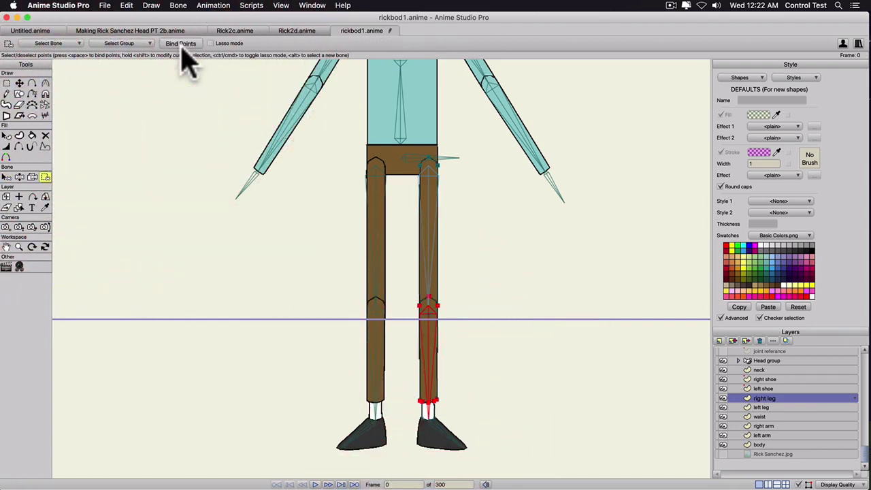
Test the right leg binding by bending the knee with Manipulate Bones and examine how the sock and shoe follow.
{"action": "scroll", "coordinate": [435, 436], "scroll_direction": "up", "scroll_amount": 2}
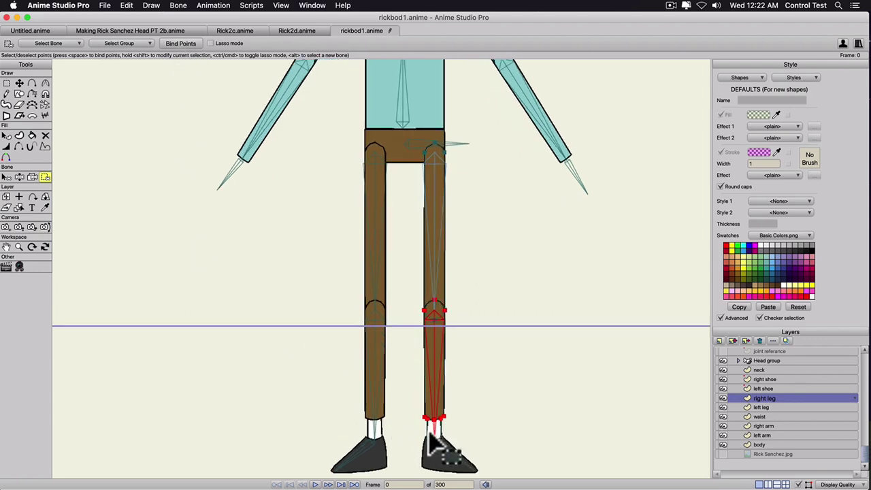
{"action": "left_click_drag", "start_coordinate": [450, 430], "coordinate": [435, 320]}
{"action": "scroll", "coordinate": [435, 347], "scroll_direction": "up", "scroll_amount": 2}
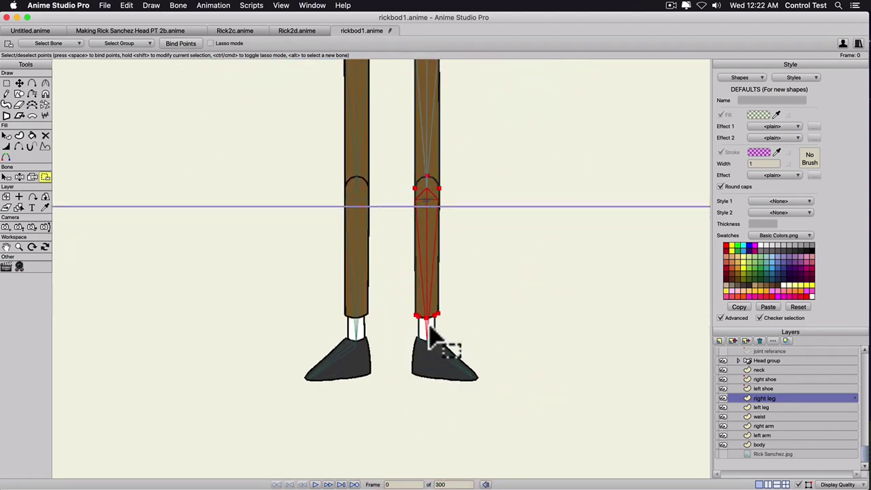
{"action": "scroll", "coordinate": [420, 328], "scroll_direction": "down", "scroll_amount": 2}
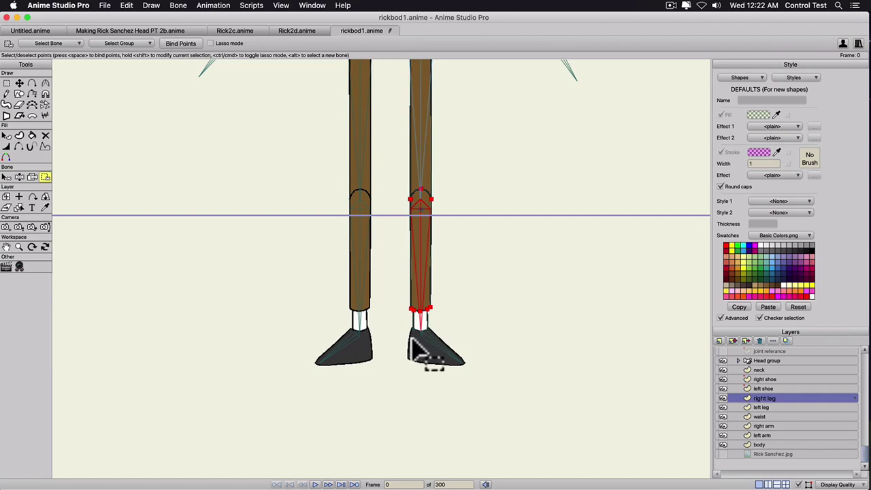
{"action": "scroll", "coordinate": [399, 343], "scroll_direction": "down", "scroll_amount": 5}
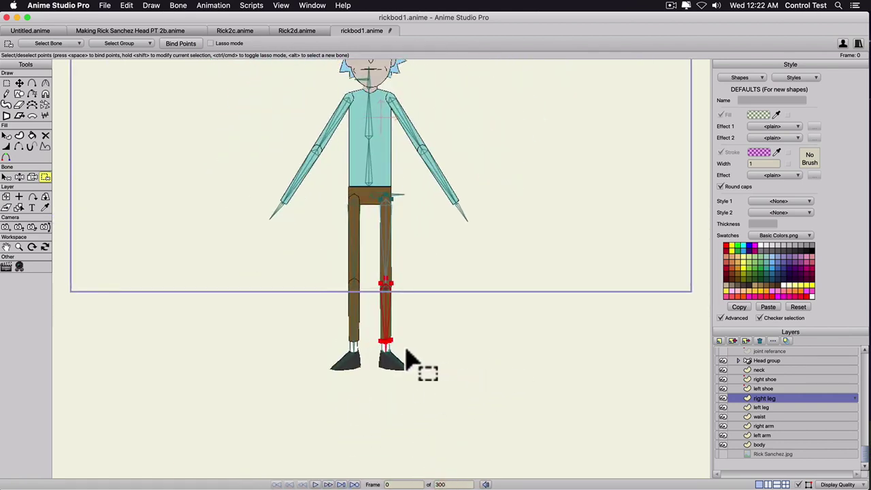
{"action": "key", "text": "z"}
{"action": "left_click_drag", "start_coordinate": [436, 320], "coordinate": [424, 335]}
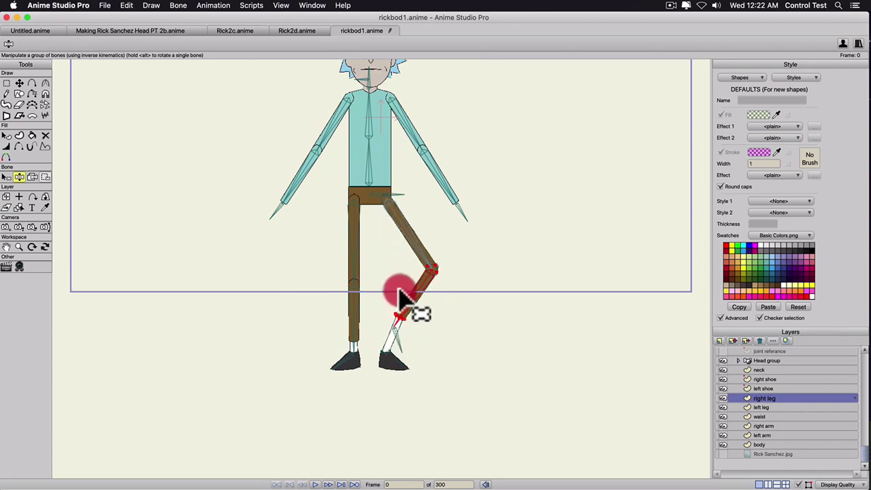
{"action": "left_click_drag", "start_coordinate": [405, 268], "coordinate": [395, 359]}
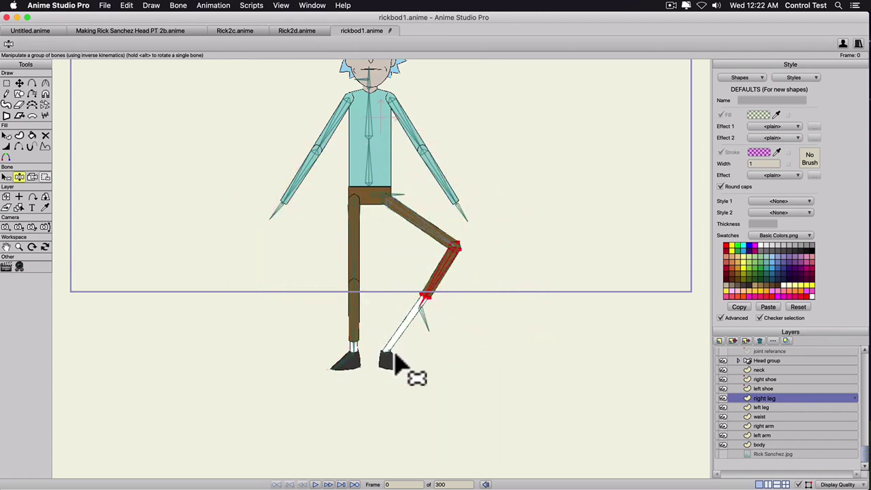
{"action": "left_click_drag", "start_coordinate": [433, 281], "coordinate": [356, 263]}
{"action": "scroll", "coordinate": [391, 390], "scroll_direction": "up", "scroll_amount": 2}
{"action": "scroll", "coordinate": [387, 388], "scroll_direction": "up", "scroll_amount": 2}
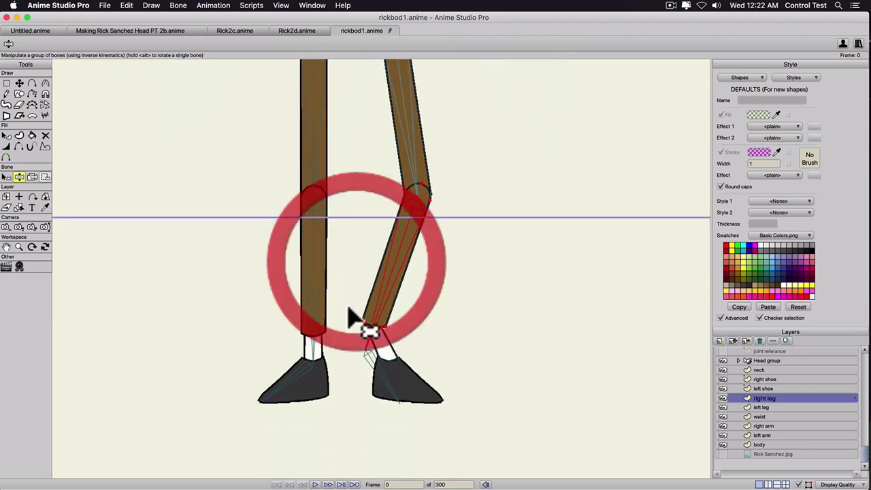
{"action": "scroll", "coordinate": [350, 310], "scroll_direction": "down", "scroll_amount": 1}
{"action": "left_click_drag", "start_coordinate": [389, 293], "coordinate": [413, 335]}
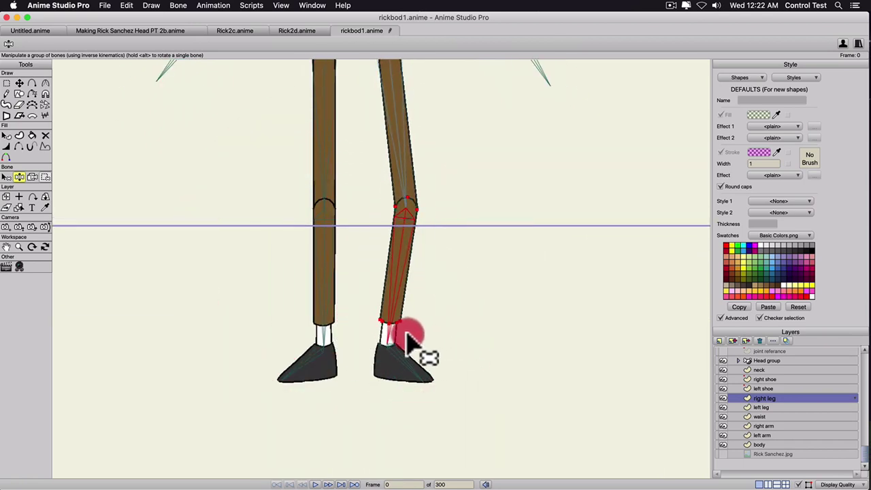
Add the right sock's points to the shin selection, bind them all to bone B16, and test the knee bend.
{"action": "key", "text": "b"}
{"action": "left_click", "coordinate": [359, 290]}
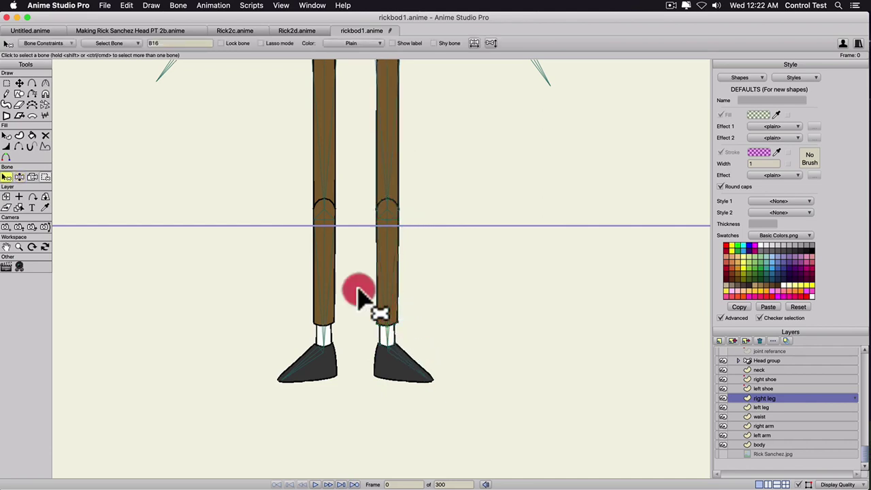
{"action": "left_click", "coordinate": [388, 282]}
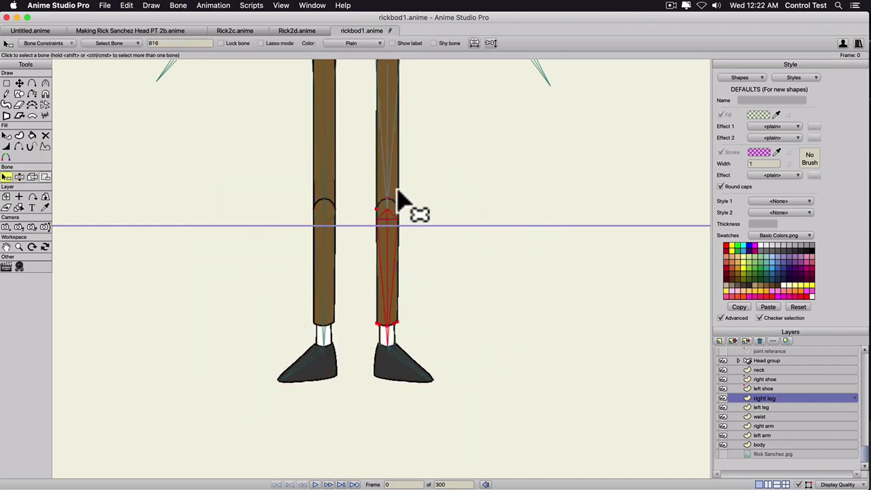
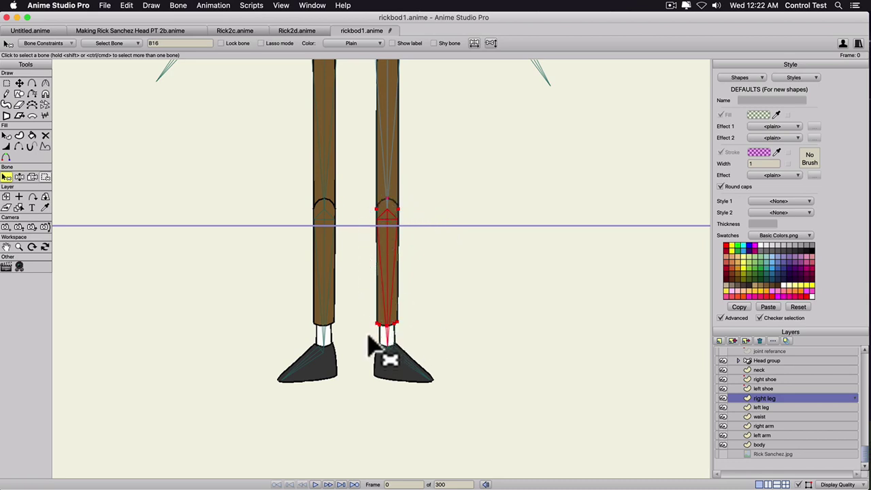
{"action": "left_click_drag", "start_coordinate": [369, 336], "coordinate": [397, 352]}
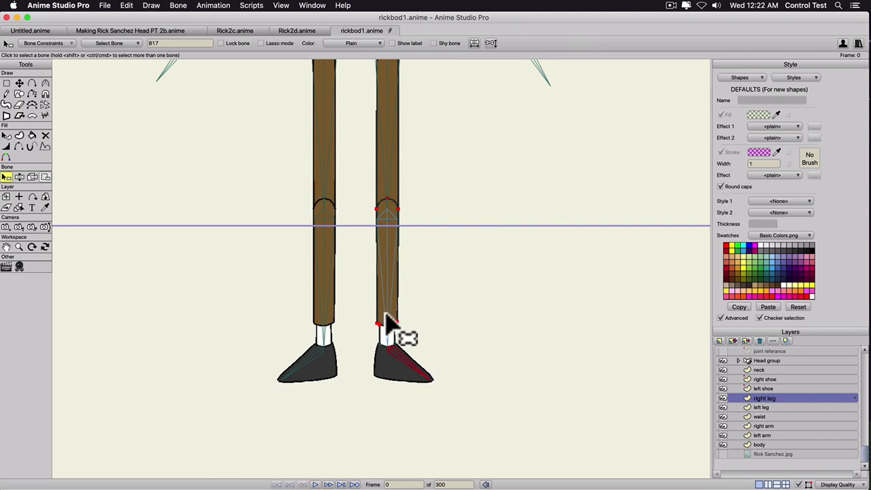
{"action": "left_click", "coordinate": [391, 281]}
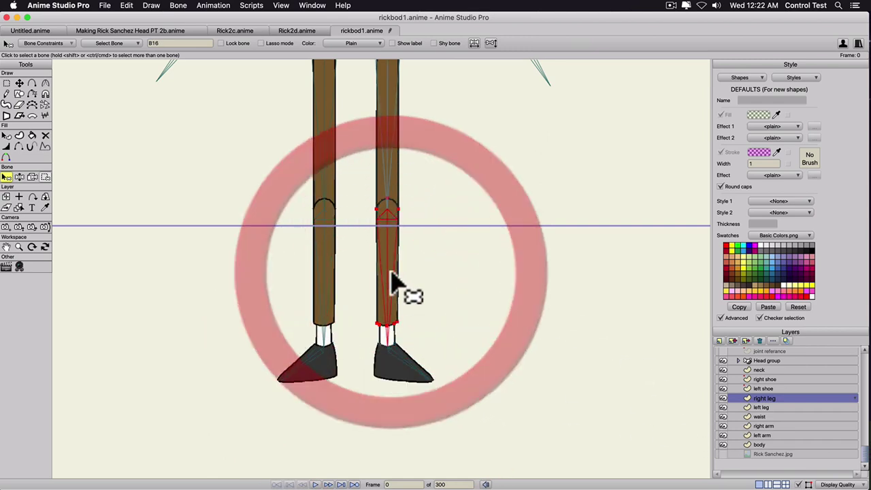
{"action": "key", "text": "g"}
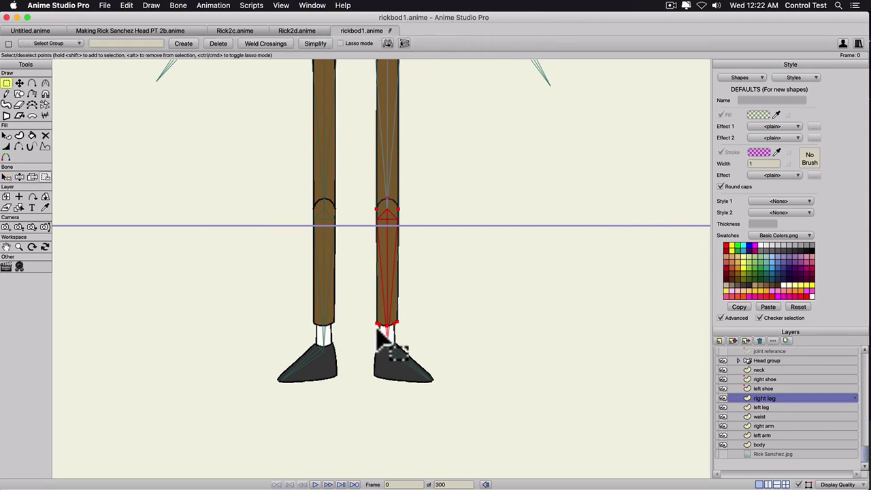
{"action": "mouse_move", "coordinate": [373, 335]}
{"action": "left_mouse_down"}
{"action": "mouse_move", "coordinate": [402, 361]}
{"action": "mouse_move", "coordinate": [379, 341]}
{"action": "left_mouse_up"}
{"action": "left_click", "coordinate": [45, 177]}
{"action": "left_click", "coordinate": [181, 43]}
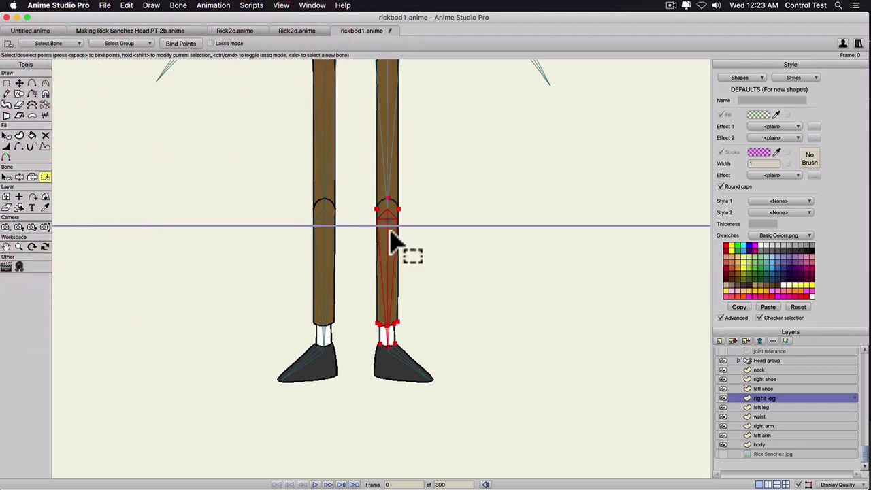
{"action": "key", "text": "z"}
{"action": "left_click_drag", "start_coordinate": [388, 273], "coordinate": [414, 340]}
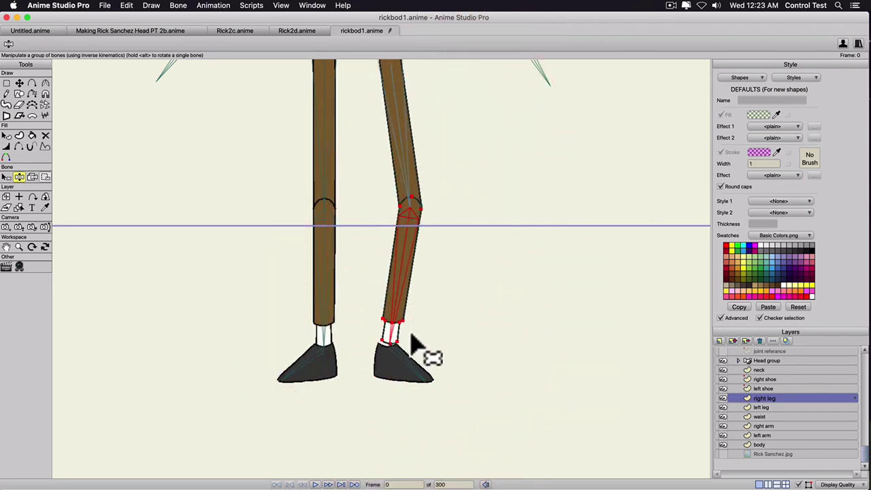
Bind all points of the right shoe layer to foot bone B17.
{"action": "key", "text": "b"}
{"action": "left_click", "coordinate": [392, 347]}
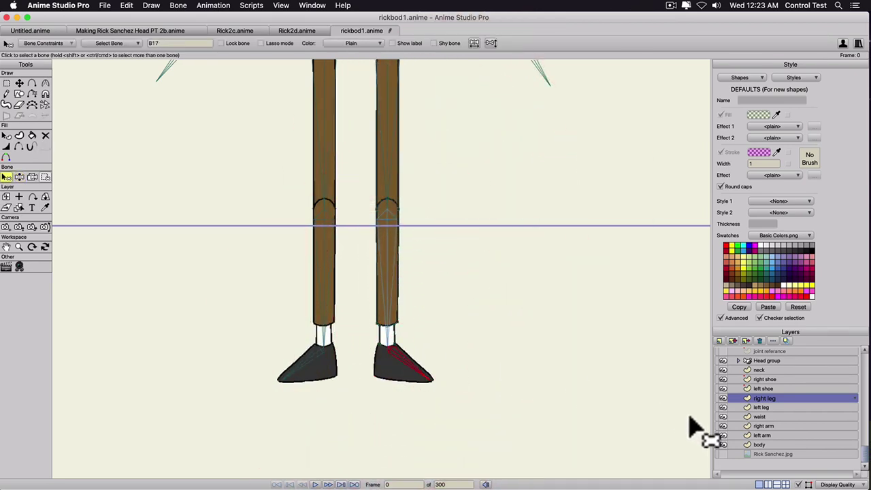
{"action": "left_click", "coordinate": [766, 379]}
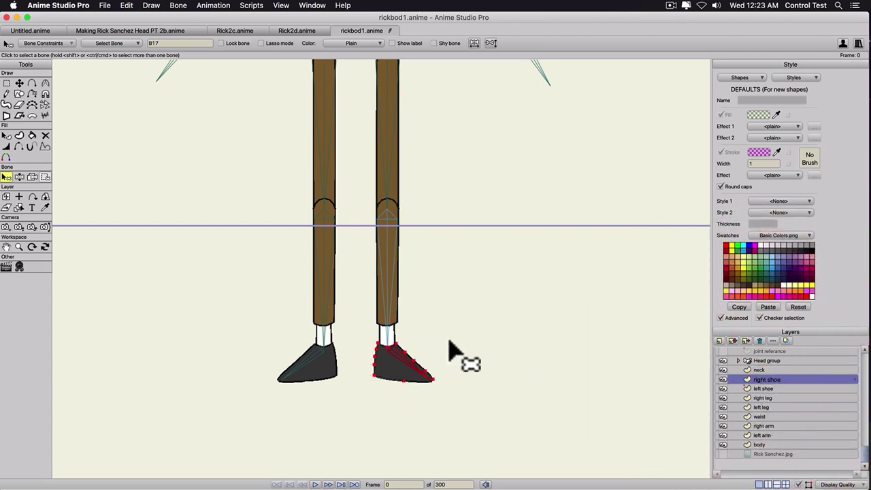
{"action": "left_click", "coordinate": [45, 177]}
{"action": "left_click", "coordinate": [181, 45]}
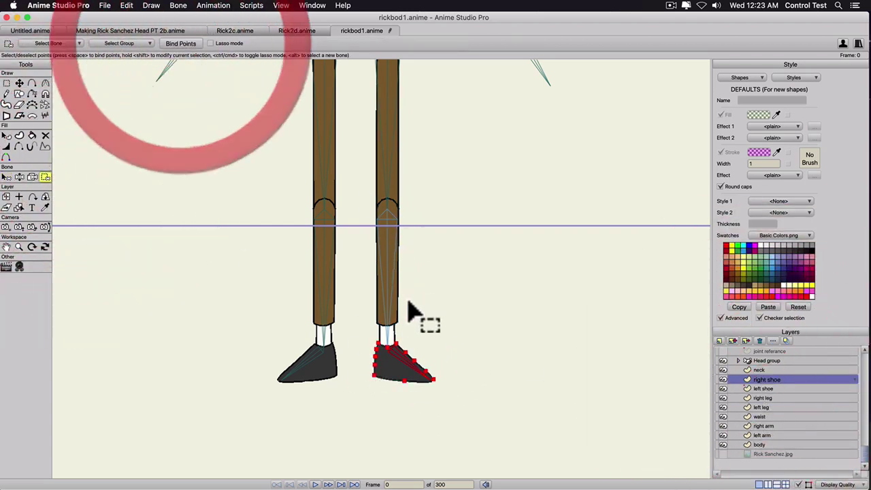
Test the right shoe binding by swinging the right leg and foot with the Manipulate Bones tool.
{"action": "key", "text": "z"}
{"action": "left_click_drag", "start_coordinate": [395, 311], "coordinate": [457, 360]}
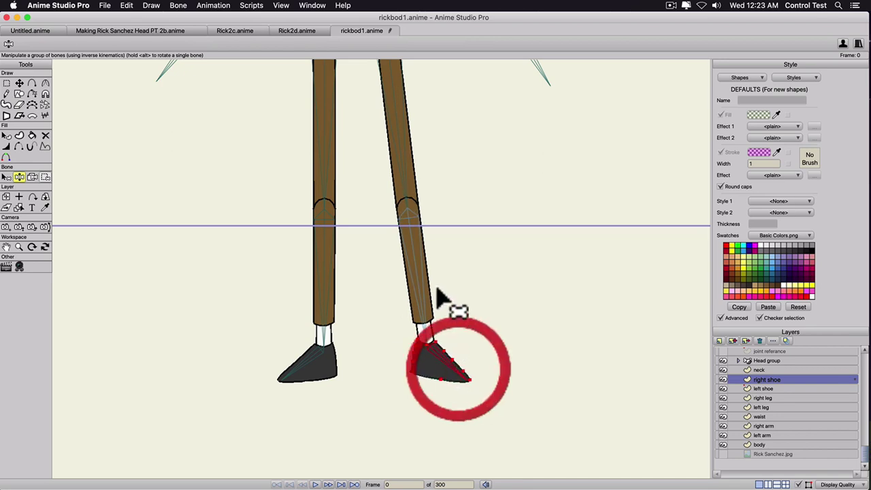
{"action": "left_click", "coordinate": [401, 321]}
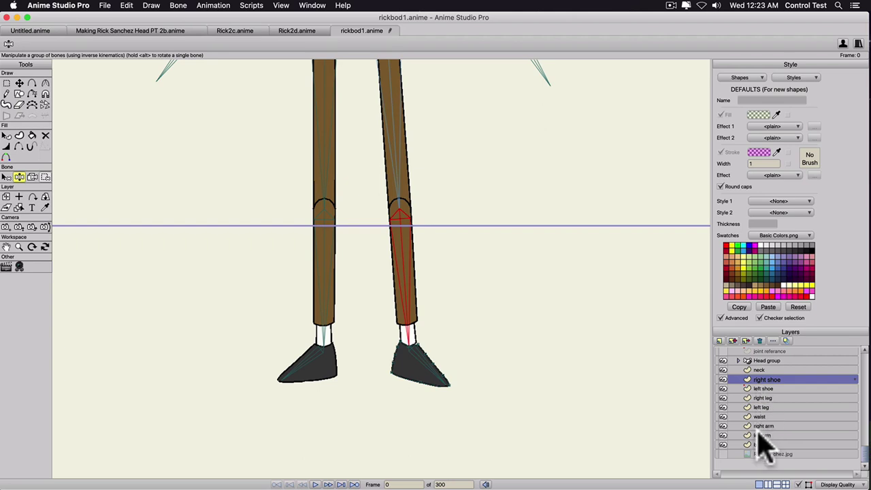
On the left leg layer, select the thigh's points and bind them to the thigh bone B12.
{"action": "left_click", "coordinate": [757, 407]}
{"action": "left_click_drag", "start_coordinate": [316, 151], "coordinate": [345, 336]}
{"action": "key", "text": "z"}
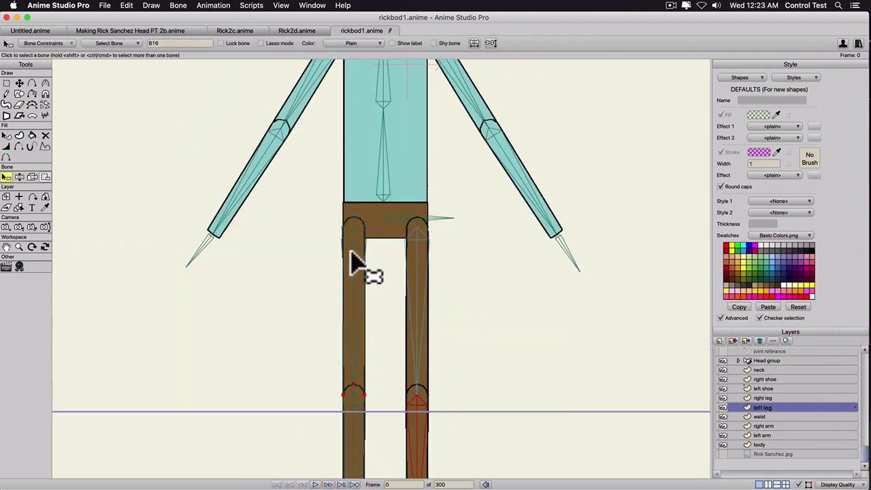
{"action": "left_click", "coordinate": [349, 258]}
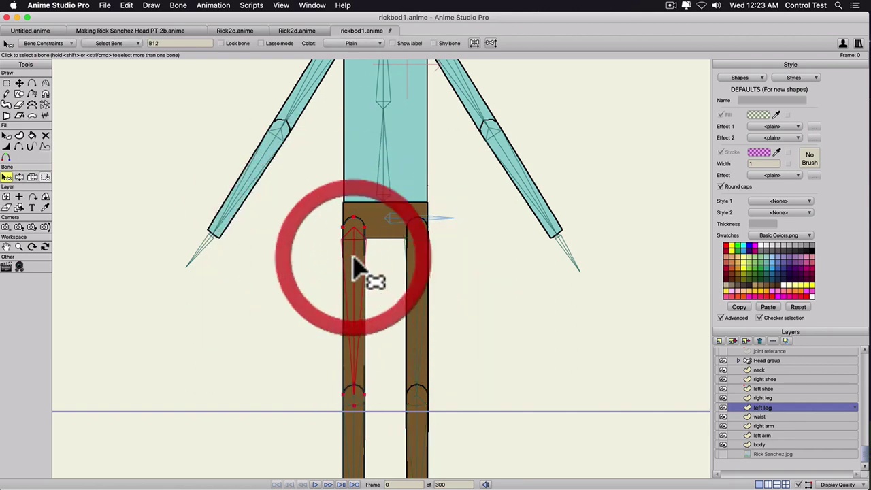
{"action": "key", "text": "g"}
{"action": "left_click", "coordinate": [353, 257]}
{"action": "scroll", "coordinate": [363, 311], "scroll_direction": "down", "scroll_amount": 2}
Select the left leg's shin and sock points and bind them all to bone B13.
{"action": "left_click_drag", "start_coordinate": [367, 327], "coordinate": [387, 184]}
{"action": "scroll", "coordinate": [385, 300], "scroll_direction": "up", "scroll_amount": 3}
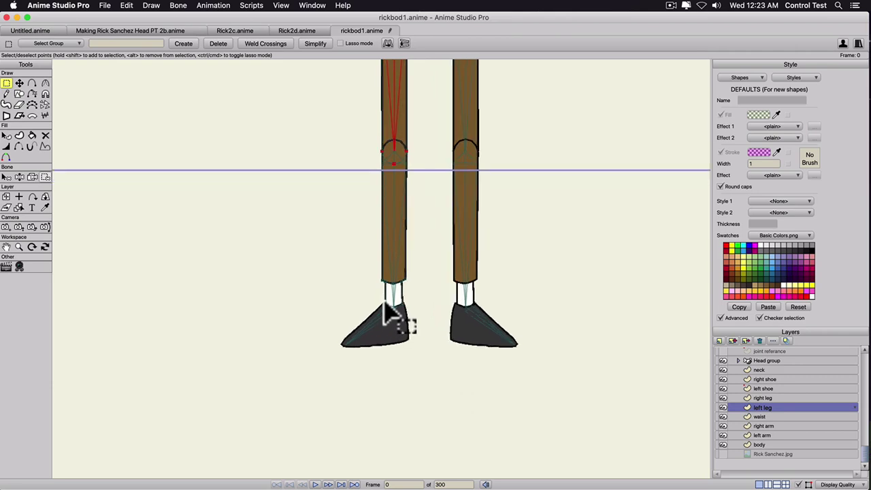
{"action": "key", "text": "b"}
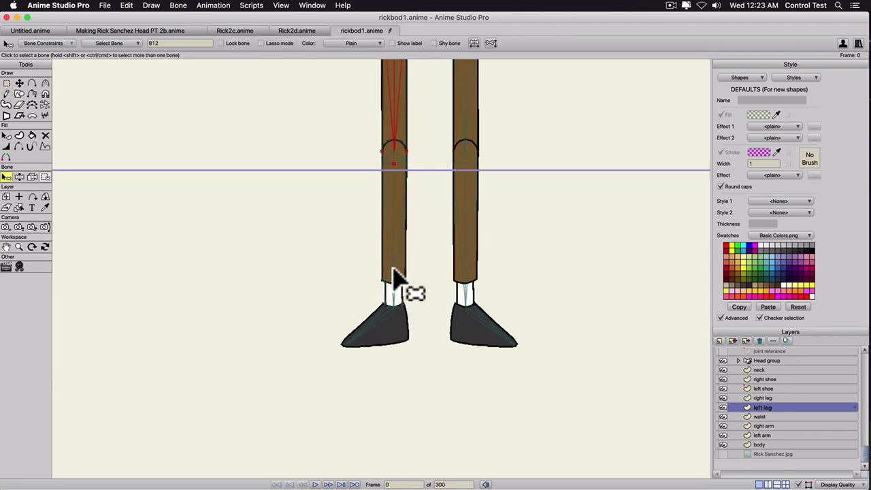
{"action": "left_click", "coordinate": [394, 271]}
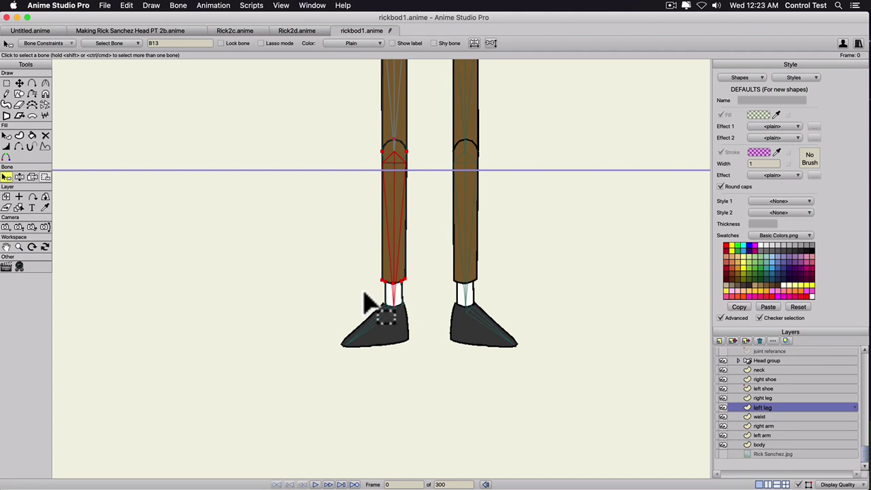
{"action": "key", "text": "g"}
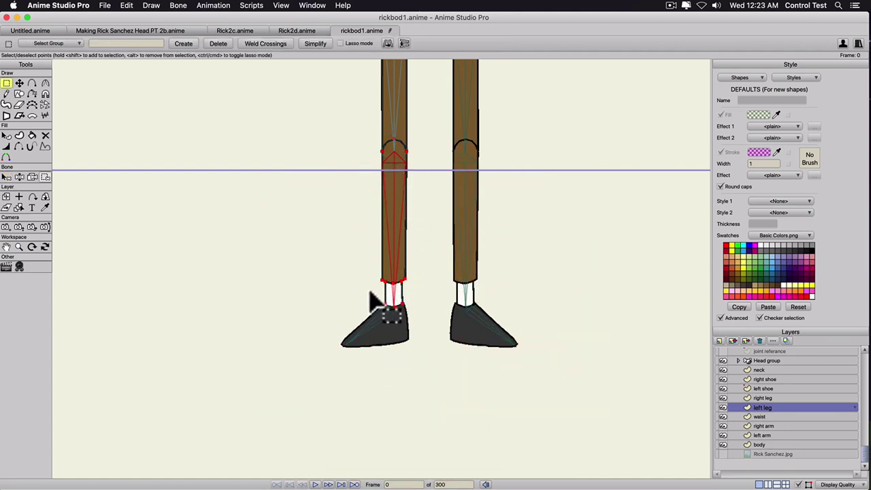
{"action": "left_click", "coordinate": [46, 178]}
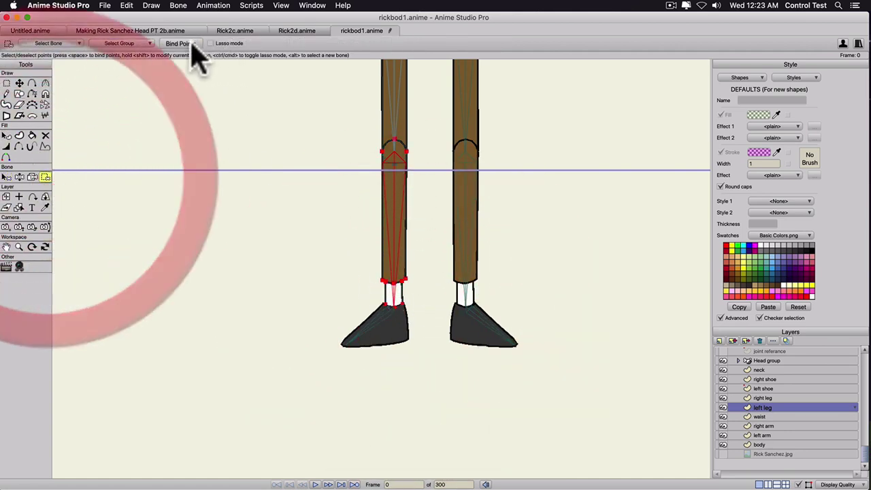
Select the left foot bone B14 and make the left shoe layer active with all its points selected for binding.
{"action": "key", "text": "b"}
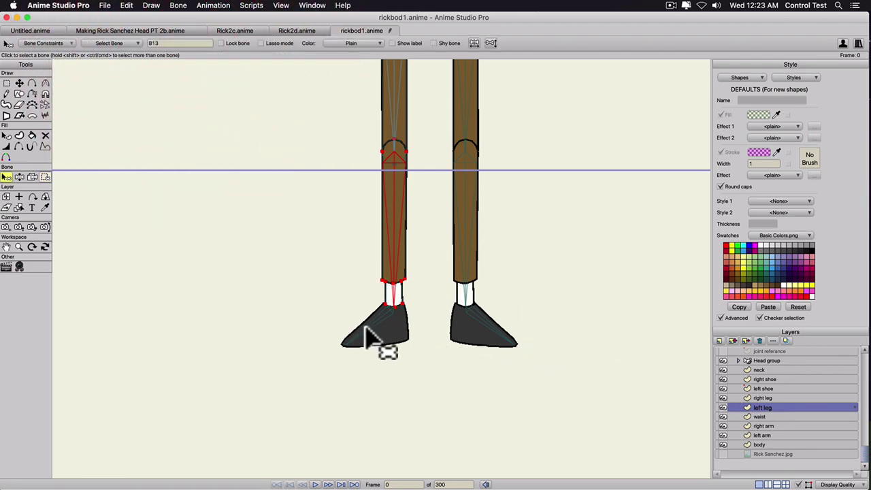
{"action": "left_click", "coordinate": [374, 334]}
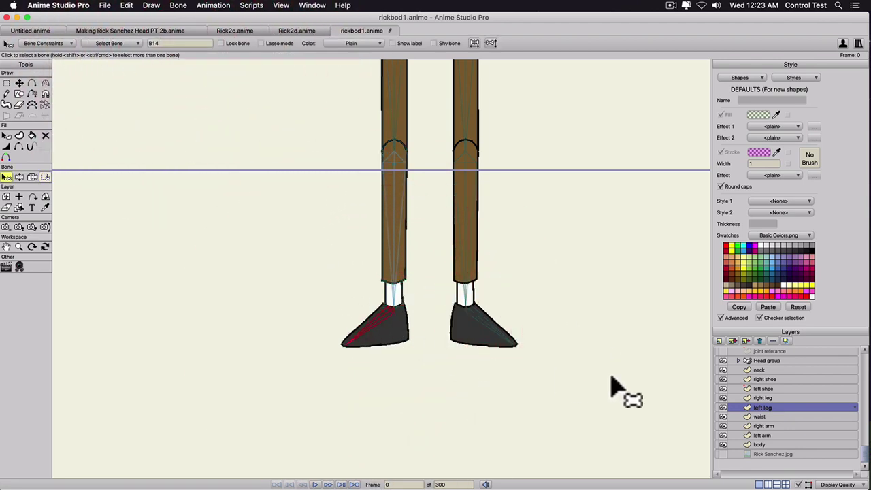
{"action": "left_click", "coordinate": [759, 390]}
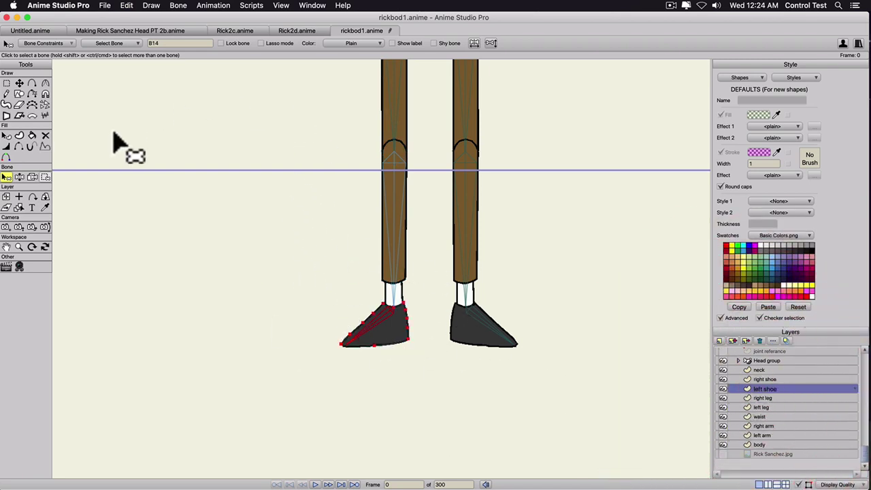
{"action": "left_click", "coordinate": [45, 178]}
{"action": "left_click", "coordinate": [170, 31]}
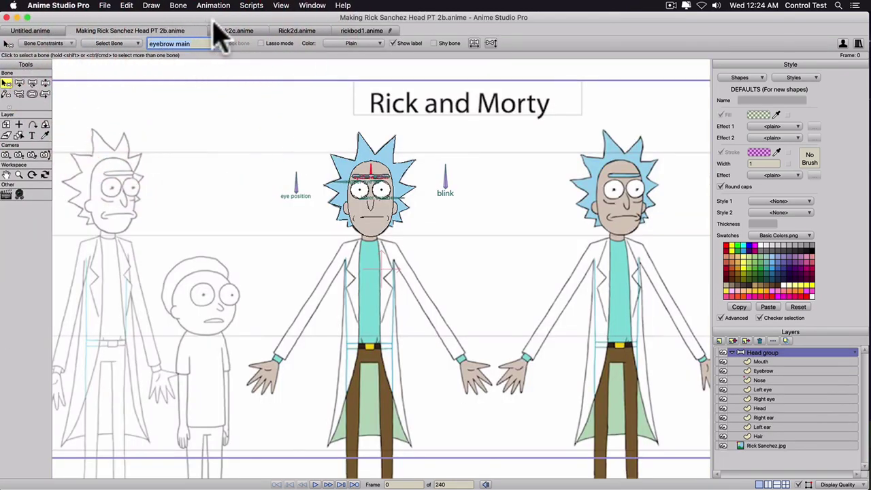
{"action": "left_click", "coordinate": [55, 30]}
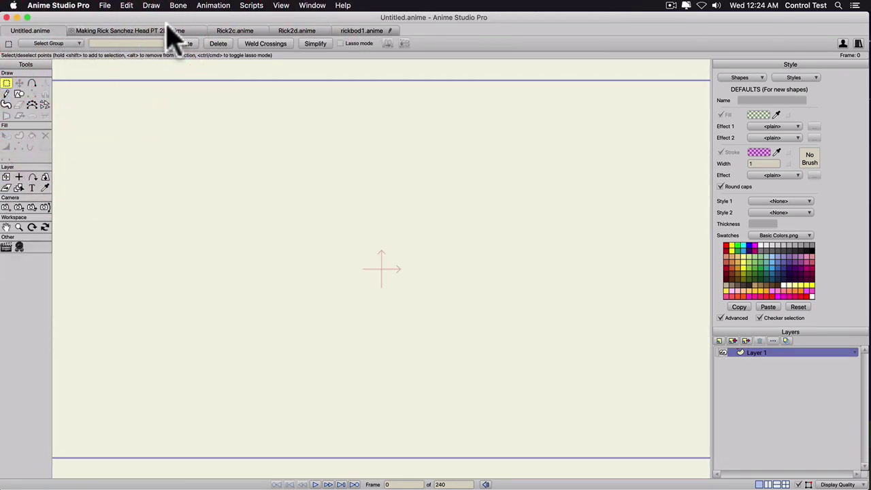
{"action": "left_click", "coordinate": [232, 31]}
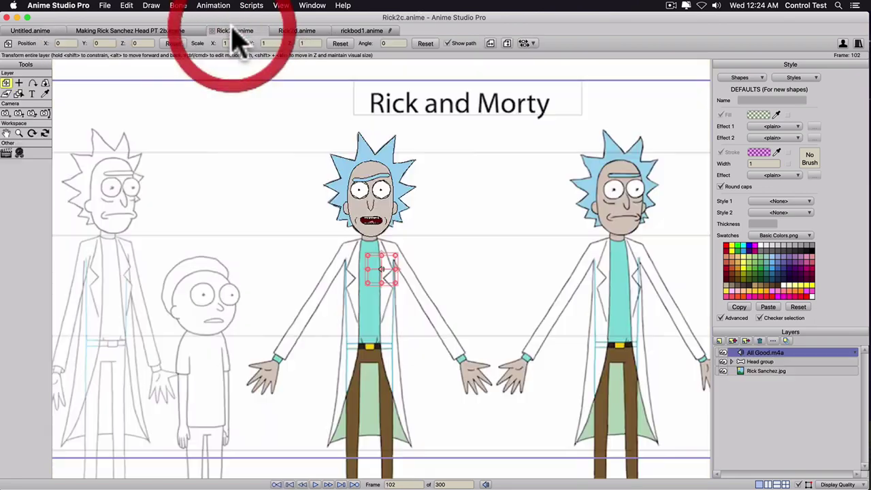
{"action": "left_click", "coordinate": [303, 30]}
{"action": "left_click", "coordinate": [369, 30]}
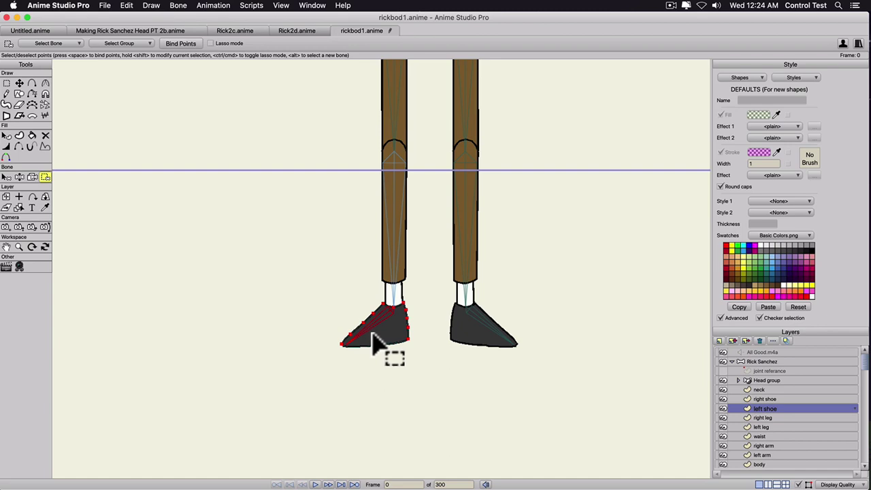
Check the left foot bone with Manipulate Bones and bind all points of the left shoe to bone B14.
{"action": "key", "text": "z"}
{"action": "mouse_move", "coordinate": [386, 346]}
{"action": "left_mouse_down"}
{"action": "mouse_move", "coordinate": [389, 356]}
{"action": "mouse_move", "coordinate": [382, 331]}
{"action": "left_mouse_up"}
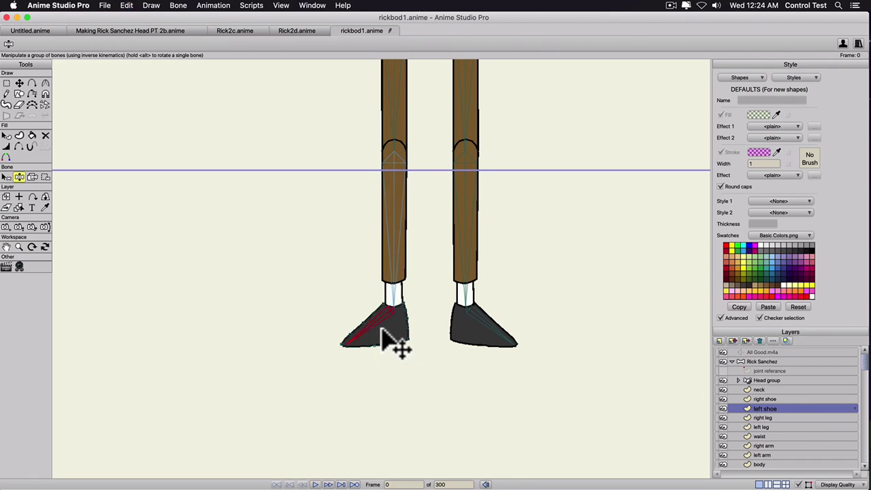
{"action": "key", "text": "t"}
{"action": "left_click", "coordinate": [382, 330]}
{"action": "key", "text": "i"}
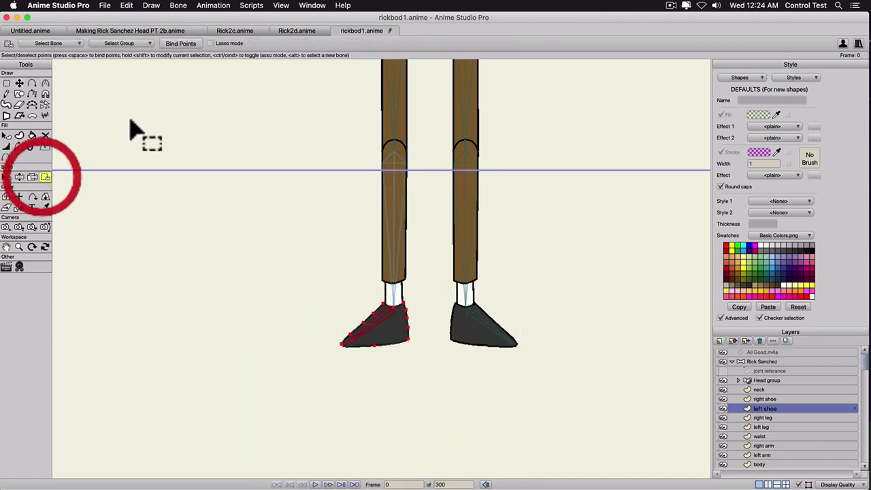
{"action": "left_click", "coordinate": [181, 47]}
Test the whole rig with Manipulate Bones by bending both legs at the knees and folding the left arm.
{"action": "scroll", "coordinate": [389, 272], "scroll_direction": "down", "scroll_amount": 7}
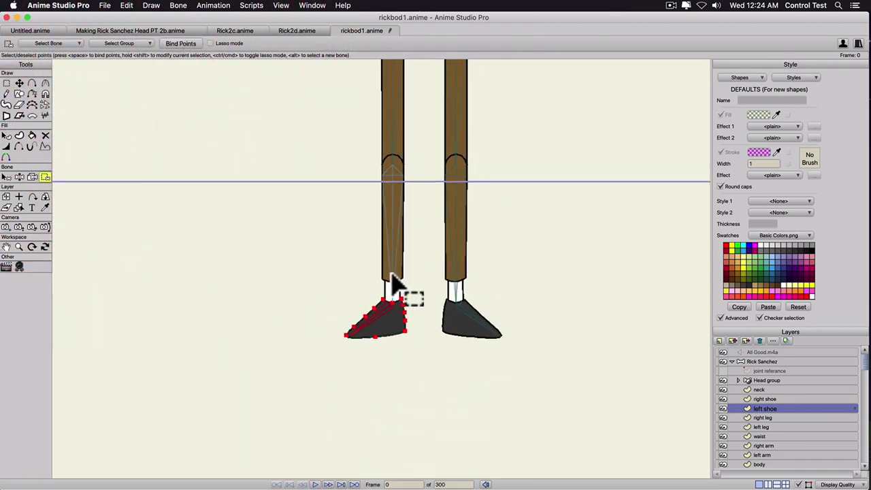
{"action": "left_click_drag", "start_coordinate": [329, 184], "coordinate": [324, 298]}
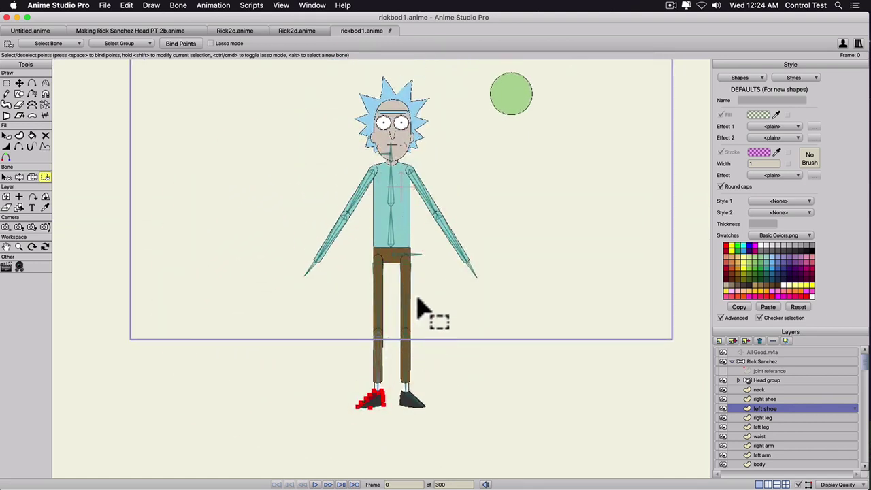
{"action": "scroll", "coordinate": [404, 347], "scroll_direction": "up", "scroll_amount": 2}
{"action": "key", "text": "z"}
{"action": "left_click_drag", "start_coordinate": [420, 379], "coordinate": [476, 333]}
{"action": "left_click_drag", "start_coordinate": [379, 381], "coordinate": [390, 290]}
{"action": "left_click_drag", "start_coordinate": [470, 310], "coordinate": [442, 367]}
{"action": "left_click_drag", "start_coordinate": [325, 206], "coordinate": [403, 193]}
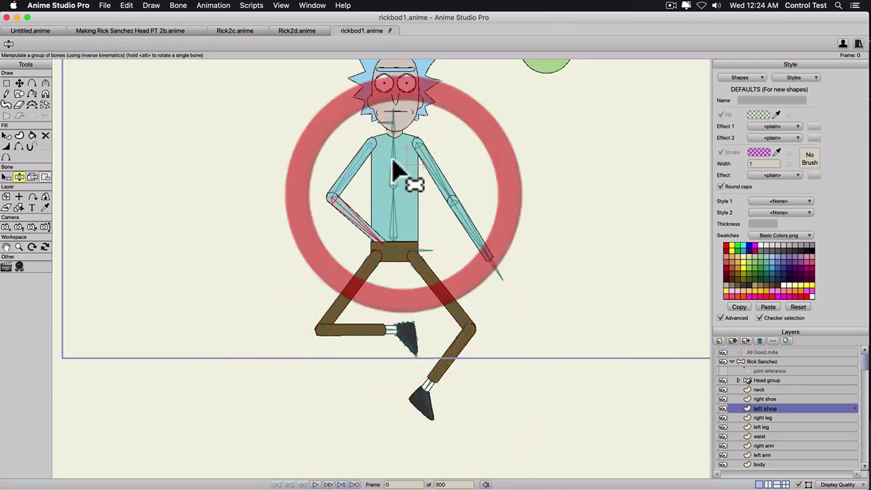
Test the torso bend by leaning the upper body sideways and lowering both legs with Manipulate Bones.
{"action": "left_click_drag", "start_coordinate": [388, 158], "coordinate": [359, 160]}
{"action": "left_click_drag", "start_coordinate": [357, 340], "coordinate": [341, 401]}
{"action": "left_click_drag", "start_coordinate": [438, 359], "coordinate": [438, 418]}
{"action": "scroll", "coordinate": [356, 366], "scroll_direction": "up", "scroll_amount": 3}
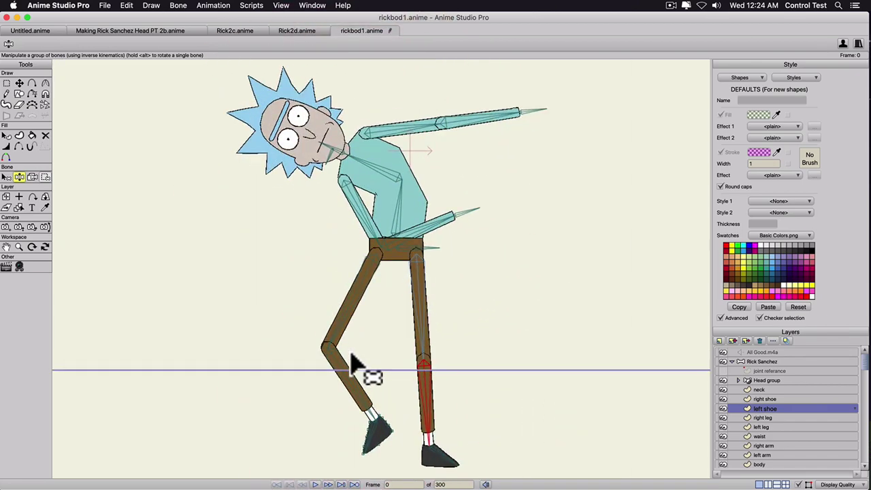
{"action": "left_click_drag", "start_coordinate": [332, 406], "coordinate": [343, 403]}
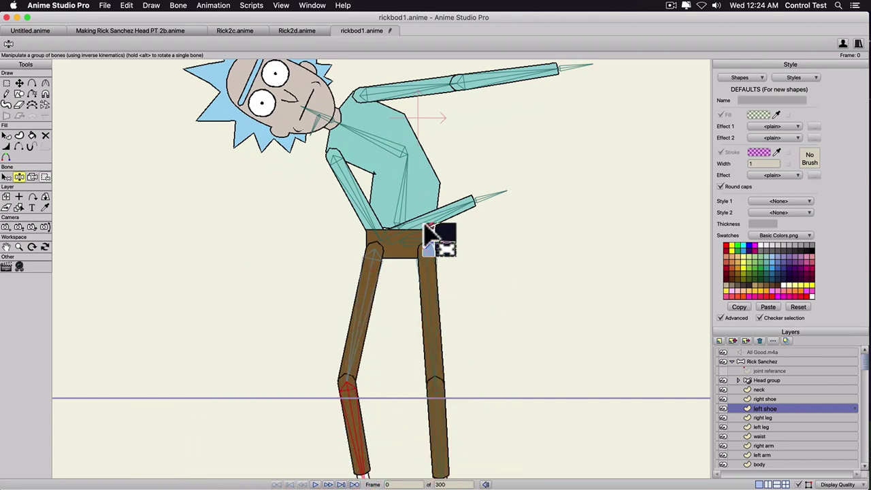
{"action": "scroll", "coordinate": [374, 340], "scroll_direction": "up", "scroll_amount": 1}
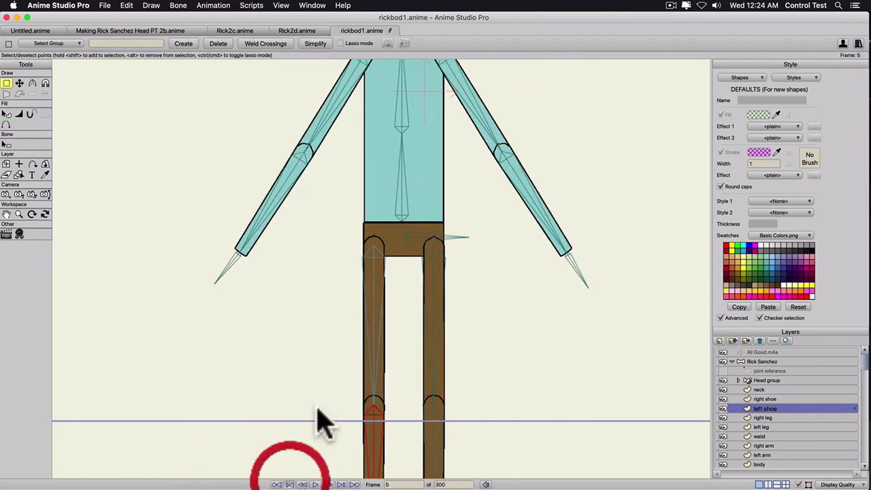
Hide the visible elbow outline and the inner shoulder curve on the left arm layer with the Hide Edge tool.
{"action": "left_click_drag", "start_coordinate": [336, 303], "coordinate": [337, 317]}
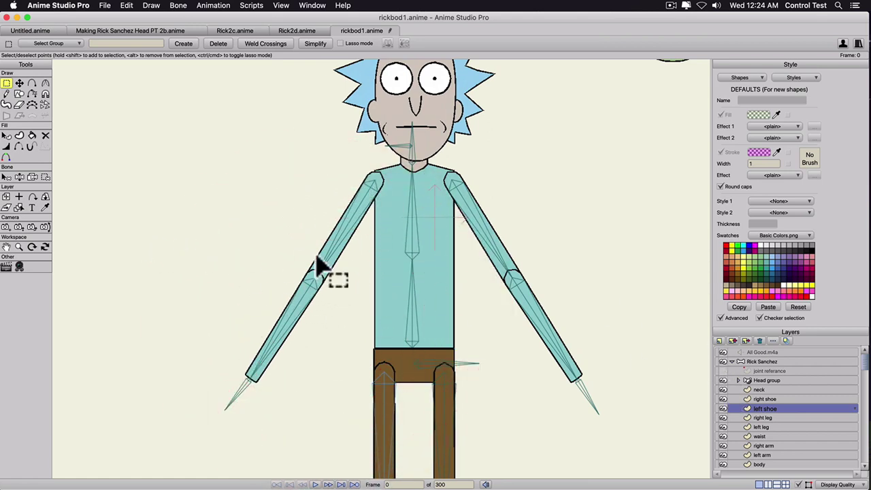
{"action": "left_click", "coordinate": [19, 145]}
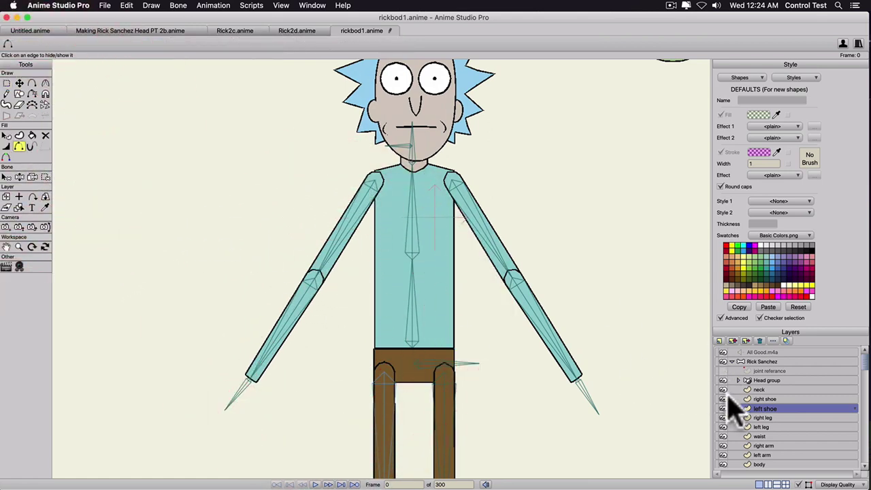
{"action": "left_click", "coordinate": [756, 455]}
{"action": "scroll", "coordinate": [316, 273], "scroll_direction": "up", "scroll_amount": 5}
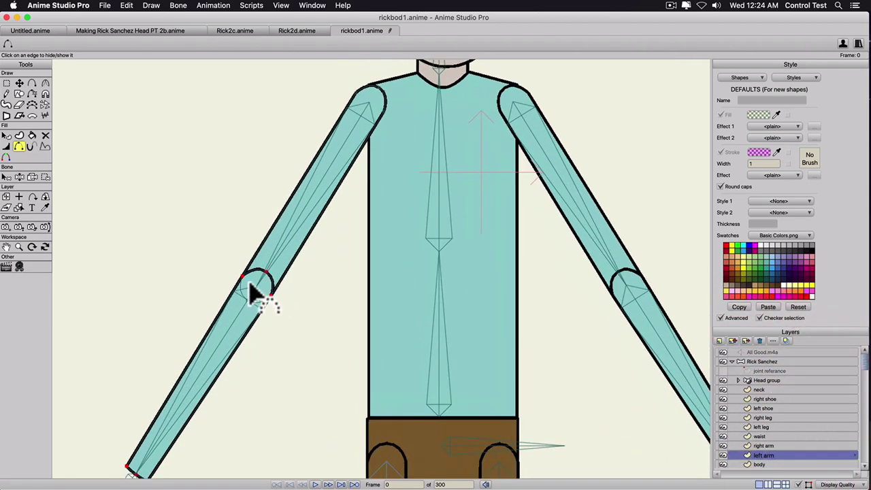
{"action": "scroll", "coordinate": [253, 291], "scroll_direction": "up", "scroll_amount": 1}
{"action": "left_click", "coordinate": [243, 272]}
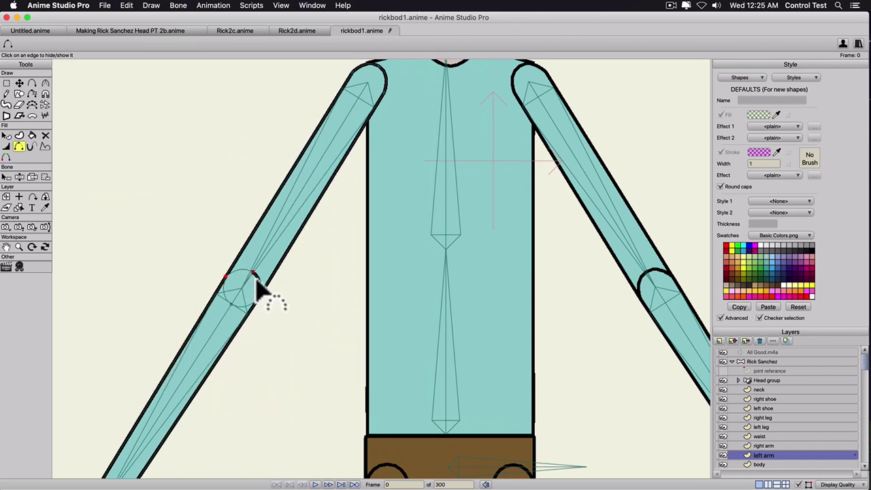
{"action": "left_click", "coordinate": [259, 283]}
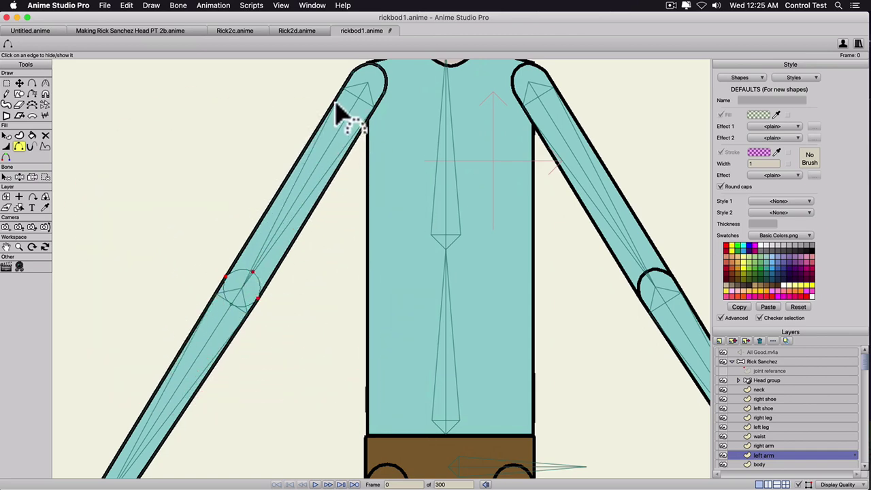
{"action": "left_click_drag", "start_coordinate": [336, 103], "coordinate": [314, 175]}
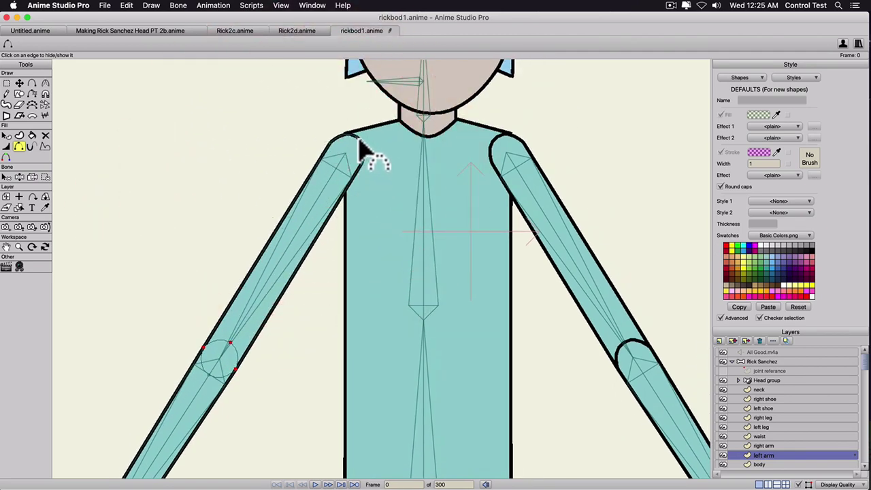
{"action": "left_click", "coordinate": [362, 150]}
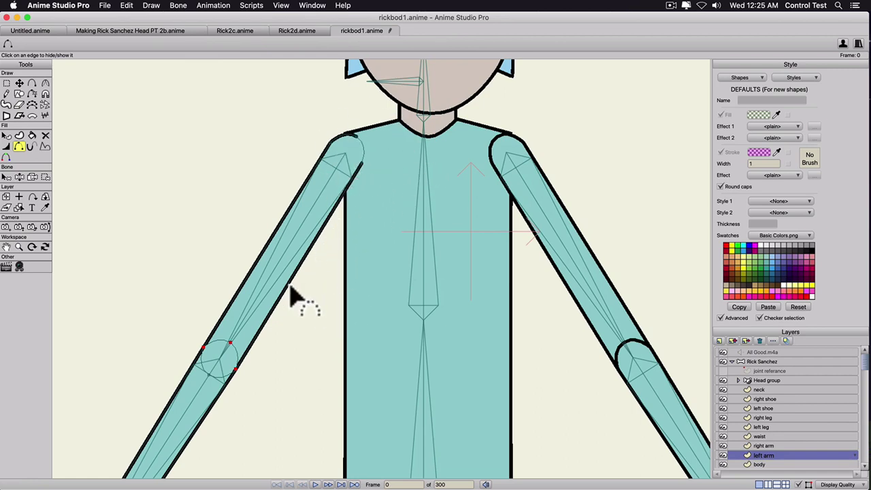
Move the upper curve point of the left arm's elbow down toward the joint centre with the Transform Points tool.
{"action": "left_click_drag", "start_coordinate": [294, 296], "coordinate": [403, 105]}
{"action": "scroll", "coordinate": [320, 200], "scroll_direction": "up", "scroll_amount": 2}
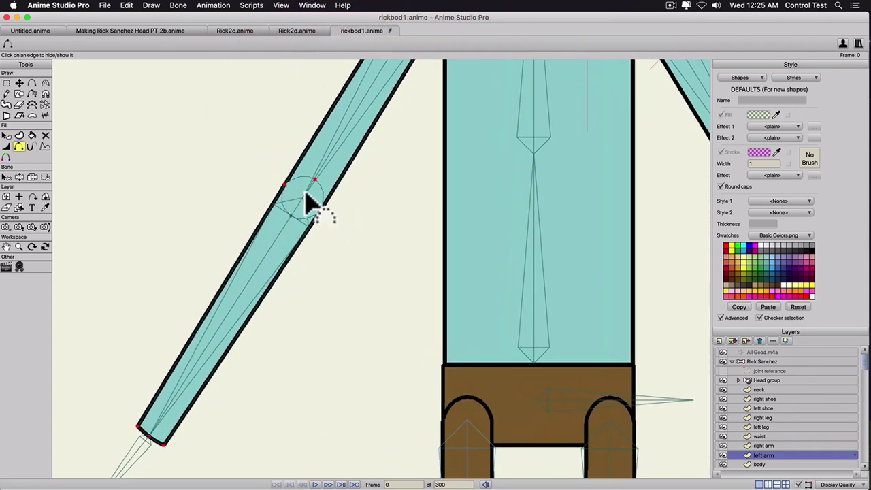
{"action": "key", "text": "t"}
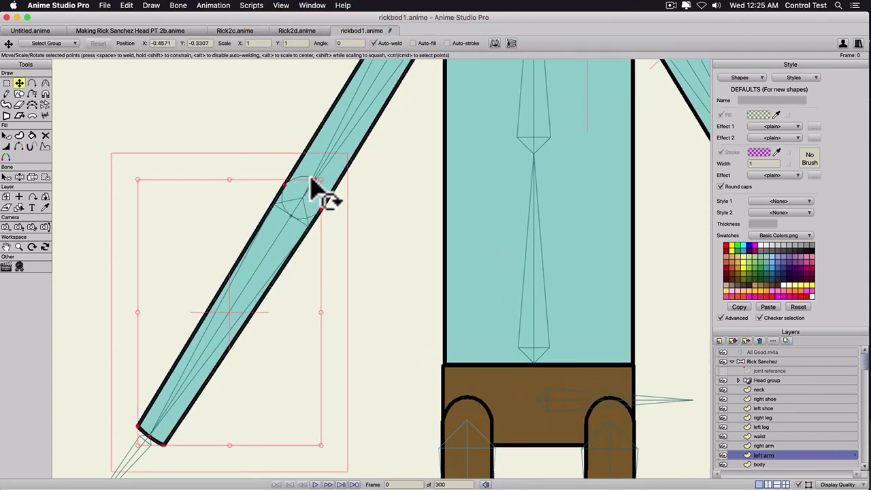
{"action": "left_click", "coordinate": [311, 180]}
{"action": "left_click", "coordinate": [311, 181]}
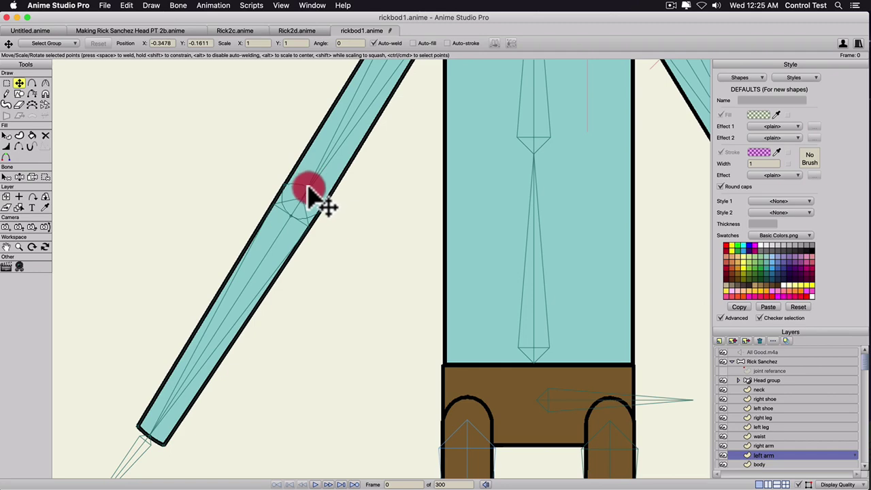
{"action": "left_click", "coordinate": [305, 194]}
{"action": "scroll", "coordinate": [304, 195], "scroll_direction": "up", "scroll_amount": 5}
{"action": "left_click_drag", "start_coordinate": [249, 185], "coordinate": [393, 357]}
{"action": "left_click", "coordinate": [350, 263]}
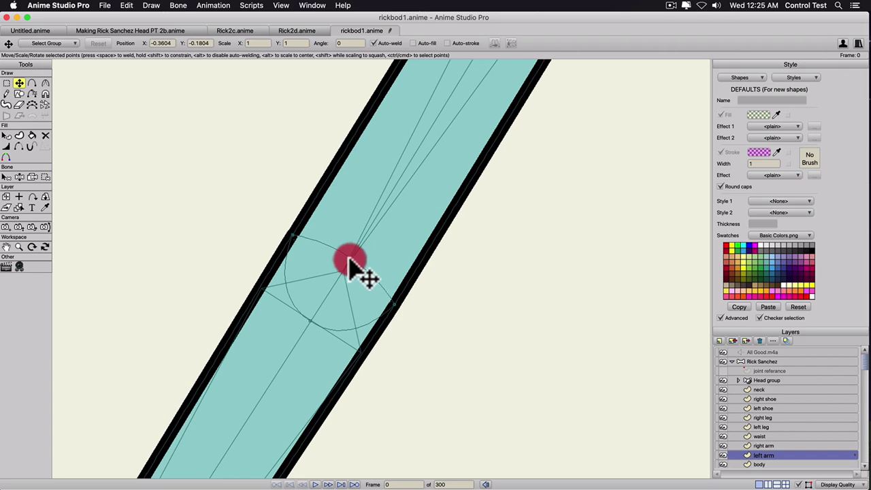
{"action": "scroll", "coordinate": [349, 263], "scroll_direction": "down", "scroll_amount": 4}
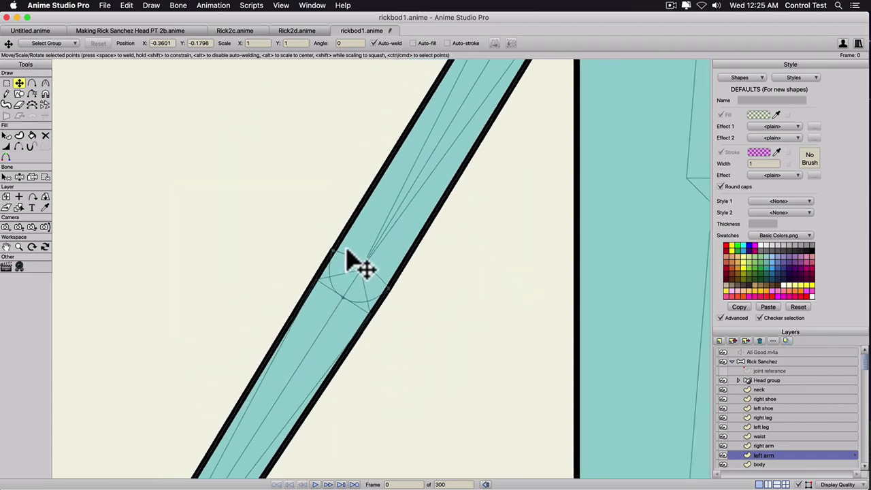
{"action": "scroll", "coordinate": [327, 255], "scroll_direction": "right", "scroll_amount": 5}
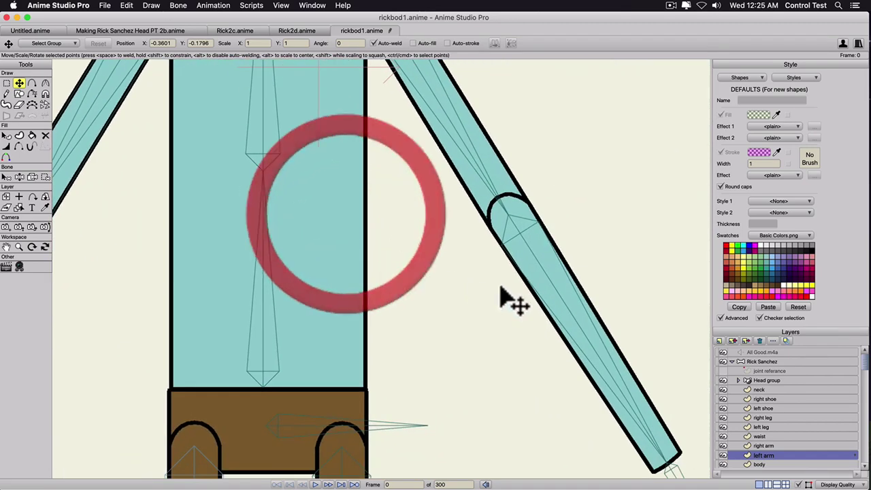
Hide the right arm's rounded elbow outline and move its upper curve point down to the elbow joint centre with Transform Points.
{"action": "left_click", "coordinate": [783, 446]}
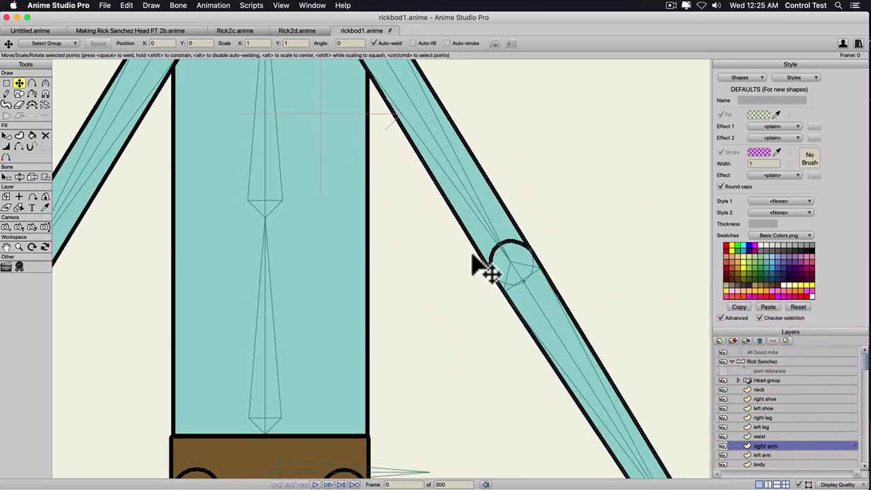
{"action": "left_click", "coordinate": [20, 146]}
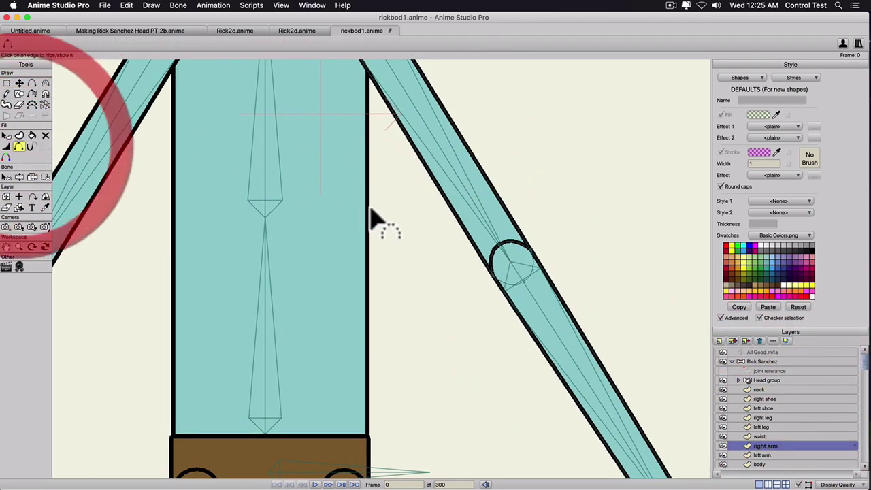
{"action": "left_click", "coordinate": [505, 251]}
{"action": "key", "text": "t"}
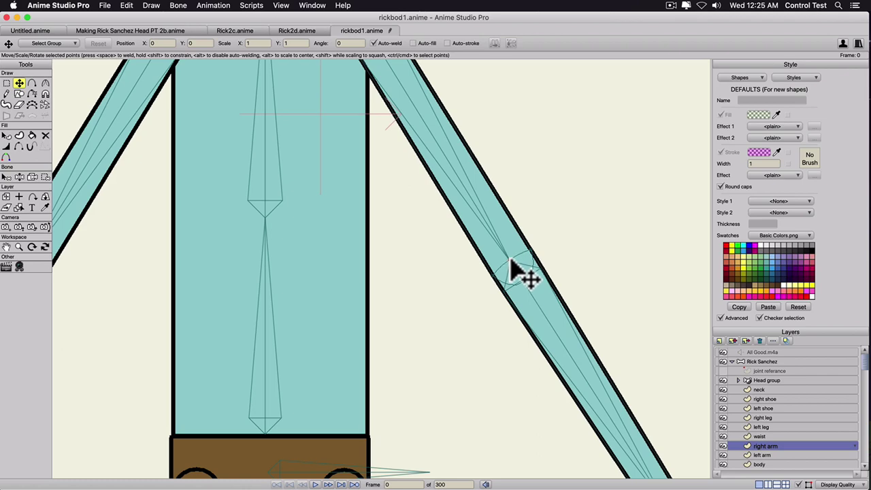
{"action": "left_click", "coordinate": [512, 267]}
{"action": "scroll", "coordinate": [436, 238], "scroll_direction": "down", "scroll_amount": 3}
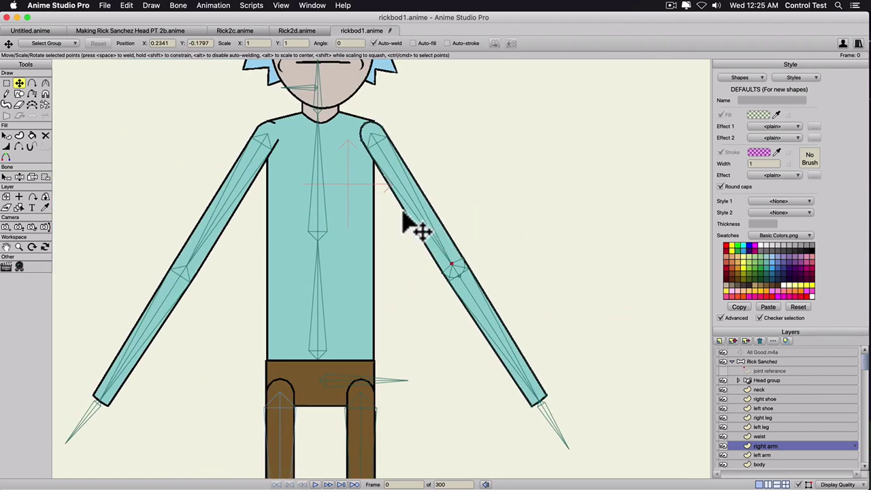
Hide the inner shoulder curve on the right arm layer with the Hide Edge tool.
{"action": "scroll", "coordinate": [381, 197], "scroll_direction": "down", "scroll_amount": 1}
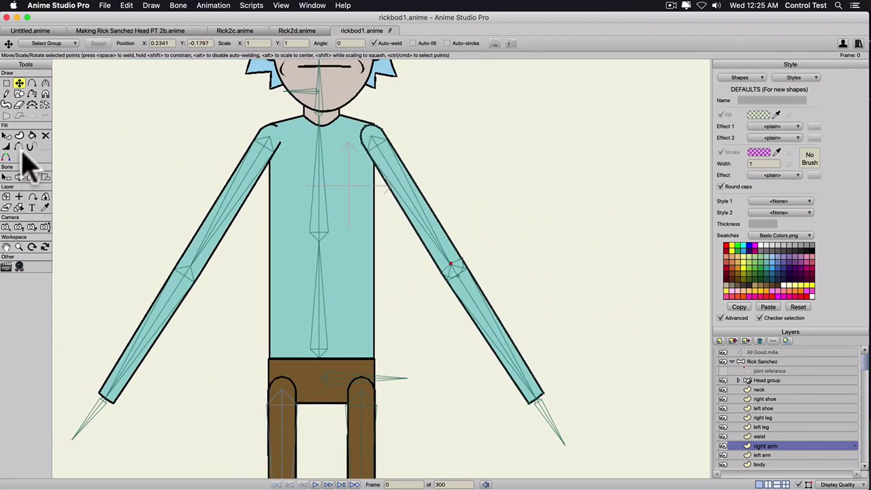
{"action": "left_click", "coordinate": [19, 145]}
{"action": "left_click", "coordinate": [361, 134]}
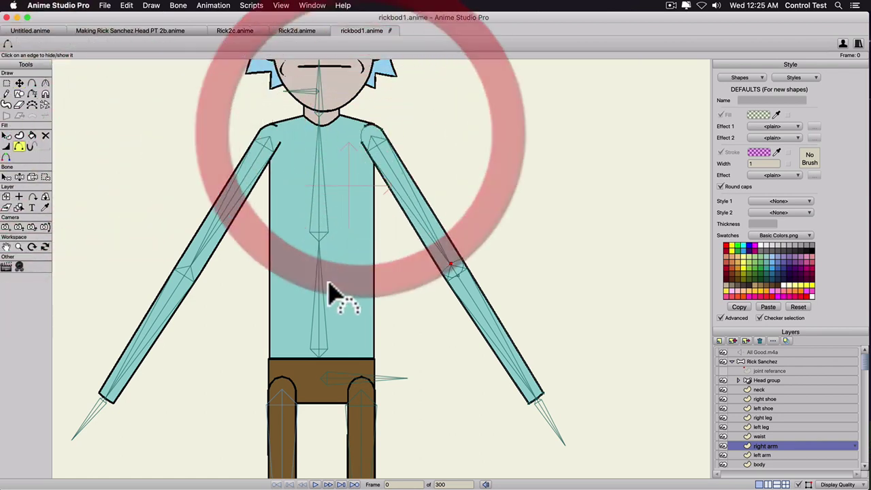
Test the right arm's movement by raising it outward with Manipulate Bones.
{"action": "left_click_drag", "start_coordinate": [500, 340], "coordinate": [460, 67]}
{"action": "left_click", "coordinate": [506, 295]}
{"action": "left_click_drag", "start_coordinate": [497, 241], "coordinate": [457, 149]}
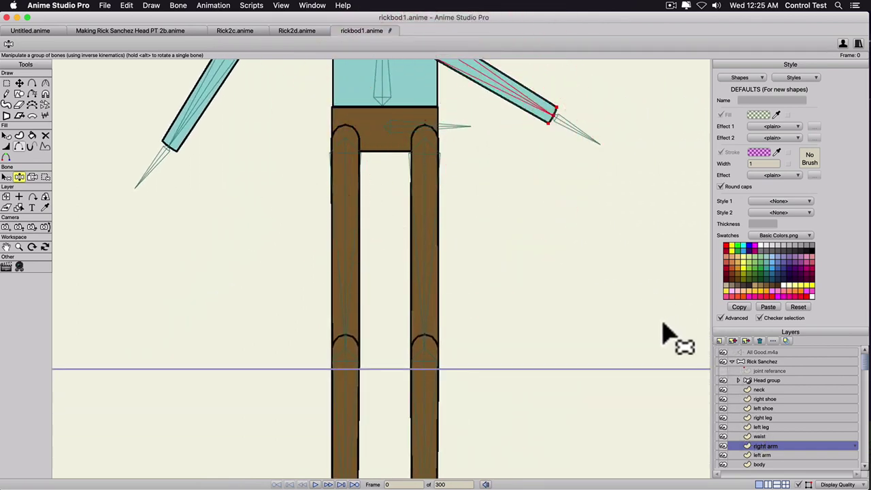
Hide the rounded hip outline at the upper end of the left leg layer with the Hide Edge tool.
{"action": "left_click", "coordinate": [754, 427]}
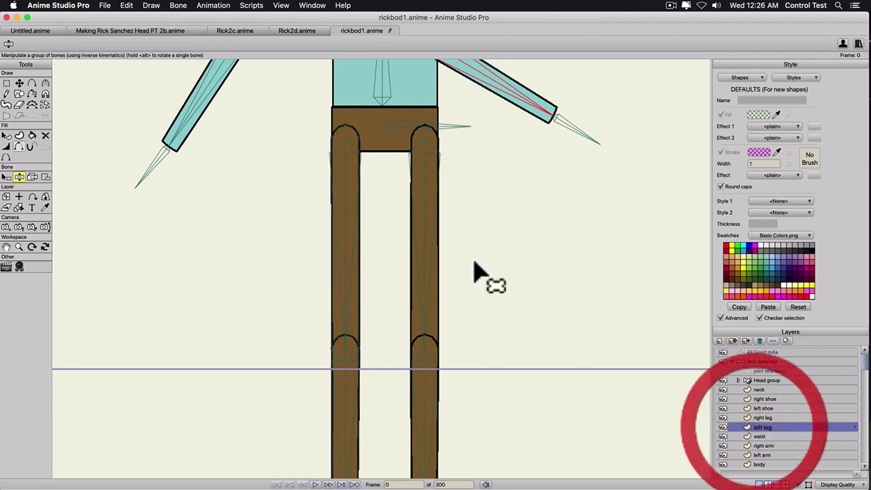
{"action": "left_click_drag", "start_coordinate": [335, 129], "coordinate": [339, 132]}
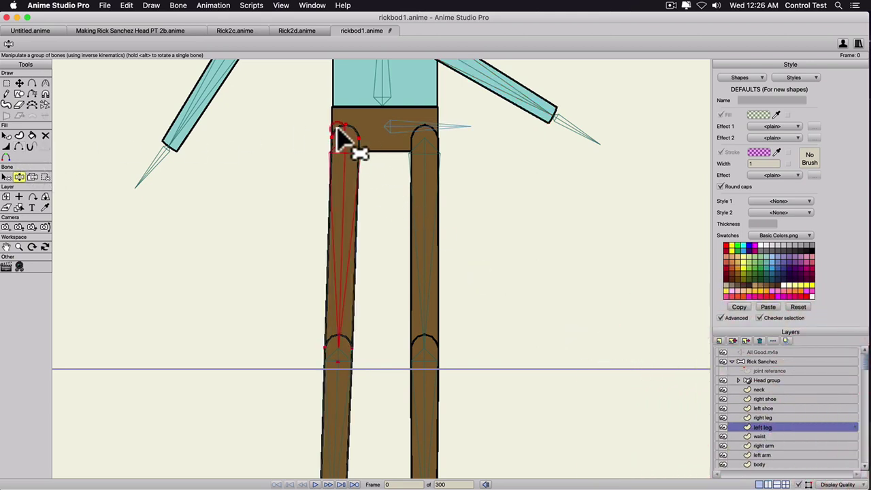
{"action": "left_click", "coordinate": [338, 129]}
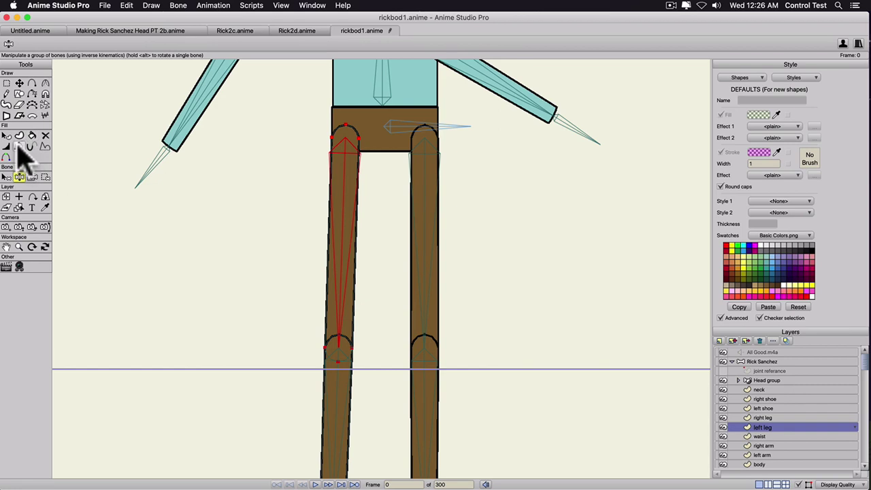
{"action": "left_click", "coordinate": [19, 146]}
{"action": "left_click", "coordinate": [349, 129]}
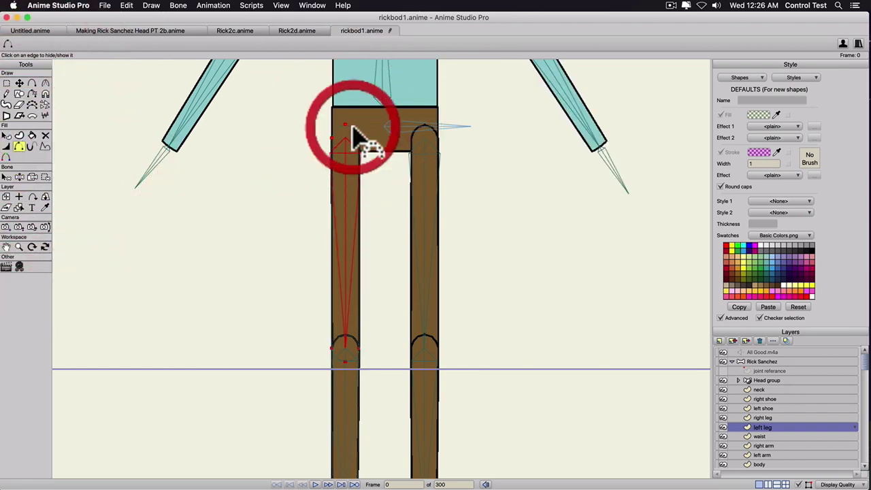
Move the left leg's top hip point down onto the hip joint centre with the Transform Points tool.
{"action": "scroll", "coordinate": [343, 133], "scroll_direction": "up", "scroll_amount": 4}
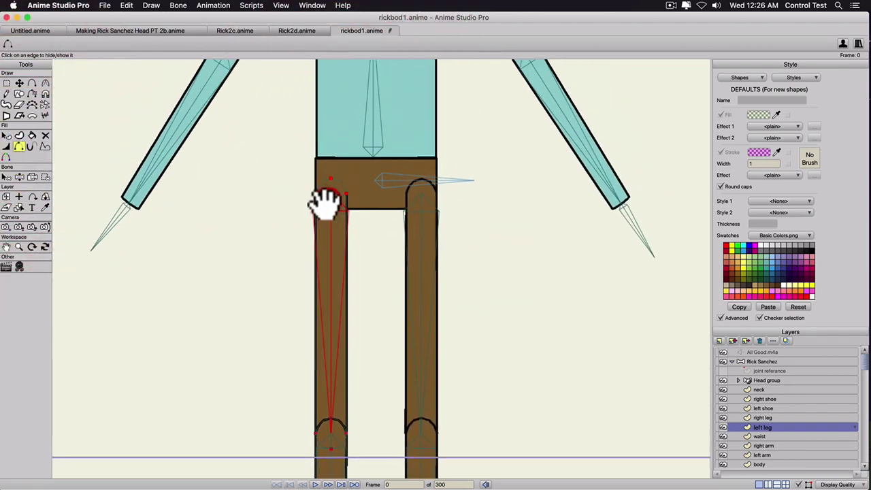
{"action": "key", "text": "t"}
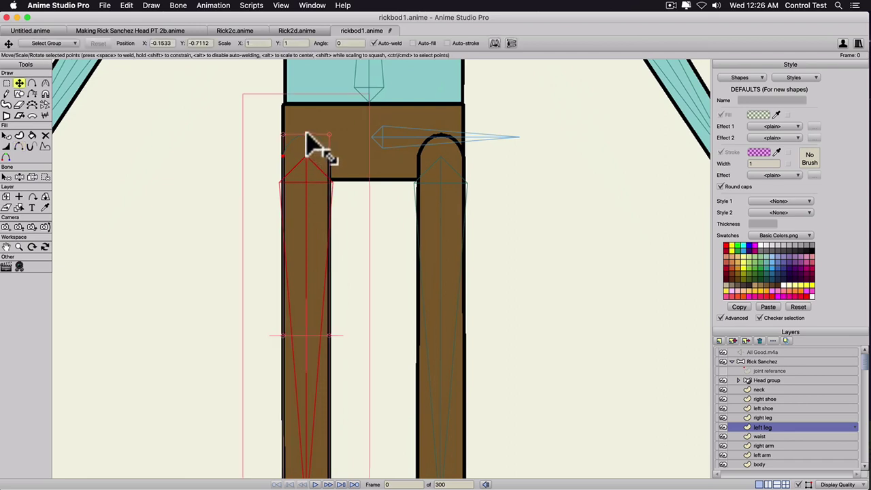
{"action": "left_click_drag", "start_coordinate": [310, 143], "coordinate": [311, 160]}
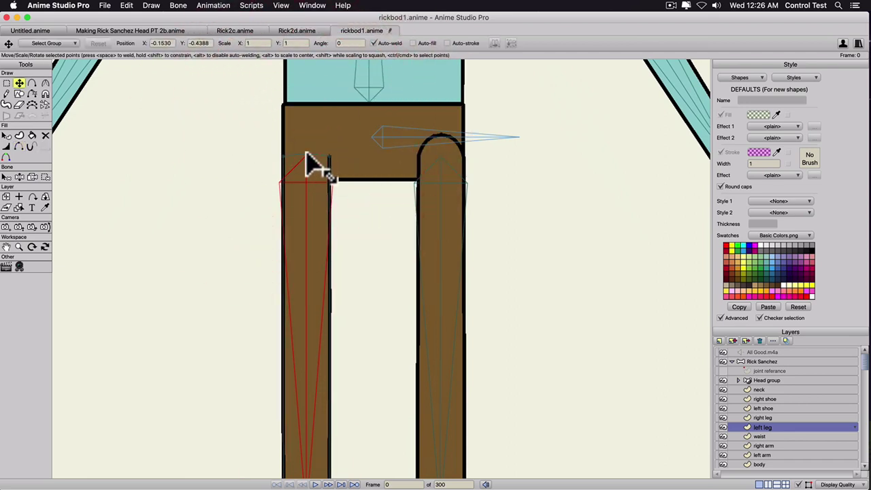
{"action": "left_click_drag", "start_coordinate": [306, 154], "coordinate": [308, 158]}
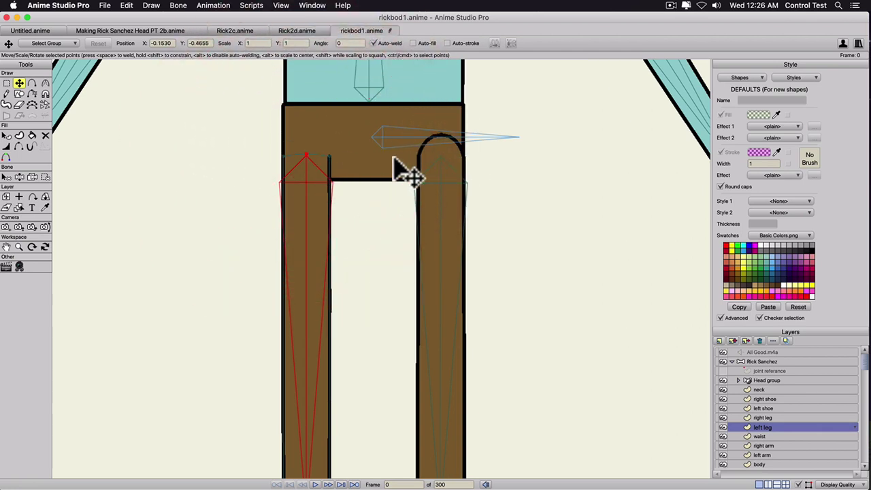
Test the left hip joint by swinging the leg across and above the waist and leaning the torso with Manipulate Bones.
{"action": "key", "text": "z"}
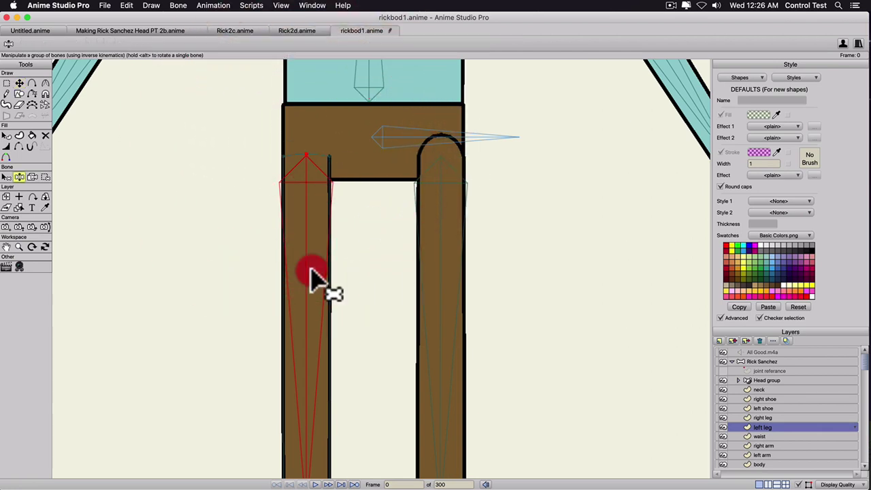
{"action": "left_click_drag", "start_coordinate": [311, 278], "coordinate": [413, 160]}
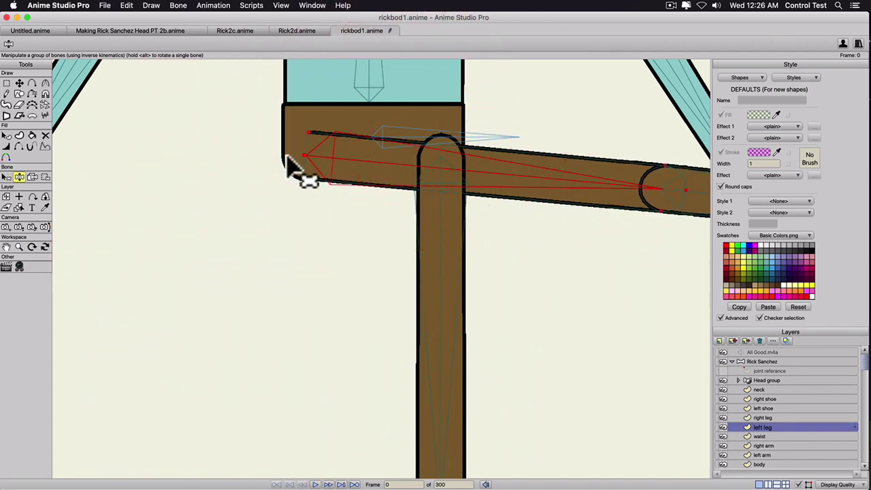
{"action": "left_click_drag", "start_coordinate": [638, 190], "coordinate": [509, 168]}
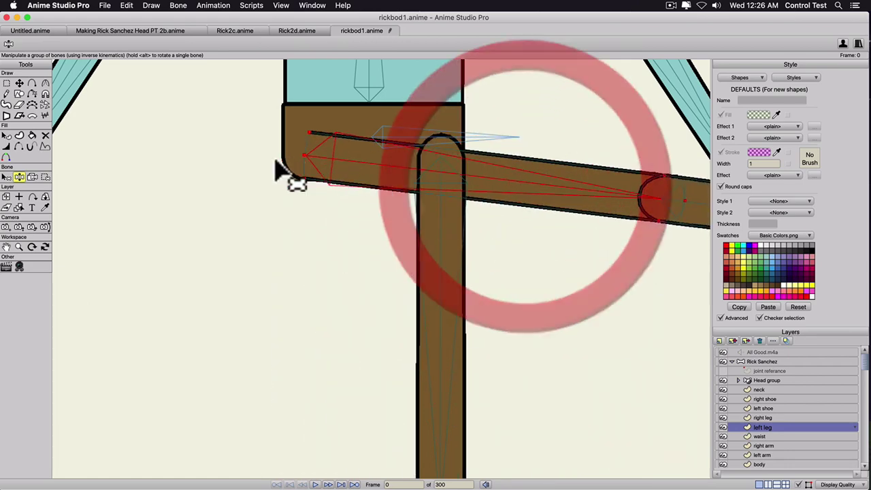
{"action": "left_click_drag", "start_coordinate": [289, 170], "coordinate": [291, 168]}
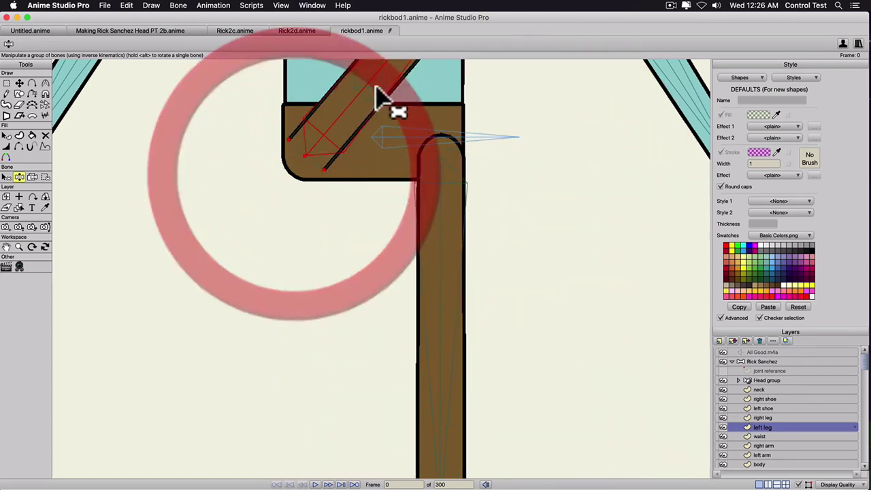
{"action": "left_click_drag", "start_coordinate": [383, 97], "coordinate": [356, 41]}
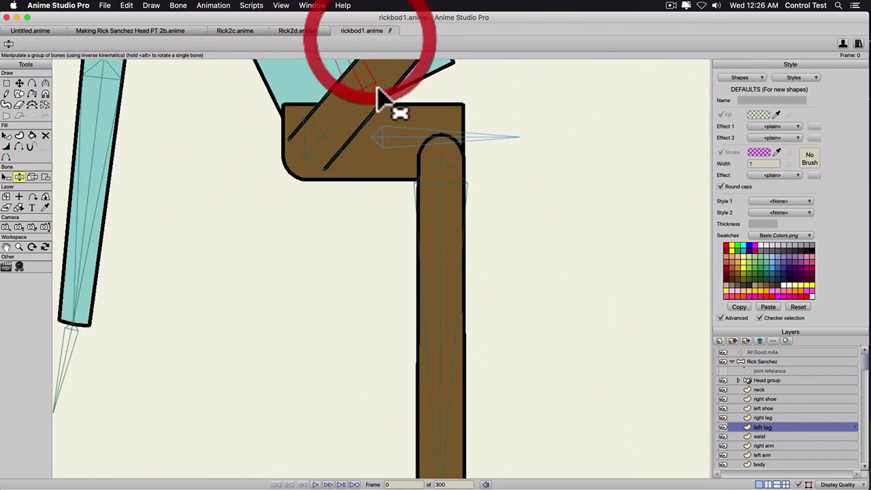
{"action": "left_click_drag", "start_coordinate": [356, 123], "coordinate": [307, 214]}
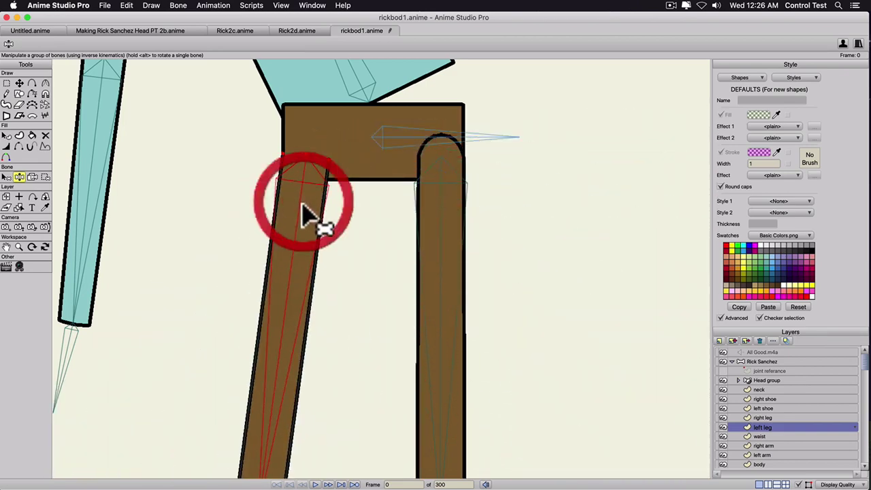
Hide the left leg's knee outline and move its upper curve point down to the knee joint centre.
{"action": "scroll", "coordinate": [308, 213], "scroll_direction": "down", "scroll_amount": 2}
{"action": "left_click_drag", "start_coordinate": [346, 282], "coordinate": [381, 182]}
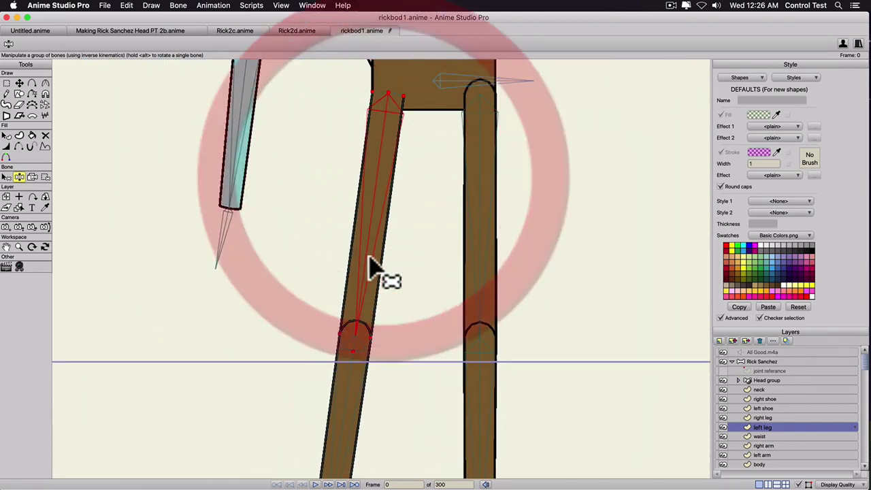
{"action": "left_click", "coordinate": [19, 146]}
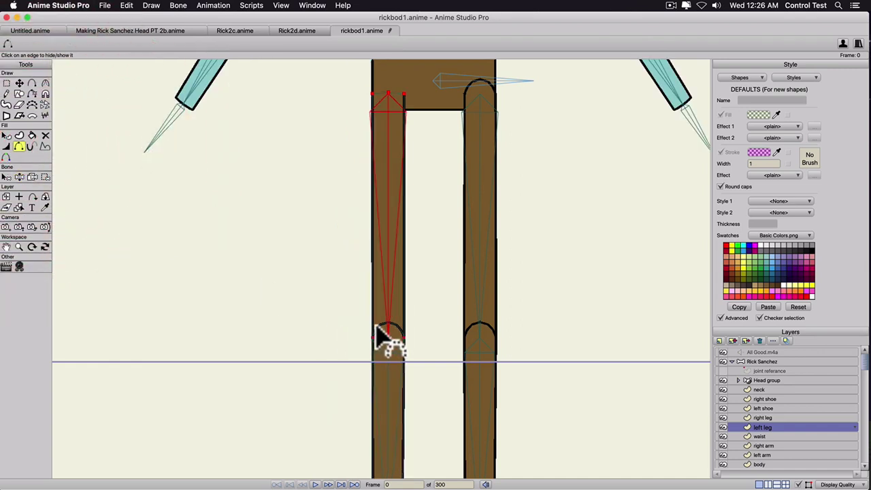
{"action": "left_click", "coordinate": [395, 338]}
{"action": "scroll", "coordinate": [395, 337], "scroll_direction": "up", "scroll_amount": 2}
{"action": "left_click_drag", "start_coordinate": [400, 273], "coordinate": [398, 181]}
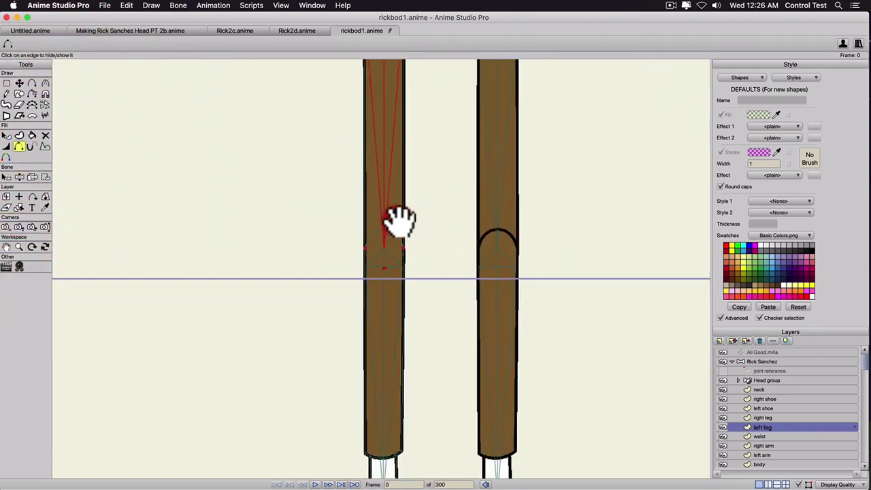
{"action": "left_click_drag", "start_coordinate": [399, 229], "coordinate": [387, 183]}
{"action": "key", "text": "t"}
{"action": "left_click", "coordinate": [374, 185]}
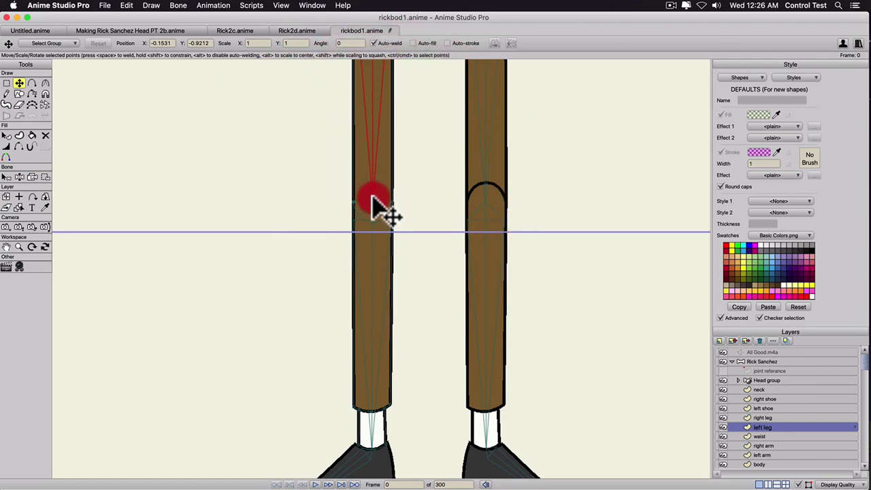
{"action": "left_click_drag", "start_coordinate": [372, 197], "coordinate": [373, 198]}
Hide the knee outline on the right leg layer and move its upper curve point down to the joint centre.
{"action": "left_click_drag", "start_coordinate": [474, 193], "coordinate": [456, 245]}
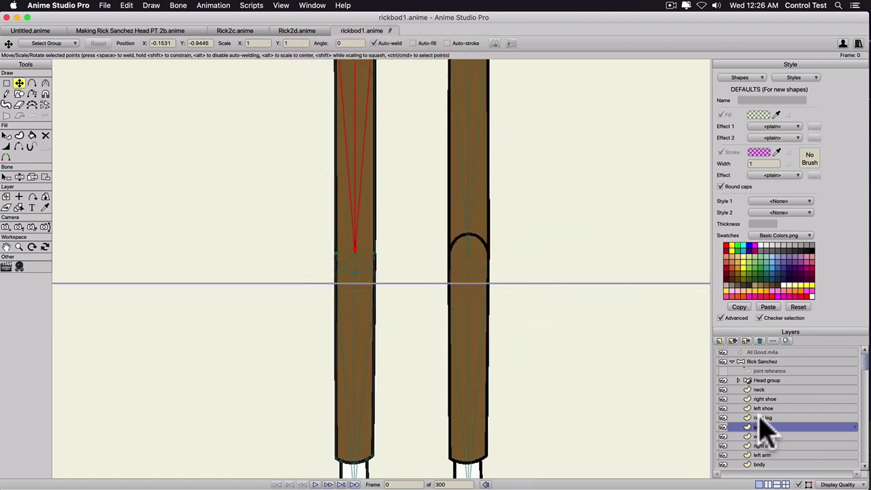
{"action": "left_click", "coordinate": [762, 418]}
{"action": "left_click", "coordinate": [19, 146]}
{"action": "left_click", "coordinate": [468, 235]}
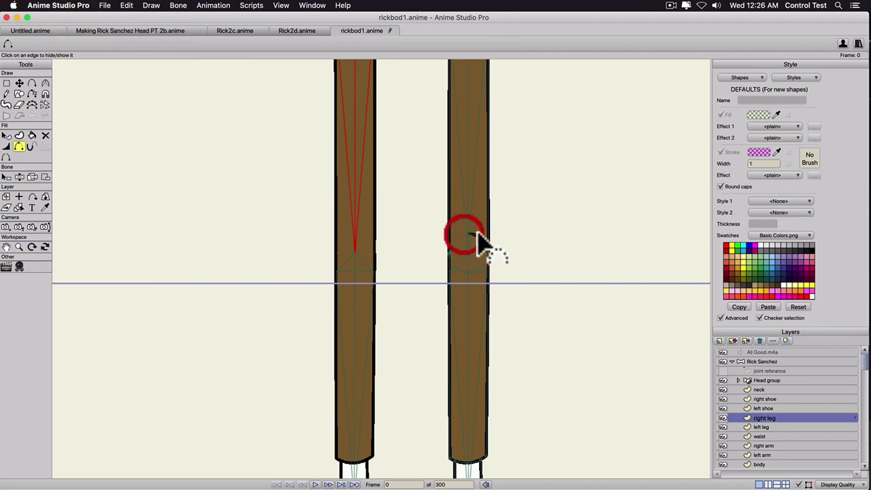
{"action": "key", "text": "t"}
{"action": "left_click", "coordinate": [470, 249]}
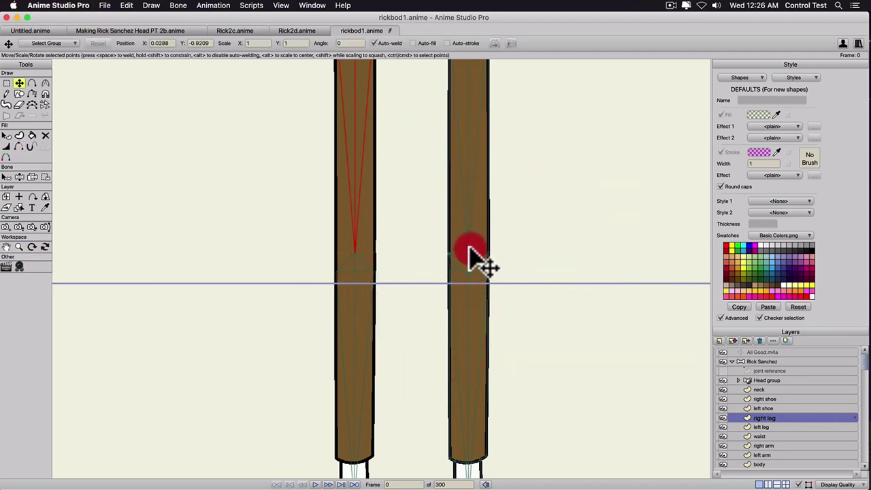
Hide both halves of the rounded hip outline at the upper end of the right leg with the Hide Edge tool.
{"action": "left_click_drag", "start_coordinate": [508, 203], "coordinate": [511, 253]}
{"action": "left_click_drag", "start_coordinate": [530, 130], "coordinate": [521, 334]}
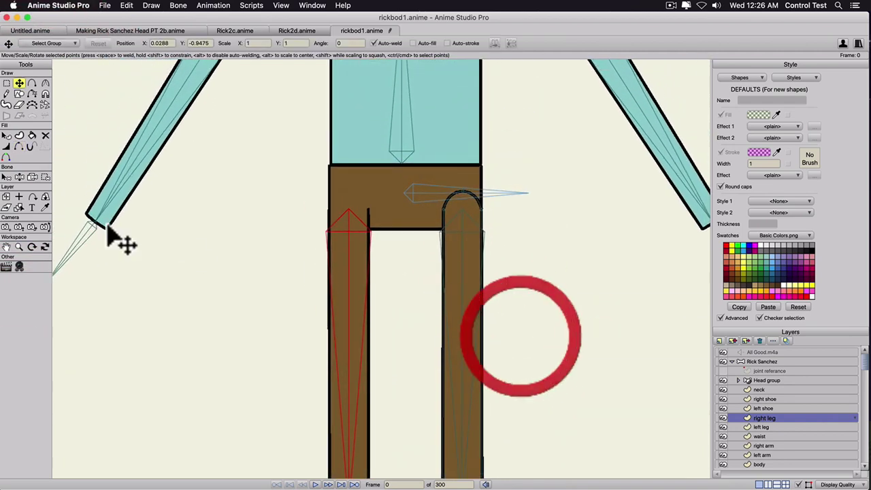
{"action": "left_click", "coordinate": [32, 147]}
{"action": "left_click", "coordinate": [461, 196]}
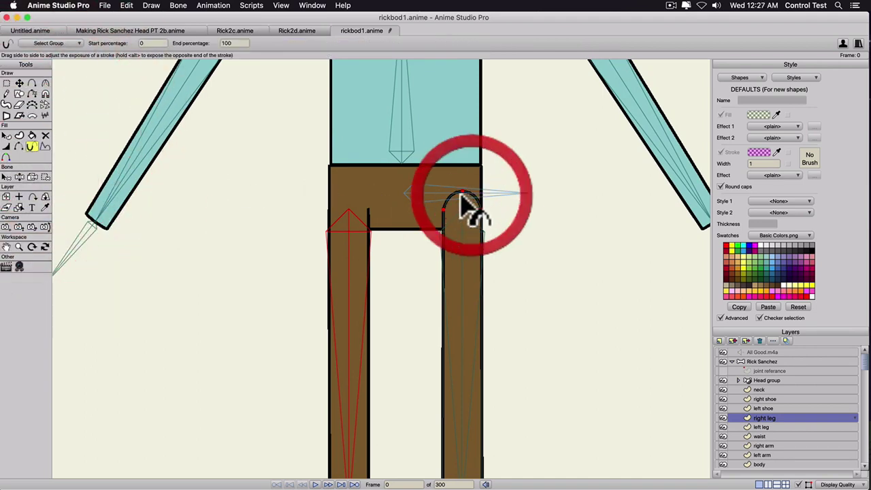
{"action": "left_click", "coordinate": [19, 147]}
{"action": "left_click", "coordinate": [446, 202]}
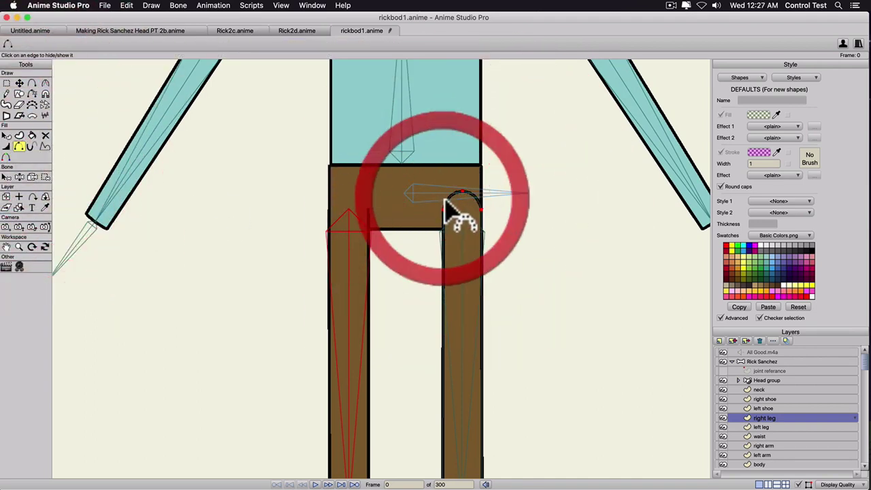
{"action": "left_click", "coordinate": [445, 201]}
{"action": "left_click", "coordinate": [471, 195]}
Move the right leg's top hip point down toward the hip joint centre with the Transform Points tool.
{"action": "key", "text": "t"}
{"action": "left_click", "coordinate": [463, 193]}
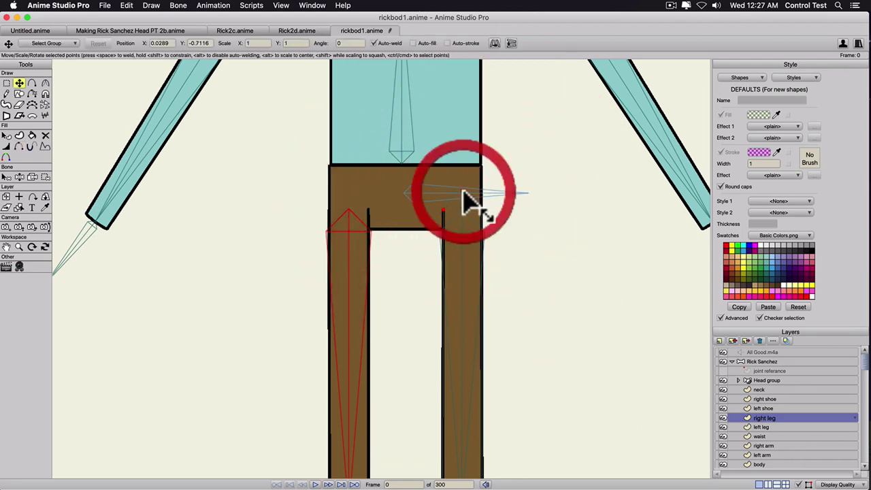
{"action": "left_click", "coordinate": [461, 208]}
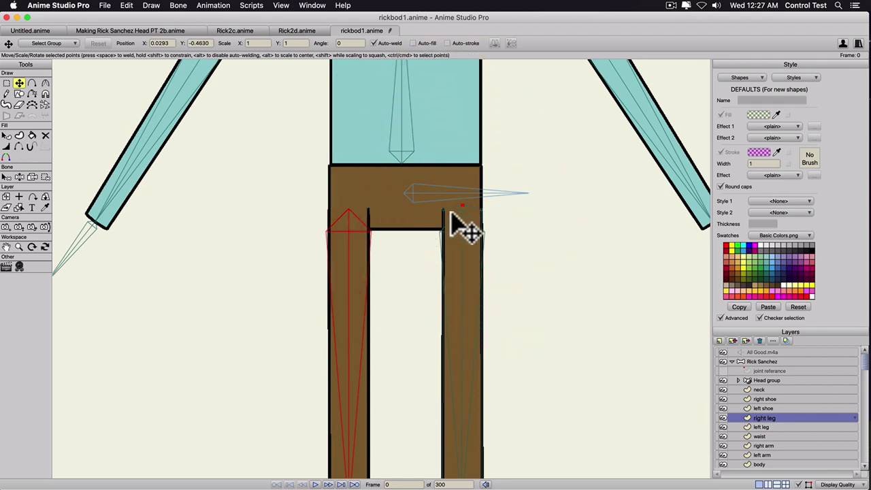
Test the right leg by raising the thigh and bending the knee with Manipulate Bones, and examine the knee joint up close.
{"action": "scroll", "coordinate": [467, 229], "scroll_direction": "down", "scroll_amount": 5}
{"action": "key", "text": "z"}
{"action": "left_click_drag", "start_coordinate": [406, 381], "coordinate": [498, 245]}
{"action": "scroll", "coordinate": [503, 191], "scroll_direction": "up", "scroll_amount": 5}
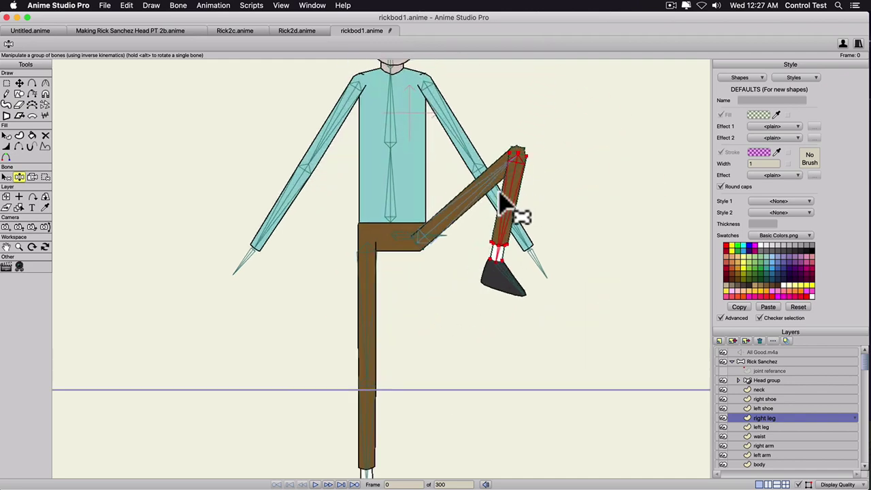
{"action": "left_click_drag", "start_coordinate": [521, 189], "coordinate": [371, 343]}
{"action": "left_click_drag", "start_coordinate": [475, 284], "coordinate": [431, 321]}
{"action": "scroll", "coordinate": [576, 294], "scroll_direction": "up", "scroll_amount": 1}
{"action": "scroll", "coordinate": [575, 294], "scroll_direction": "up", "scroll_amount": 1}
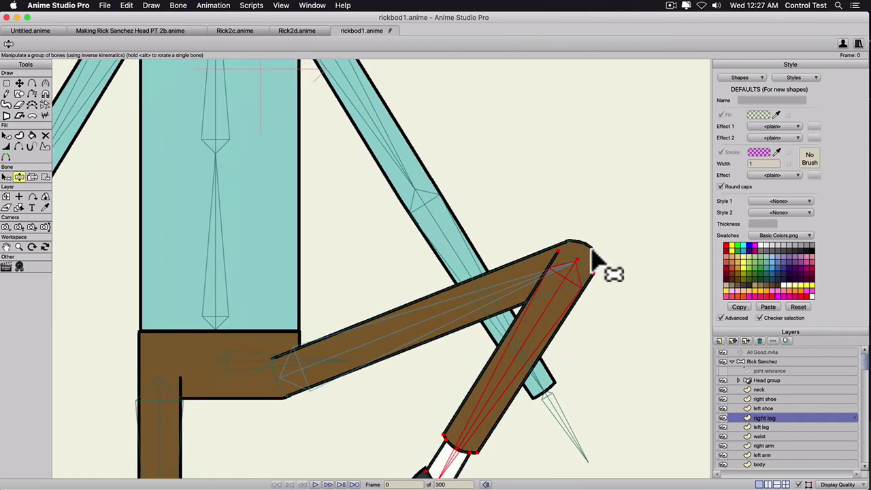
Bend the right arm with Manipulate Bones to check the joints, and reset the pose by playing and returning to frame 0.
{"action": "left_click_drag", "start_coordinate": [540, 386], "coordinate": [494, 409]}
{"action": "scroll", "coordinate": [556, 286], "scroll_direction": "down", "scroll_amount": 5}
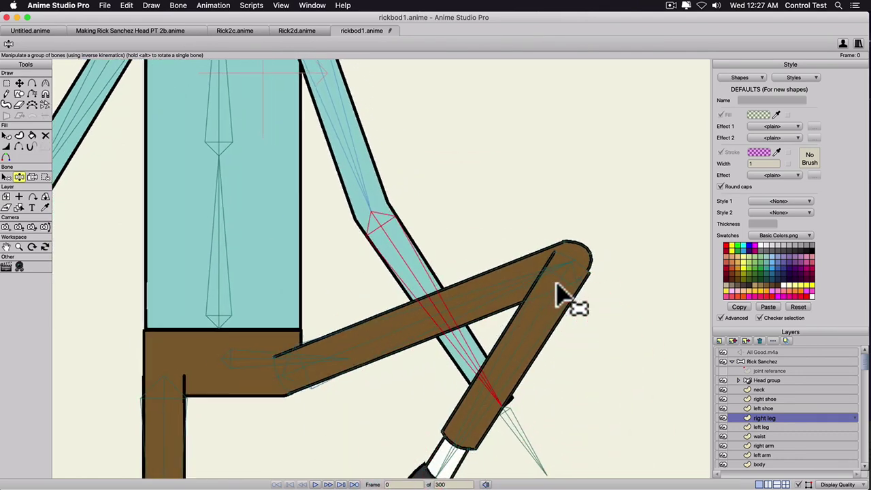
{"action": "scroll", "coordinate": [487, 285], "scroll_direction": "down", "scroll_amount": 2}
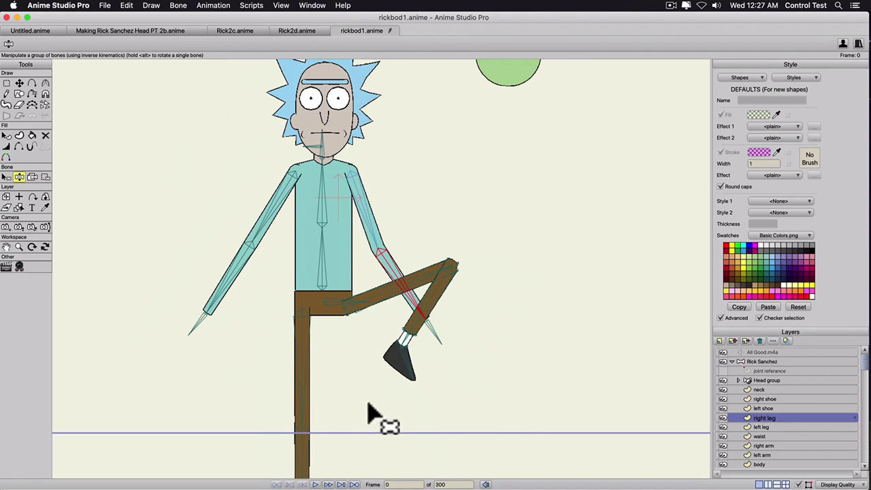
{"action": "left_click", "coordinate": [314, 482]}
{"action": "key", "text": "g"}
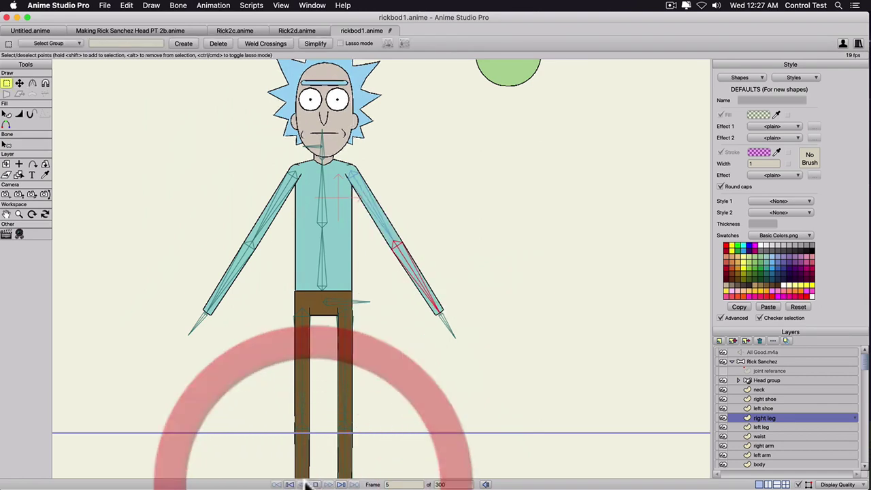
{"action": "left_click", "coordinate": [289, 483]}
Show the joint reference layer and set the curvature of the right leg's lower knee point to about 0.68 to follow the joint circle.
{"action": "scroll", "coordinate": [426, 371], "scroll_direction": "up", "scroll_amount": 2}
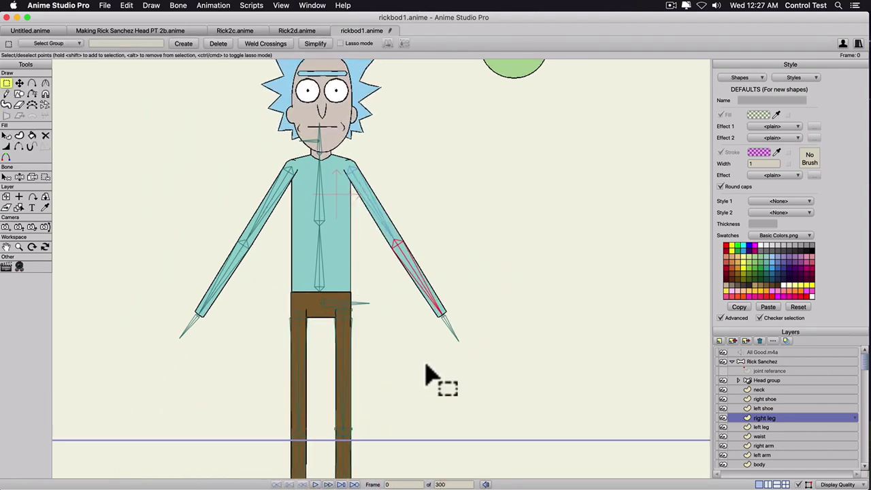
{"action": "left_click_drag", "start_coordinate": [395, 334], "coordinate": [443, 229]}
{"action": "scroll", "coordinate": [446, 262], "scroll_direction": "up", "scroll_amount": 5}
{"action": "left_click_drag", "start_coordinate": [465, 354], "coordinate": [472, 249]}
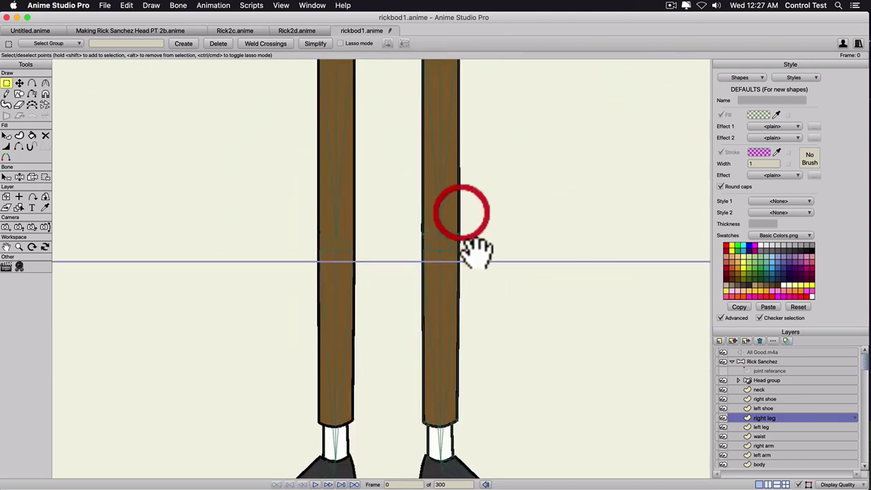
{"action": "left_click", "coordinate": [723, 371]}
{"action": "scroll", "coordinate": [499, 259], "scroll_direction": "up", "scroll_amount": 5}
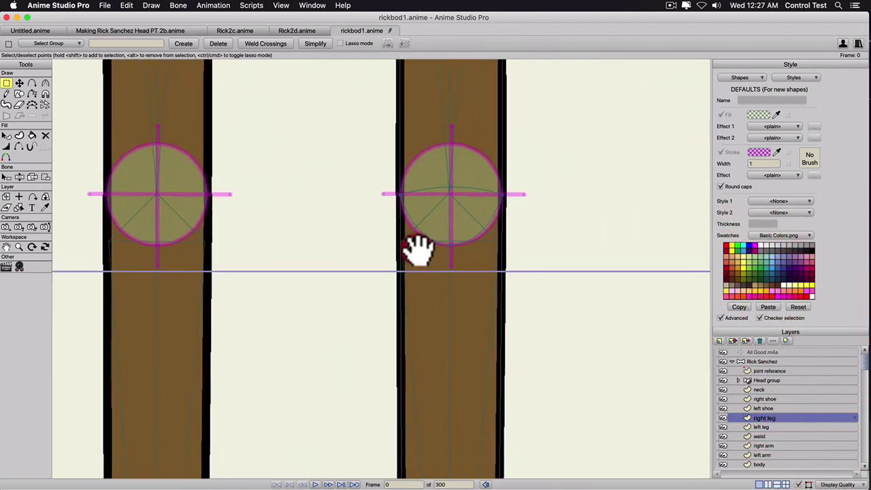
{"action": "left_click_drag", "start_coordinate": [419, 251], "coordinate": [391, 263]}
{"action": "scroll", "coordinate": [419, 268], "scroll_direction": "up", "scroll_amount": 2}
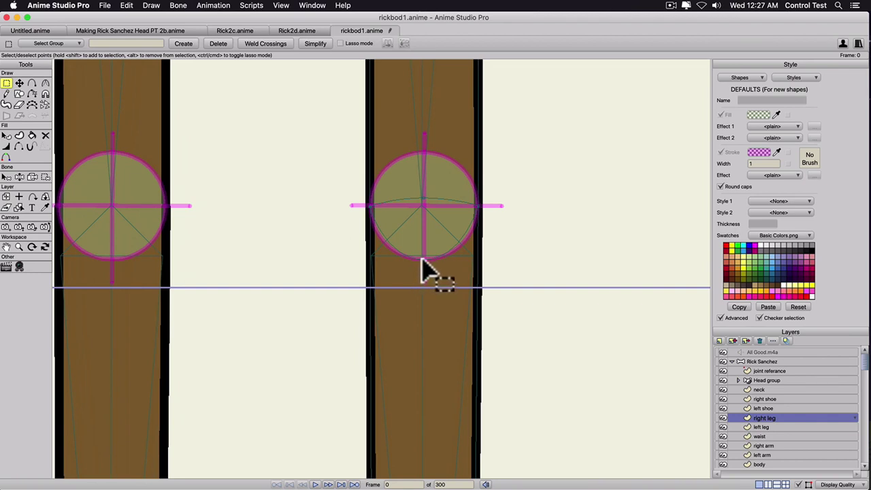
{"action": "key", "text": "t"}
{"action": "left_click", "coordinate": [423, 271]}
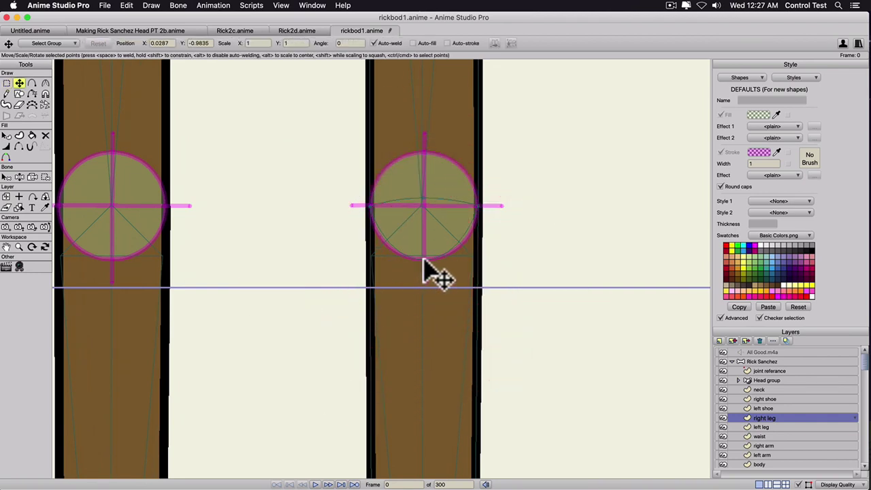
{"action": "key", "text": "c"}
{"action": "left_click_drag", "start_coordinate": [423, 259], "coordinate": [537, 273]}
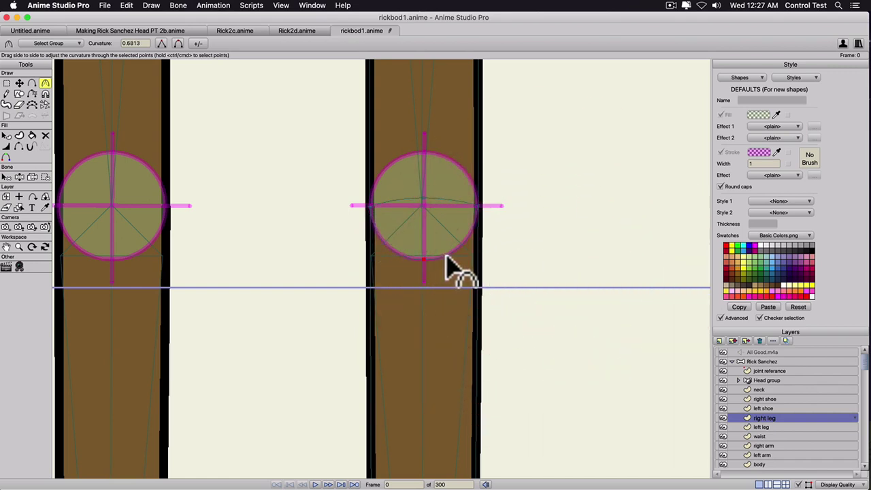
Select the Rick Sanchez bone layer and test the movement of both legs with Manipulate Bones.
{"action": "left_click", "coordinate": [756, 362]}
{"action": "scroll", "coordinate": [470, 296], "scroll_direction": "down", "scroll_amount": 5}
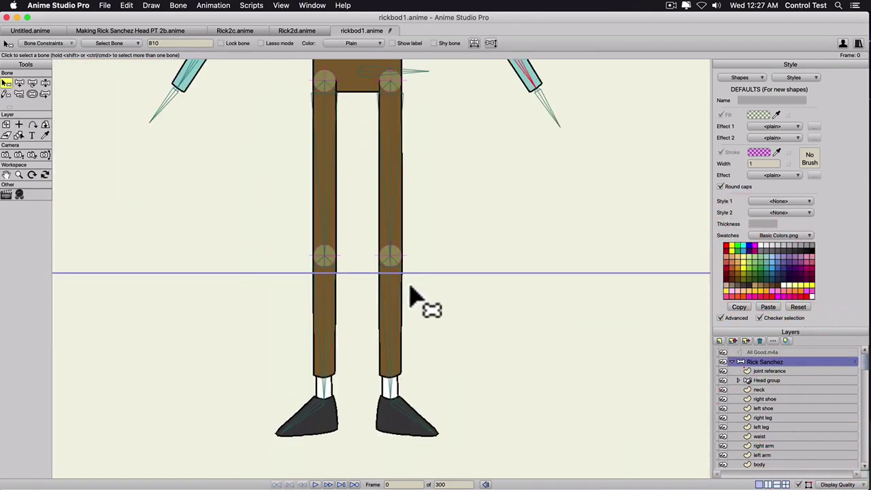
{"action": "left_click_drag", "start_coordinate": [423, 315], "coordinate": [479, 191]}
{"action": "left_click_drag", "start_coordinate": [555, 152], "coordinate": [415, 442]}
{"action": "scroll", "coordinate": [295, 265], "scroll_direction": "down", "scroll_amount": 5}
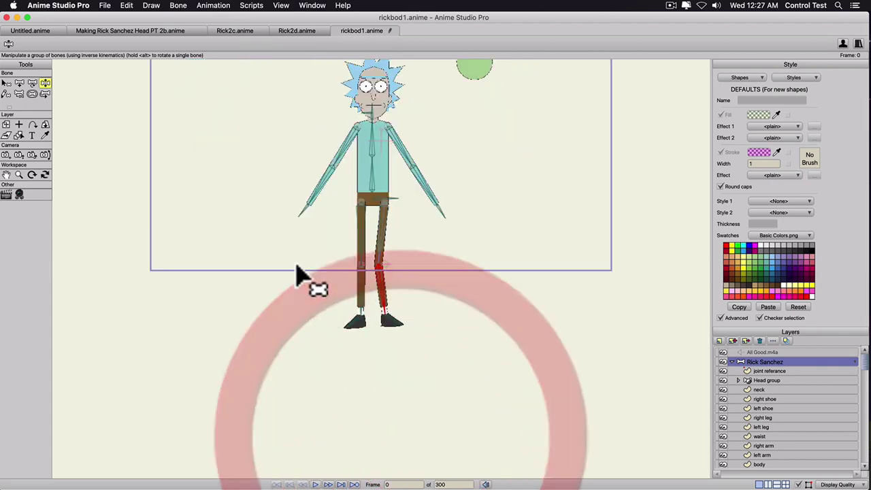
{"action": "left_click_drag", "start_coordinate": [286, 230], "coordinate": [311, 295]}
{"action": "left_click_drag", "start_coordinate": [399, 362], "coordinate": [403, 387]}
{"action": "left_click", "coordinate": [384, 374]}
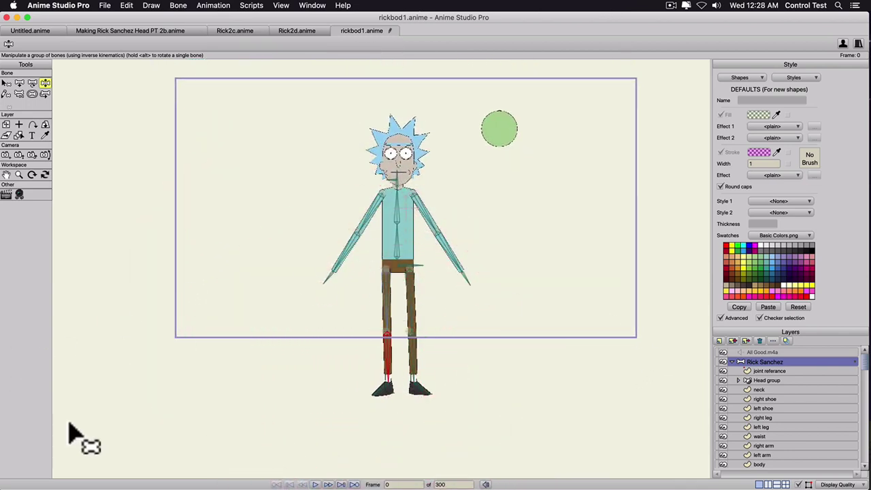
Show the Rick Sanchez.jpg reference image behind the character and focus on the hand at the end of the left arm.
{"action": "scroll", "coordinate": [761, 466], "scroll_direction": "down", "scroll_amount": 2}
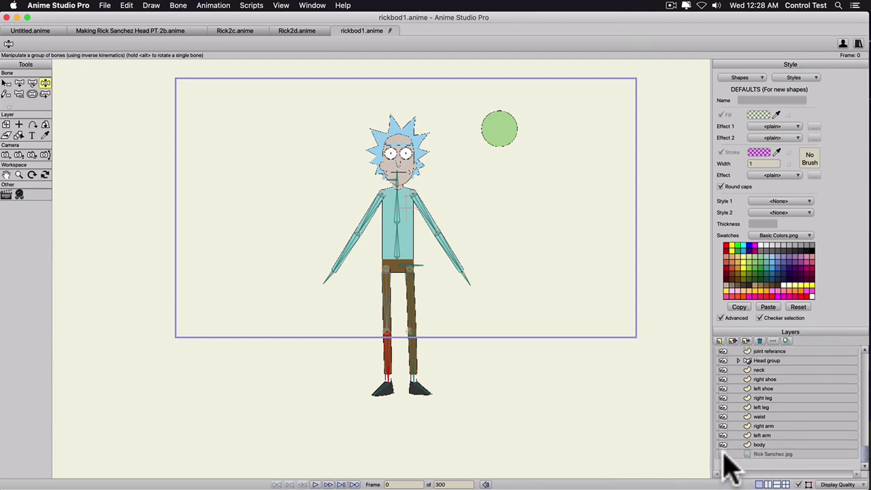
{"action": "left_click", "coordinate": [724, 455]}
{"action": "scroll", "coordinate": [338, 295], "scroll_direction": "up", "scroll_amount": 2}
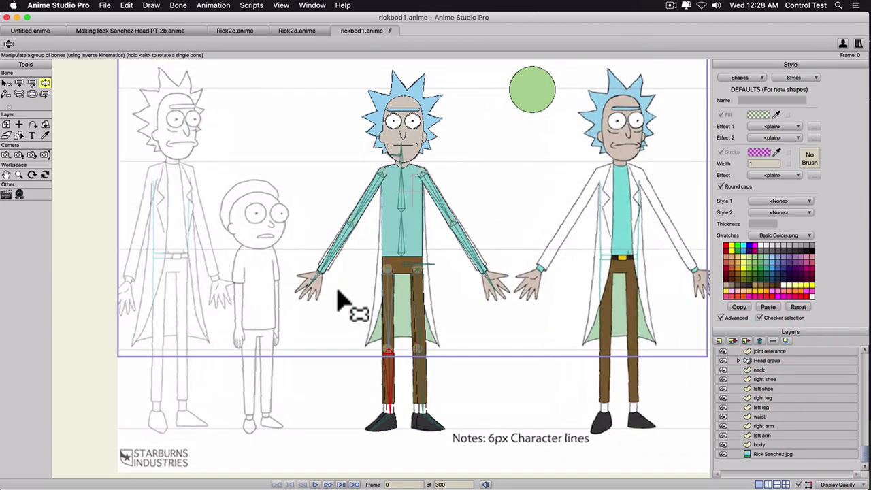
{"action": "scroll", "coordinate": [289, 247], "scroll_direction": "up", "scroll_amount": 5}
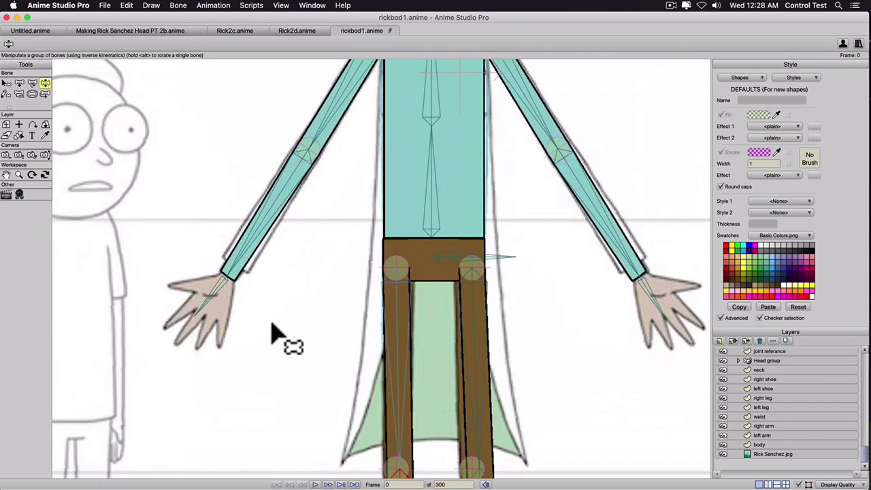
{"action": "left_click_drag", "start_coordinate": [275, 333], "coordinate": [354, 288]}
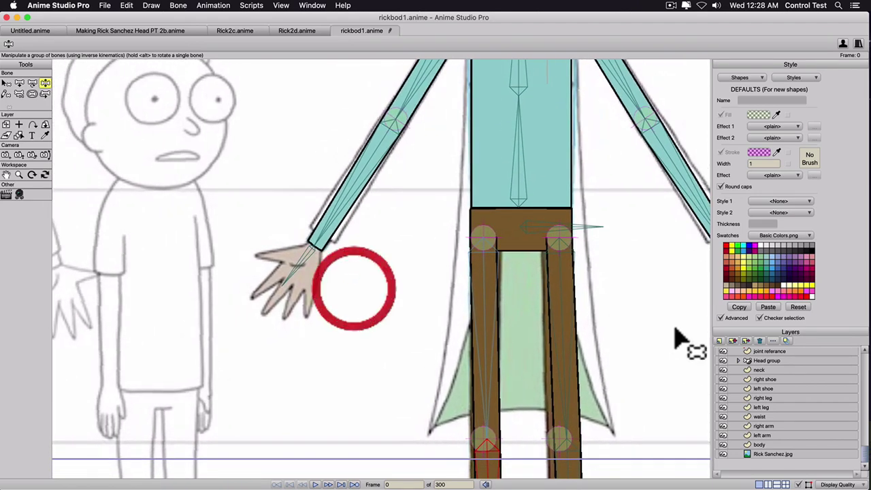
Add a vector layer named left hand and place it at the top of the Rick Sanchez bone group.
{"action": "left_click", "coordinate": [719, 339]}
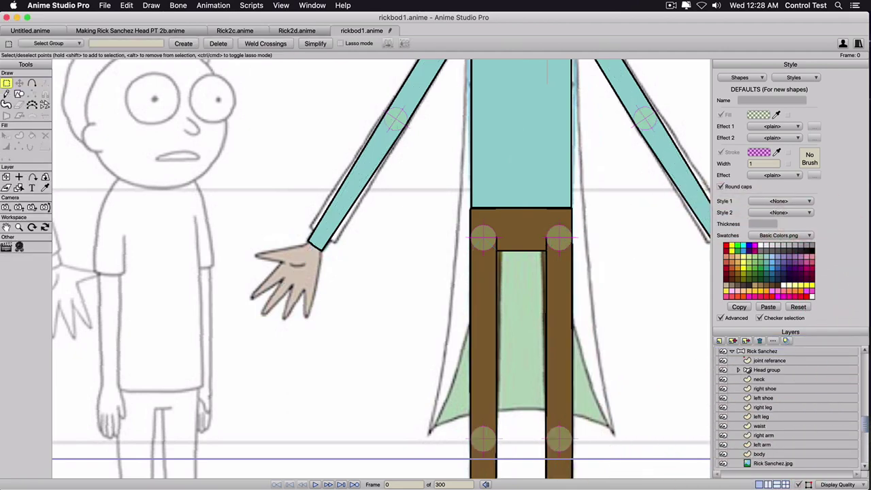
{"action": "scroll", "coordinate": [779, 388], "scroll_direction": "up", "scroll_amount": 2}
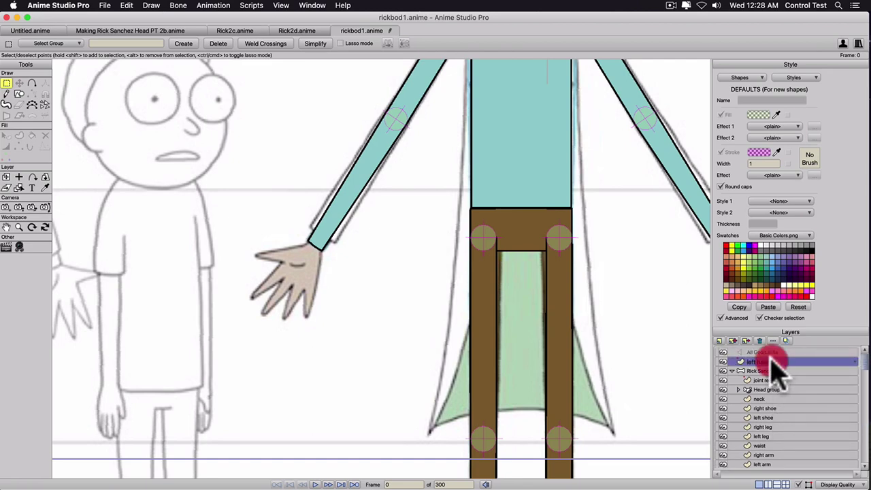
{"action": "mouse_move", "coordinate": [773, 361]}
{"action": "left_mouse_down"}
{"action": "mouse_move", "coordinate": [759, 431]}
{"action": "mouse_move", "coordinate": [768, 377]}
{"action": "left_mouse_up"}
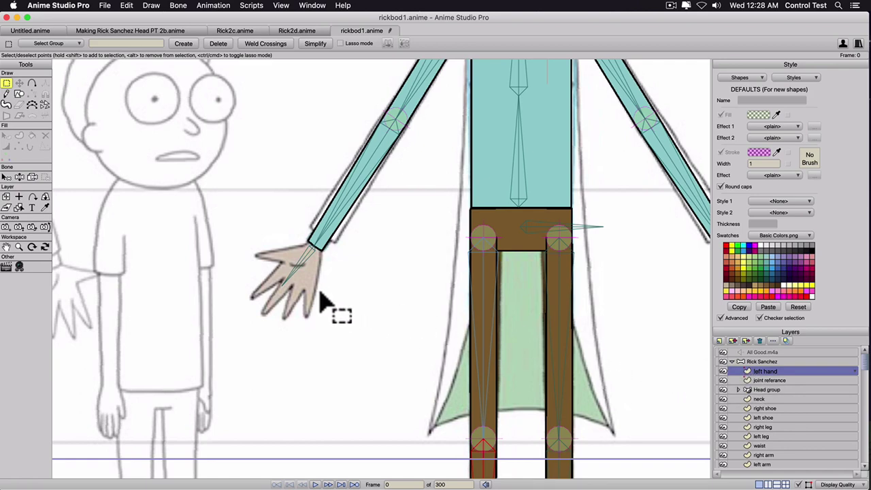
Draw a rectangle over the palm of the reference left hand, using Rick skin color as Style 1.
{"action": "key", "text": "r"}
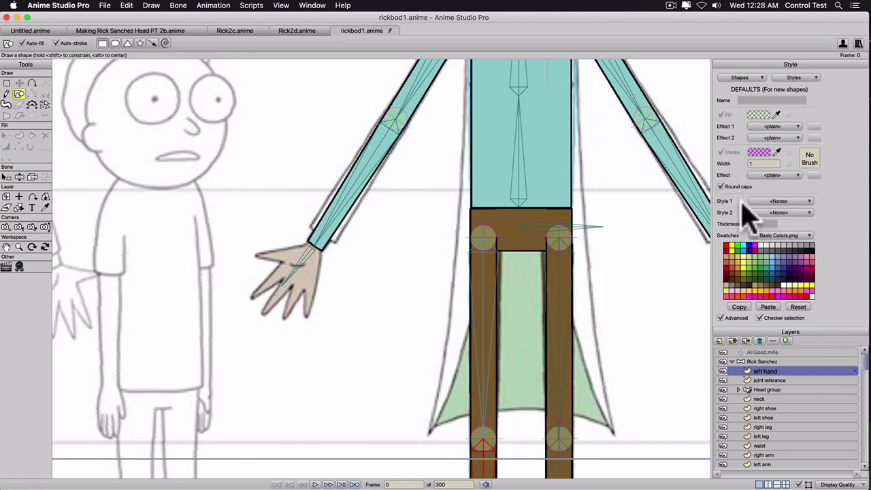
{"action": "left_click", "coordinate": [769, 204]}
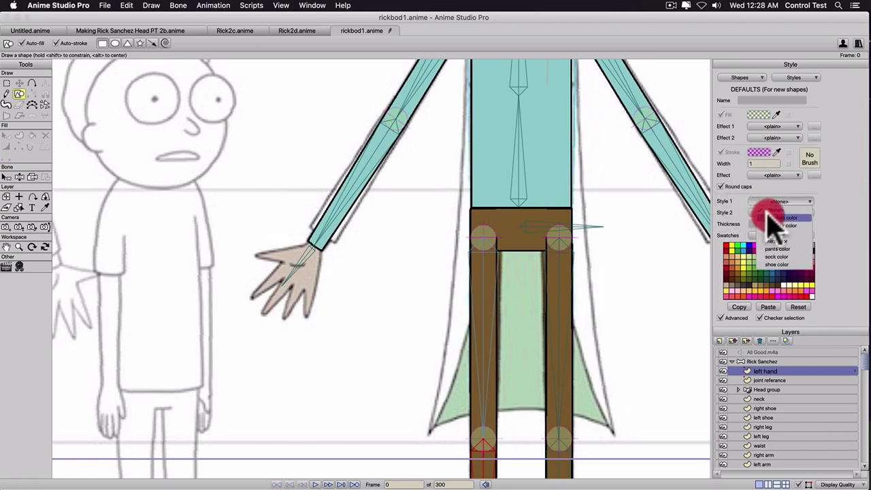
{"action": "left_click", "coordinate": [771, 218]}
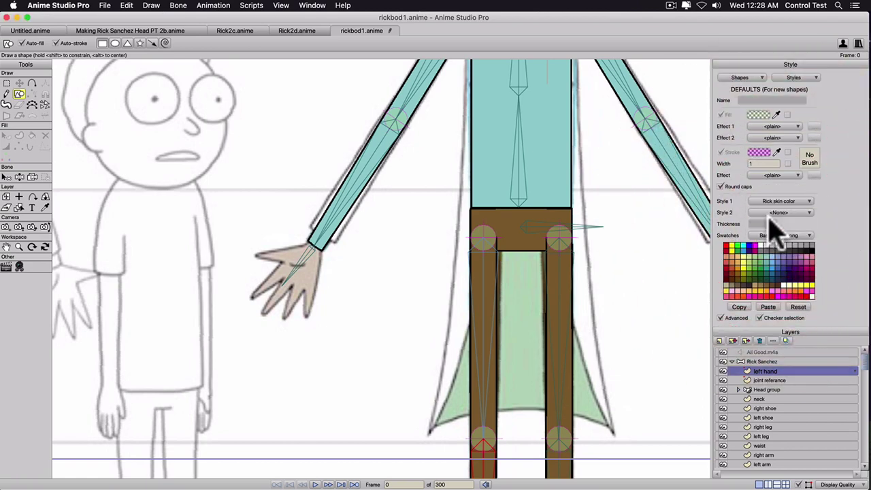
{"action": "left_click_drag", "start_coordinate": [304, 269], "coordinate": [314, 278]}
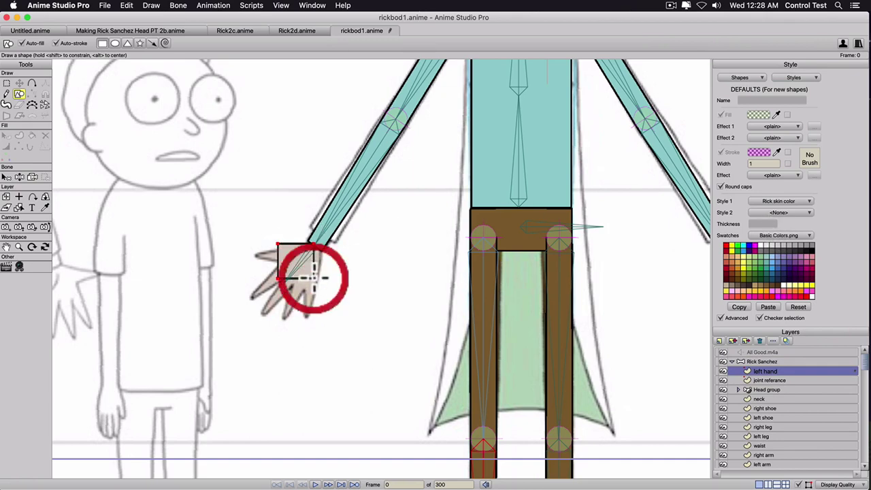
{"action": "scroll", "coordinate": [313, 278], "scroll_direction": "up", "scroll_amount": 2}
{"action": "scroll", "coordinate": [311, 279], "scroll_direction": "up", "scroll_amount": 2}
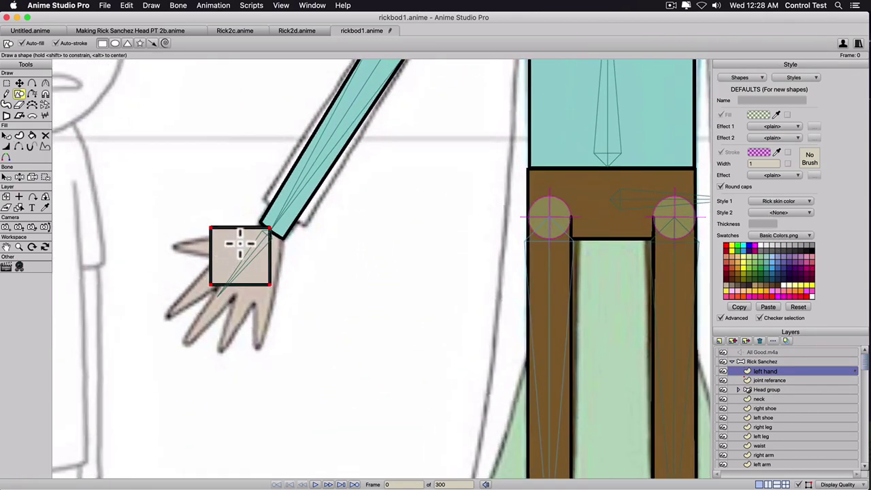
Move the rectangle's upper corner points to both sides of the left wrist with Transform Points and add a point along the wrist edge.
{"action": "key", "text": "t"}
{"action": "mouse_move", "coordinate": [267, 227]}
{"action": "left_mouse_down"}
{"action": "mouse_move", "coordinate": [273, 244]}
{"action": "mouse_move", "coordinate": [279, 237]}
{"action": "left_mouse_up"}
{"action": "left_click_drag", "start_coordinate": [217, 232], "coordinate": [257, 234]}
{"action": "key", "text": "a"}
{"action": "key", "text": "t"}
{"action": "left_click", "coordinate": [256, 228]}
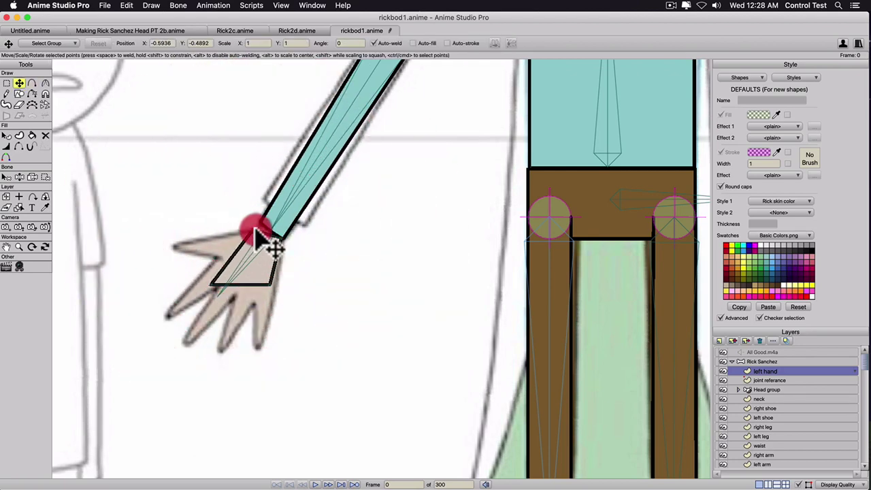
Add points along the left hand outline and pull them out to trace the thumb and fingers of the reference.
{"action": "key", "text": "a"}
{"action": "left_click_drag", "start_coordinate": [269, 232], "coordinate": [183, 346]}
{"action": "key", "text": "t"}
{"action": "key", "text": "a"}
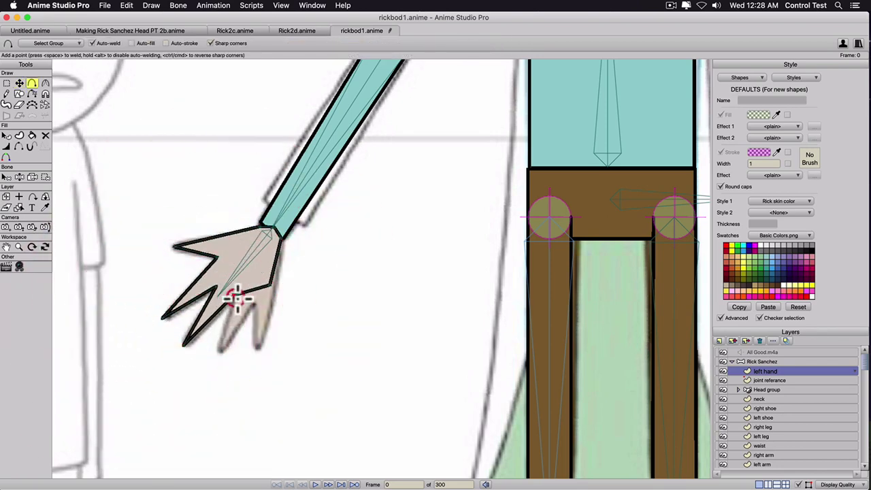
{"action": "left_click_drag", "start_coordinate": [235, 297], "coordinate": [271, 354]}
Round the left hand's fingertips with the Curvature tool and nudge their points to match the reference outline.
{"action": "key", "text": "c"}
{"action": "left_click", "coordinate": [313, 352]}
{"action": "left_click_drag", "start_coordinate": [185, 344], "coordinate": [230, 338]}
{"action": "mouse_move", "coordinate": [164, 318]}
{"action": "left_mouse_down"}
{"action": "mouse_move", "coordinate": [196, 321]}
{"action": "mouse_move", "coordinate": [166, 307]}
{"action": "left_mouse_up"}
{"action": "key", "text": "t"}
{"action": "left_click_drag", "start_coordinate": [187, 334], "coordinate": [191, 330]}
{"action": "left_click_drag", "start_coordinate": [256, 351], "coordinate": [264, 350]}
{"action": "left_click", "coordinate": [271, 293]}
{"action": "left_click", "coordinate": [369, 297]}
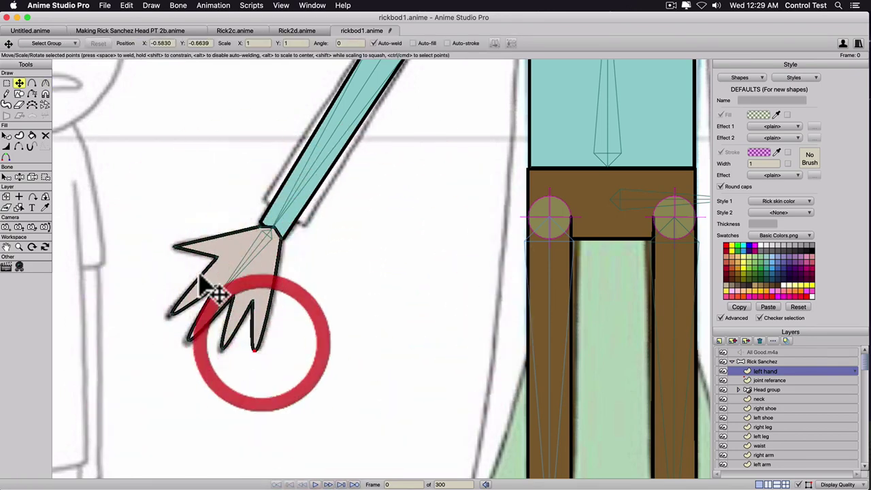
Set the left thumb tip's curvature to about 0.04 and adjust the curve and points along the wrist edge.
{"action": "key", "text": "c"}
{"action": "left_click_drag", "start_coordinate": [220, 248], "coordinate": [177, 246]}
{"action": "key", "text": "t"}
{"action": "key", "text": "c"}
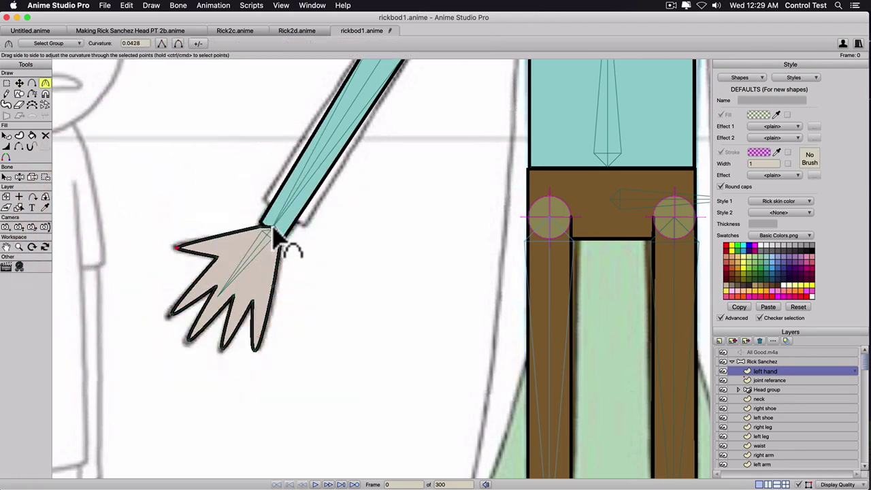
{"action": "left_click_drag", "start_coordinate": [275, 227], "coordinate": [256, 226]}
{"action": "key", "text": "t"}
Draw a short crease line across the left palm with Add Point and create a stroke shape from it.
{"action": "key", "text": "a"}
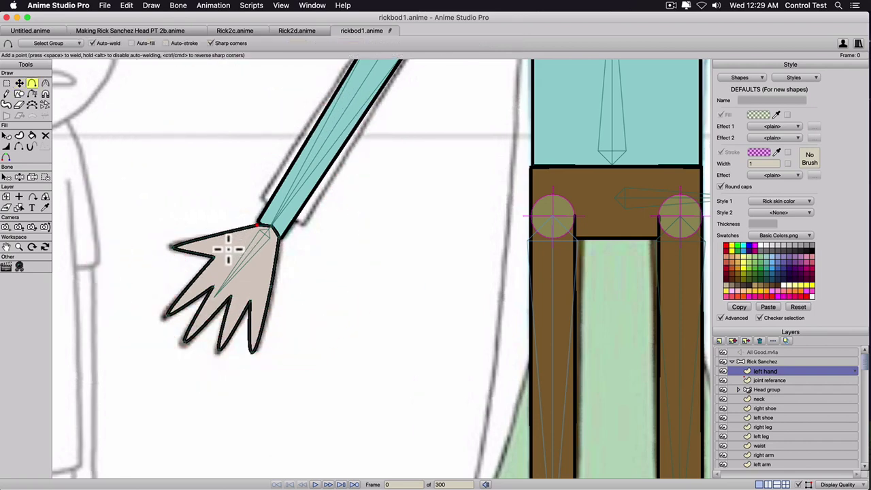
{"action": "left_click_drag", "start_coordinate": [237, 259], "coordinate": [255, 251]}
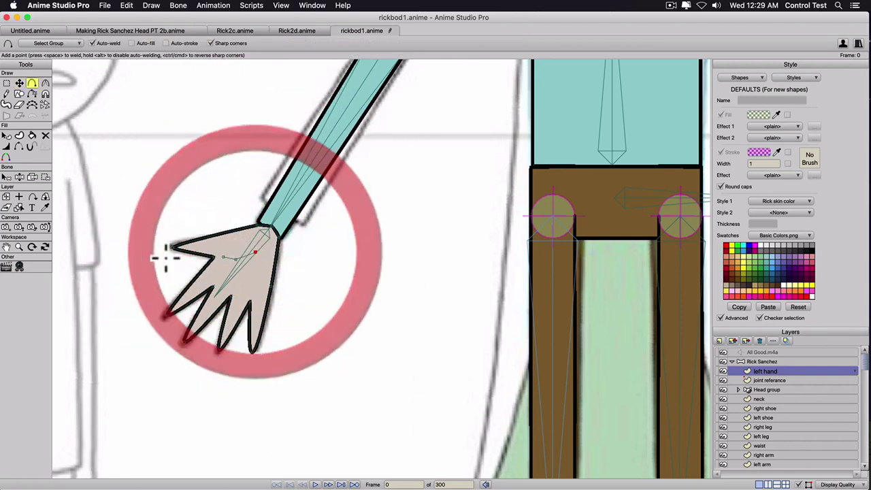
{"action": "key", "text": "q"}
{"action": "left_click", "coordinate": [243, 258]}
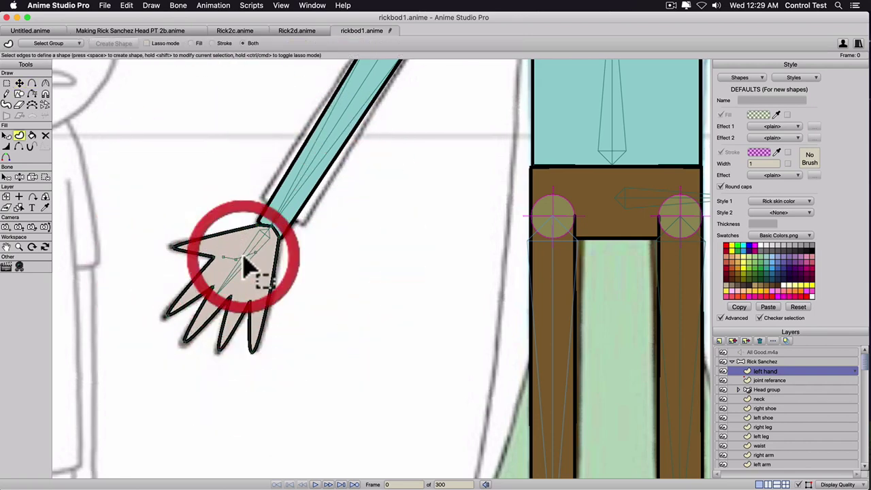
{"action": "key", "text": "space"}
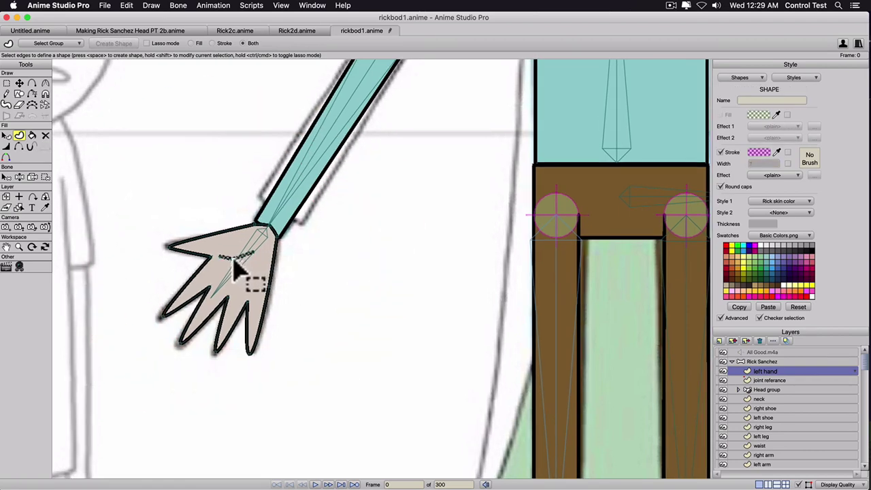
Curve the palm crease at its middle point to a curvature of about 0.37.
{"action": "key", "text": "c"}
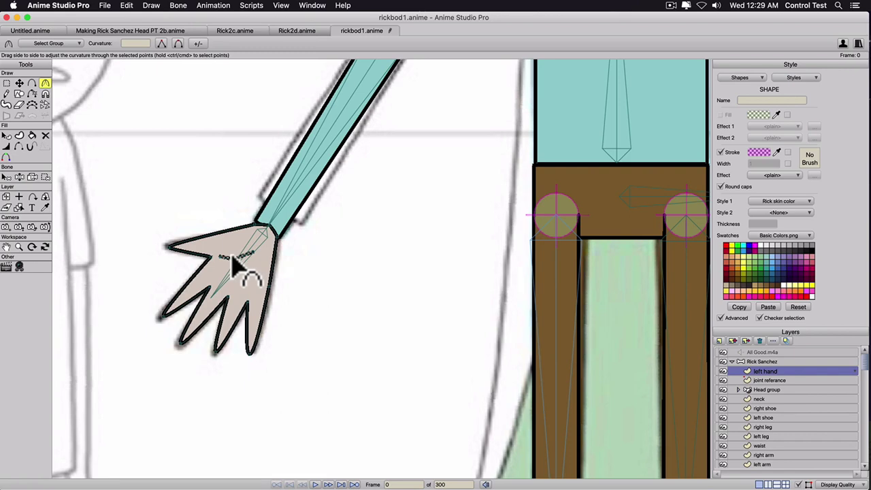
{"action": "left_click_drag", "start_coordinate": [236, 260], "coordinate": [475, 287]}
{"action": "scroll", "coordinate": [377, 285], "scroll_direction": "down", "scroll_amount": 3}
{"action": "scroll", "coordinate": [360, 286], "scroll_direction": "down", "scroll_amount": 1}
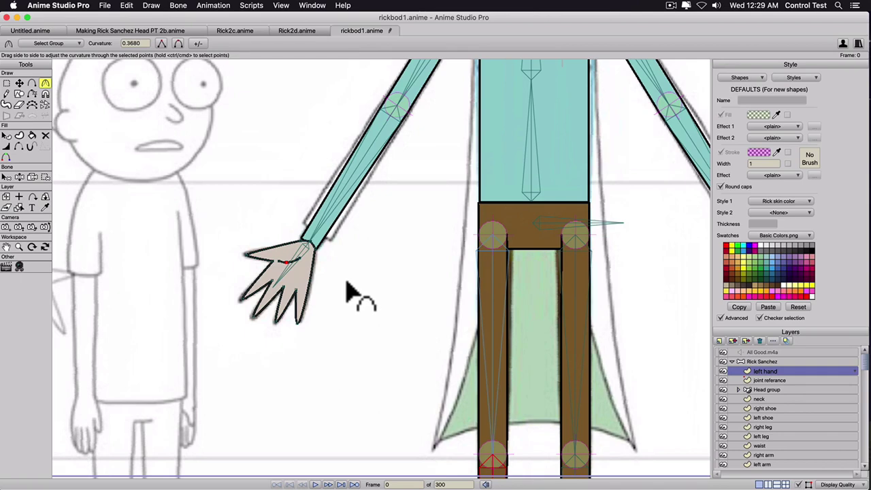
Bind all points of the left hand layer to the left hand bone.
{"action": "left_click", "coordinate": [755, 362]}
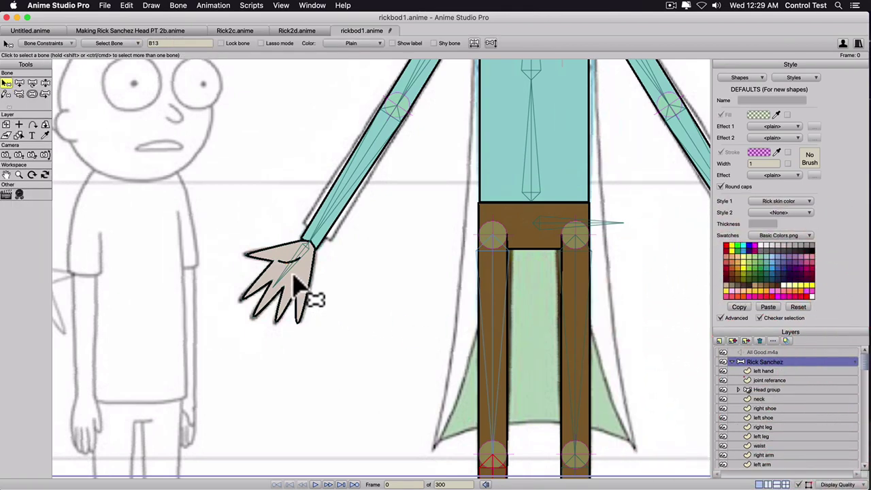
{"action": "left_click", "coordinate": [755, 371]}
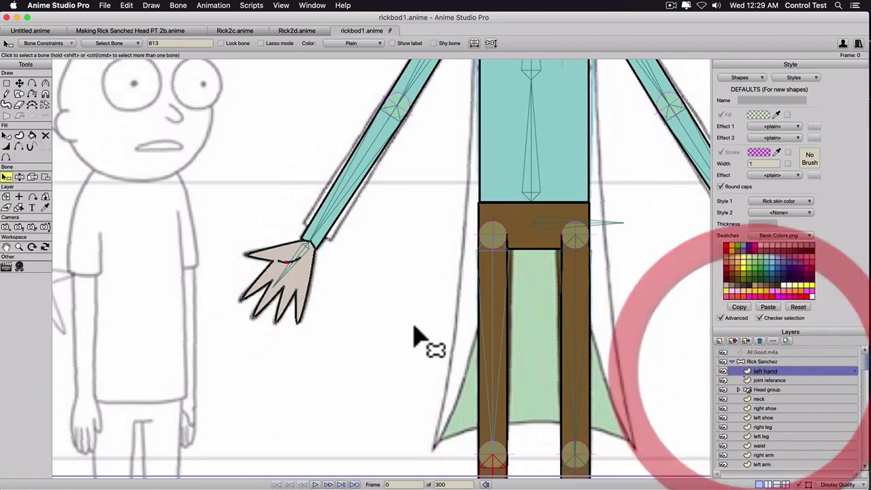
{"action": "left_click", "coordinate": [283, 273]}
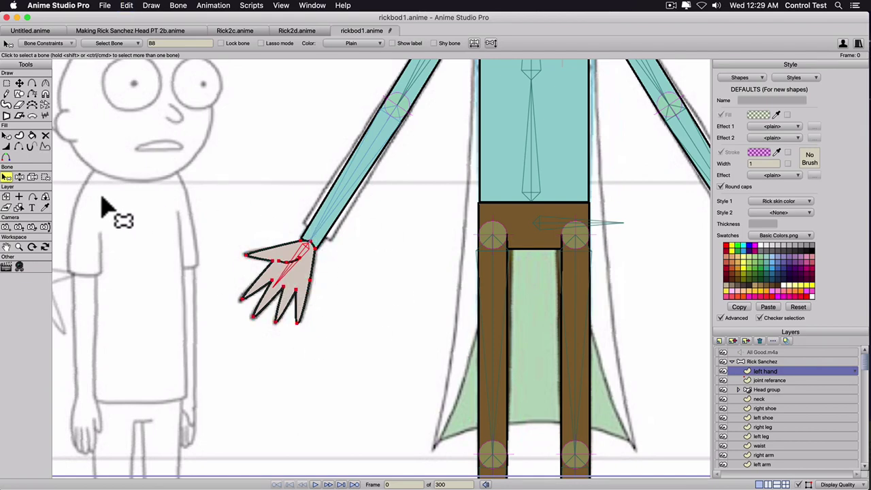
{"action": "left_click", "coordinate": [45, 177]}
{"action": "left_click", "coordinate": [181, 43]}
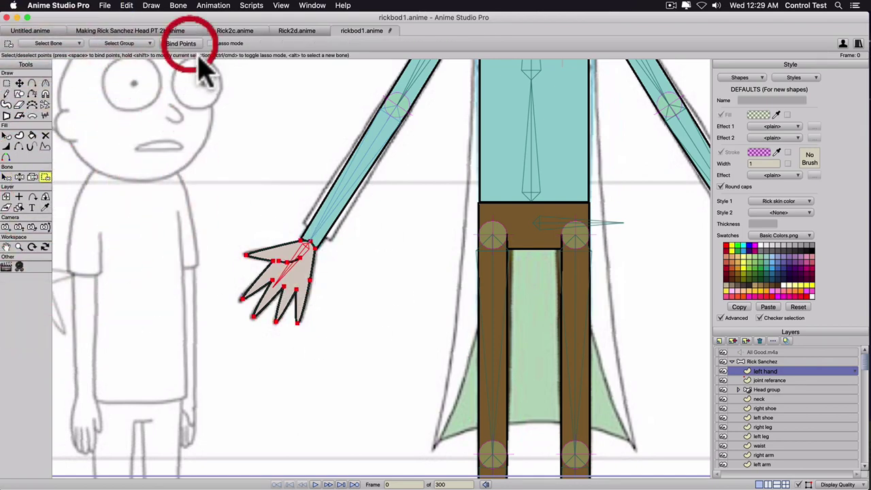
Test the left hand's binding by swinging the left arm and hand bones up and back down.
{"action": "key", "text": "z"}
{"action": "left_click_drag", "start_coordinate": [300, 258], "coordinate": [214, 82]}
{"action": "scroll", "coordinate": [331, 194], "scroll_direction": "down", "scroll_amount": 5}
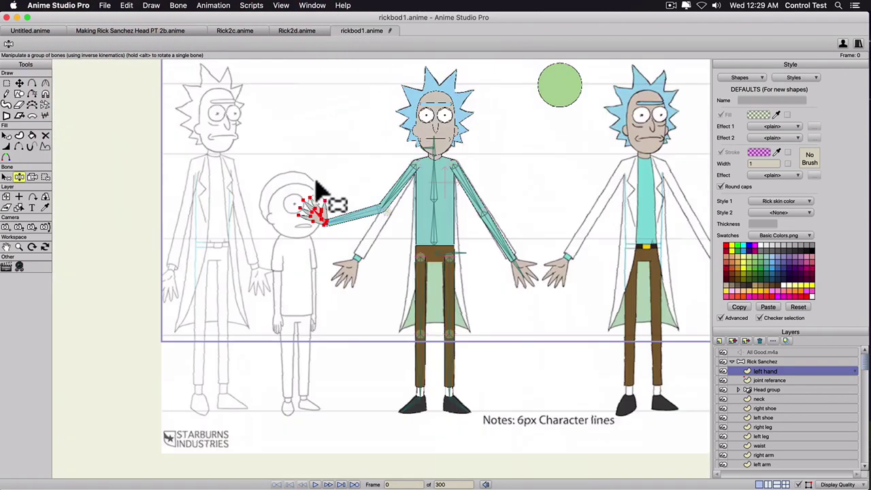
{"action": "left_click_drag", "start_coordinate": [308, 249], "coordinate": [280, 373]}
{"action": "scroll", "coordinate": [402, 264], "scroll_direction": "up", "scroll_amount": 3}
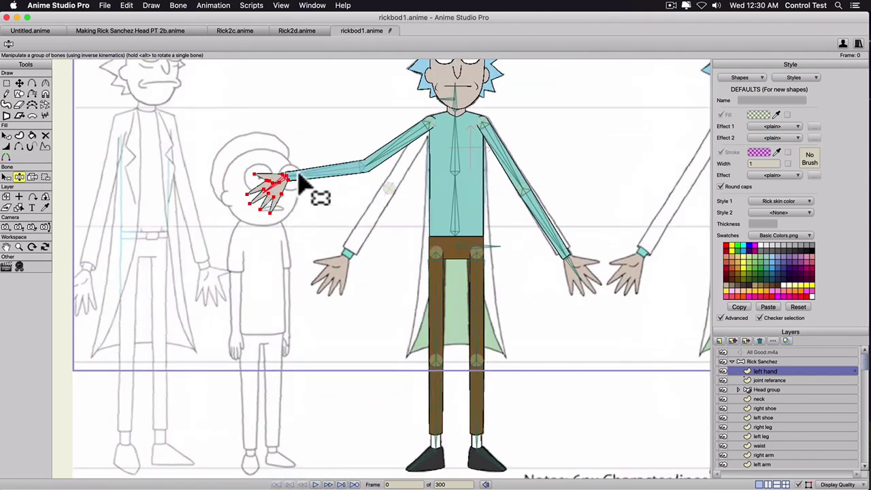
{"action": "left_click_drag", "start_coordinate": [299, 182], "coordinate": [339, 302]}
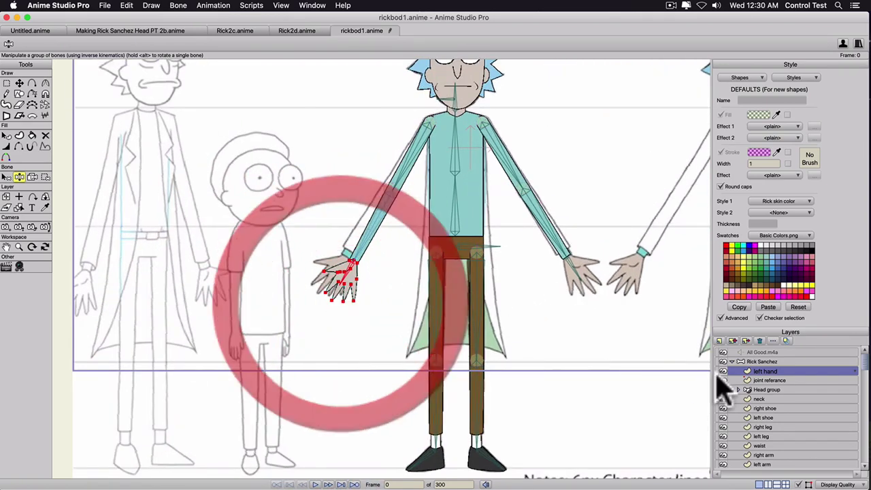
Duplicate the left hand layer as "right hand", flip it horizontally and move it onto the right wrist at about X 0.50, Y -0.57.
{"action": "left_click", "coordinate": [756, 371]}
{"action": "left_click", "coordinate": [732, 341]}
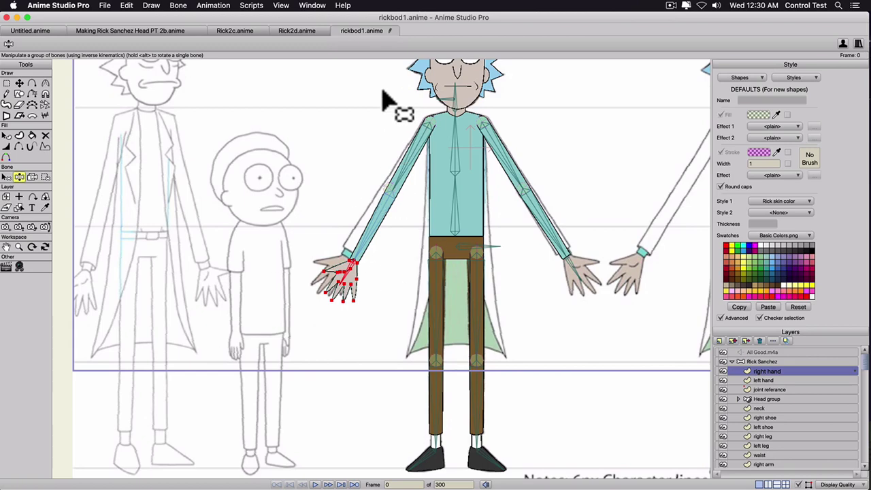
{"action": "key", "text": "t"}
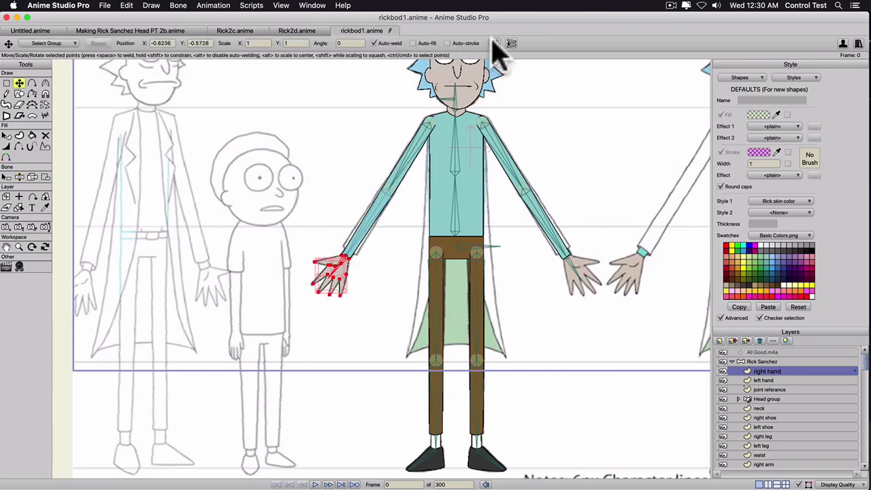
{"action": "left_click", "coordinate": [495, 42]}
{"action": "left_click_drag", "start_coordinate": [331, 280], "coordinate": [582, 296]}
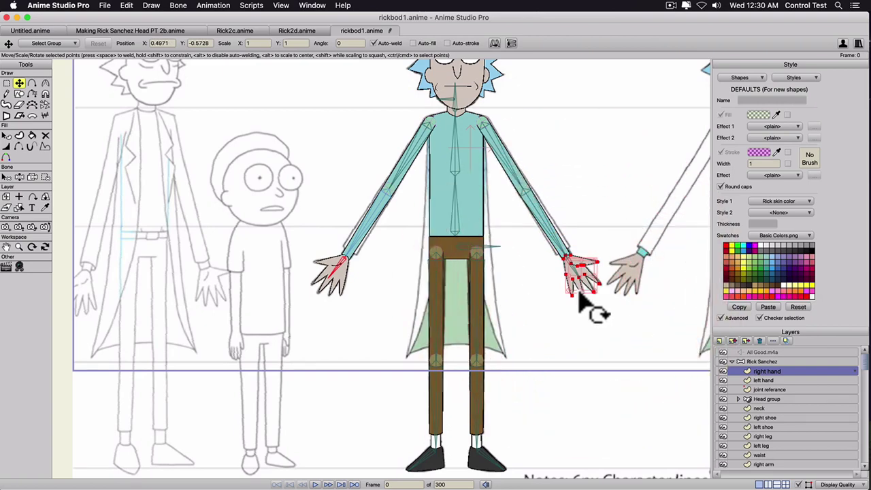
Bind all points of the right hand layer to the right hand bone.
{"action": "key", "text": "b"}
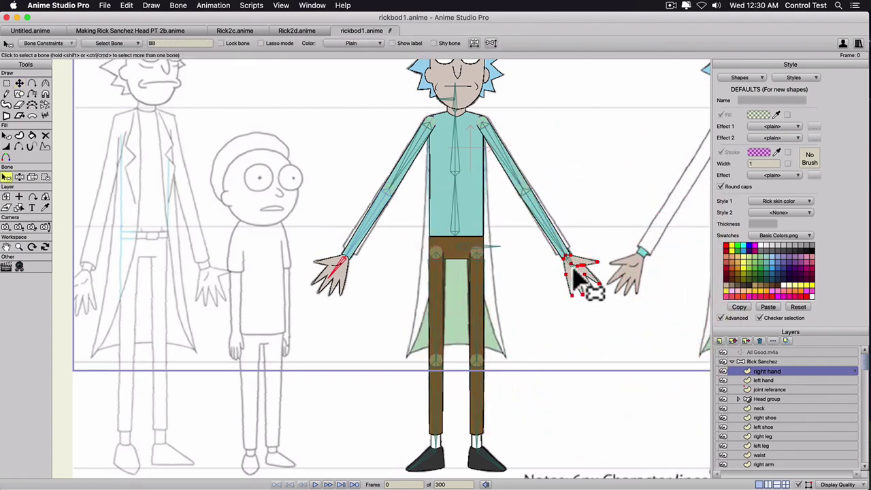
{"action": "left_click", "coordinate": [575, 272]}
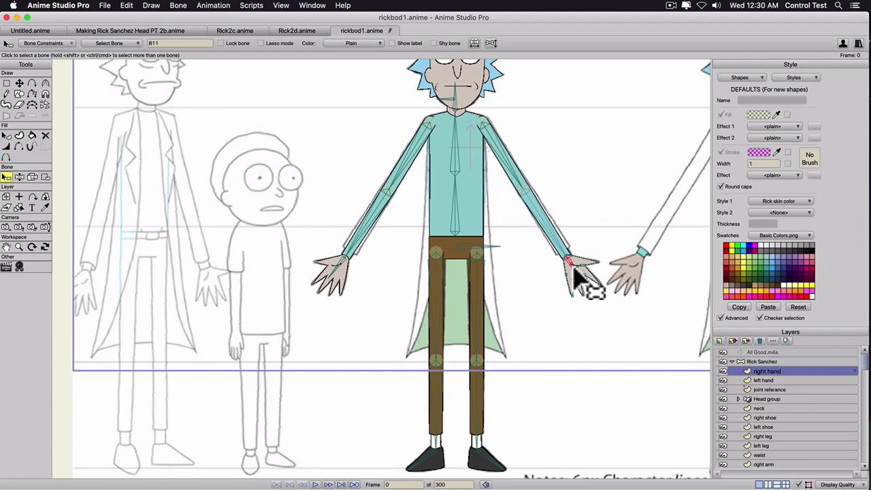
{"action": "left_click", "coordinate": [45, 177]}
{"action": "left_click", "coordinate": [183, 43]}
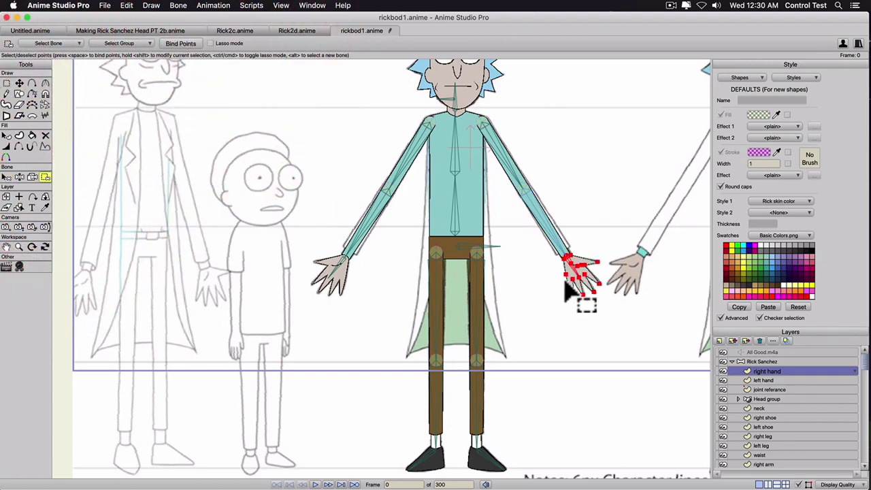
Test the rig by raising the right arm and hand and bending the upper and lower spine bones.
{"action": "key", "text": "z"}
{"action": "scroll", "coordinate": [554, 288], "scroll_direction": "down", "scroll_amount": 5}
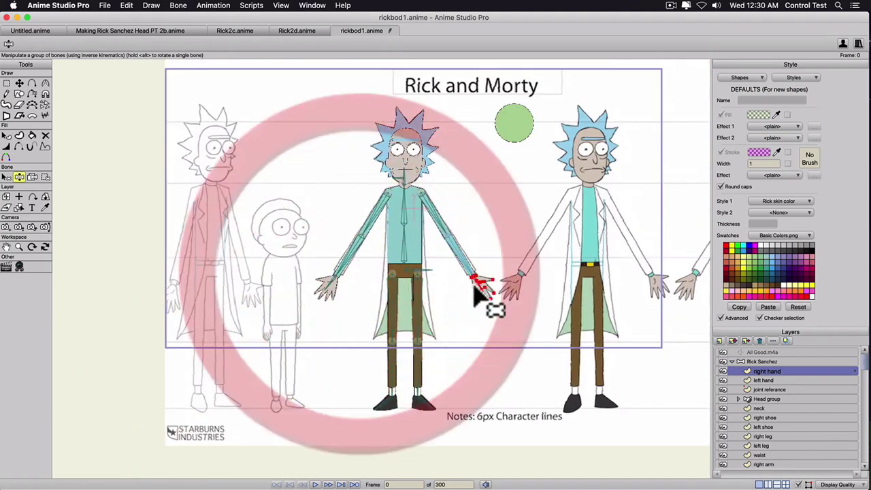
{"action": "left_click_drag", "start_coordinate": [480, 294], "coordinate": [514, 315]}
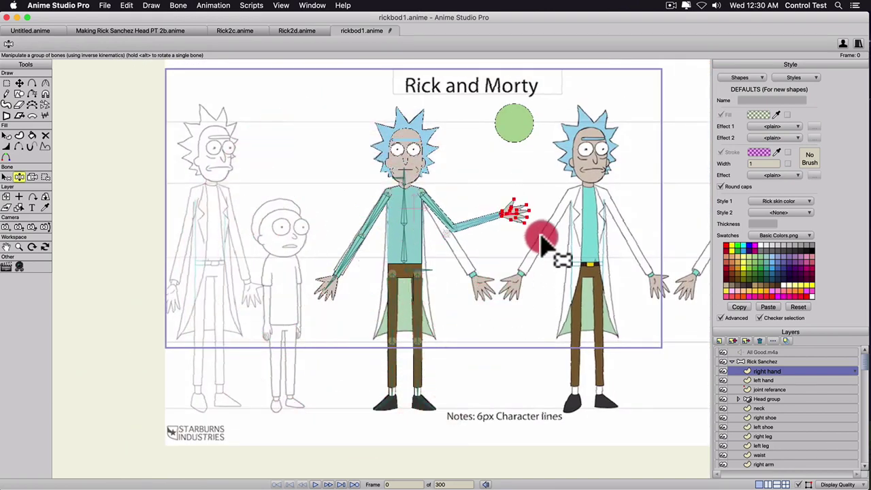
{"action": "left_click_drag", "start_coordinate": [549, 247], "coordinate": [410, 226]}
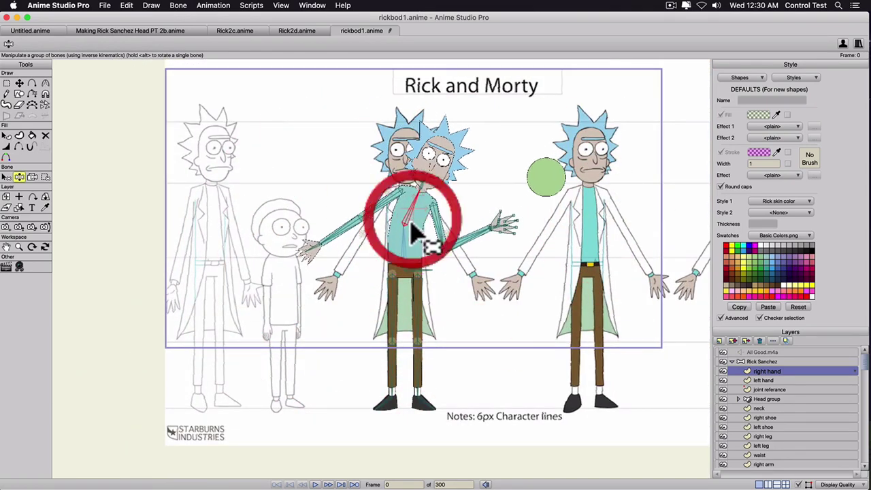
{"action": "scroll", "coordinate": [414, 238], "scroll_direction": "up", "scroll_amount": 5}
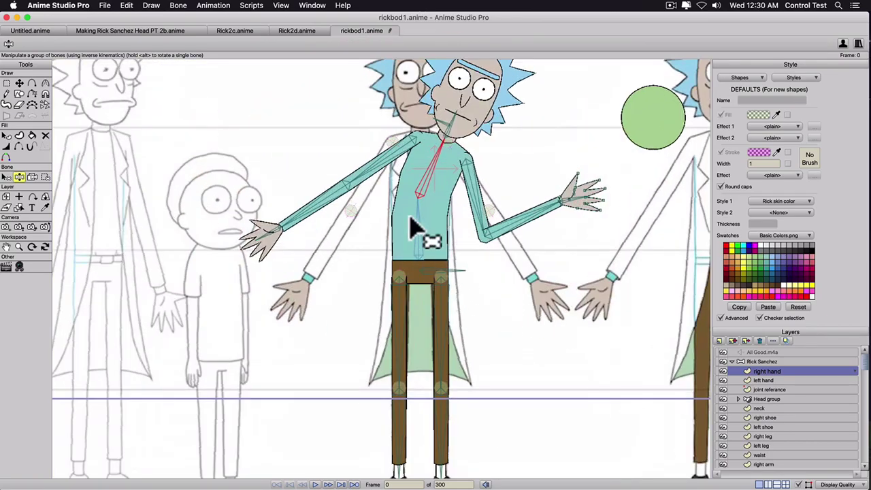
{"action": "left_click_drag", "start_coordinate": [410, 219], "coordinate": [421, 248]}
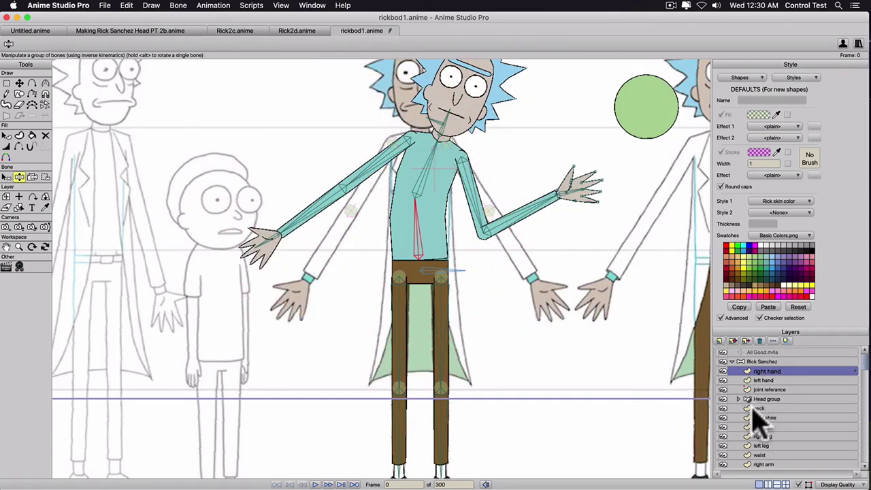
Move the waist layer beneath the body layer, just above Rick Sanchez.jpg.
{"action": "scroll", "coordinate": [761, 422], "scroll_direction": "down", "scroll_amount": 4}
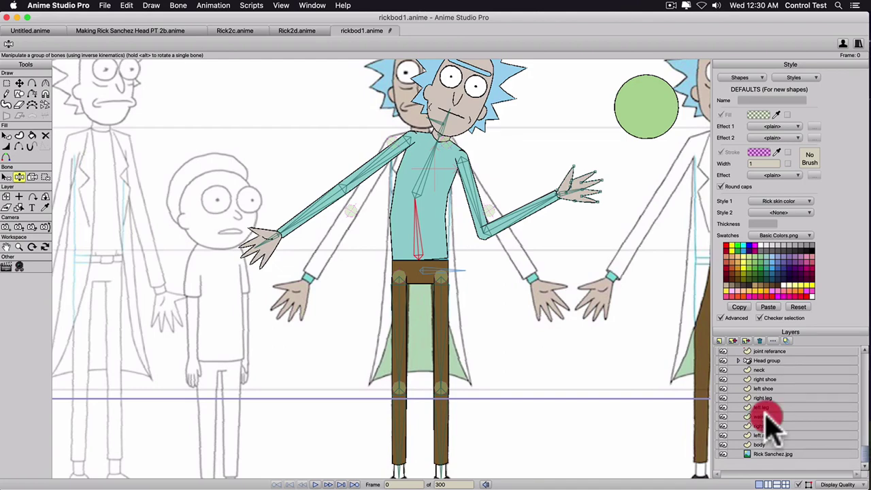
{"action": "left_click_drag", "start_coordinate": [770, 418], "coordinate": [772, 457]}
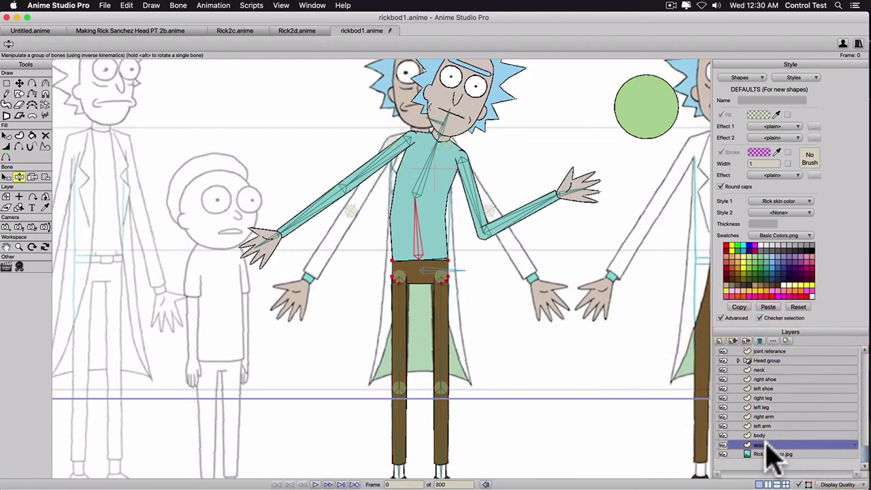
Add a point at the middle of the waist's top edge, raise it, and curve it to about 0.67 to form a dome.
{"action": "scroll", "coordinate": [451, 273], "scroll_direction": "up", "scroll_amount": 3}
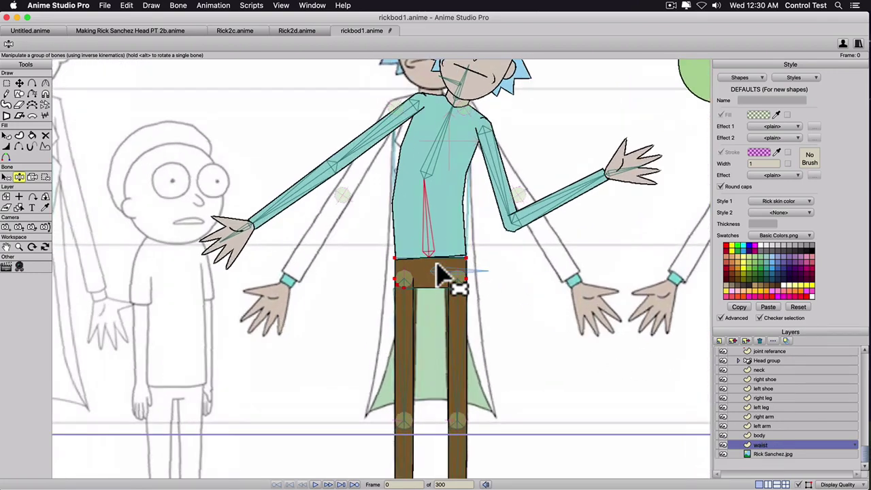
{"action": "key", "text": "a"}
{"action": "left_click_drag", "start_coordinate": [433, 253], "coordinate": [433, 228]}
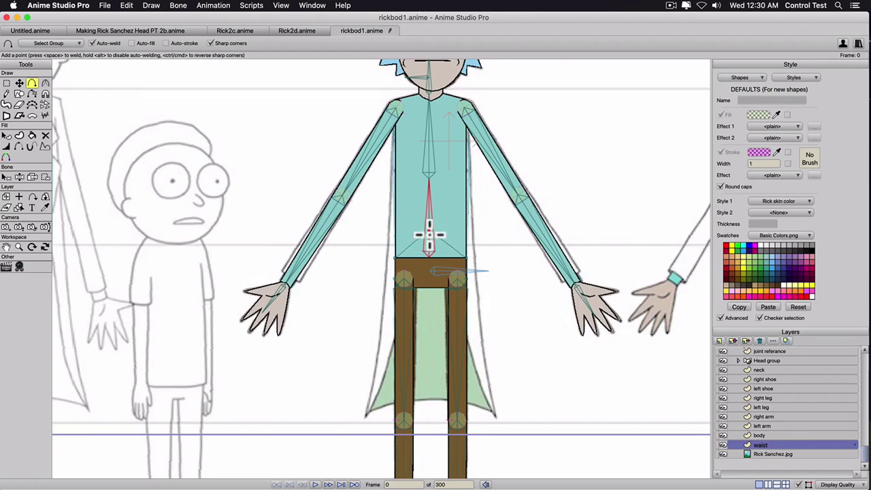
{"action": "key", "text": "c"}
{"action": "left_click_drag", "start_coordinate": [428, 235], "coordinate": [865, 274]}
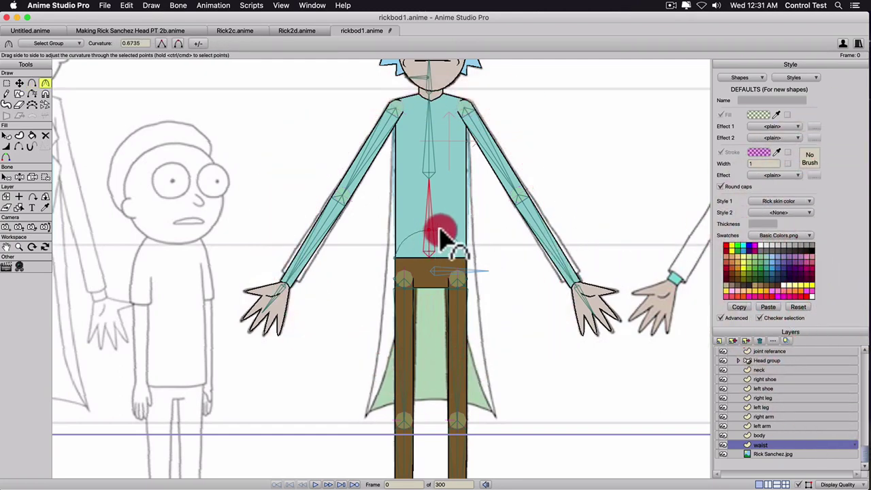
Test the rounded waist joint by bending the lower spine bone of the Rick Sanchez bone layer.
{"action": "scroll", "coordinate": [759, 371], "scroll_direction": "up", "scroll_amount": 2}
{"action": "left_click", "coordinate": [758, 361]}
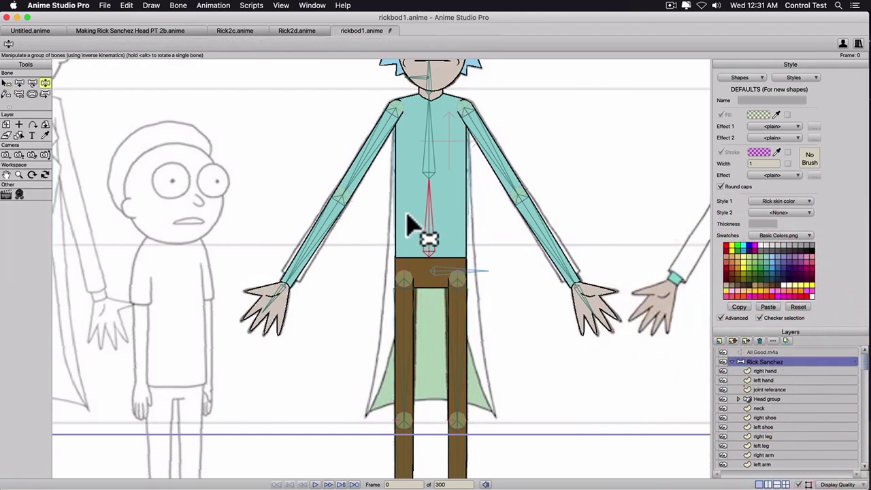
{"action": "left_click_drag", "start_coordinate": [436, 218], "coordinate": [340, 263]}
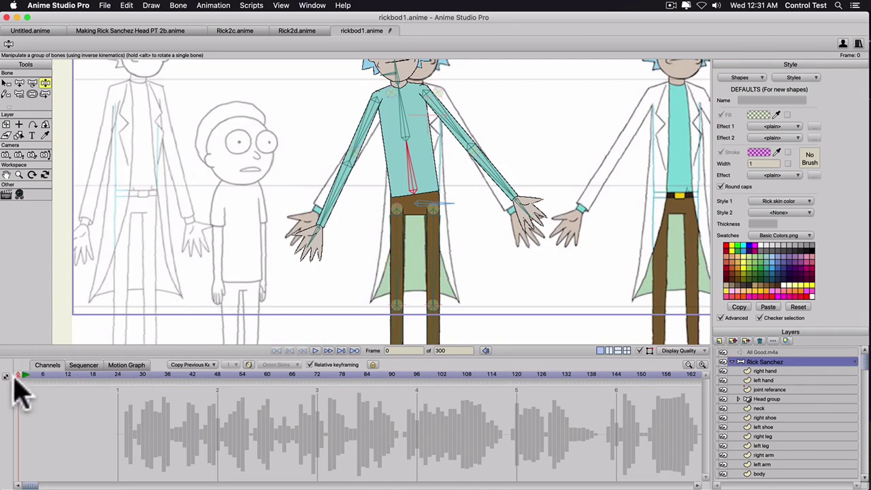
Go to frame 6 and bend the lower spine bone so the torso leans strongly towards Morty.
{"action": "left_click", "coordinate": [42, 375]}
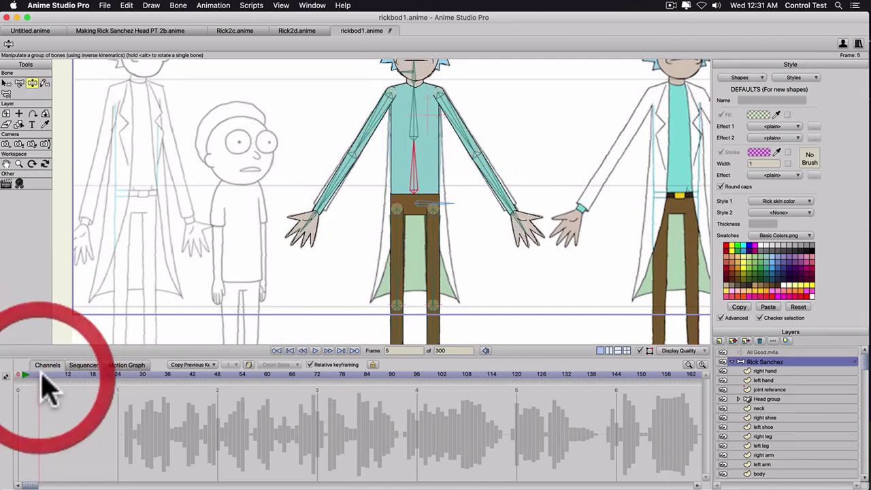
{"action": "scroll", "coordinate": [299, 265], "scroll_direction": "up", "scroll_amount": 3}
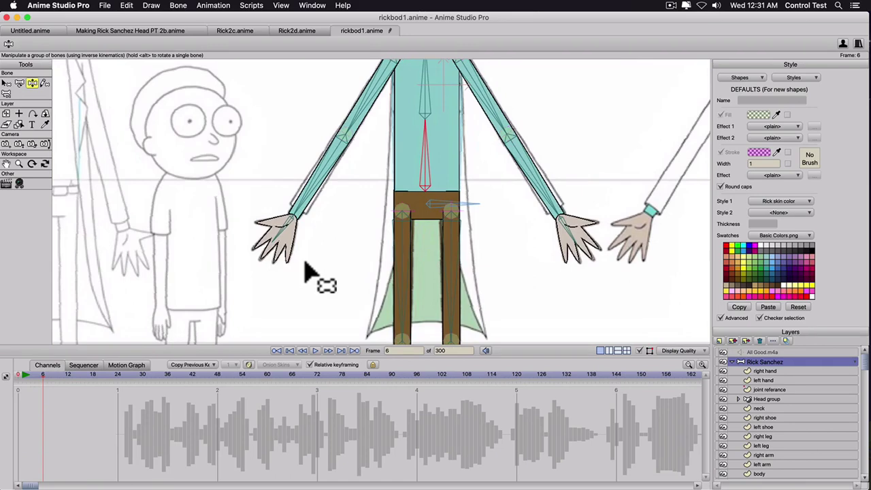
{"action": "scroll", "coordinate": [305, 262], "scroll_direction": "up", "scroll_amount": 7}
{"action": "scroll", "coordinate": [305, 263], "scroll_direction": "down", "scroll_amount": 1}
{"action": "left_click_drag", "start_coordinate": [354, 212], "coordinate": [299, 298]}
{"action": "scroll", "coordinate": [318, 295], "scroll_direction": "down", "scroll_amount": 2}
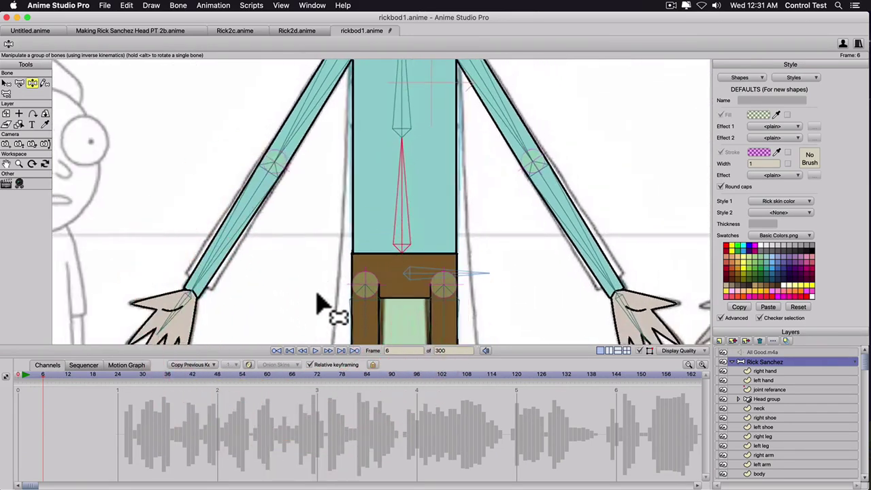
{"action": "scroll", "coordinate": [320, 305], "scroll_direction": "down", "scroll_amount": 2}
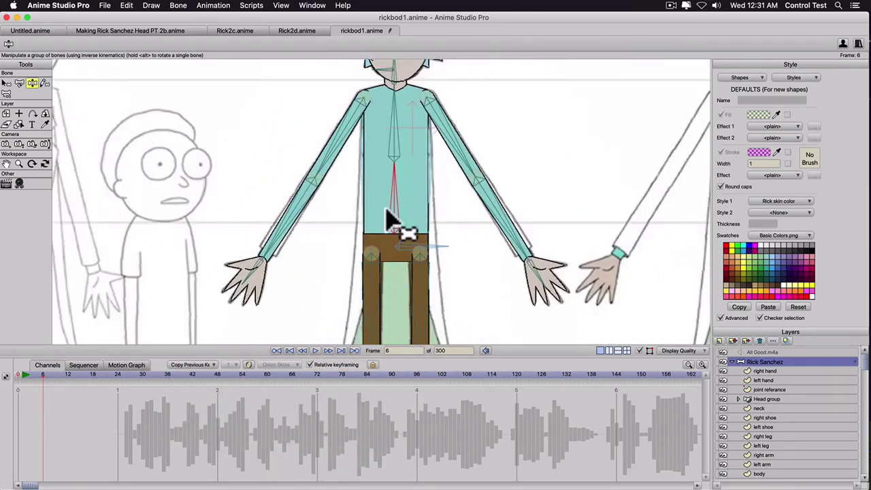
{"action": "left_click_drag", "start_coordinate": [392, 211], "coordinate": [368, 214]}
{"action": "scroll", "coordinate": [413, 238], "scroll_direction": "up", "scroll_amount": 2}
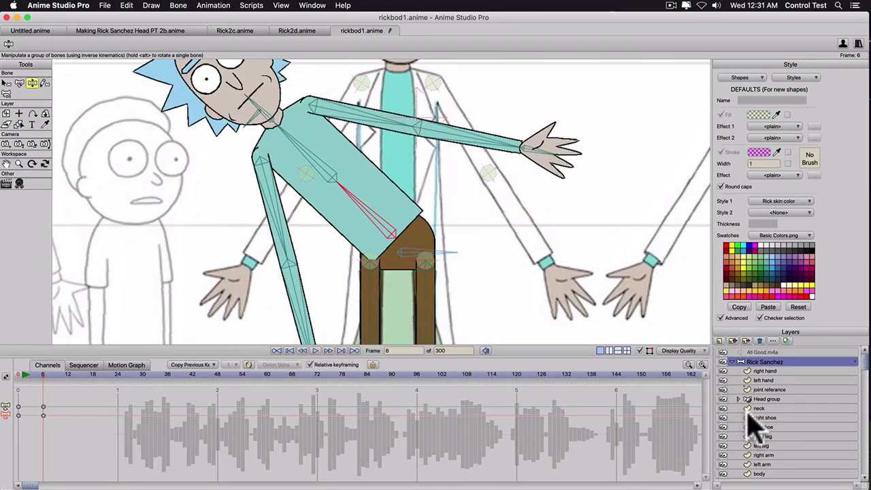
Raise the waist layer's top centre point to about Y -0.283 on frame 6.
{"action": "scroll", "coordinate": [757, 439], "scroll_direction": "down", "scroll_amount": 2}
{"action": "left_click", "coordinate": [757, 457]}
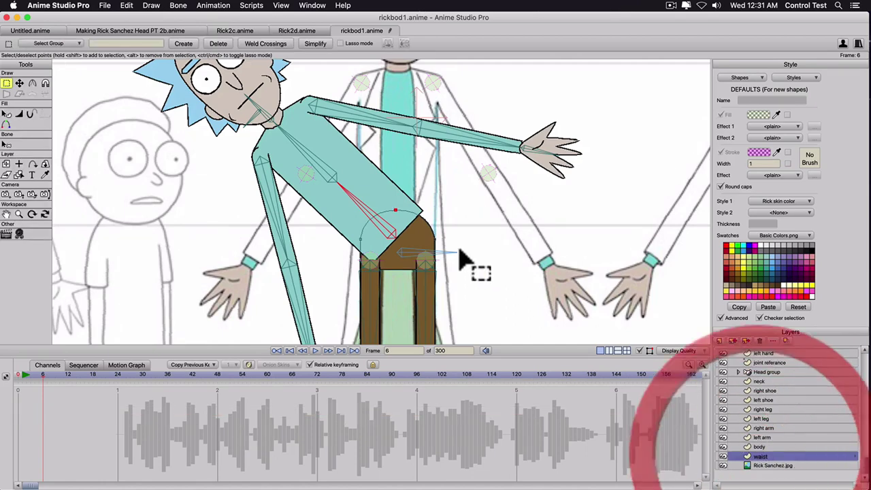
{"action": "key", "text": "t"}
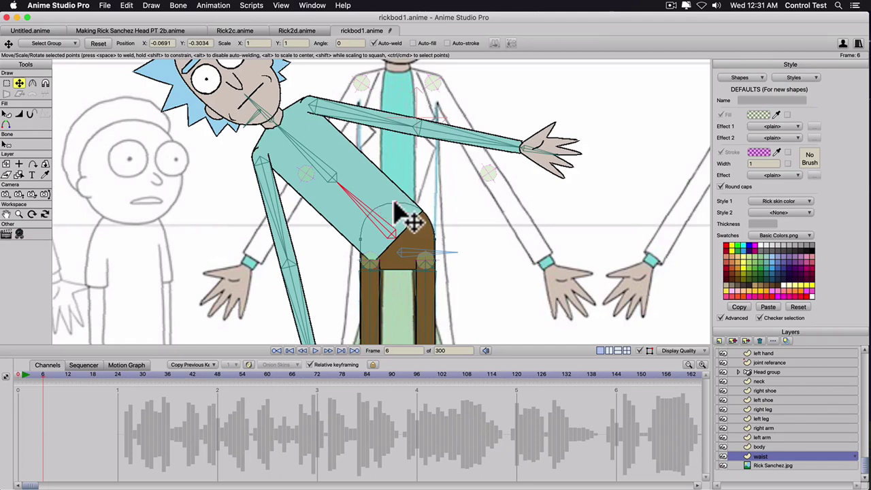
{"action": "left_click_drag", "start_coordinate": [402, 216], "coordinate": [428, 225]}
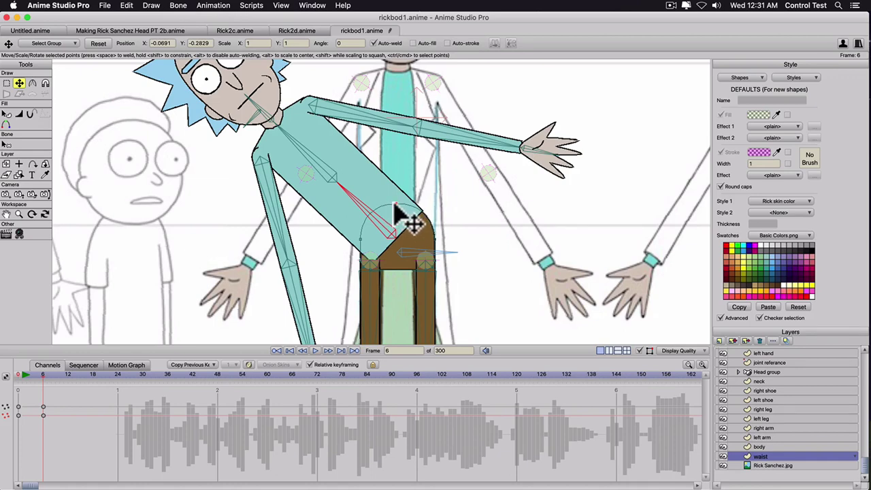
{"action": "left_click", "coordinate": [396, 205]}
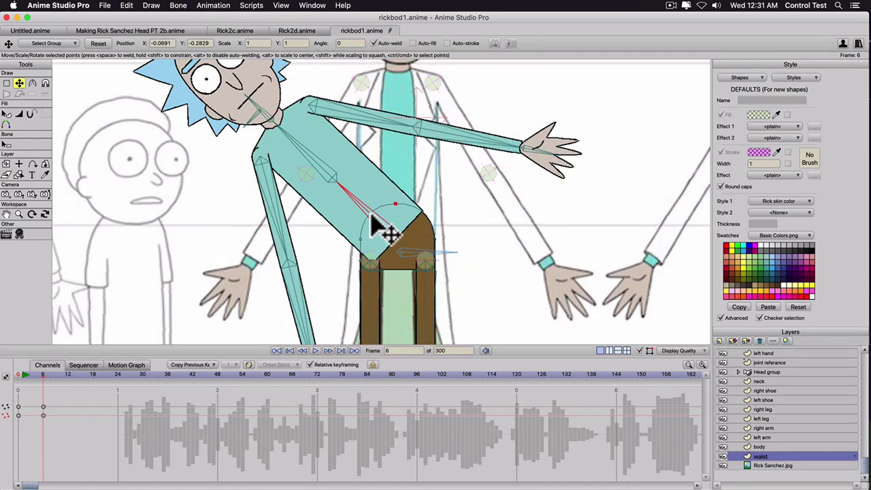
{"action": "left_click_drag", "start_coordinate": [370, 215], "coordinate": [382, 210]}
{"action": "key", "text": "super+z"}
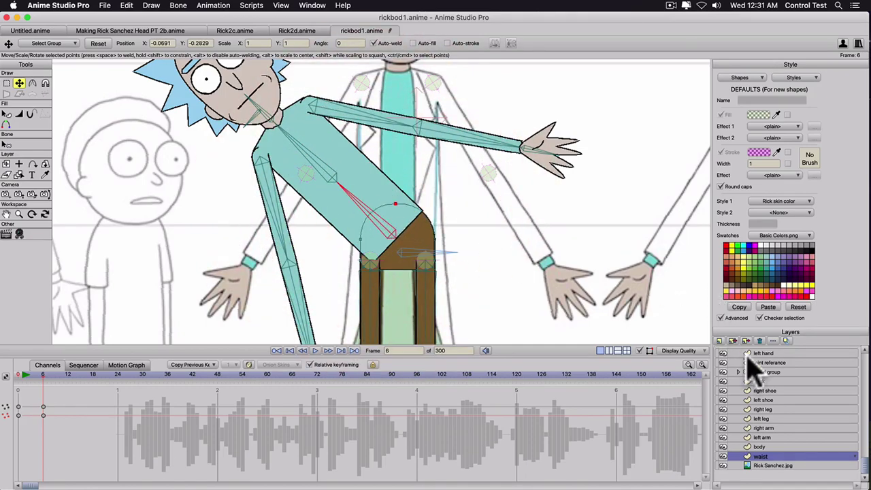
Bend the lower spine bone of the Rick Sanchez bone layer on frame 6 so the torso leans strongly away from Morty.
{"action": "scroll", "coordinate": [763, 376], "scroll_direction": "up", "scroll_amount": 2}
{"action": "left_click", "coordinate": [759, 362]}
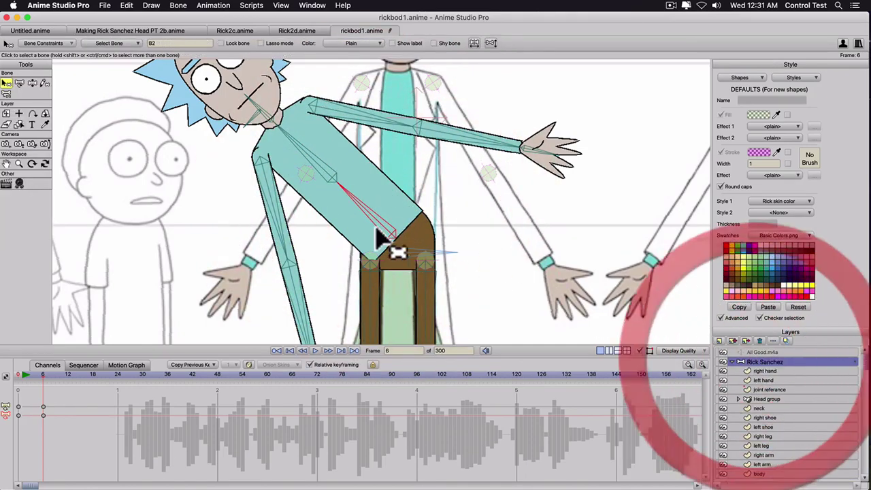
{"action": "left_click_drag", "start_coordinate": [361, 197], "coordinate": [433, 220]}
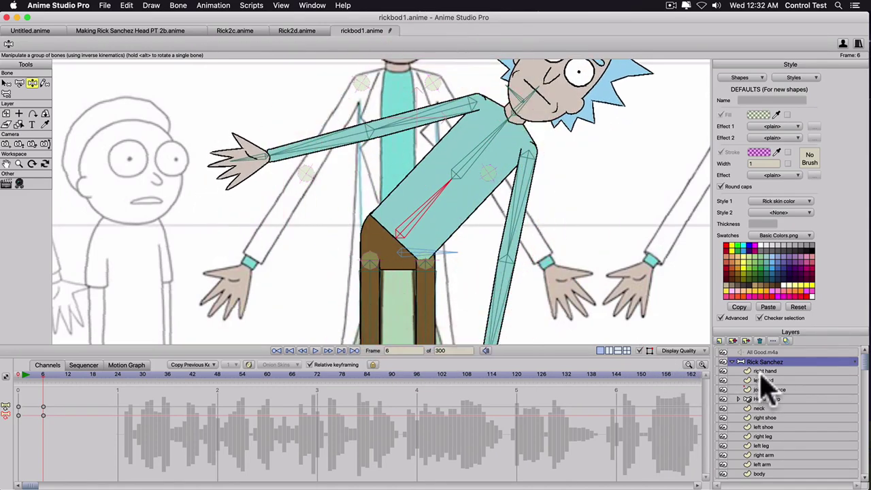
Adjust the waist layer's top centre point to about Y -0.286 on frame 6.
{"action": "scroll", "coordinate": [764, 479], "scroll_direction": "down", "scroll_amount": 2}
{"action": "left_click", "coordinate": [757, 457]}
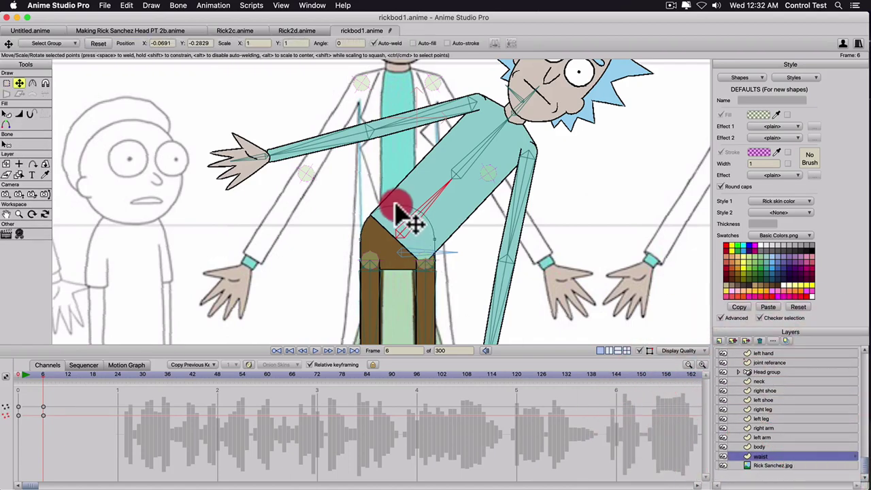
{"action": "left_click", "coordinate": [397, 208]}
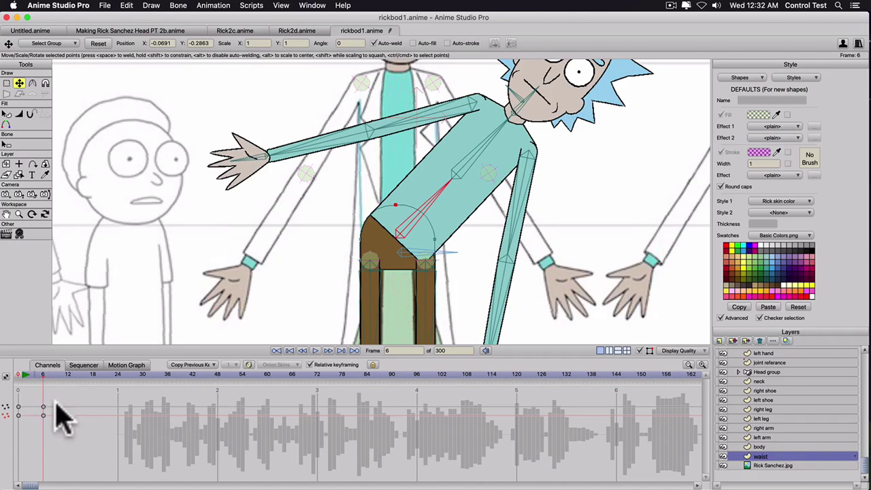
Move the waist layer's adjusted point keyframes from frame 6 to frame 0, leaving its timeline clear.
{"action": "left_click_drag", "start_coordinate": [56, 395], "coordinate": [38, 430]}
{"action": "key", "text": "Delete"}
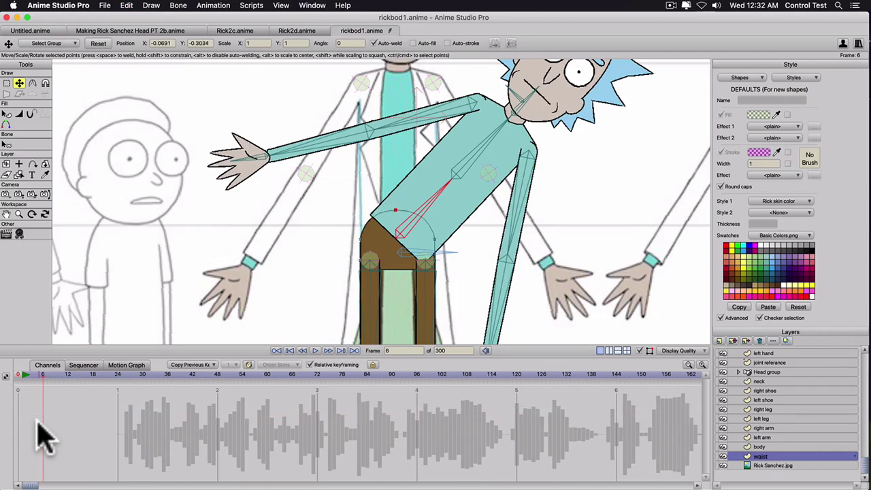
{"action": "left_click", "coordinate": [16, 379]}
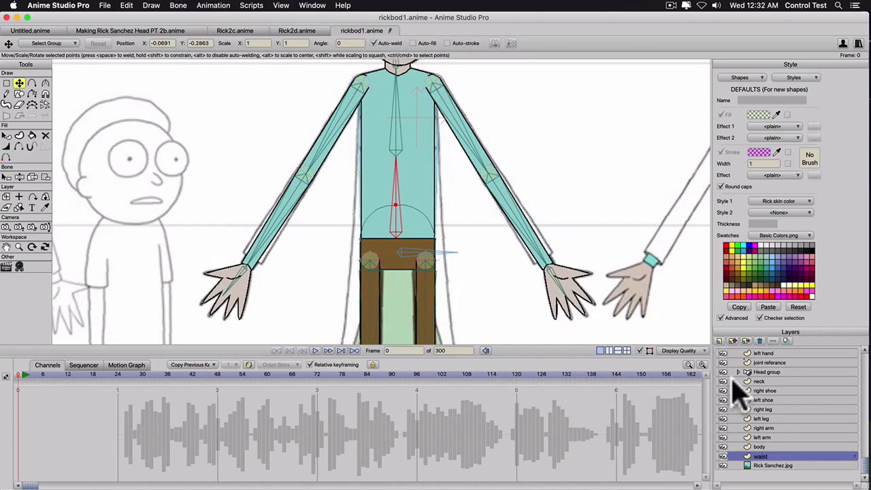
Clear the test pose keyframes on frame 6 of the Rick Sanchez bone layer.
{"action": "left_click", "coordinate": [757, 372]}
{"action": "scroll", "coordinate": [757, 378], "scroll_direction": "up", "scroll_amount": 2}
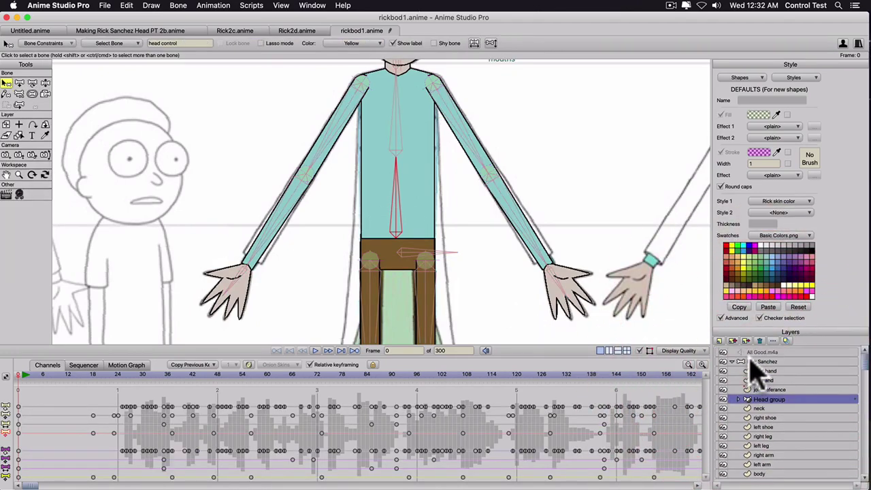
{"action": "left_click", "coordinate": [752, 361]}
{"action": "left_click", "coordinate": [44, 412]}
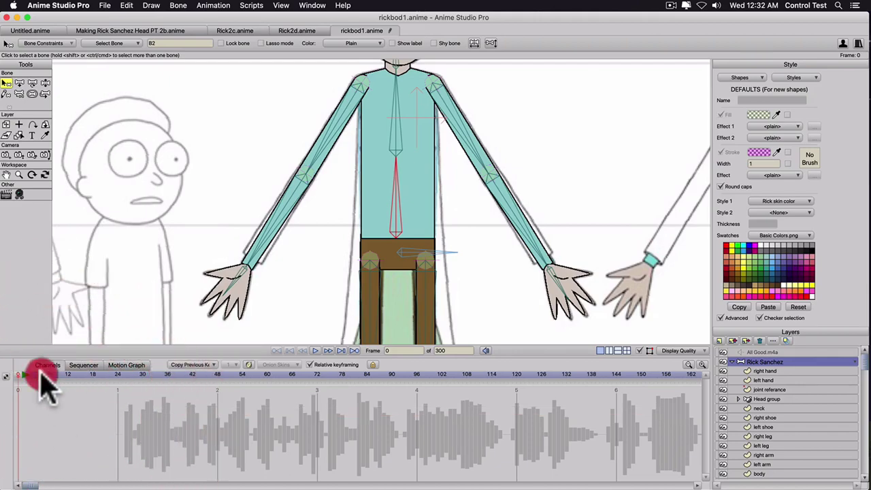
Test the reshaped waist by bending the lower spine bone on frame 5, and delete the test keyframes.
{"action": "left_click", "coordinate": [40, 374]}
{"action": "key", "text": "z"}
{"action": "left_click", "coordinate": [419, 201]}
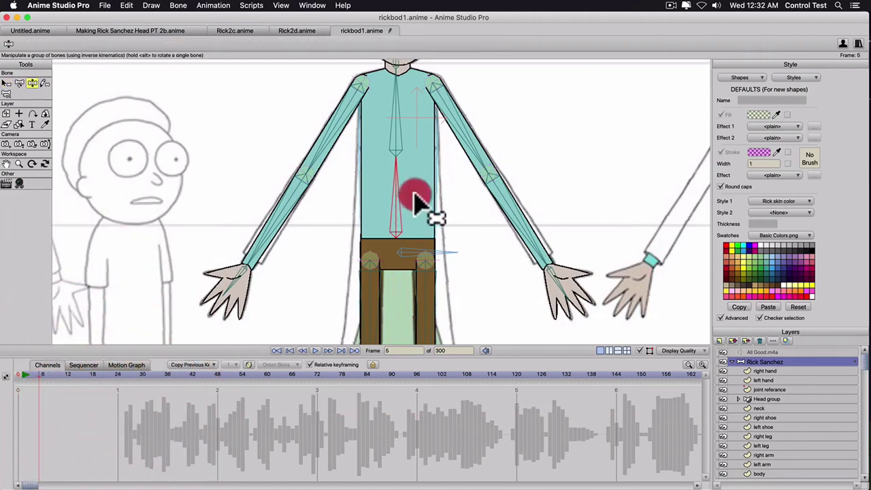
{"action": "left_click_drag", "start_coordinate": [419, 201], "coordinate": [388, 195]}
{"action": "left_click_drag", "start_coordinate": [54, 403], "coordinate": [6, 432]}
{"action": "key", "text": "Delete"}
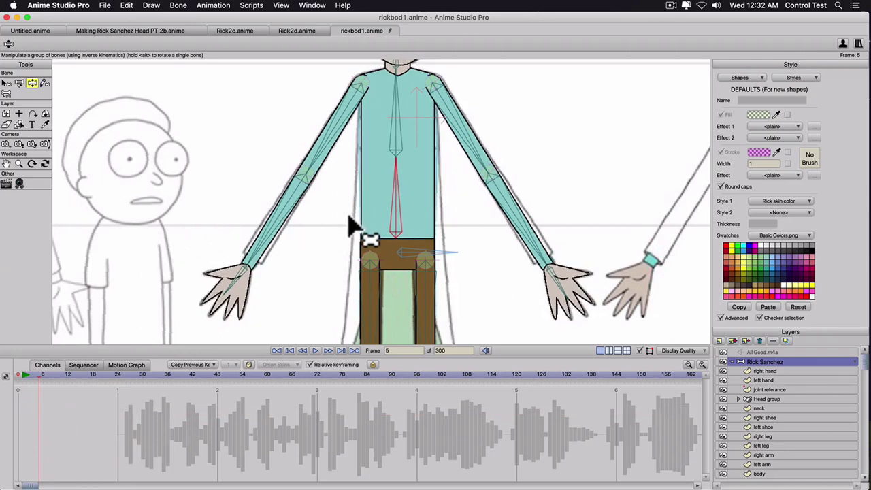
Go to frame 6 and bend the upper spine bone so the chest leans away from Morty.
{"action": "left_click_drag", "start_coordinate": [23, 378], "coordinate": [45, 385]}
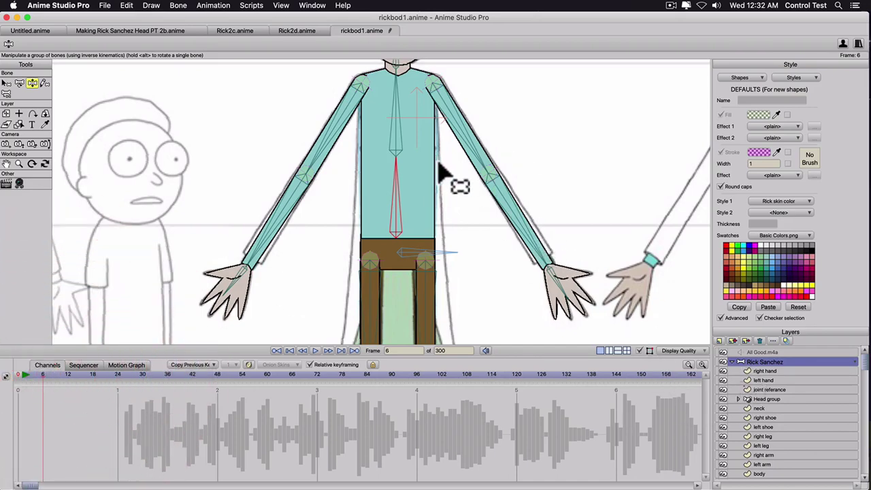
{"action": "left_click_drag", "start_coordinate": [400, 133], "coordinate": [440, 154]}
{"action": "scroll", "coordinate": [389, 144], "scroll_direction": "up", "scroll_amount": 1}
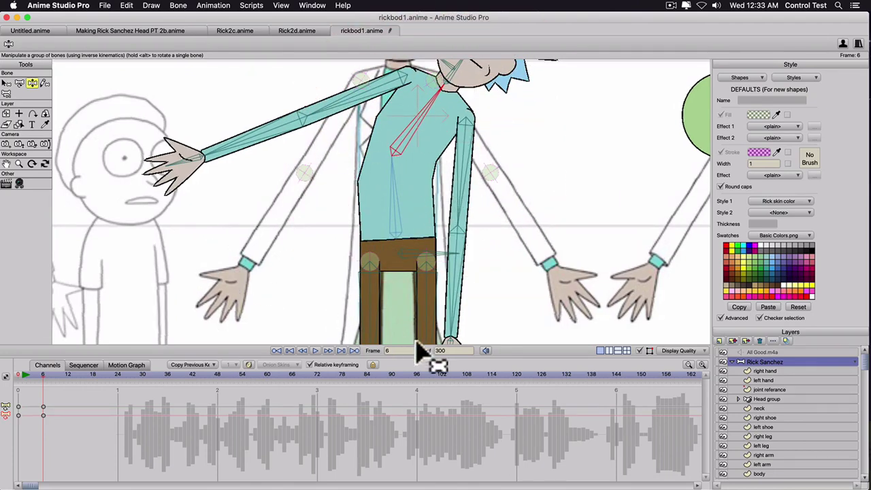
Smooth the bent body layer's outline on frame 6 by increasing the curvature of its chest and mid-torso side points.
{"action": "left_click", "coordinate": [759, 473]}
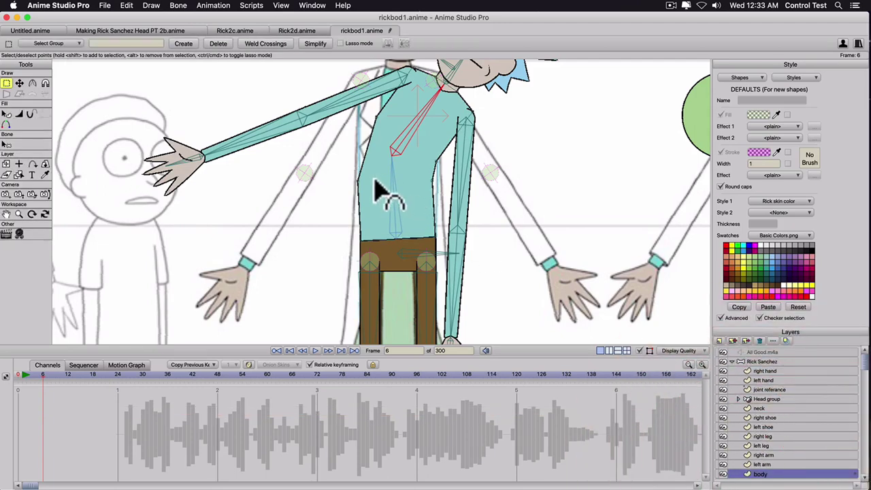
{"action": "key", "text": "c"}
{"action": "left_click_drag", "start_coordinate": [368, 184], "coordinate": [470, 190]}
{"action": "left_click_drag", "start_coordinate": [389, 121], "coordinate": [529, 127]}
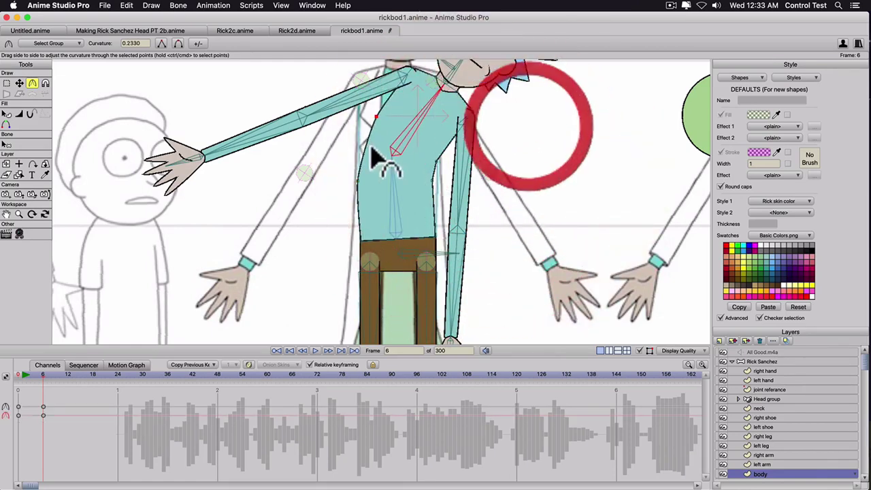
{"action": "left_click_drag", "start_coordinate": [376, 116], "coordinate": [423, 123]}
{"action": "left_click_drag", "start_coordinate": [441, 163], "coordinate": [538, 181]}
{"action": "left_click_drag", "start_coordinate": [431, 182], "coordinate": [525, 195]}
Shift the body layer's two mid-torso side points on frame 6 to about Y -0.22.
{"action": "key", "text": "t"}
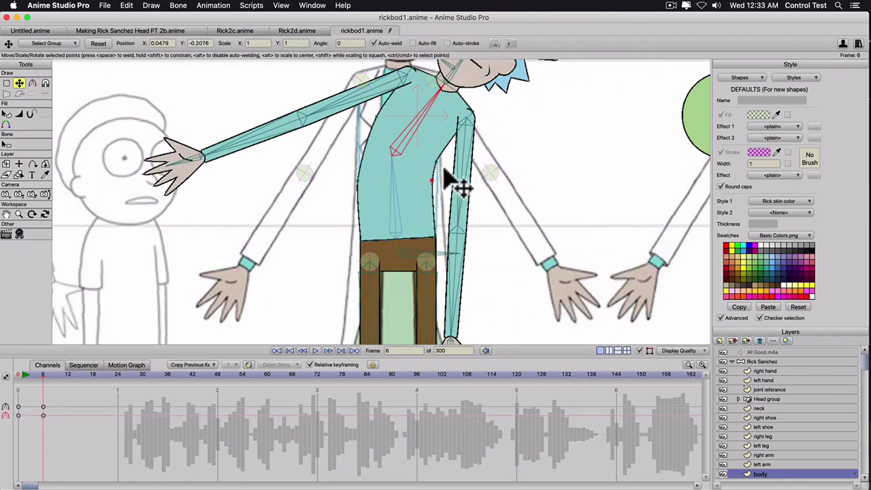
{"action": "left_click", "coordinate": [442, 168]}
{"action": "left_click_drag", "start_coordinate": [440, 165], "coordinate": [430, 187]}
{"action": "left_click", "coordinate": [374, 120]}
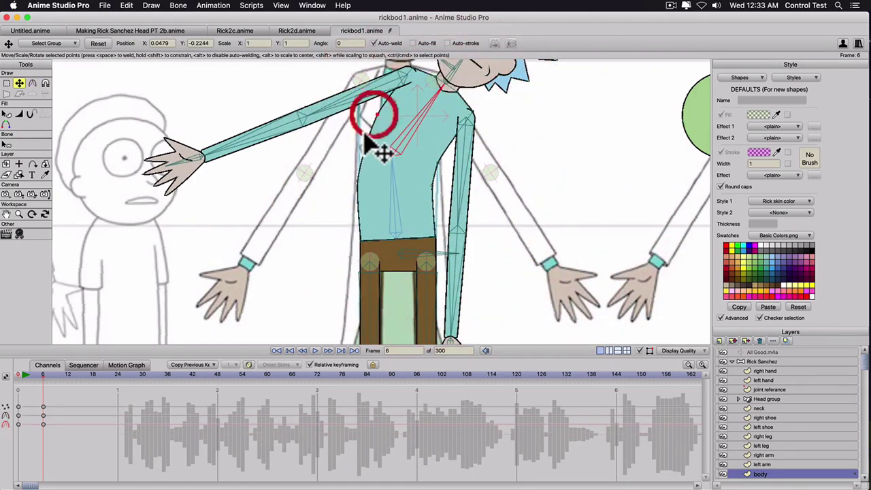
{"action": "left_click", "coordinate": [354, 182]}
{"action": "left_click_drag", "start_coordinate": [355, 185], "coordinate": [358, 187]}
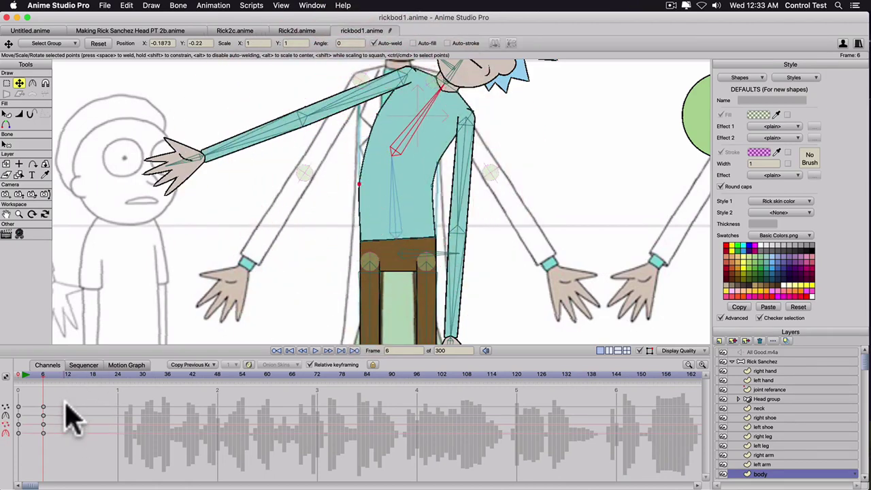
Move the body layer's keyframes from frame 6 to frame 0 and realign its two mid-torso side points with the straight torso edges.
{"action": "left_click_drag", "start_coordinate": [60, 400], "coordinate": [43, 467]}
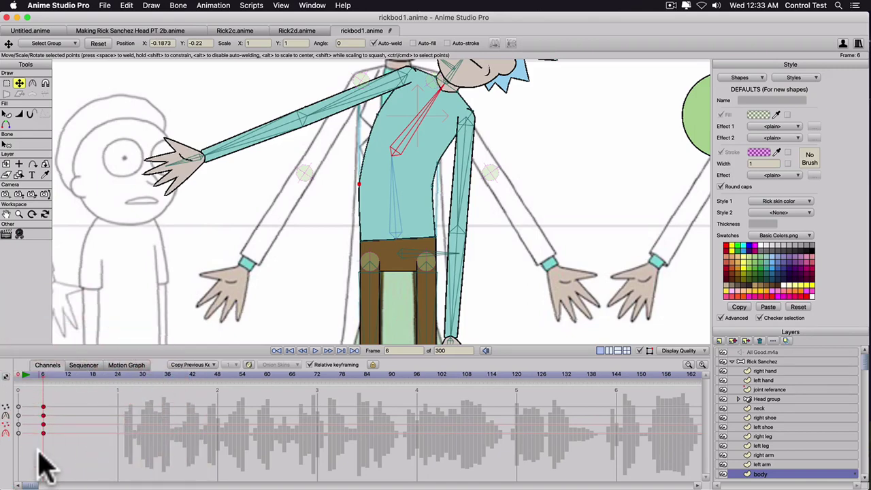
{"action": "left_click", "coordinate": [18, 375]}
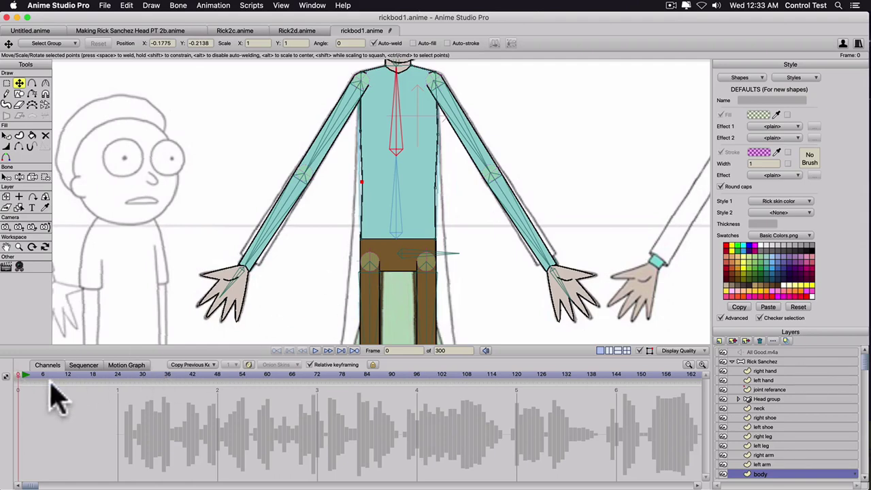
{"action": "left_click", "coordinate": [437, 192]}
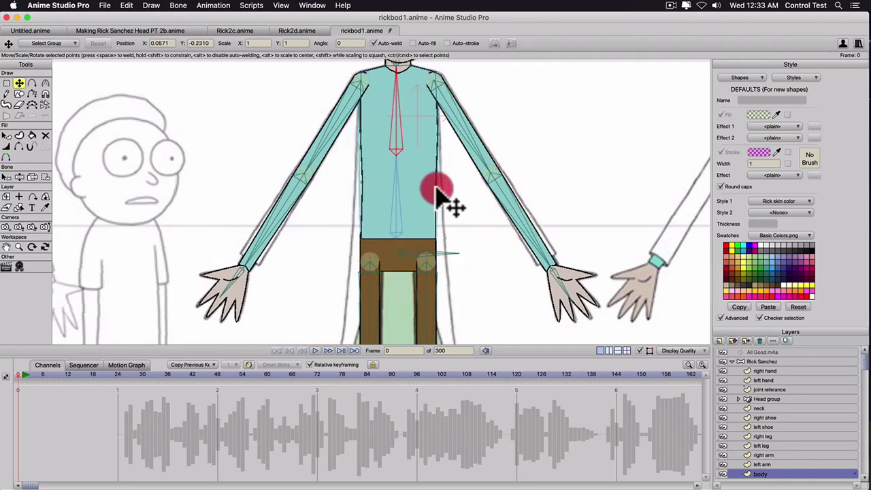
{"action": "left_click", "coordinate": [365, 188]}
{"action": "left_click", "coordinate": [361, 184]}
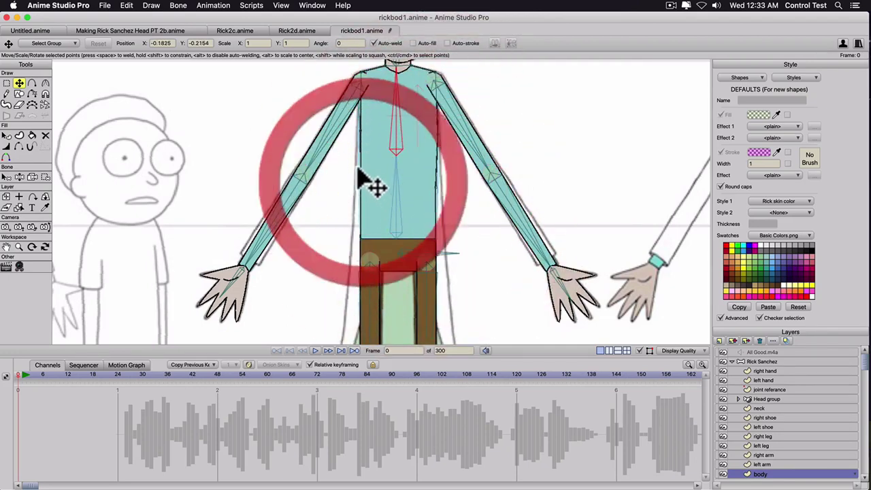
Clear the bone layer's frame 6 keyframes and bend the upper spine bone towards Morty on frame 9.
{"action": "left_click", "coordinate": [752, 362]}
{"action": "left_click", "coordinate": [43, 399]}
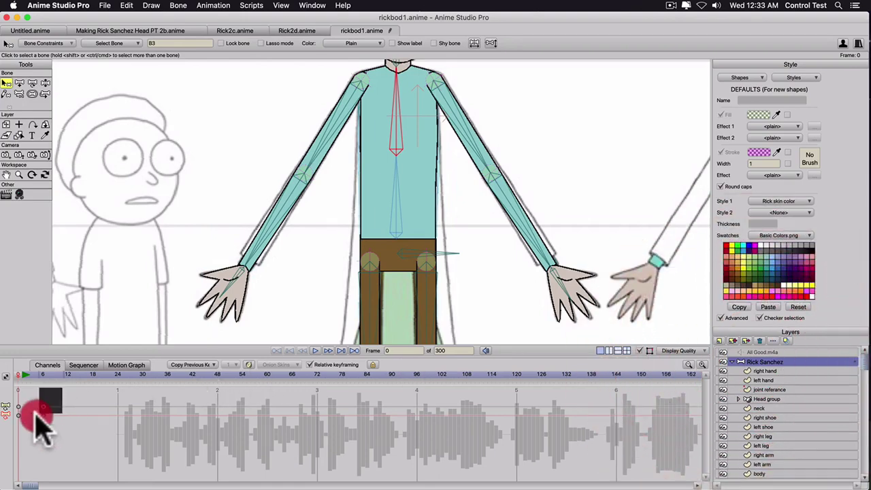
{"action": "left_click", "coordinate": [56, 375]}
{"action": "key", "text": "z"}
{"action": "left_click_drag", "start_coordinate": [426, 103], "coordinate": [345, 122]}
{"action": "left_click_drag", "start_coordinate": [335, 128], "coordinate": [353, 175]}
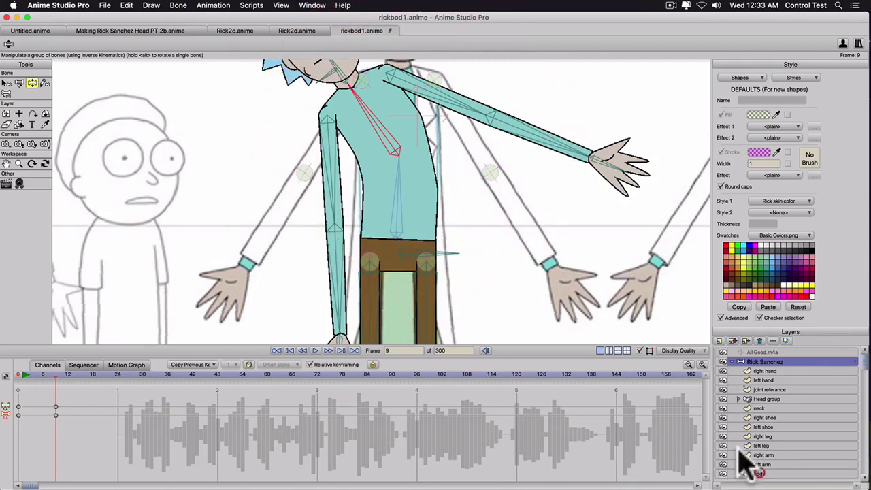
Smooth the body layer's outer bend on frame 9 by curving its chest side point to about 0.30 and its mid-torso side point to about 0.35.
{"action": "left_click", "coordinate": [759, 473]}
{"action": "left_click", "coordinate": [421, 117]}
{"action": "key", "text": "c"}
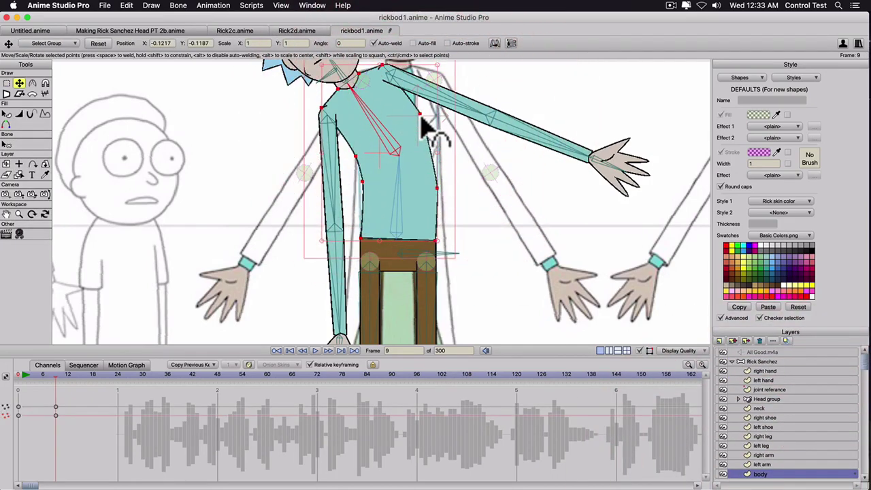
{"action": "key", "text": "t"}
{"action": "left_click", "coordinate": [421, 117]}
{"action": "key", "text": "c"}
{"action": "key", "text": "t"}
{"action": "left_click", "coordinate": [422, 117]}
{"action": "key", "text": "c"}
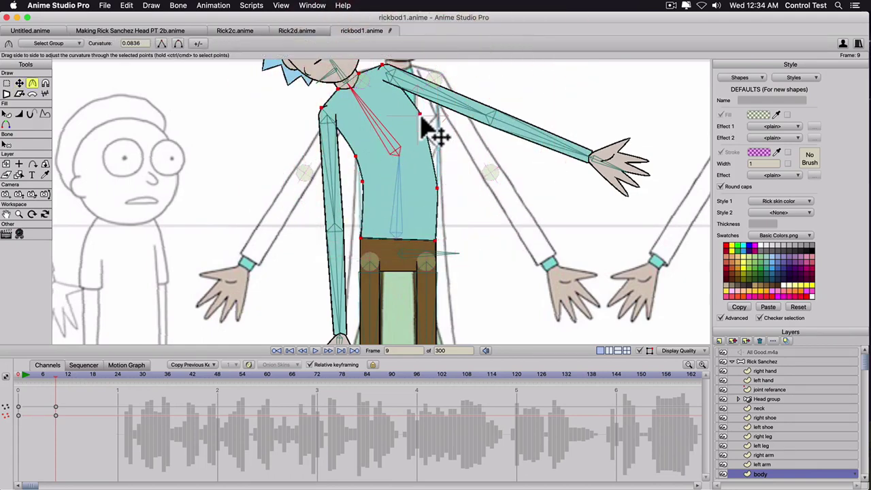
{"action": "key", "text": "t"}
{"action": "left_click", "coordinate": [427, 123]}
{"action": "key", "text": "c"}
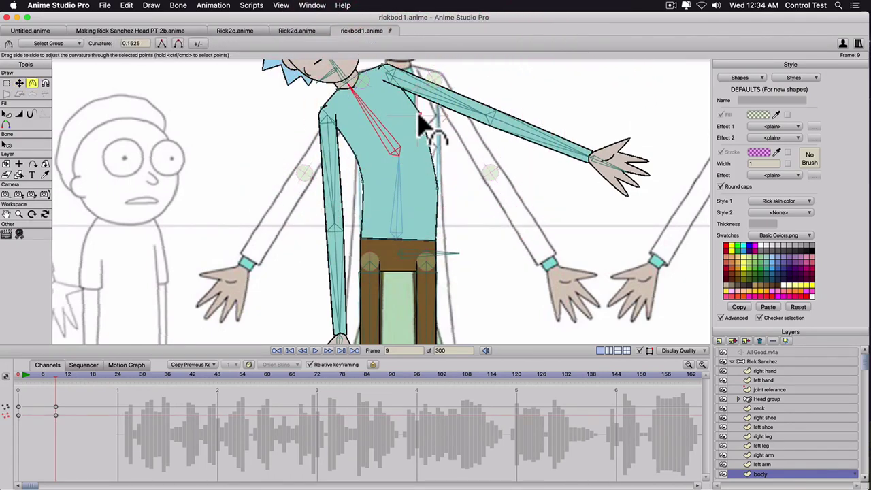
{"action": "left_click", "coordinate": [517, 140]}
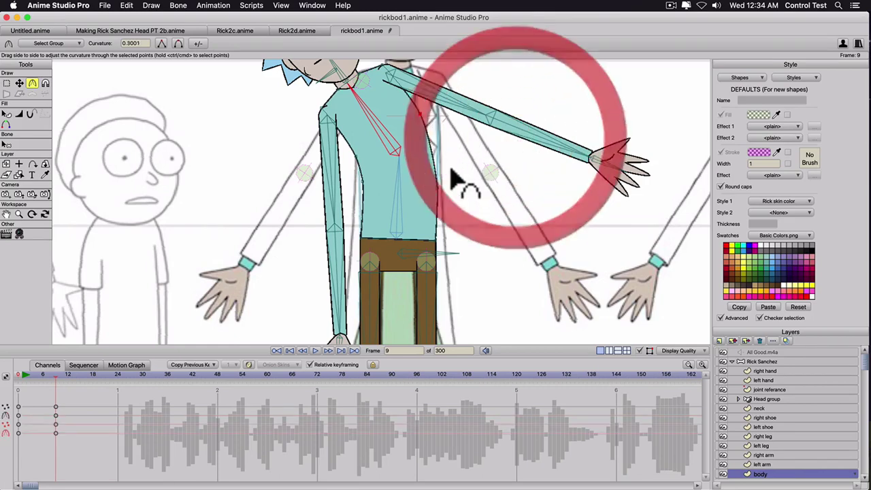
{"action": "left_click_drag", "start_coordinate": [443, 195], "coordinate": [516, 170]}
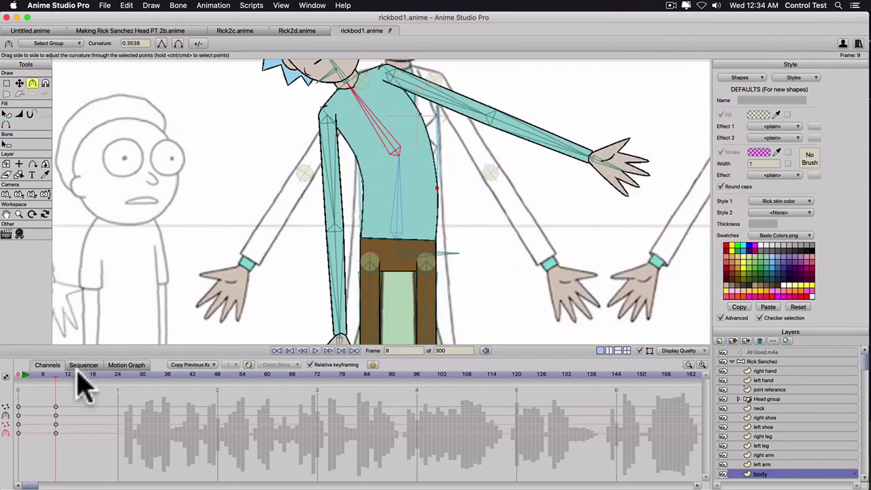
Move the body layer's curvature keyframes from frame 9 to frame 0 and delete its remaining point keyframes.
{"action": "left_click", "coordinate": [57, 433]}
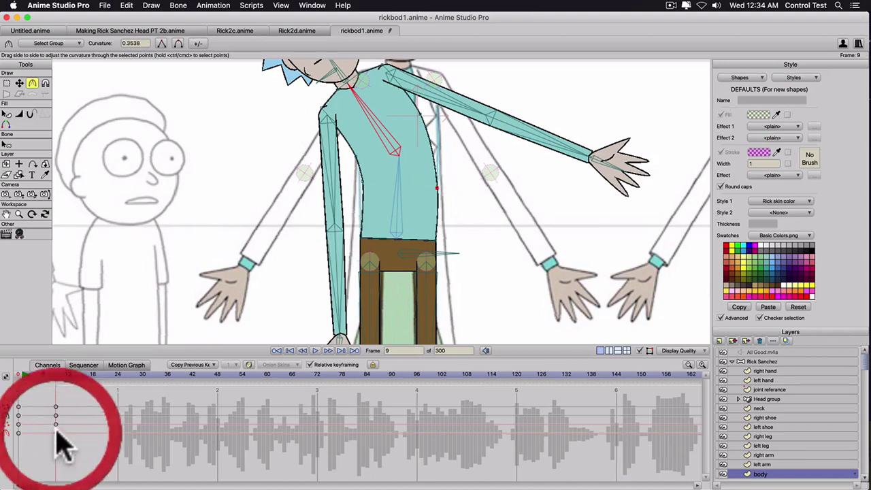
{"action": "left_click", "coordinate": [56, 416]}
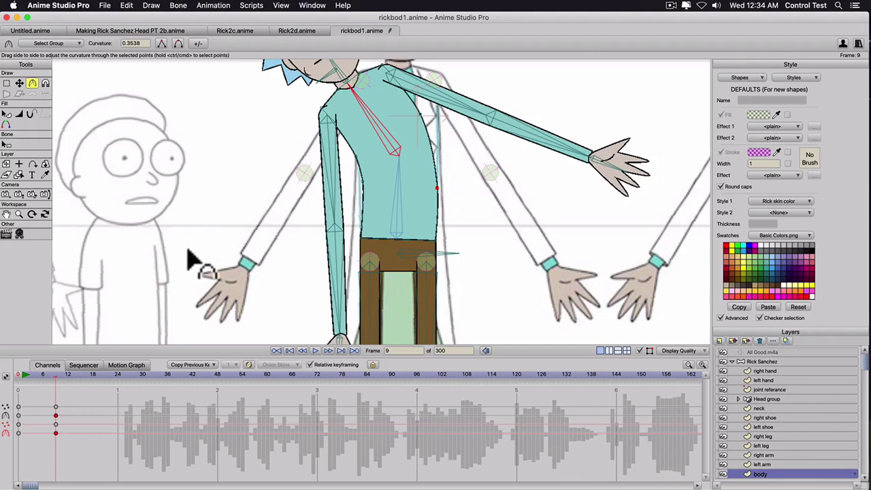
{"action": "key", "text": "Delete"}
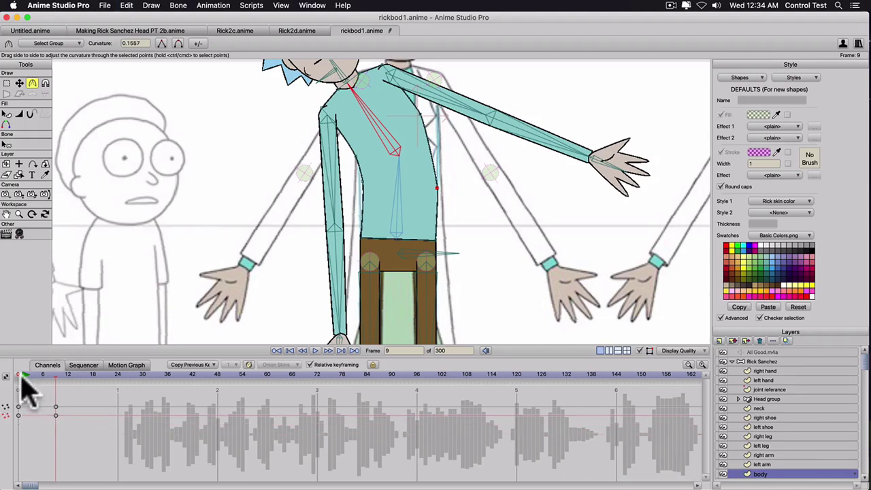
{"action": "left_click", "coordinate": [8, 375]}
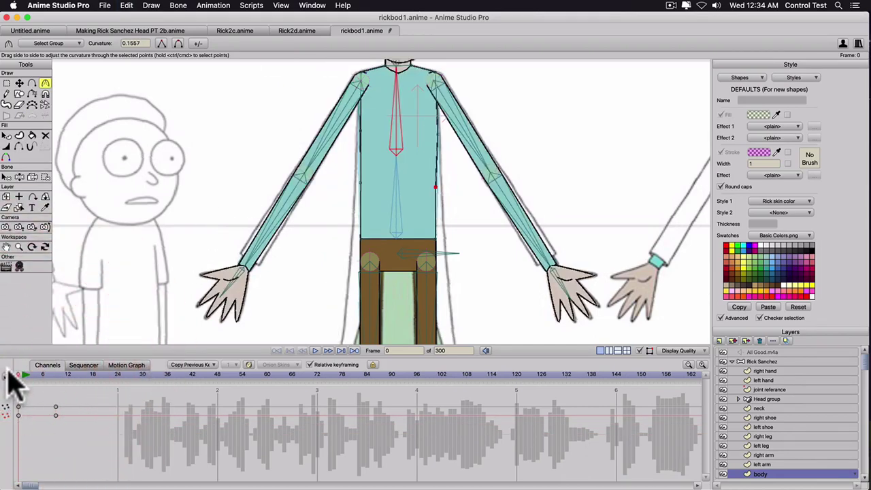
{"action": "left_click_drag", "start_coordinate": [67, 401], "coordinate": [11, 433]}
{"action": "key", "text": "Delete"}
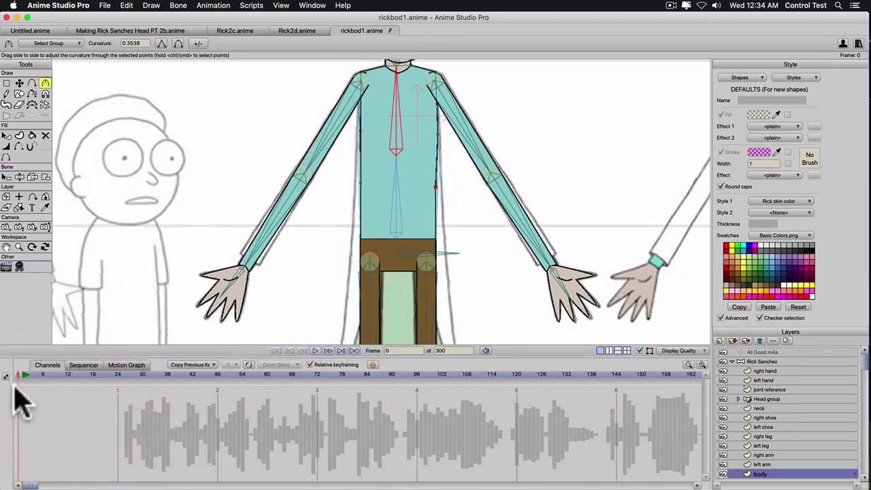
Delete the Rick Sanchez bone layer's frame 9 keyframes while on frame 6, returning the skeleton to its rest pose.
{"action": "left_click", "coordinate": [41, 375]}
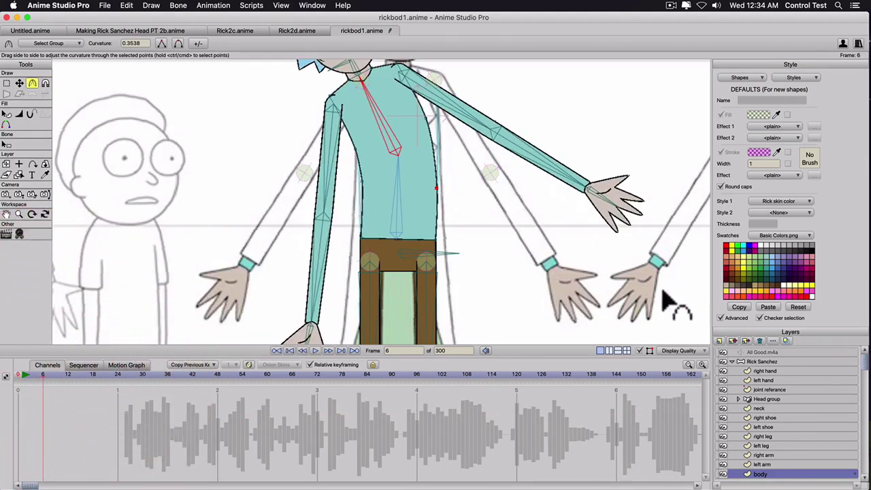
{"action": "left_click", "coordinate": [749, 361]}
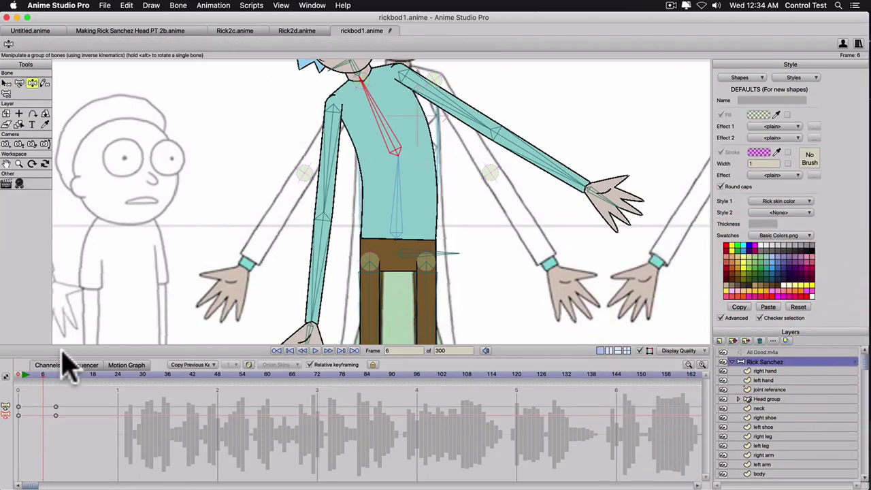
{"action": "left_click", "coordinate": [66, 407]}
{"action": "key", "text": "Delete"}
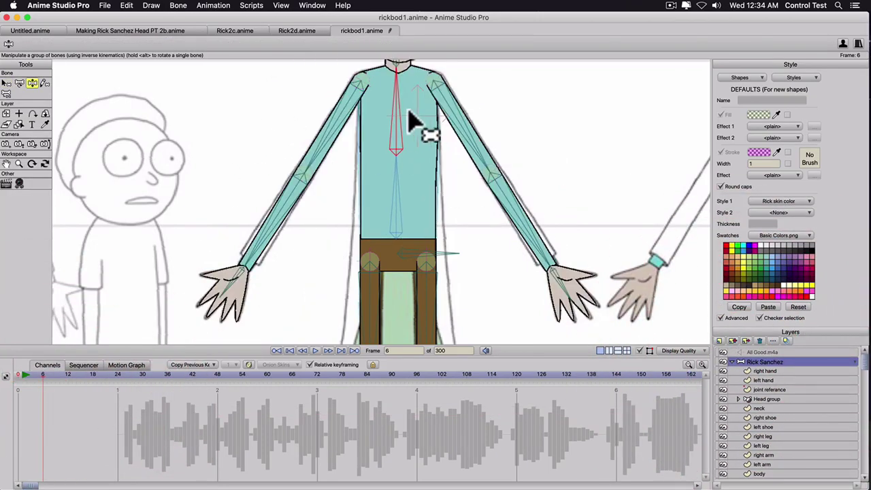
Test the torso bend towards Morty on frame 6 with the upper spine bone, and clear the resulting bone keyframes.
{"action": "left_click_drag", "start_coordinate": [409, 120], "coordinate": [356, 136]}
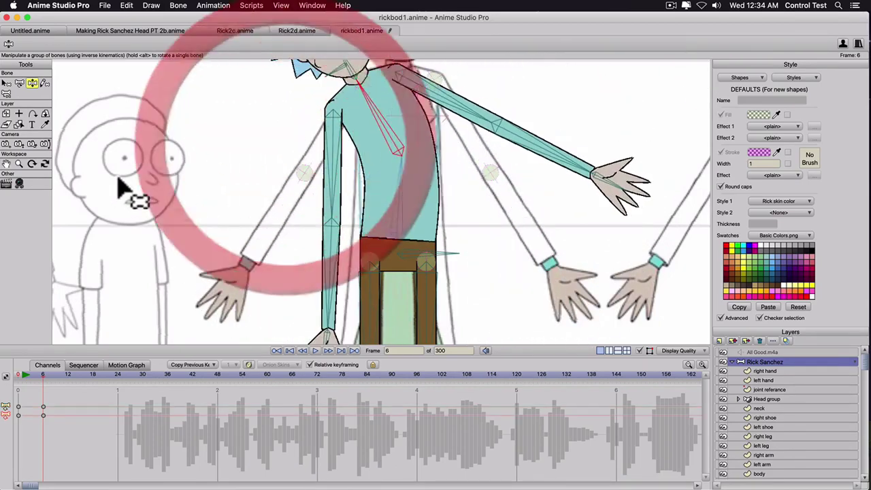
{"action": "left_click_drag", "start_coordinate": [56, 395], "coordinate": [8, 432]}
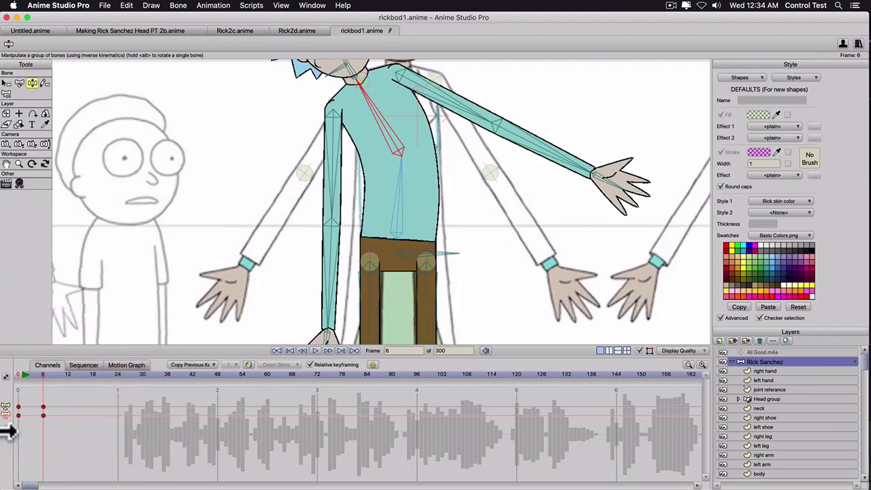
{"action": "key", "text": "Delete"}
Test-bend the knee and hip of the leg farther from Morty on frame 6, and delete the pose's bone keyframes.
{"action": "scroll", "coordinate": [369, 243], "scroll_direction": "down", "scroll_amount": 3}
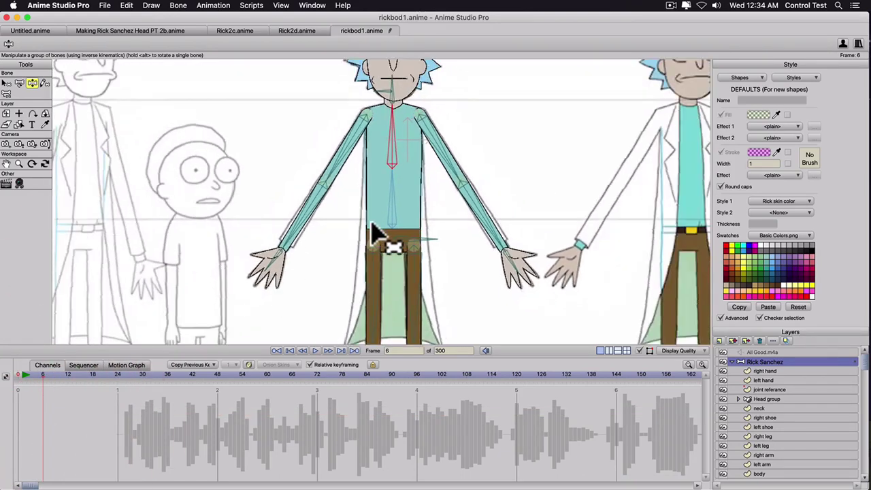
{"action": "scroll", "coordinate": [374, 235], "scroll_direction": "down", "scroll_amount": 4}
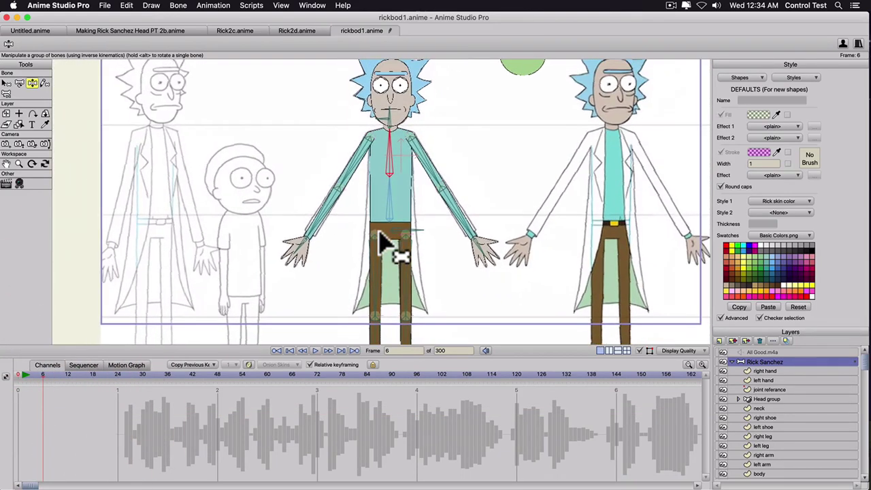
{"action": "scroll", "coordinate": [429, 273], "scroll_direction": "up", "scroll_amount": 2}
{"action": "scroll", "coordinate": [381, 241], "scroll_direction": "down", "scroll_amount": 3}
{"action": "left_click_drag", "start_coordinate": [328, 246], "coordinate": [281, 230]}
{"action": "left_click_drag", "start_coordinate": [288, 307], "coordinate": [408, 375]}
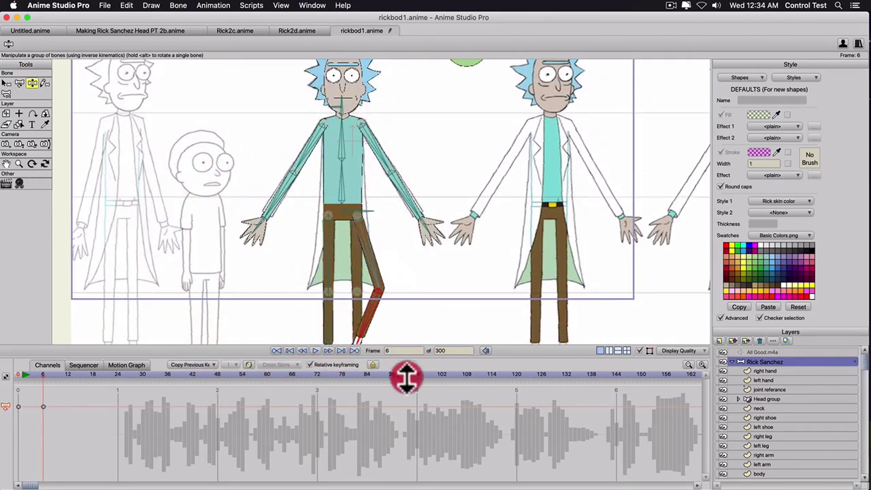
{"action": "left_click_drag", "start_coordinate": [389, 232], "coordinate": [395, 224]}
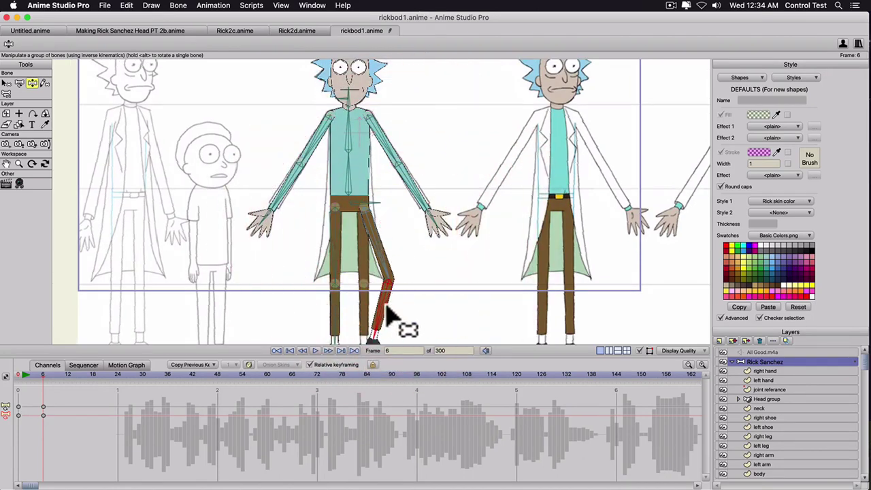
{"action": "left_click_drag", "start_coordinate": [387, 309], "coordinate": [389, 335]}
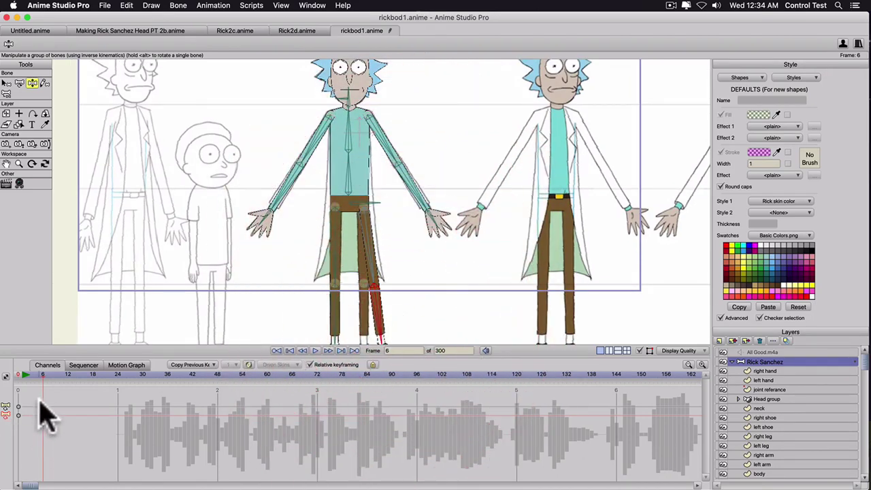
{"action": "left_click_drag", "start_coordinate": [52, 399], "coordinate": [3, 429]}
{"action": "key", "text": "Delete"}
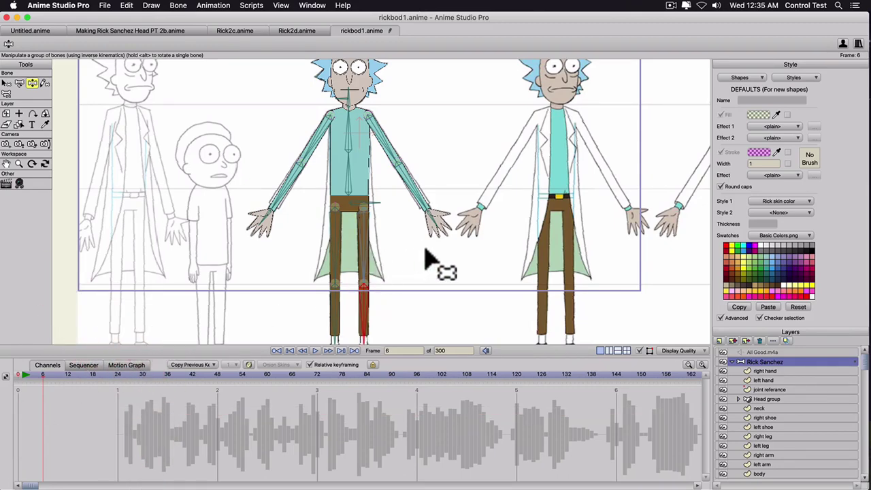
Add a vector layer named belt above the Rick Sanchez bone layer, working at frame 0.
{"action": "scroll", "coordinate": [334, 226], "scroll_direction": "up", "scroll_amount": 2}
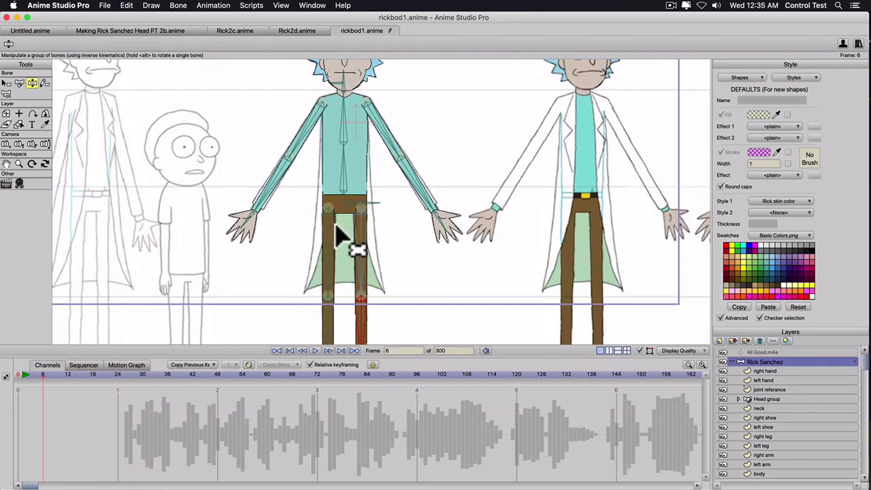
{"action": "scroll", "coordinate": [336, 228], "scroll_direction": "down", "scroll_amount": 3}
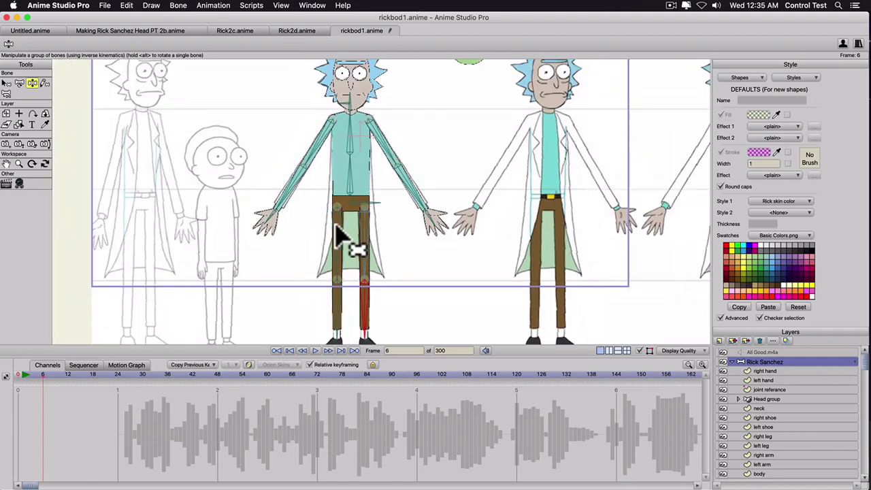
{"action": "left_click", "coordinate": [720, 341]}
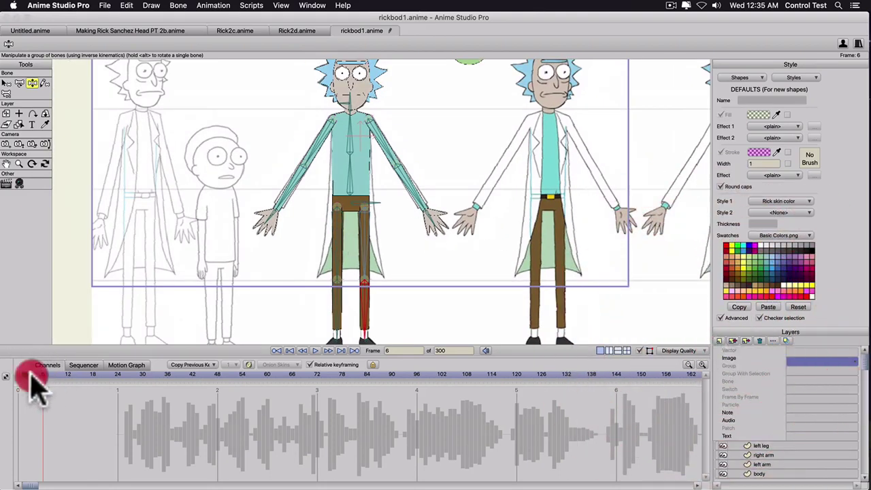
{"action": "left_click", "coordinate": [31, 376]}
{"action": "left_click", "coordinate": [720, 340]}
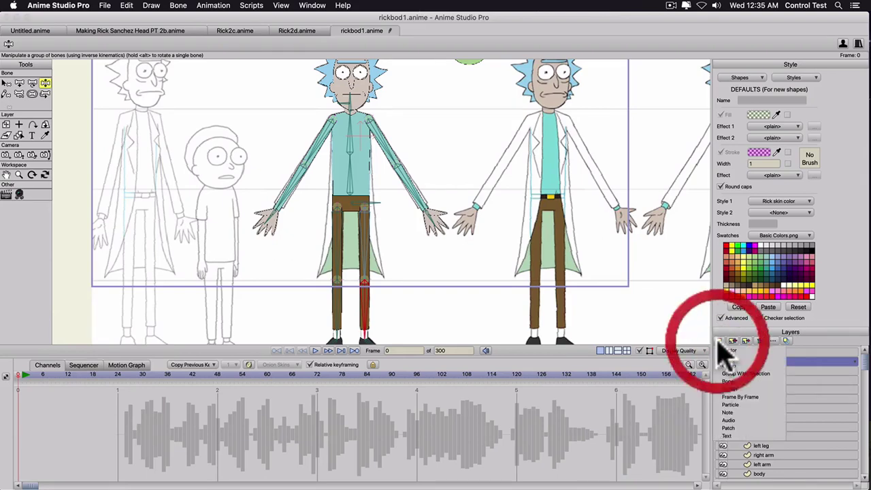
{"action": "left_click", "coordinate": [723, 350]}
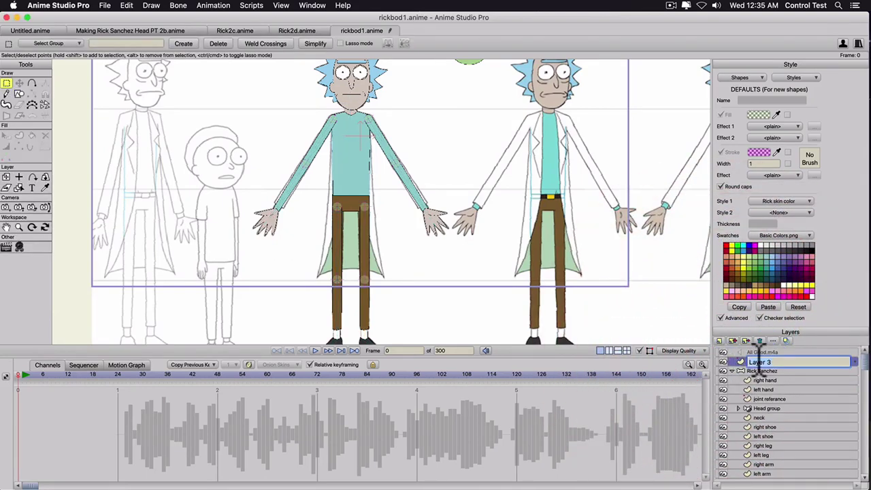
{"action": "type", "text": "belt"}
{"action": "key", "text": "Return"}
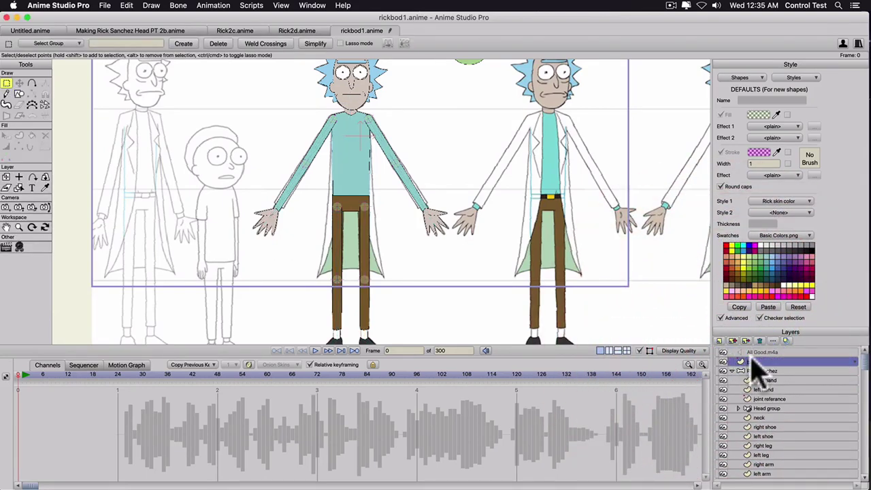
Draw a long thin rectangle across the top of the trousers on the belt layer, extending past both sides of the waist.
{"action": "key", "text": "r"}
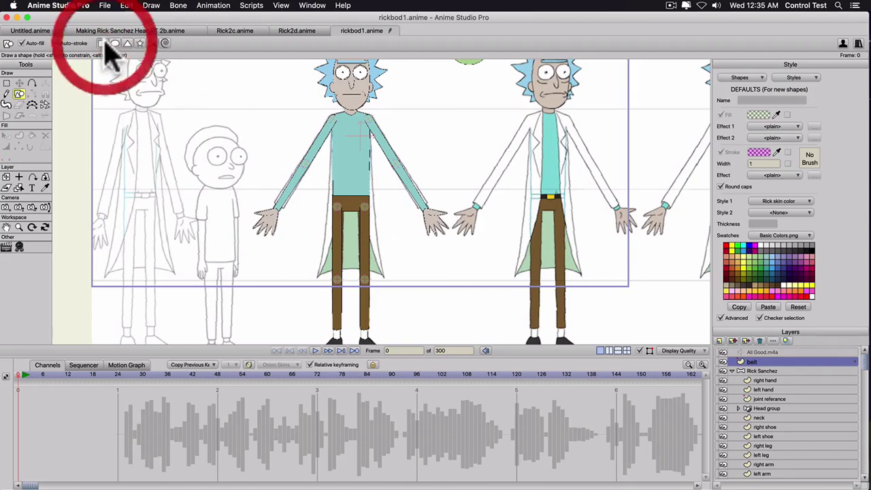
{"action": "scroll", "coordinate": [341, 204], "scroll_direction": "up", "scroll_amount": 2}
{"action": "scroll", "coordinate": [342, 205], "scroll_direction": "up", "scroll_amount": 3}
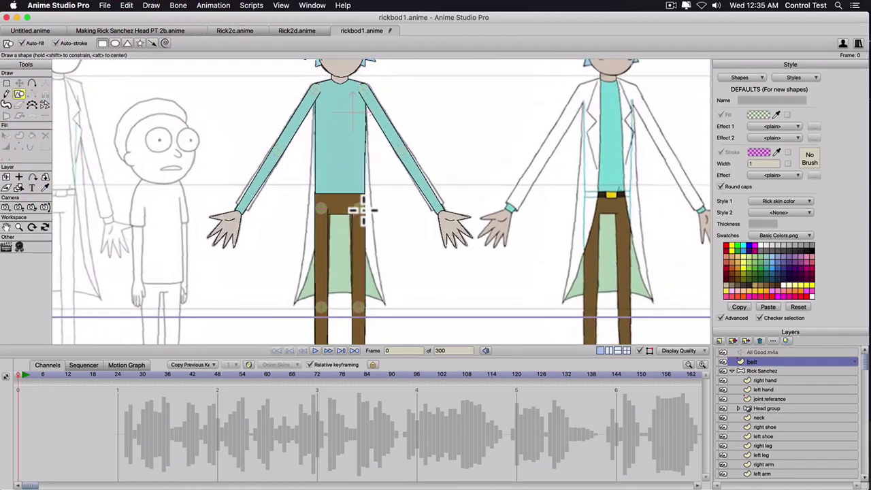
{"action": "left_click_drag", "start_coordinate": [275, 204], "coordinate": [415, 198]}
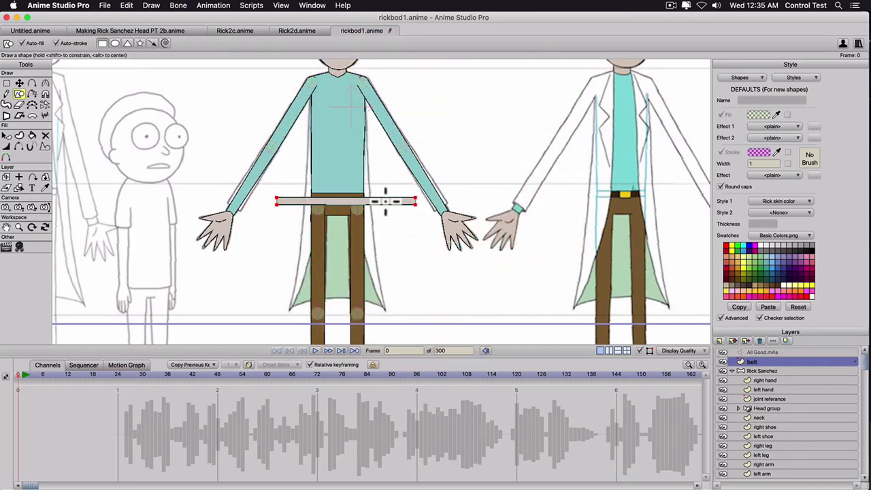
Remove the Rick skin color style from the belt rectangle and make its green fill (181, 211, 158) fully opaque with alpha 255.
{"action": "key", "text": "q"}
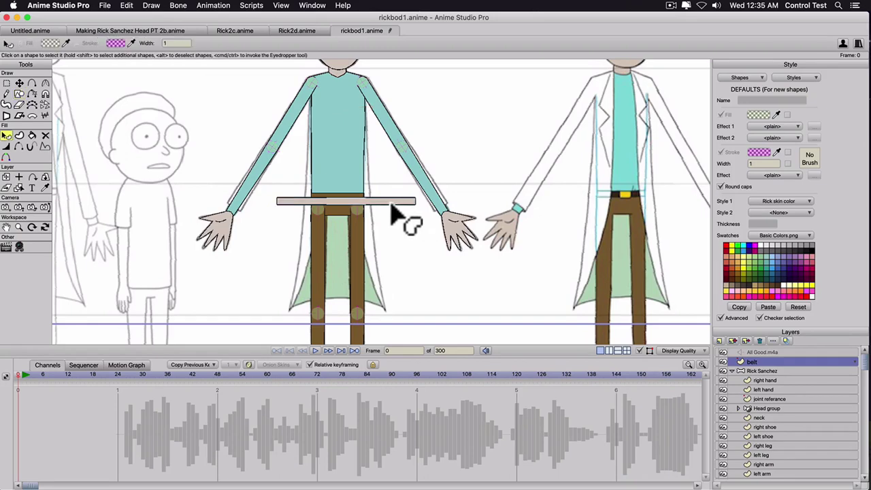
{"action": "left_click", "coordinate": [384, 202]}
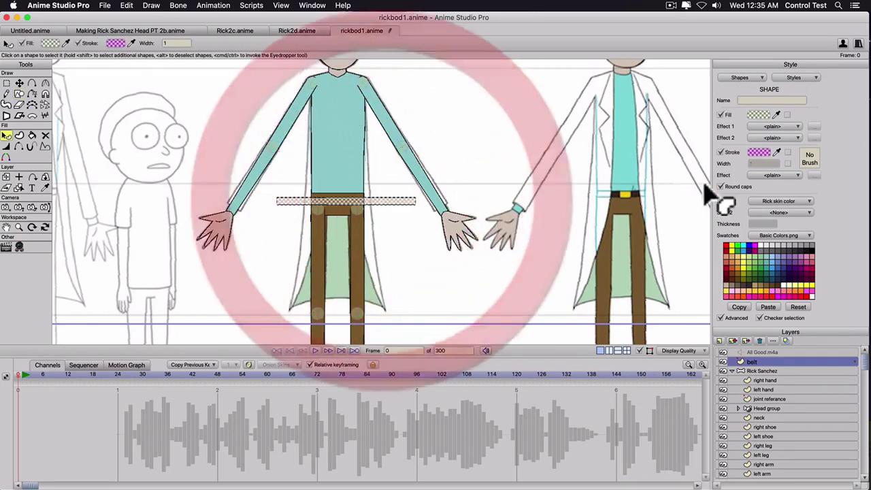
{"action": "left_click", "coordinate": [763, 203]}
{"action": "left_click", "coordinate": [770, 211]}
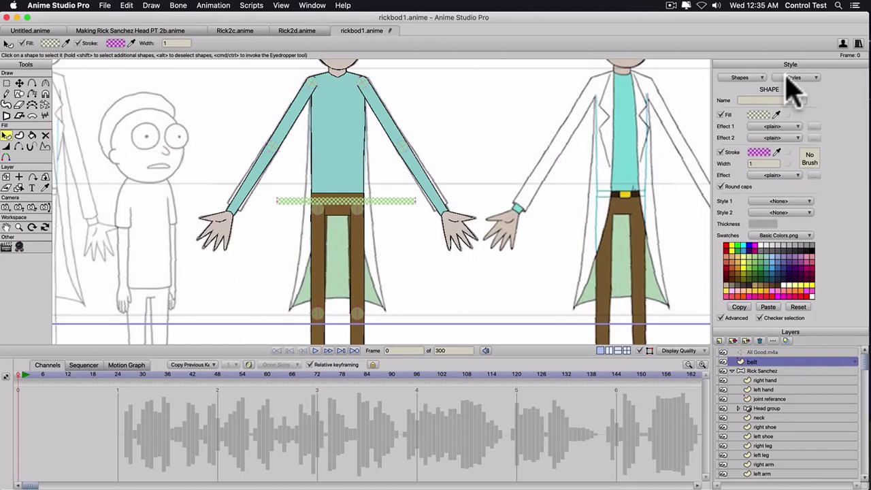
{"action": "left_click", "coordinate": [760, 114]}
{"action": "left_click_drag", "start_coordinate": [738, 264], "coordinate": [737, 212]}
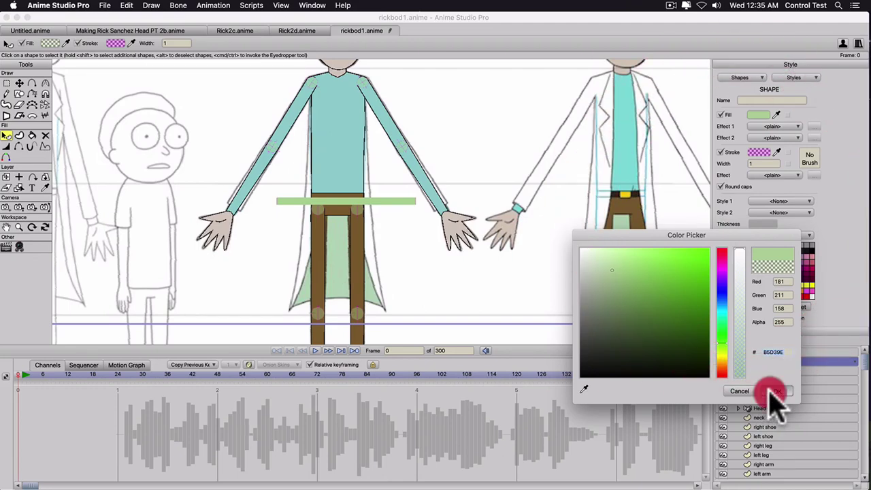
{"action": "left_click", "coordinate": [776, 392]}
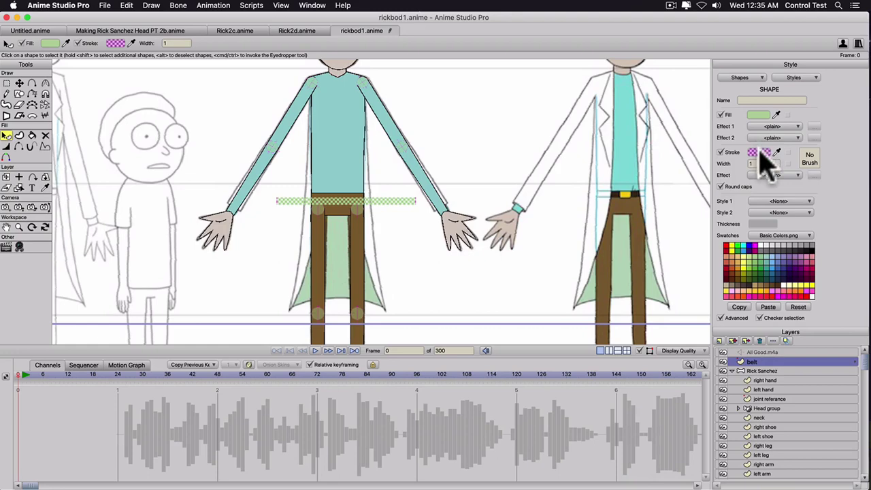
Give the belt strip the dark brown fill sampled from the reference figure's belt and an opaque black stroke.
{"action": "left_click", "coordinate": [759, 154]}
{"action": "left_click_drag", "start_coordinate": [736, 295], "coordinate": [738, 191]}
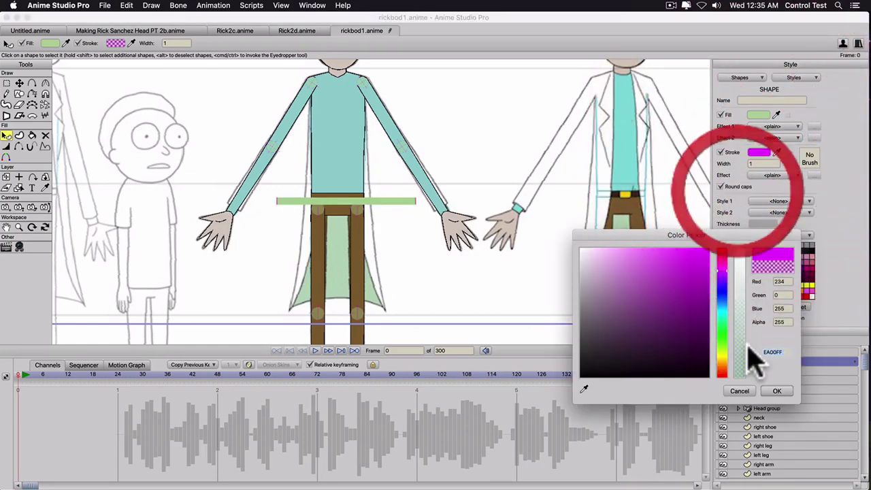
{"action": "left_click", "coordinate": [776, 392]}
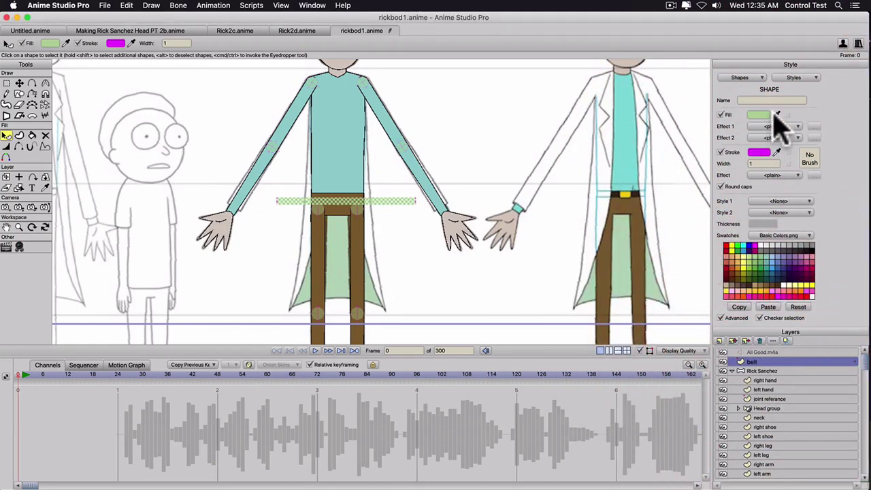
{"action": "left_click_drag", "start_coordinate": [776, 114], "coordinate": [618, 192]}
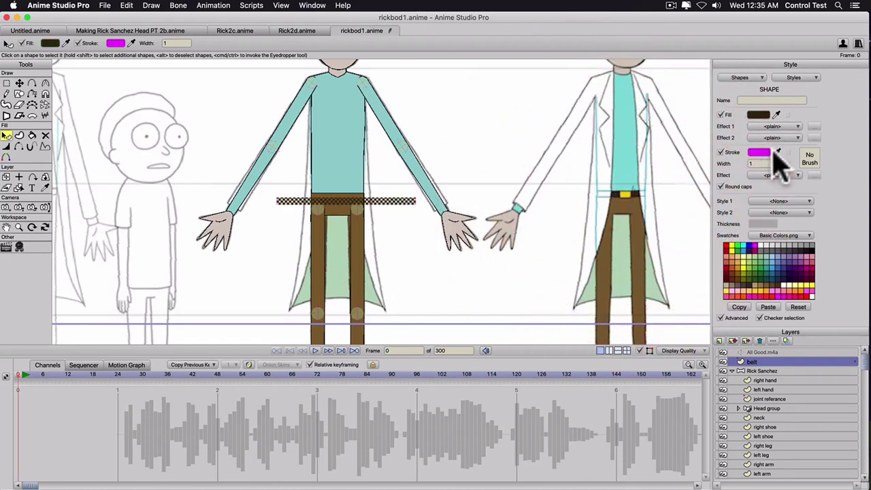
{"action": "mouse_move", "coordinate": [776, 151]}
{"action": "left_mouse_down"}
{"action": "mouse_move", "coordinate": [783, 126]}
{"action": "mouse_move", "coordinate": [823, 253]}
{"action": "mouse_move", "coordinate": [807, 252]}
{"action": "left_mouse_up"}
{"action": "left_click_drag", "start_coordinate": [776, 114], "coordinate": [636, 197]}
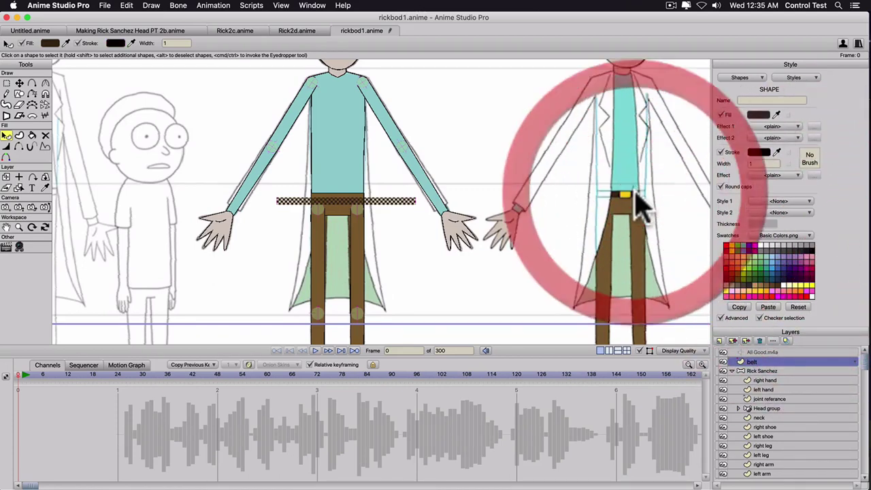
Create a new style named "belt color" from the selected belt strip's fill and stroke.
{"action": "scroll", "coordinate": [358, 219], "scroll_direction": "up", "scroll_amount": 4}
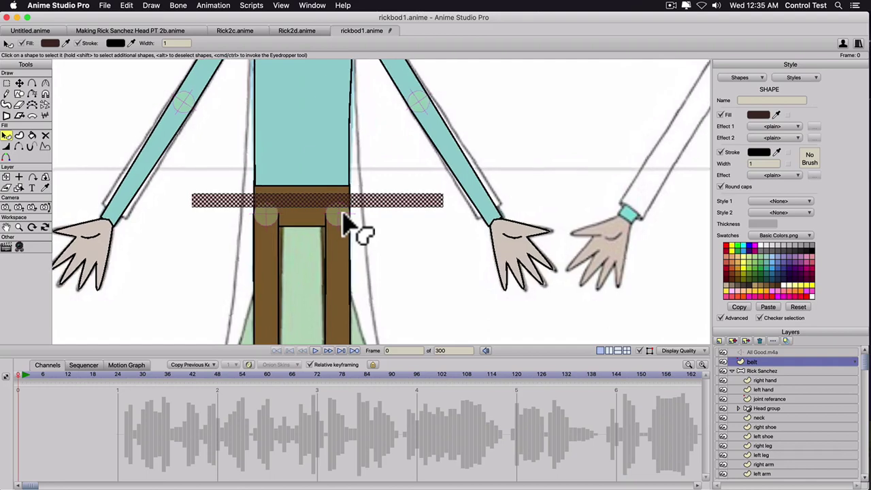
{"action": "key", "text": "t"}
{"action": "left_click", "coordinate": [386, 229]}
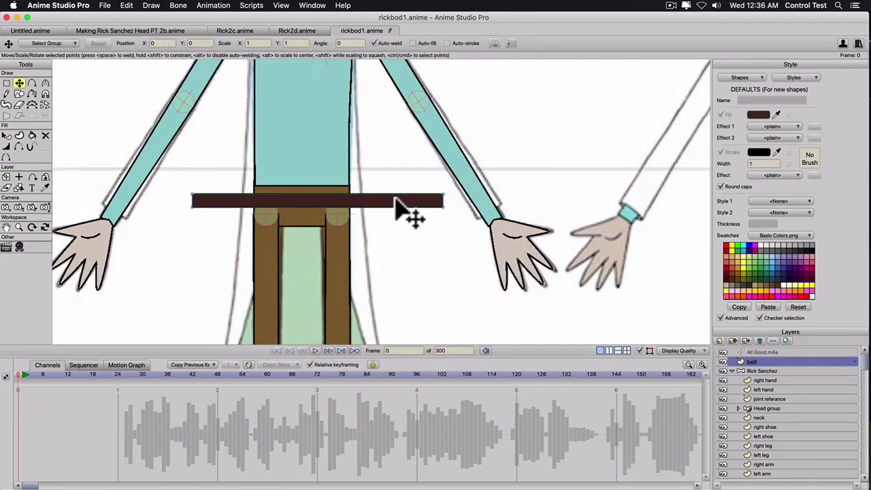
{"action": "key", "text": "q"}
{"action": "left_click", "coordinate": [398, 201]}
{"action": "left_click", "coordinate": [803, 79]}
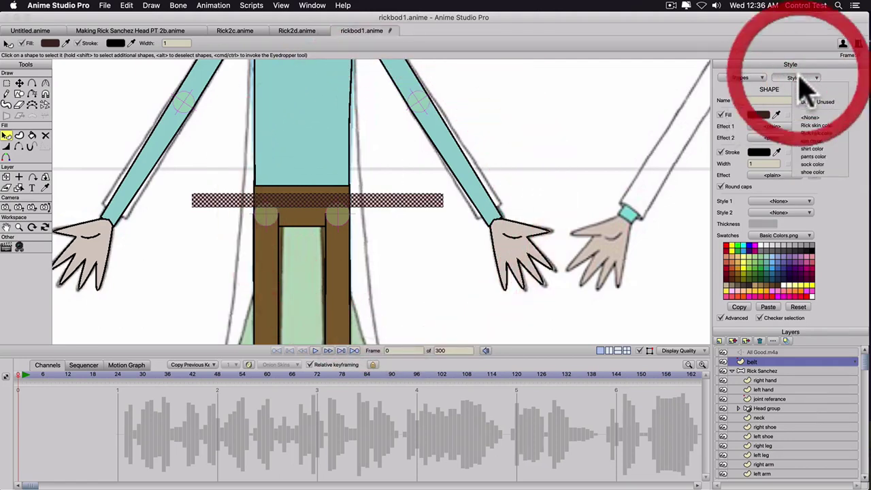
{"action": "left_click", "coordinate": [808, 101]}
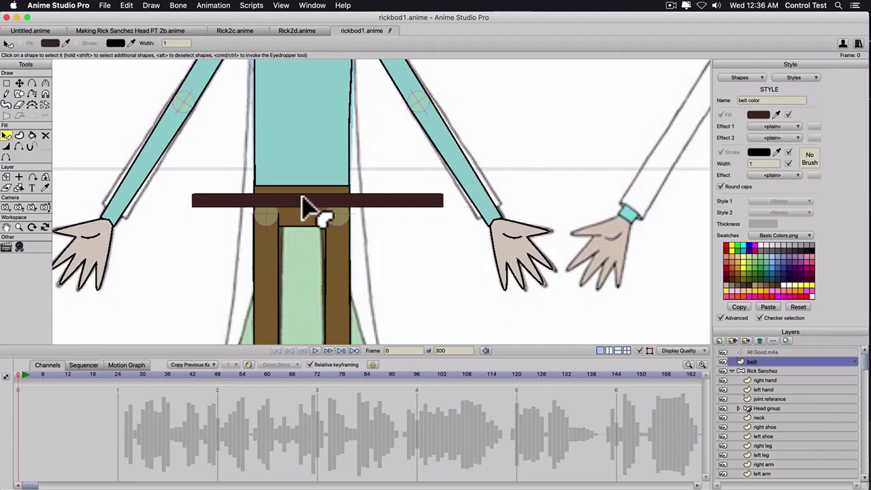
Draw a small buckle rectangle across the middle of the belt strip and set its Style 1 to None.
{"action": "key", "text": "r"}
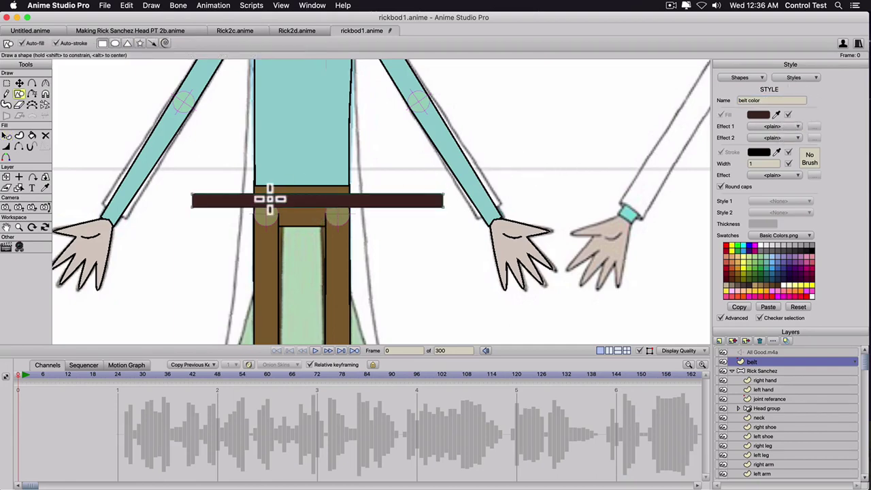
{"action": "left_click_drag", "start_coordinate": [292, 194], "coordinate": [319, 207]}
{"action": "key", "text": "q"}
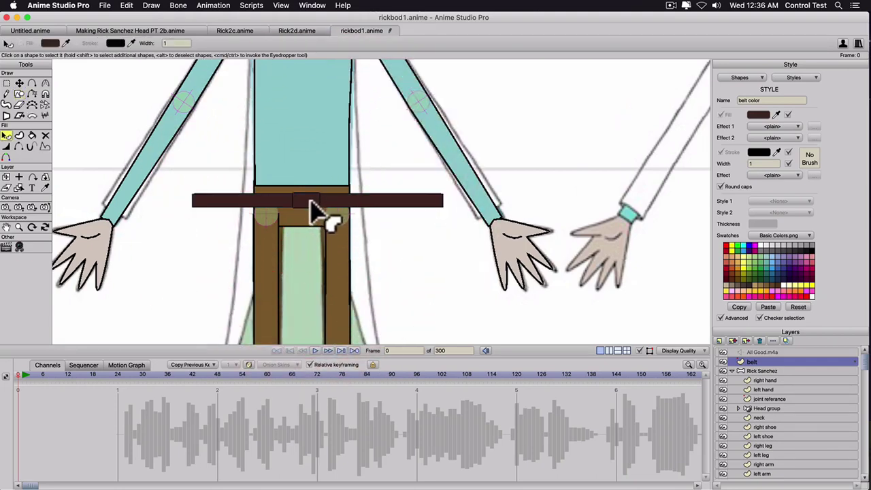
{"action": "left_click", "coordinate": [312, 208]}
{"action": "left_click", "coordinate": [772, 202]}
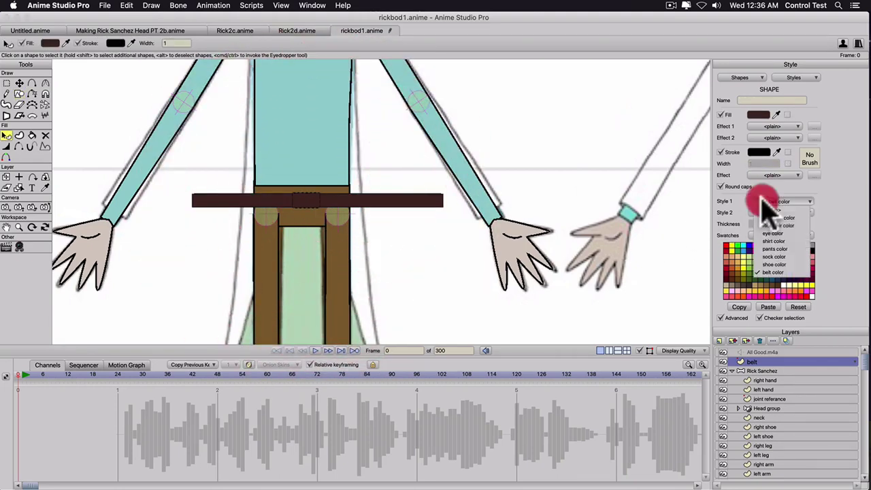
{"action": "left_click", "coordinate": [771, 210]}
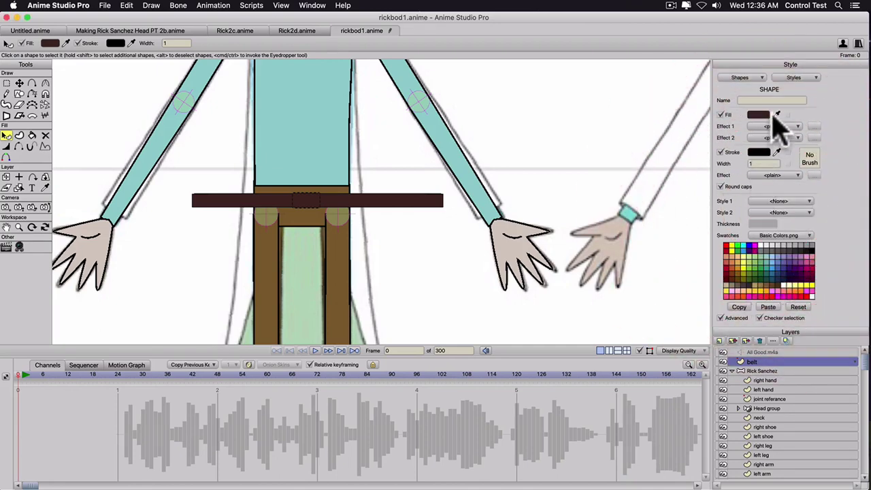
Fill the buckle with the golden yellow sampled from the reference figure's buckle and create a style named "belt buckle" from it.
{"action": "mouse_move", "coordinate": [776, 115]}
{"action": "left_mouse_down"}
{"action": "mouse_move", "coordinate": [690, 189]}
{"action": "mouse_move", "coordinate": [729, 243]}
{"action": "mouse_move", "coordinate": [560, 226]}
{"action": "mouse_move", "coordinate": [749, 260]}
{"action": "left_mouse_up"}
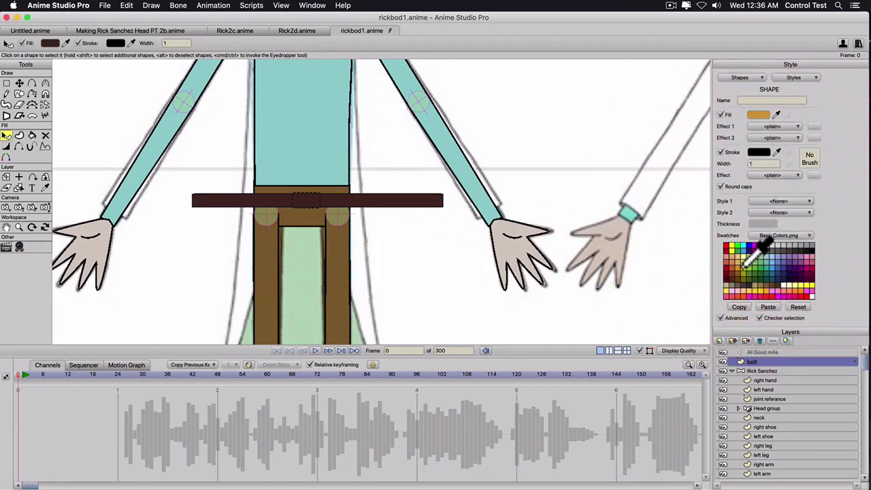
{"action": "left_click", "coordinate": [745, 262]}
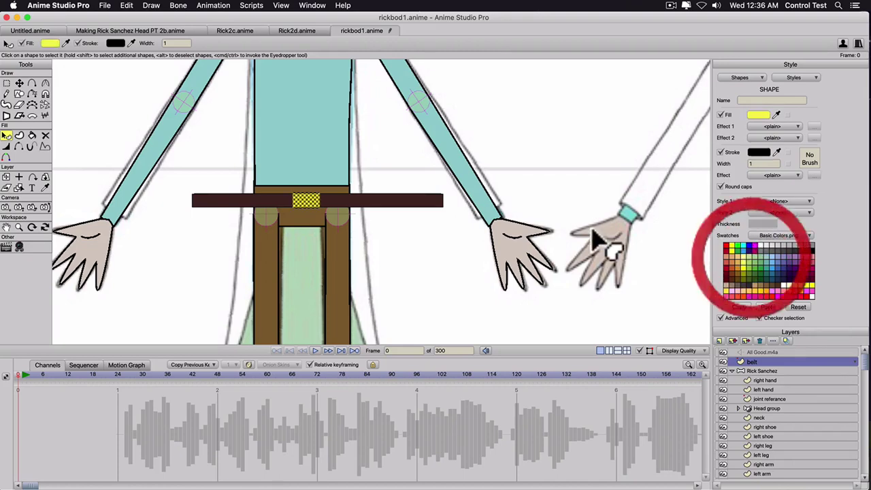
{"action": "scroll", "coordinate": [580, 229], "scroll_direction": "down", "scroll_amount": 1}
{"action": "mouse_move", "coordinate": [654, 210]}
{"action": "left_mouse_down"}
{"action": "mouse_move", "coordinate": [514, 200]}
{"action": "mouse_move", "coordinate": [474, 208]}
{"action": "mouse_move", "coordinate": [483, 218]}
{"action": "left_mouse_up"}
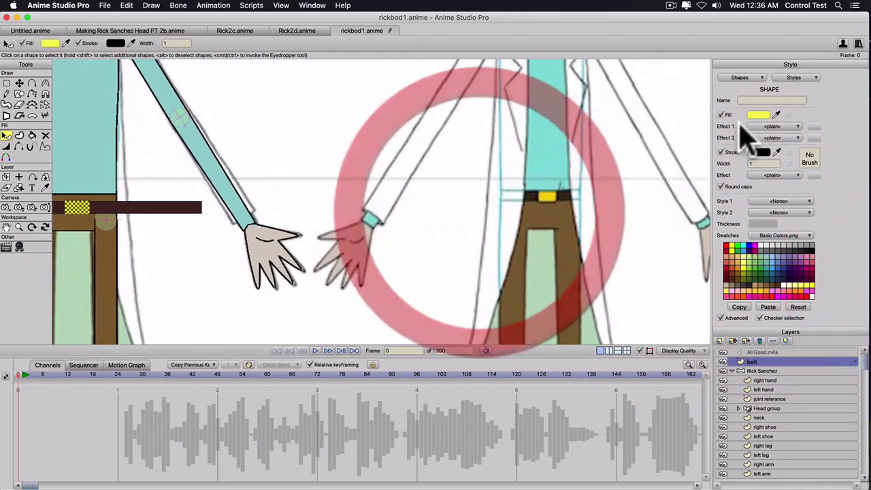
{"action": "left_click_drag", "start_coordinate": [777, 114], "coordinate": [548, 196]}
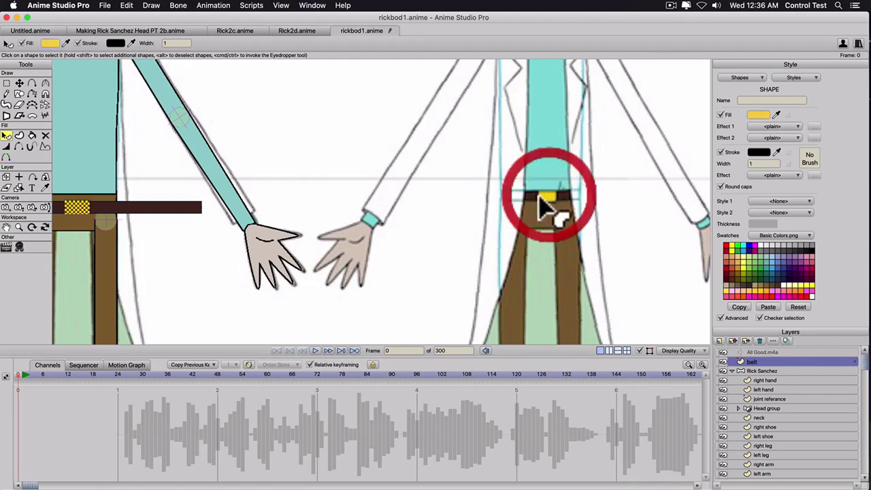
{"action": "left_click_drag", "start_coordinate": [195, 253], "coordinate": [505, 249]}
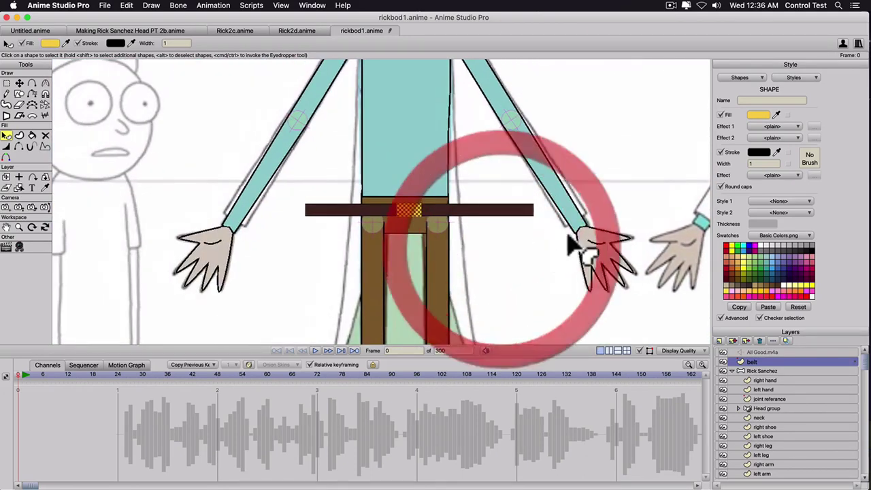
{"action": "left_click", "coordinate": [795, 78]}
{"action": "left_click", "coordinate": [793, 98]}
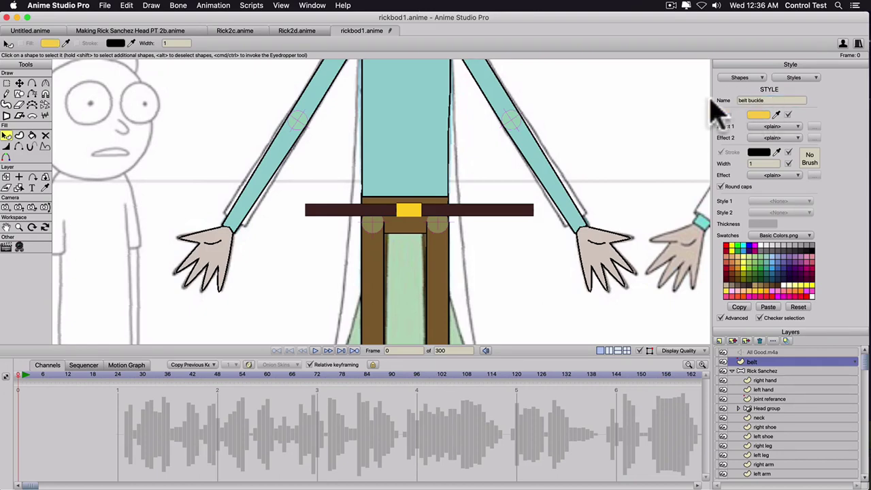
Move the belt and buckle together up to the shirt's lower edge and reduce the height of the belt strip.
{"action": "scroll", "coordinate": [412, 164], "scroll_direction": "up", "scroll_amount": 4}
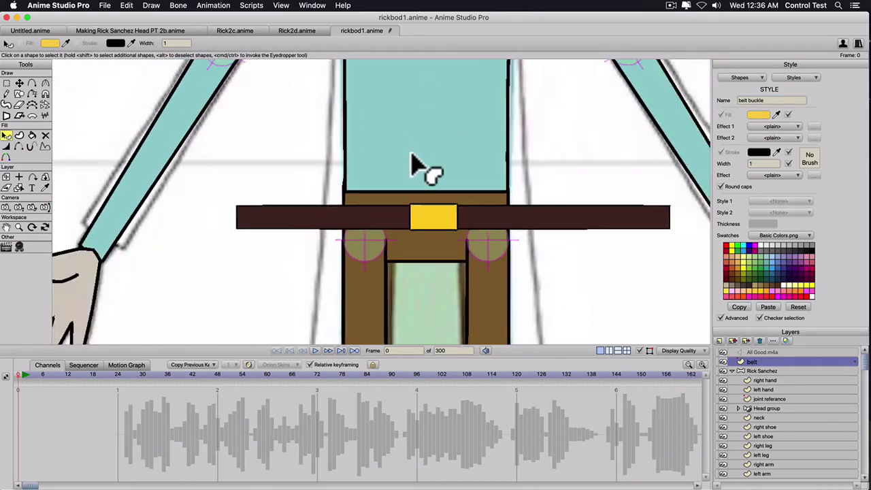
{"action": "scroll", "coordinate": [413, 164], "scroll_direction": "down", "scroll_amount": 5}
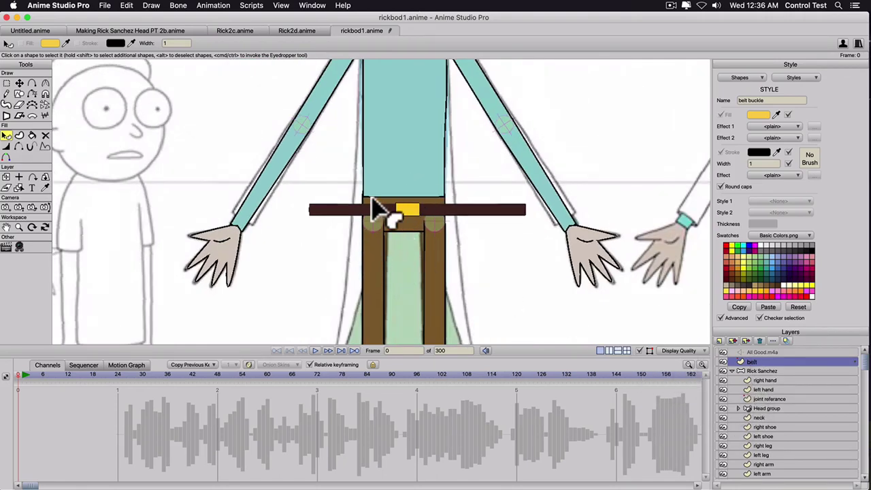
{"action": "key", "text": "t"}
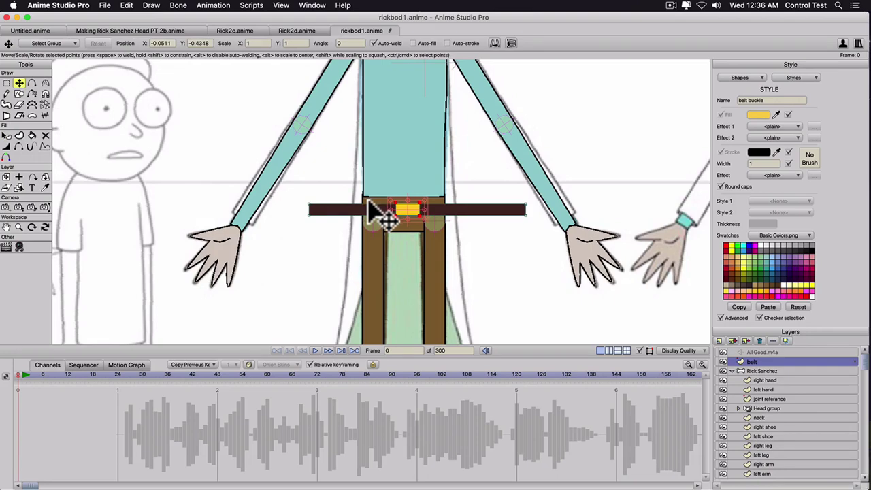
{"action": "key", "text": "super+a"}
{"action": "scroll", "coordinate": [366, 210], "scroll_direction": "up", "scroll_amount": 3}
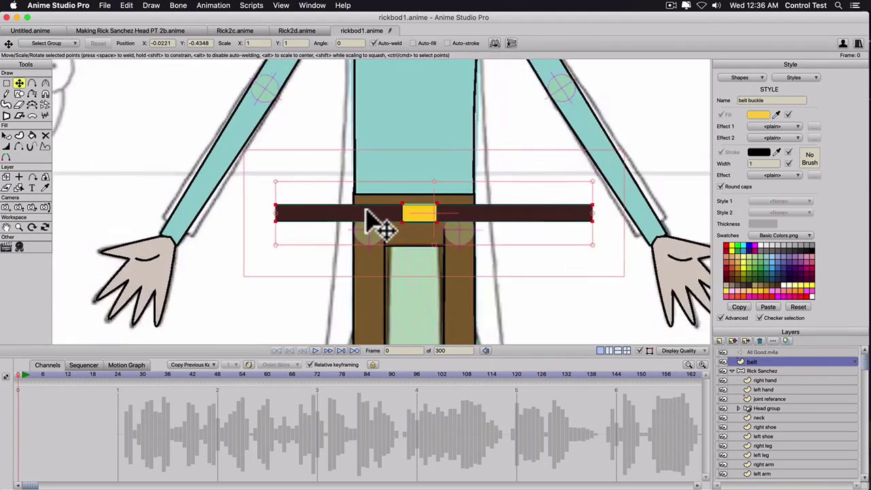
{"action": "mouse_move", "coordinate": [366, 209]}
{"action": "left_mouse_down"}
{"action": "mouse_move", "coordinate": [348, 191]}
{"action": "mouse_move", "coordinate": [359, 200]}
{"action": "left_mouse_up"}
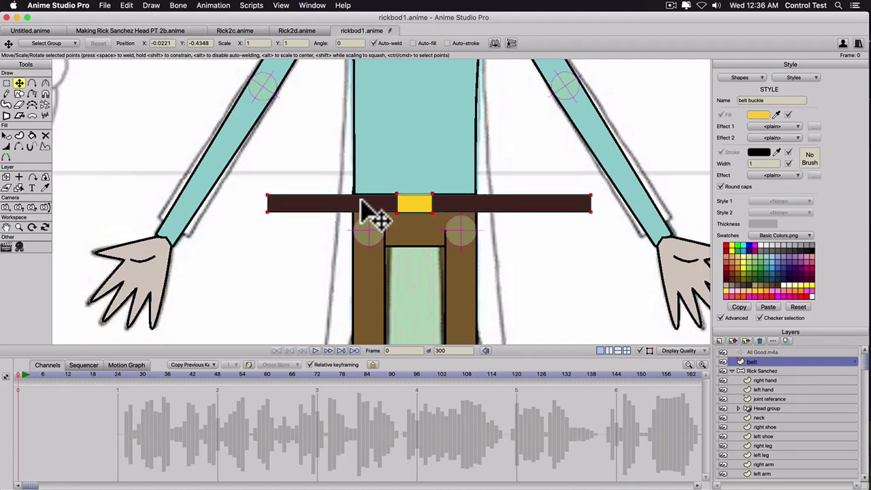
{"action": "left_click", "coordinate": [360, 198]}
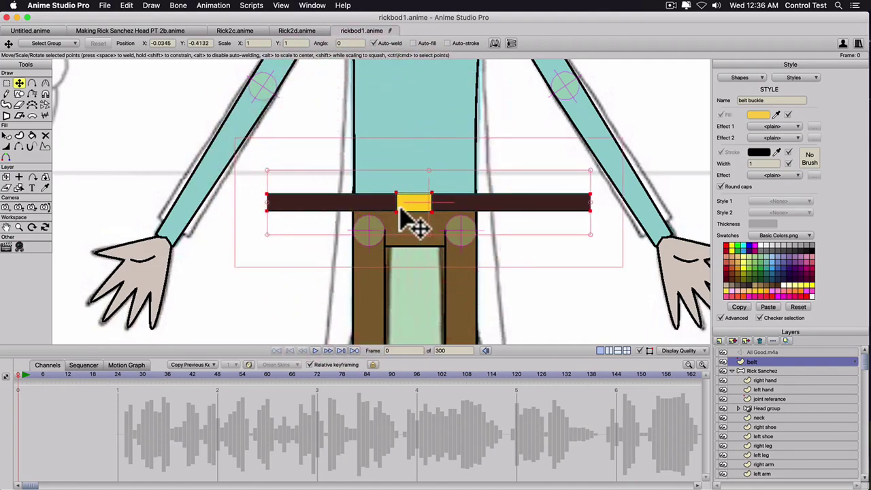
{"action": "left_click", "coordinate": [381, 201]}
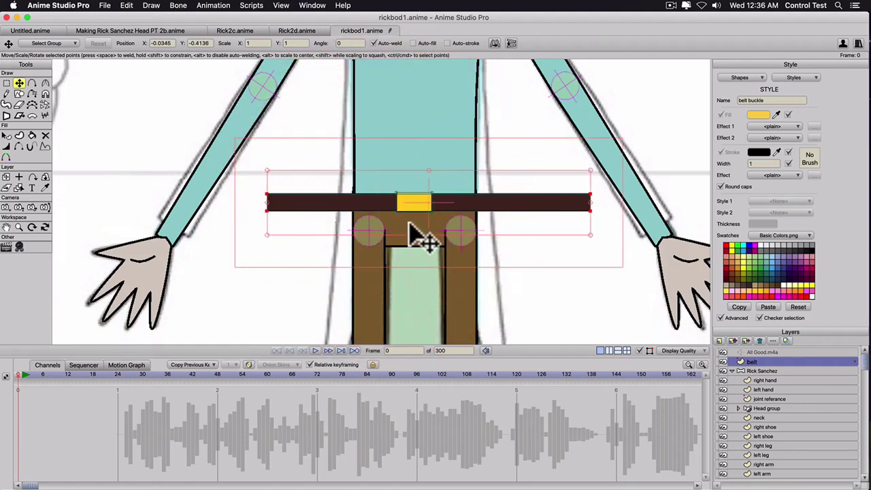
{"action": "left_click_drag", "start_coordinate": [427, 232], "coordinate": [427, 235]}
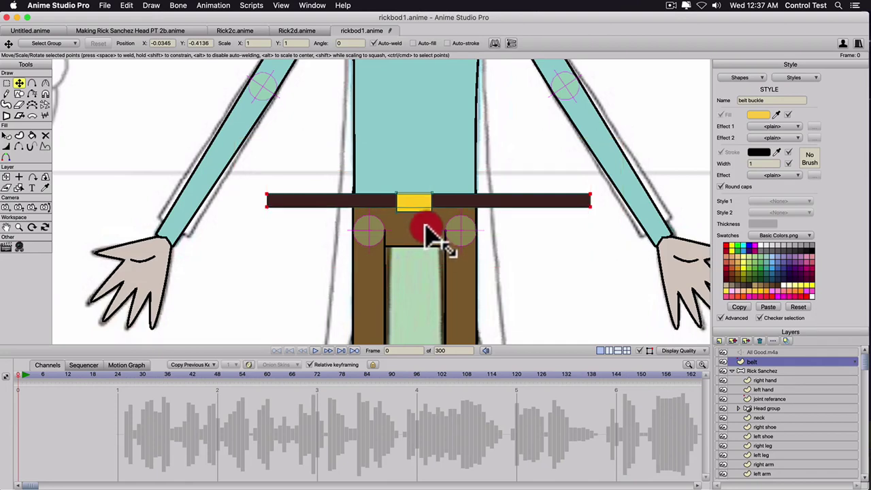
Reposition the buckle so it slightly overlaps both edges of the belt strip, and shrink its width and height slightly.
{"action": "left_click", "coordinate": [416, 204]}
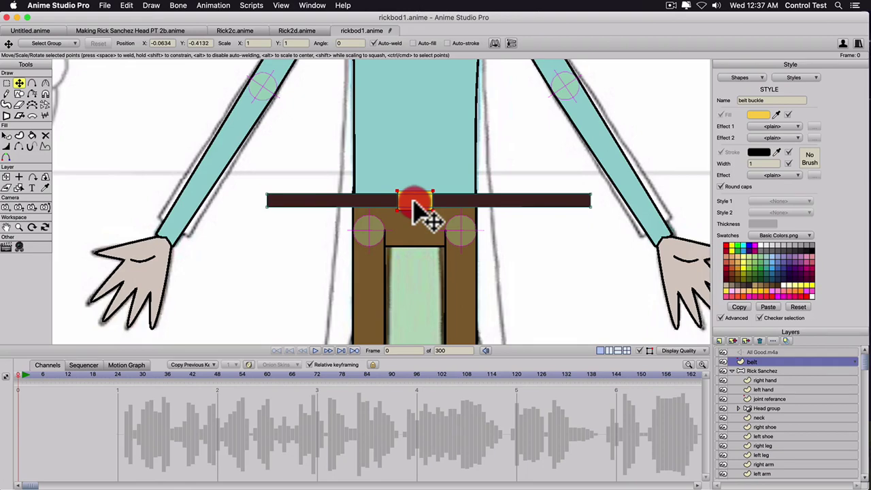
{"action": "scroll", "coordinate": [402, 206], "scroll_direction": "up", "scroll_amount": 2}
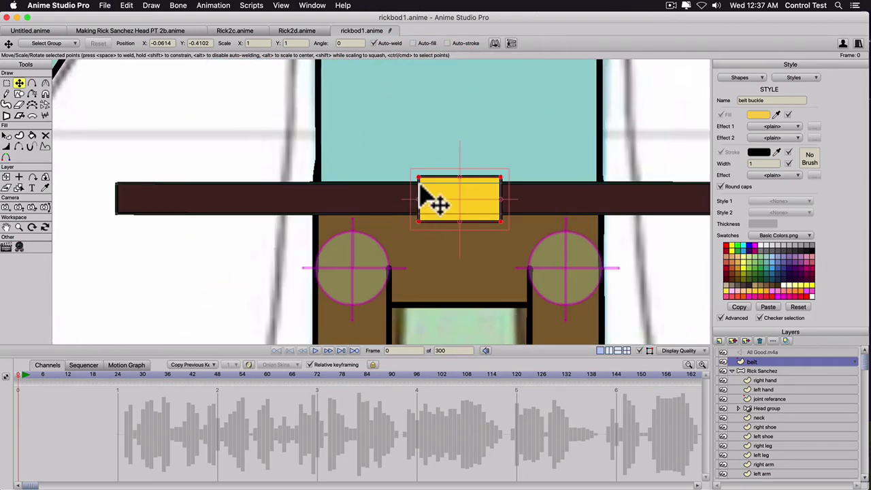
{"action": "left_click", "coordinate": [420, 201]}
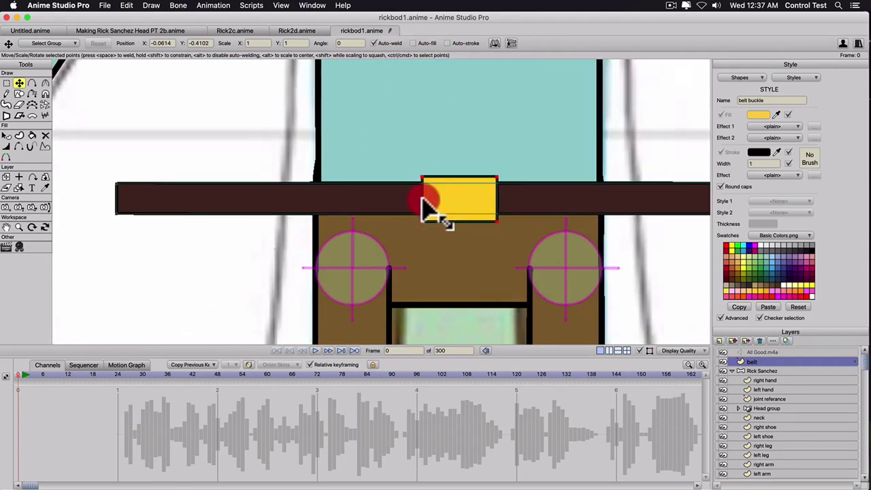
{"action": "left_click_drag", "start_coordinate": [457, 176], "coordinate": [458, 179]}
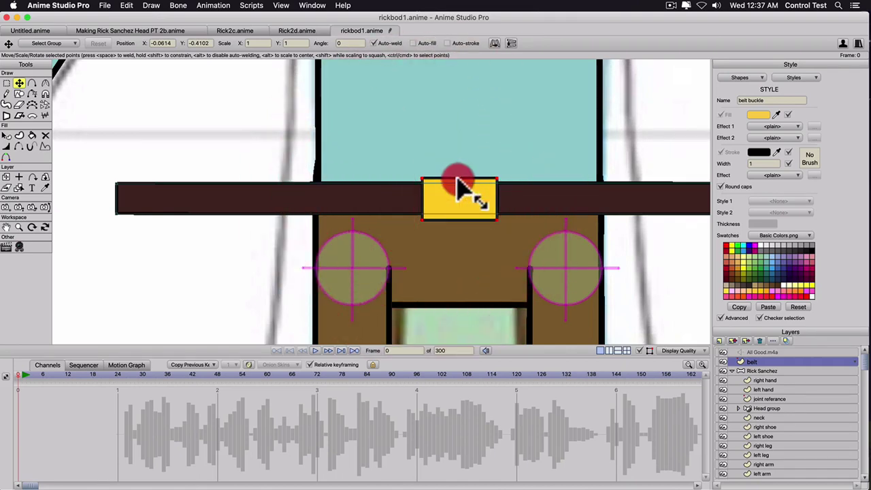
{"action": "scroll", "coordinate": [459, 185], "scroll_direction": "down", "scroll_amount": 6}
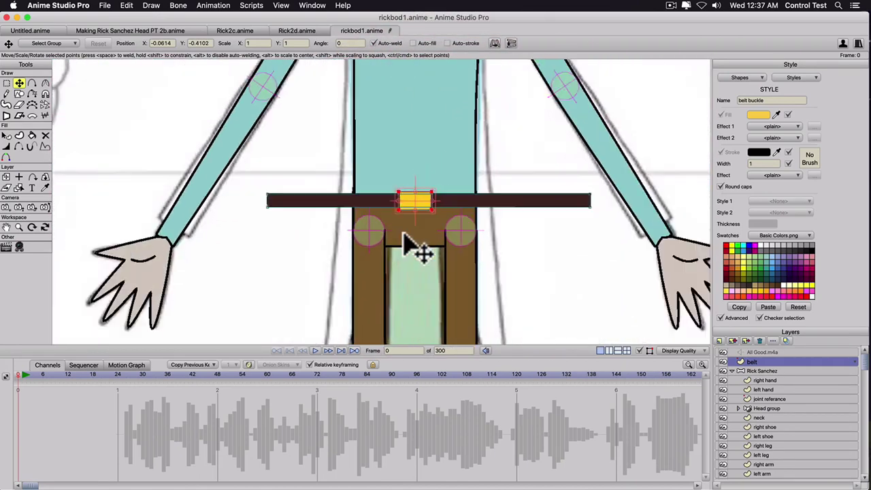
{"action": "scroll", "coordinate": [515, 250], "scroll_direction": "up", "scroll_amount": 1}
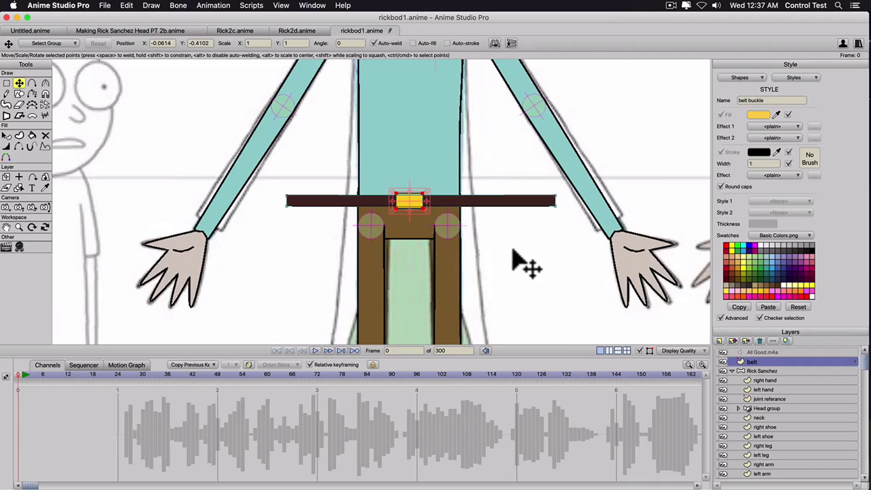
{"action": "scroll", "coordinate": [513, 251], "scroll_direction": "down", "scroll_amount": 7}
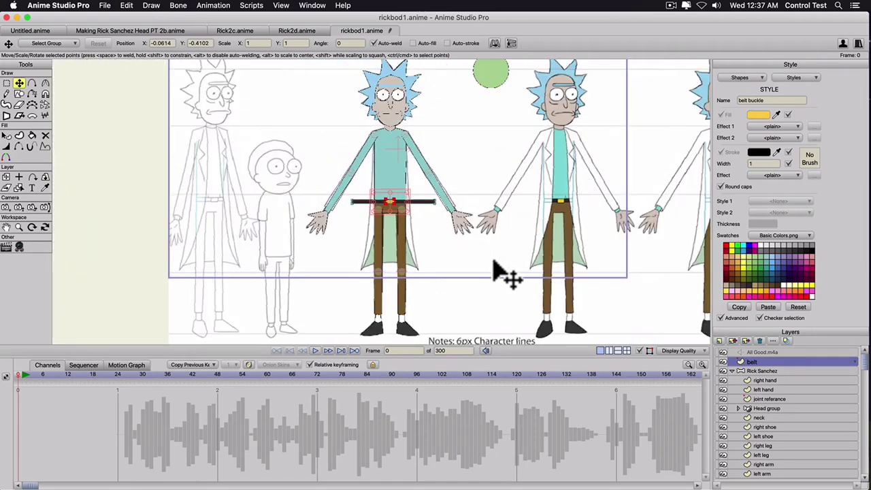
{"action": "scroll", "coordinate": [501, 282], "scroll_direction": "down", "scroll_amount": 2}
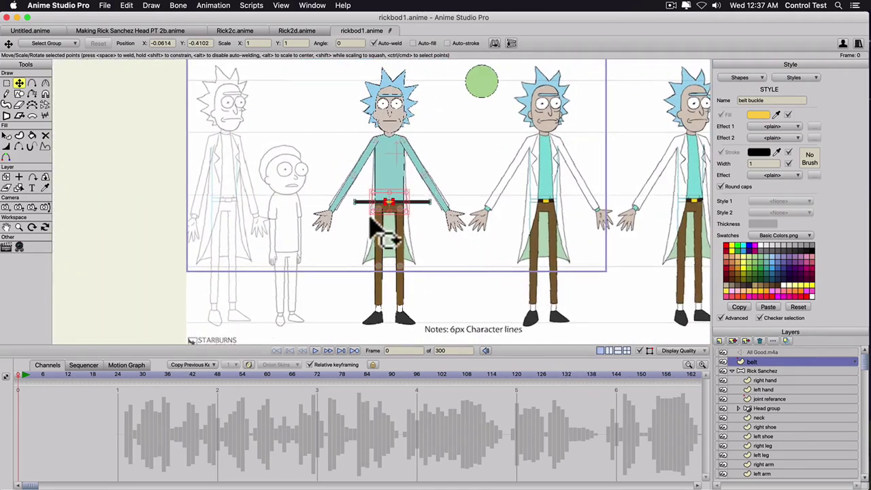
{"action": "scroll", "coordinate": [364, 227], "scroll_direction": "up", "scroll_amount": 2}
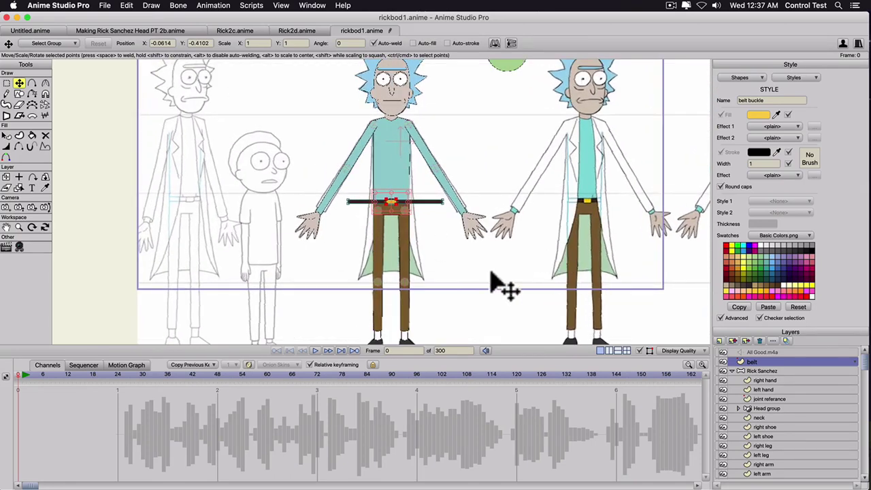
{"action": "scroll", "coordinate": [783, 429], "scroll_direction": "down", "scroll_amount": 3}
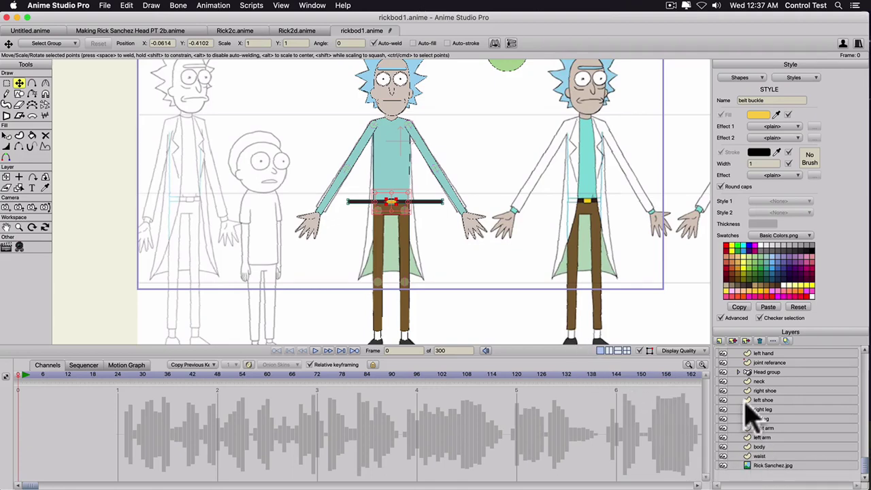
{"action": "scroll", "coordinate": [730, 432], "scroll_direction": "up", "scroll_amount": 3}
{"action": "scroll", "coordinate": [732, 431], "scroll_direction": "down", "scroll_amount": 3}
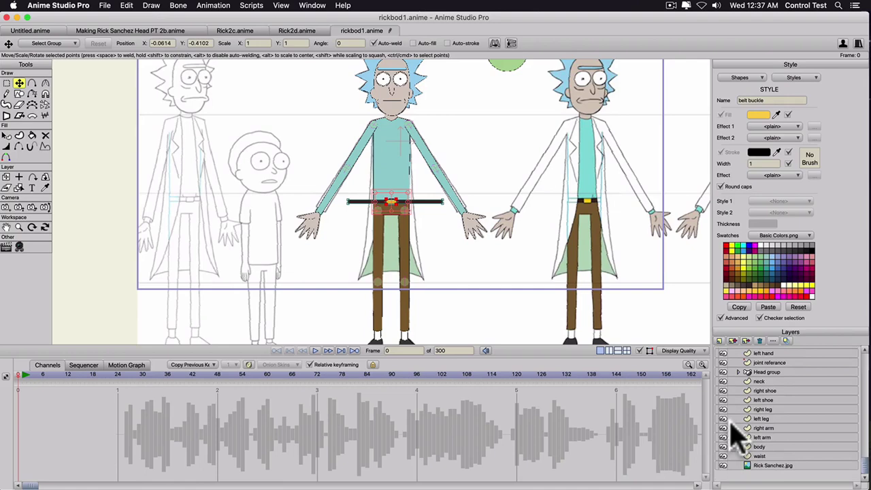
{"action": "left_click", "coordinate": [763, 466]}
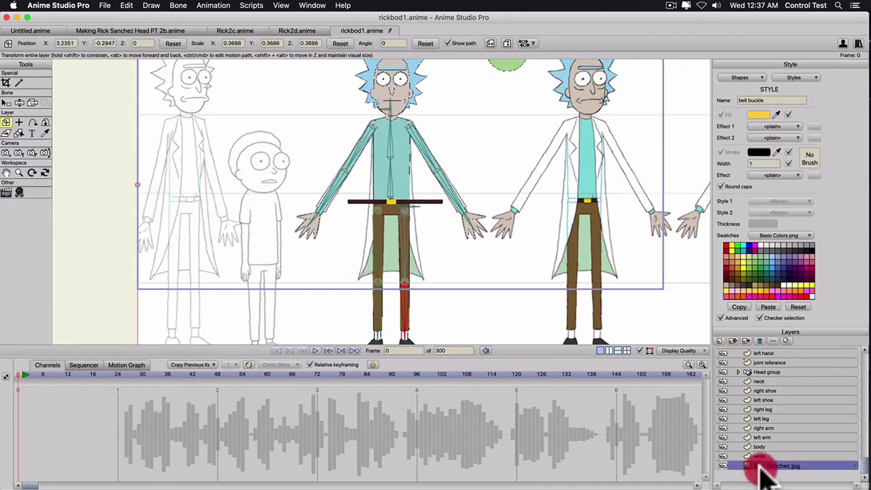
{"action": "left_click", "coordinate": [760, 467]}
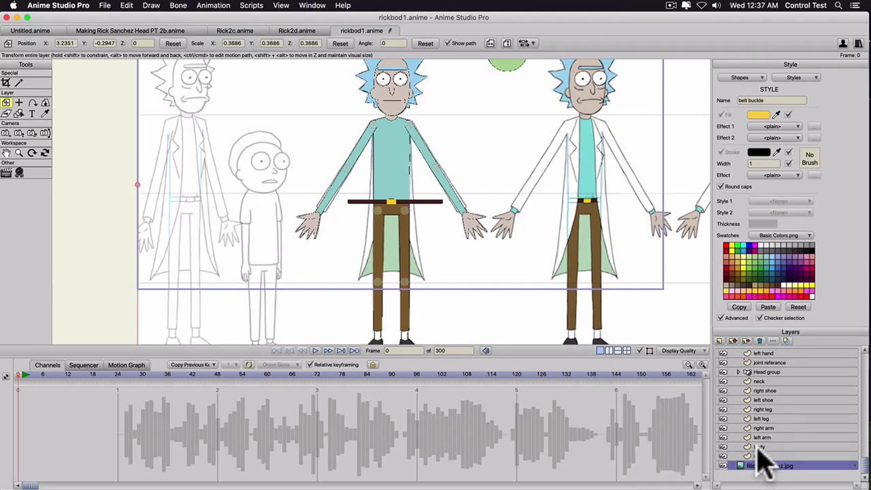
{"action": "scroll", "coordinate": [776, 456], "scroll_direction": "up", "scroll_amount": 3}
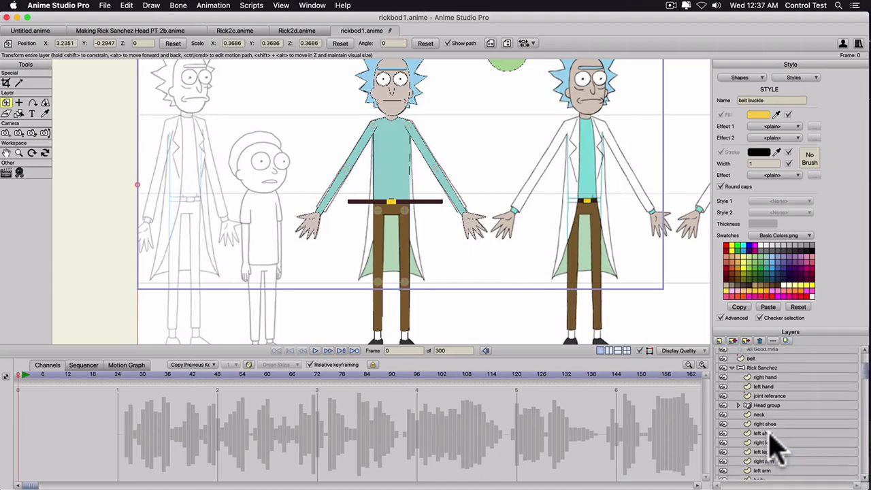
Try setting the Rick Sanchez bone layer's group mask to Hide all, and undo it.
{"action": "double_click", "coordinate": [759, 373]}
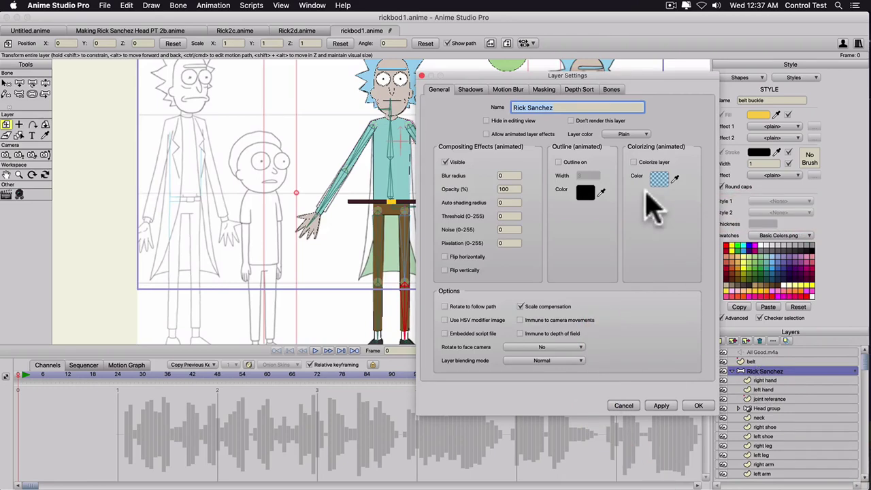
{"action": "left_click", "coordinate": [536, 90]}
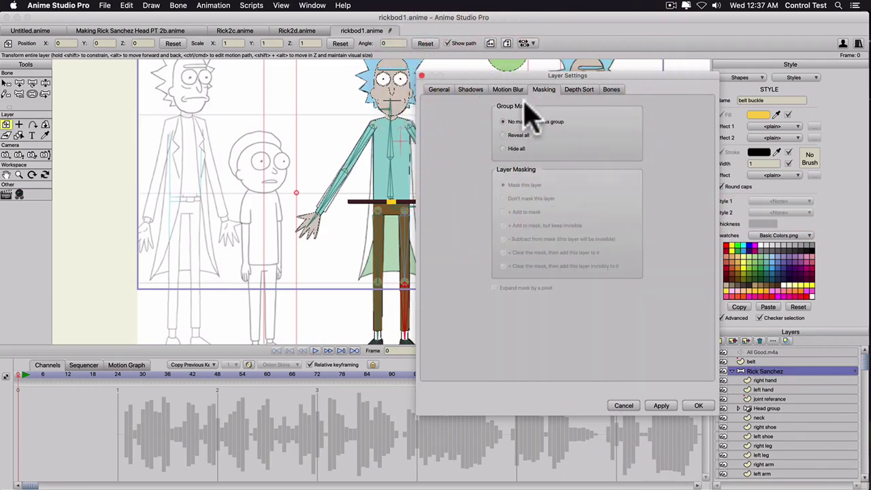
{"action": "left_click", "coordinate": [504, 149]}
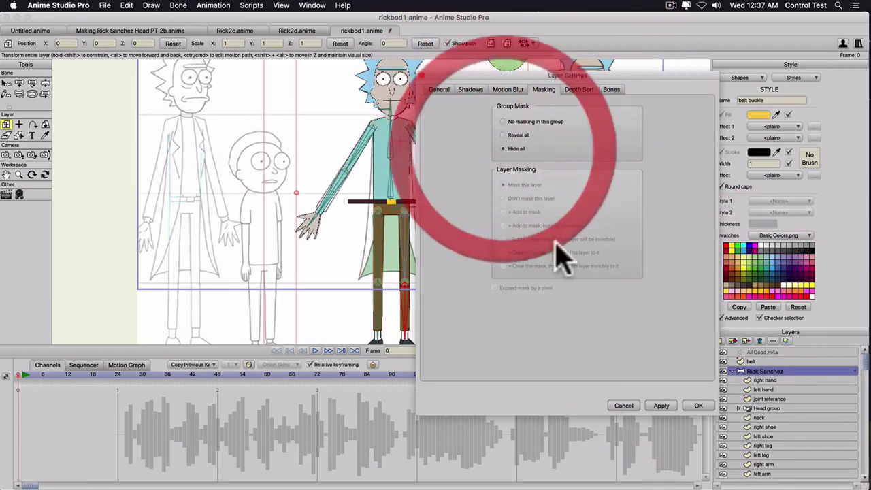
{"action": "left_click", "coordinate": [654, 408]}
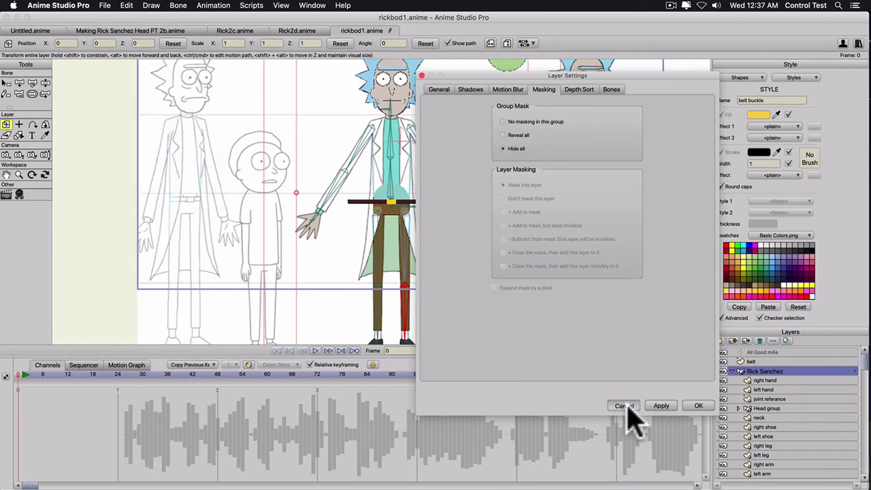
{"action": "left_click", "coordinate": [624, 407]}
{"action": "key", "text": "super+z"}
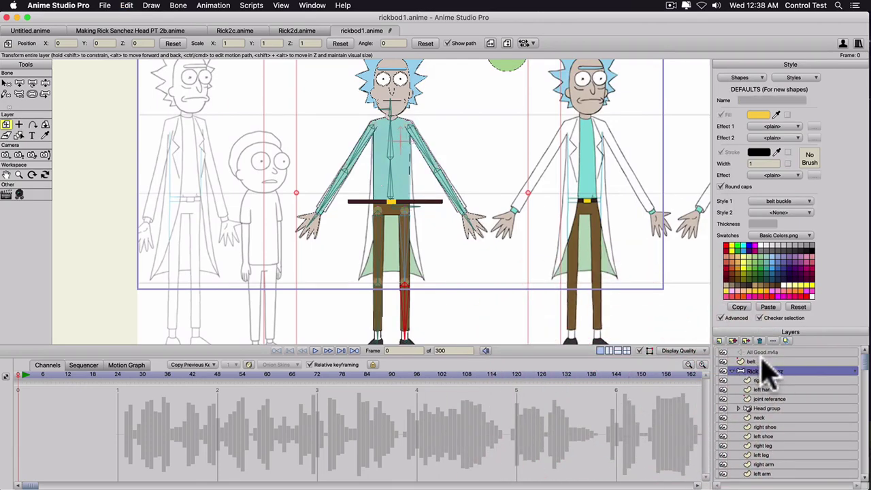
Move the belt layer into the Rick Sanchez group between body and waist, and set the group's mask to Hide all.
{"action": "left_click_drag", "start_coordinate": [758, 363], "coordinate": [763, 463]}
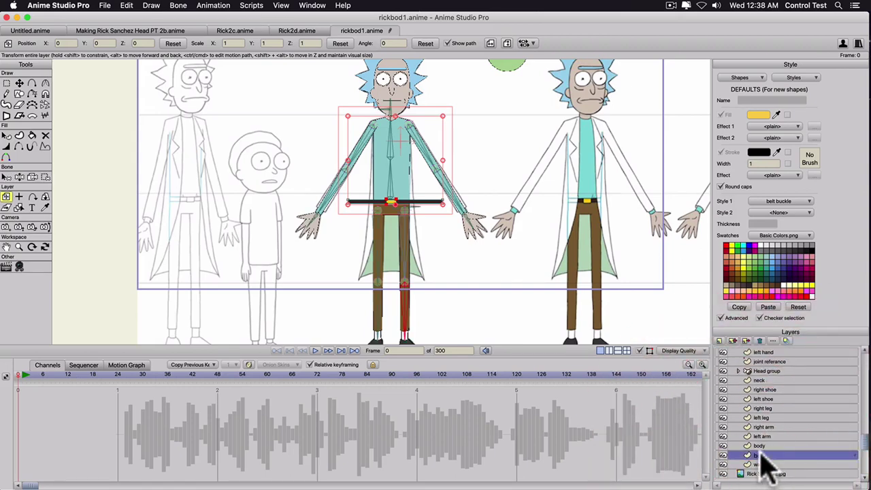
{"action": "scroll", "coordinate": [766, 470], "scroll_direction": "up", "scroll_amount": 3}
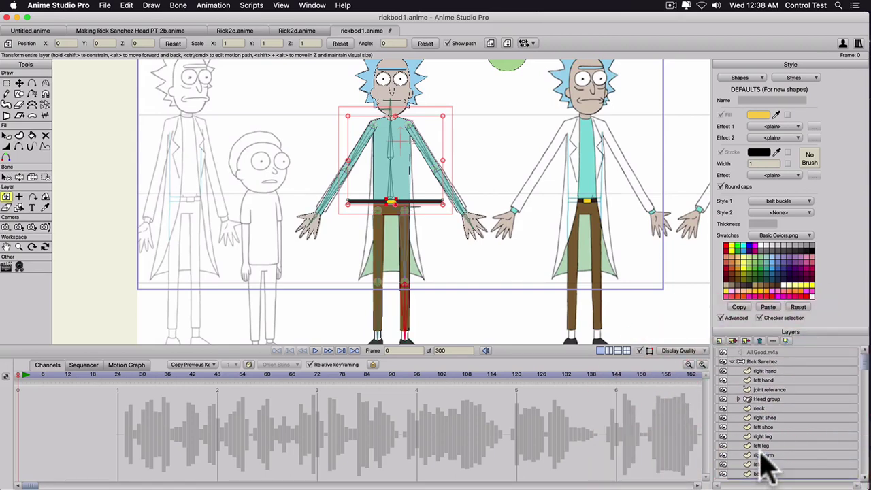
{"action": "double_click", "coordinate": [762, 362]}
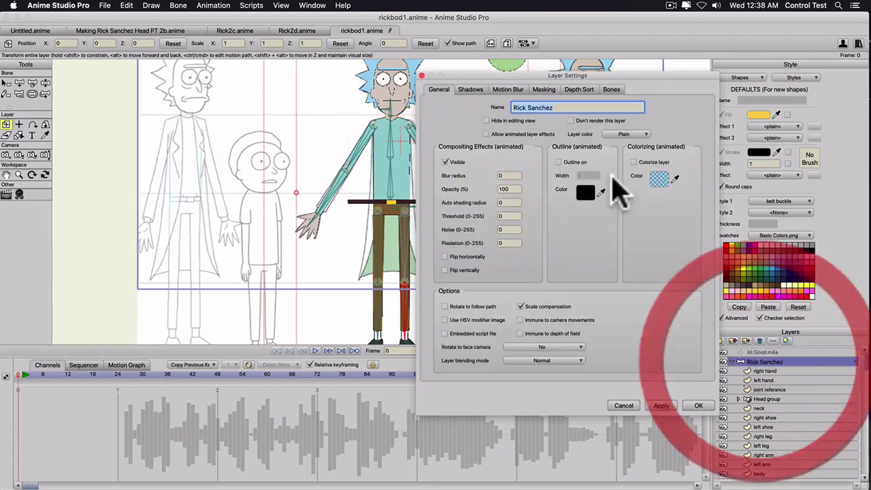
{"action": "left_click", "coordinate": [544, 89]}
{"action": "left_click", "coordinate": [510, 148]}
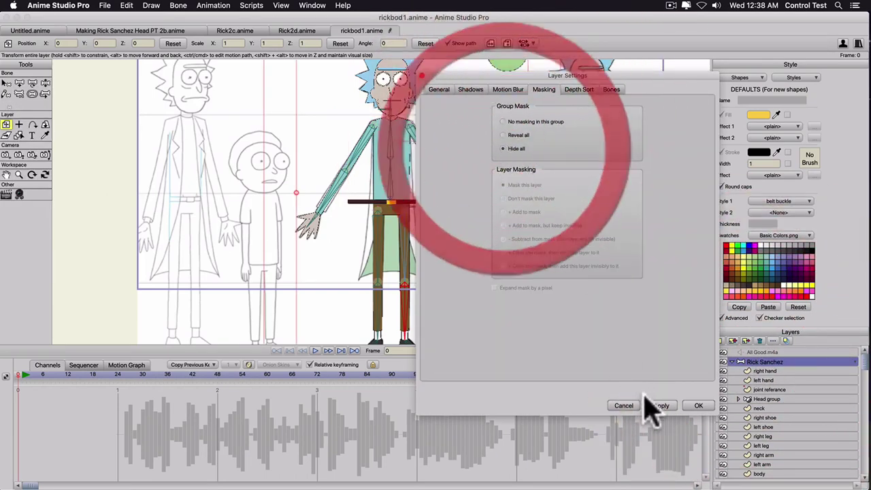
{"action": "left_click", "coordinate": [660, 405]}
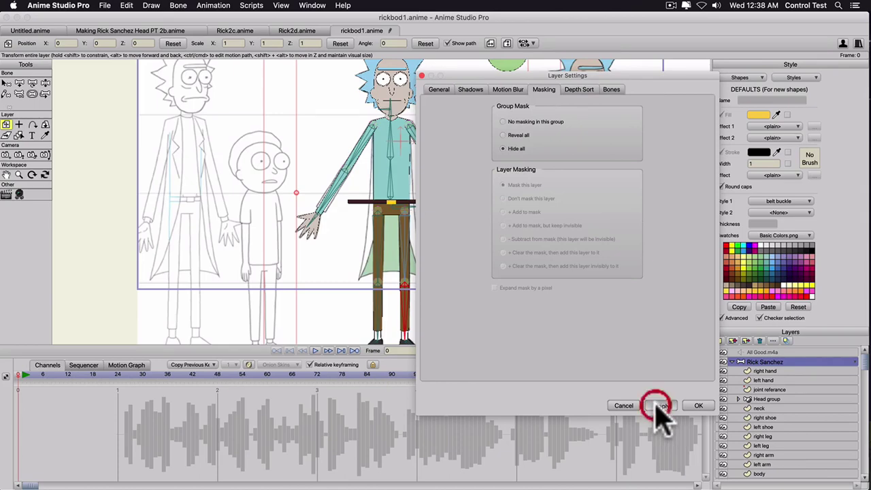
{"action": "left_click", "coordinate": [698, 406]}
Hide the Rick Sanchez.jpg reference layer and examine the belt area at the waist.
{"action": "scroll", "coordinate": [724, 431], "scroll_direction": "down", "scroll_amount": 2}
{"action": "left_click", "coordinate": [723, 466]}
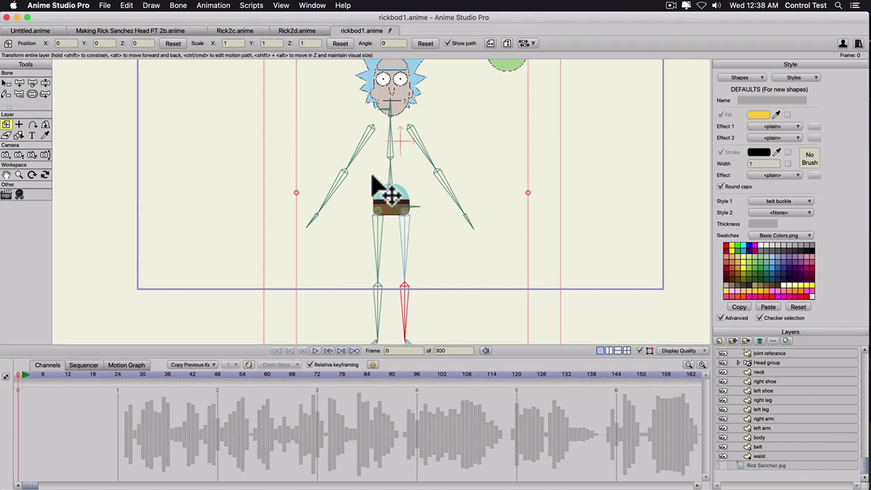
{"action": "scroll", "coordinate": [372, 178], "scroll_direction": "up", "scroll_amount": 4}
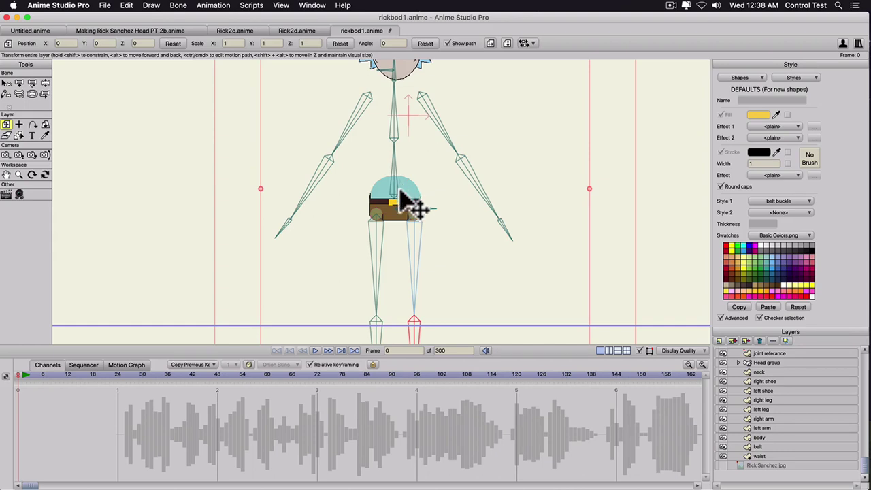
{"action": "left_click_drag", "start_coordinate": [371, 174], "coordinate": [379, 220]}
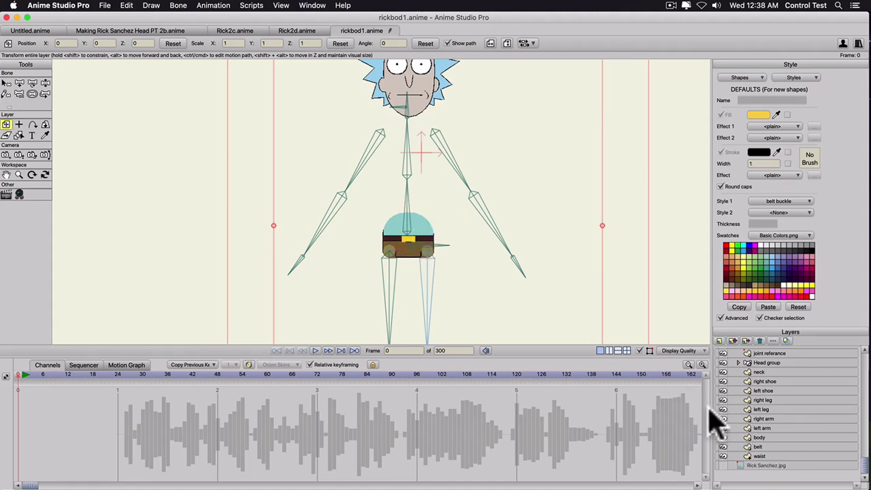
Set the layer masking of the body, left arm and right arm layers to "Don't mask this layer".
{"action": "left_click", "coordinate": [780, 439]}
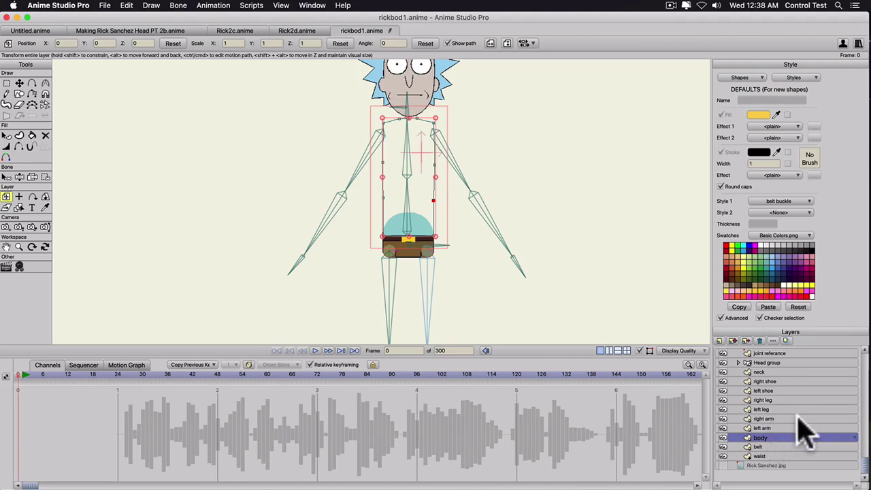
{"action": "left_click", "coordinate": [810, 435]}
{"action": "double_click", "coordinate": [835, 438]}
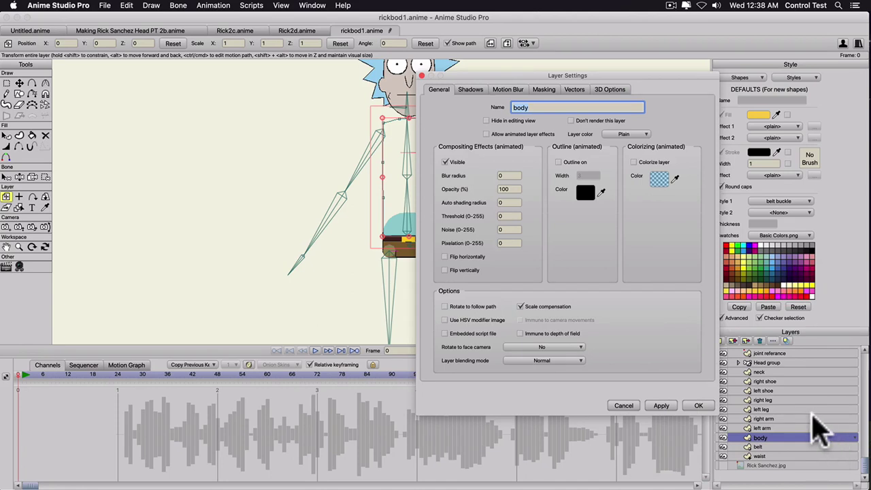
{"action": "left_click", "coordinate": [813, 418], "text": "shift"}
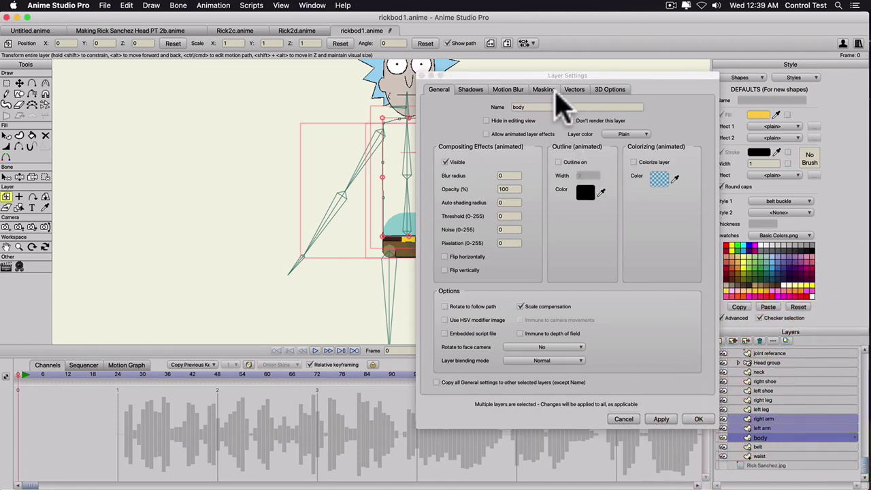
{"action": "left_click", "coordinate": [546, 89]}
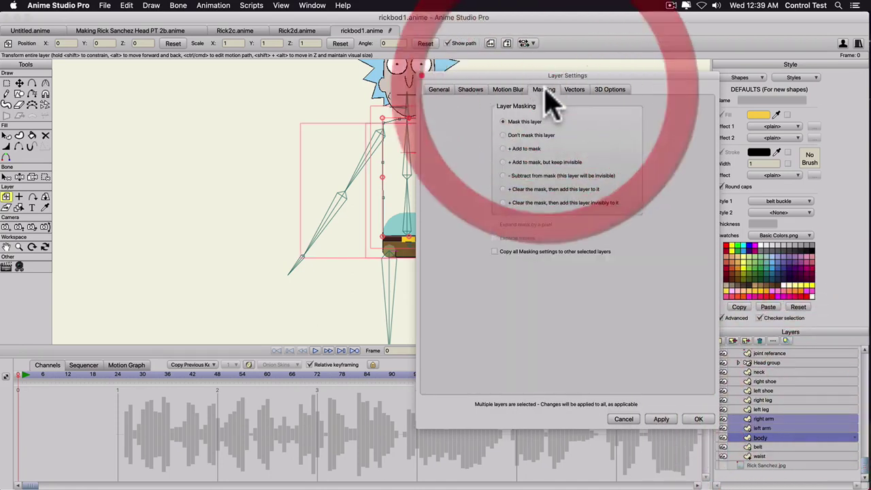
{"action": "left_click", "coordinate": [503, 135]}
{"action": "left_click", "coordinate": [661, 419]}
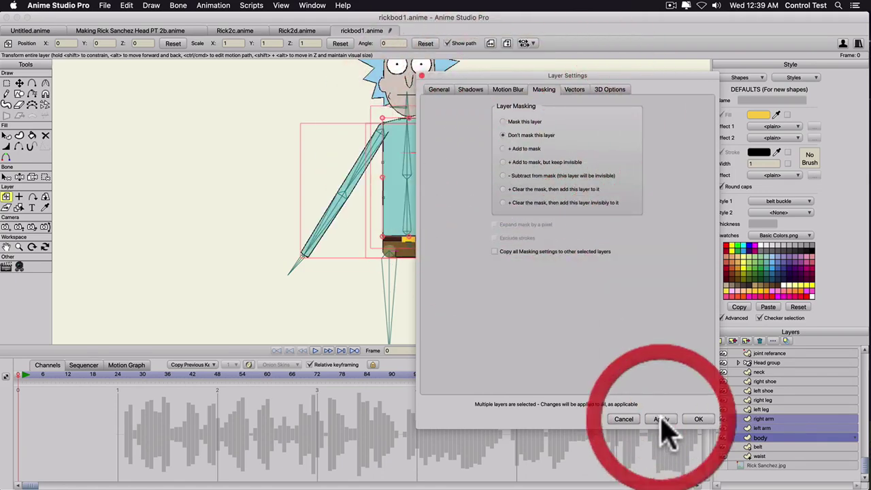
{"action": "left_click", "coordinate": [694, 422]}
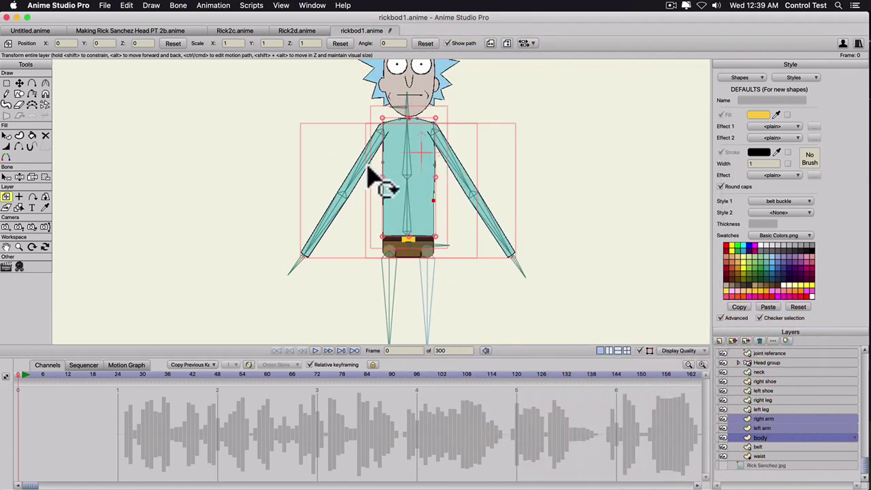
Exclude the left leg, right leg and left shoe layers from the mask with "Don't mask this layer".
{"action": "left_click", "coordinate": [780, 410]}
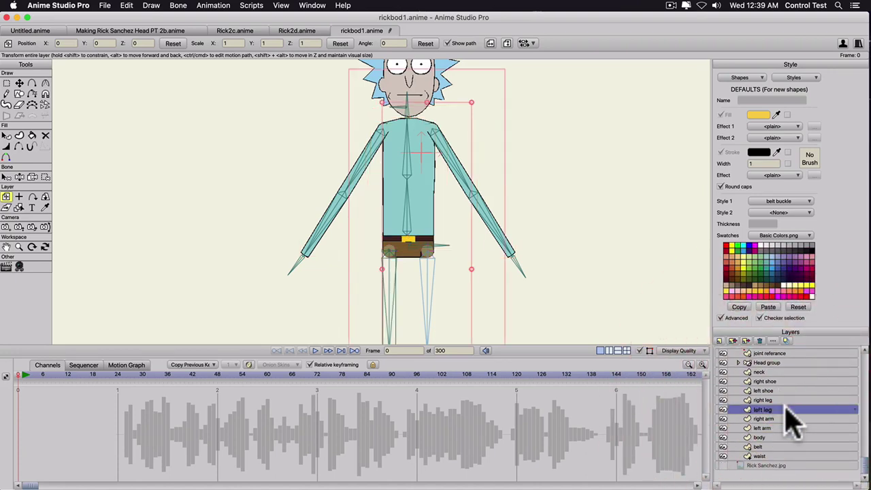
{"action": "double_click", "coordinate": [787, 409]}
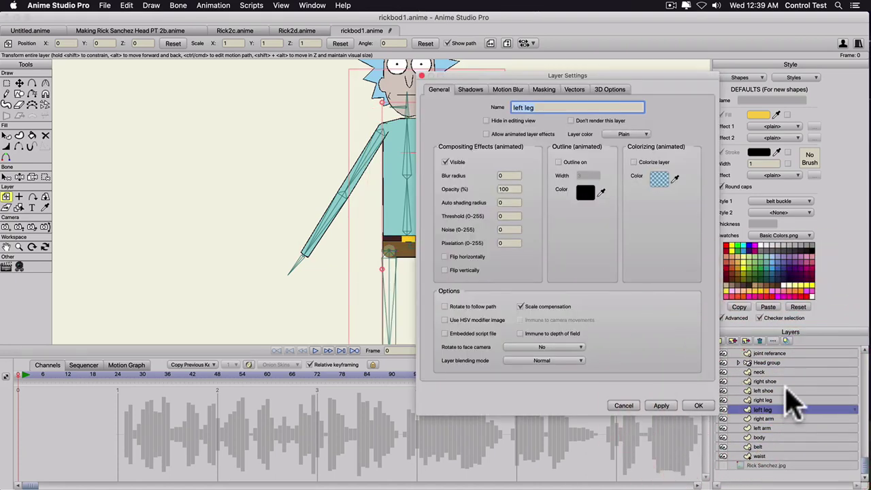
{"action": "left_click", "coordinate": [786, 392], "text": "shift"}
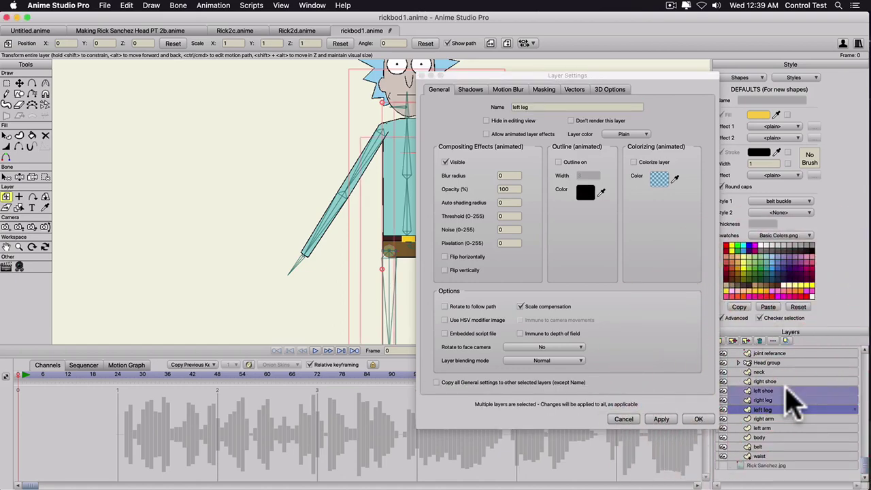
{"action": "left_click", "coordinate": [544, 90]}
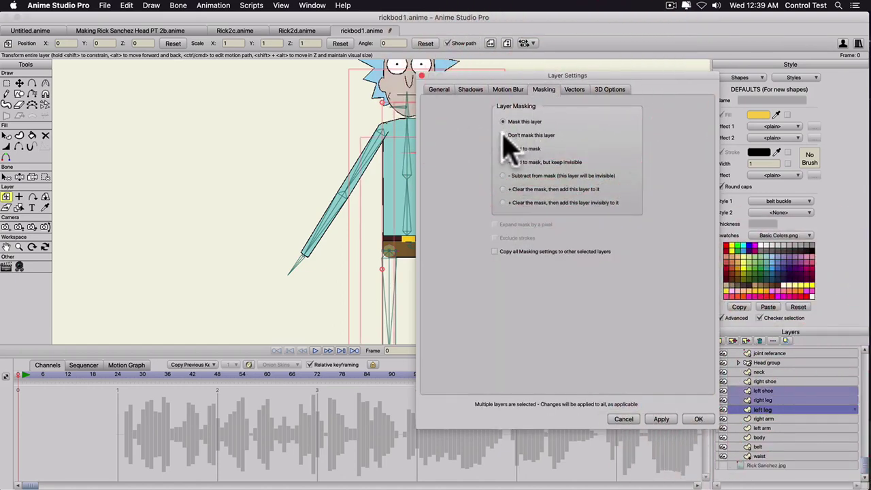
{"action": "left_click", "coordinate": [504, 135]}
{"action": "left_click", "coordinate": [661, 418]}
{"action": "left_click", "coordinate": [697, 419]}
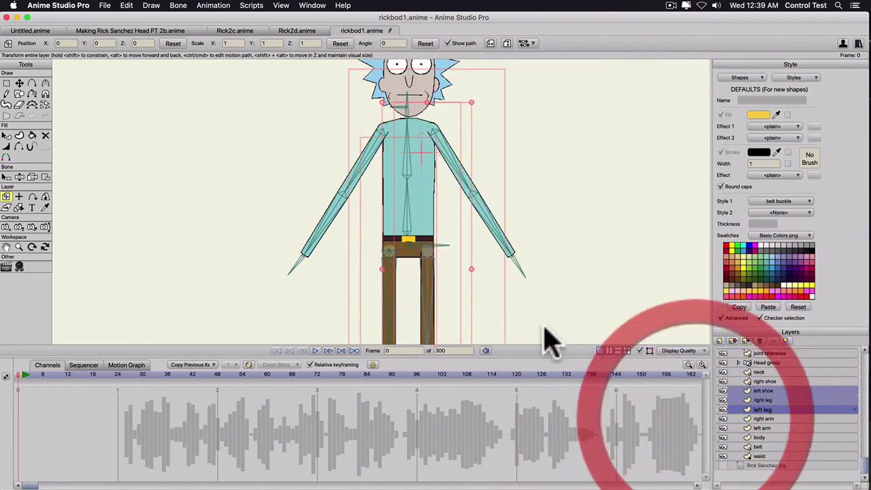
Set the right shoe layer's masking to "Don't mask this layer".
{"action": "left_click_drag", "start_coordinate": [532, 285], "coordinate": [519, 233]}
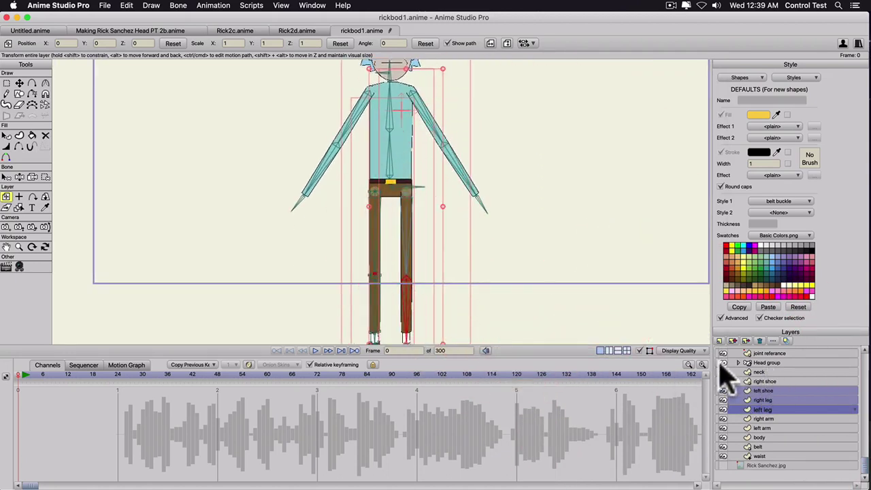
{"action": "left_click_drag", "start_coordinate": [573, 307], "coordinate": [581, 249]}
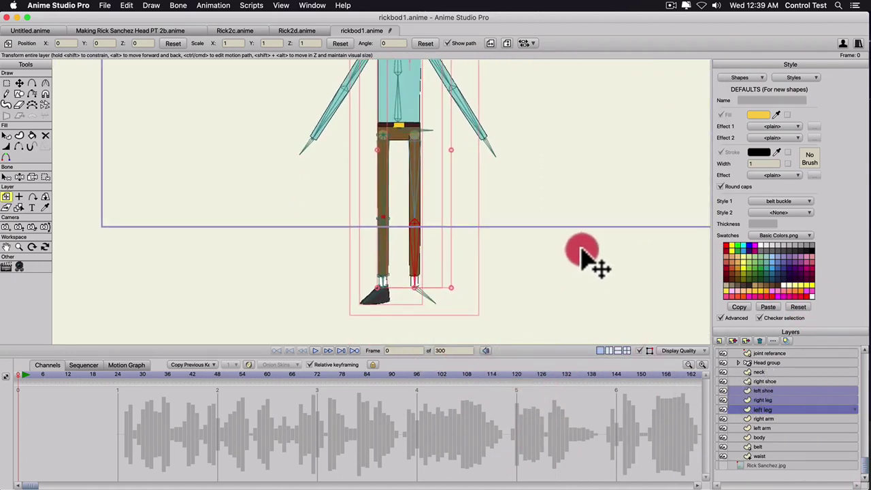
{"action": "double_click", "coordinate": [766, 381]}
{"action": "left_click", "coordinate": [545, 90]}
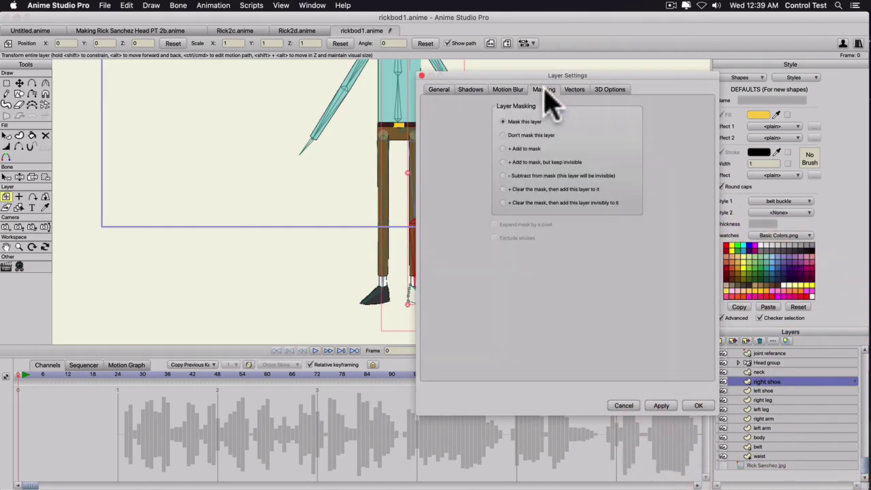
{"action": "left_click", "coordinate": [503, 135]}
{"action": "left_click", "coordinate": [698, 405]}
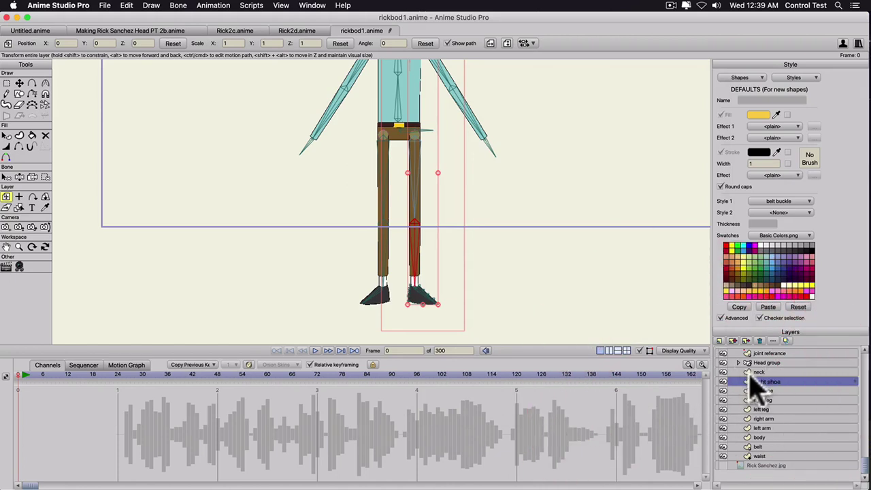
Set the neck layer's masking to "Don't mask this layer".
{"action": "double_click", "coordinate": [766, 372]}
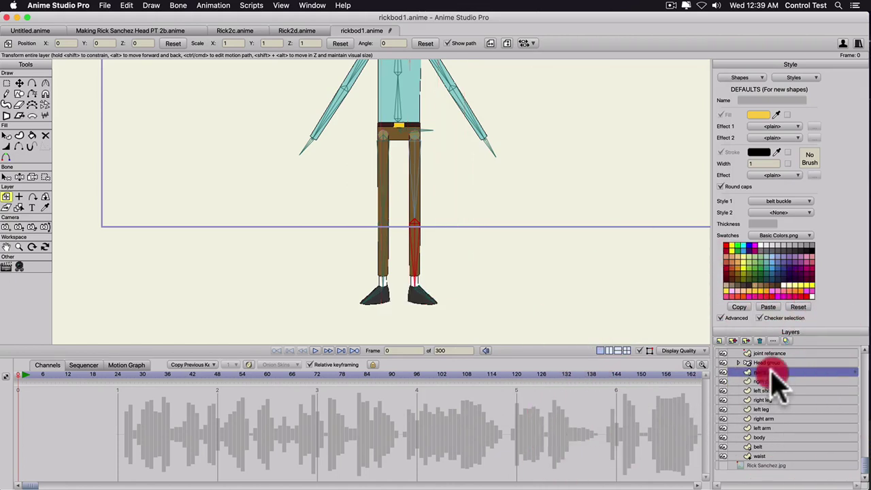
{"action": "left_click", "coordinate": [544, 90]}
{"action": "left_click", "coordinate": [503, 135]}
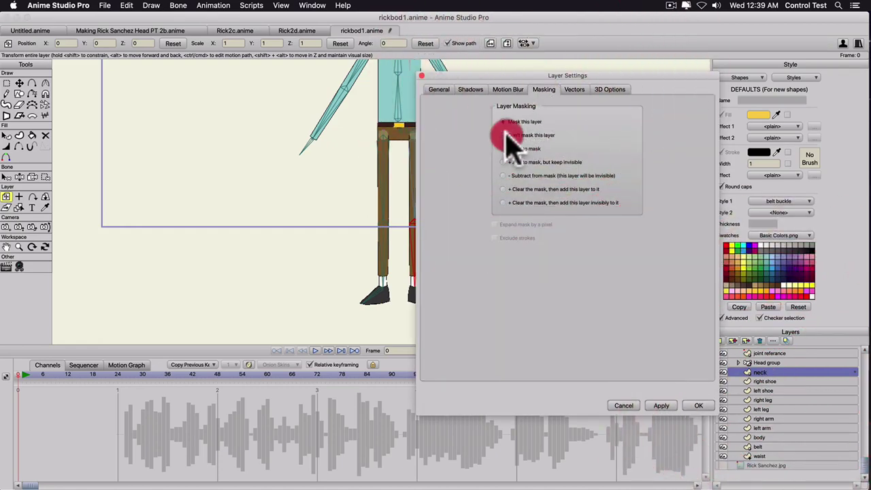
{"action": "left_click", "coordinate": [662, 406]}
{"action": "left_click", "coordinate": [699, 405]}
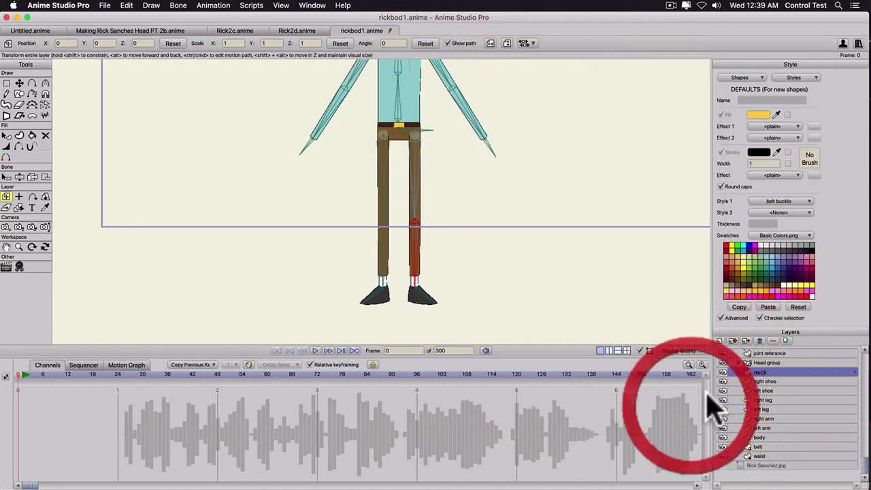
{"action": "scroll", "coordinate": [772, 381], "scroll_direction": "up", "scroll_amount": 2}
{"action": "left_click", "coordinate": [770, 399]}
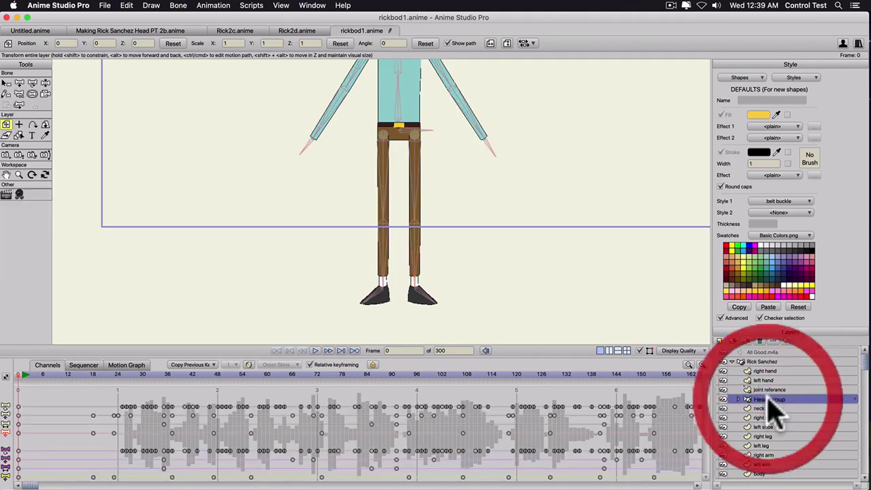
{"action": "double_click", "coordinate": [770, 400]}
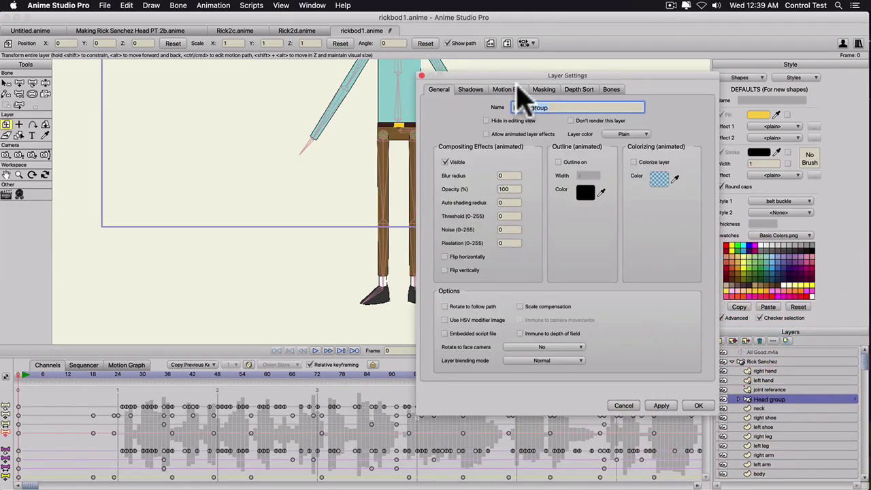
{"action": "left_click", "coordinate": [545, 89]}
{"action": "left_click", "coordinate": [503, 149]}
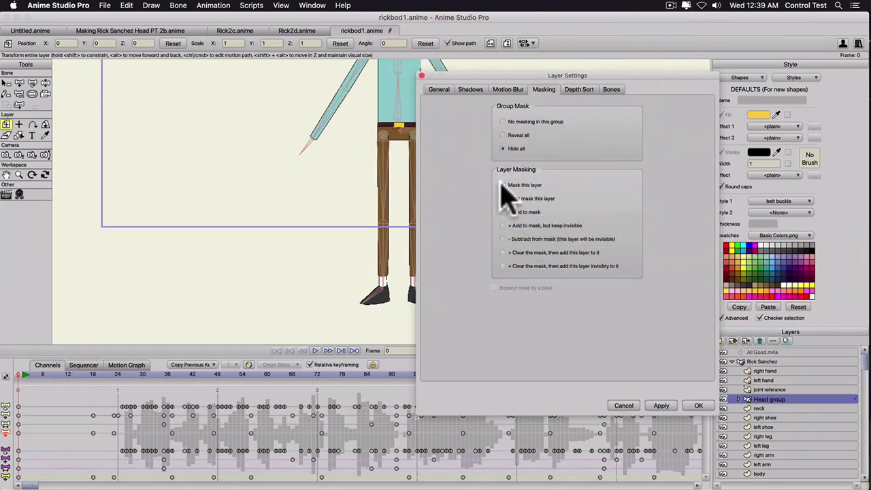
{"action": "left_click", "coordinate": [624, 405]}
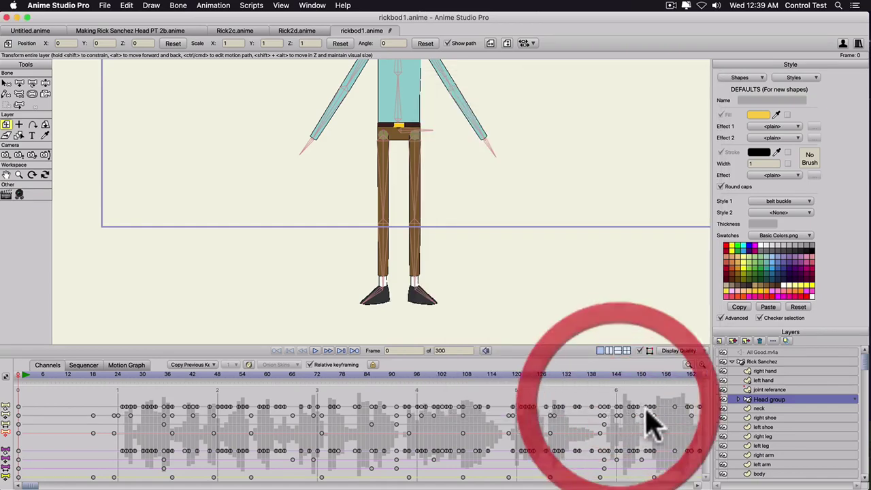
Set the Head group's layer masking to "Don't mask this layer".
{"action": "double_click", "coordinate": [771, 400]}
{"action": "left_click", "coordinate": [545, 90]}
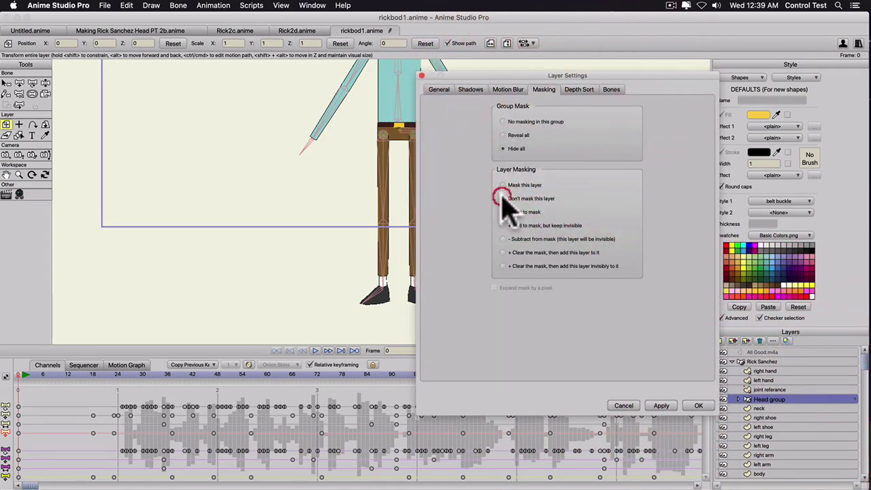
{"action": "left_click", "coordinate": [660, 405]}
{"action": "left_click", "coordinate": [697, 405]}
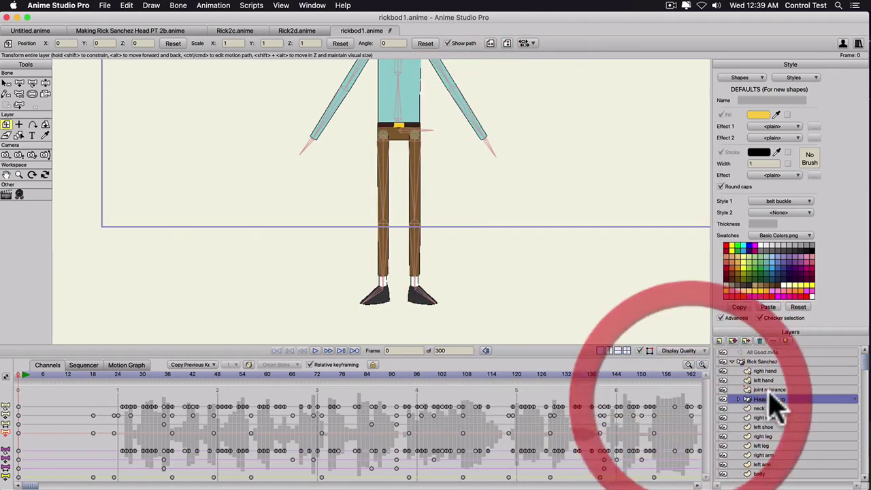
Exclude the joint referance layer from the mask with "Don't mask this layer".
{"action": "double_click", "coordinate": [770, 390]}
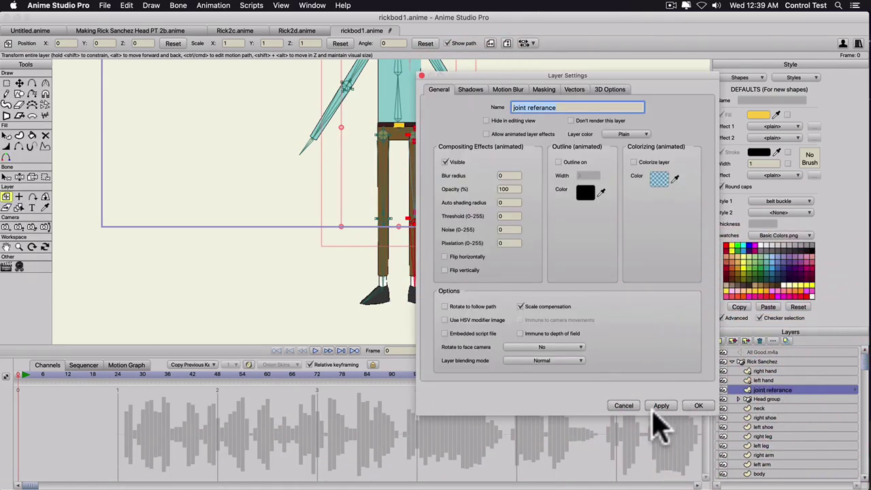
{"action": "left_click", "coordinate": [548, 92]}
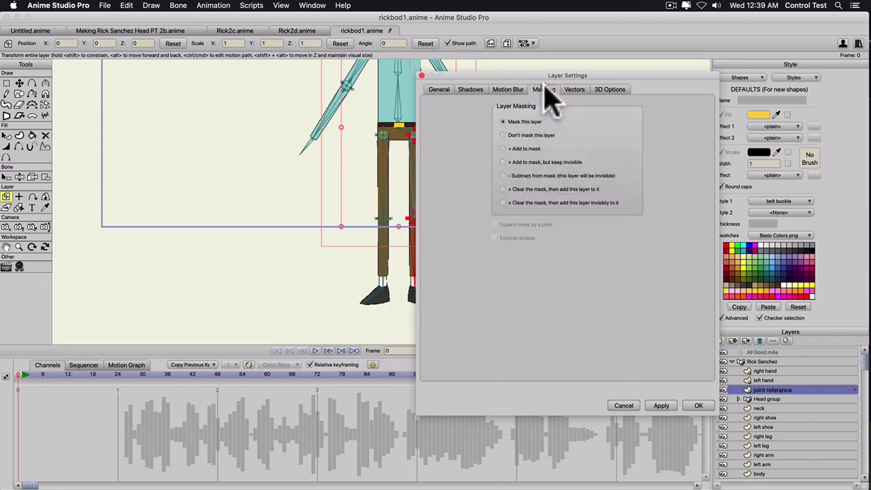
{"action": "left_click", "coordinate": [503, 134]}
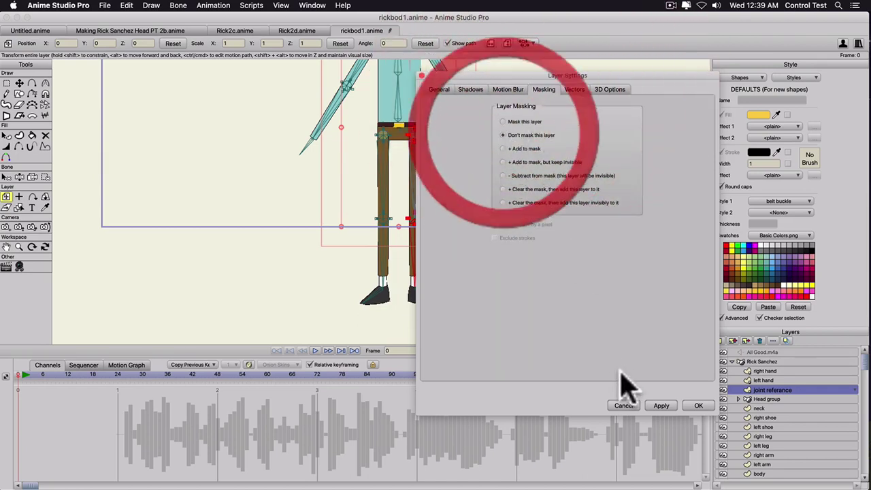
{"action": "left_click", "coordinate": [661, 406]}
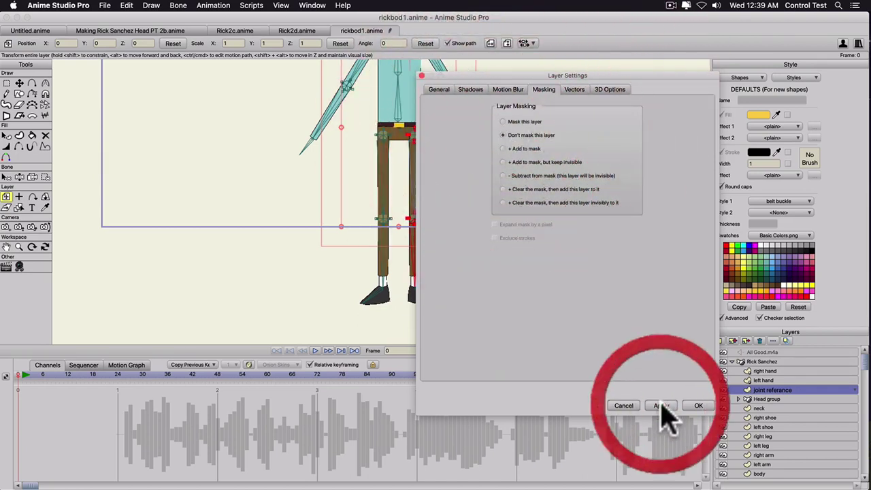
{"action": "left_click", "coordinate": [700, 407]}
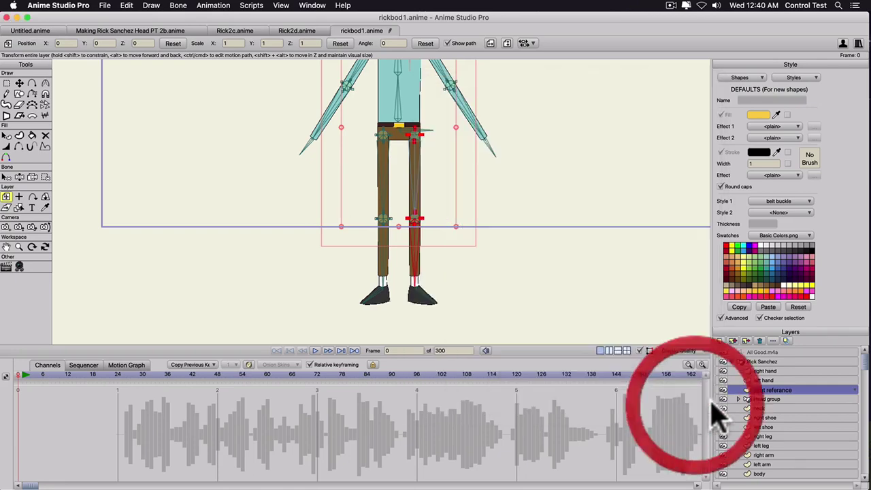
Set the layer masking of both the right hand and left hand layers to "Don't mask this layer".
{"action": "left_click", "coordinate": [768, 381]}
{"action": "left_click", "coordinate": [542, 90]}
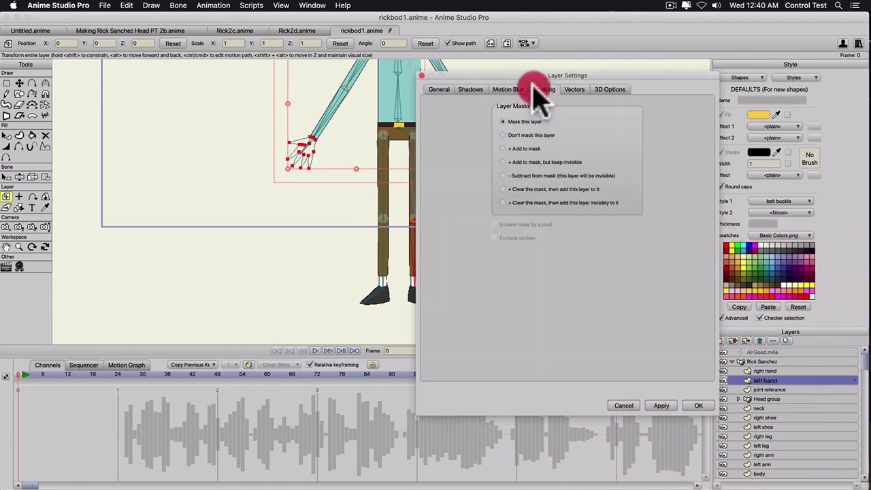
{"action": "left_click", "coordinate": [503, 135]}
{"action": "left_click", "coordinate": [767, 371]}
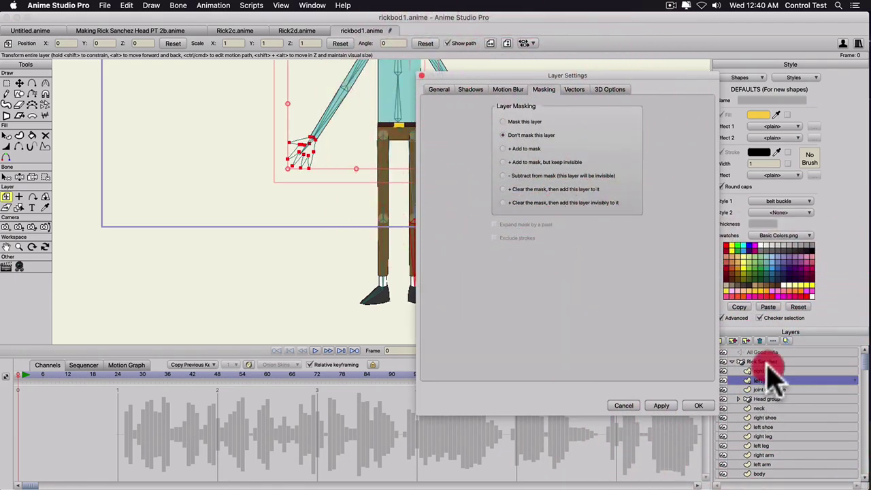
{"action": "left_click", "coordinate": [503, 134]}
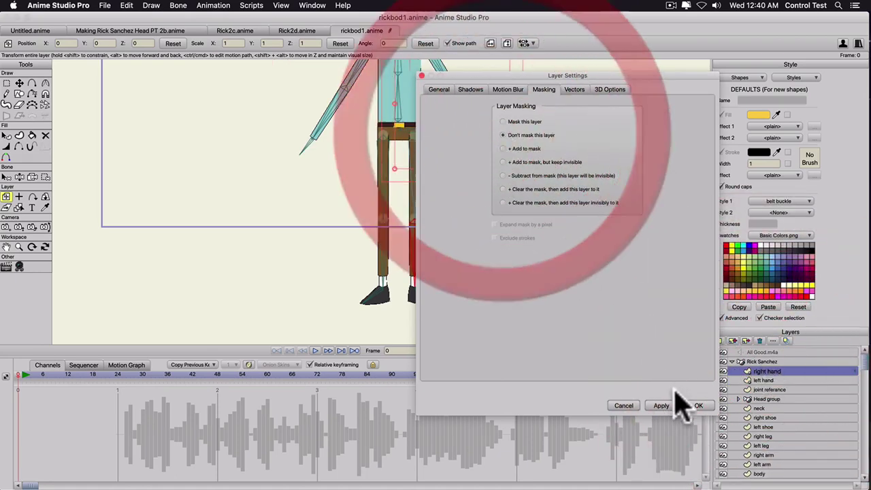
{"action": "left_click", "coordinate": [664, 406]}
{"action": "left_click", "coordinate": [749, 381]}
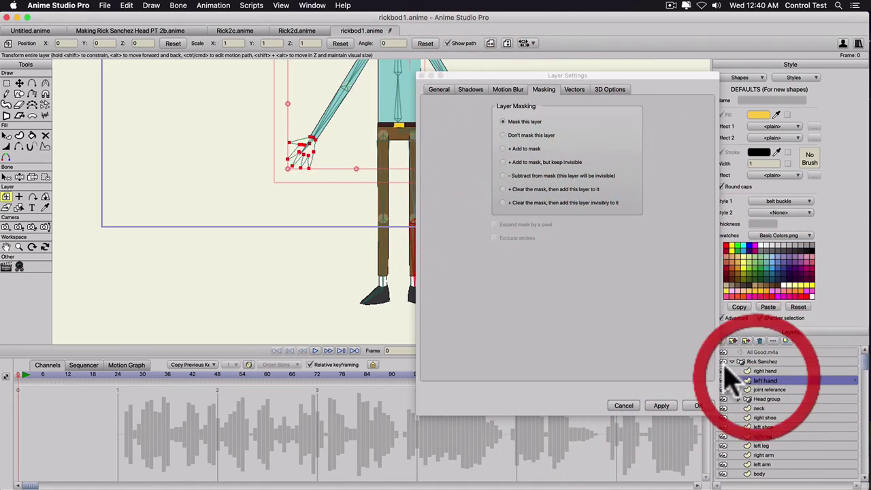
{"action": "left_click", "coordinate": [505, 136]}
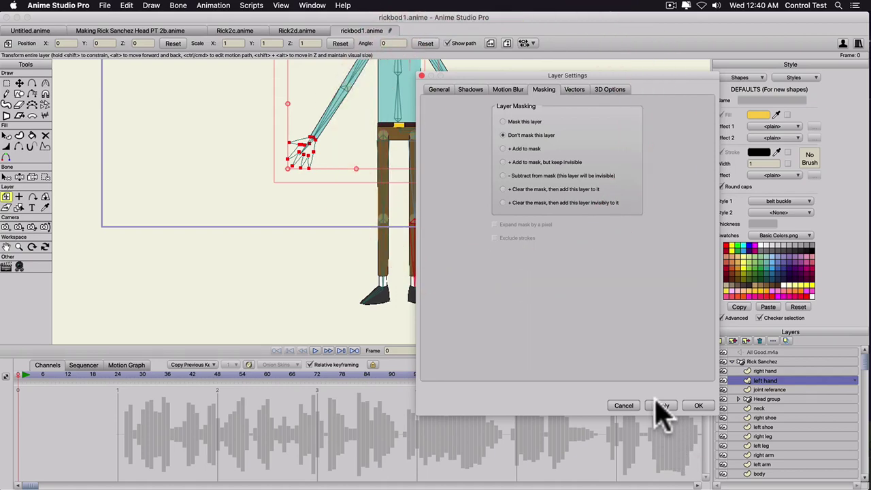
{"action": "left_click", "coordinate": [662, 406]}
{"action": "left_click", "coordinate": [698, 406]}
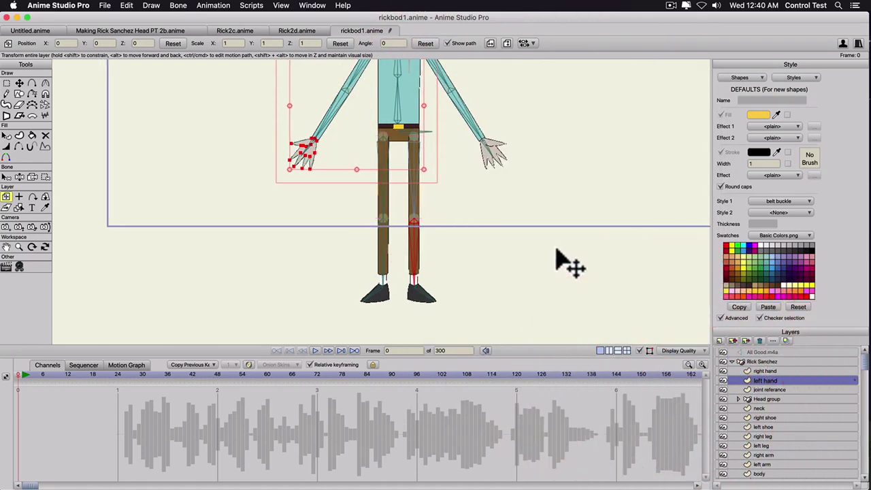
{"action": "scroll", "coordinate": [545, 253], "scroll_direction": "down", "scroll_amount": 3}
{"action": "scroll", "coordinate": [500, 228], "scroll_direction": "up", "scroll_amount": 2}
{"action": "left_click", "coordinate": [483, 234]}
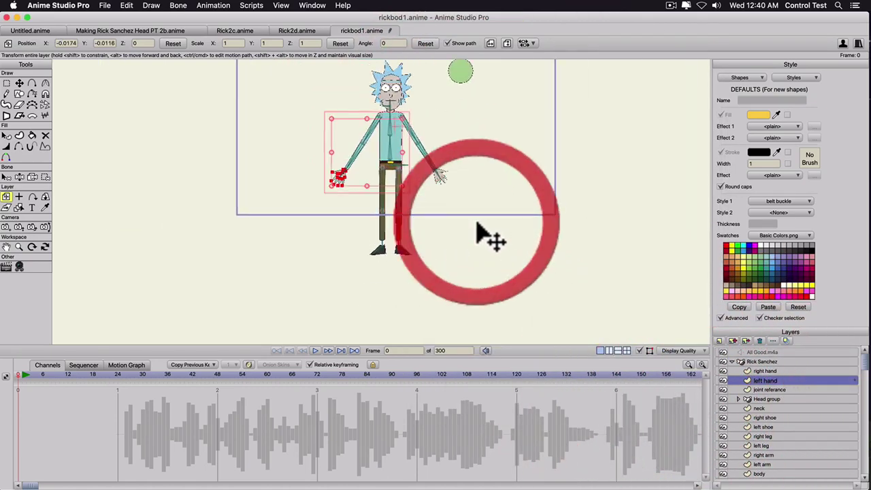
{"action": "key", "text": "super+z"}
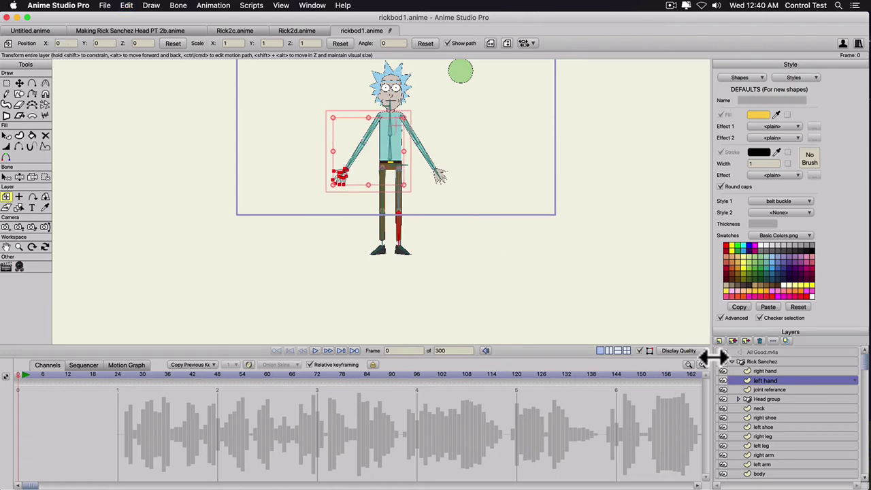
Hide the joint referance layer and look over the whole character on the canvas.
{"action": "scroll", "coordinate": [476, 249], "scroll_direction": "up", "scroll_amount": 2}
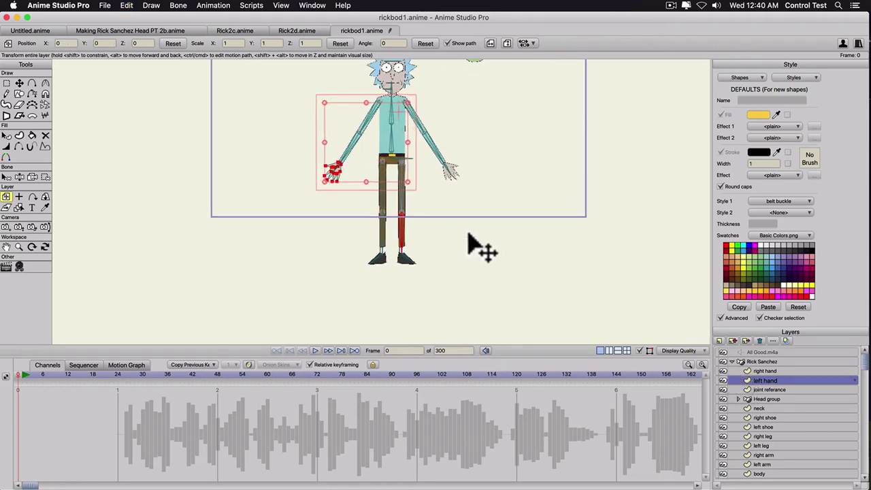
{"action": "left_click", "coordinate": [723, 390]}
{"action": "scroll", "coordinate": [473, 224], "scroll_direction": "down", "scroll_amount": 1}
{"action": "left_click_drag", "start_coordinate": [431, 212], "coordinate": [432, 296]}
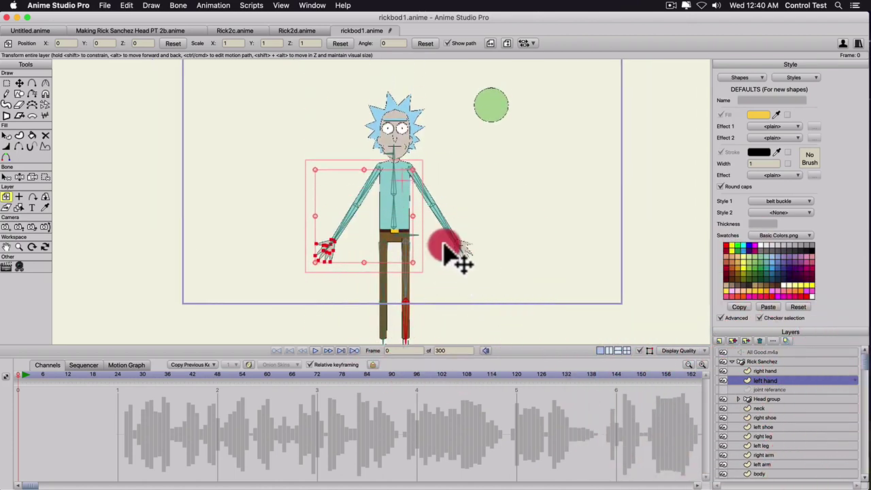
{"action": "left_click_drag", "start_coordinate": [444, 244], "coordinate": [431, 221]}
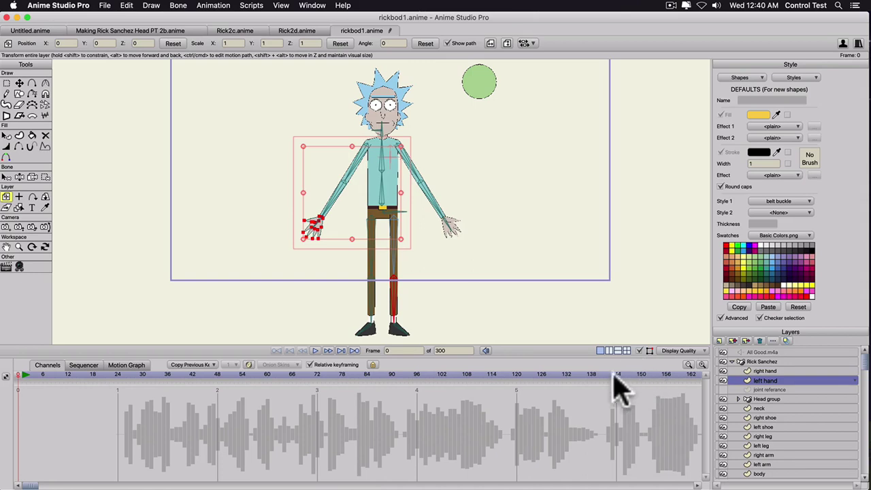
{"action": "scroll", "coordinate": [626, 306], "scroll_direction": "up", "scroll_amount": 2}
{"action": "scroll", "coordinate": [626, 296], "scroll_direction": "up", "scroll_amount": 1}
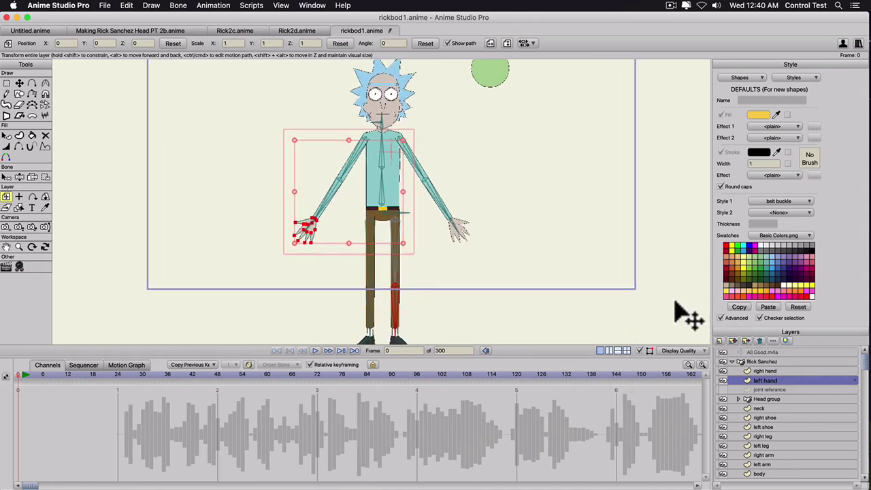
{"action": "left_click_drag", "start_coordinate": [675, 302], "coordinate": [636, 265]}
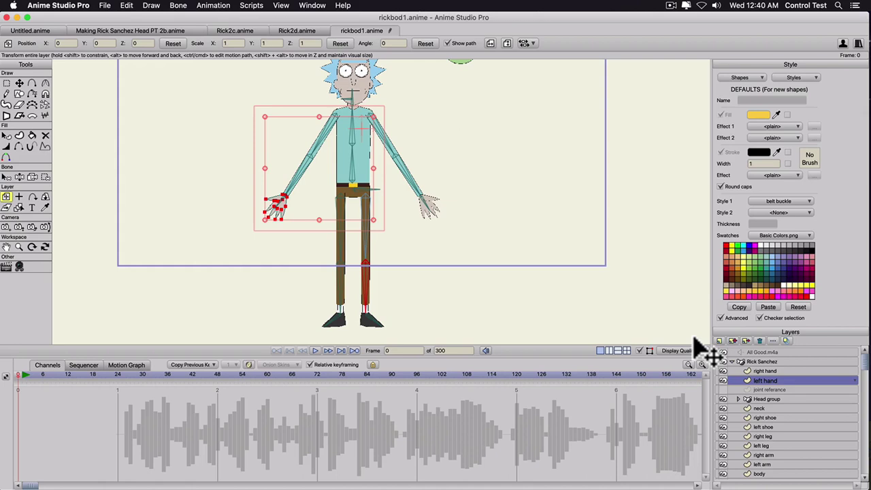
Set the layer color of the right hand, right shoe, right leg and right arm layers to Purple in one change.
{"action": "left_click", "coordinate": [763, 372]}
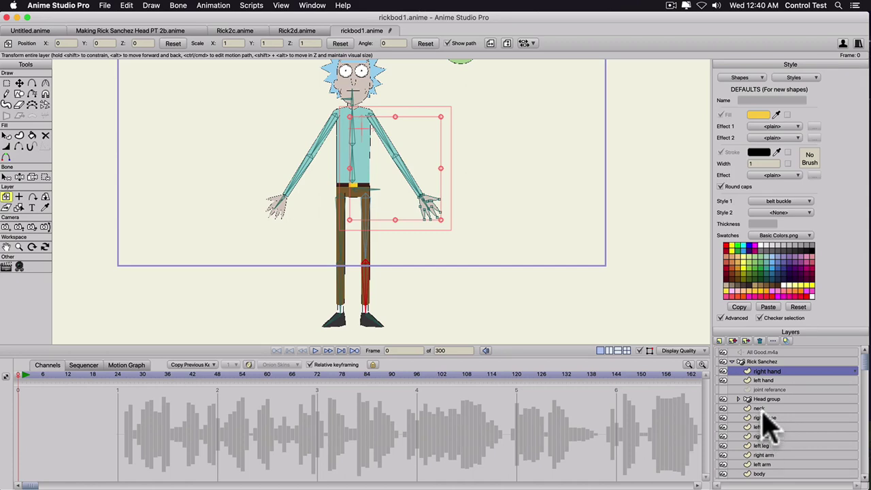
{"action": "left_click", "coordinate": [764, 417], "text": "super"}
{"action": "left_click", "coordinate": [765, 436], "text": "super"}
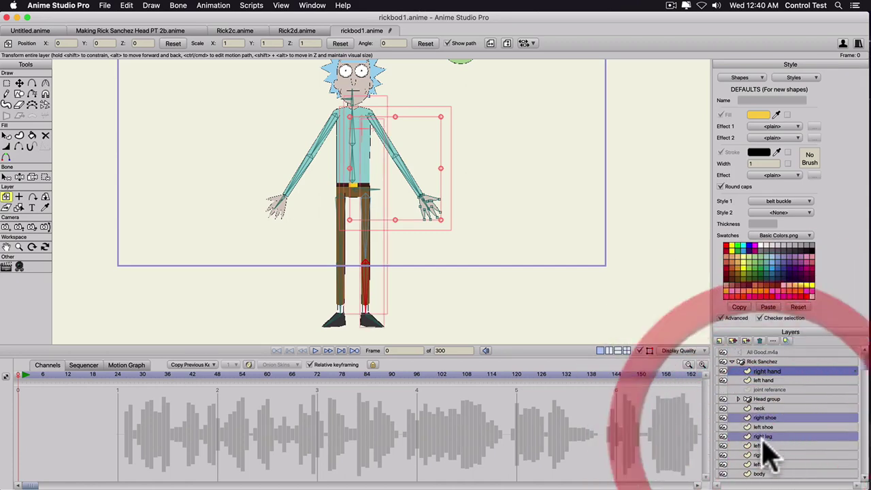
{"action": "left_click", "coordinate": [765, 457], "text": "super"}
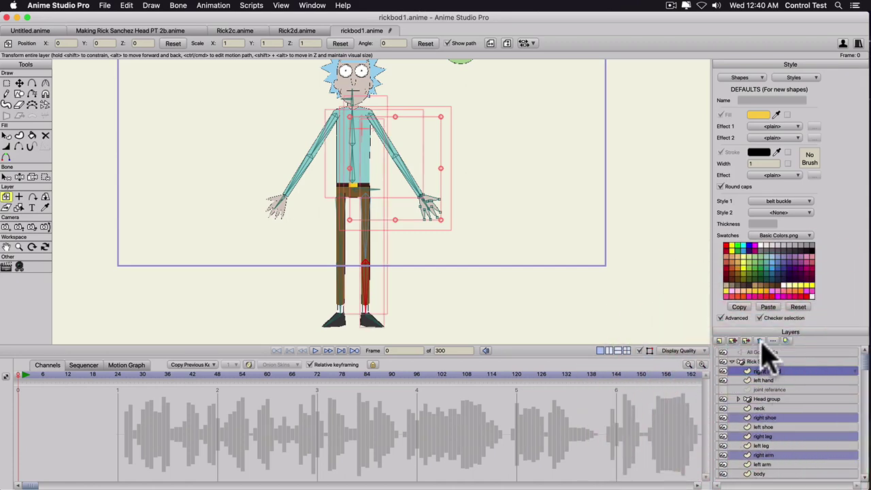
{"action": "double_click", "coordinate": [853, 372]}
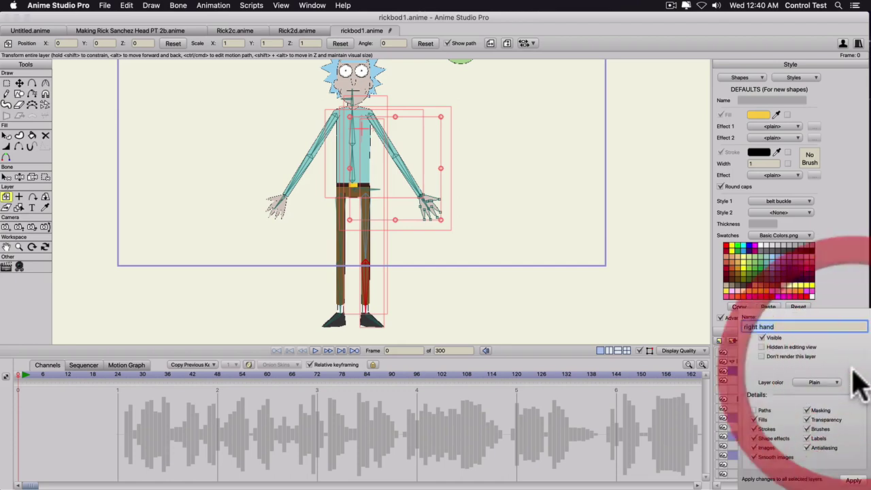
{"action": "left_click", "coordinate": [815, 383]}
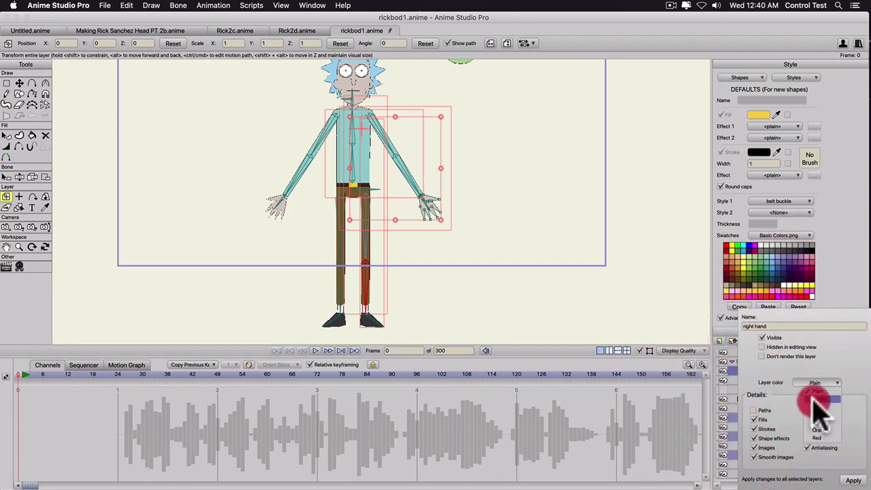
{"action": "left_click", "coordinate": [817, 400]}
{"action": "left_click", "coordinate": [852, 480]}
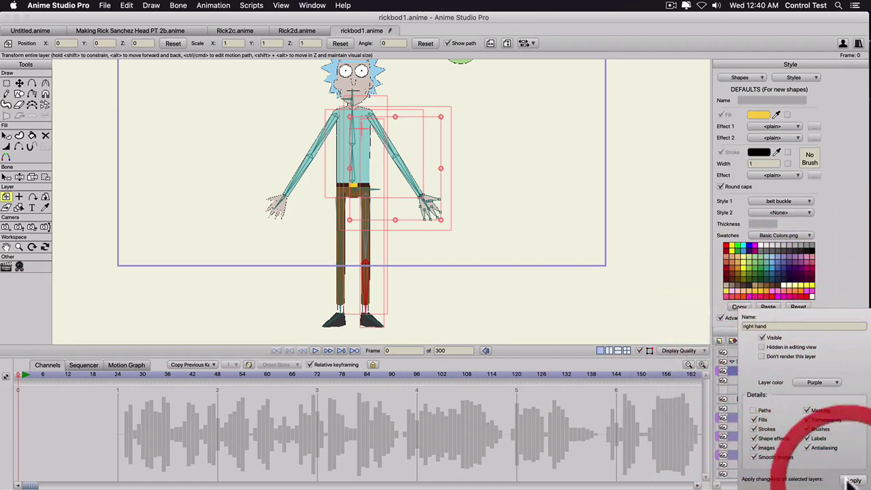
Select the Head group layer and detach the Style window from the panels beside the canvas.
{"action": "left_click", "coordinate": [732, 399]}
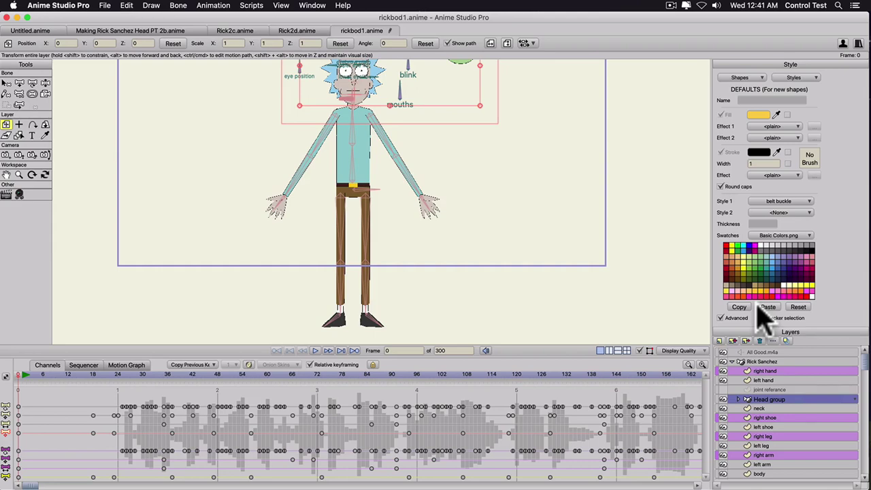
{"action": "key", "text": "super+t"}
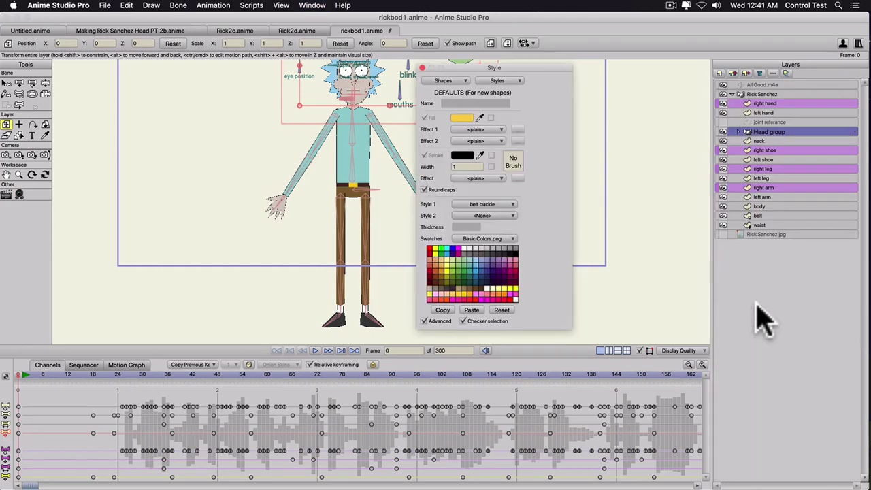
Set the layer color of the left hand, left shoe, left leg and left arm layers to Orange in one change.
{"action": "left_click", "coordinate": [754, 123]}
{"action": "left_click", "coordinate": [760, 113]}
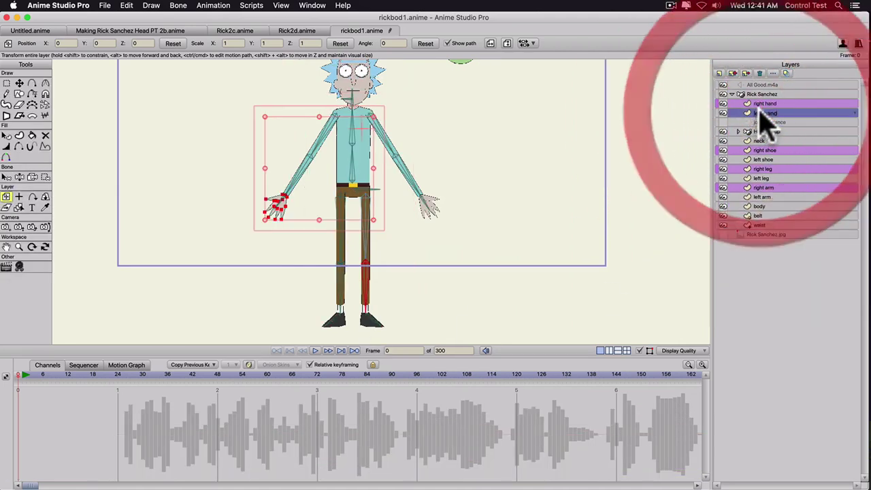
{"action": "left_click", "coordinate": [754, 160], "text": "super"}
{"action": "left_click", "coordinate": [755, 178], "text": "super"}
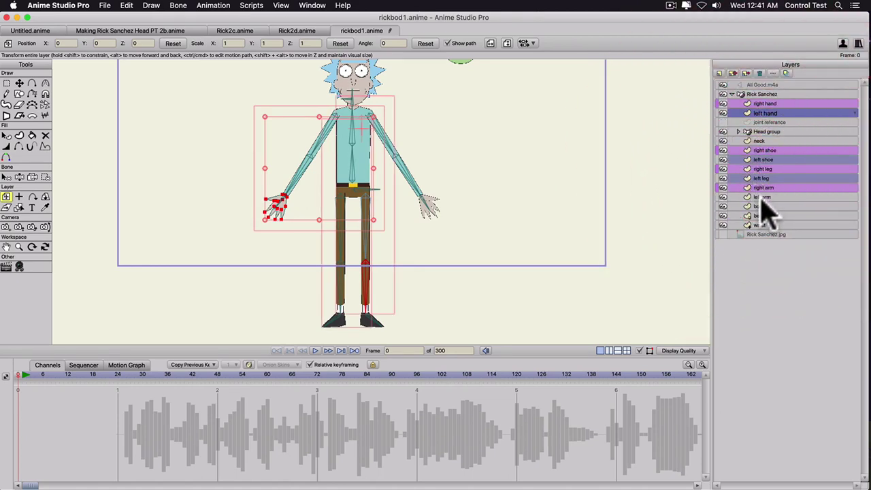
{"action": "left_click", "coordinate": [762, 197], "text": "super"}
{"action": "double_click", "coordinate": [852, 114]}
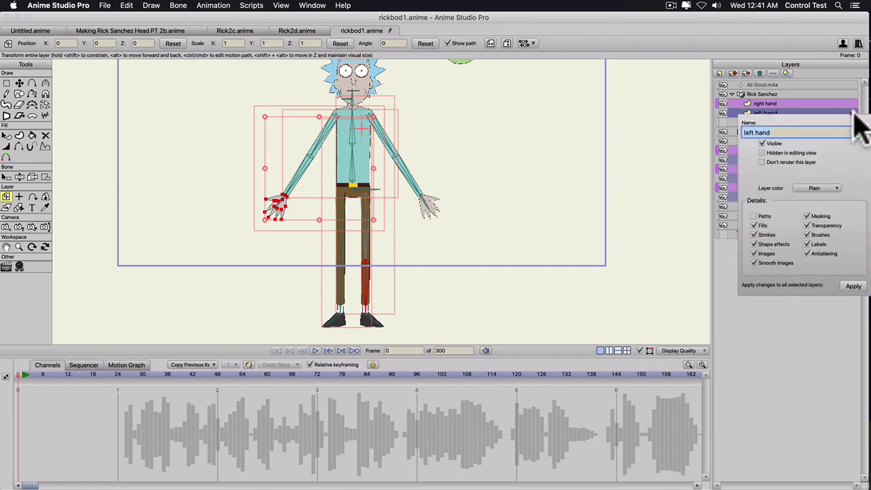
{"action": "left_click", "coordinate": [817, 188]}
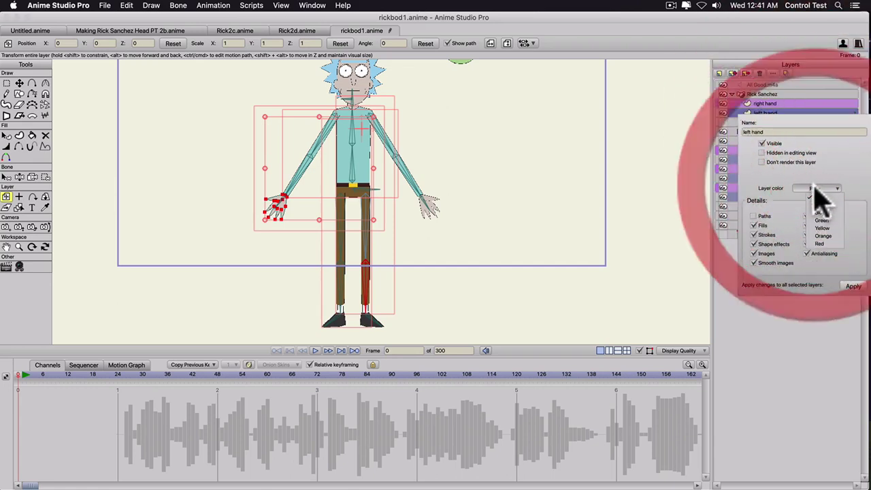
{"action": "left_click", "coordinate": [825, 236]}
{"action": "left_click", "coordinate": [852, 287]}
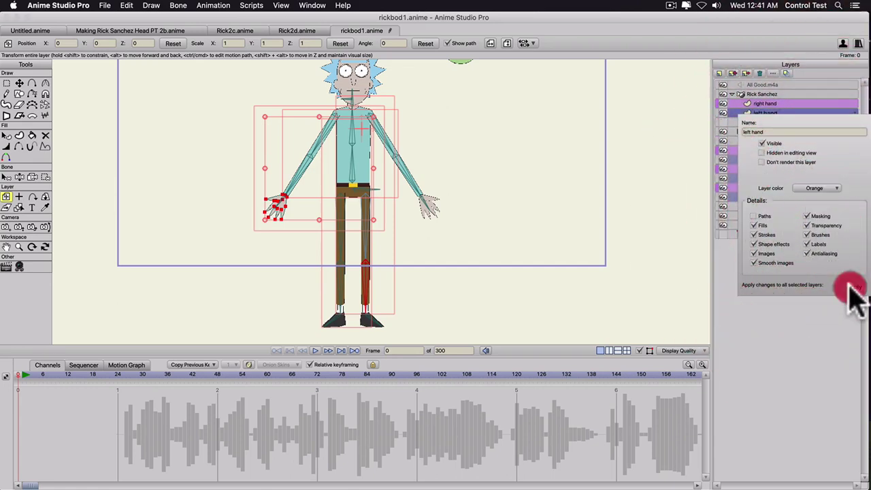
{"action": "left_click", "coordinate": [735, 257]}
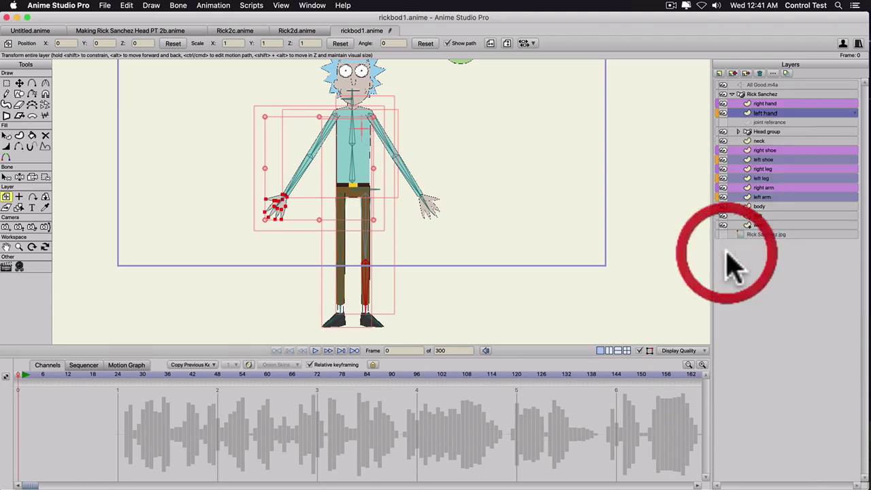
Set the layer color of the Head group, neck, body, belt and waist layers to Yellow in one change.
{"action": "left_click", "coordinate": [761, 131]}
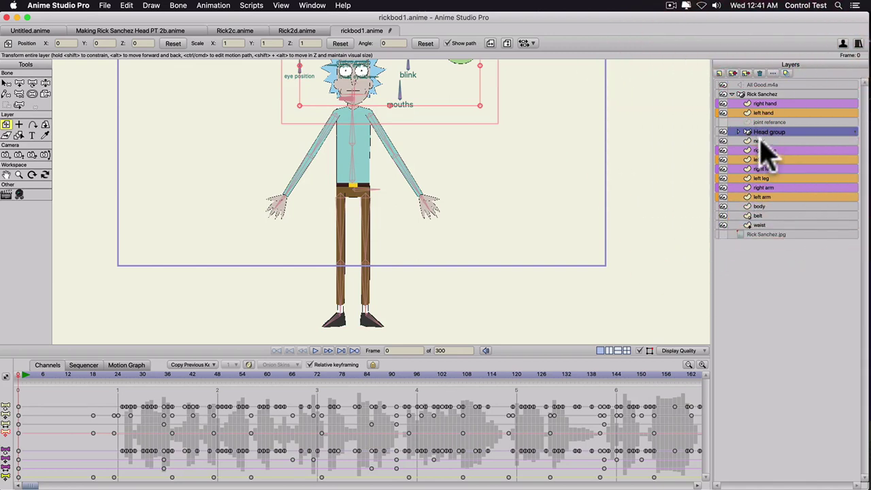
{"action": "left_click", "coordinate": [759, 206], "text": "super"}
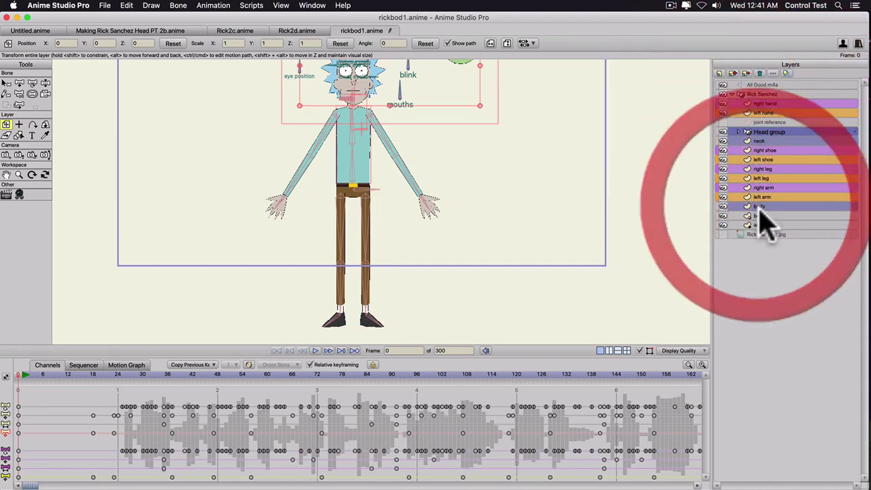
{"action": "left_click", "coordinate": [761, 217], "text": "super"}
{"action": "left_click", "coordinate": [761, 224], "text": "super"}
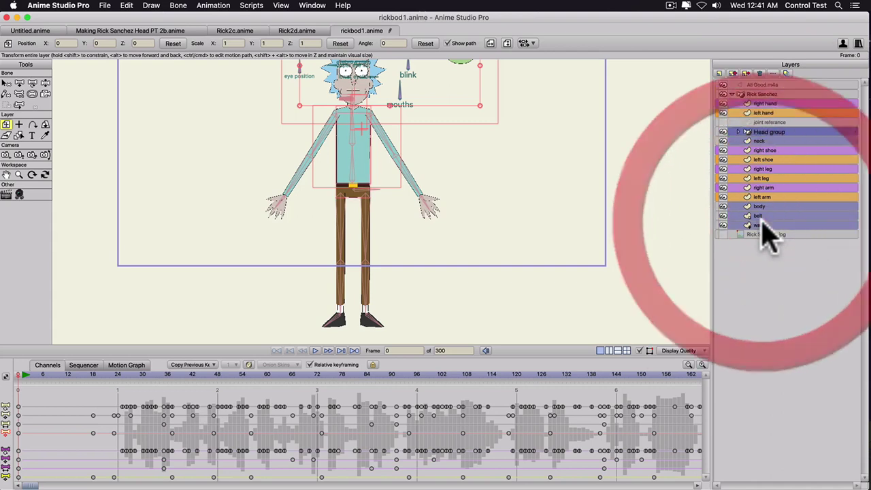
{"action": "left_click", "coordinate": [855, 132]}
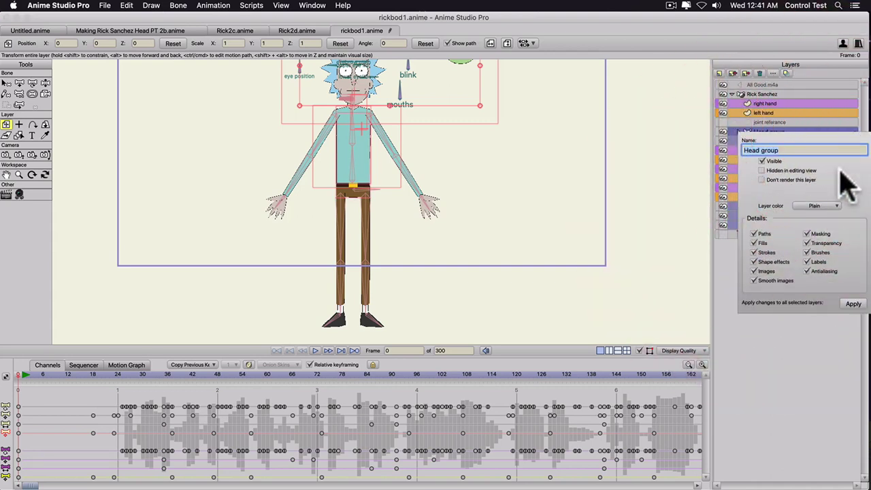
{"action": "left_click", "coordinate": [821, 206]}
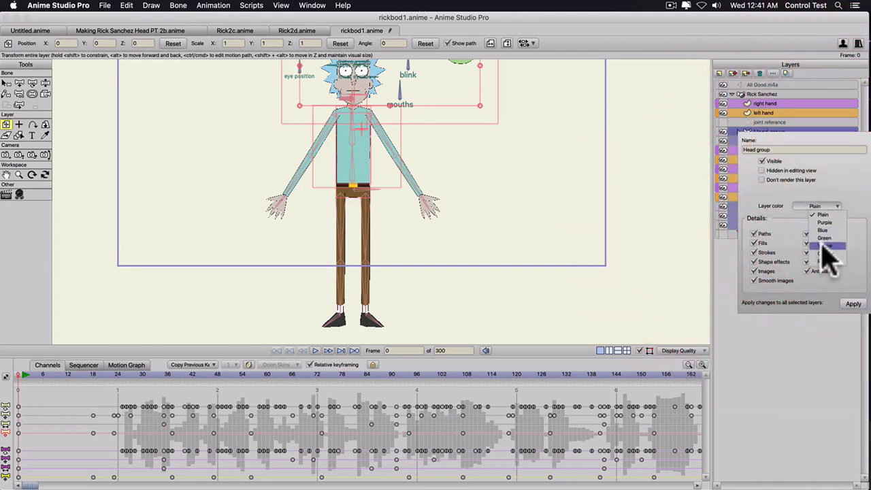
{"action": "left_click", "coordinate": [825, 246]}
{"action": "left_click", "coordinate": [854, 304]}
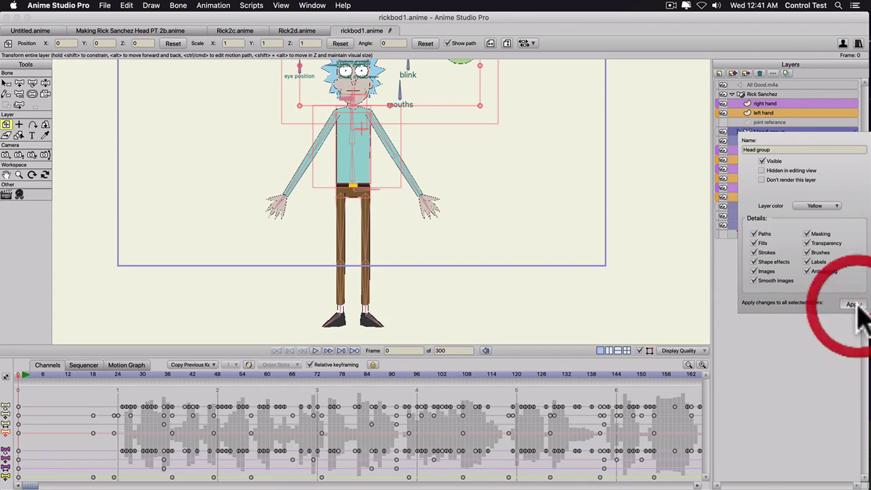
{"action": "left_click", "coordinate": [721, 281]}
{"action": "left_click", "coordinate": [545, 212]}
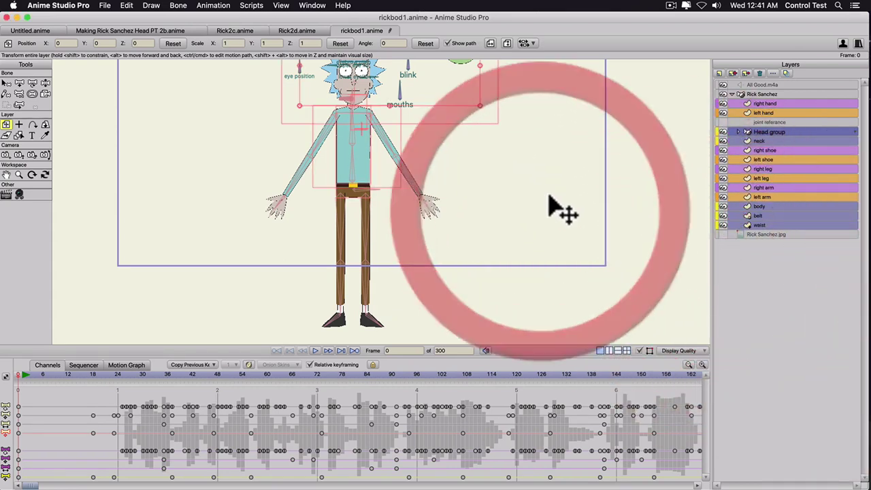
Select the Rick Sanchez bone layer and test the rig by raising the left arm beside the head with Manipulate Bones.
{"action": "scroll", "coordinate": [550, 197], "scroll_direction": "down", "scroll_amount": 1}
{"action": "scroll", "coordinate": [445, 131], "scroll_direction": "down", "scroll_amount": 1}
{"action": "scroll", "coordinate": [431, 146], "scroll_direction": "up", "scroll_amount": 2}
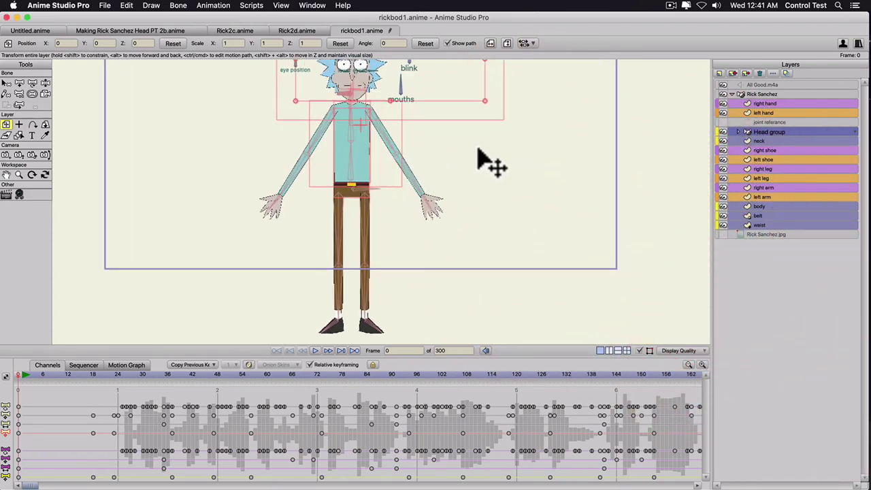
{"action": "left_click_drag", "start_coordinate": [479, 148], "coordinate": [461, 213]}
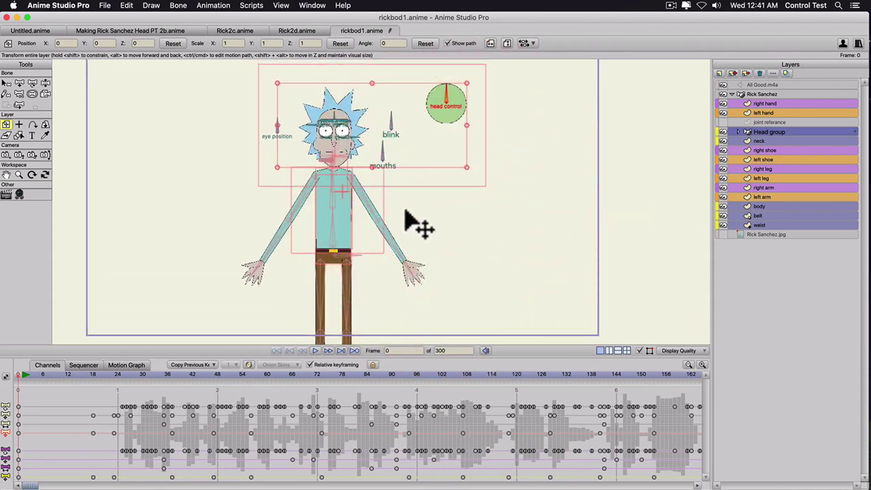
{"action": "left_click", "coordinate": [748, 94]}
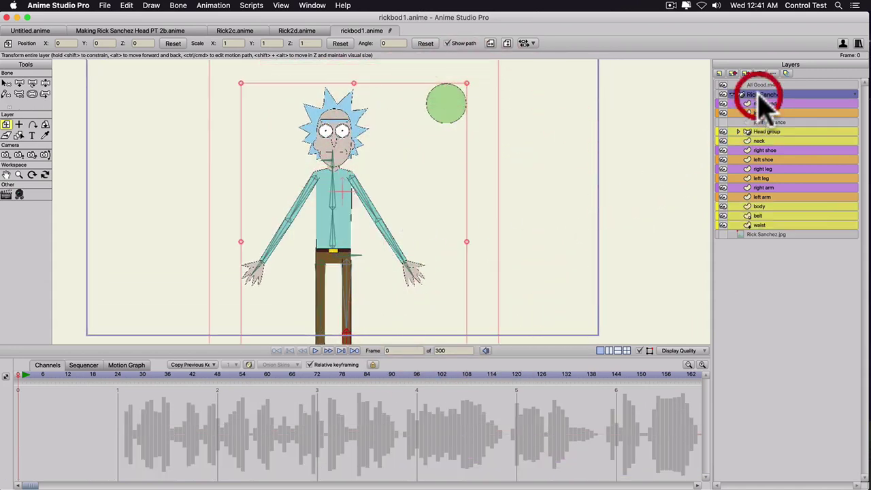
{"action": "left_click_drag", "start_coordinate": [276, 247], "coordinate": [301, 166]}
{"action": "left_click_drag", "start_coordinate": [324, 130], "coordinate": [229, 191]}
{"action": "scroll", "coordinate": [289, 148], "scroll_direction": "up", "scroll_amount": 2}
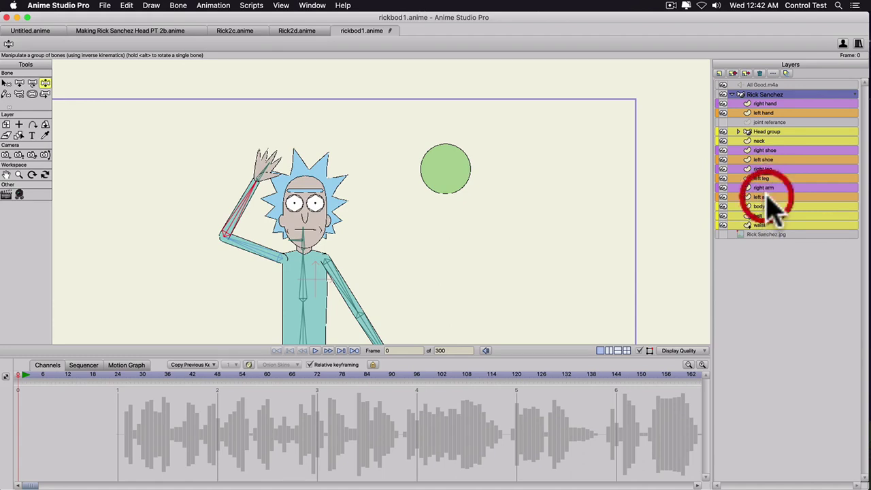
Move the left hand and left arm layers to the top of the Rick Sanchez group and test-pose the arm across the face.
{"action": "left_click", "coordinate": [768, 197]}
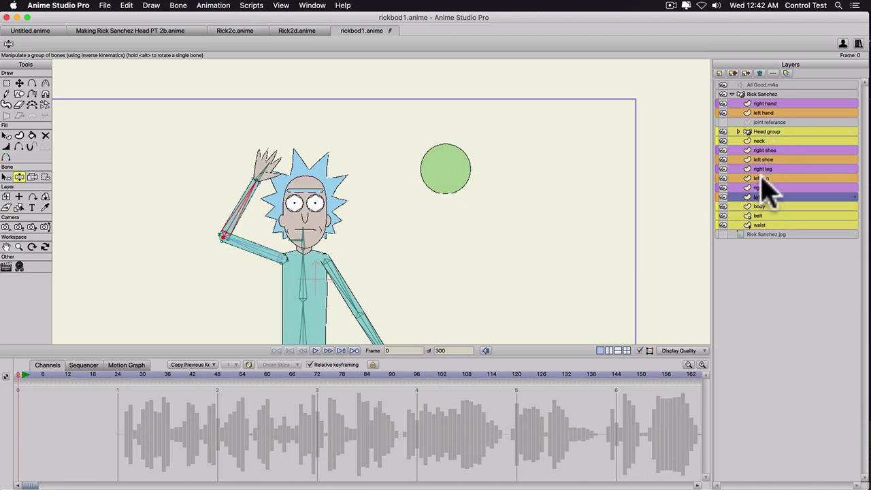
{"action": "left_click", "coordinate": [767, 115]}
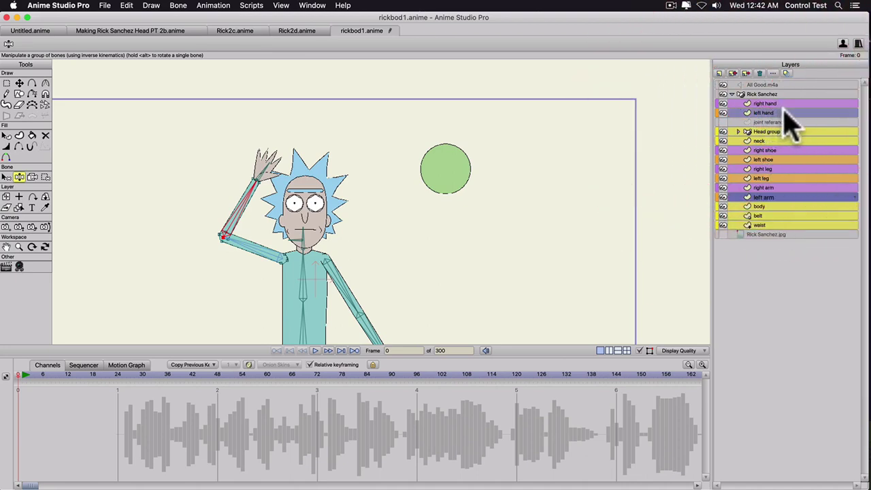
{"action": "left_click", "coordinate": [786, 113]}
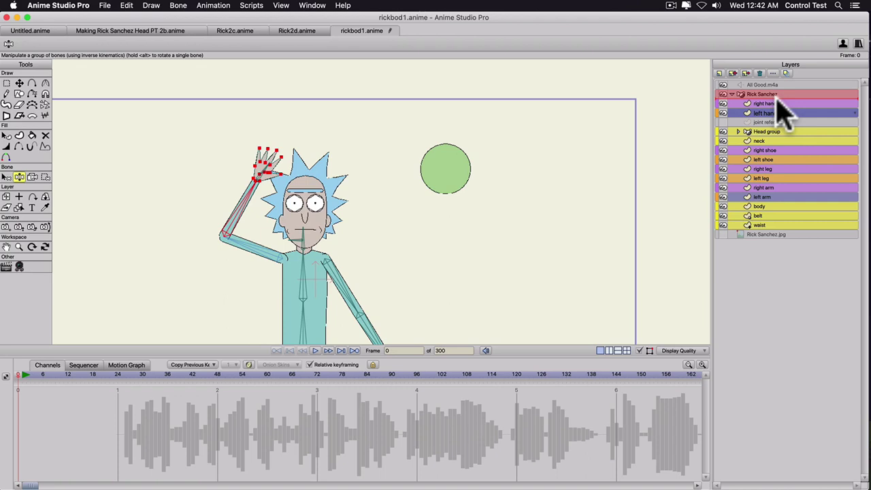
{"action": "left_click_drag", "start_coordinate": [776, 98], "coordinate": [776, 98]}
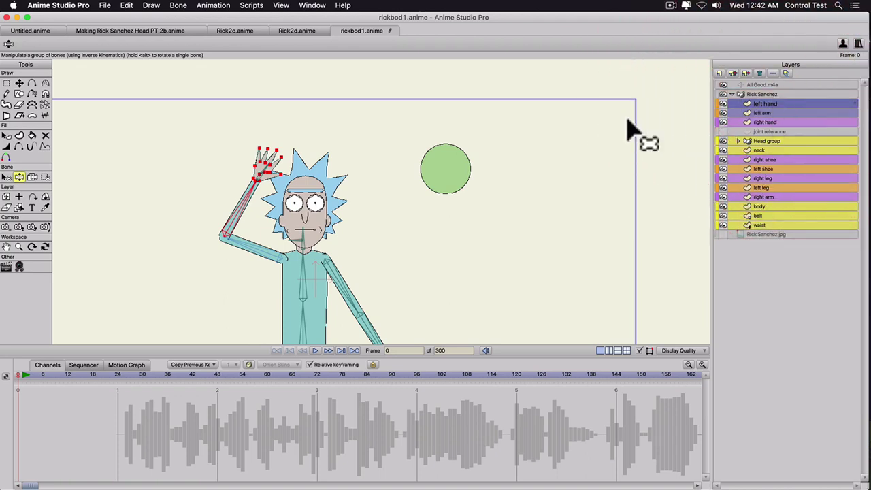
{"action": "left_click_drag", "start_coordinate": [234, 215], "coordinate": [270, 246]}
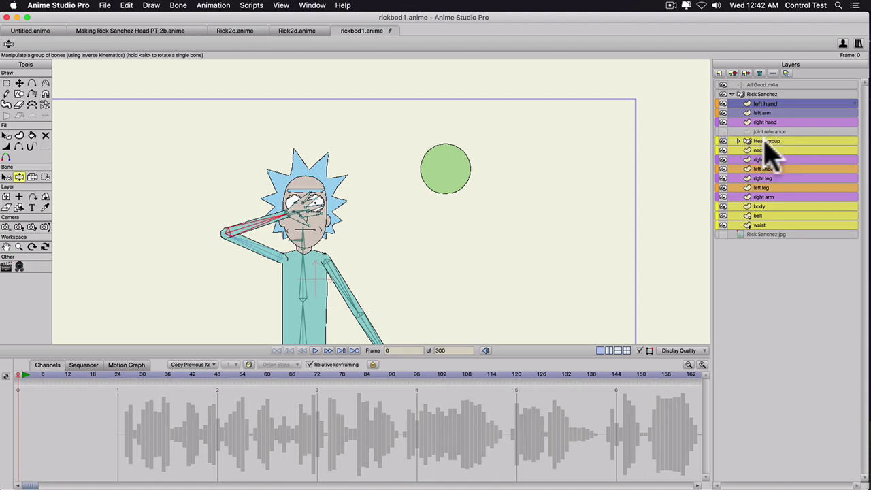
Move the right hand and right arm layers together directly beneath the left arm layer.
{"action": "left_click", "coordinate": [772, 197]}
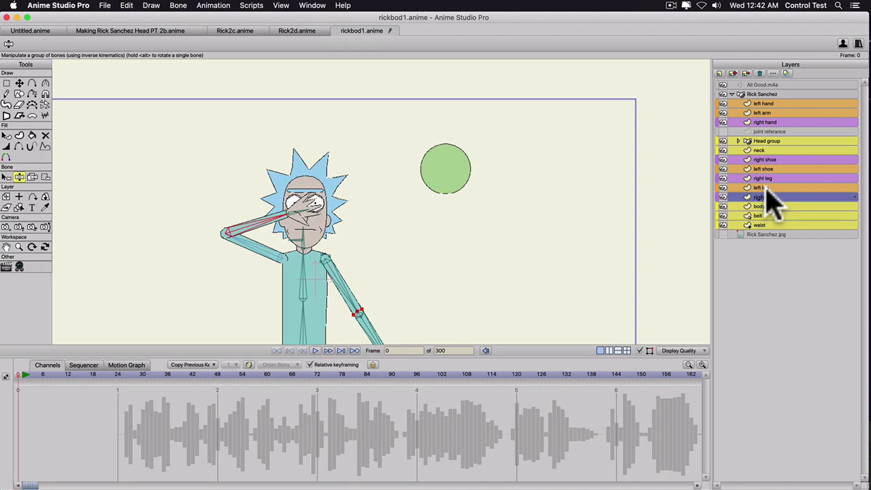
{"action": "left_click", "coordinate": [773, 123], "text": "super"}
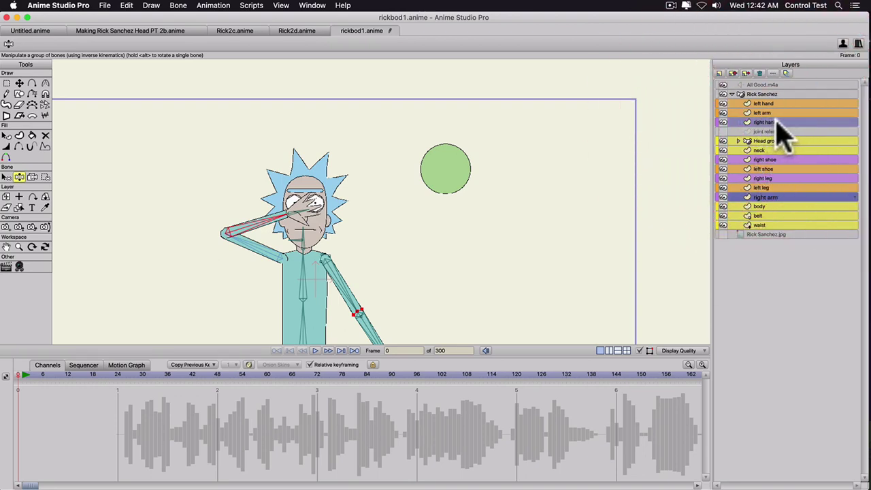
{"action": "left_click", "coordinate": [792, 124]}
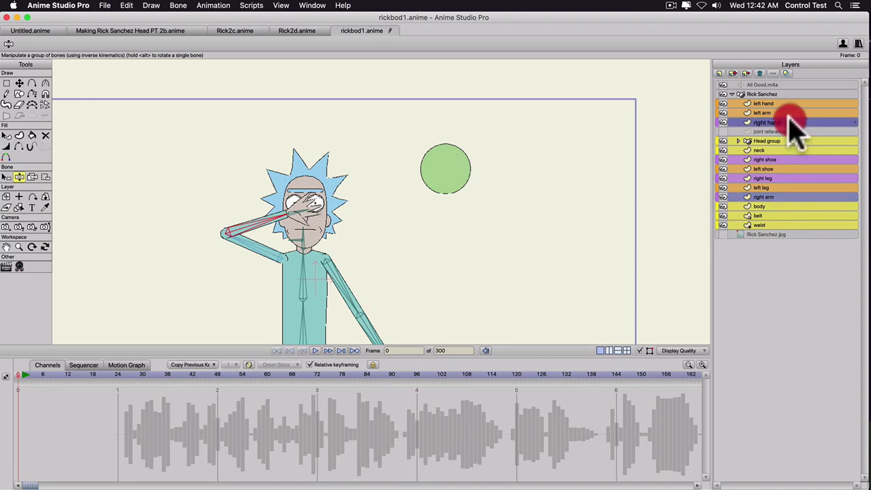
{"action": "left_click_drag", "start_coordinate": [789, 117], "coordinate": [788, 114]}
{"action": "left_click_drag", "start_coordinate": [785, 115], "coordinate": [784, 117]}
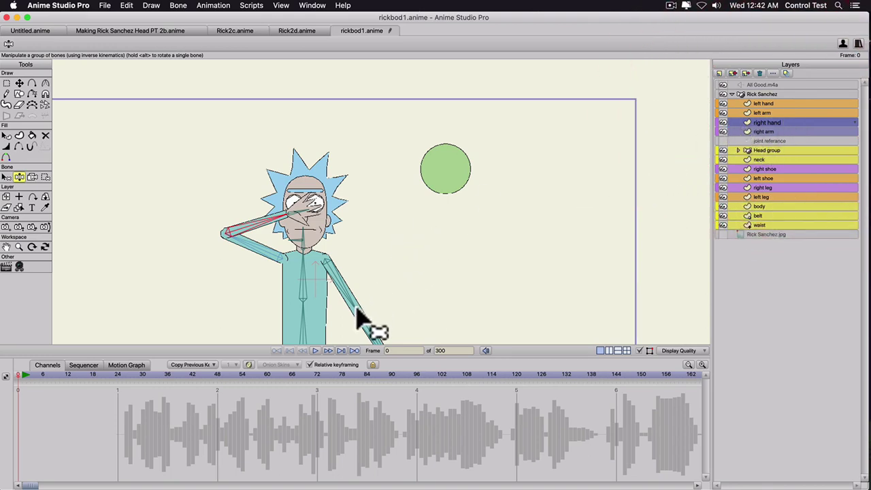
Test-pose both arms in front of the face and torso and tilt the lower spine bone to check the layer order.
{"action": "left_click_drag", "start_coordinate": [373, 340], "coordinate": [305, 183]}
{"action": "left_click_drag", "start_coordinate": [334, 208], "coordinate": [310, 325]}
{"action": "left_click_drag", "start_coordinate": [279, 241], "coordinate": [278, 334]}
{"action": "scroll", "coordinate": [282, 293], "scroll_direction": "down", "scroll_amount": 3}
{"action": "scroll", "coordinate": [282, 294], "scroll_direction": "down", "scroll_amount": 2}
{"action": "left_click_drag", "start_coordinate": [284, 290], "coordinate": [296, 212]}
{"action": "scroll", "coordinate": [338, 181], "scroll_direction": "up", "scroll_amount": 2}
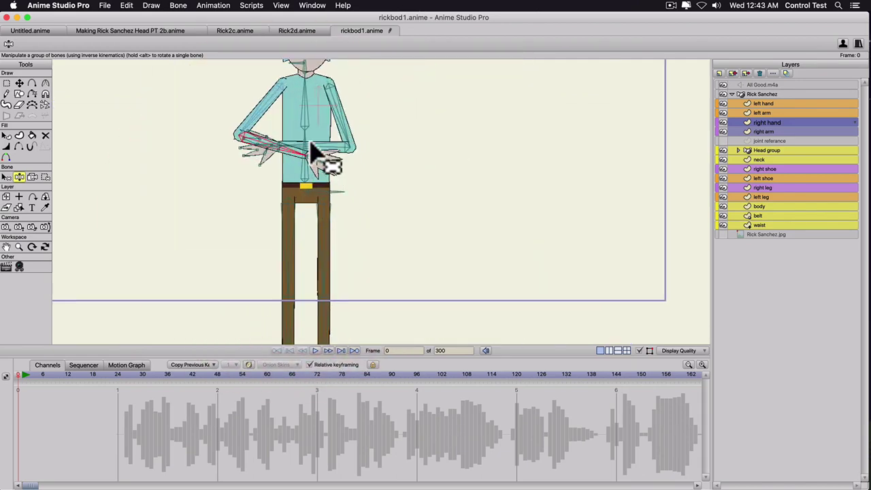
{"action": "left_click_drag", "start_coordinate": [321, 166], "coordinate": [306, 147]}
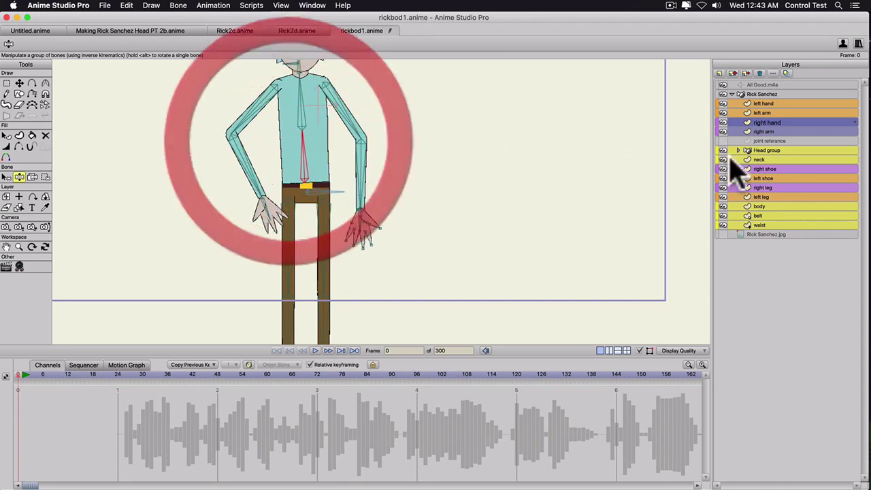
Bind the belt layer to the lower spine bone with Bind Layer.
{"action": "left_click", "coordinate": [764, 215]}
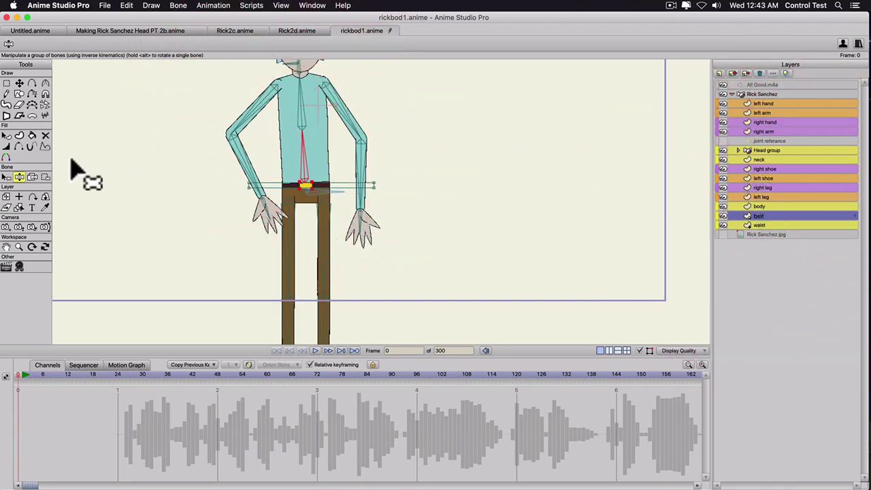
{"action": "left_click", "coordinate": [32, 178]}
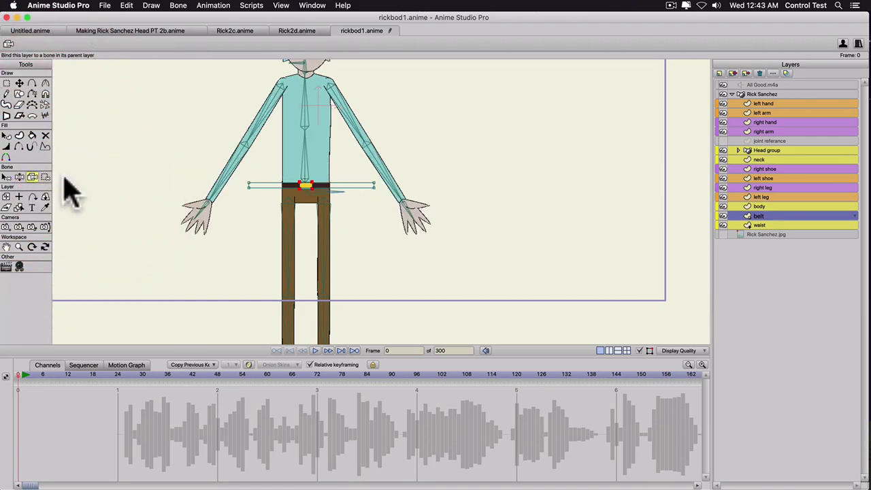
{"action": "left_click", "coordinate": [304, 175]}
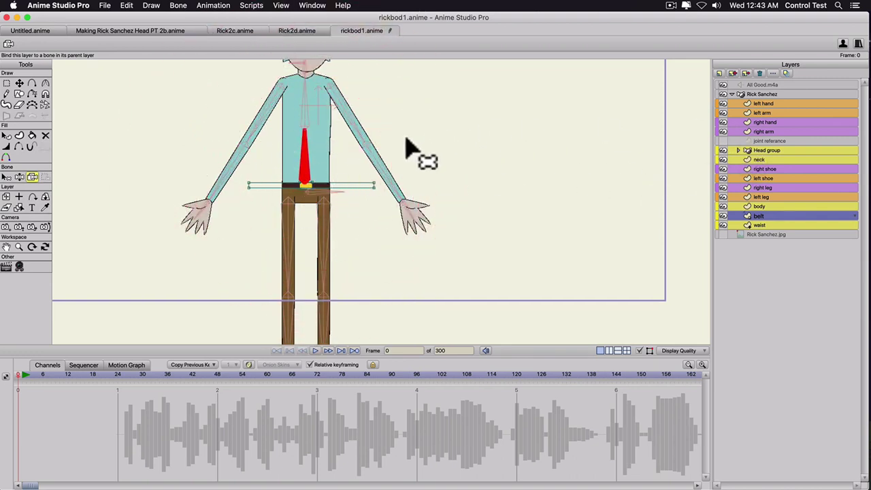
Tilt the lower spine bone with Manipulate Bones and examine closely how the belt meets the shirt and waist.
{"action": "key", "text": "z"}
{"action": "left_click_drag", "start_coordinate": [326, 158], "coordinate": [291, 146]}
{"action": "scroll", "coordinate": [286, 150], "scroll_direction": "up", "scroll_amount": 3}
{"action": "mouse_move", "coordinate": [196, 123]}
{"action": "left_mouse_down"}
{"action": "mouse_move", "coordinate": [181, 140]}
{"action": "mouse_move", "coordinate": [198, 136]}
{"action": "mouse_move", "coordinate": [200, 119]}
{"action": "mouse_move", "coordinate": [197, 133]}
{"action": "left_mouse_up"}
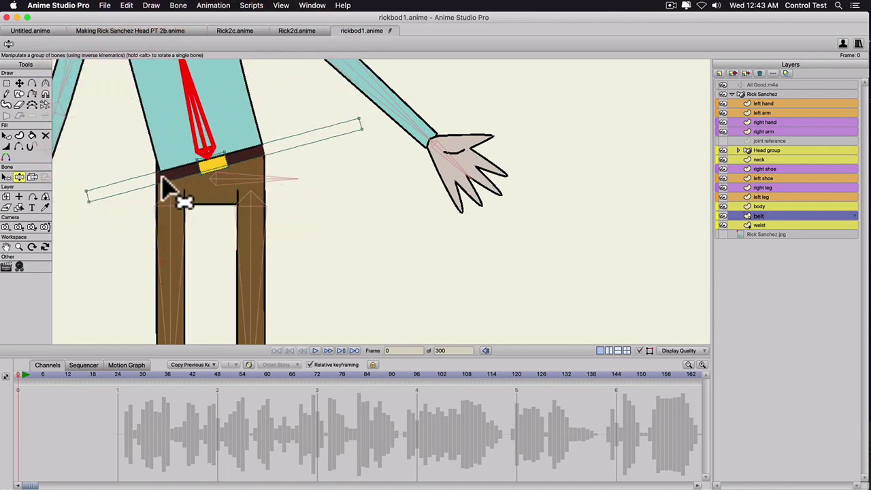
{"action": "mouse_move", "coordinate": [199, 102]}
{"action": "left_mouse_down"}
{"action": "mouse_move", "coordinate": [228, 112]}
{"action": "mouse_move", "coordinate": [212, 102]}
{"action": "left_mouse_up"}
{"action": "scroll", "coordinate": [290, 166], "scroll_direction": "up", "scroll_amount": 5}
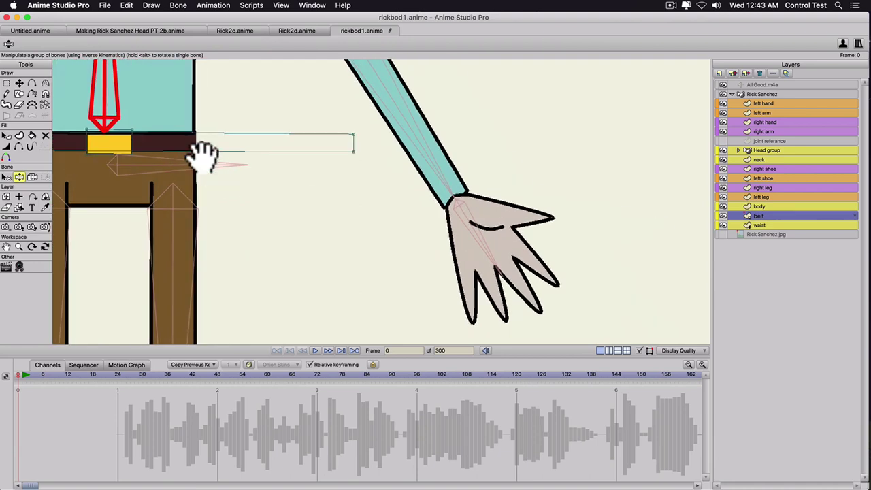
{"action": "left_click_drag", "start_coordinate": [204, 157], "coordinate": [370, 188]}
{"action": "scroll", "coordinate": [368, 187], "scroll_direction": "up", "scroll_amount": 1}
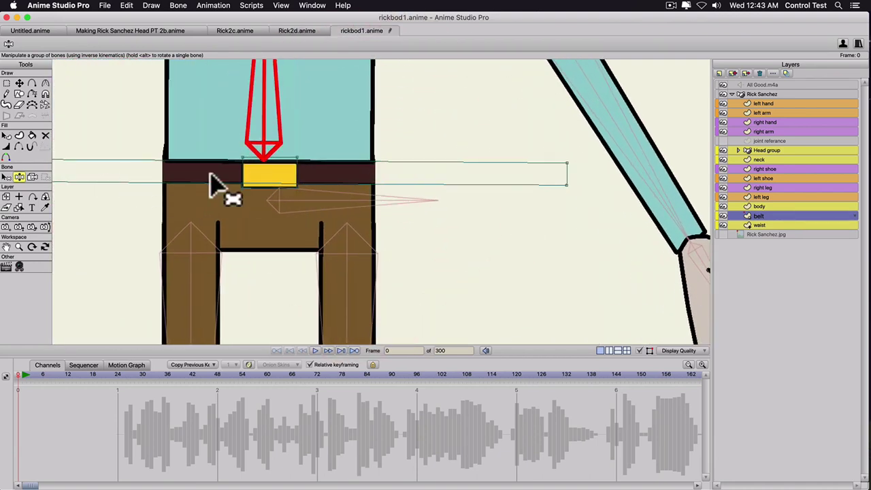
Enable Expand mask by a pixel and Exclude strokes in the waist layer's masking settings.
{"action": "double_click", "coordinate": [763, 225]}
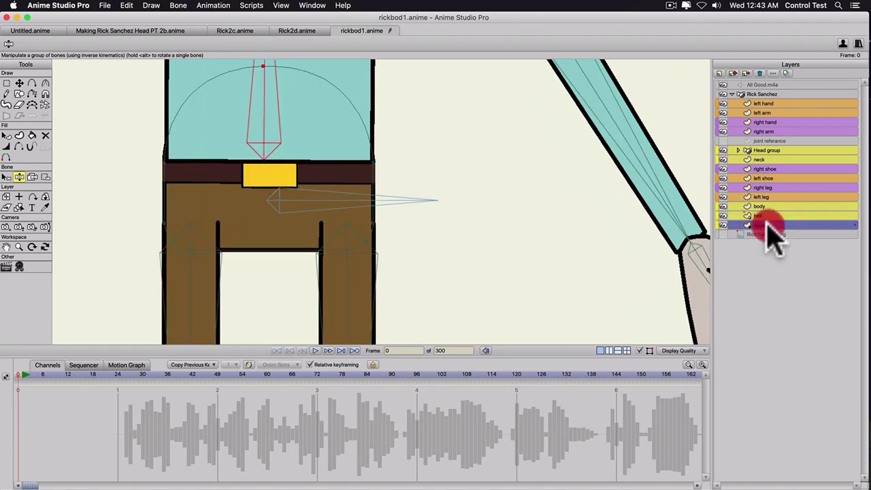
{"action": "left_click", "coordinate": [543, 90]}
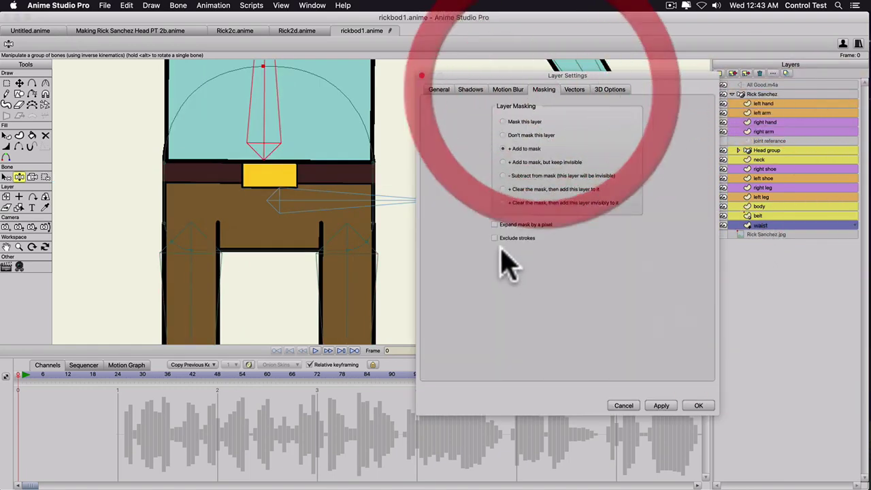
{"action": "left_click", "coordinate": [496, 225]}
{"action": "left_click", "coordinate": [495, 238]}
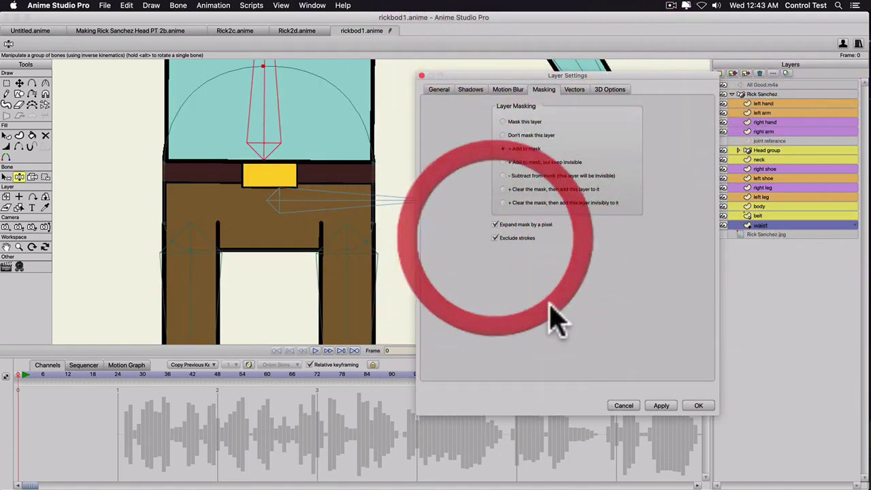
{"action": "left_click", "coordinate": [688, 403]}
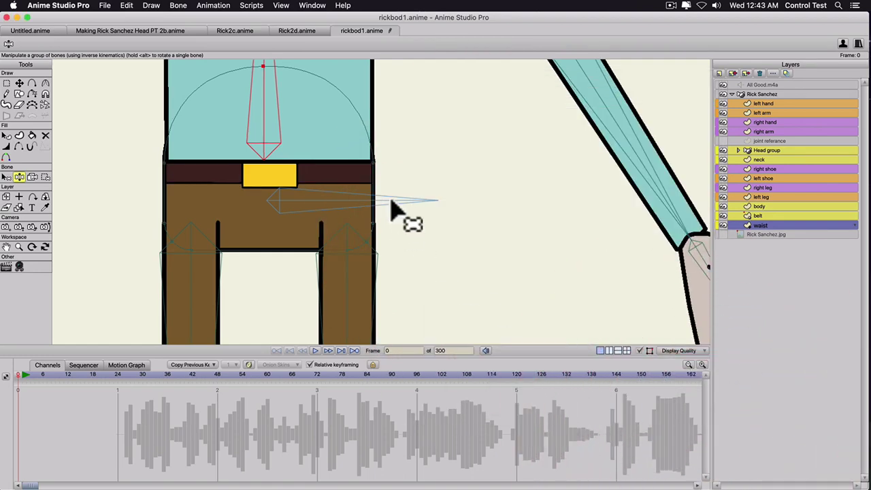
Tilt the lower spine bone to check the belt and waist masking on the whole figure.
{"action": "scroll", "coordinate": [281, 188], "scroll_direction": "down", "scroll_amount": 5}
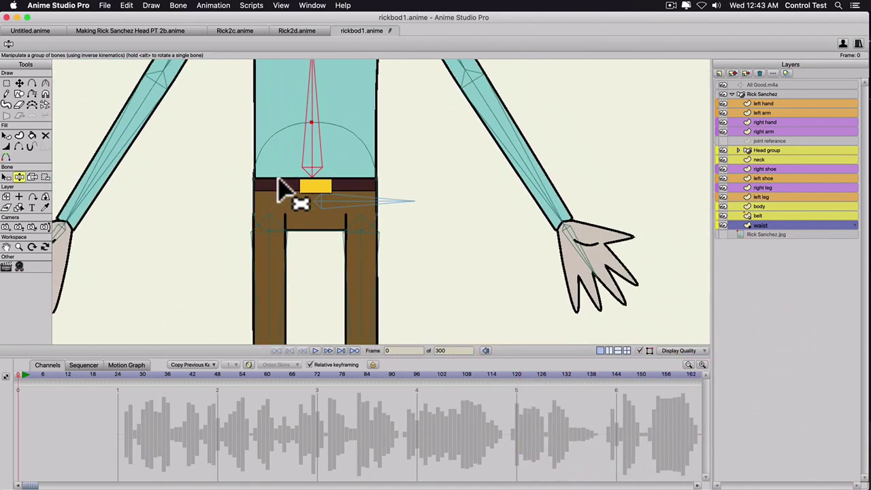
{"action": "mouse_move", "coordinate": [307, 140]}
{"action": "left_mouse_down"}
{"action": "mouse_move", "coordinate": [338, 138]}
{"action": "mouse_move", "coordinate": [297, 136]}
{"action": "mouse_move", "coordinate": [311, 129]}
{"action": "left_mouse_up"}
{"action": "scroll", "coordinate": [318, 159], "scroll_direction": "down", "scroll_amount": 5}
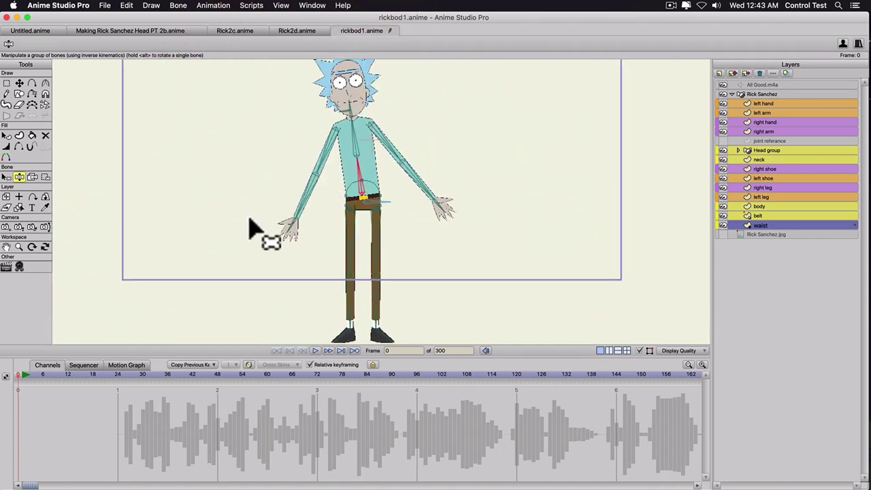
{"action": "left_click", "coordinate": [4, 364]}
{"action": "scroll", "coordinate": [313, 174], "scroll_direction": "up", "scroll_amount": 1}
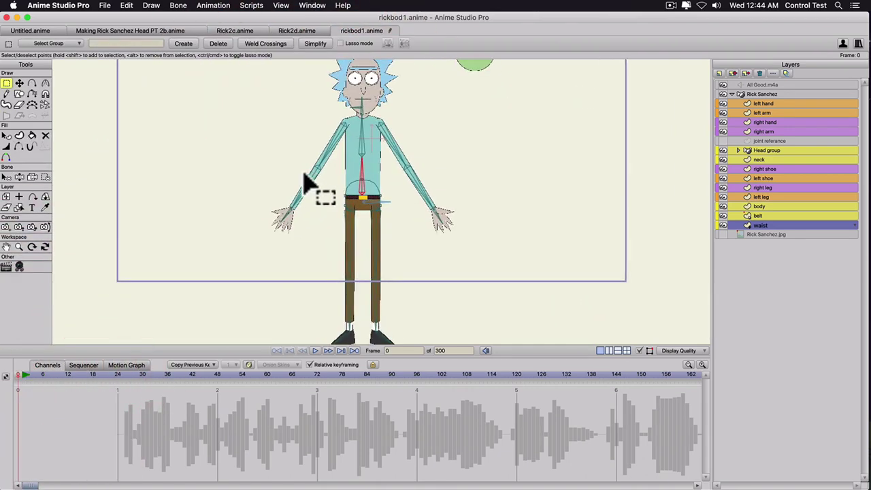
{"action": "mouse_move", "coordinate": [303, 173]}
{"action": "left_mouse_down"}
{"action": "mouse_move", "coordinate": [275, 228]}
{"action": "mouse_move", "coordinate": [304, 163]}
{"action": "mouse_move", "coordinate": [295, 179]}
{"action": "left_mouse_up"}
{"action": "scroll", "coordinate": [292, 202], "scroll_direction": "down", "scroll_amount": 2}
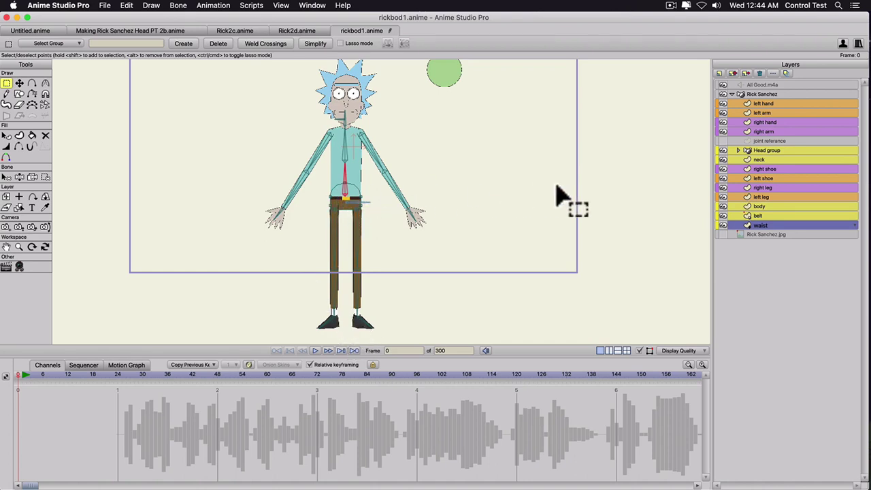
Add a separate, unparented vertical bone beside the torso, below the green circle, in the Rick Sanchez bone layer.
{"action": "left_click", "coordinate": [18, 377]}
{"action": "left_click_drag", "start_coordinate": [211, 217], "coordinate": [253, 248]}
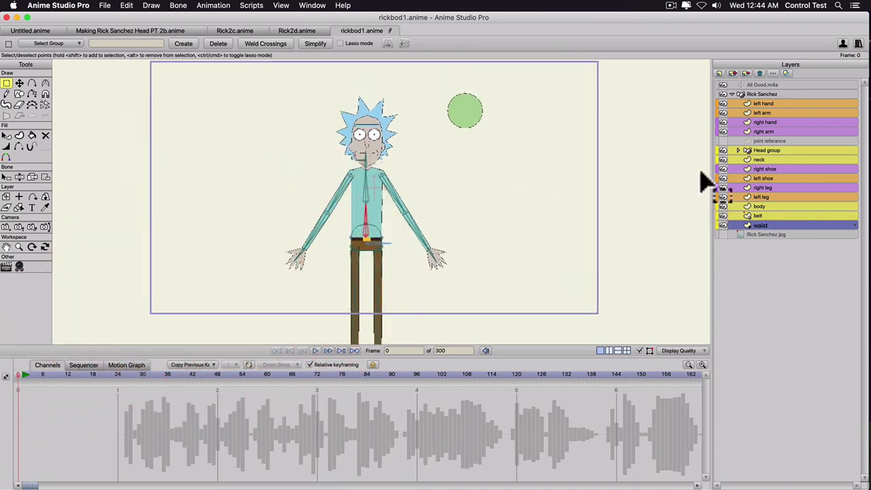
{"action": "left_click", "coordinate": [757, 94]}
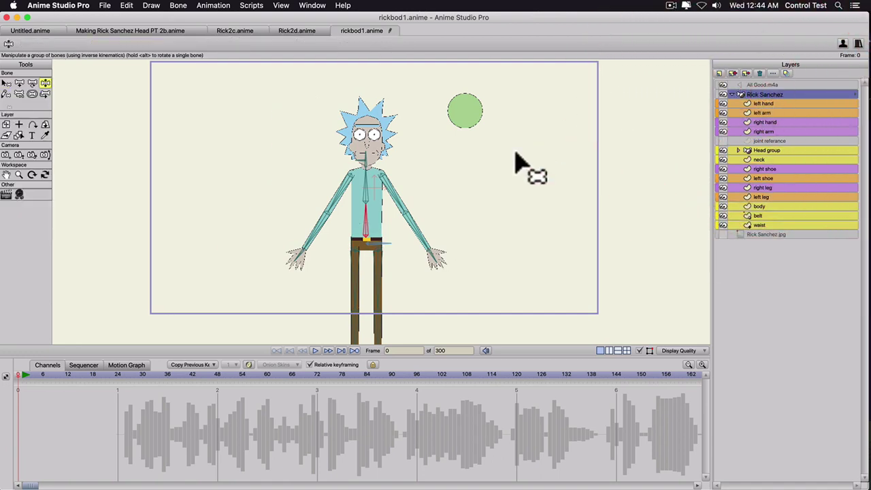
{"action": "key", "text": "b"}
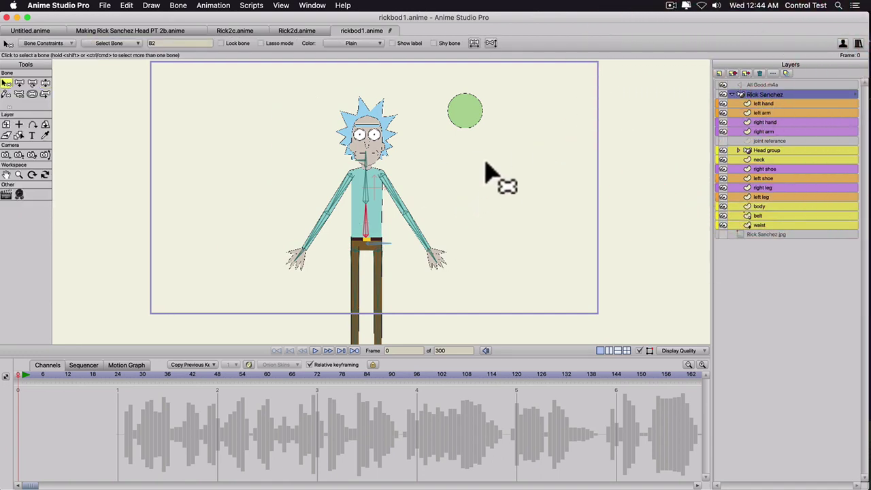
{"action": "left_click", "coordinate": [366, 222]}
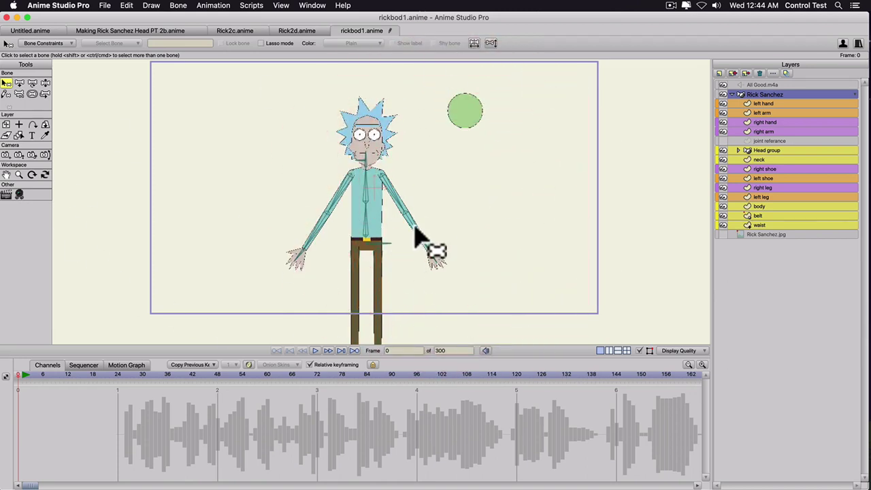
{"action": "key", "text": "a"}
{"action": "left_click_drag", "start_coordinate": [465, 218], "coordinate": [465, 170]}
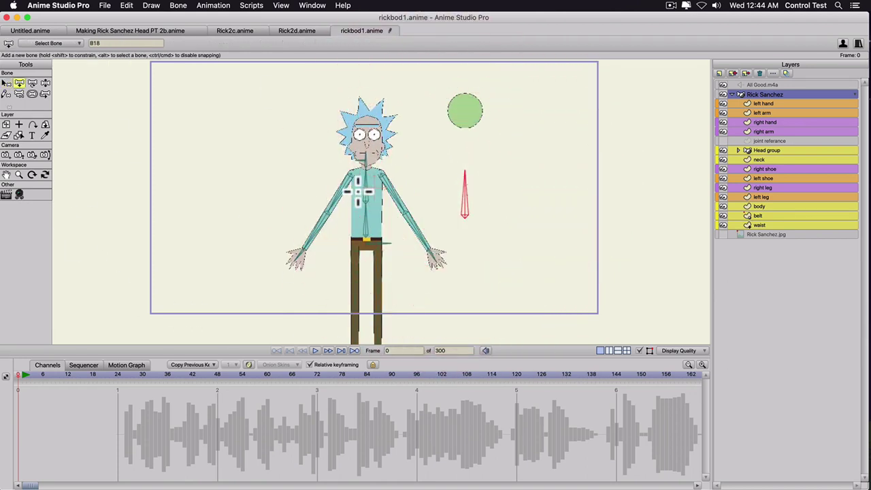
Name the new bone body turn, show its label and colour it yellow.
{"action": "key", "text": "b"}
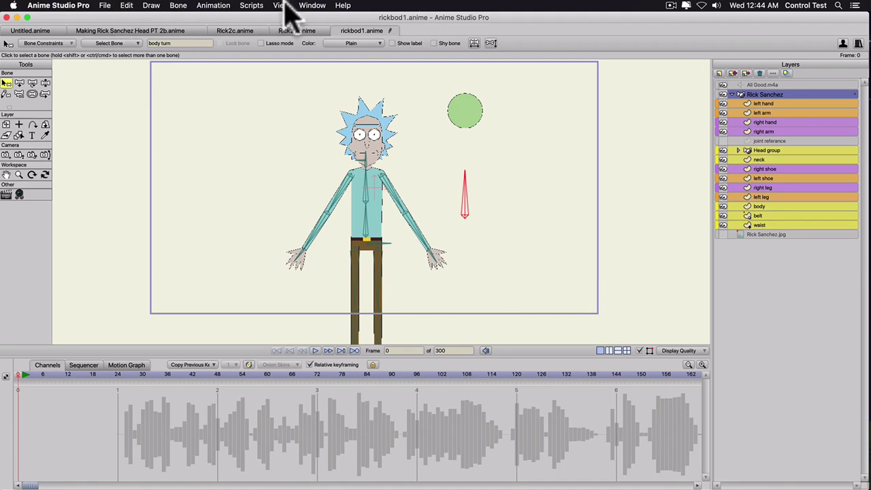
{"action": "left_click", "coordinate": [392, 43]}
{"action": "left_click", "coordinate": [374, 43]}
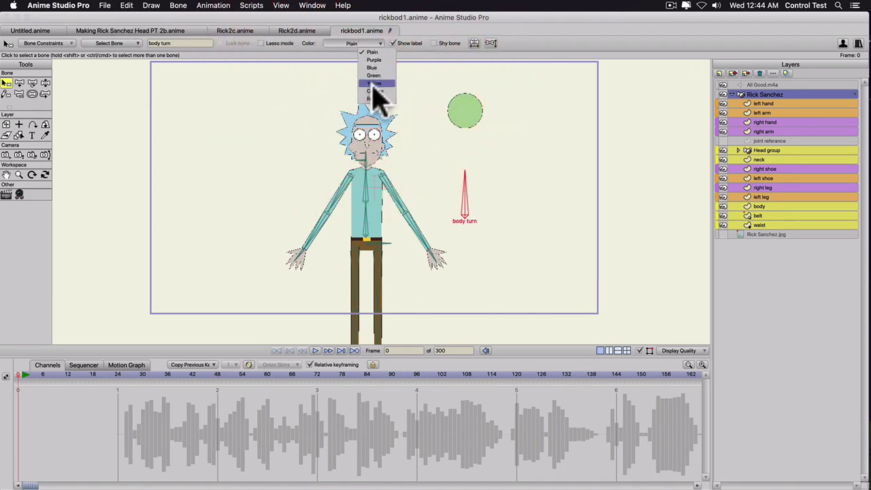
{"action": "left_click", "coordinate": [374, 83]}
Create a Smart Bone action named body turn for the yellow bone.
{"action": "scroll", "coordinate": [399, 228], "scroll_direction": "up", "scroll_amount": 1}
{"action": "left_click_drag", "start_coordinate": [385, 232], "coordinate": [356, 189]}
{"action": "left_click_drag", "start_coordinate": [350, 225], "coordinate": [349, 240]}
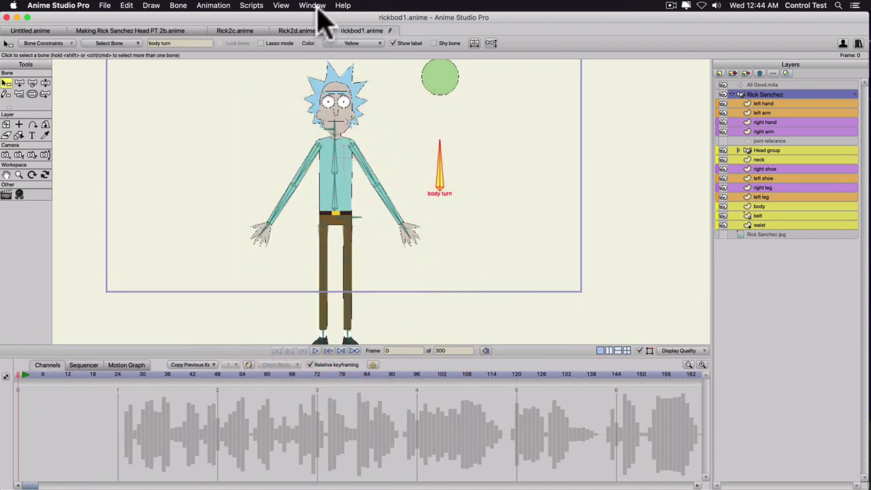
{"action": "left_click_drag", "start_coordinate": [313, 5], "coordinate": [331, 112]}
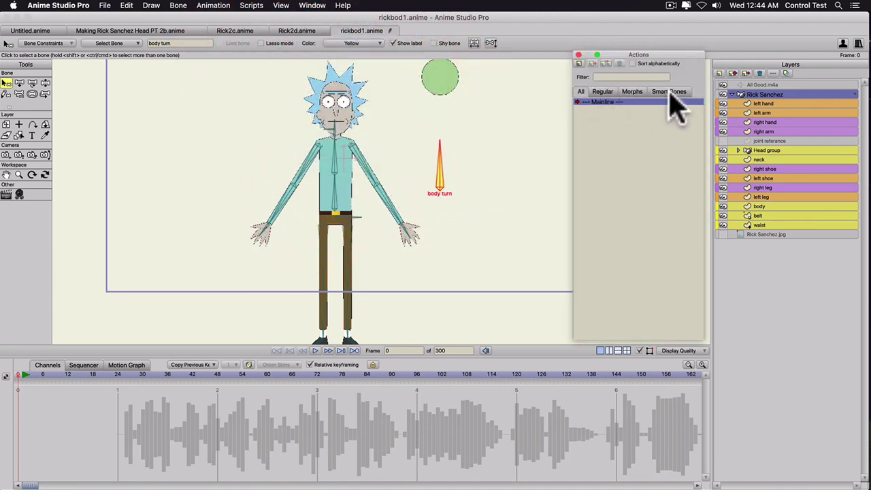
{"action": "left_click", "coordinate": [671, 96]}
{"action": "left_click", "coordinate": [579, 63]}
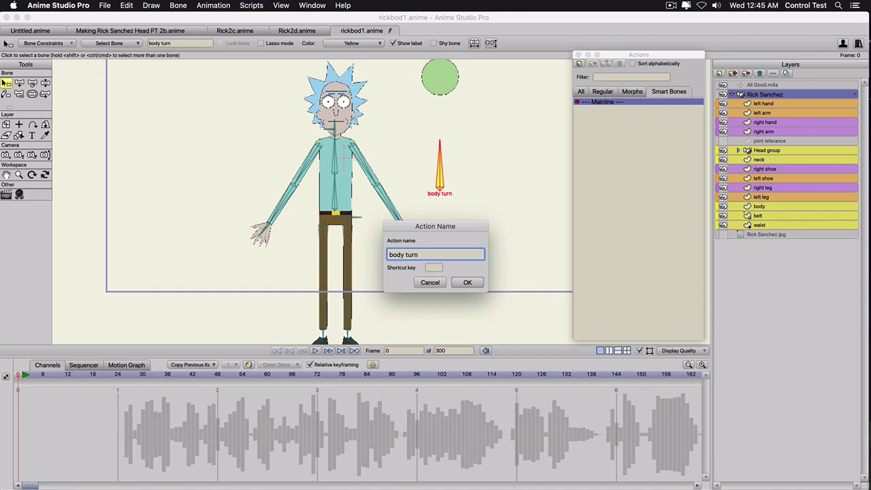
{"action": "type", "text": "body turn"}
{"action": "key", "text": "Return"}
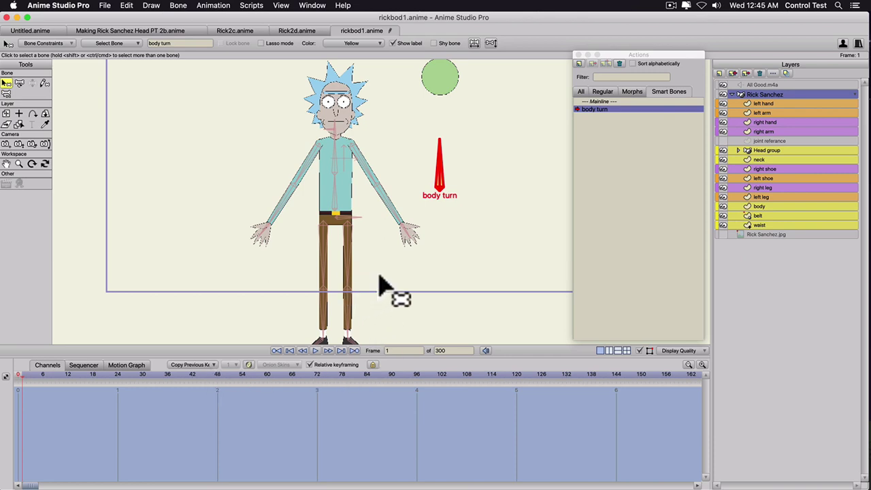
Rotate the body turn bone clockwise to horizontal, angle 0, at frame 1 of its action.
{"action": "key", "text": "t"}
{"action": "left_click_drag", "start_coordinate": [447, 171], "coordinate": [473, 195]}
{"action": "left_click", "coordinate": [452, 215]}
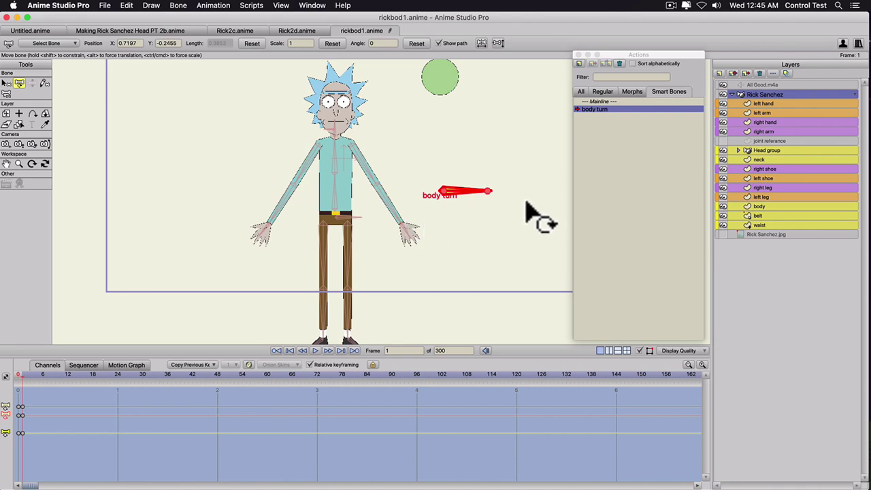
Move both upper arm bones inward so the shoulders meet near the centre of the upper chest.
{"action": "scroll", "coordinate": [424, 172], "scroll_direction": "up", "scroll_amount": 5}
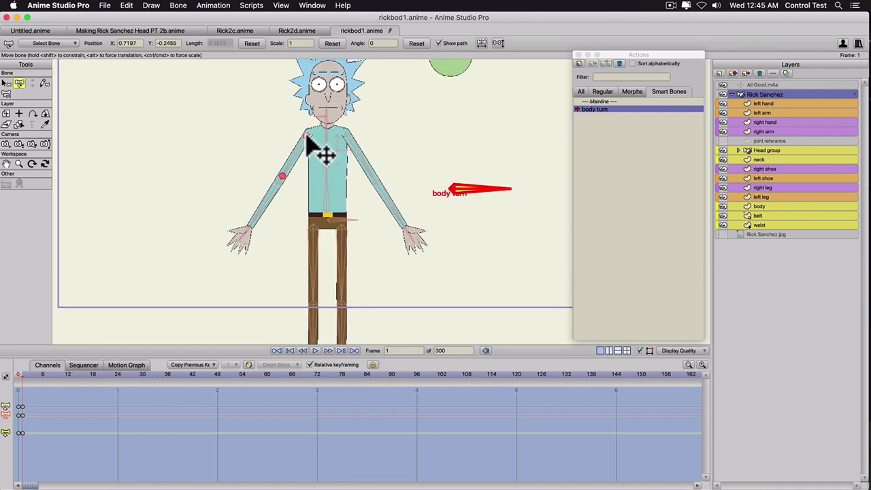
{"action": "scroll", "coordinate": [311, 160], "scroll_direction": "up", "scroll_amount": 2}
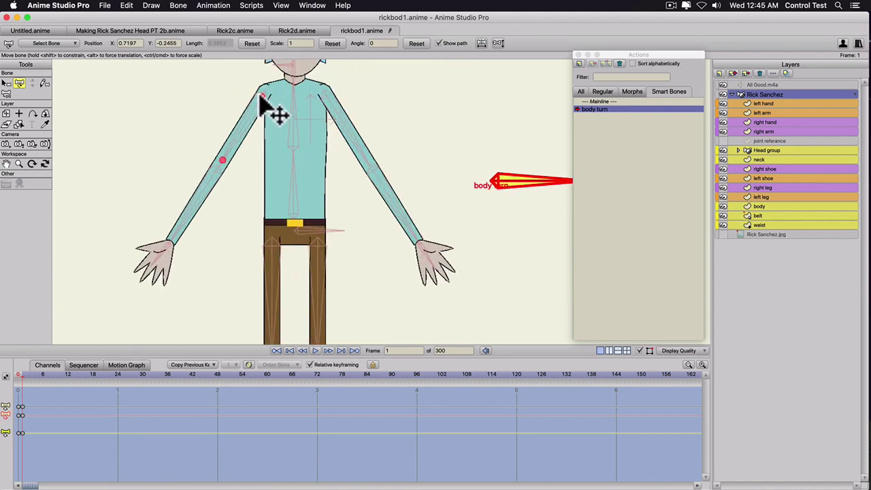
{"action": "left_click_drag", "start_coordinate": [262, 96], "coordinate": [287, 98]}
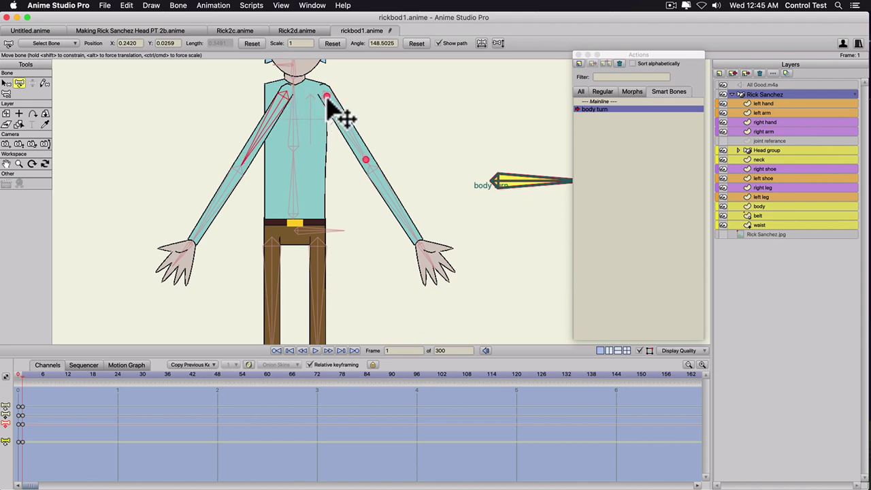
{"action": "left_click_drag", "start_coordinate": [327, 99], "coordinate": [289, 98]}
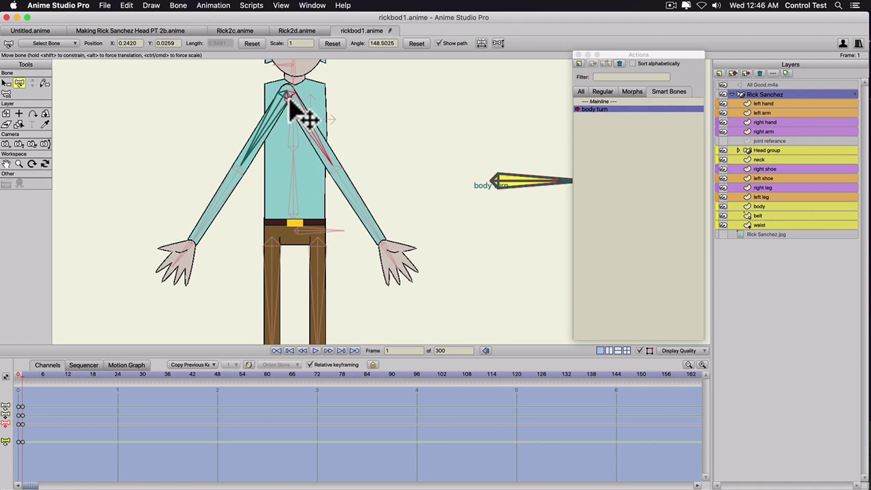
{"action": "left_click", "coordinate": [291, 109]}
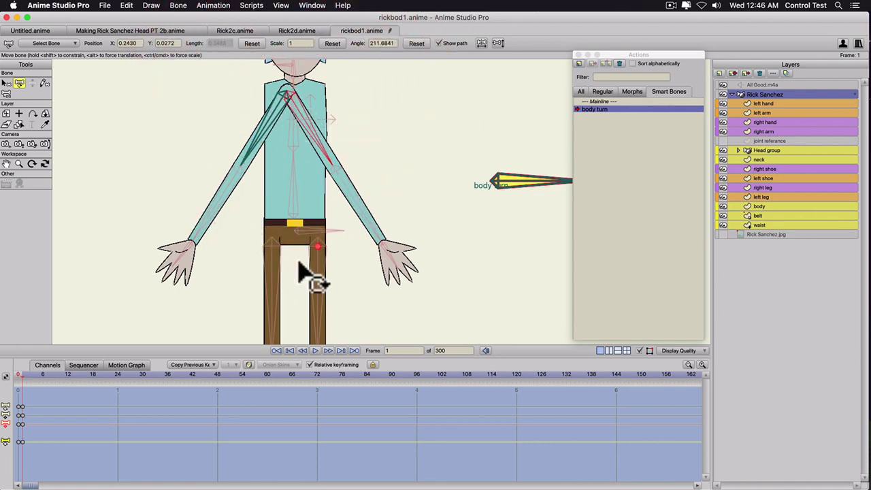
Move both upper leg bones inward so the legs overlap beneath the centre of the waist.
{"action": "scroll", "coordinate": [299, 269], "scroll_direction": "down", "scroll_amount": 3}
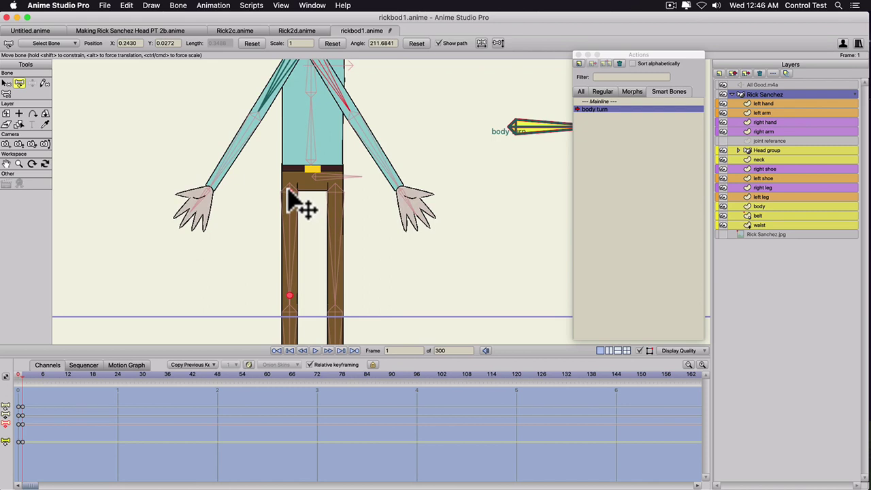
{"action": "left_click_drag", "start_coordinate": [291, 188], "coordinate": [313, 192]}
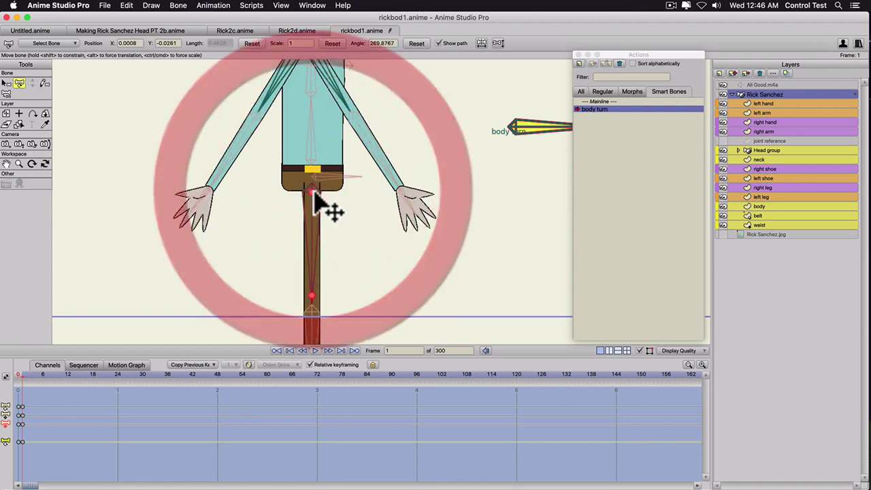
{"action": "scroll", "coordinate": [706, 175], "scroll_direction": "down", "scroll_amount": 2}
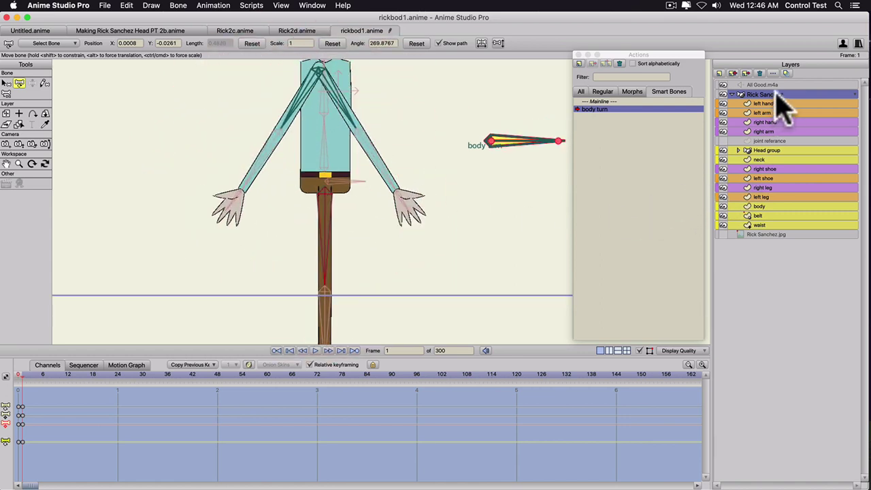
Turn on Enable animated layer order in the Rick Sanchez layer's depth sort settings.
{"action": "double_click", "coordinate": [783, 95]}
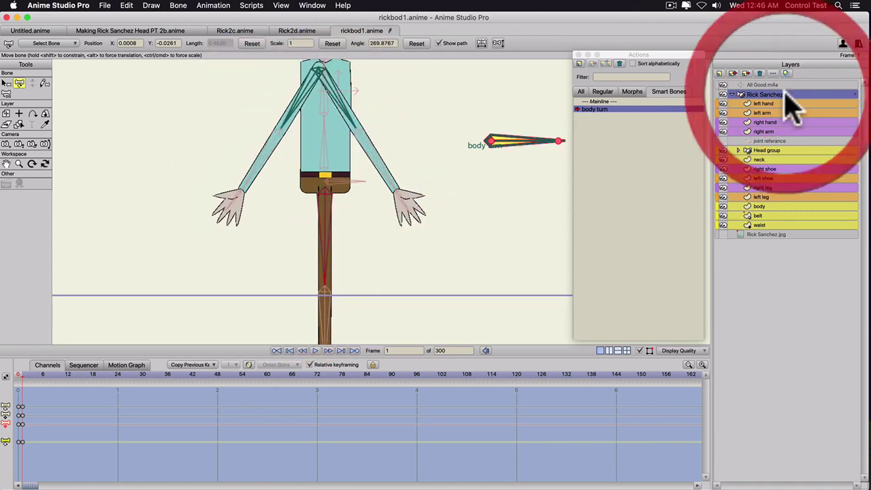
{"action": "left_click", "coordinate": [579, 90]}
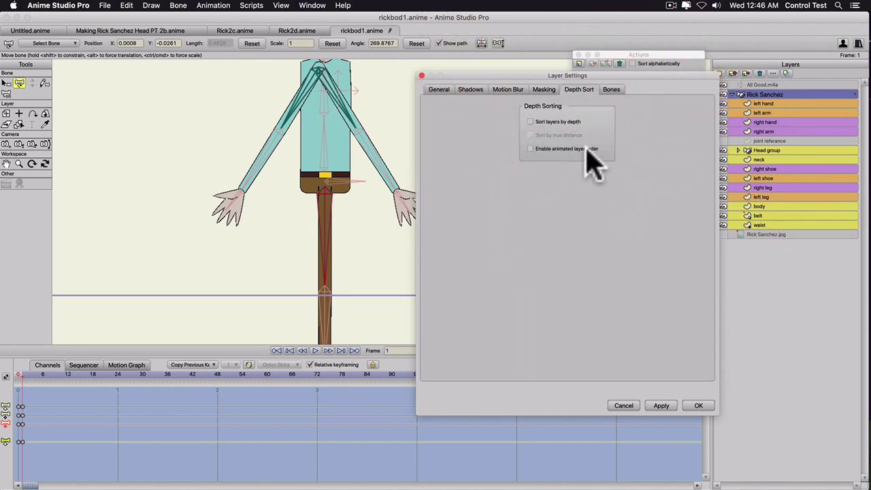
{"action": "left_click", "coordinate": [531, 149]}
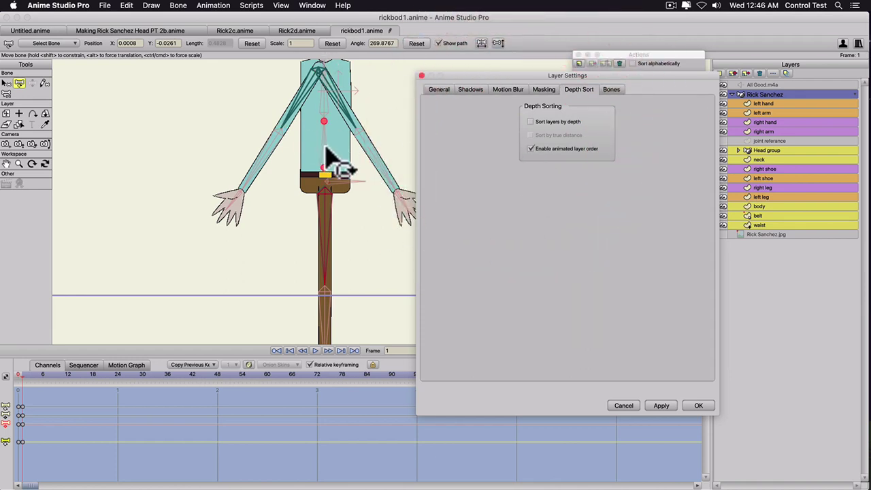
{"action": "left_click", "coordinate": [655, 404]}
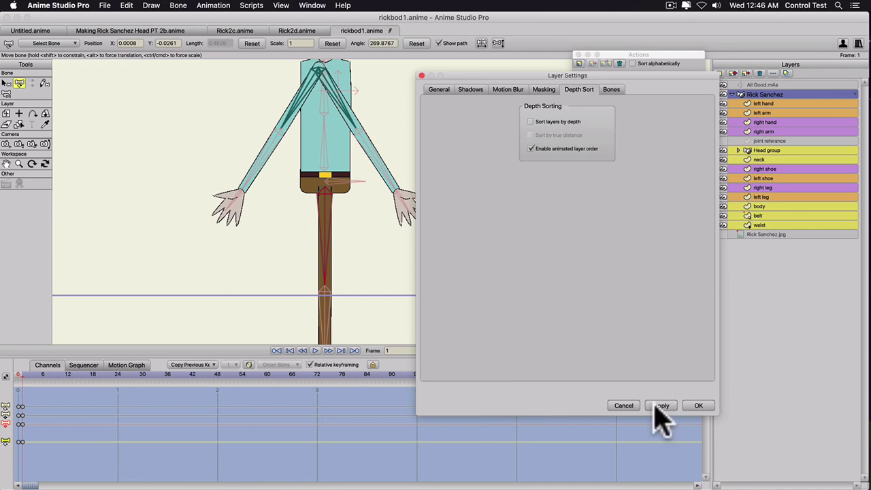
{"action": "left_click", "coordinate": [698, 407]}
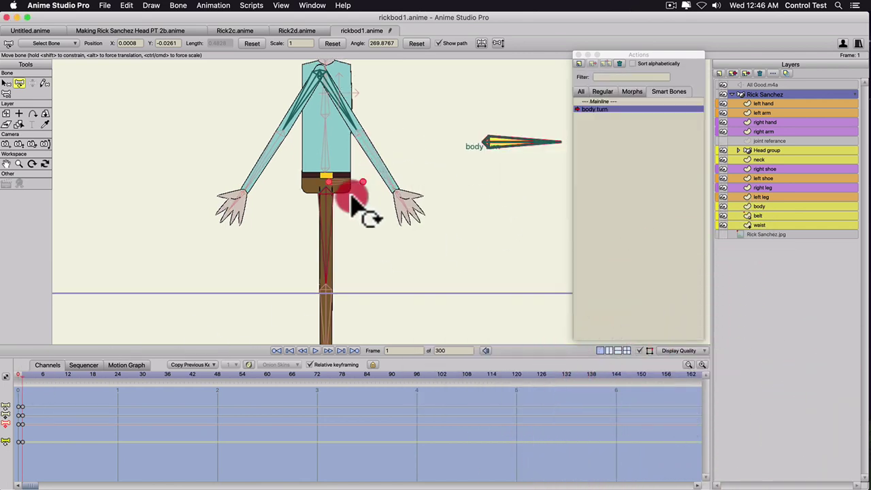
Move the right hand and right arm layers beneath the waist layer, just above the Rick Sanchez.jpg reference.
{"action": "left_click_drag", "start_coordinate": [356, 185], "coordinate": [356, 234]}
{"action": "left_click", "coordinate": [488, 208]}
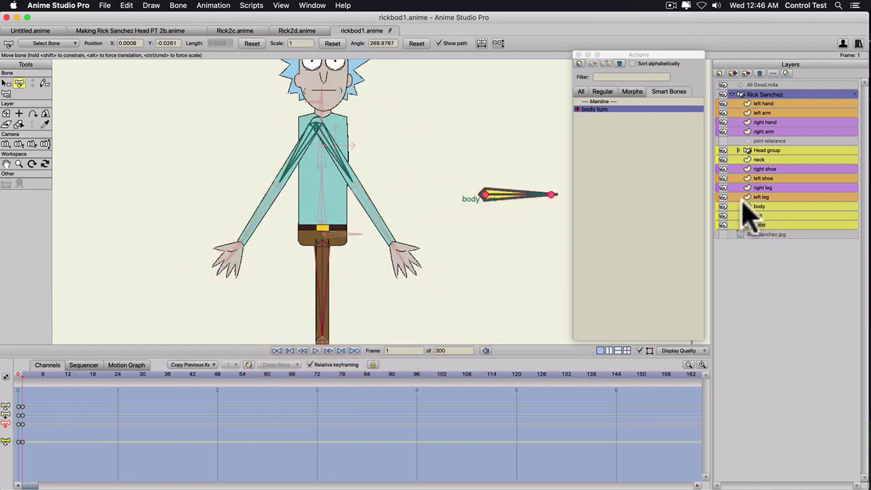
{"action": "left_click", "coordinate": [765, 124]}
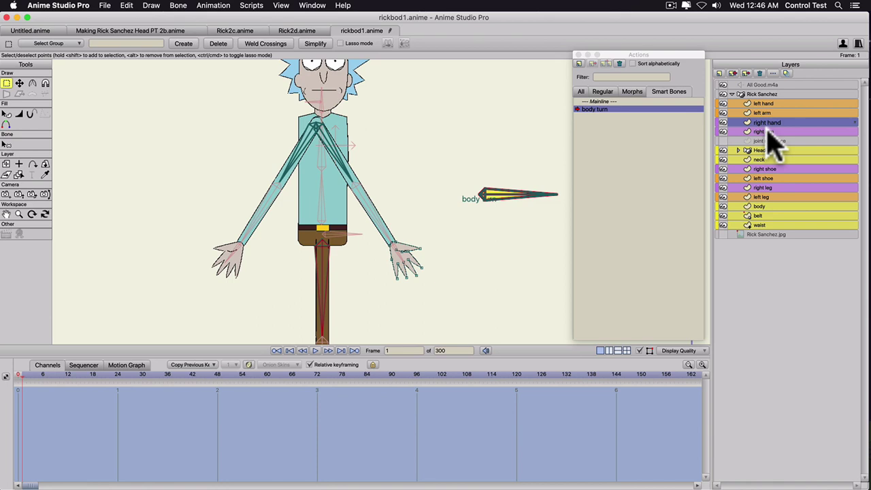
{"action": "left_click", "coordinate": [769, 132], "text": "shift"}
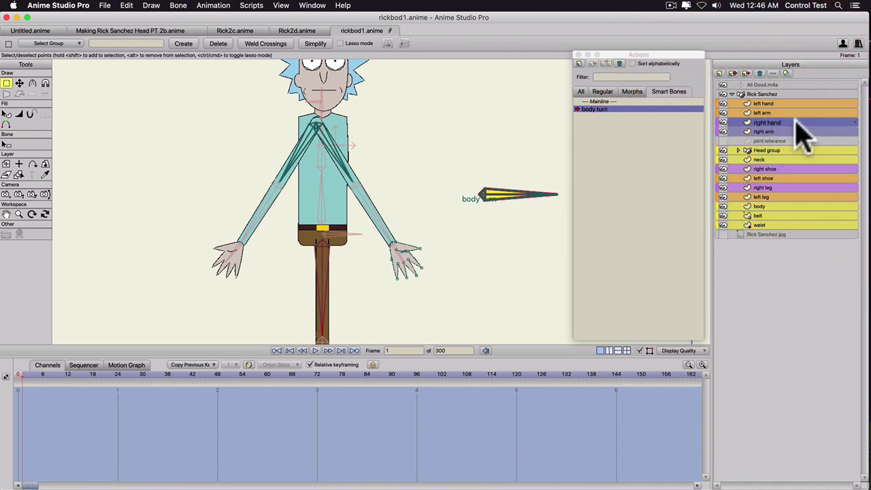
{"action": "left_click_drag", "start_coordinate": [803, 137], "coordinate": [795, 242]}
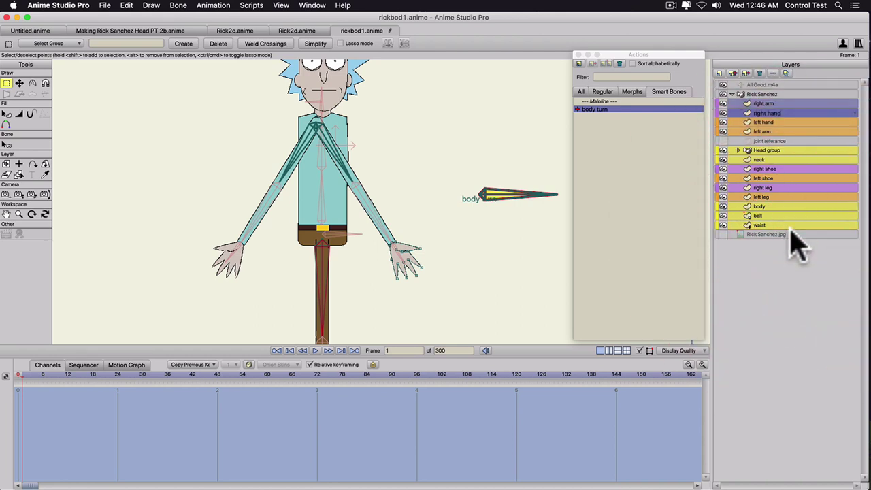
{"action": "left_click_drag", "start_coordinate": [788, 105], "coordinate": [786, 239]}
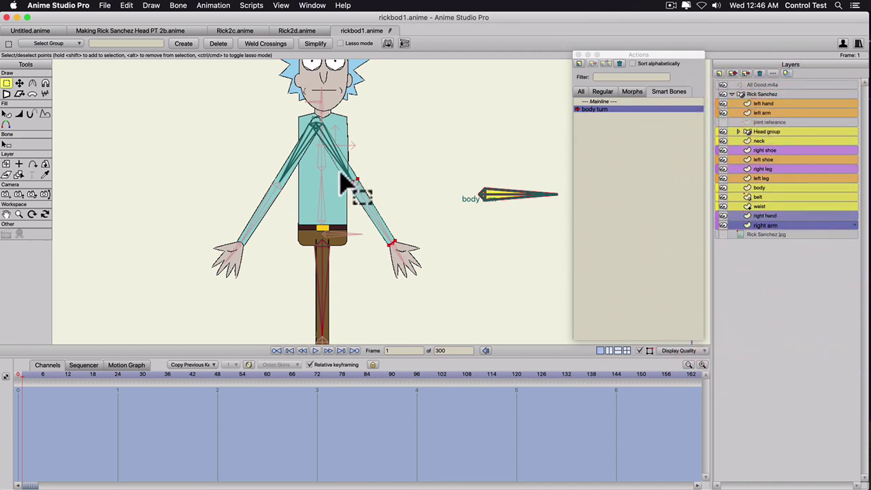
Move the right shoe and right leg layers between the waist and right hand layers.
{"action": "left_click", "coordinate": [762, 151]}
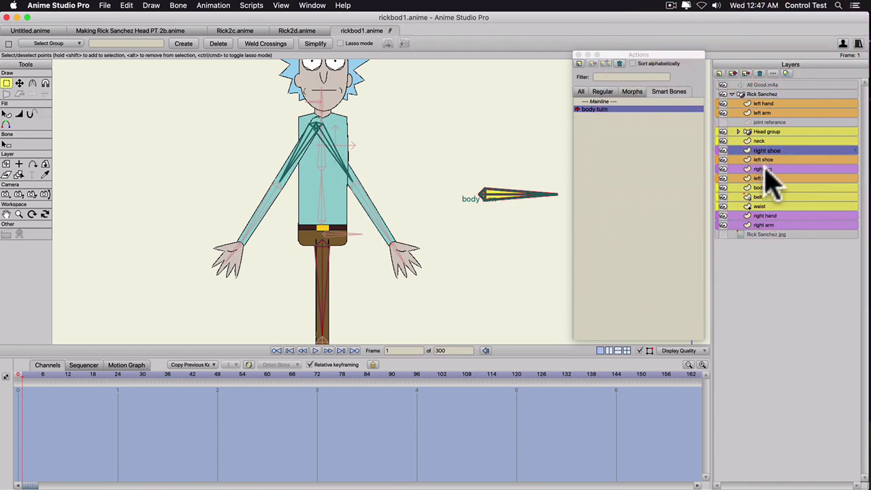
{"action": "left_click", "coordinate": [766, 170], "text": "shift"}
{"action": "left_click_drag", "start_coordinate": [786, 169], "coordinate": [783, 210]}
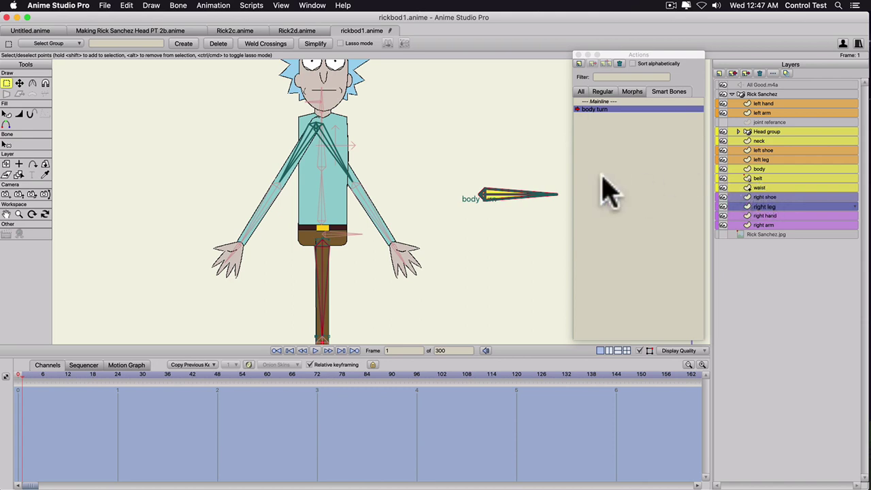
Narrow the whole waist shape horizontally about its centre for the side-facing pose.
{"action": "scroll", "coordinate": [419, 179], "scroll_direction": "down", "scroll_amount": 3}
{"action": "scroll", "coordinate": [419, 179], "scroll_direction": "down", "scroll_amount": 2}
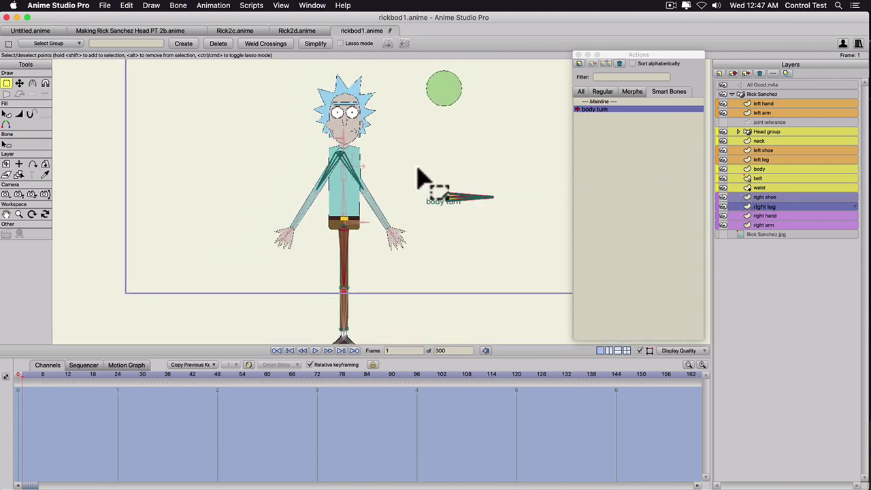
{"action": "scroll", "coordinate": [419, 179], "scroll_direction": "up", "scroll_amount": 3}
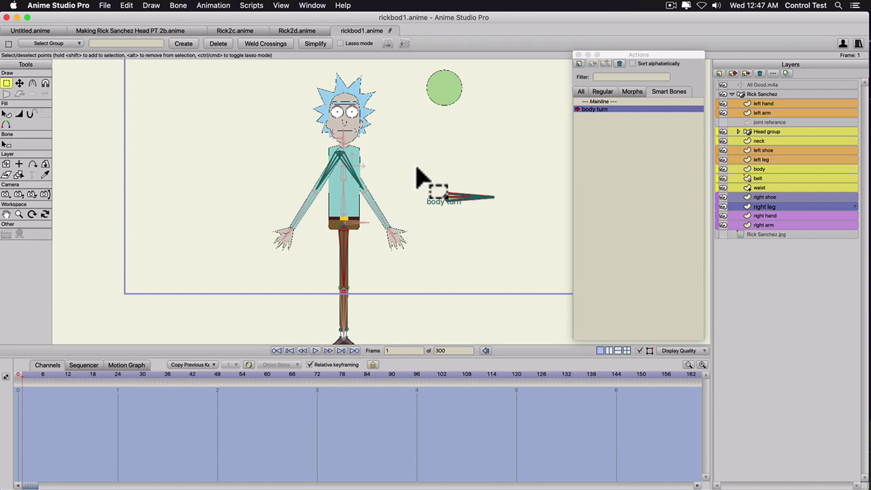
{"action": "scroll", "coordinate": [382, 167], "scroll_direction": "up", "scroll_amount": 2}
{"action": "scroll", "coordinate": [292, 200], "scroll_direction": "up", "scroll_amount": 2}
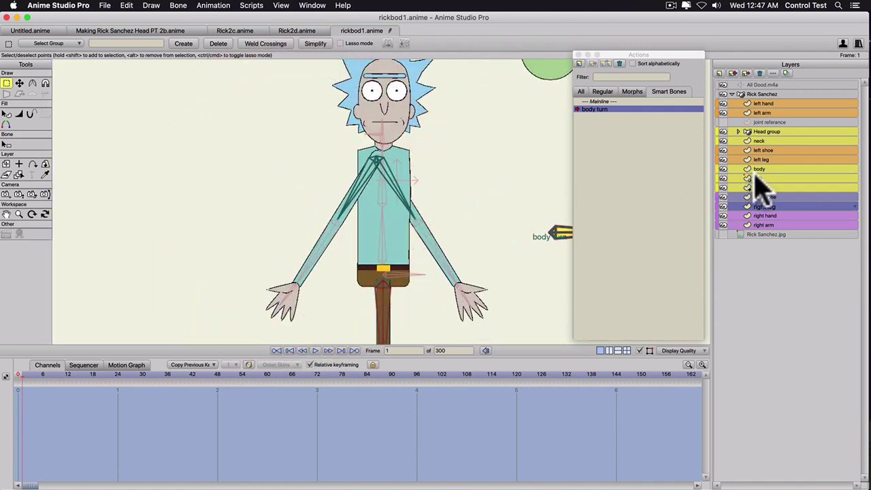
{"action": "left_click", "coordinate": [757, 178]}
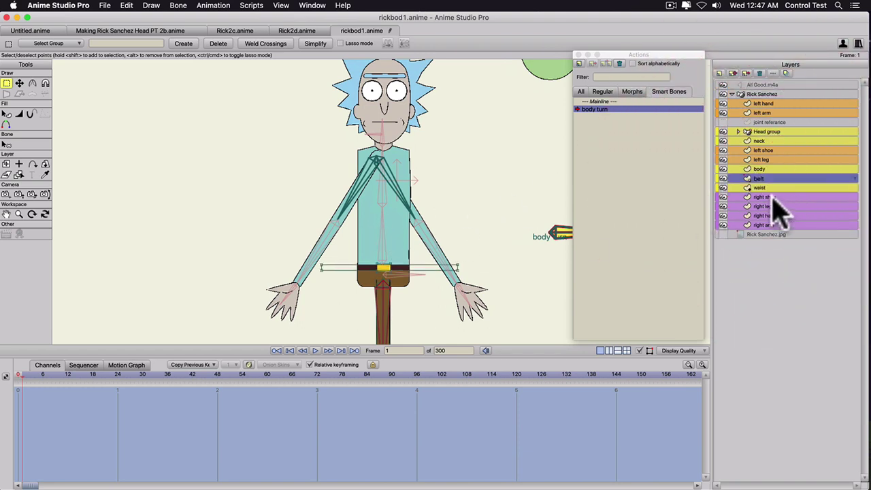
{"action": "left_click", "coordinate": [761, 187]}
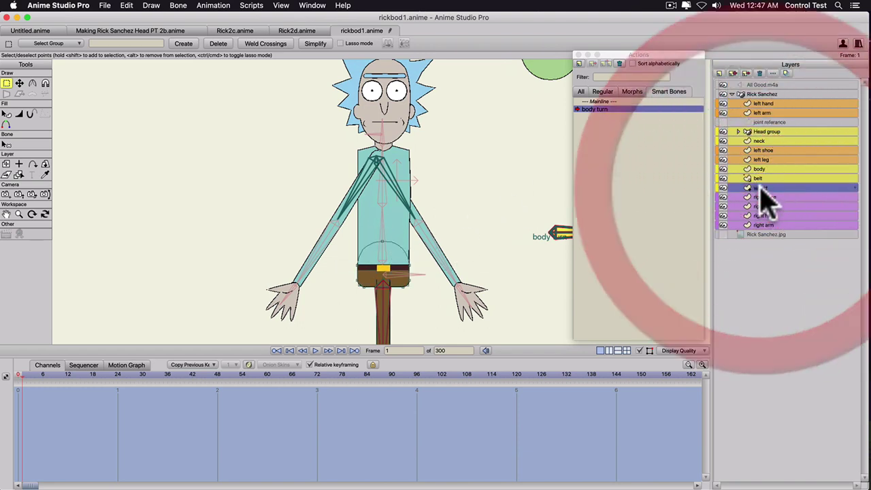
{"action": "key", "text": "super+a"}
{"action": "scroll", "coordinate": [387, 250], "scroll_direction": "up", "scroll_amount": 1}
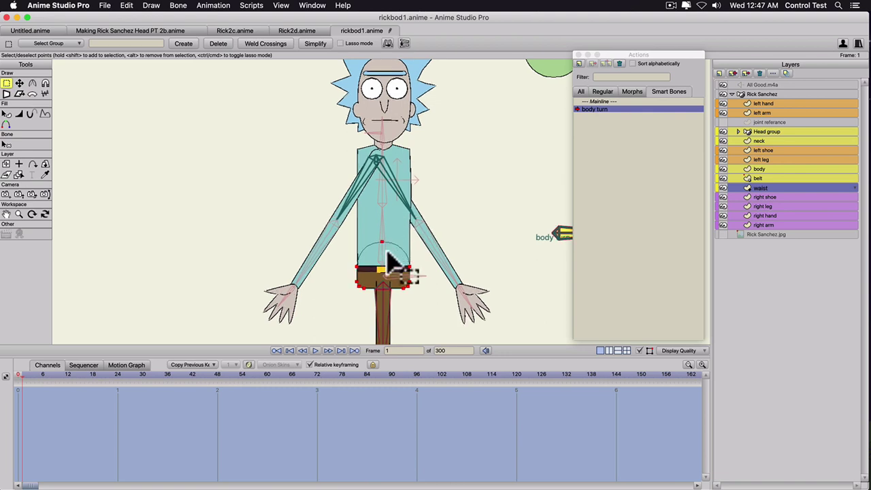
{"action": "key", "text": "t"}
{"action": "scroll", "coordinate": [402, 276], "scroll_direction": "up", "scroll_amount": 2}
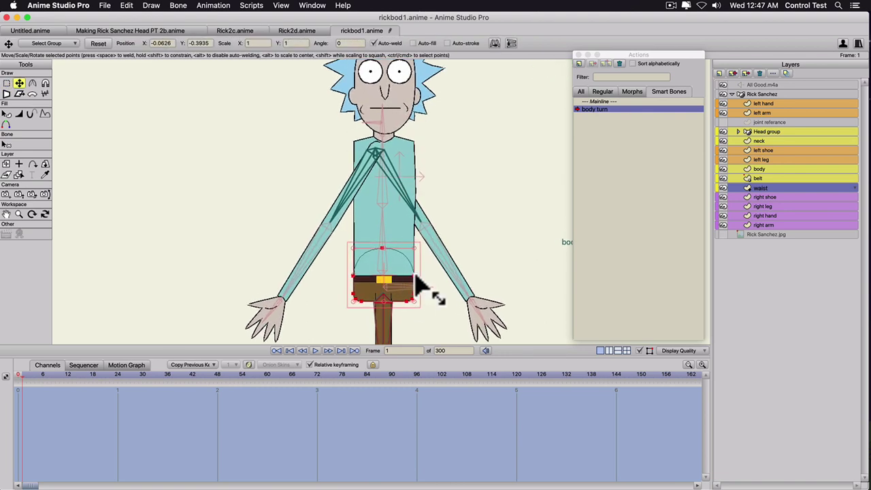
{"action": "left_click", "coordinate": [415, 277]}
{"action": "left_click_drag", "start_coordinate": [411, 274], "coordinate": [404, 274]}
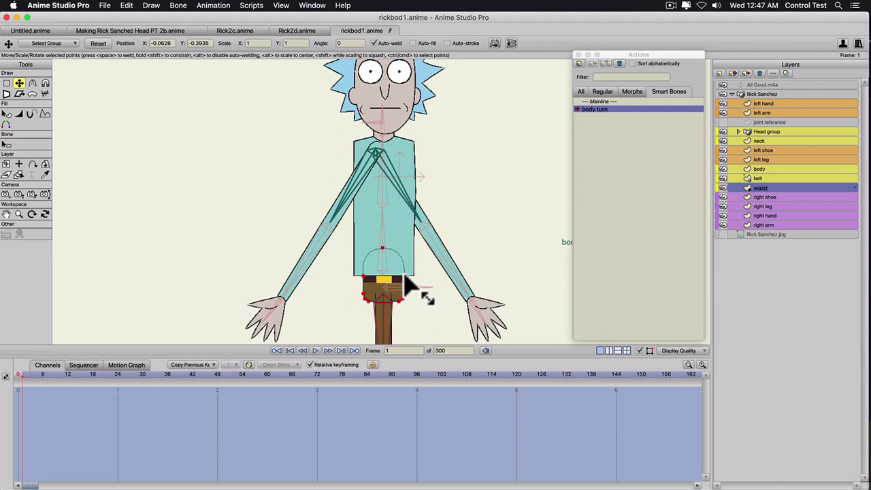
{"action": "left_click", "coordinate": [407, 285]}
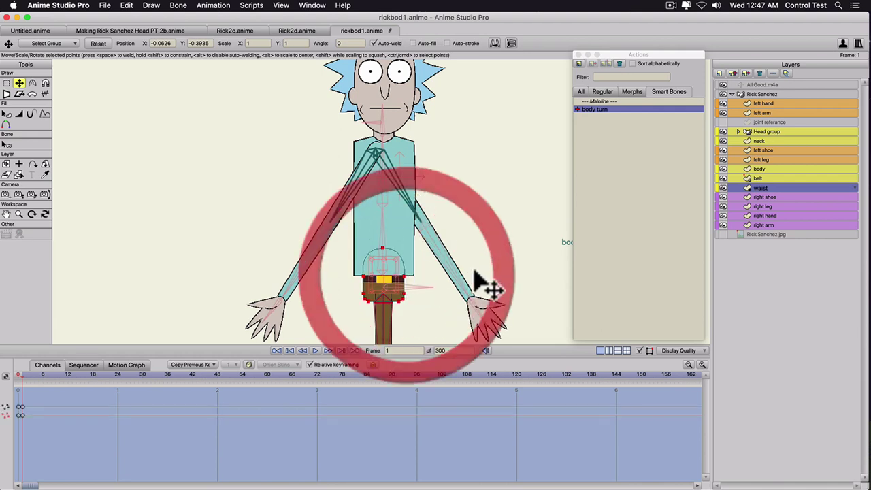
Narrow the whole body shape horizontally about its centre to match the waist's width.
{"action": "left_click", "coordinate": [760, 169]}
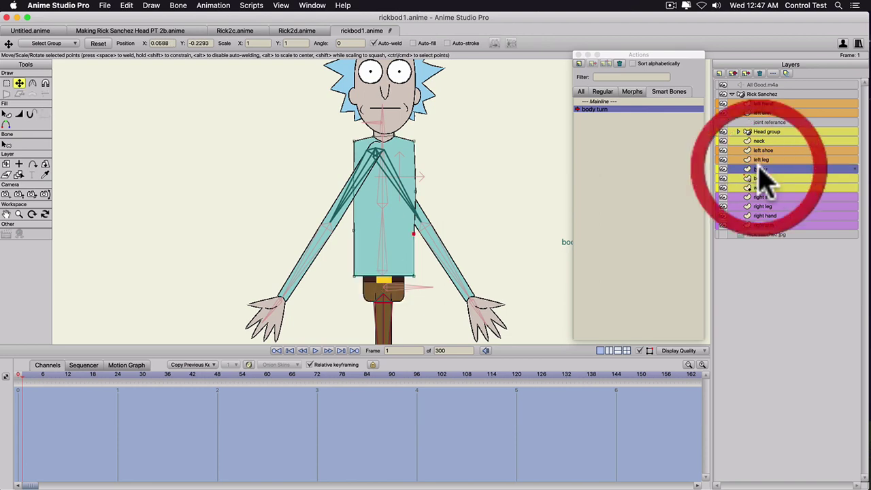
{"action": "key", "text": "super+a"}
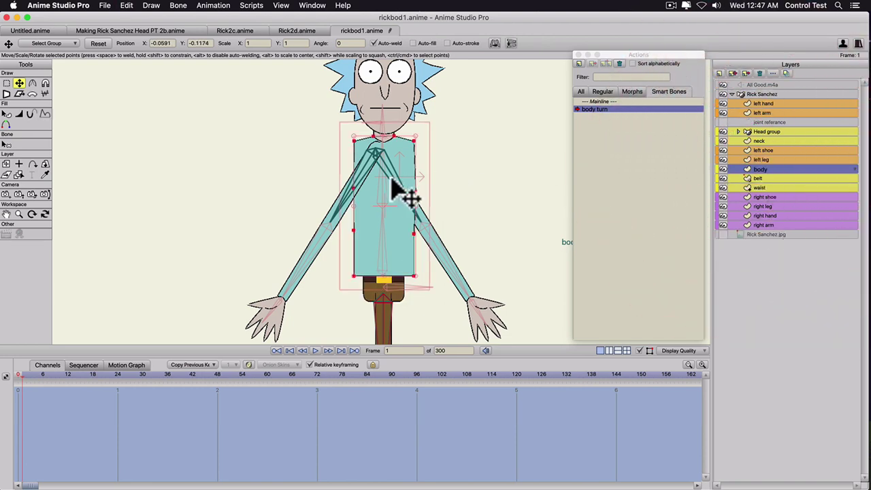
{"action": "left_click_drag", "start_coordinate": [418, 210], "coordinate": [405, 213]}
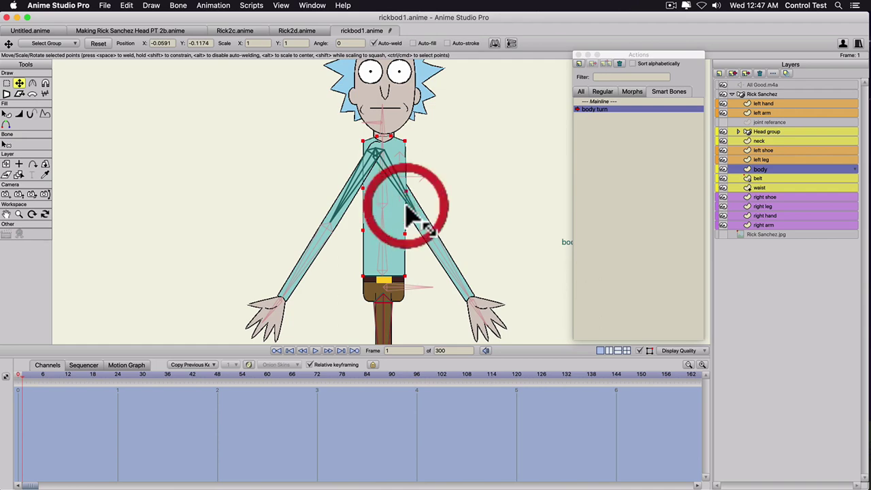
Reshape the body's right edge by moving the right shoulder point inward and the lower points slightly outward.
{"action": "left_click", "coordinate": [402, 141]}
{"action": "left_click", "coordinate": [403, 142]}
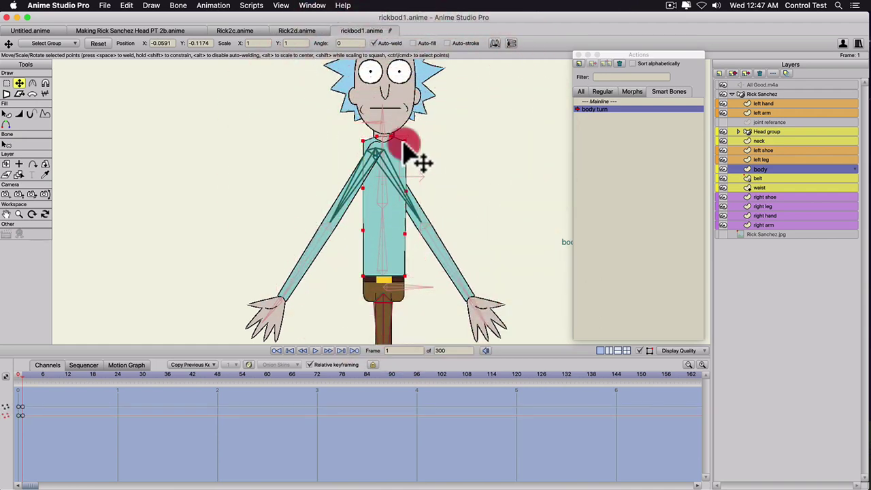
{"action": "left_click_drag", "start_coordinate": [404, 142], "coordinate": [423, 149]}
{"action": "key", "text": "c"}
{"action": "key", "text": "t"}
{"action": "left_click", "coordinate": [407, 233]}
{"action": "left_click_drag", "start_coordinate": [407, 233], "coordinate": [408, 278]}
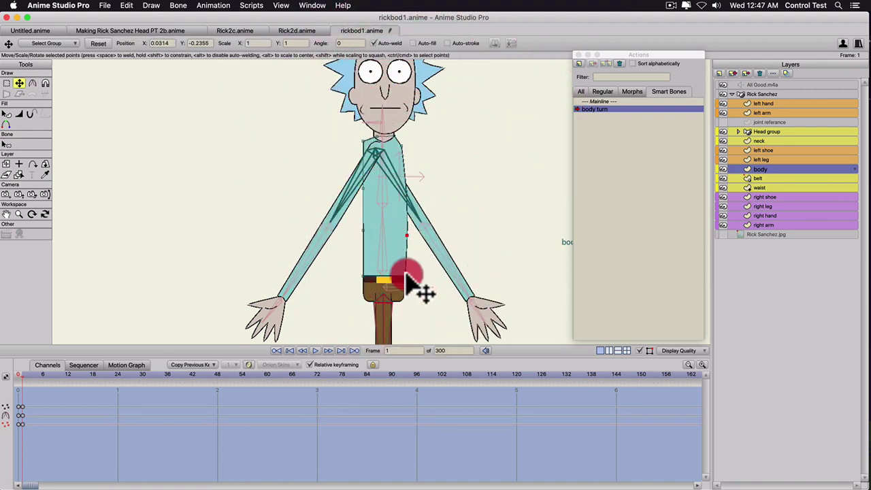
Move the body's left shoulder point inward and adjust the points along the left edge beneath it.
{"action": "key", "text": "c"}
{"action": "left_click_drag", "start_coordinate": [364, 142], "coordinate": [423, 153]}
{"action": "key", "text": "t"}
{"action": "left_click", "coordinate": [364, 142]}
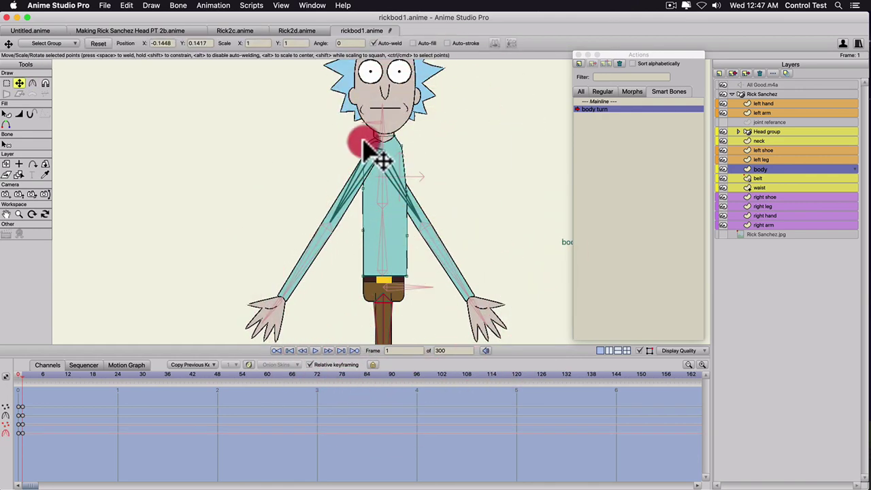
{"action": "left_click_drag", "start_coordinate": [365, 144], "coordinate": [374, 139]}
{"action": "left_click", "coordinate": [365, 190]}
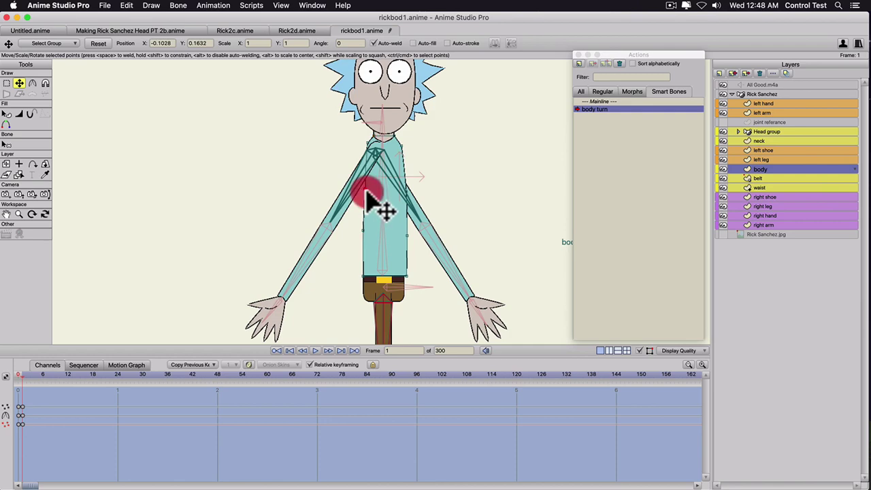
{"action": "left_click", "coordinate": [363, 242]}
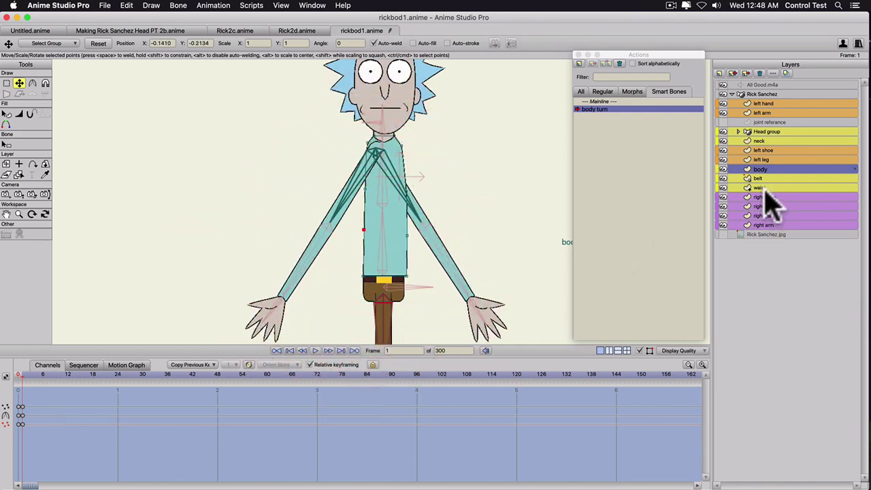
Reshape the waist's lower right corner into a rounder curve by moving its points and adjusting their curvature.
{"action": "left_click", "coordinate": [758, 188]}
{"action": "left_click", "coordinate": [382, 253]}
{"action": "scroll", "coordinate": [382, 253], "scroll_direction": "up", "scroll_amount": 5}
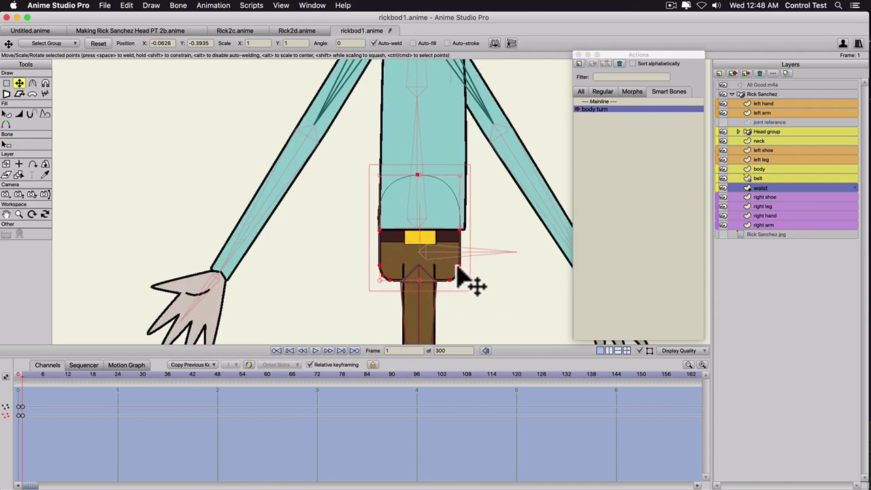
{"action": "left_click", "coordinate": [458, 267]}
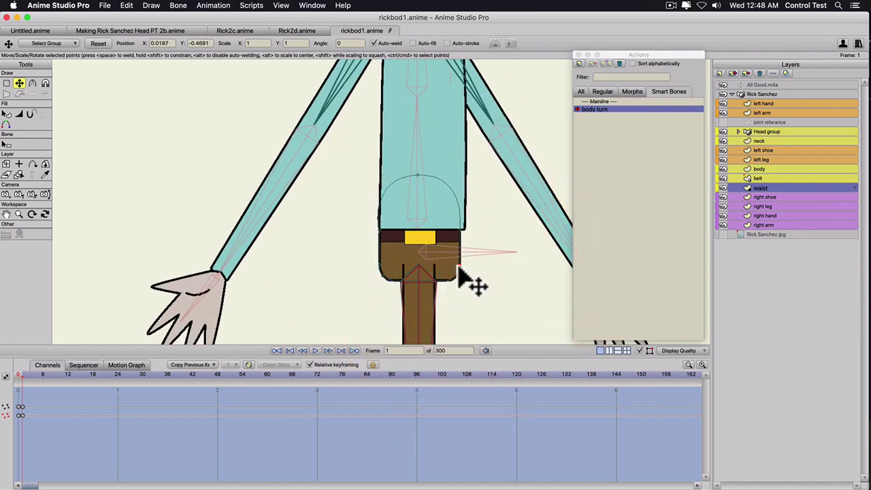
{"action": "mouse_move", "coordinate": [459, 257]}
{"action": "left_mouse_down"}
{"action": "mouse_move", "coordinate": [448, 285]}
{"action": "mouse_move", "coordinate": [446, 277]}
{"action": "left_mouse_up"}
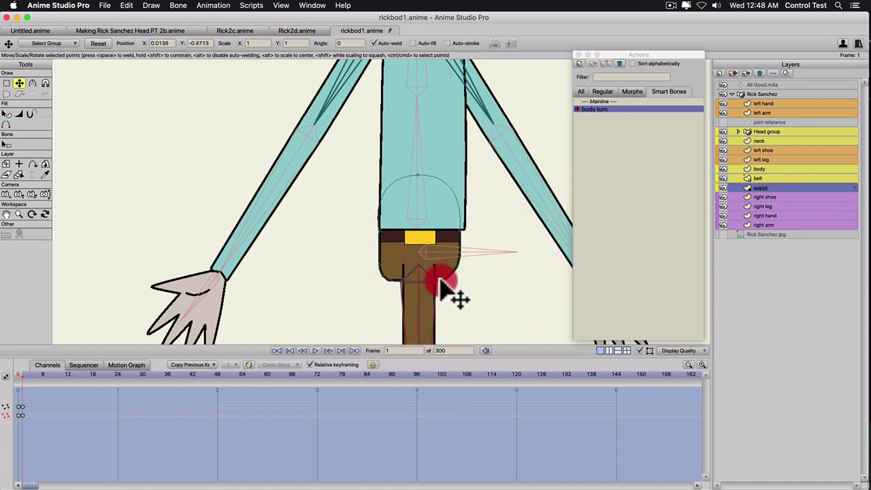
{"action": "mouse_move", "coordinate": [441, 281]}
{"action": "left_mouse_down"}
{"action": "mouse_move", "coordinate": [459, 272]}
{"action": "mouse_move", "coordinate": [454, 266]}
{"action": "mouse_move", "coordinate": [463, 282]}
{"action": "mouse_move", "coordinate": [526, 279]}
{"action": "mouse_move", "coordinate": [517, 275]}
{"action": "left_mouse_up"}
{"action": "left_click", "coordinate": [443, 279]}
{"action": "key", "text": "c"}
{"action": "left_click", "coordinate": [475, 252]}
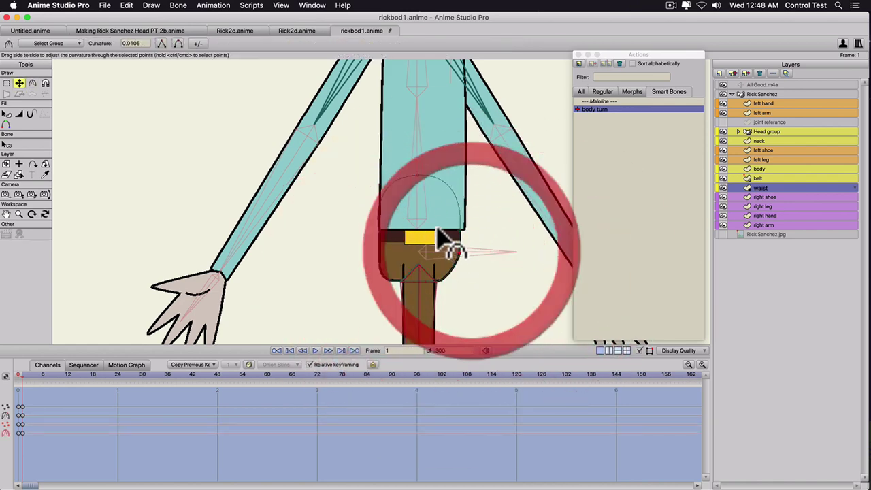
{"action": "key", "text": "t"}
Refine the body's right edge by adjusting its side points and smoothing the curvature at the right shoulder.
{"action": "left_click", "coordinate": [760, 169]}
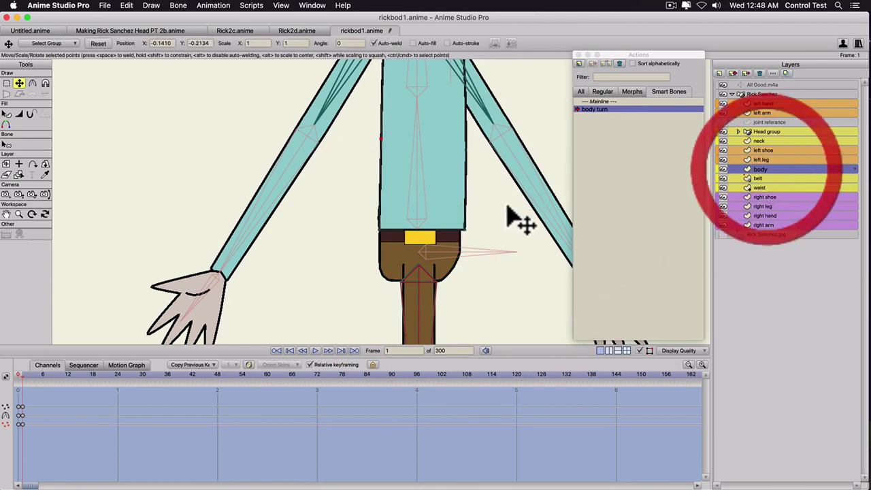
{"action": "left_click", "coordinate": [466, 230]}
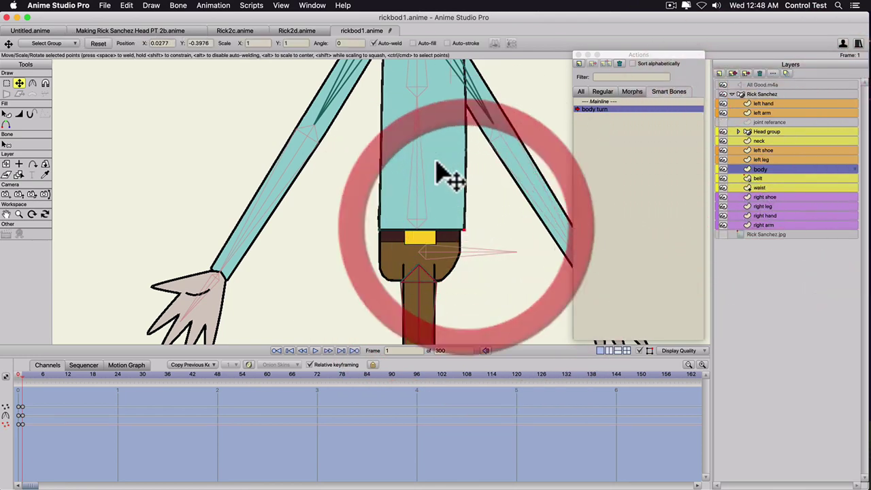
{"action": "left_click_drag", "start_coordinate": [437, 162], "coordinate": [426, 236]}
{"action": "mouse_move", "coordinate": [458, 141]}
{"action": "left_mouse_down"}
{"action": "mouse_move", "coordinate": [448, 141]}
{"action": "mouse_move", "coordinate": [455, 139]}
{"action": "left_mouse_up"}
{"action": "left_click_drag", "start_coordinate": [425, 181], "coordinate": [422, 244]}
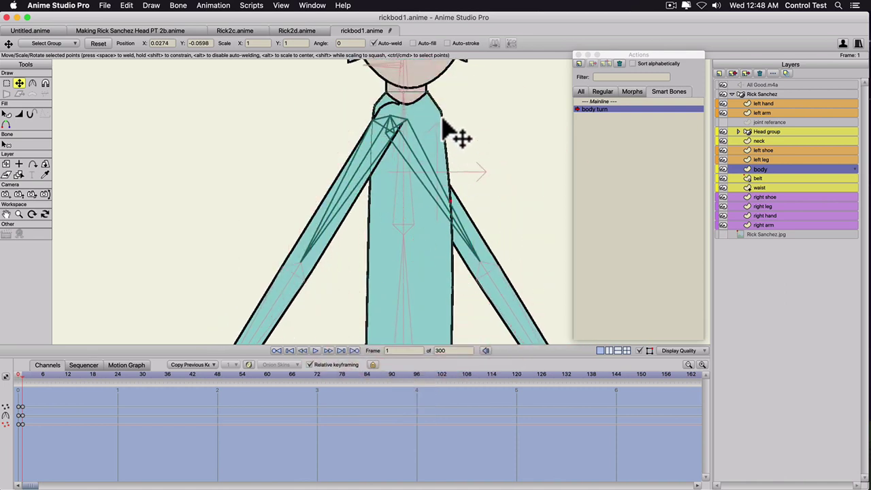
{"action": "left_click", "coordinate": [440, 121]}
{"action": "key", "text": "c"}
{"action": "left_click_drag", "start_coordinate": [520, 121], "coordinate": [538, 131]}
{"action": "left_click", "coordinate": [455, 280]}
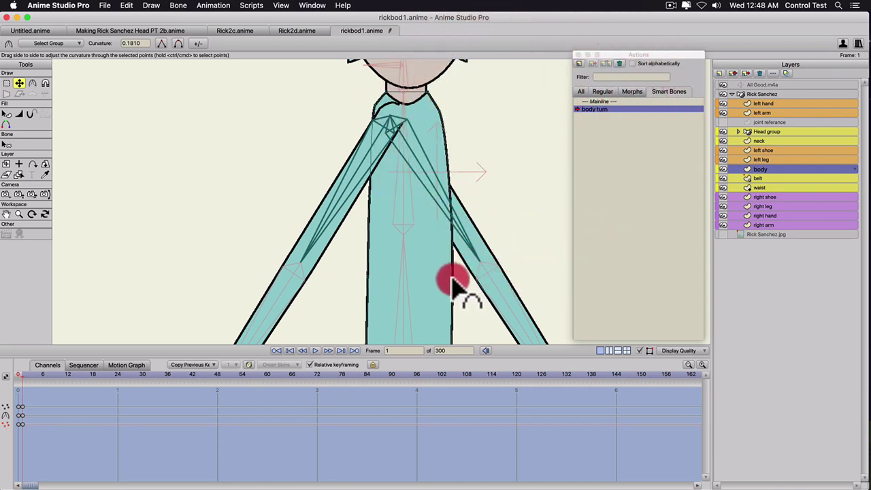
{"action": "key", "text": "t"}
Round the waist's lower left corner by adjusting the points along its left edge.
{"action": "scroll", "coordinate": [398, 272], "scroll_direction": "down", "scroll_amount": 3}
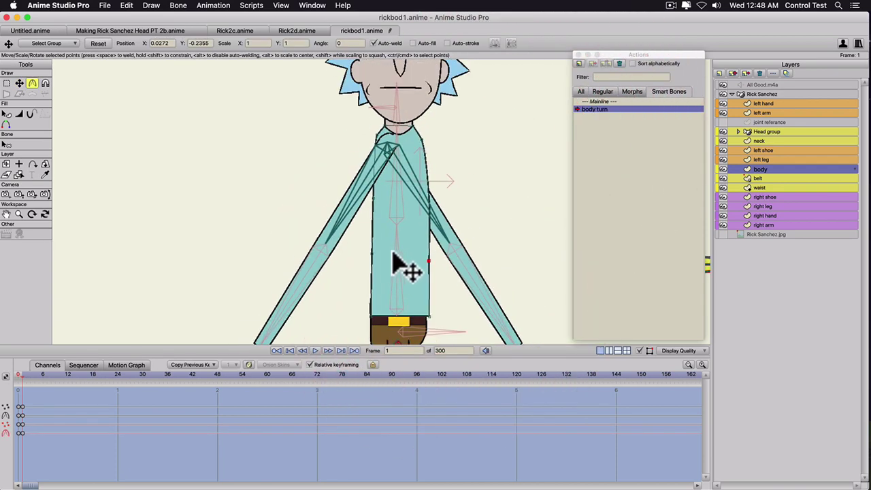
{"action": "scroll", "coordinate": [398, 262], "scroll_direction": "down", "scroll_amount": 1}
{"action": "left_click_drag", "start_coordinate": [521, 195], "coordinate": [507, 144]}
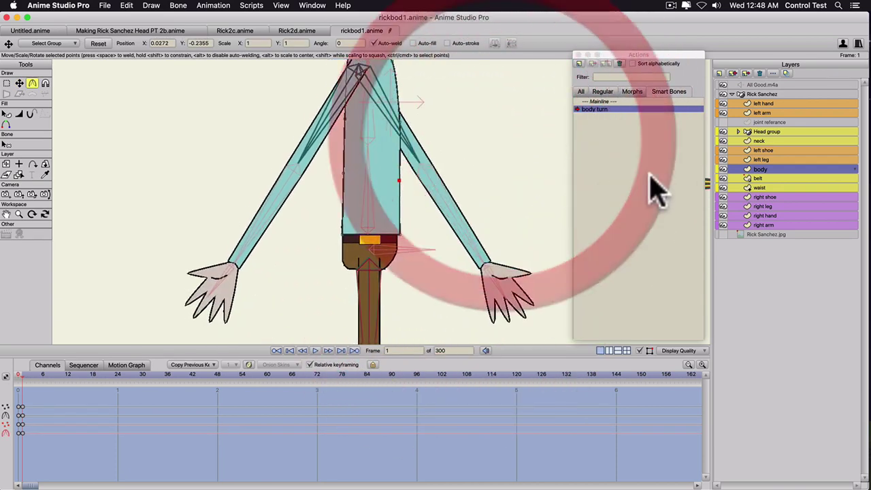
{"action": "left_click", "coordinate": [755, 188]}
{"action": "left_click", "coordinate": [341, 254]}
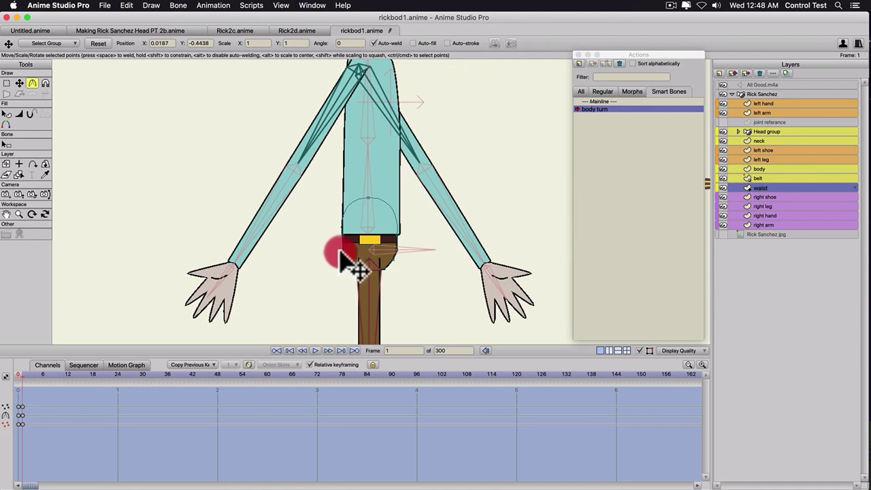
{"action": "left_click_drag", "start_coordinate": [340, 253], "coordinate": [362, 273]}
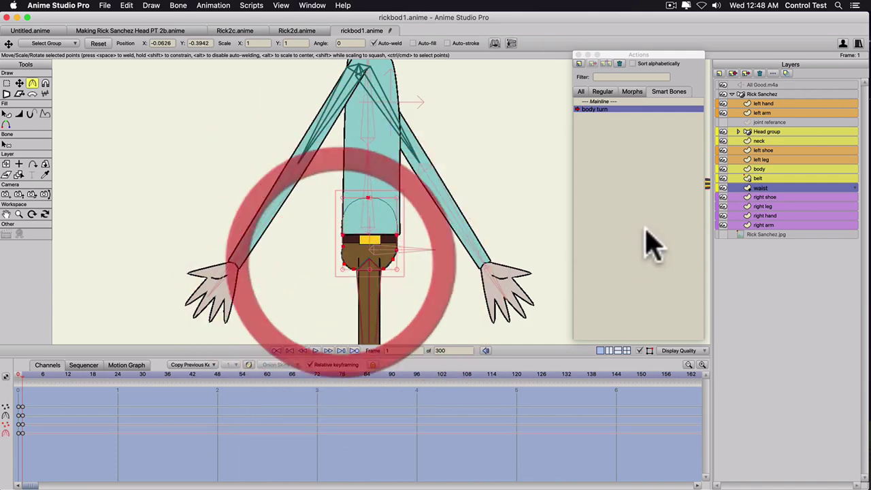
Shift the belt layer's points to the right so the buckle sits near the waist's right edge.
{"action": "left_click", "coordinate": [765, 178]}
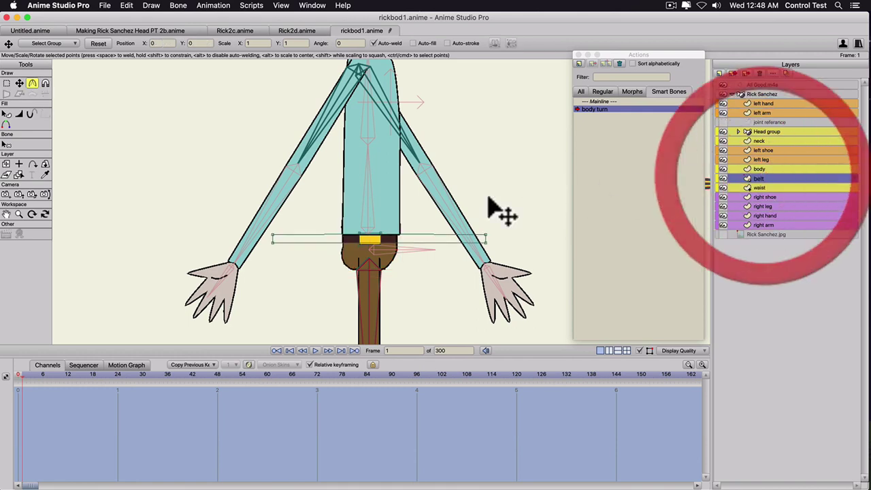
{"action": "left_click", "coordinate": [343, 245]}
{"action": "left_click_drag", "start_coordinate": [320, 250], "coordinate": [390, 251]}
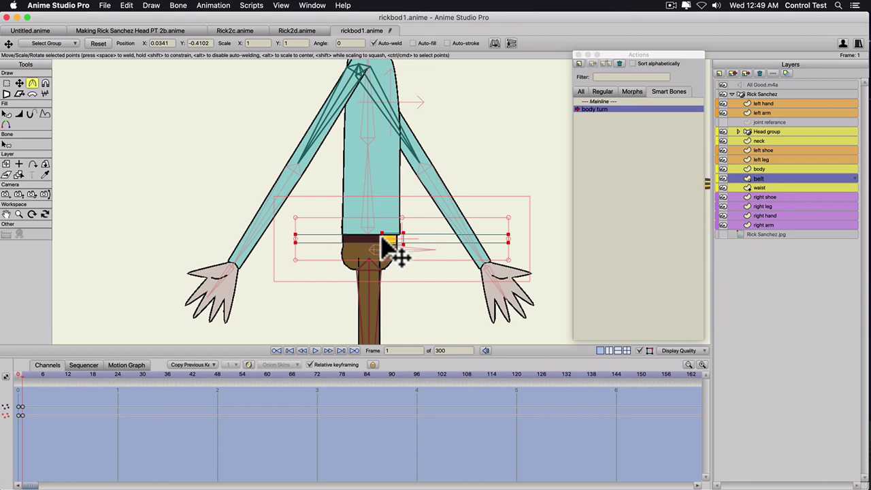
{"action": "scroll", "coordinate": [392, 252], "scroll_direction": "up", "scroll_amount": 2}
{"action": "left_click", "coordinate": [369, 255]}
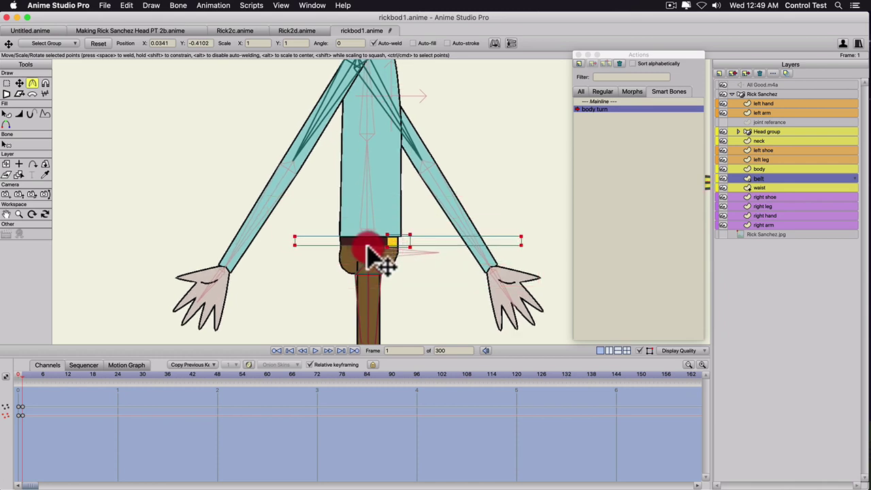
Leave the body turn action by making Mainline the active action, showing the whole character.
{"action": "double_click", "coordinate": [598, 109]}
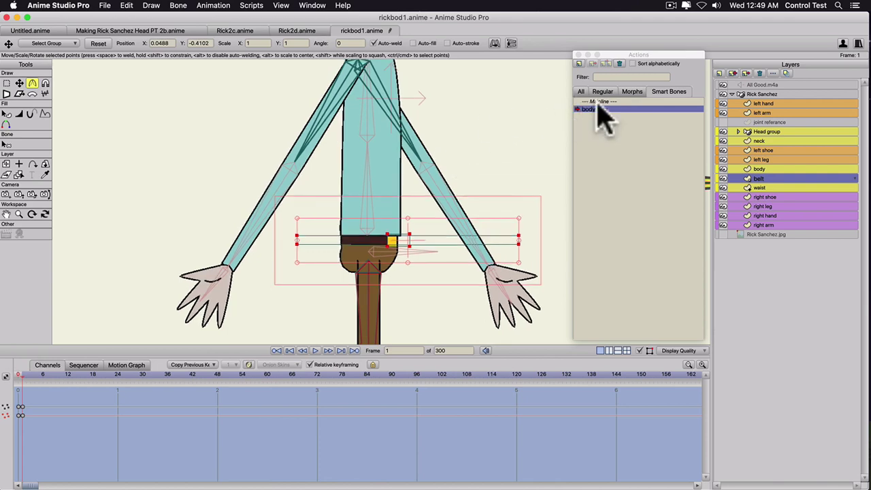
{"action": "double_click", "coordinate": [593, 102]}
{"action": "scroll", "coordinate": [354, 183], "scroll_direction": "down", "scroll_amount": 5}
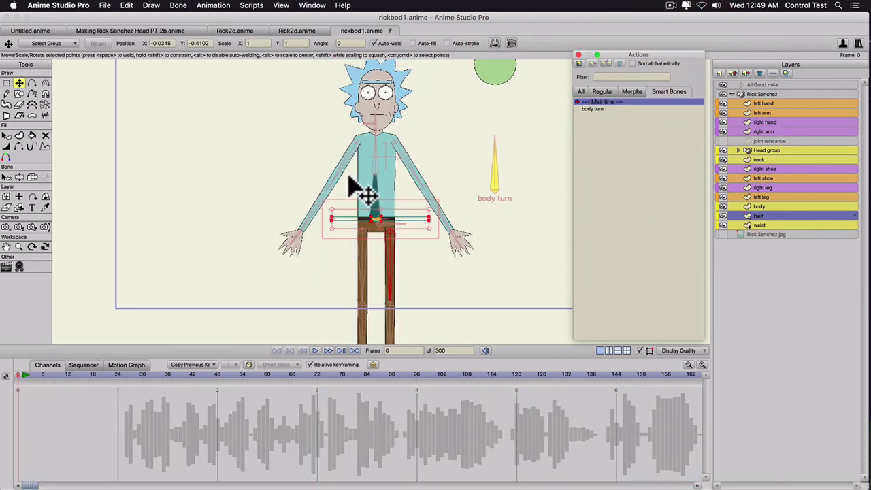
{"action": "left_click_drag", "start_coordinate": [204, 193], "coordinate": [184, 244]}
{"action": "scroll", "coordinate": [203, 233], "scroll_direction": "down", "scroll_amount": 2}
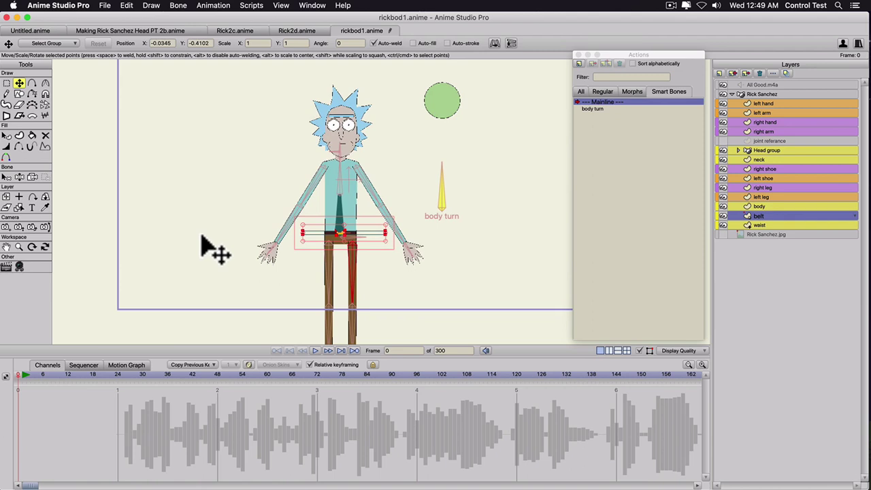
Test the body turn at frame 8 by rotating the body turn bone clockwise to about 49 degrees.
{"action": "left_click", "coordinate": [51, 375]}
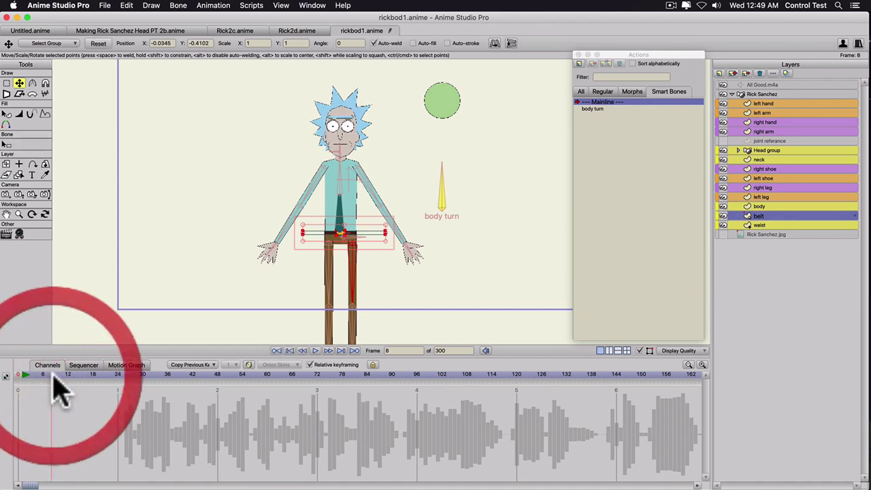
{"action": "left_click", "coordinate": [752, 94]}
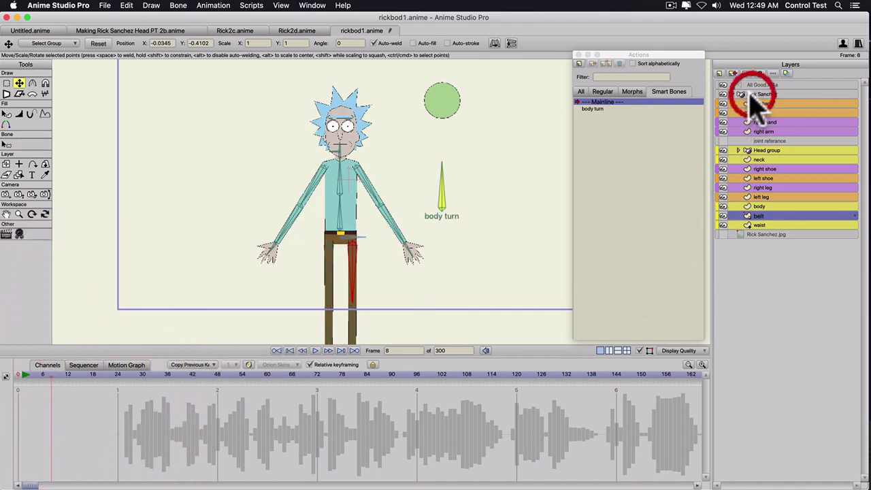
{"action": "left_click_drag", "start_coordinate": [441, 179], "coordinate": [476, 171]}
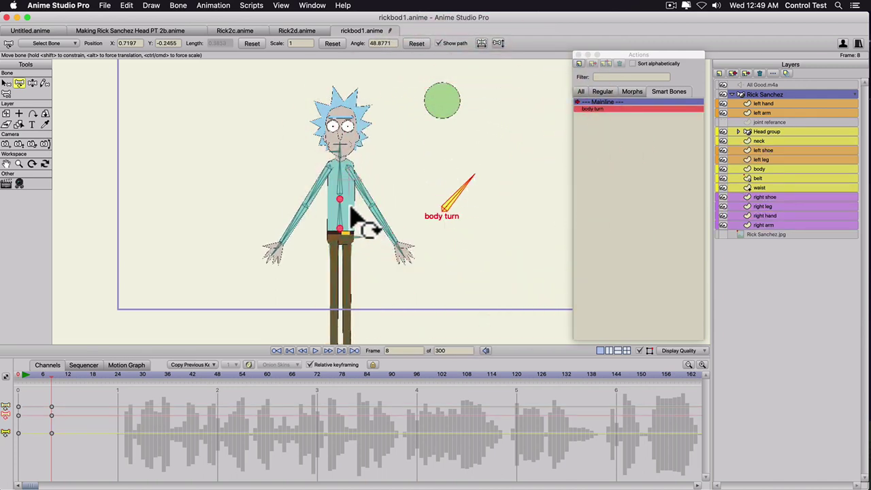
Test the turned rig with Manipulate Bones by bending one leg back at the knee and posing both arms.
{"action": "scroll", "coordinate": [357, 209], "scroll_direction": "up", "scroll_amount": 3}
{"action": "left_click_drag", "start_coordinate": [336, 279], "coordinate": [381, 211]}
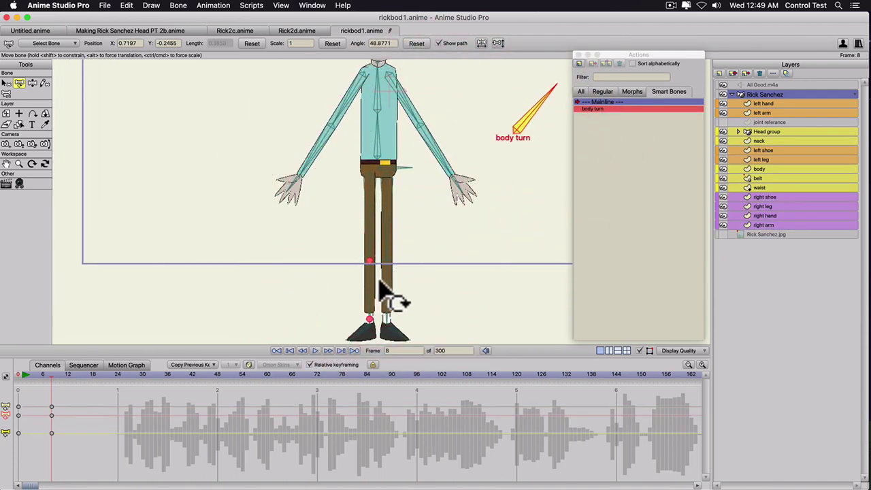
{"action": "left_click", "coordinate": [382, 297]}
{"action": "key", "text": "z"}
{"action": "left_click_drag", "start_coordinate": [379, 298], "coordinate": [349, 224]}
{"action": "left_click_drag", "start_coordinate": [443, 173], "coordinate": [379, 186]}
{"action": "left_click_drag", "start_coordinate": [377, 184], "coordinate": [366, 273]}
{"action": "left_click_drag", "start_coordinate": [321, 241], "coordinate": [362, 266]}
Turn the head to the right by moving the Head group's head control bone to the circle's right edge.
{"action": "left_click", "coordinate": [774, 131]}
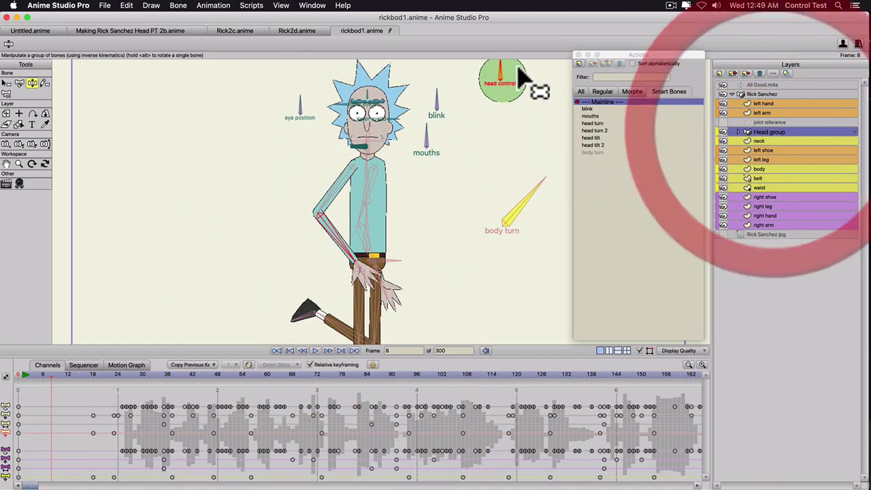
{"action": "key", "text": "t"}
{"action": "left_click_drag", "start_coordinate": [501, 79], "coordinate": [524, 80]}
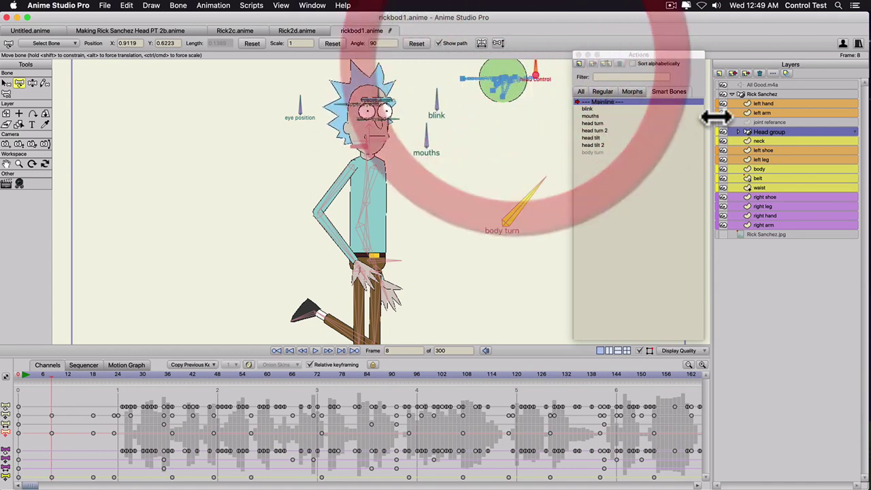
Test-pose the torso, arms and a forward-raised leg, and rotate the body turn bone to about 77 degrees.
{"action": "left_click", "coordinate": [765, 94]}
{"action": "key", "text": "z"}
{"action": "left_click_drag", "start_coordinate": [368, 178], "coordinate": [360, 197]}
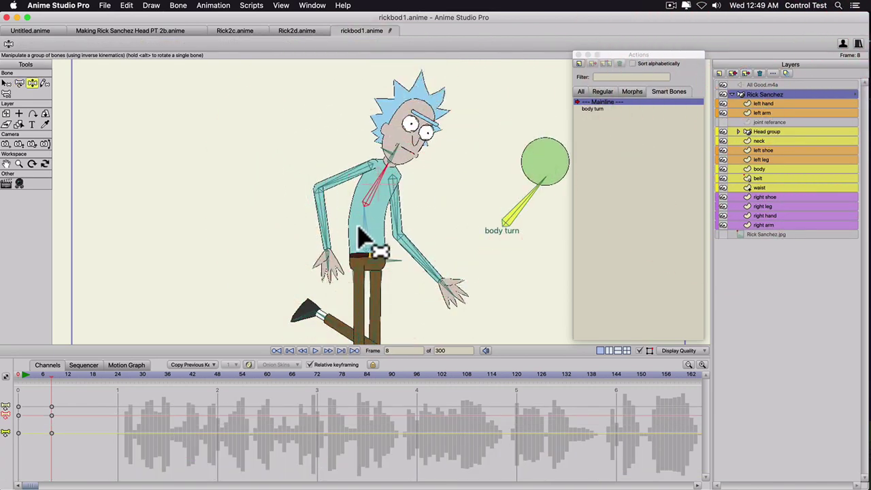
{"action": "left_click_drag", "start_coordinate": [373, 242], "coordinate": [340, 167]}
{"action": "scroll", "coordinate": [317, 201], "scroll_direction": "down", "scroll_amount": 3}
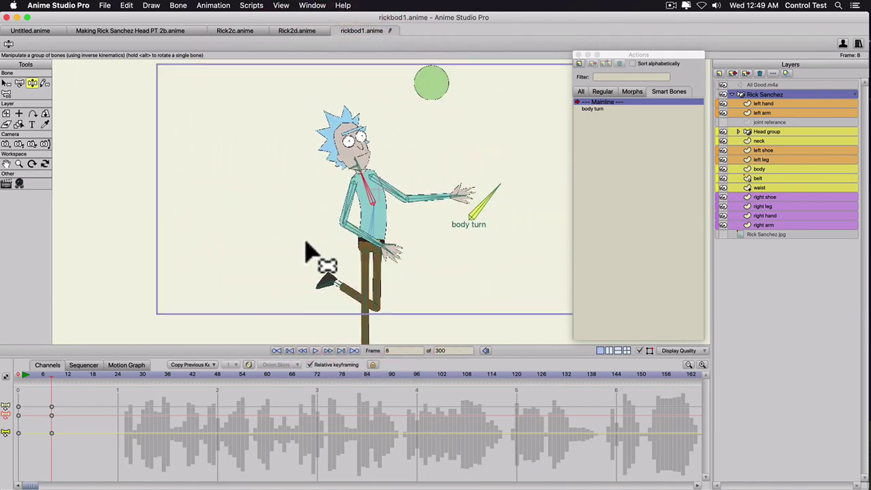
{"action": "left_click_drag", "start_coordinate": [366, 302], "coordinate": [450, 310]}
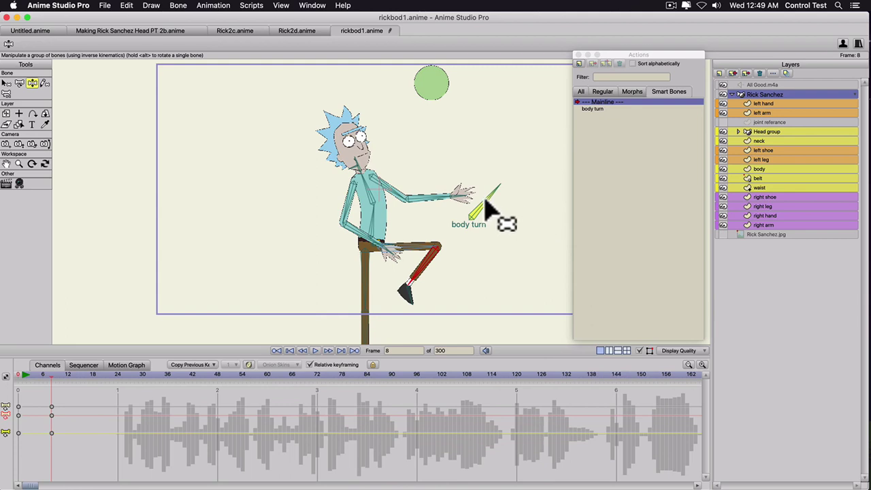
{"action": "key", "text": "t"}
{"action": "left_click_drag", "start_coordinate": [490, 207], "coordinate": [476, 184]}
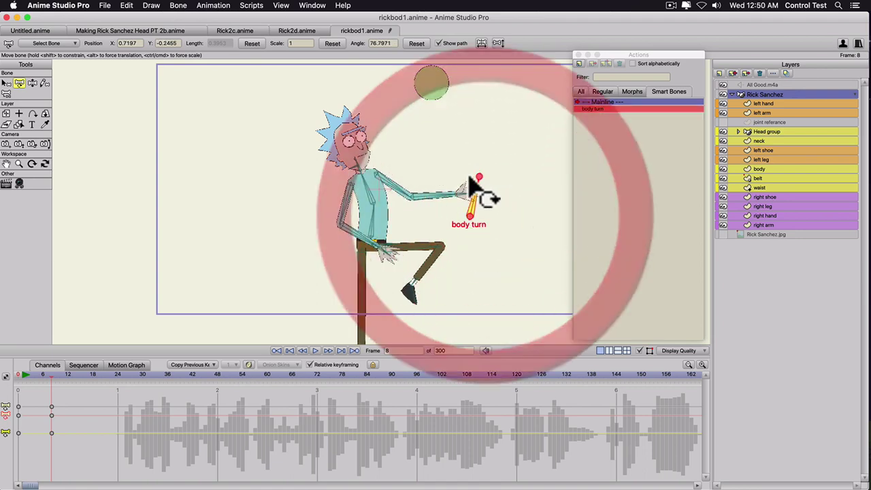
Delete the test pose's bone keyframes at frame 8 and return to frame 0.
{"action": "left_click_drag", "start_coordinate": [55, 401], "coordinate": [20, 467]}
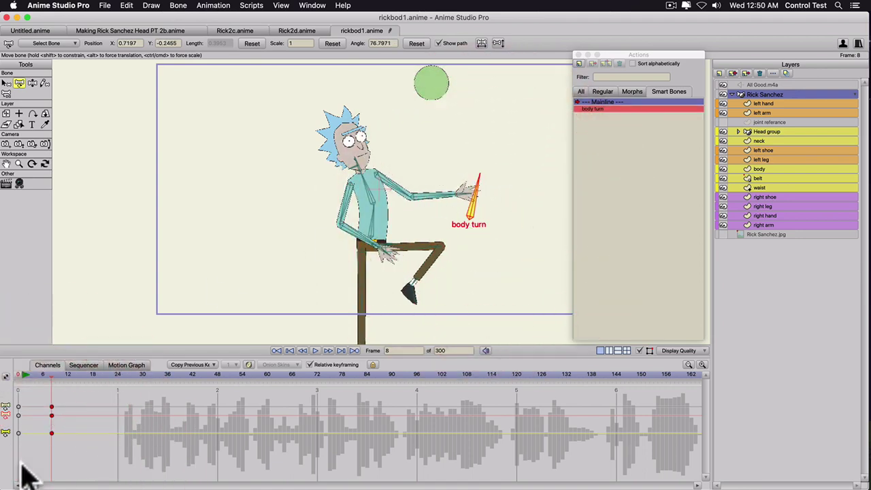
{"action": "key", "text": "BackSpace"}
{"action": "left_click", "coordinate": [15, 374]}
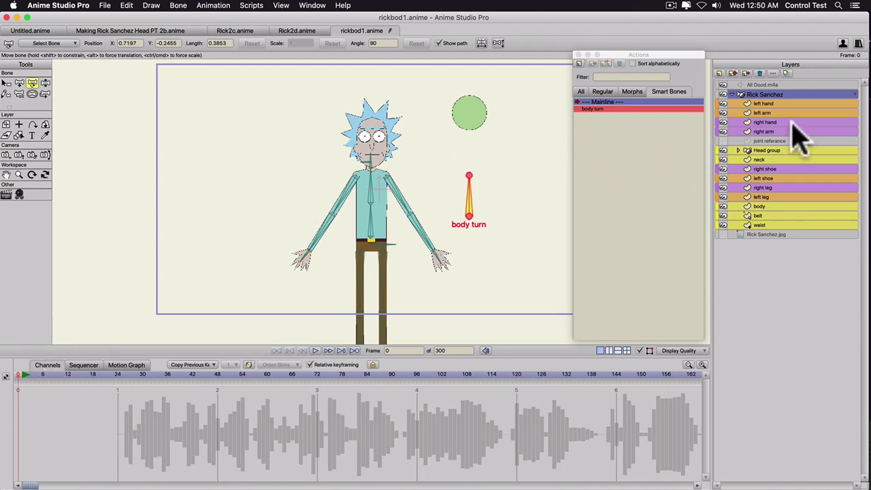
Create a Smart Bone action named body turn 2 and rotate the body turn bone to 180 degrees in it.
{"action": "left_click", "coordinate": [756, 94]}
{"action": "left_click", "coordinate": [308, 5]}
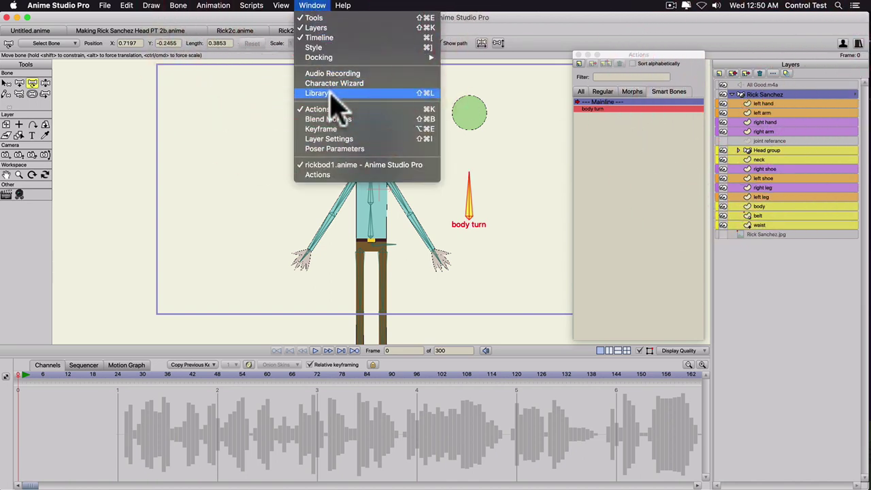
{"action": "left_click", "coordinate": [642, 126]}
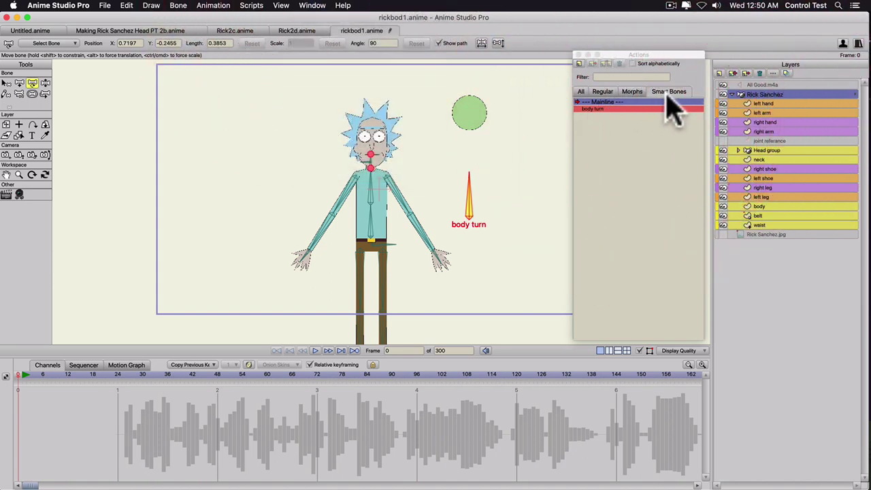
{"action": "left_click", "coordinate": [580, 63]}
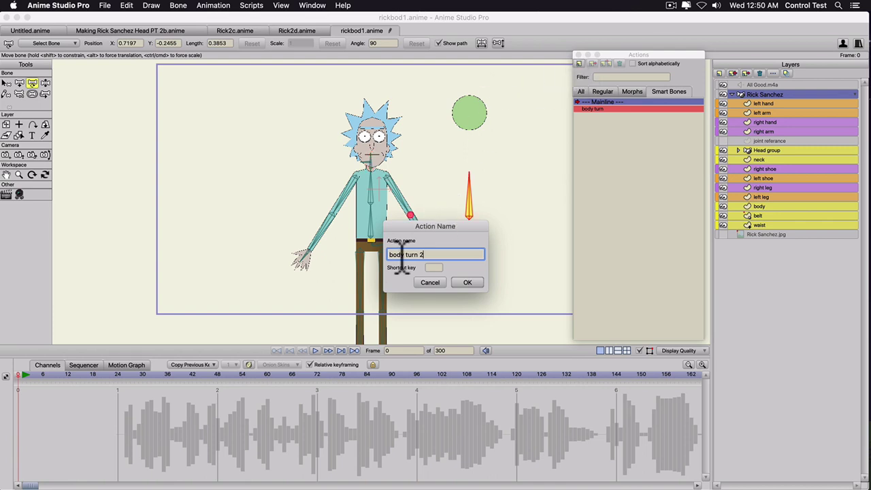
{"action": "left_click", "coordinate": [466, 281]}
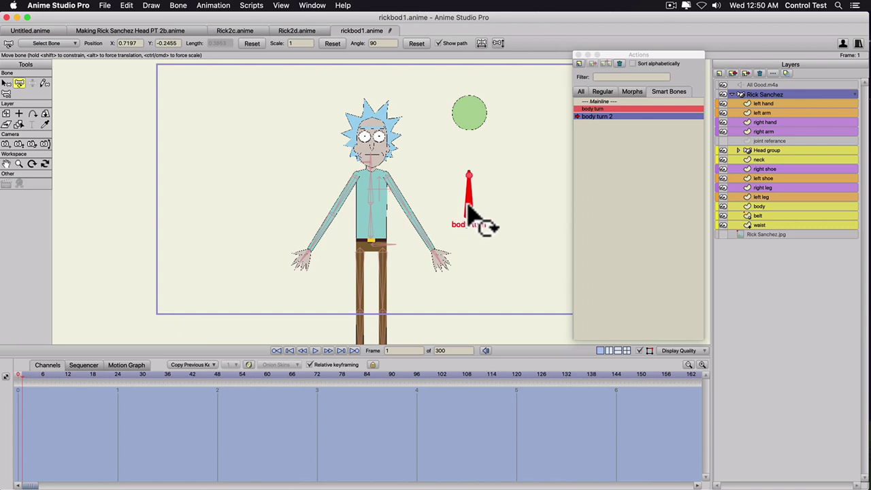
{"action": "left_click_drag", "start_coordinate": [467, 196], "coordinate": [430, 219]}
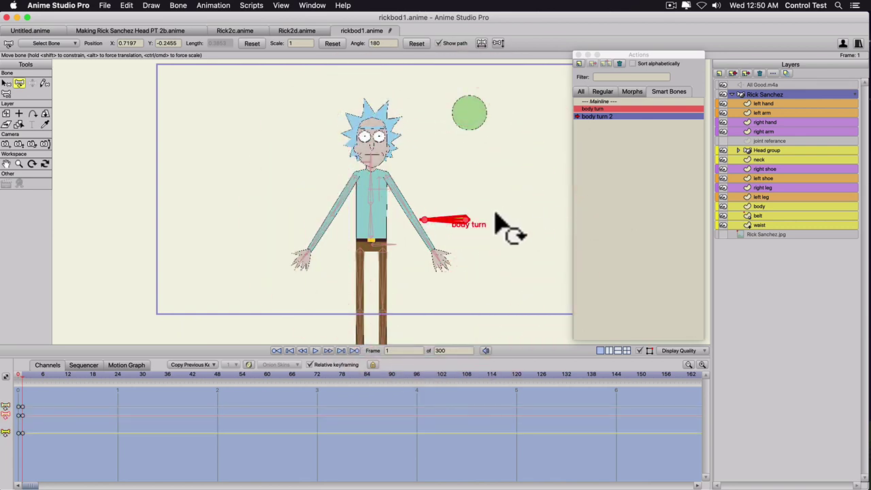
Move both upper arm bones to the chest's top centre and bring the leg bones together beneath the waist.
{"action": "scroll", "coordinate": [435, 218], "scroll_direction": "up", "scroll_amount": 1}
{"action": "scroll", "coordinate": [346, 190], "scroll_direction": "up", "scroll_amount": 1}
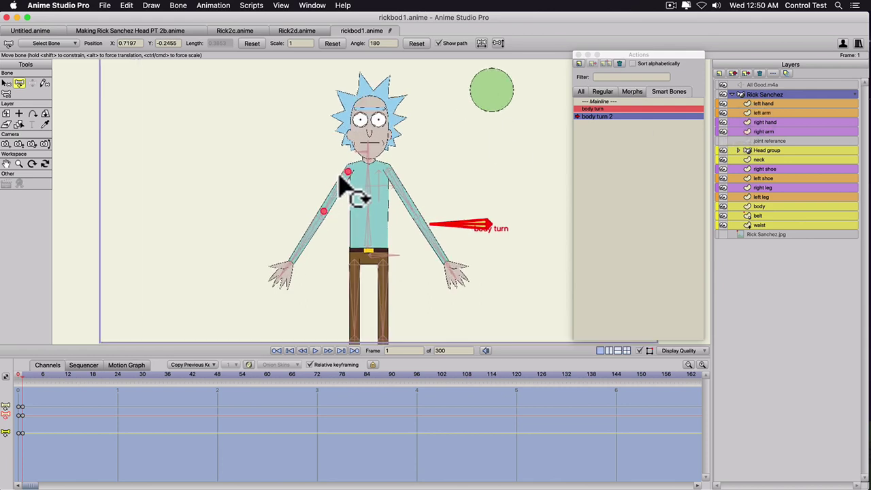
{"action": "left_click_drag", "start_coordinate": [345, 171], "coordinate": [377, 175]}
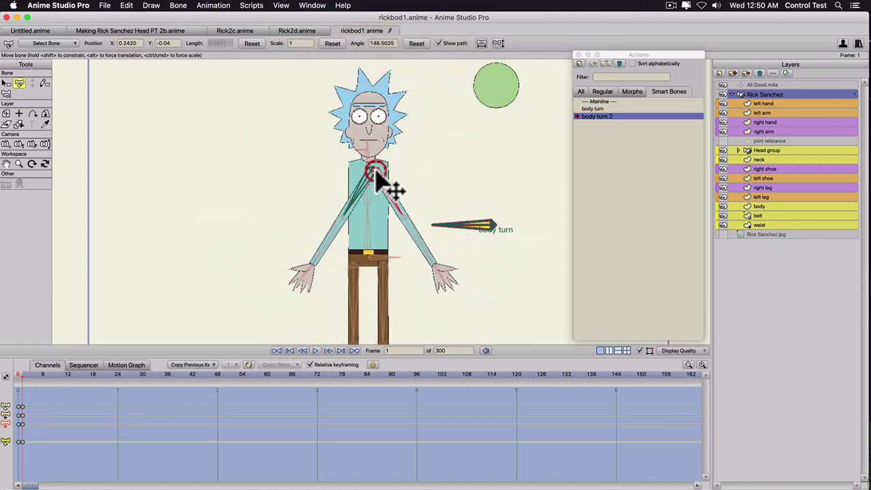
{"action": "mouse_move", "coordinate": [364, 276]}
{"action": "left_mouse_down"}
{"action": "mouse_move", "coordinate": [369, 271]}
{"action": "mouse_move", "coordinate": [361, 266]}
{"action": "mouse_move", "coordinate": [374, 265]}
{"action": "mouse_move", "coordinate": [372, 275]}
{"action": "left_mouse_up"}
{"action": "key", "text": "super+z"}
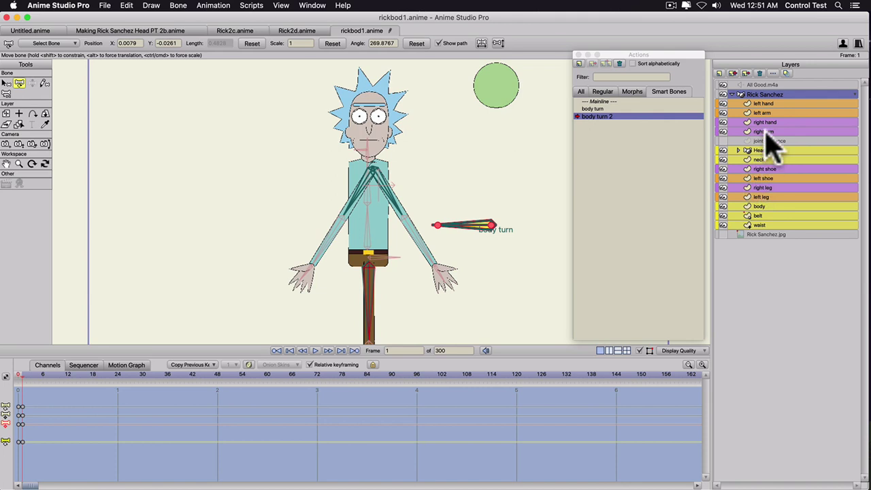
Reorder the layers so left shoe, left leg, left hand and left arm sit below the waist layer.
{"action": "left_click", "coordinate": [768, 104]}
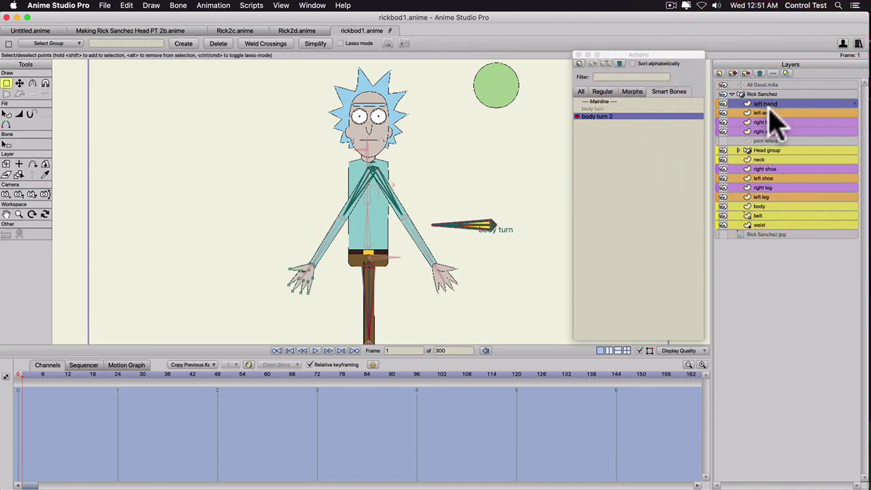
{"action": "left_click_drag", "start_coordinate": [773, 115], "coordinate": [778, 228]}
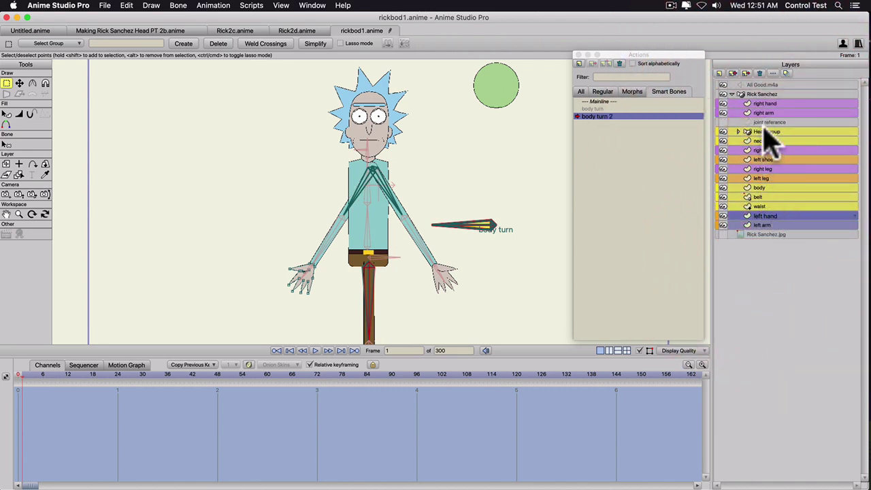
{"action": "left_click", "coordinate": [775, 179]}
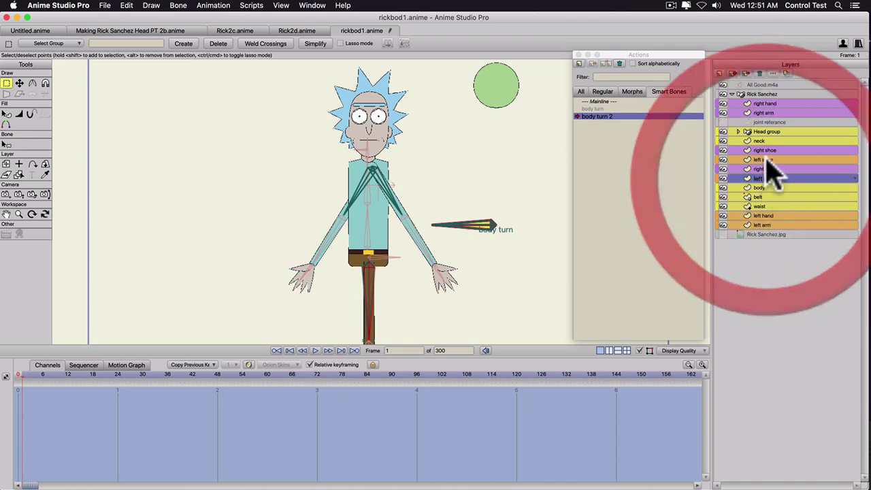
{"action": "left_click", "coordinate": [772, 159], "text": "shift"}
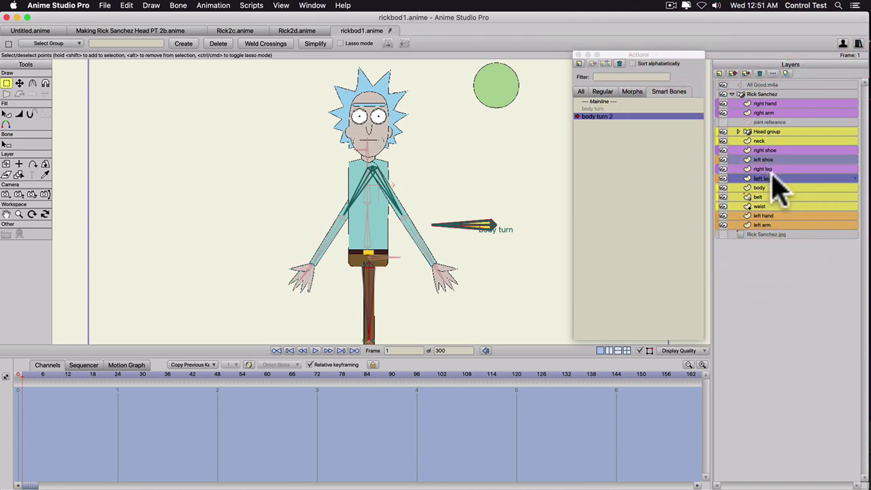
{"action": "left_click_drag", "start_coordinate": [776, 181], "coordinate": [784, 222]}
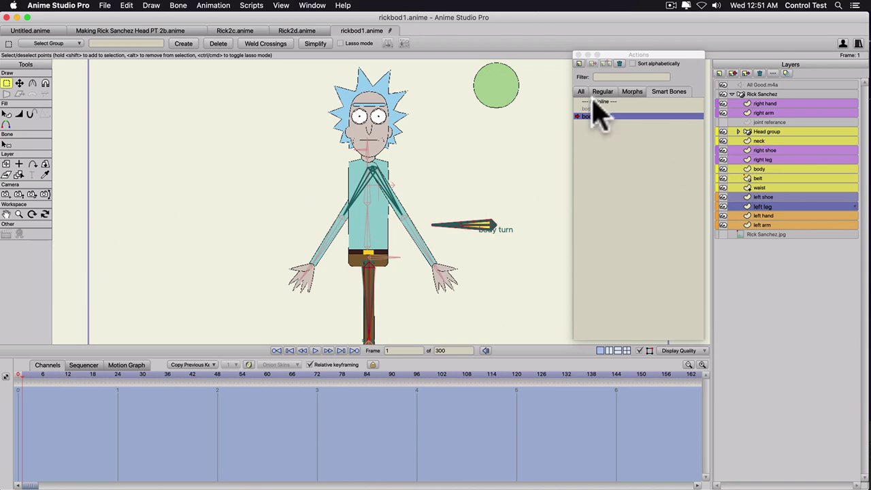
In the body layer, select all torso points and scale them narrower for the body turn 2 pose.
{"action": "left_click", "coordinate": [757, 168]}
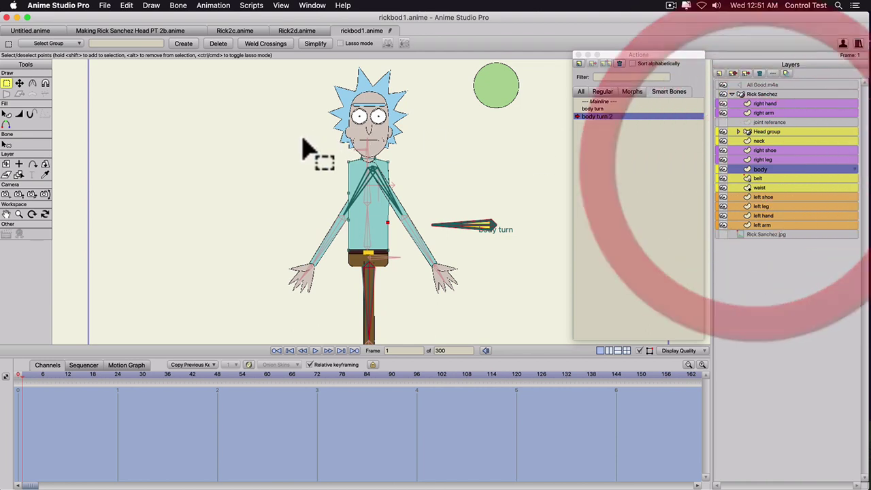
{"action": "double_click", "coordinate": [371, 217]}
{"action": "key", "text": "t"}
{"action": "left_click_drag", "start_coordinate": [349, 202], "coordinate": [357, 208]}
{"action": "scroll", "coordinate": [385, 174], "scroll_direction": "up", "scroll_amount": 2}
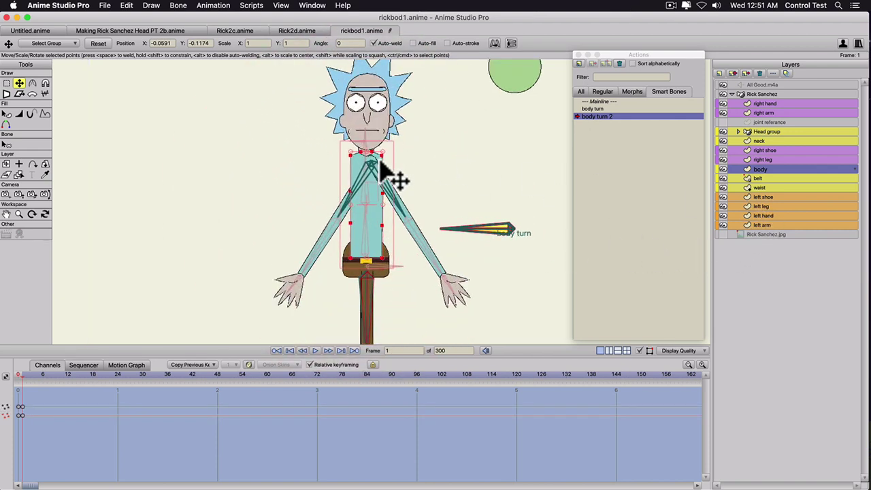
Round both shoulders by moving the torso's corner and collar points and adjusting their curvature, then nudge the torso's right side inward.
{"action": "scroll", "coordinate": [385, 174], "scroll_direction": "up", "scroll_amount": 2}
{"action": "left_click", "coordinate": [343, 142]}
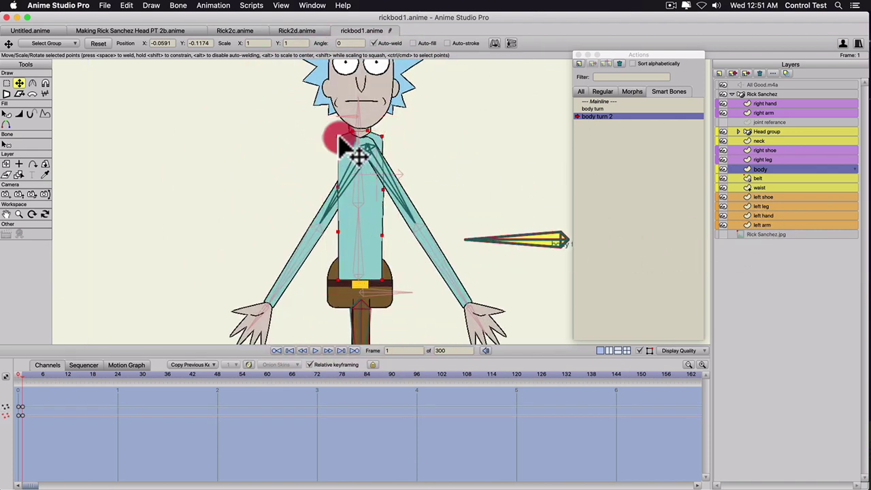
{"action": "key", "text": "c"}
{"action": "left_click_drag", "start_coordinate": [342, 145], "coordinate": [386, 146]}
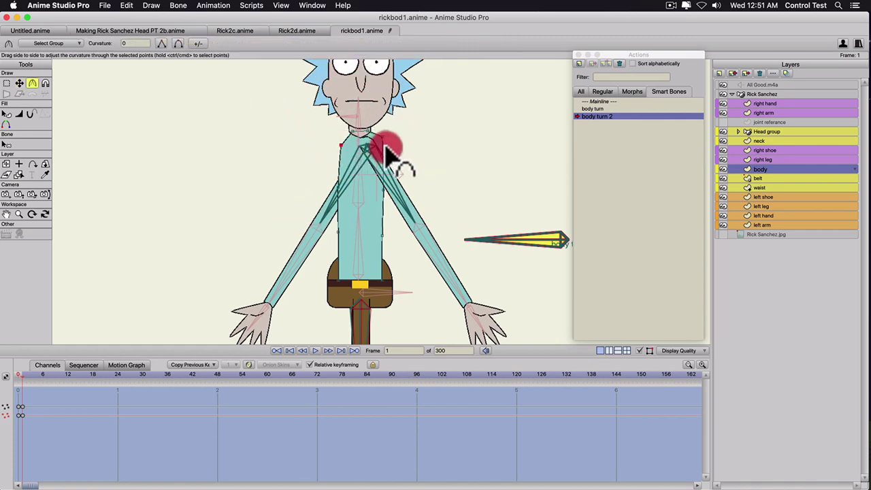
{"action": "key", "text": "t"}
{"action": "left_click", "coordinate": [352, 130]}
{"action": "left_click", "coordinate": [384, 143]}
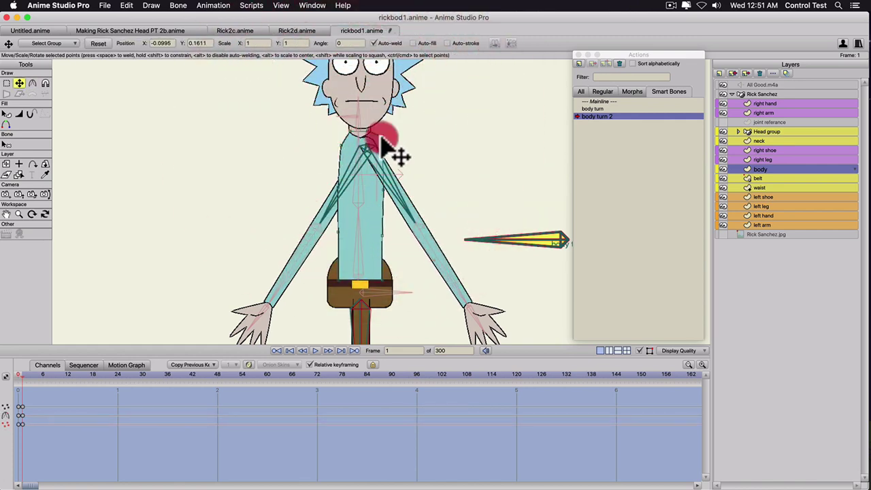
{"action": "left_click", "coordinate": [372, 132]}
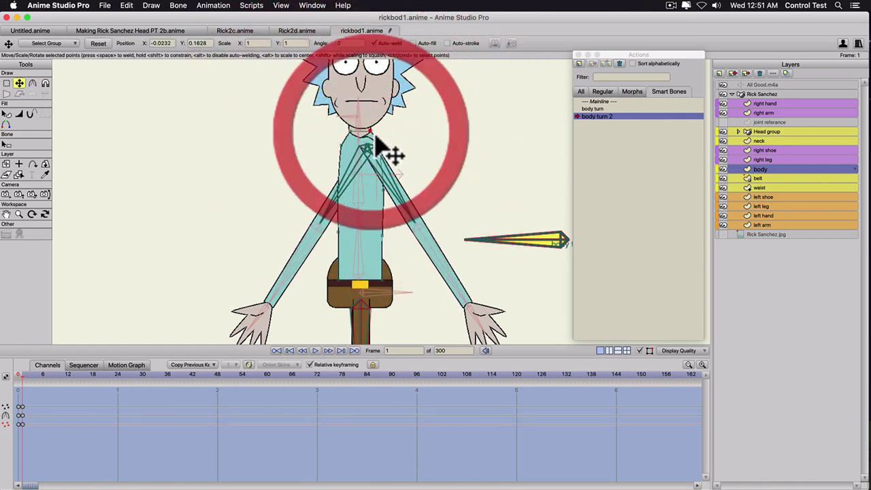
{"action": "key", "text": "c"}
{"action": "left_click_drag", "start_coordinate": [386, 139], "coordinate": [423, 147]}
{"action": "key", "text": "t"}
{"action": "left_click", "coordinate": [389, 192]}
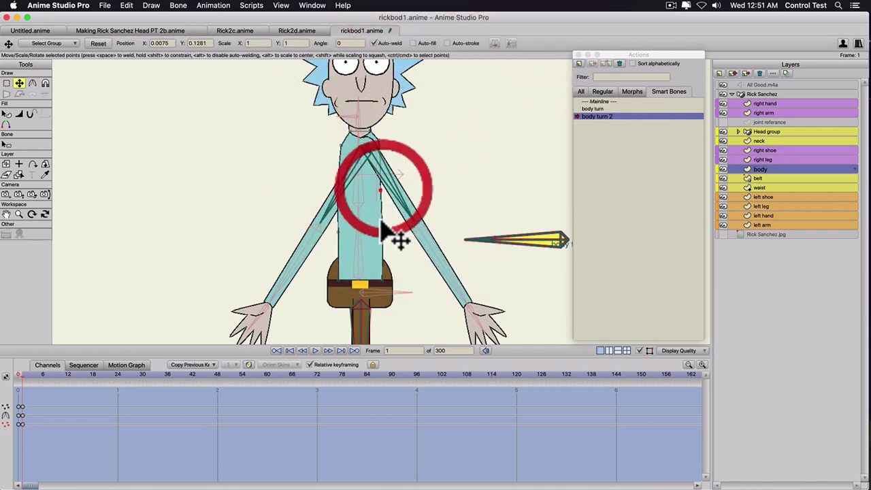
Scale the waist shape narrower so that it matches the width of the turned torso.
{"action": "left_click", "coordinate": [759, 188]}
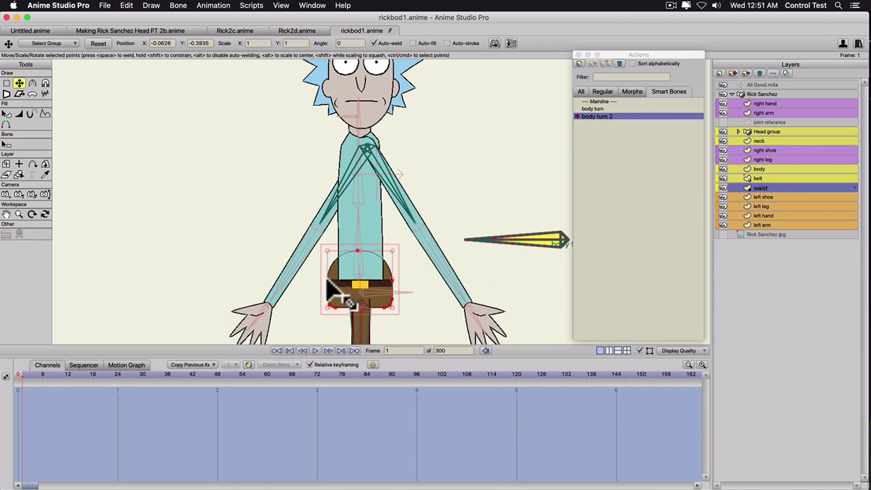
{"action": "mouse_move", "coordinate": [328, 280]}
{"action": "left_mouse_down"}
{"action": "mouse_move", "coordinate": [365, 270]}
{"action": "mouse_move", "coordinate": [322, 270]}
{"action": "mouse_move", "coordinate": [337, 268]}
{"action": "left_mouse_up"}
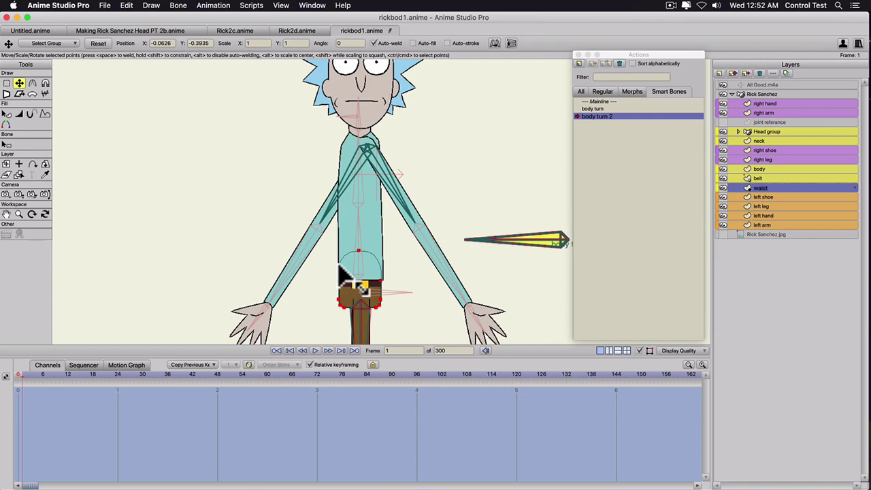
{"action": "left_click", "coordinate": [339, 265]}
Reposition the waist's lower left points to give that corner of the trousers a rounded outline.
{"action": "scroll", "coordinate": [344, 279], "scroll_direction": "up", "scroll_amount": 2}
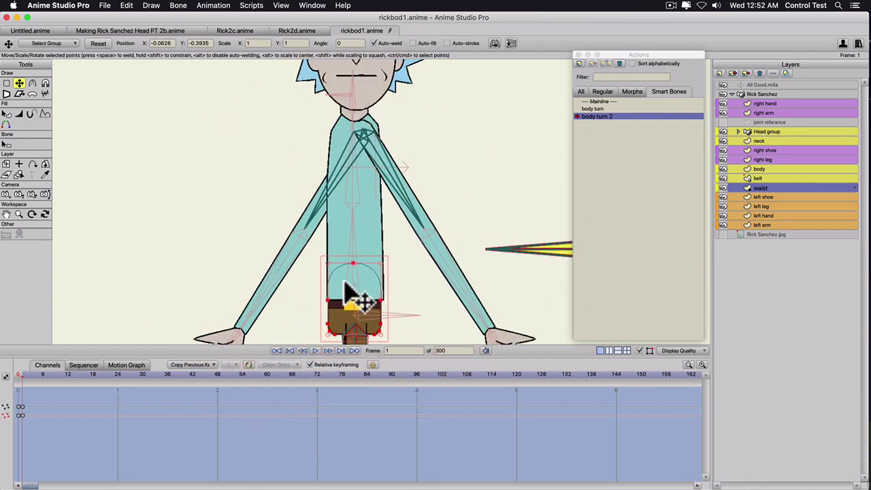
{"action": "left_click", "coordinate": [328, 323]}
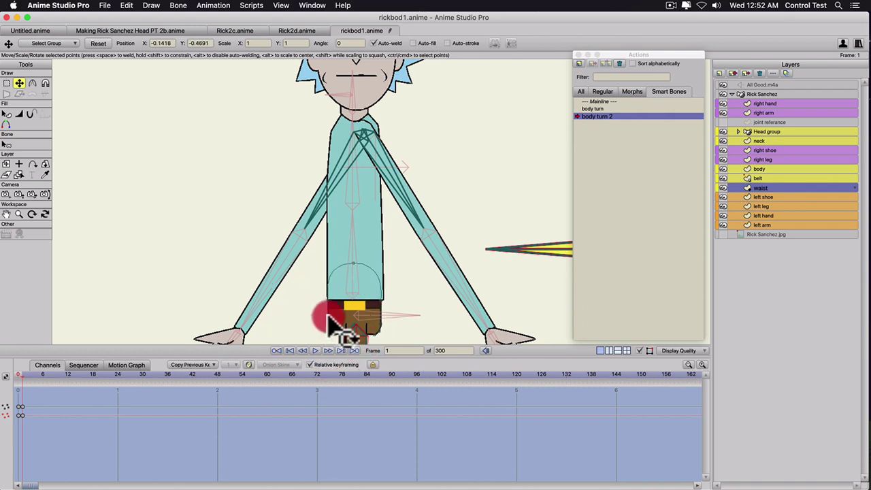
{"action": "left_click", "coordinate": [331, 326]}
{"action": "left_click", "coordinate": [338, 333]}
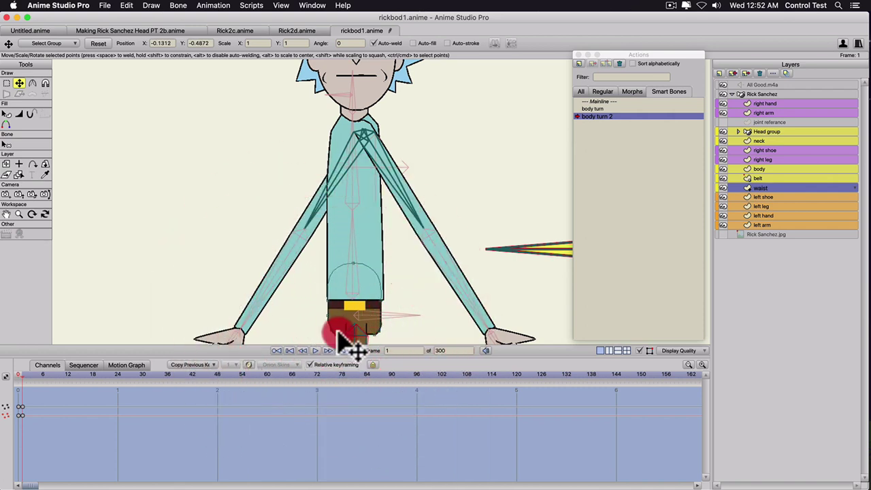
{"action": "mouse_move", "coordinate": [340, 331]}
{"action": "left_mouse_down"}
{"action": "mouse_move", "coordinate": [333, 327]}
{"action": "mouse_move", "coordinate": [342, 339]}
{"action": "left_mouse_up"}
{"action": "left_click", "coordinate": [337, 333]}
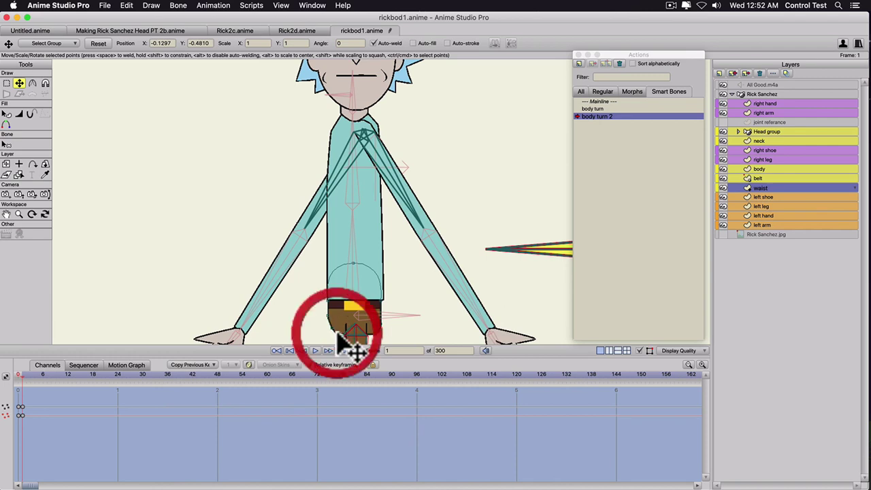
Round the waist's lower right corner to match and adjust the points along its top edge.
{"action": "left_click", "coordinate": [381, 318]}
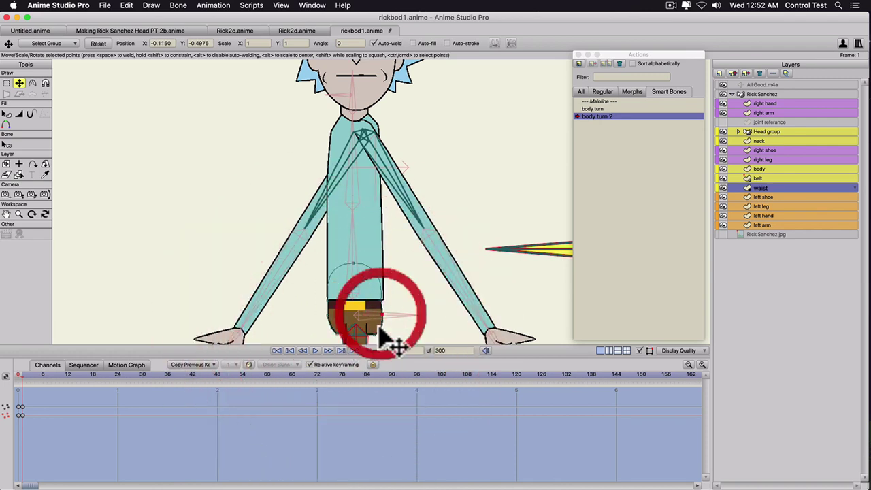
{"action": "left_click", "coordinate": [374, 334]}
{"action": "left_click_drag", "start_coordinate": [373, 334], "coordinate": [313, 314]}
{"action": "left_click", "coordinate": [338, 333]}
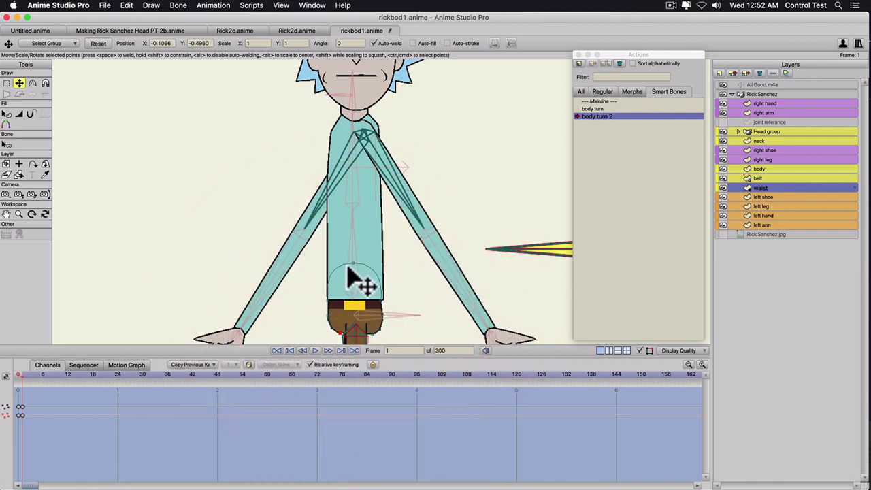
{"action": "left_click", "coordinate": [350, 268]}
{"action": "mouse_move", "coordinate": [350, 268]}
{"action": "left_mouse_down"}
{"action": "mouse_move", "coordinate": [377, 303]}
{"action": "mouse_move", "coordinate": [346, 279]}
{"action": "left_mouse_up"}
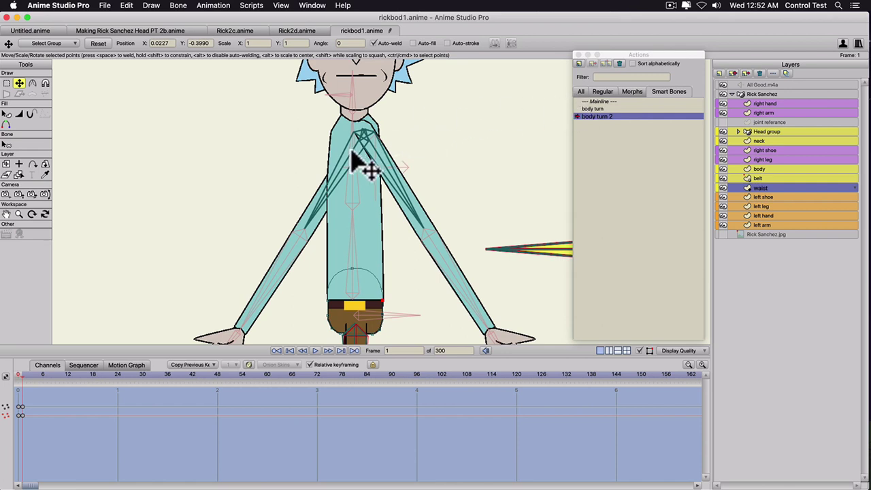
Return from the body turn 2 action to the Mainline and go to frame 13.
{"action": "scroll", "coordinate": [357, 160], "scroll_direction": "down", "scroll_amount": 5}
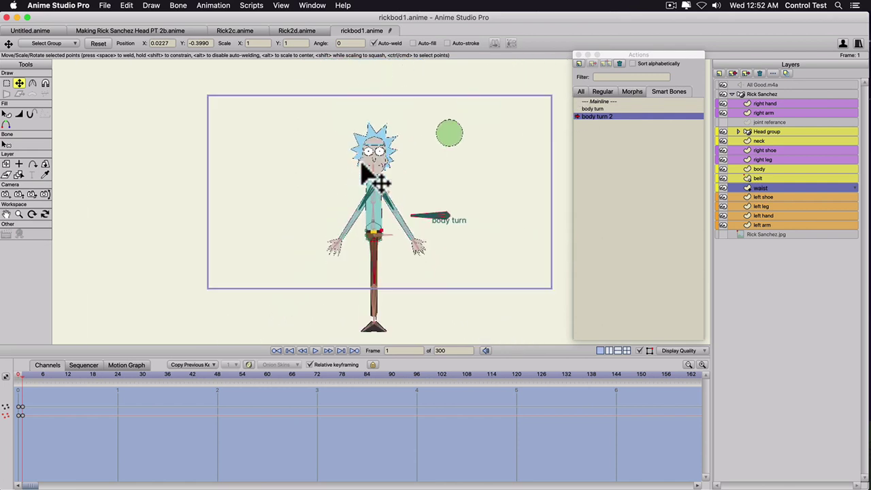
{"action": "scroll", "coordinate": [362, 171], "scroll_direction": "up", "scroll_amount": 2}
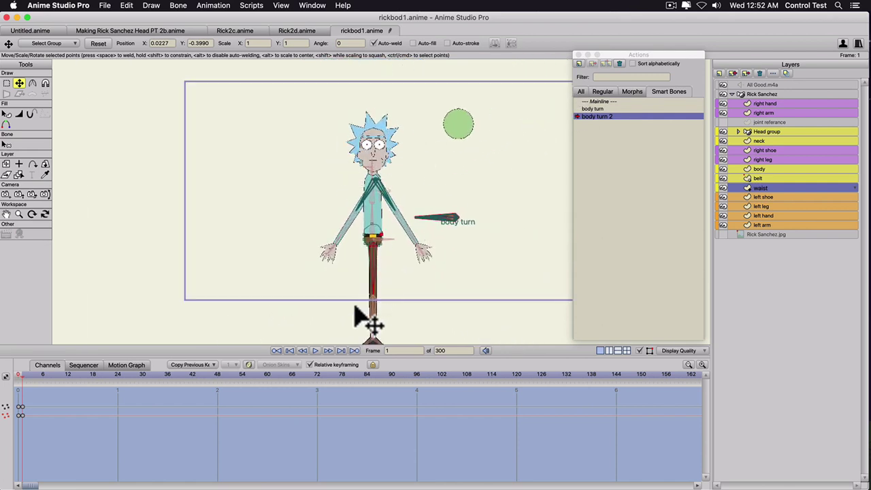
{"action": "scroll", "coordinate": [355, 308], "scroll_direction": "up", "scroll_amount": 1}
{"action": "left_click_drag", "start_coordinate": [327, 292], "coordinate": [354, 254]}
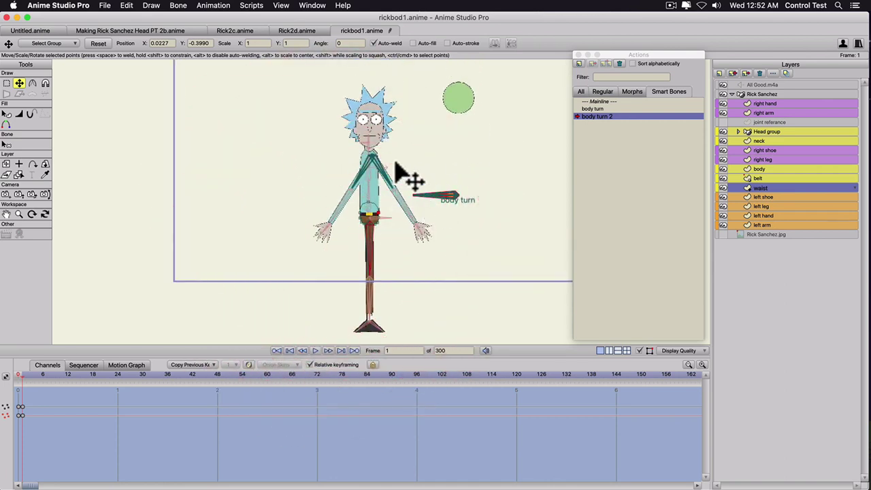
{"action": "double_click", "coordinate": [597, 103]}
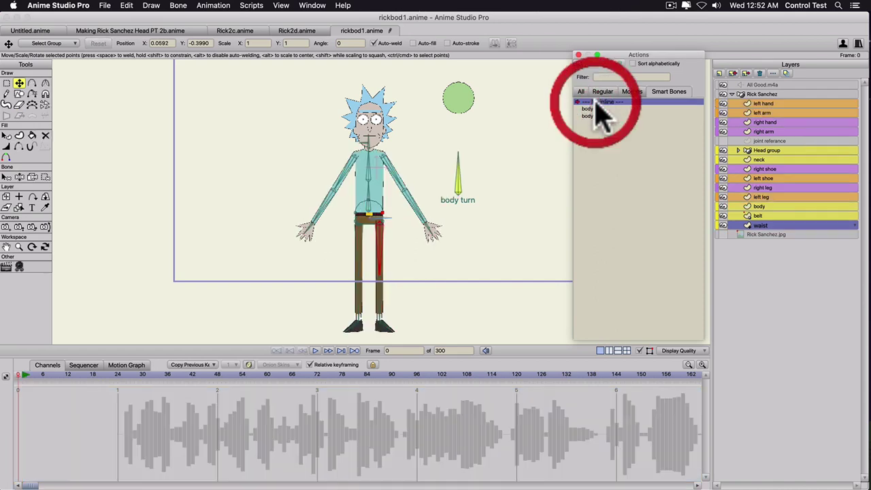
{"action": "left_click_drag", "start_coordinate": [55, 374], "coordinate": [71, 373]}
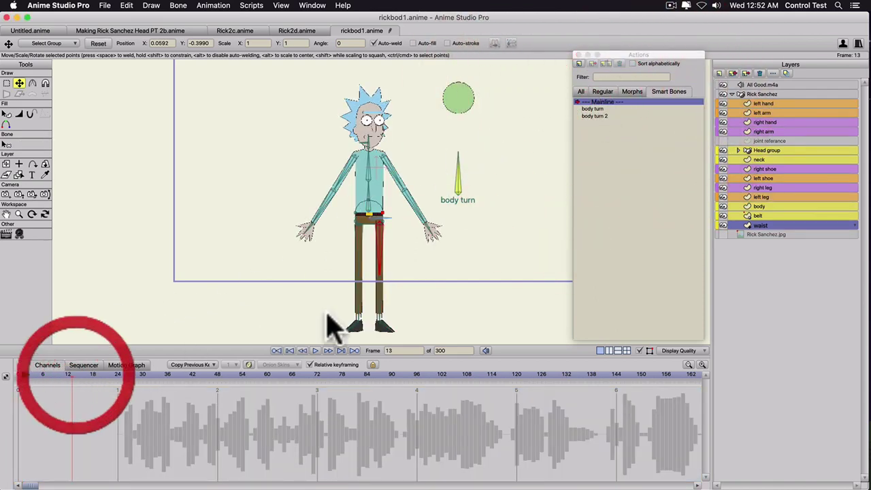
Test the Rick Sanchez rig by rotating the body turn bone both ways and bending both arms up toward the face.
{"action": "left_click", "coordinate": [747, 94]}
{"action": "key", "text": "t"}
{"action": "left_click_drag", "start_coordinate": [459, 170], "coordinate": [494, 170]}
{"action": "key", "text": "z"}
{"action": "left_click_drag", "start_coordinate": [337, 195], "coordinate": [405, 114]}
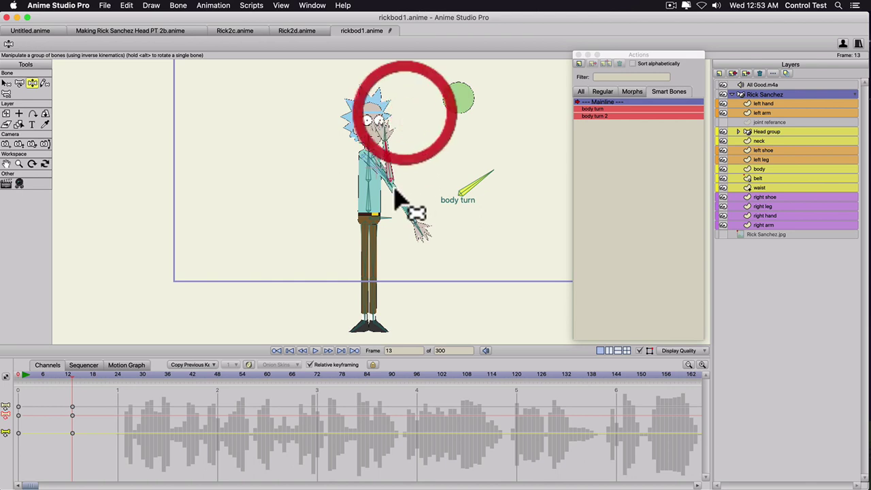
{"action": "left_click_drag", "start_coordinate": [397, 194], "coordinate": [386, 114]}
{"action": "left_click_drag", "start_coordinate": [469, 176], "coordinate": [446, 166]}
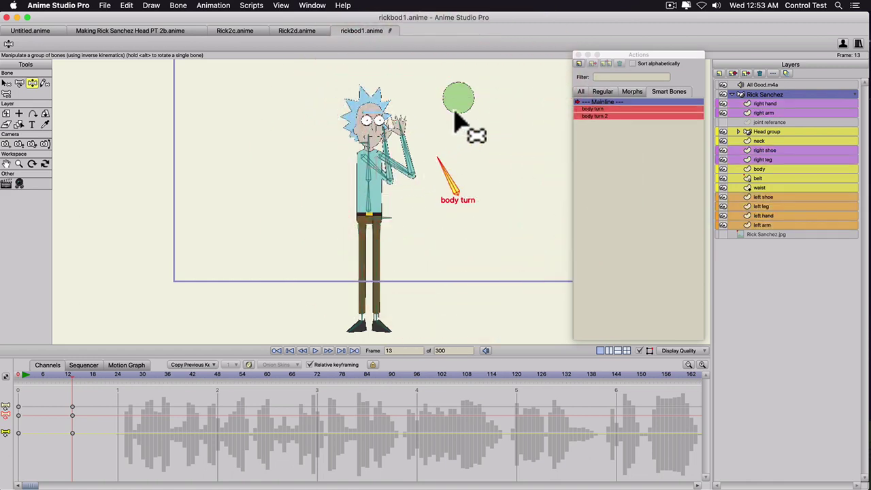
In the Head group, move the head control bone to the left at frame 13 so the head faces left.
{"action": "left_click", "coordinate": [763, 131]}
{"action": "key", "text": "z"}
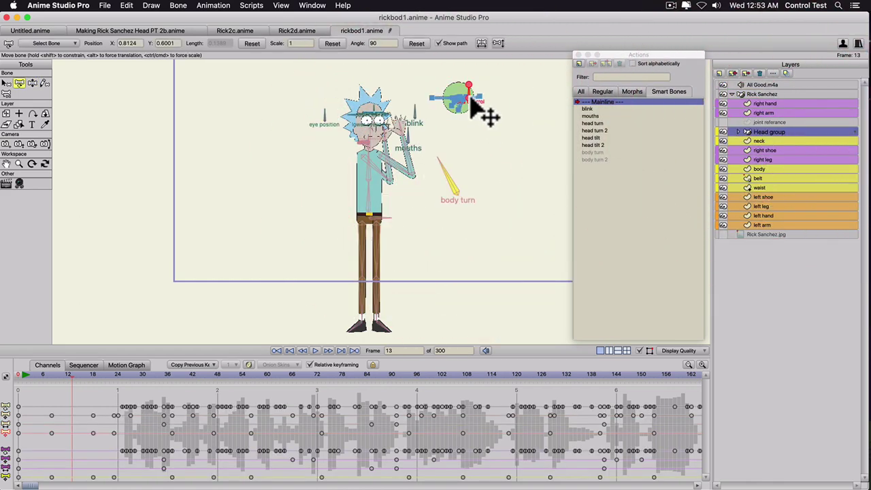
{"action": "left_click_drag", "start_coordinate": [470, 97], "coordinate": [416, 100]}
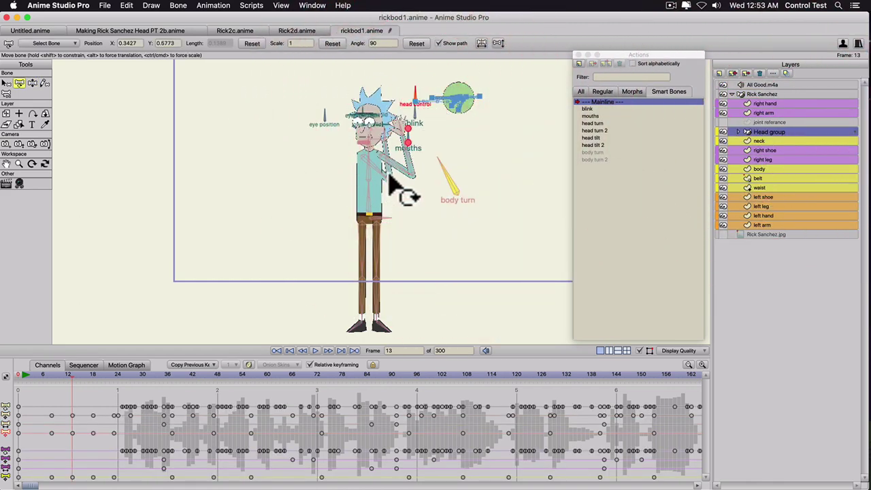
Pose the turned Rick Sanchez rig by moving the arms forward, bending a leg and leaning the upper body.
{"action": "left_click", "coordinate": [755, 131]}
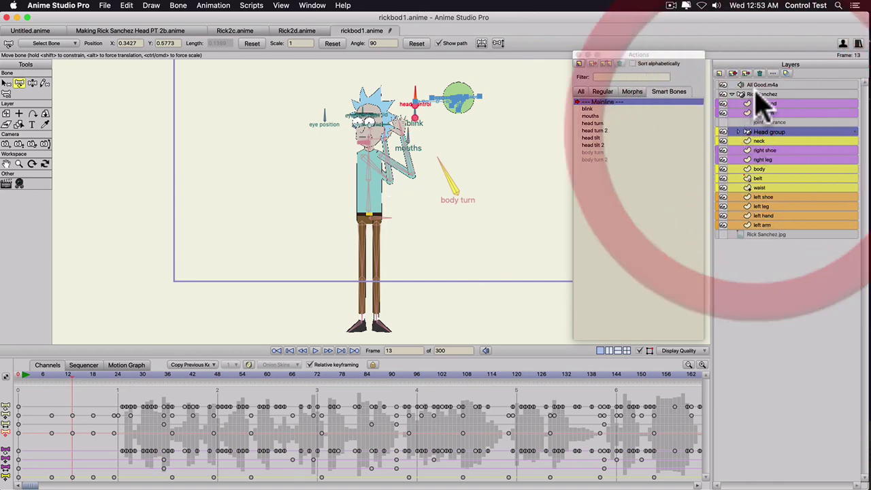
{"action": "left_click", "coordinate": [756, 94]}
{"action": "left_click_drag", "start_coordinate": [394, 182], "coordinate": [291, 204]}
{"action": "left_click_drag", "start_coordinate": [384, 169], "coordinate": [393, 187]}
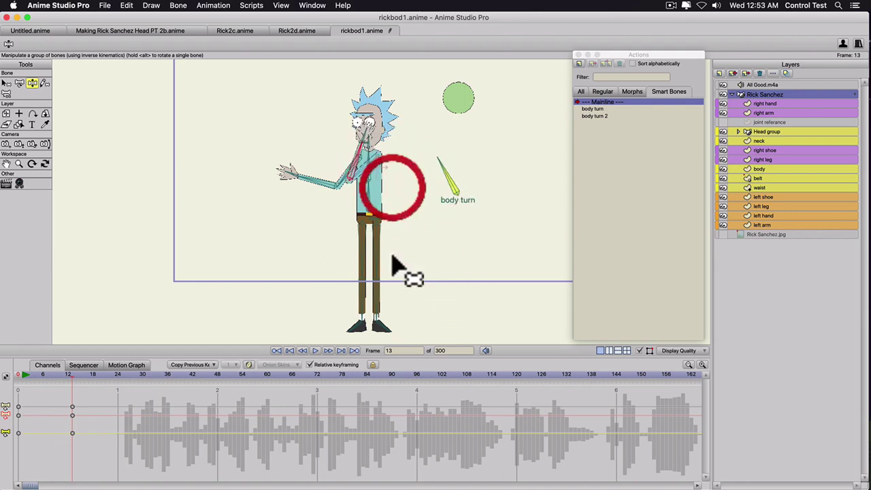
{"action": "left_click_drag", "start_coordinate": [394, 258], "coordinate": [355, 327]}
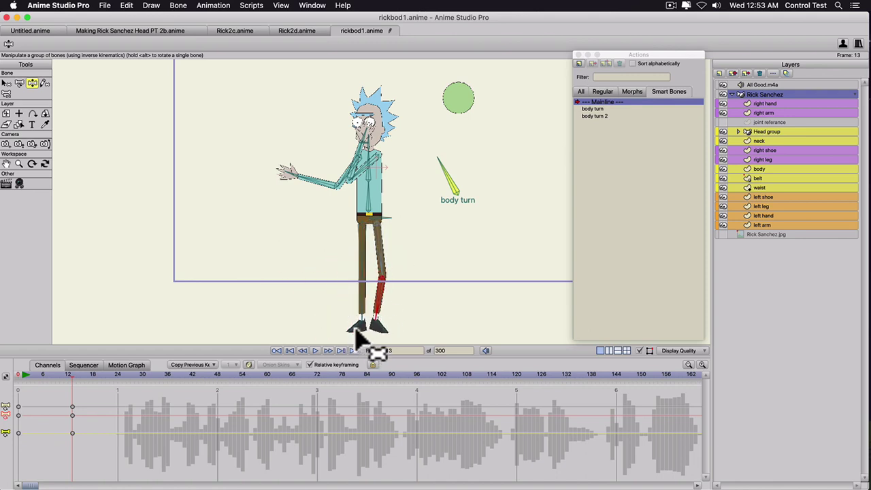
{"action": "left_click_drag", "start_coordinate": [393, 236], "coordinate": [377, 164]}
Delete all of the test pose's bone keyframes and play back the animation.
{"action": "left_click", "coordinate": [98, 390]}
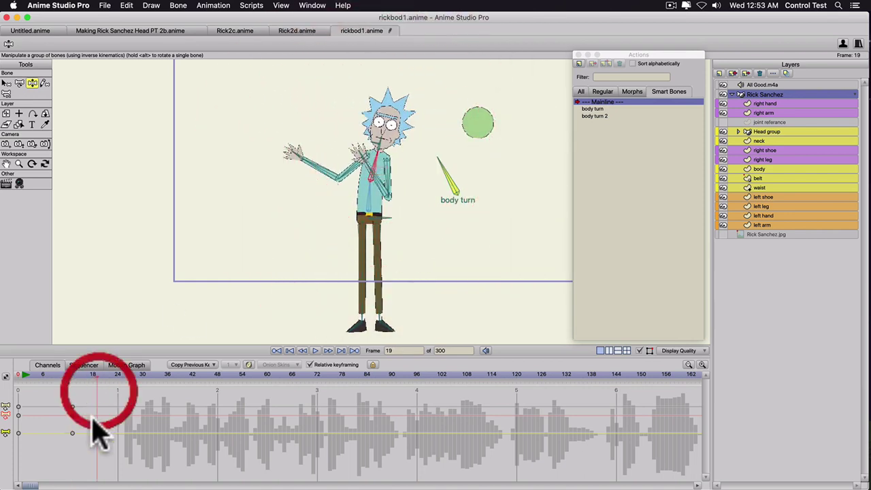
{"action": "left_click_drag", "start_coordinate": [99, 432], "coordinate": [6, 472]}
{"action": "key", "text": "Delete"}
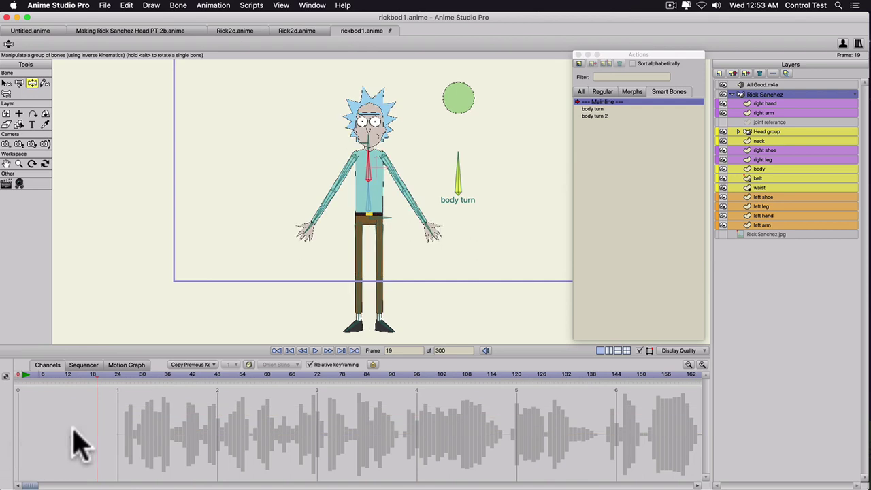
{"action": "left_click", "coordinate": [102, 375]}
{"action": "key", "text": "space"}
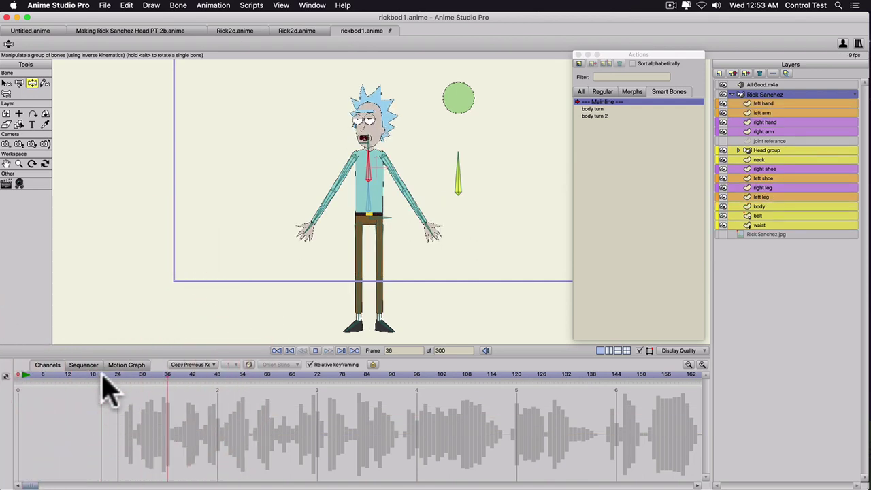
At frame 0, set the body turn bone's strength to 0, then go to frame 1.
{"action": "left_click", "coordinate": [16, 374]}
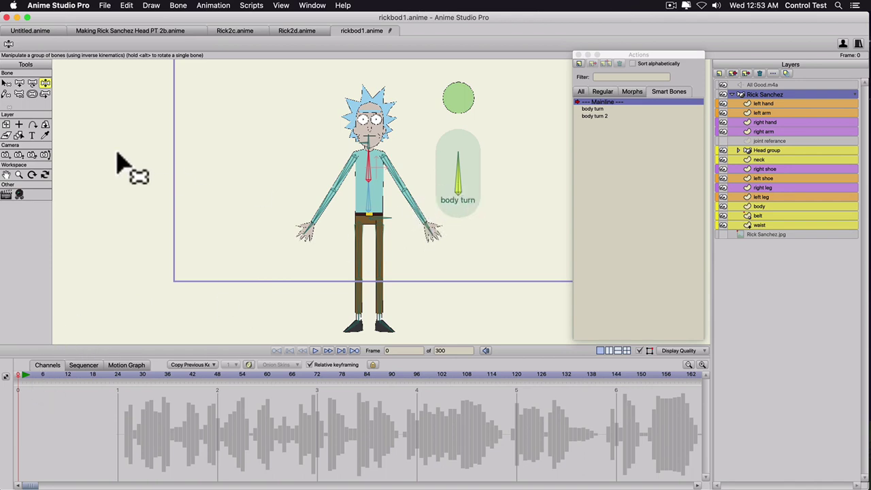
{"action": "left_click", "coordinate": [32, 94]}
{"action": "left_click", "coordinate": [443, 179]}
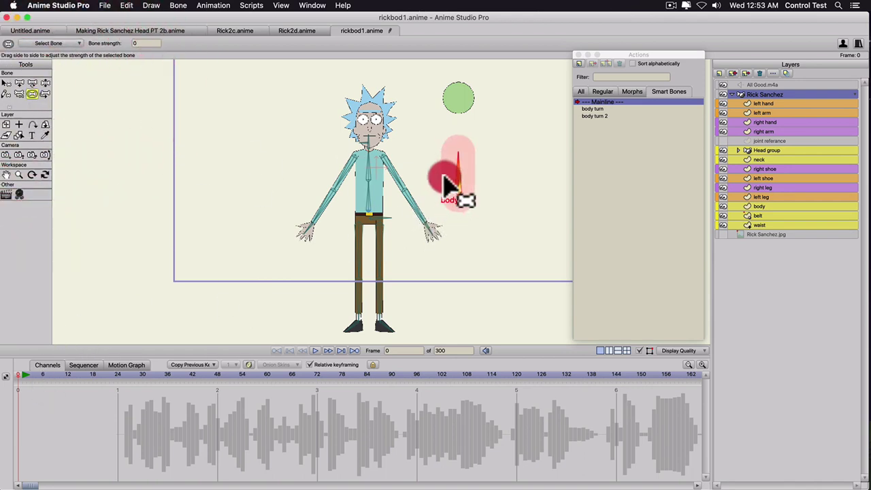
{"action": "left_click_drag", "start_coordinate": [444, 177], "coordinate": [7, 195]}
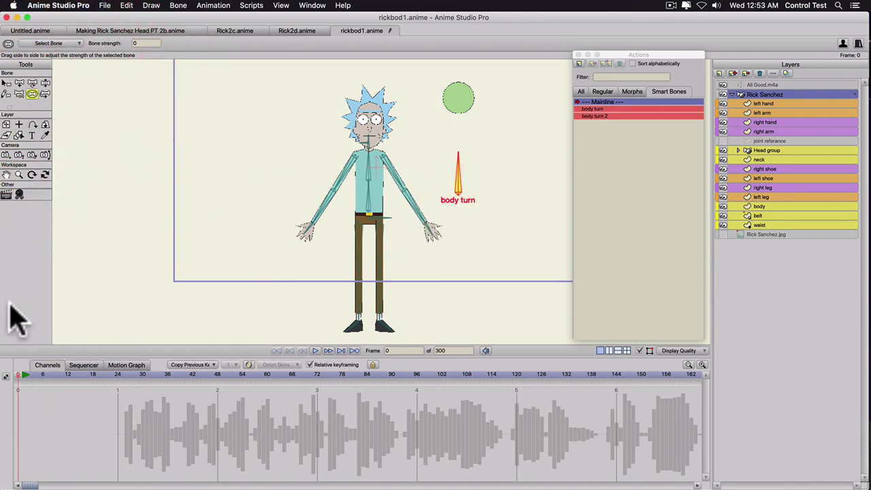
{"action": "left_click", "coordinate": [21, 374]}
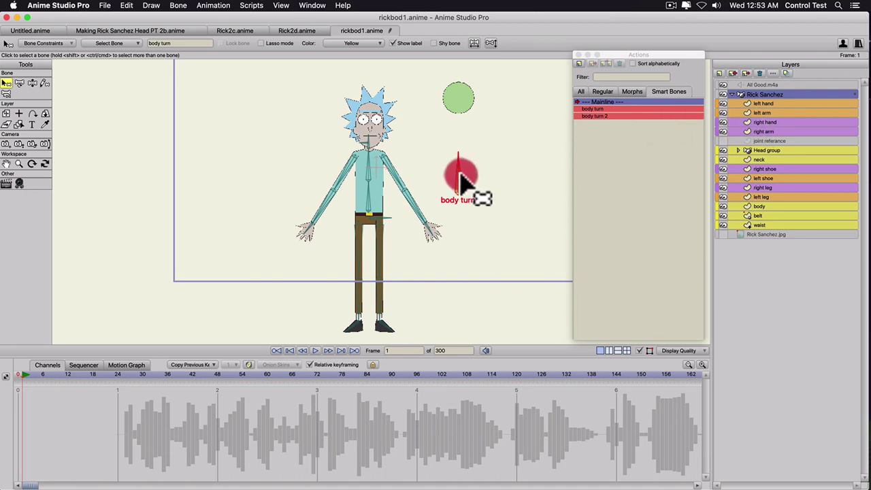
At frame 1 of the Rick Sanchez layer, rotate the body turn bone to about 53.66 degrees to turn the body.
{"action": "left_click", "coordinate": [749, 95]}
{"action": "mouse_move", "coordinate": [458, 172]}
{"action": "left_mouse_down"}
{"action": "mouse_move", "coordinate": [485, 194]}
{"action": "mouse_move", "coordinate": [480, 208]}
{"action": "left_mouse_up"}
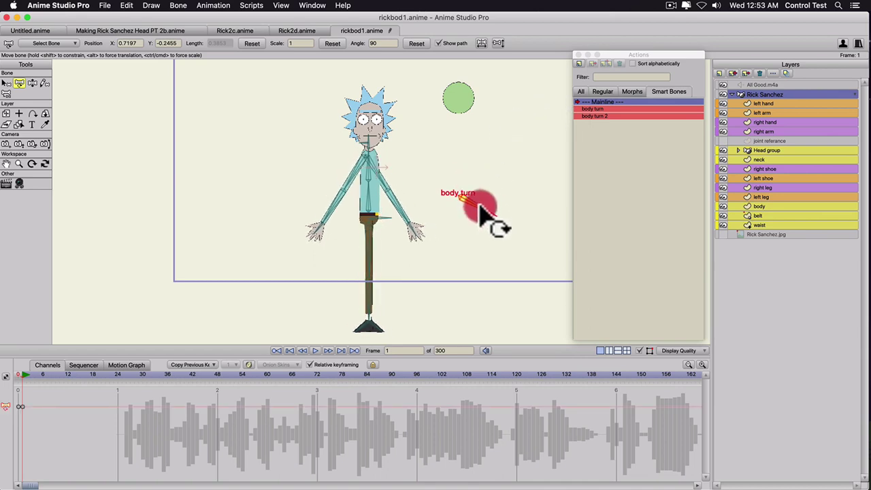
{"action": "mouse_move", "coordinate": [480, 204]}
{"action": "left_mouse_down"}
{"action": "mouse_move", "coordinate": [489, 183]}
{"action": "mouse_move", "coordinate": [495, 205]}
{"action": "mouse_move", "coordinate": [489, 154]}
{"action": "mouse_move", "coordinate": [490, 171]}
{"action": "left_mouse_up"}
{"action": "left_click", "coordinate": [330, 216]}
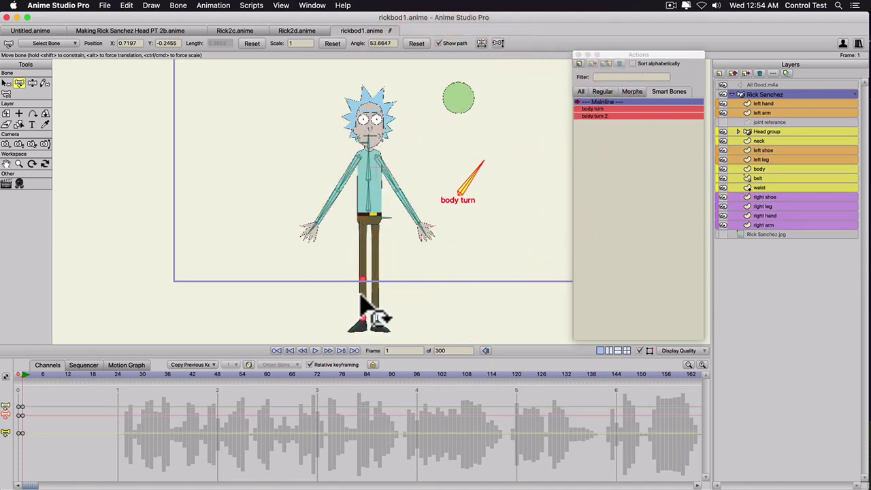
Pose the legs in a crossed stride and lower both arms toward the body at frame 1 with Manipulate Bones.
{"action": "key", "text": "z"}
{"action": "mouse_move", "coordinate": [361, 298]}
{"action": "left_mouse_down"}
{"action": "mouse_move", "coordinate": [388, 309]}
{"action": "mouse_move", "coordinate": [360, 302]}
{"action": "mouse_move", "coordinate": [348, 312]}
{"action": "left_mouse_up"}
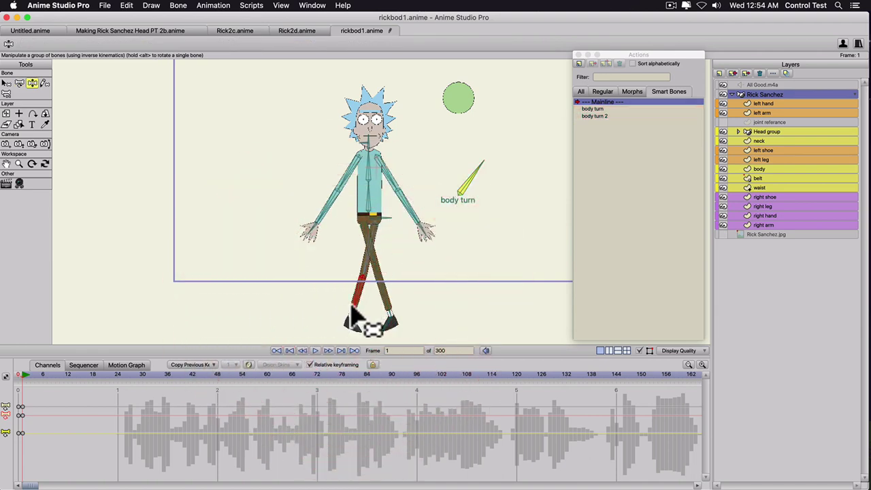
{"action": "mouse_move", "coordinate": [333, 194]}
{"action": "left_mouse_down"}
{"action": "mouse_move", "coordinate": [357, 228]}
{"action": "mouse_move", "coordinate": [324, 240]}
{"action": "left_mouse_up"}
{"action": "mouse_move", "coordinate": [400, 223]}
{"action": "left_mouse_down"}
{"action": "mouse_move", "coordinate": [382, 228]}
{"action": "mouse_move", "coordinate": [395, 273]}
{"action": "left_mouse_up"}
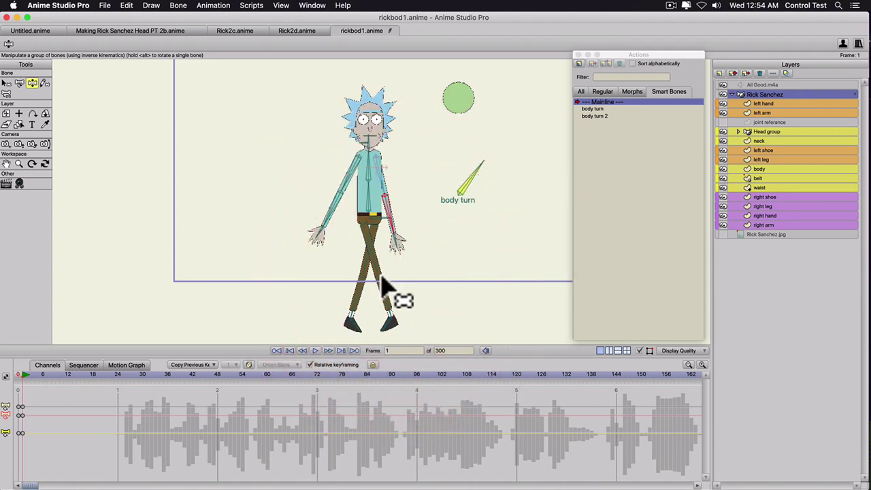
Select all bones of the Rick Sanchez layer and copy their frame 1 keyframes to frame 24.
{"action": "left_click", "coordinate": [766, 133]}
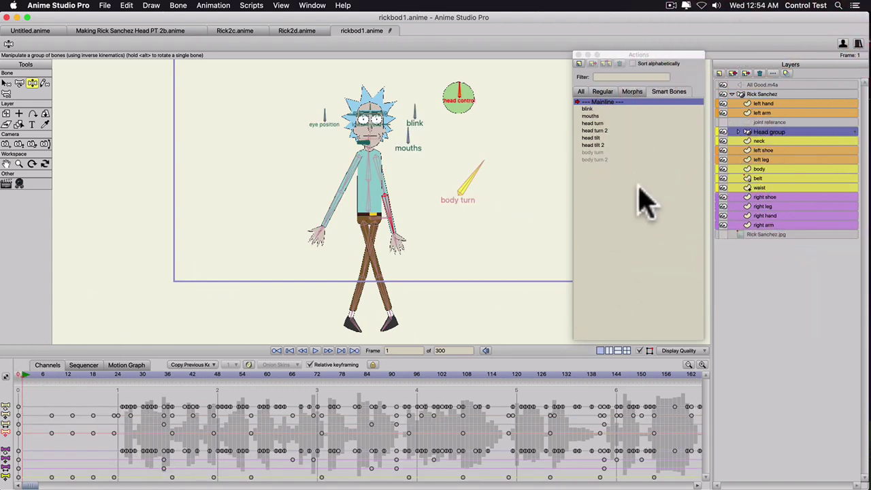
{"action": "left_click", "coordinate": [764, 94]}
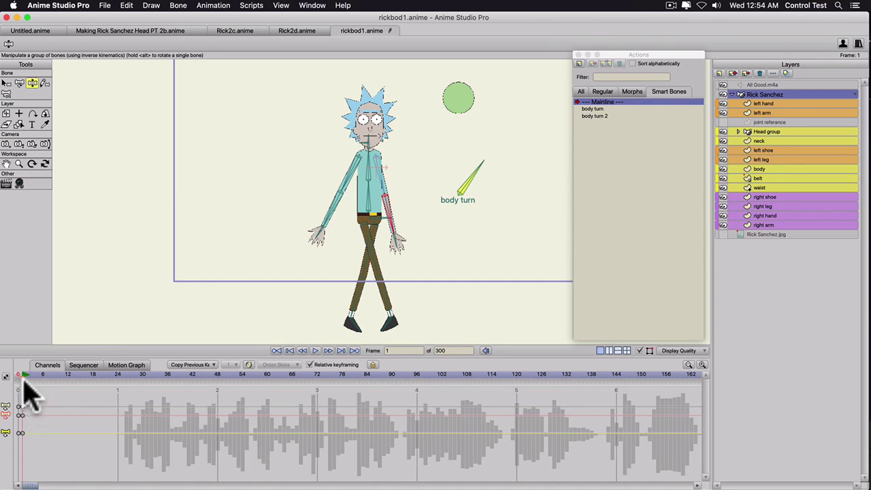
{"action": "key", "text": "super+a"}
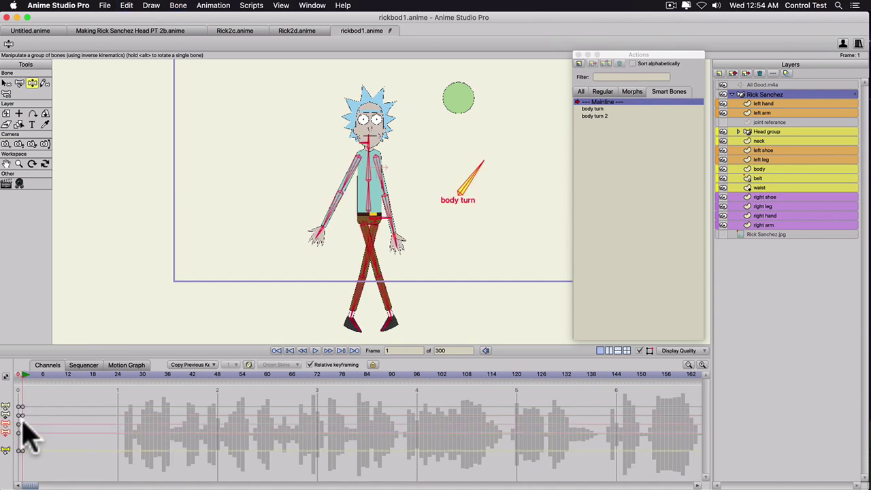
{"action": "left_click", "coordinate": [117, 375]}
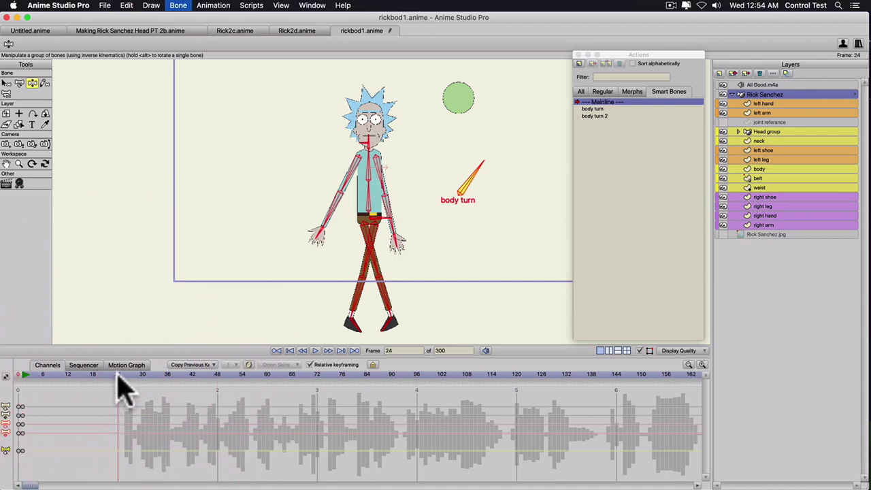
At frame 12, pose the legs in the opposite stride and swing the arms across the body, ending with all bones selected.
{"action": "left_click", "coordinate": [67, 375]}
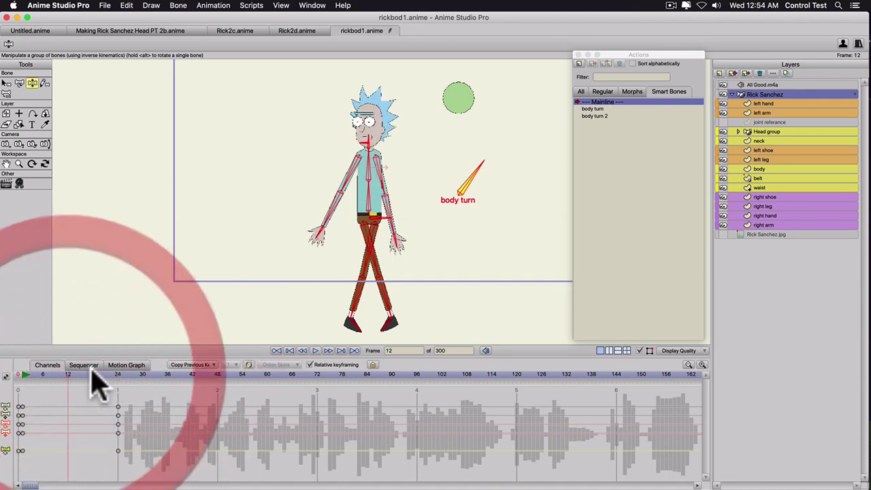
{"action": "mouse_move", "coordinate": [390, 315]}
{"action": "left_mouse_down"}
{"action": "mouse_move", "coordinate": [352, 333]}
{"action": "mouse_move", "coordinate": [341, 318]}
{"action": "mouse_move", "coordinate": [382, 316]}
{"action": "mouse_move", "coordinate": [398, 328]}
{"action": "mouse_move", "coordinate": [398, 314]}
{"action": "left_mouse_up"}
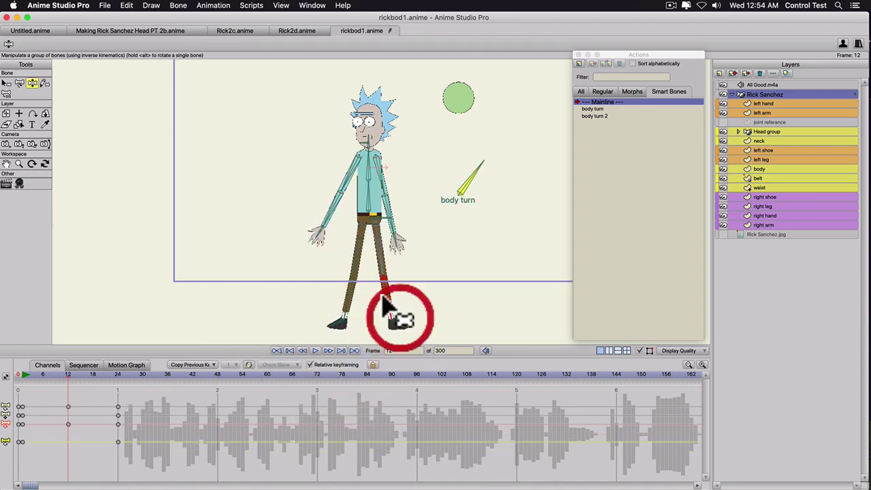
{"action": "left_click_drag", "start_coordinate": [341, 200], "coordinate": [354, 245]}
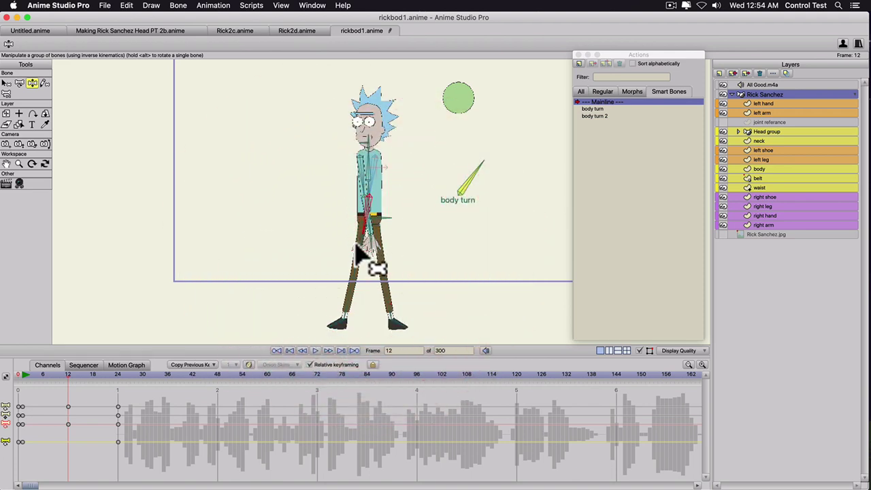
{"action": "key", "text": "super+a"}
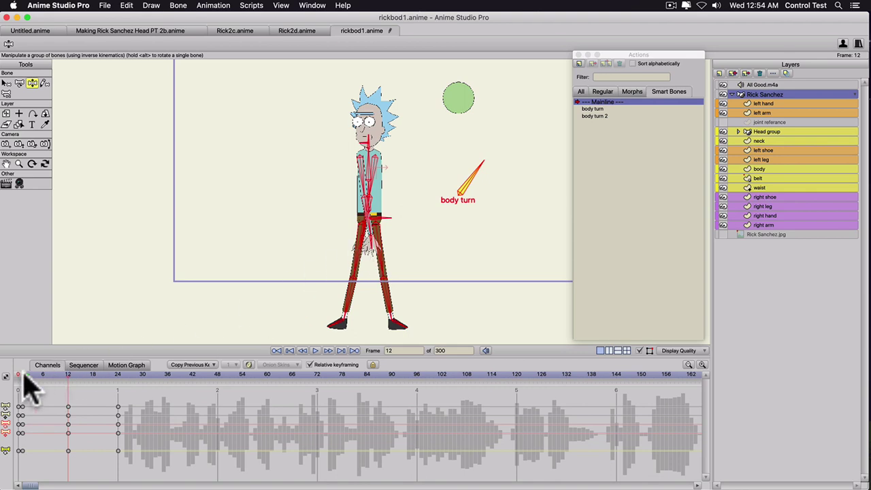
At frame 6, create a passing pose by bending one knee backward and adjusting the arm on that side.
{"action": "left_click_drag", "start_coordinate": [25, 375], "coordinate": [42, 376]}
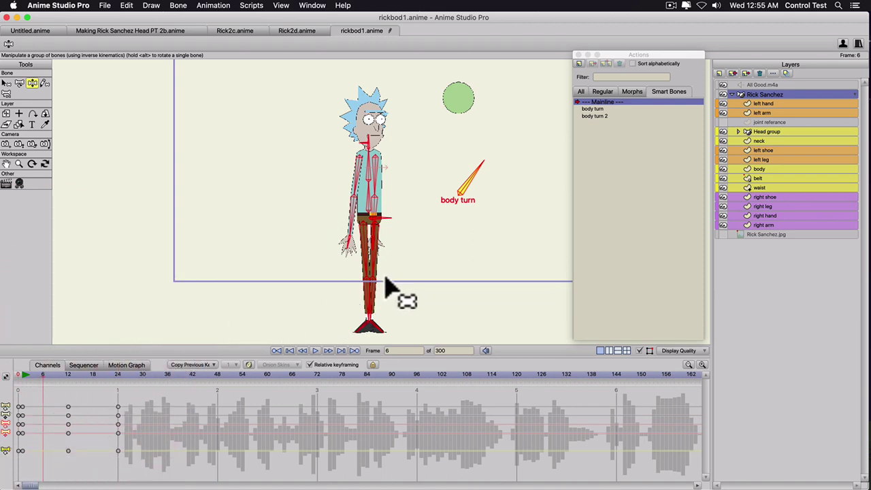
{"action": "left_click_drag", "start_coordinate": [385, 286], "coordinate": [371, 273]}
{"action": "left_click_drag", "start_coordinate": [377, 214], "coordinate": [379, 198]}
{"action": "key", "text": "super+a"}
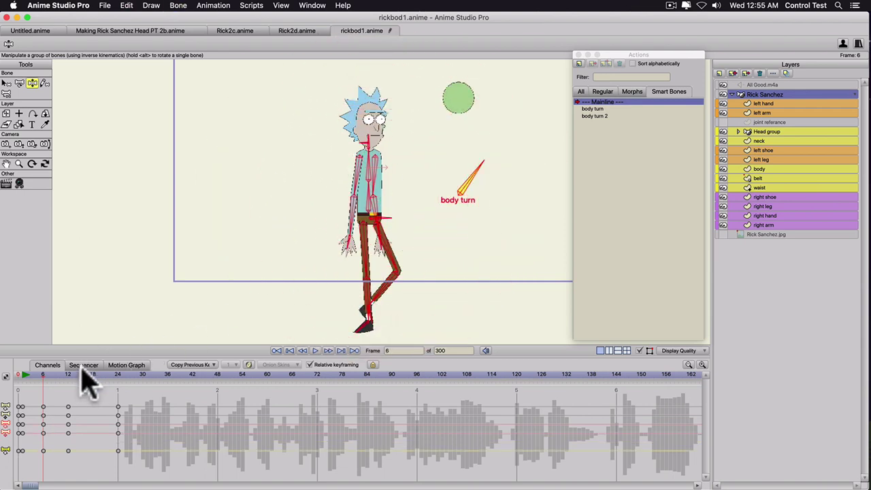
At frame 18, create the opposite passing pose by bending the other leg and its matching arm.
{"action": "left_click", "coordinate": [94, 374]}
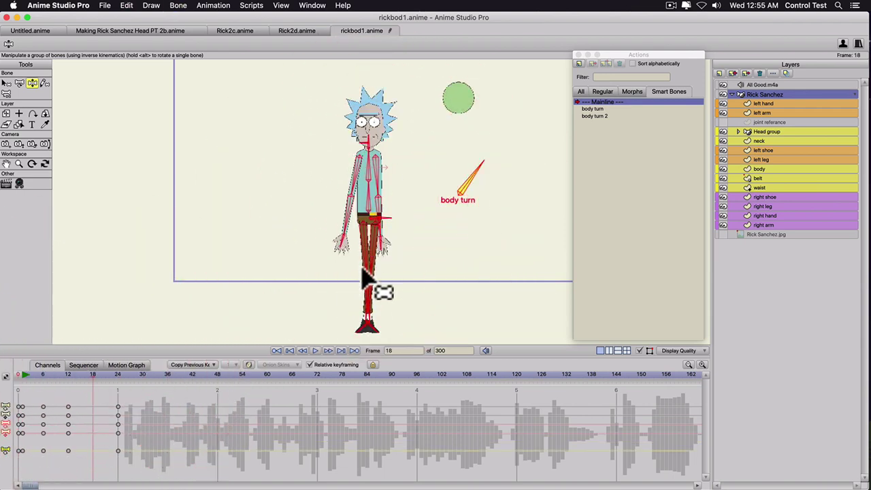
{"action": "left_click_drag", "start_coordinate": [366, 289], "coordinate": [353, 262]}
{"action": "mouse_move", "coordinate": [348, 219]}
{"action": "left_mouse_down"}
{"action": "mouse_move", "coordinate": [354, 214]}
{"action": "mouse_move", "coordinate": [338, 238]}
{"action": "left_mouse_up"}
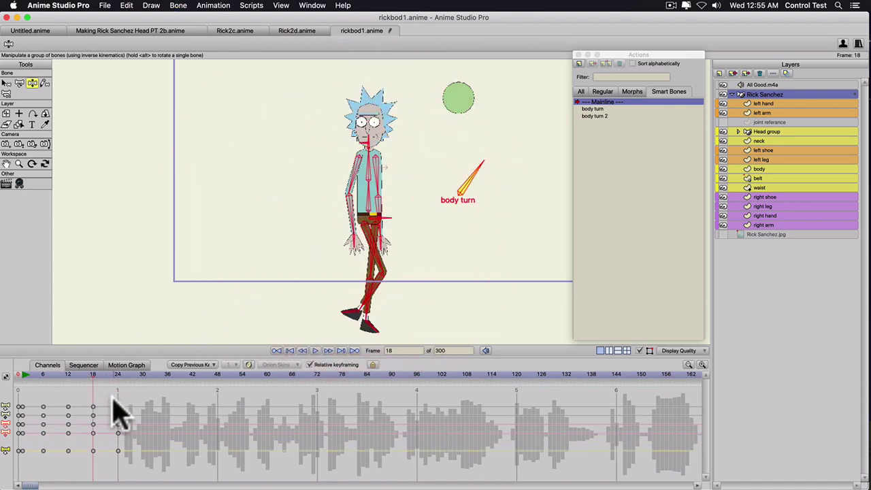
Set the bone keyframes at frame 24 to Cycle interpolation, cycling back a relative 22 frames.
{"action": "mouse_move", "coordinate": [113, 399]}
{"action": "left_mouse_down"}
{"action": "mouse_move", "coordinate": [120, 446]}
{"action": "mouse_move", "coordinate": [125, 399]}
{"action": "left_mouse_up"}
{"action": "right_click", "coordinate": [117, 407]}
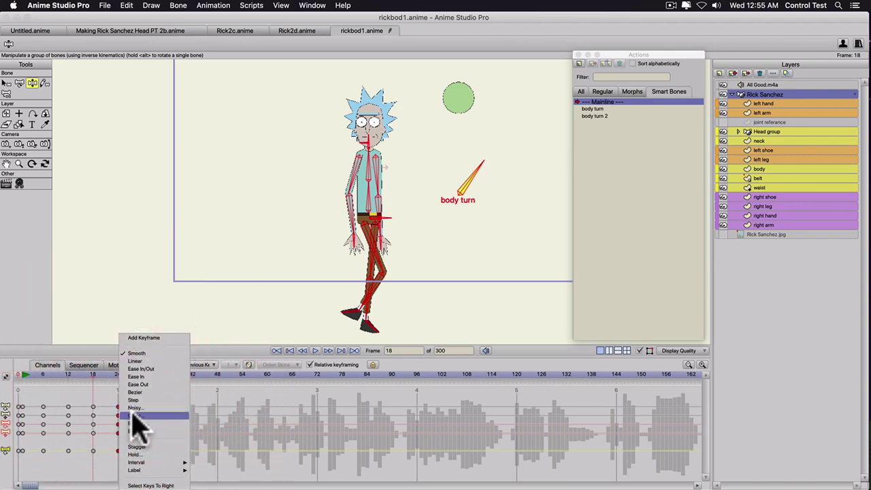
{"action": "left_click", "coordinate": [135, 415]}
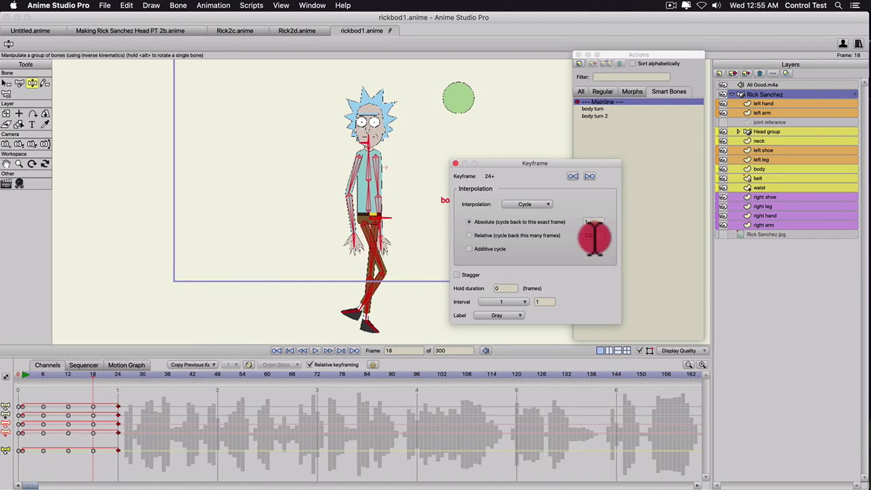
{"action": "left_click", "coordinate": [594, 236]}
Key the whole layer's position at frame 1, and lower it to Y -0.0182 at frame 6 with Transform Layer.
{"action": "left_click", "coordinate": [22, 375]}
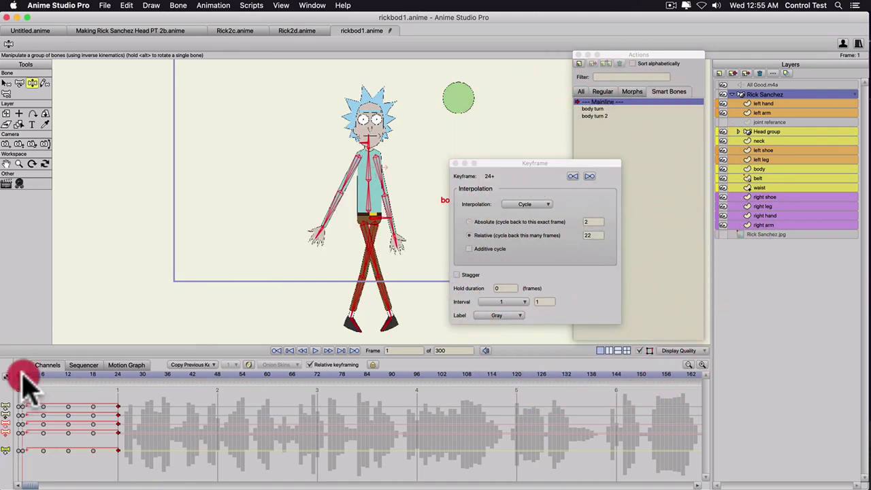
{"action": "left_click", "coordinate": [6, 114]}
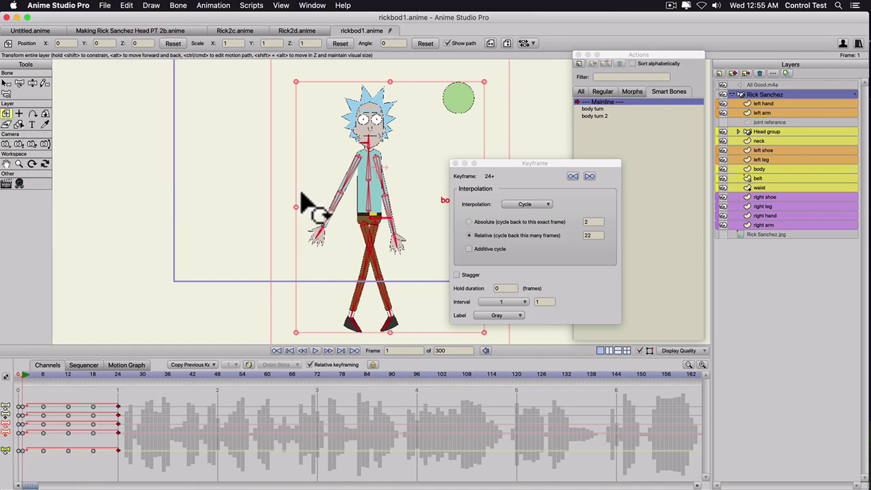
{"action": "left_click", "coordinate": [354, 211]}
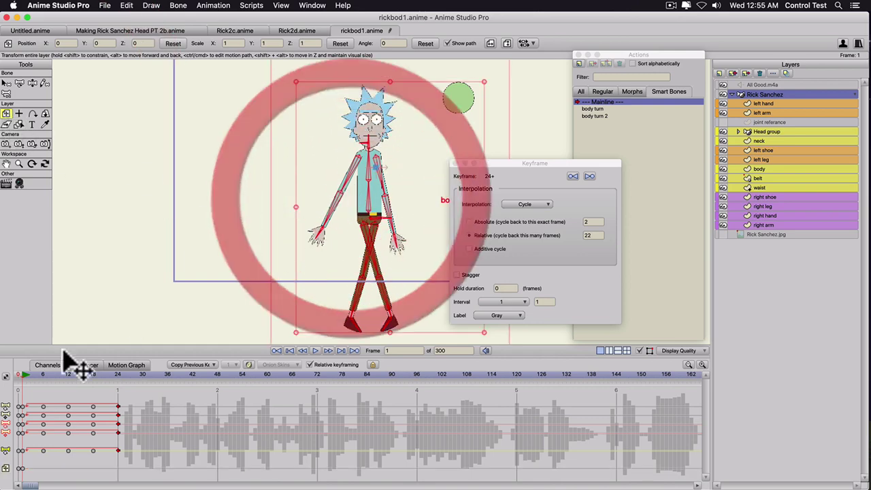
{"action": "left_click", "coordinate": [43, 374]}
{"action": "left_click_drag", "start_coordinate": [337, 266], "coordinate": [341, 270]}
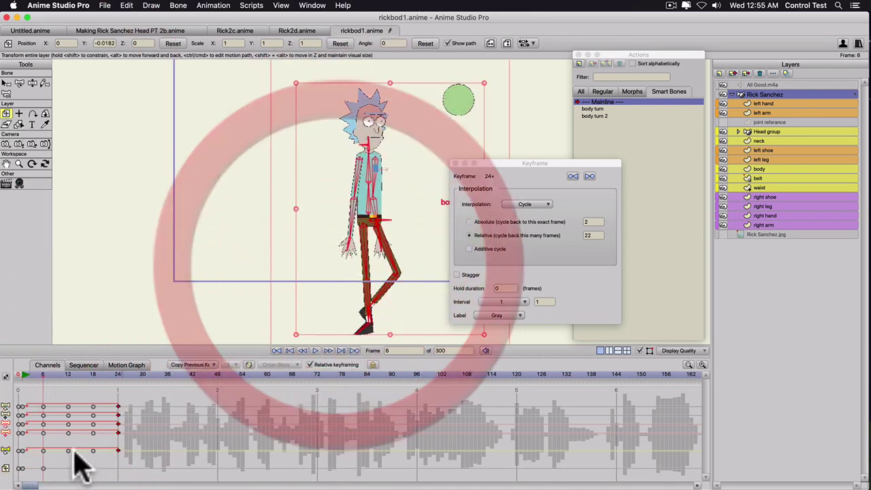
Copy the two layer position keyframes to frames 12, 18 and 24, and delete the extra key past frame 24.
{"action": "left_click", "coordinate": [43, 468]}
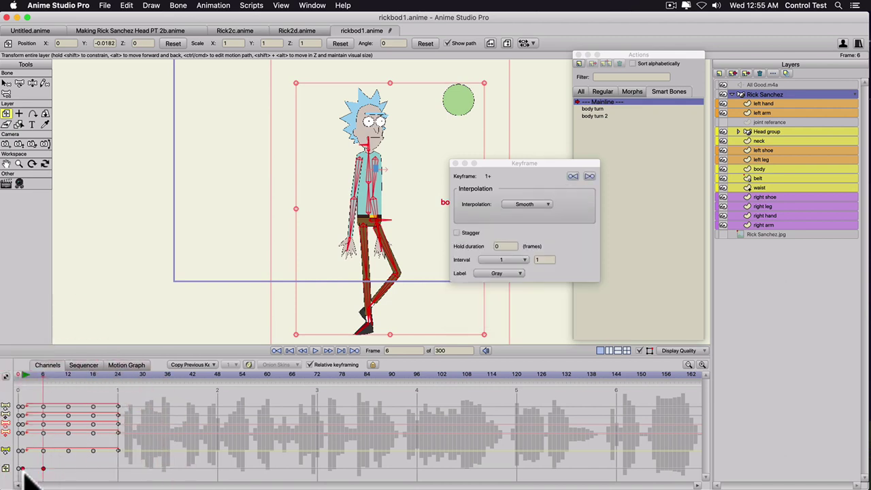
{"action": "left_click", "coordinate": [68, 375]}
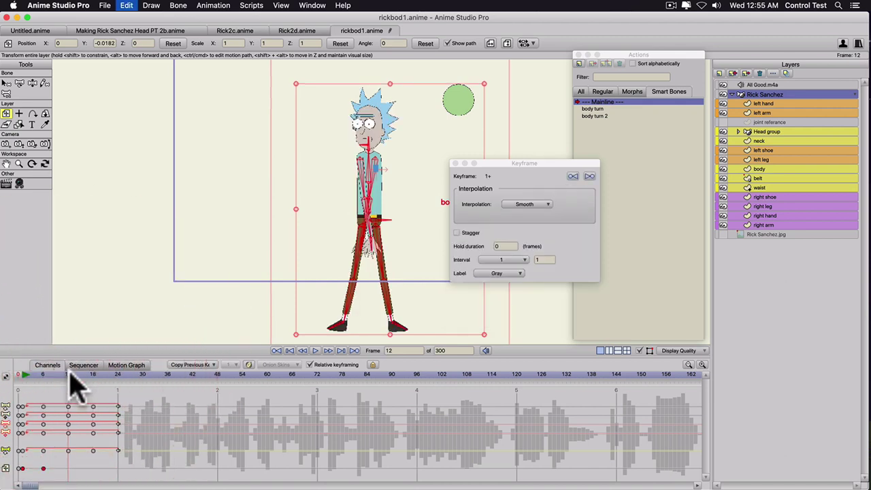
{"action": "left_click", "coordinate": [117, 374]}
{"action": "key", "text": "super+v"}
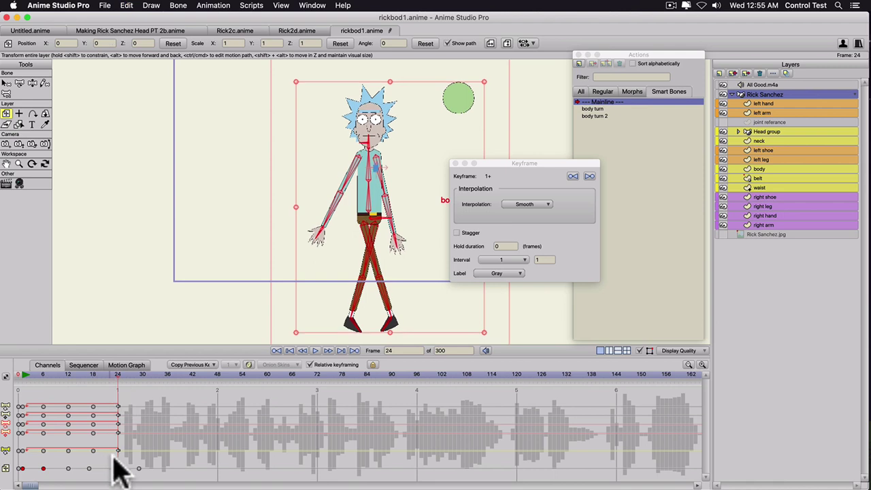
{"action": "left_click", "coordinate": [141, 470]}
{"action": "key", "text": "Delete"}
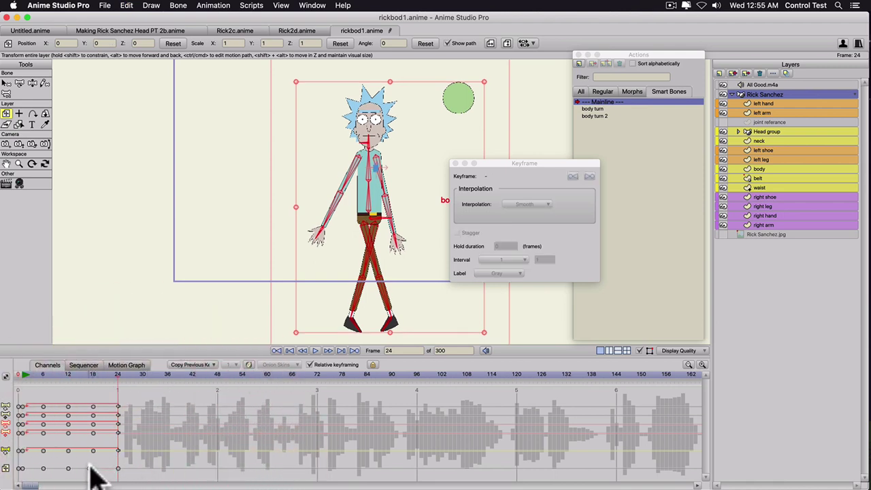
{"action": "left_click", "coordinate": [92, 468]}
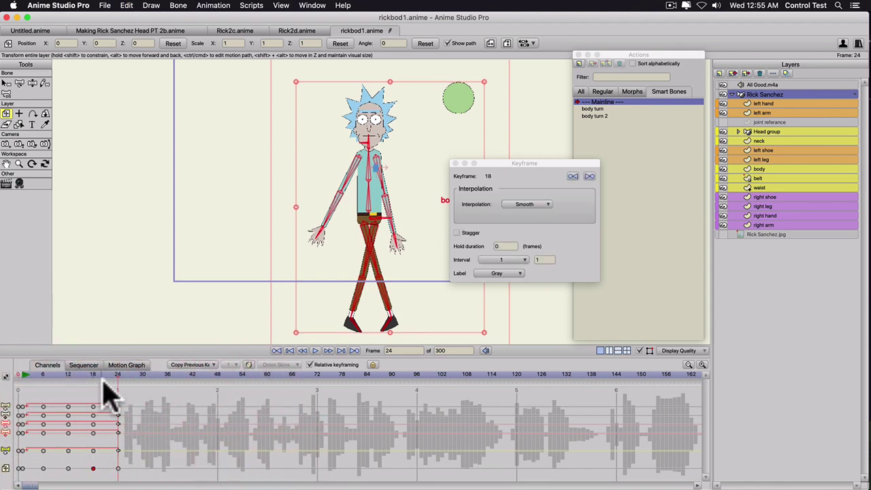
Set the layer position keyframe at frame 24 to Cycle interpolation with a relative 22 frames, and close the keyframe settings.
{"action": "left_click", "coordinate": [117, 469]}
{"action": "right_click", "coordinate": [117, 468]}
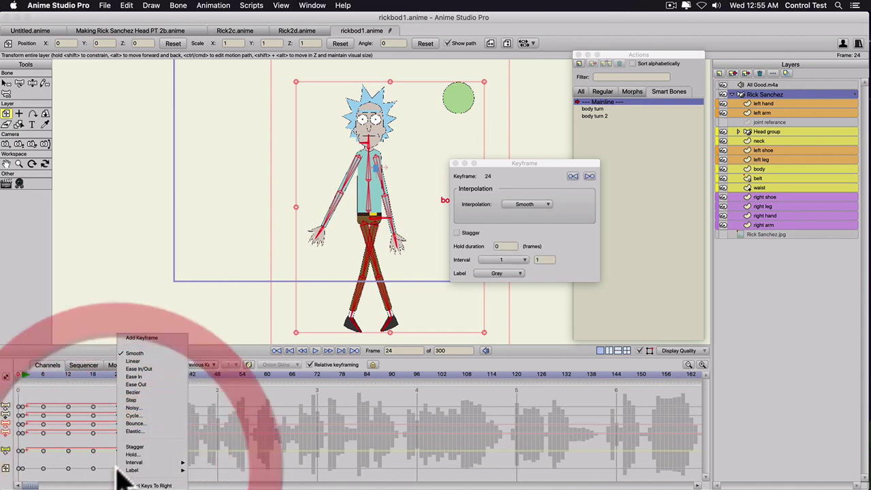
{"action": "left_click", "coordinate": [134, 415]}
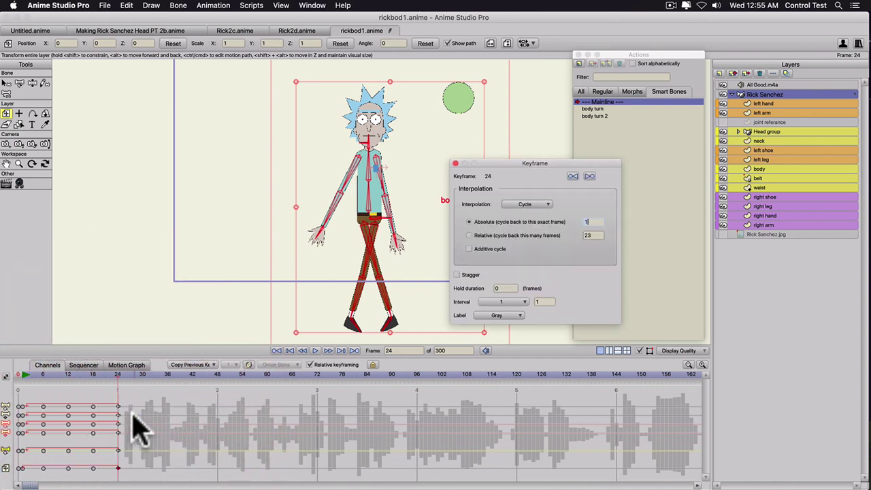
{"action": "left_click", "coordinate": [591, 236]}
{"action": "left_click_drag", "start_coordinate": [496, 164], "coordinate": [501, 125]}
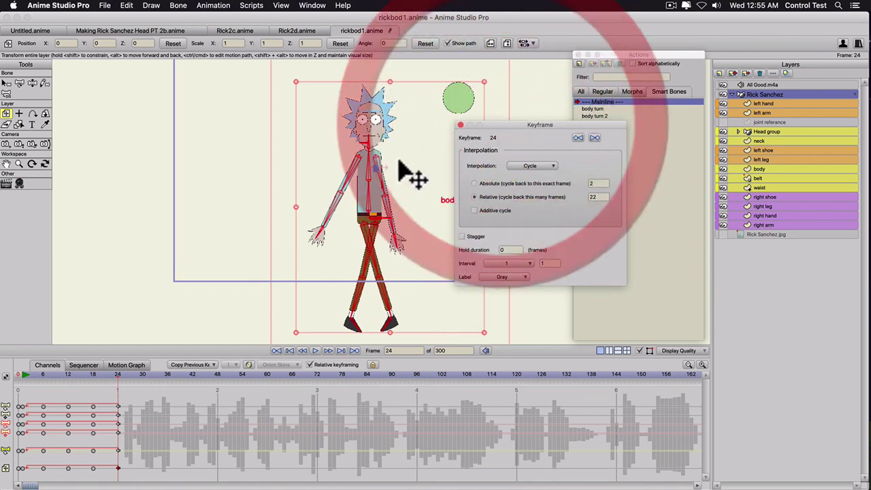
{"action": "left_click", "coordinate": [461, 125]}
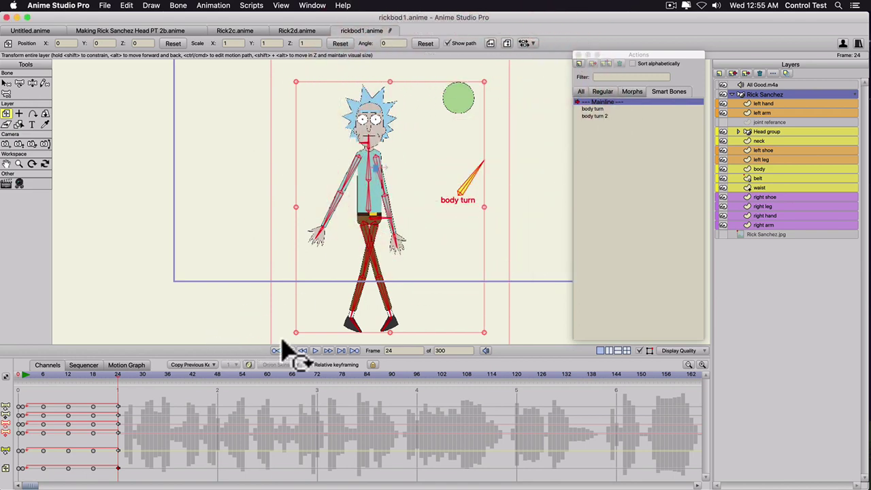
Play back the looping walk cycle, stop it, and return to frame 43 on the timeline.
{"action": "left_click", "coordinate": [39, 374]}
{"action": "key", "text": "space"}
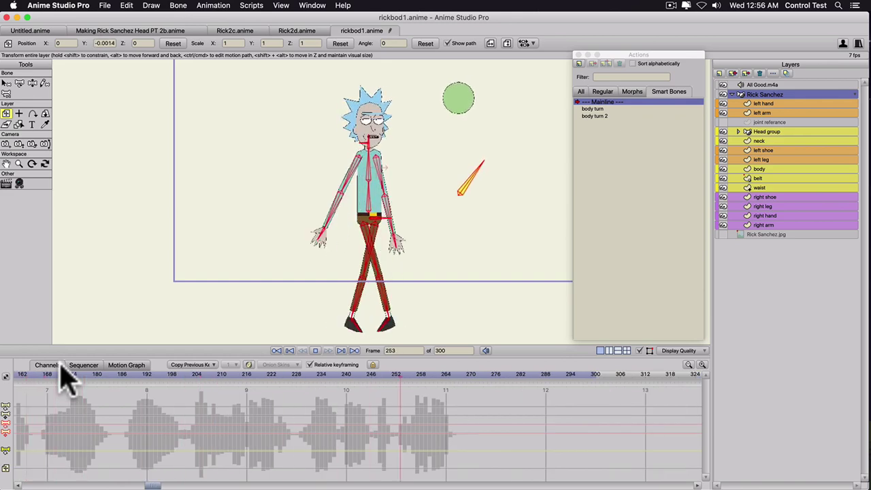
{"action": "key", "text": "space"}
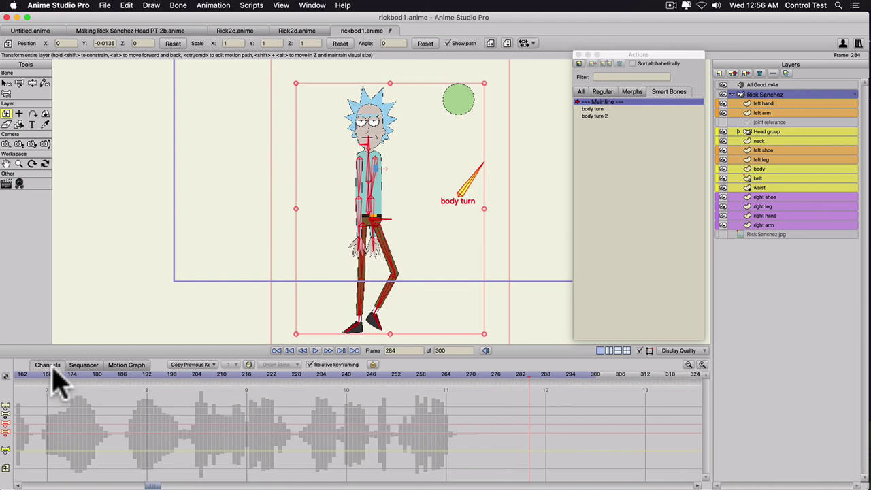
{"action": "left_click_drag", "start_coordinate": [153, 486], "coordinate": [95, 485]}
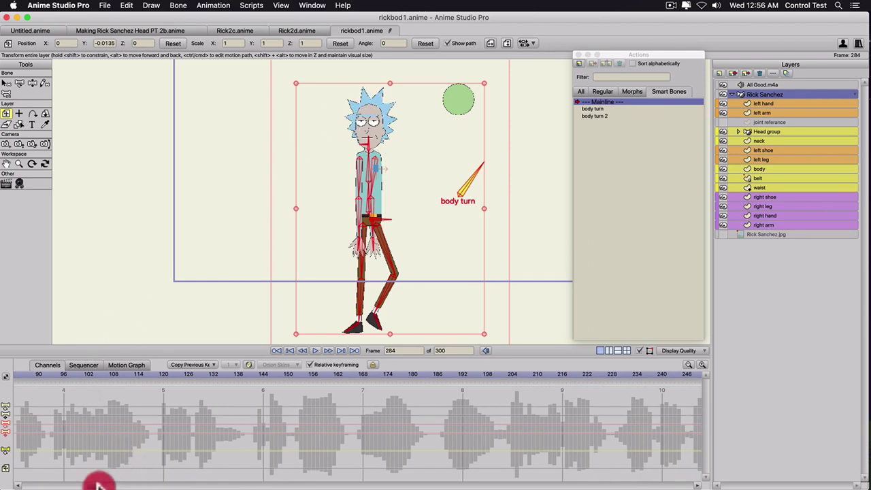
{"action": "left_click_drag", "start_coordinate": [98, 485], "coordinate": [59, 467]}
{"action": "left_click", "coordinate": [40, 383]}
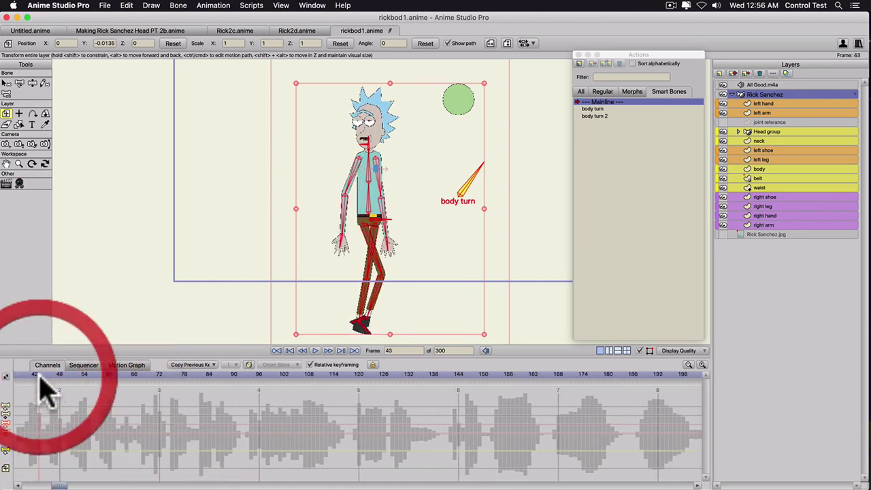
Check the walk cycle's playback, and lean Rick's upper body forward at frame 39 with Manipulate Bones.
{"action": "key", "text": "space"}
{"action": "key", "text": "space"}
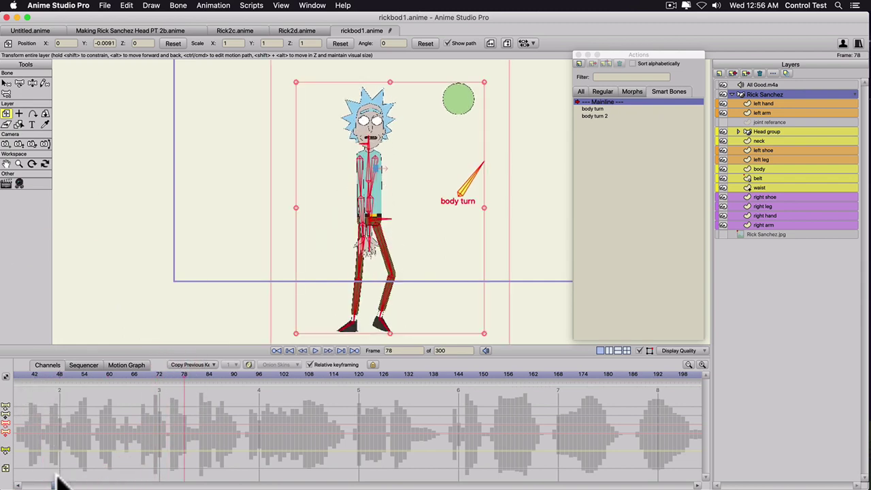
{"action": "left_click_drag", "start_coordinate": [59, 485], "coordinate": [27, 485]}
{"action": "left_click", "coordinate": [162, 382]}
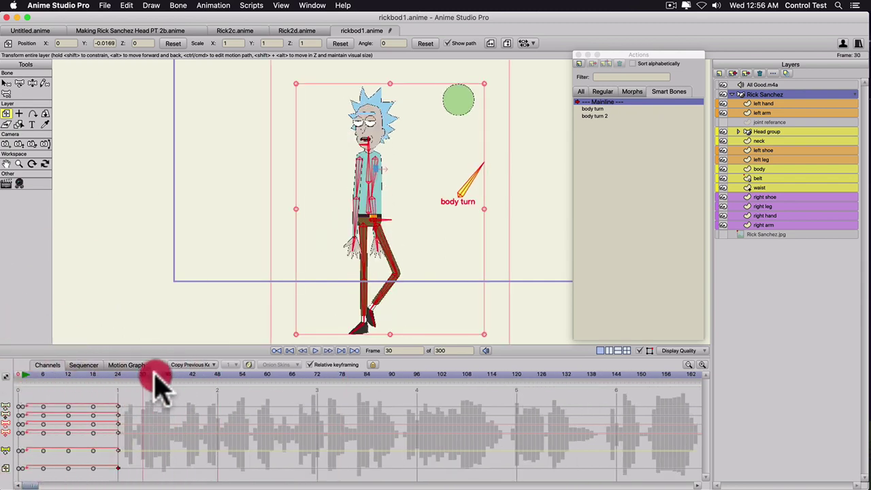
{"action": "left_click_drag", "start_coordinate": [167, 378], "coordinate": [181, 378]}
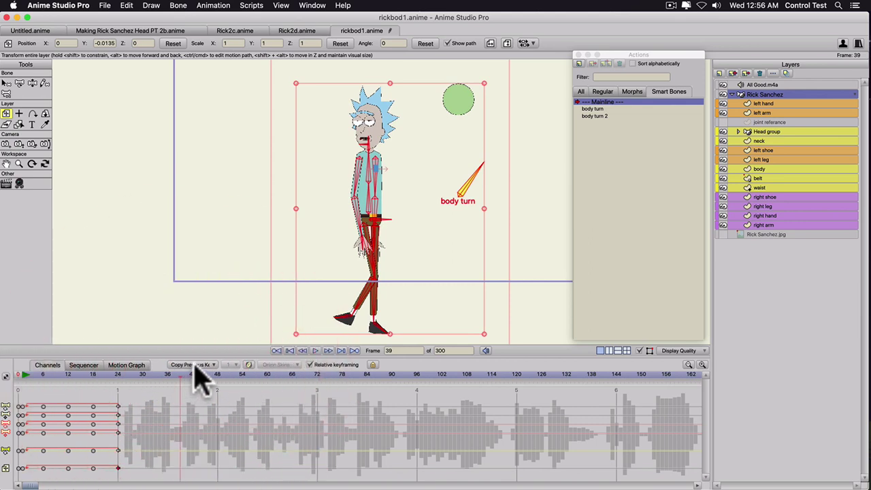
{"action": "key", "text": "z"}
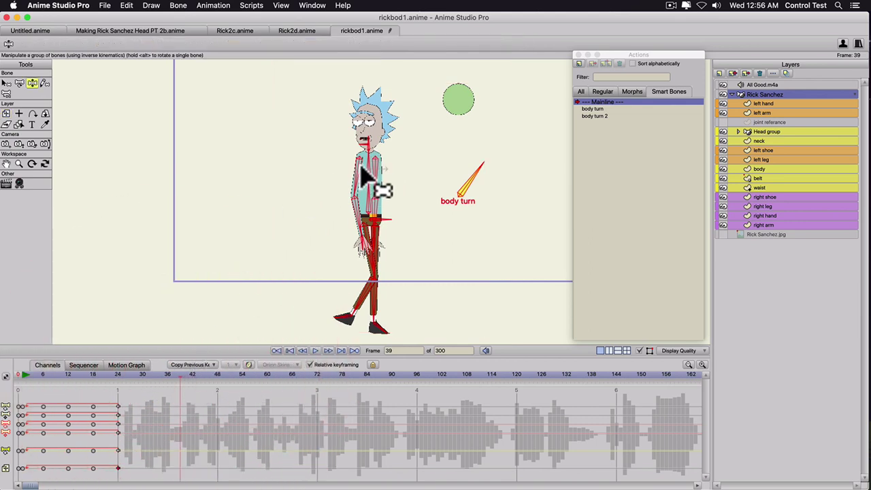
{"action": "left_click_drag", "start_coordinate": [366, 170], "coordinate": [353, 163]}
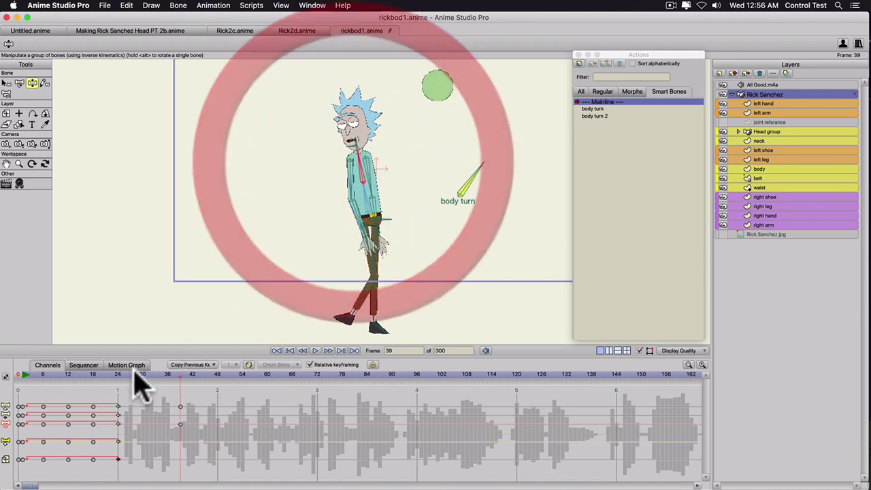
Play back the lean, and move its bone keyframes from frame 39 to frame 47.
{"action": "left_click", "coordinate": [102, 375]}
{"action": "key", "text": "space"}
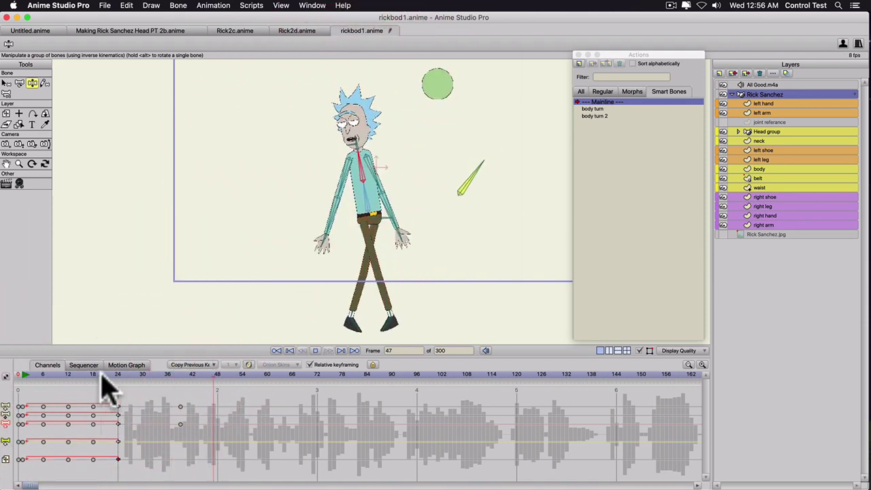
{"action": "left_click", "coordinate": [180, 412]}
{"action": "left_click_drag", "start_coordinate": [182, 422], "coordinate": [213, 424]}
{"action": "left_click", "coordinate": [153, 375]}
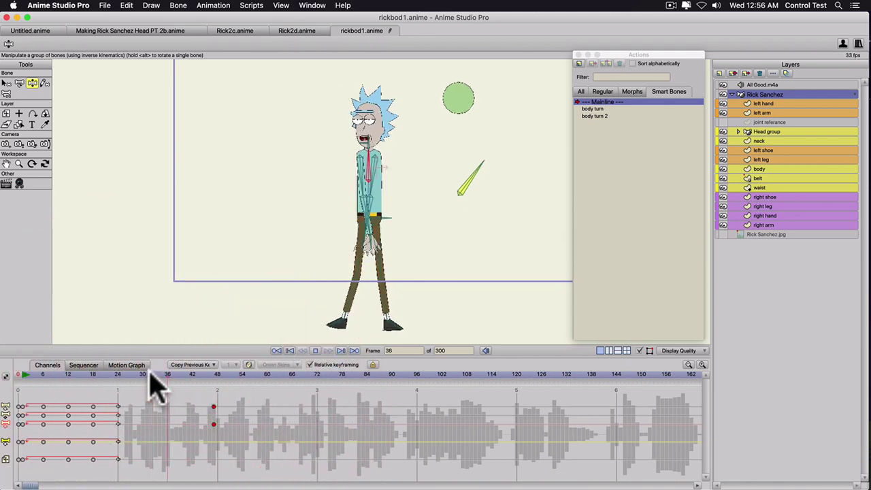
Key the upright torso pose at frame 26 so the lean starts there, and play it back.
{"action": "left_click", "coordinate": [130, 374]}
{"action": "left_click_drag", "start_coordinate": [133, 384], "coordinate": [127, 378]}
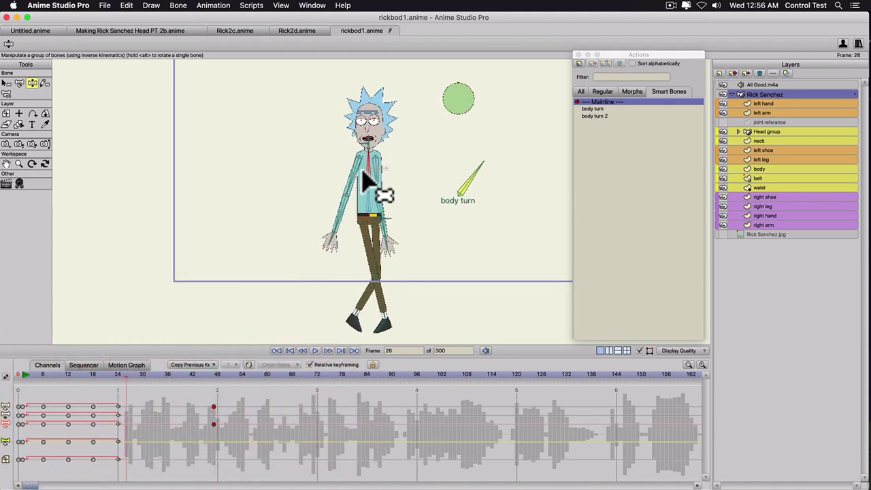
{"action": "key", "text": "space"}
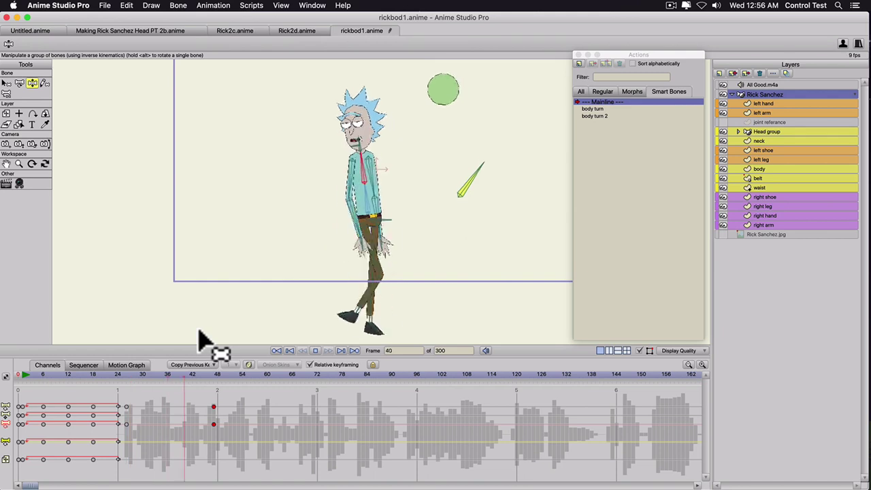
Tilt the upper body the opposite way at frame 69 with Manipulate Bones.
{"action": "left_click", "coordinate": [284, 375]}
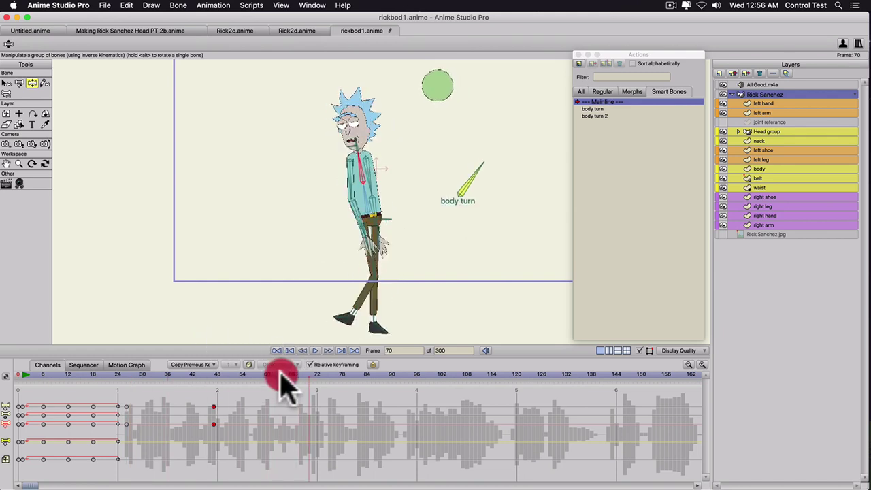
{"action": "left_click_drag", "start_coordinate": [285, 377], "coordinate": [306, 376]}
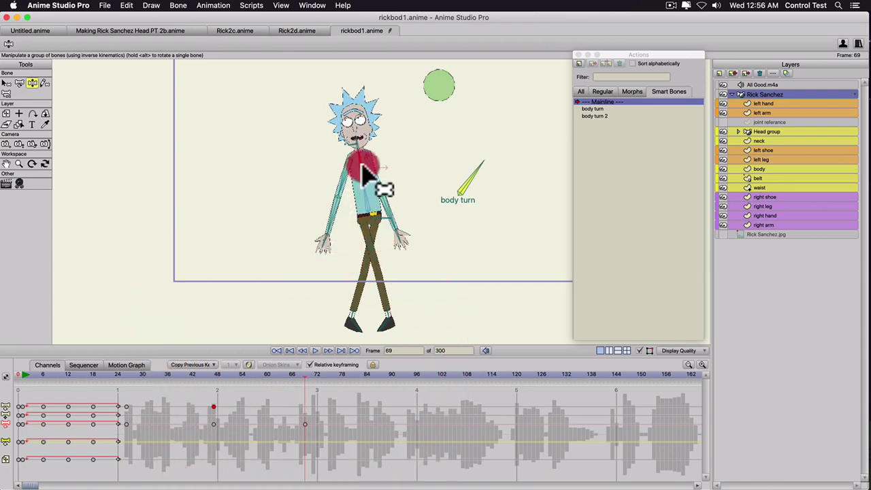
{"action": "left_click_drag", "start_coordinate": [363, 166], "coordinate": [373, 164]}
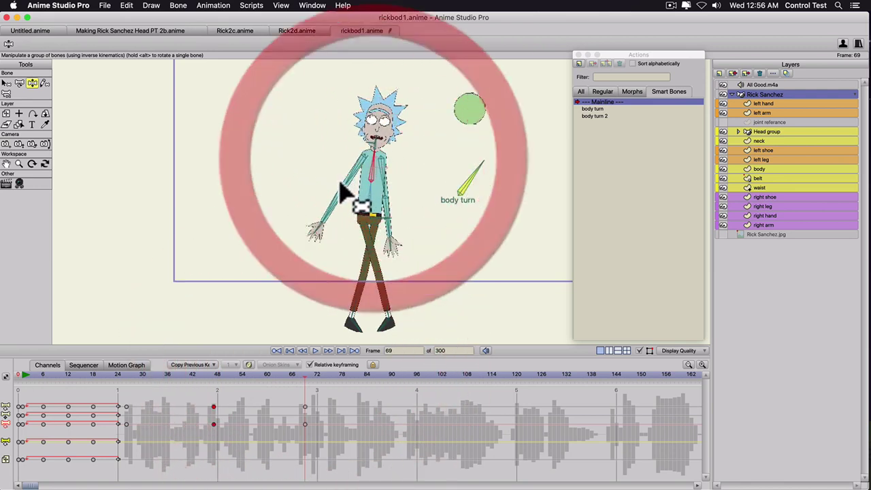
Key the forearm's current pose at frame 55, and raise that arm in front of the chest at frame 72.
{"action": "left_click", "coordinate": [246, 377]}
{"action": "left_click", "coordinate": [360, 210]}
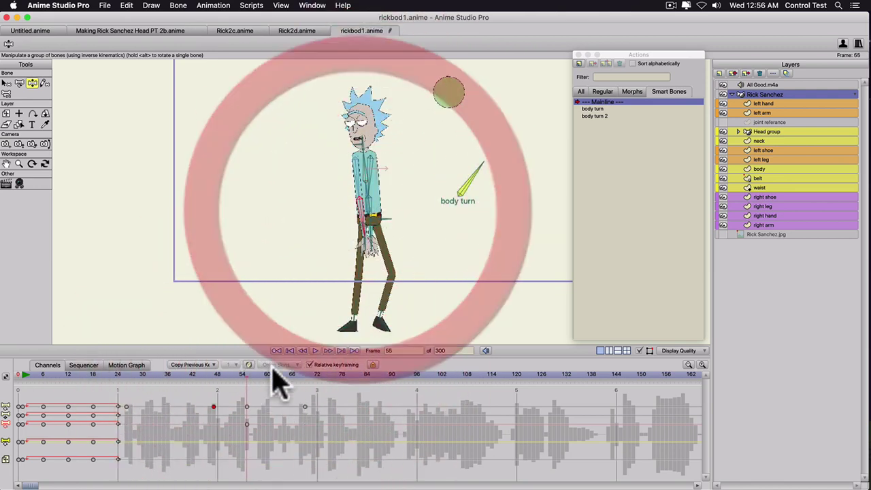
{"action": "left_click", "coordinate": [316, 375]}
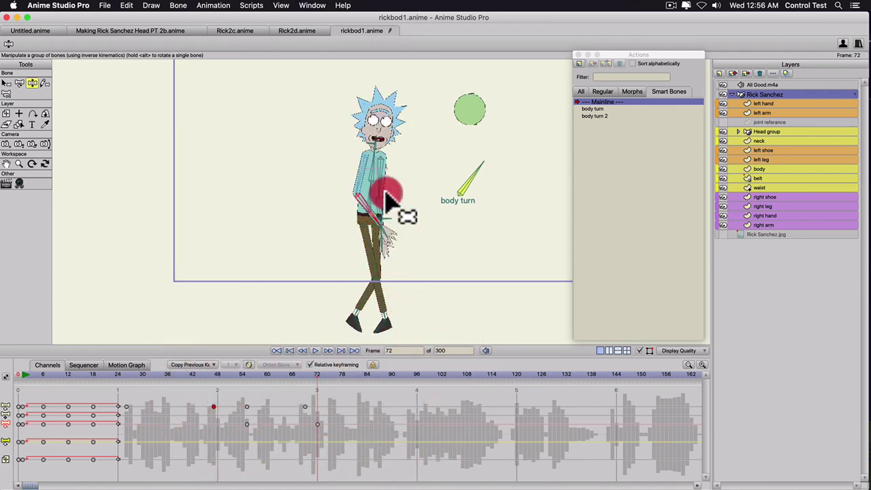
{"action": "left_click_drag", "start_coordinate": [388, 200], "coordinate": [412, 145]}
Play back the walk with the torso lean and arm raise from before frame 24.
{"action": "left_click", "coordinate": [171, 378]}
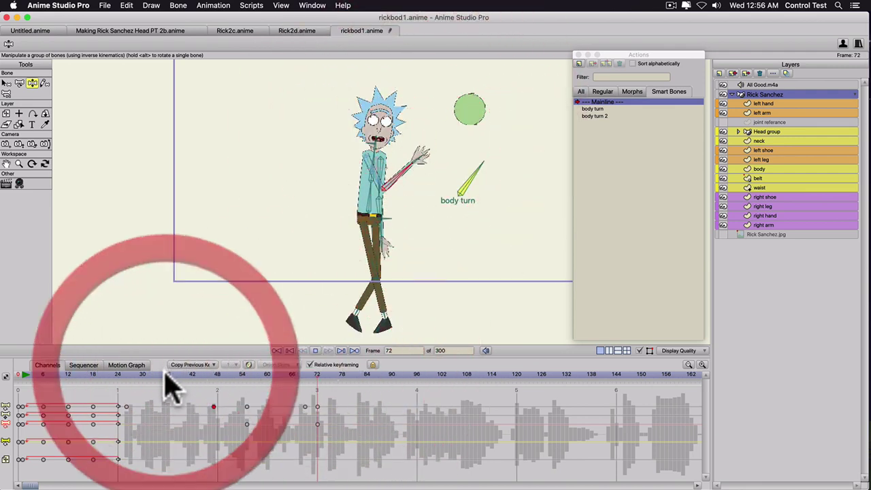
{"action": "key", "text": "space"}
{"action": "left_click_drag", "start_coordinate": [136, 375], "coordinate": [100, 374]}
{"action": "key", "text": "space"}
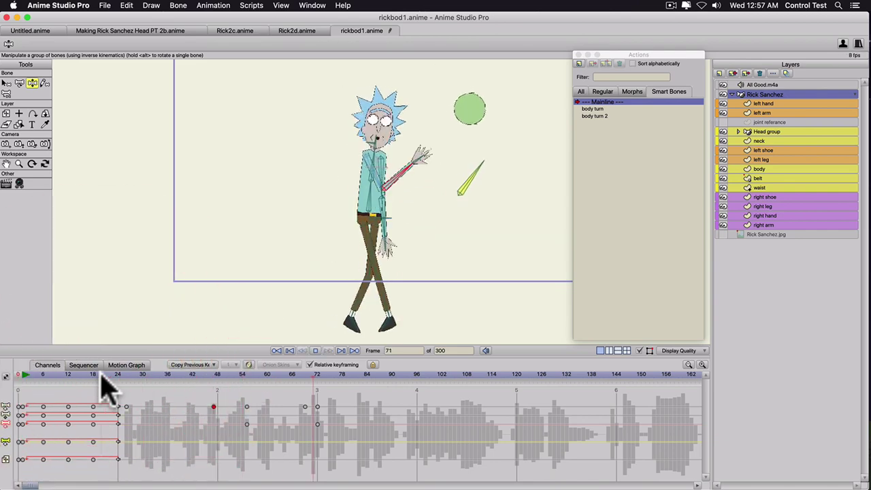
Hold the poses of the raised arm and the hanging arm with bone keyframes at frame 91.
{"action": "left_click_drag", "start_coordinate": [297, 376], "coordinate": [397, 380]}
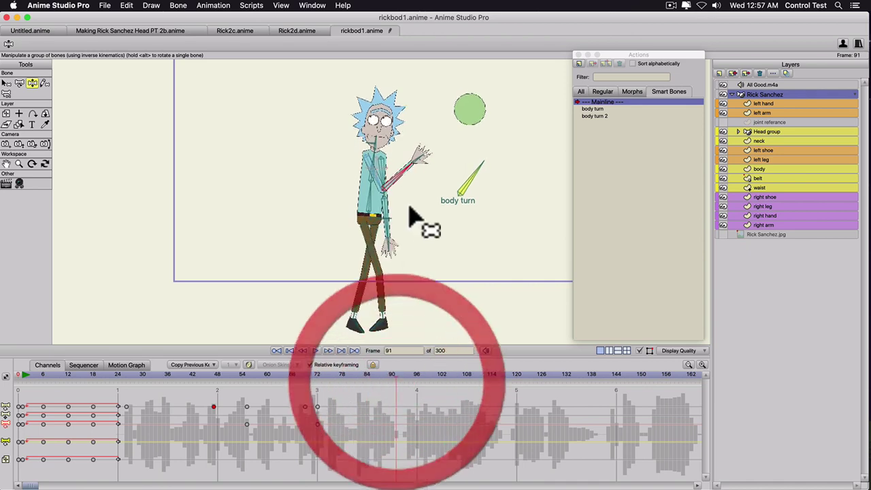
{"action": "left_click", "coordinate": [400, 169]}
{"action": "left_click_drag", "start_coordinate": [384, 207], "coordinate": [381, 212]}
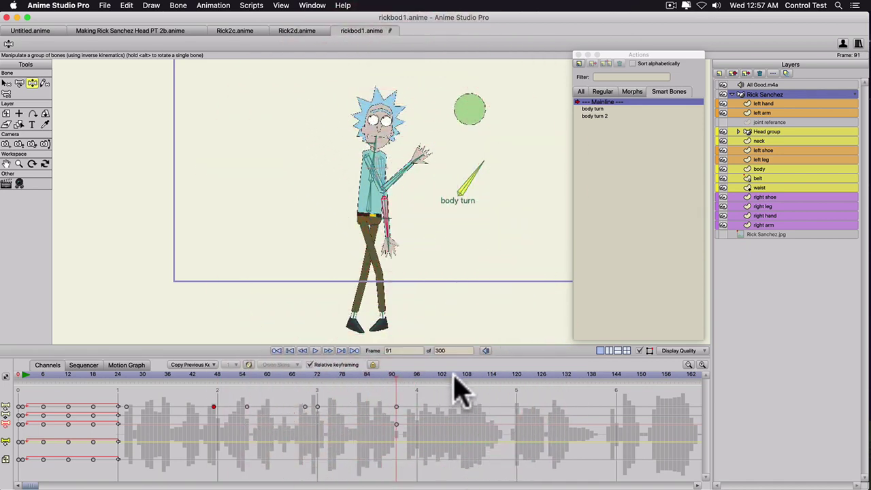
At frame 105, lower the raised arm beside the body and swing the other arm outward.
{"action": "left_click", "coordinate": [454, 374]}
{"action": "left_click", "coordinate": [332, 278]}
{"action": "left_click_drag", "start_coordinate": [332, 277], "coordinate": [311, 272]}
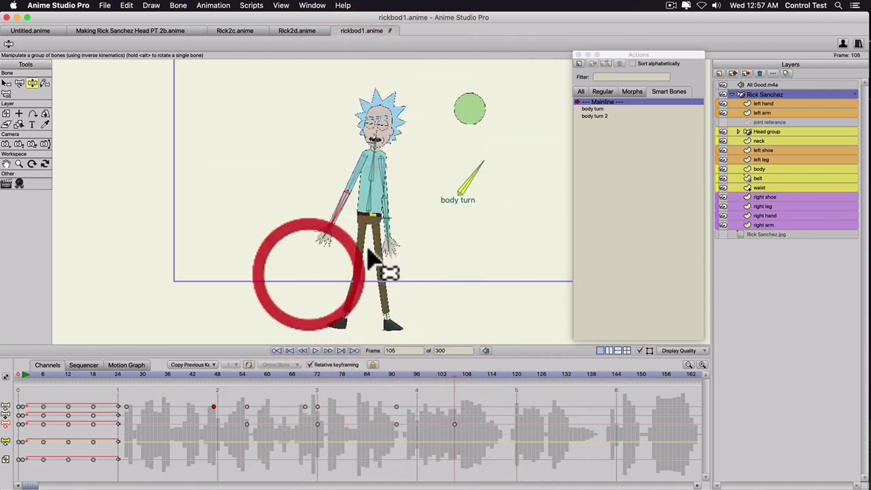
{"action": "left_click_drag", "start_coordinate": [399, 227], "coordinate": [427, 211]}
Play back the walk with the arm gestures from frame 59, and stop at frame 163.
{"action": "left_click", "coordinate": [262, 376]}
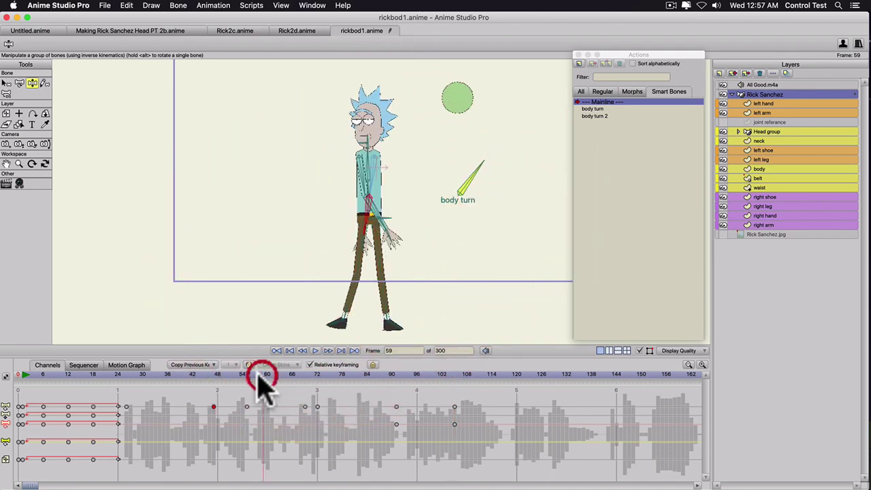
{"action": "key", "text": "space"}
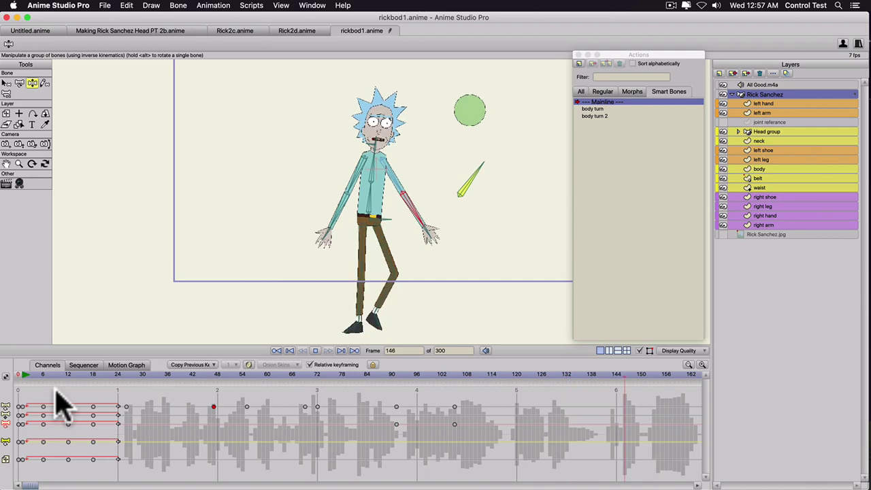
{"action": "key", "text": "space"}
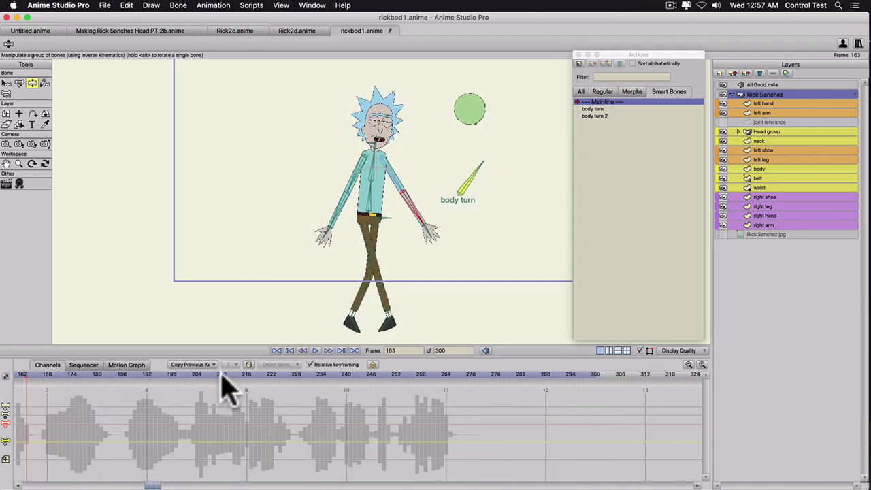